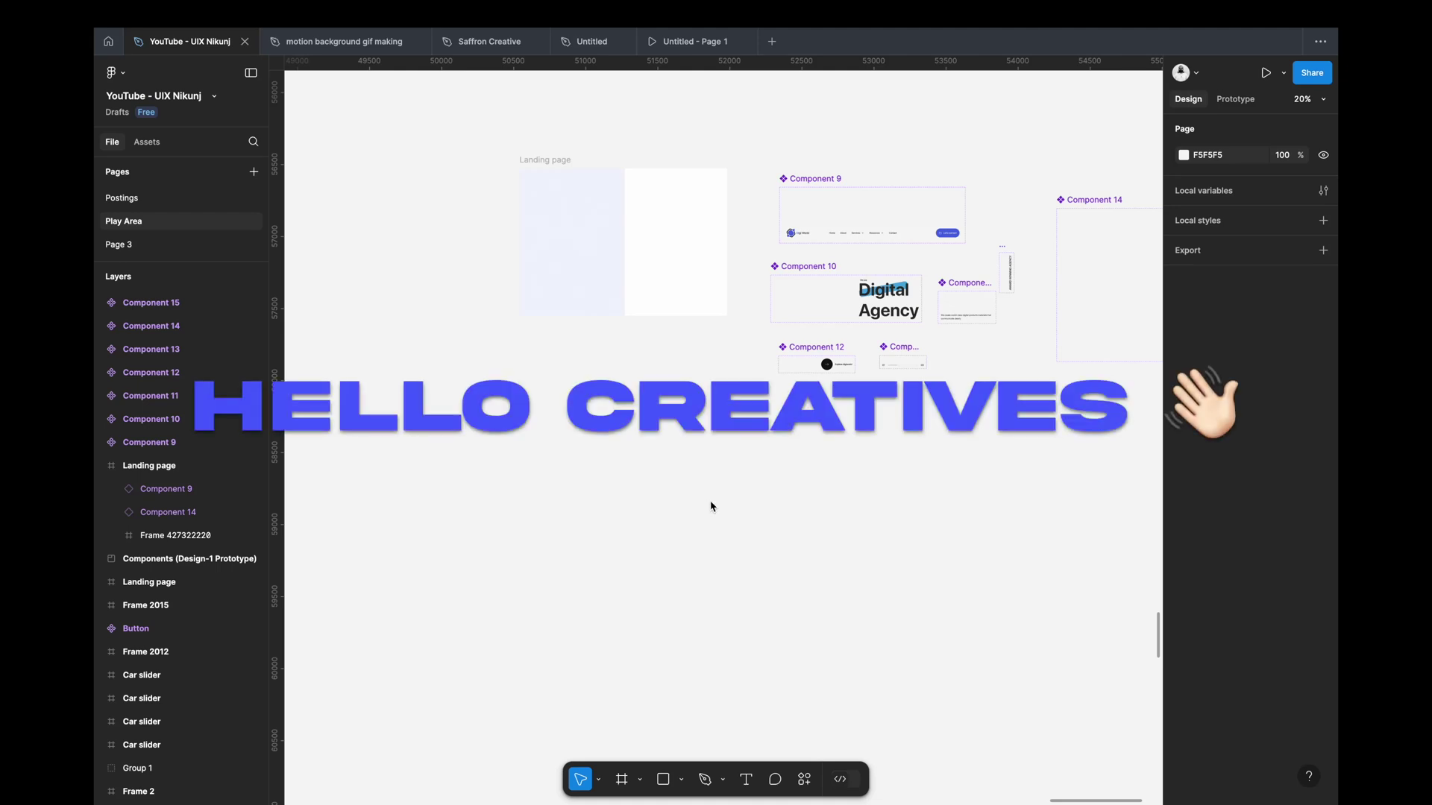
Step: Select the Landing page frame and view it in the prototype preview, then close the preview
{"action": "scroll", "coordinate": [711, 507], "scroll_direction": "up", "scroll_amount": 3}
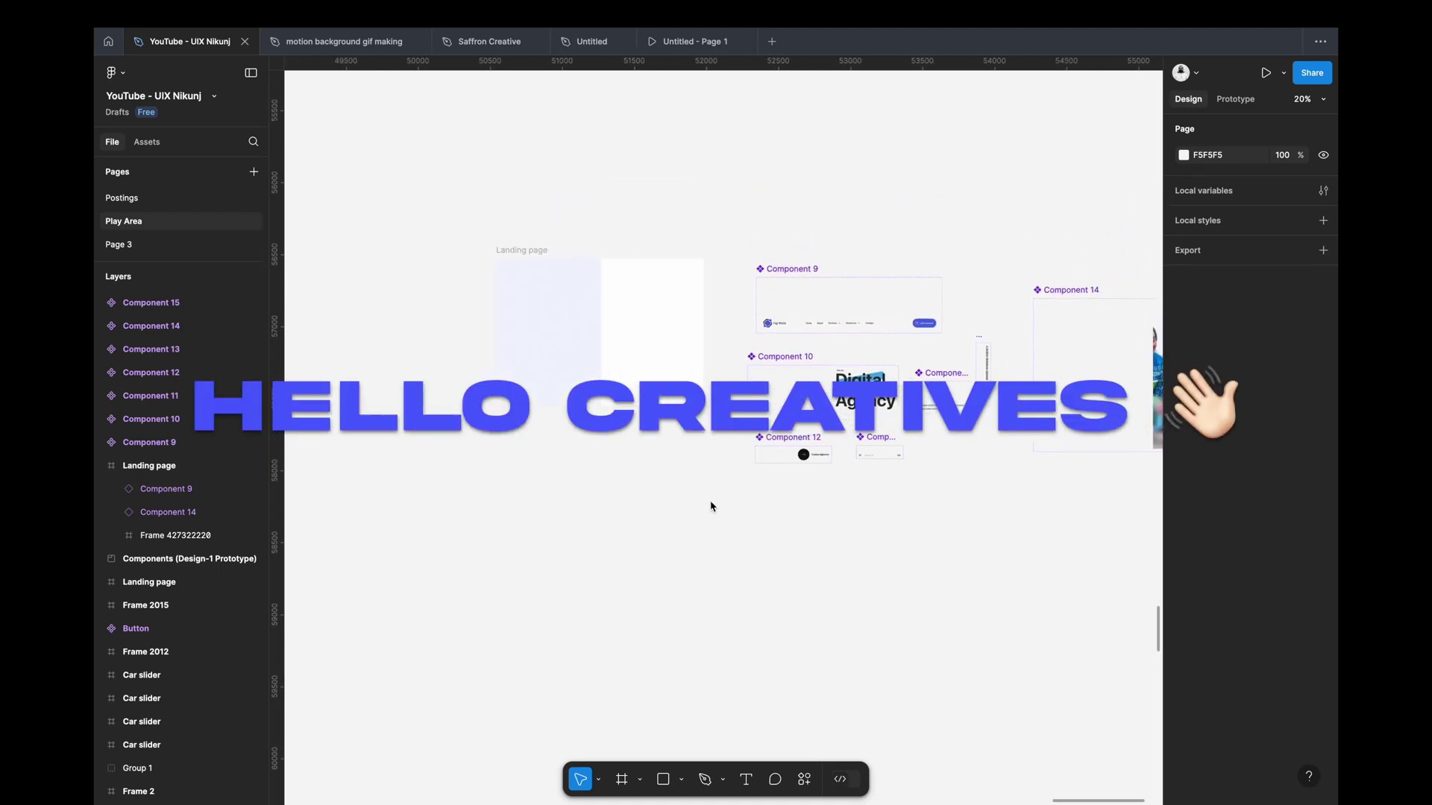
{"action": "scroll", "coordinate": [710, 507], "scroll_direction": "right", "scroll_amount": 1}
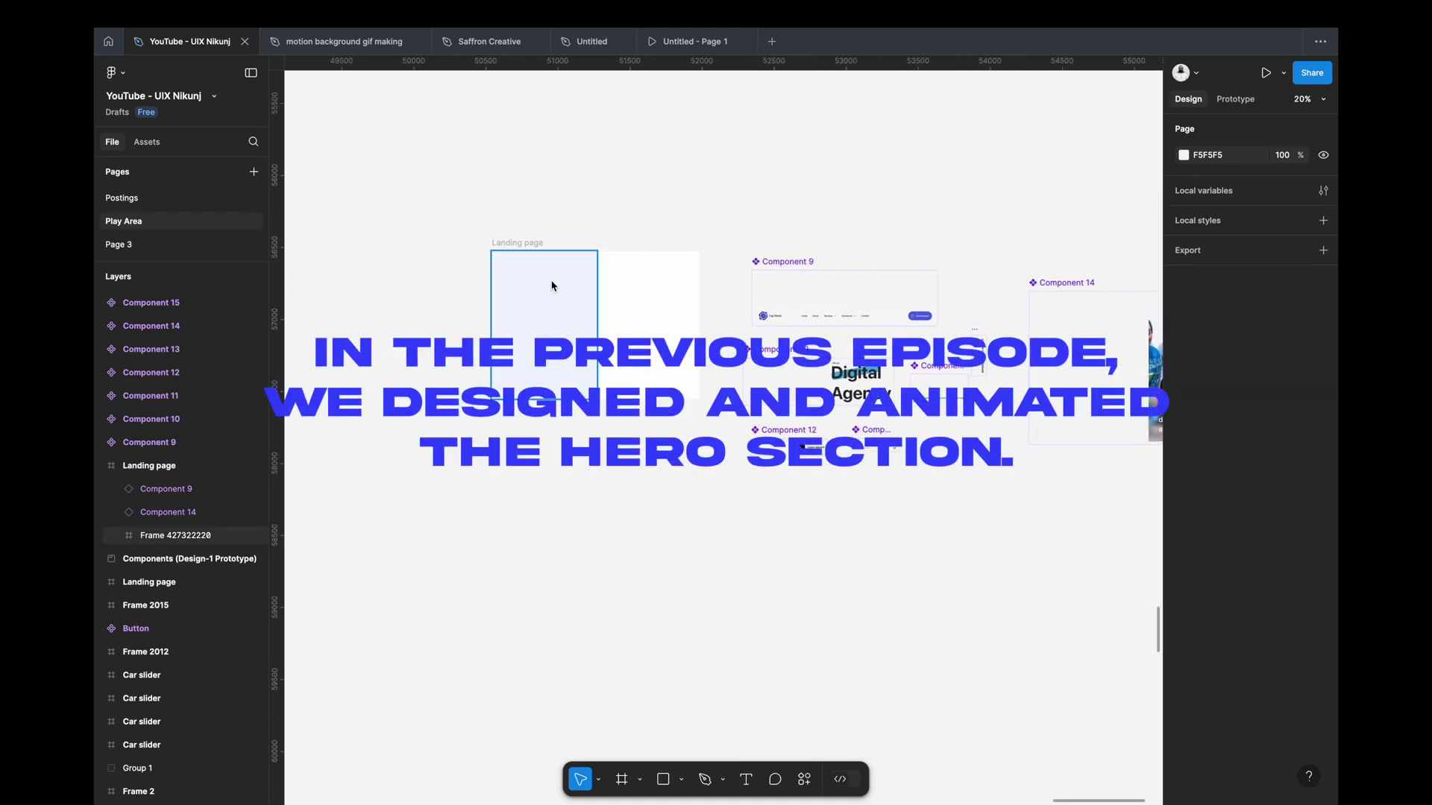
{"action": "scroll", "coordinate": [546, 304], "scroll_direction": "up", "scroll_amount": 2}
{"action": "scroll", "coordinate": [546, 305], "scroll_direction": "down", "scroll_amount": 2}
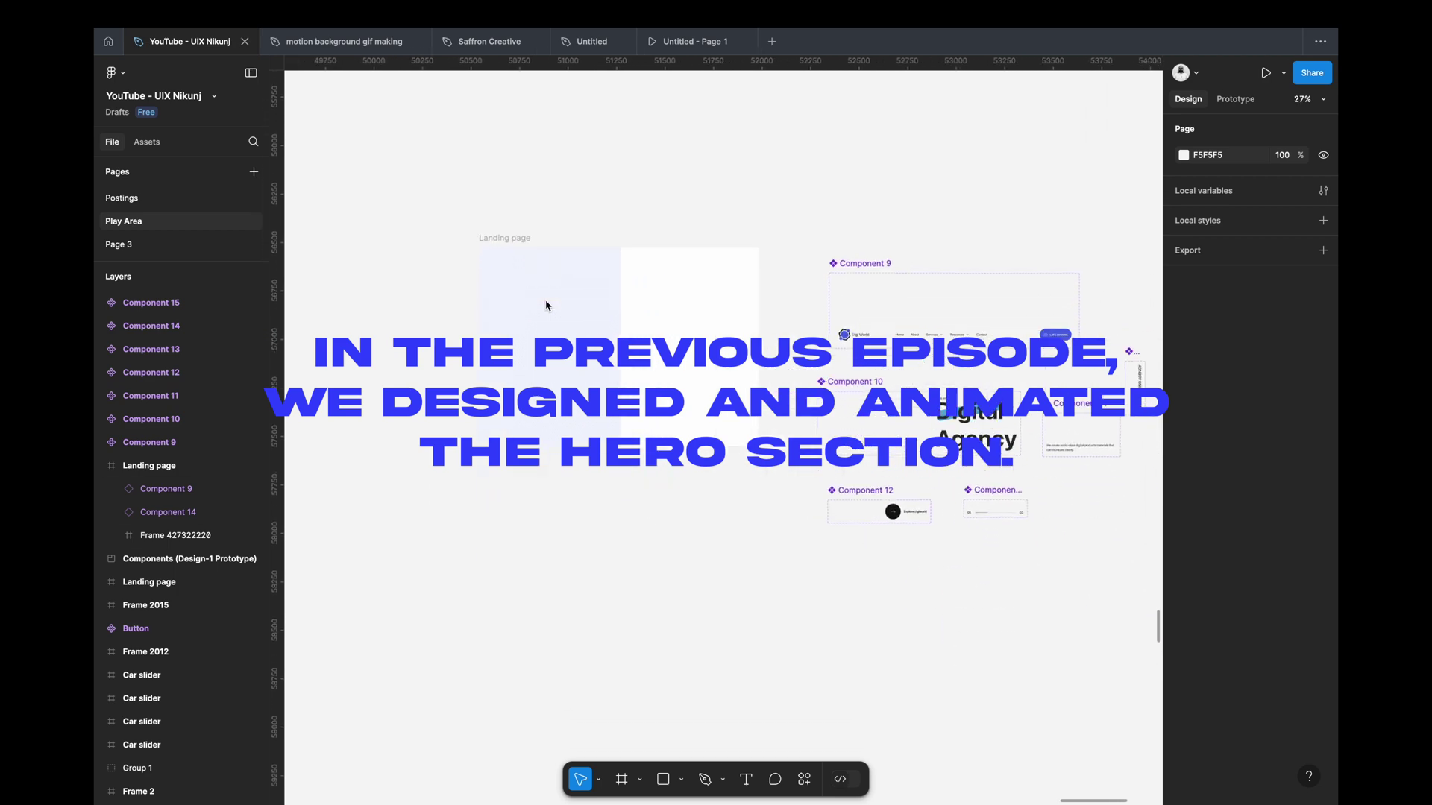
{"action": "left_click", "coordinate": [504, 239]}
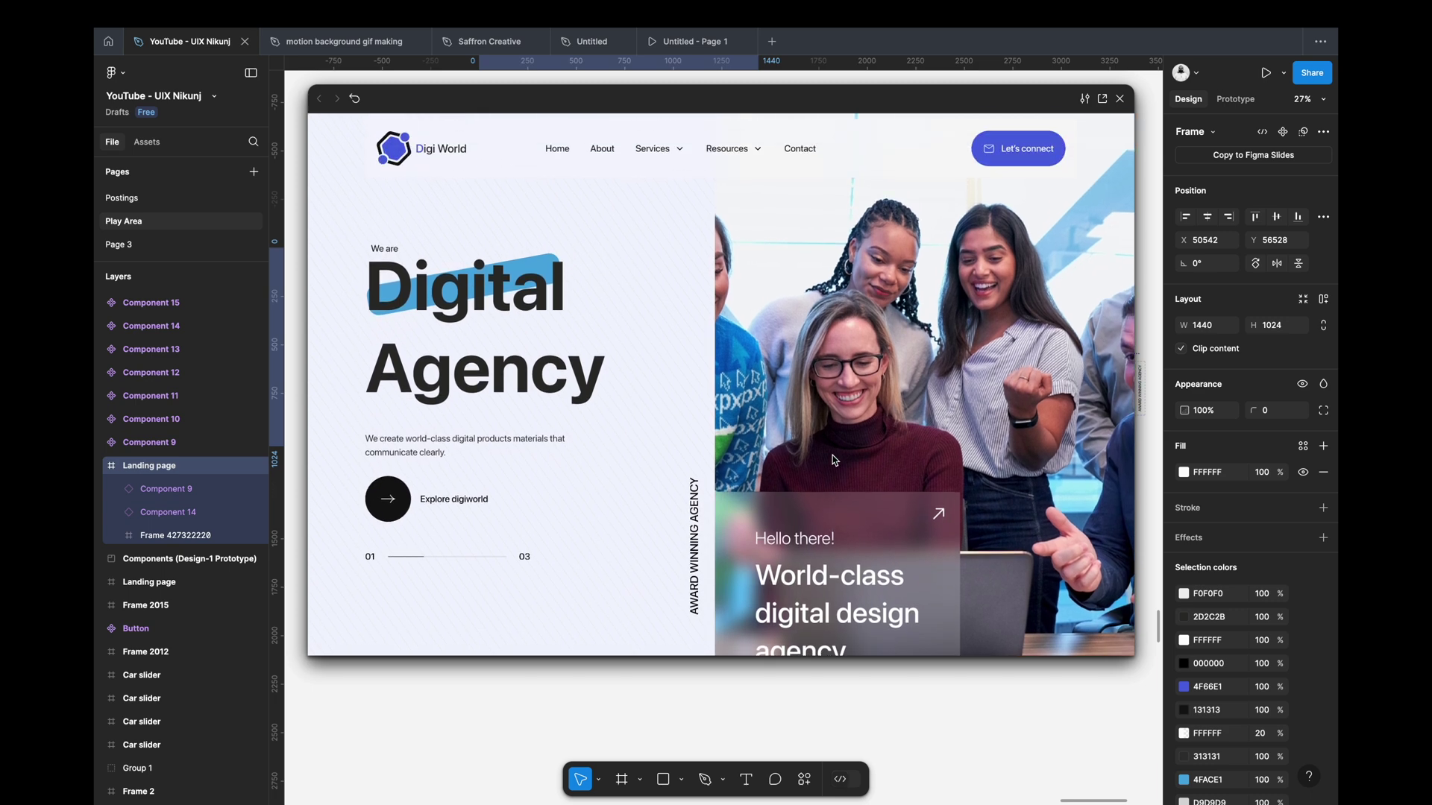
{"action": "left_click_drag", "start_coordinate": [882, 661], "coordinate": [882, 715]}
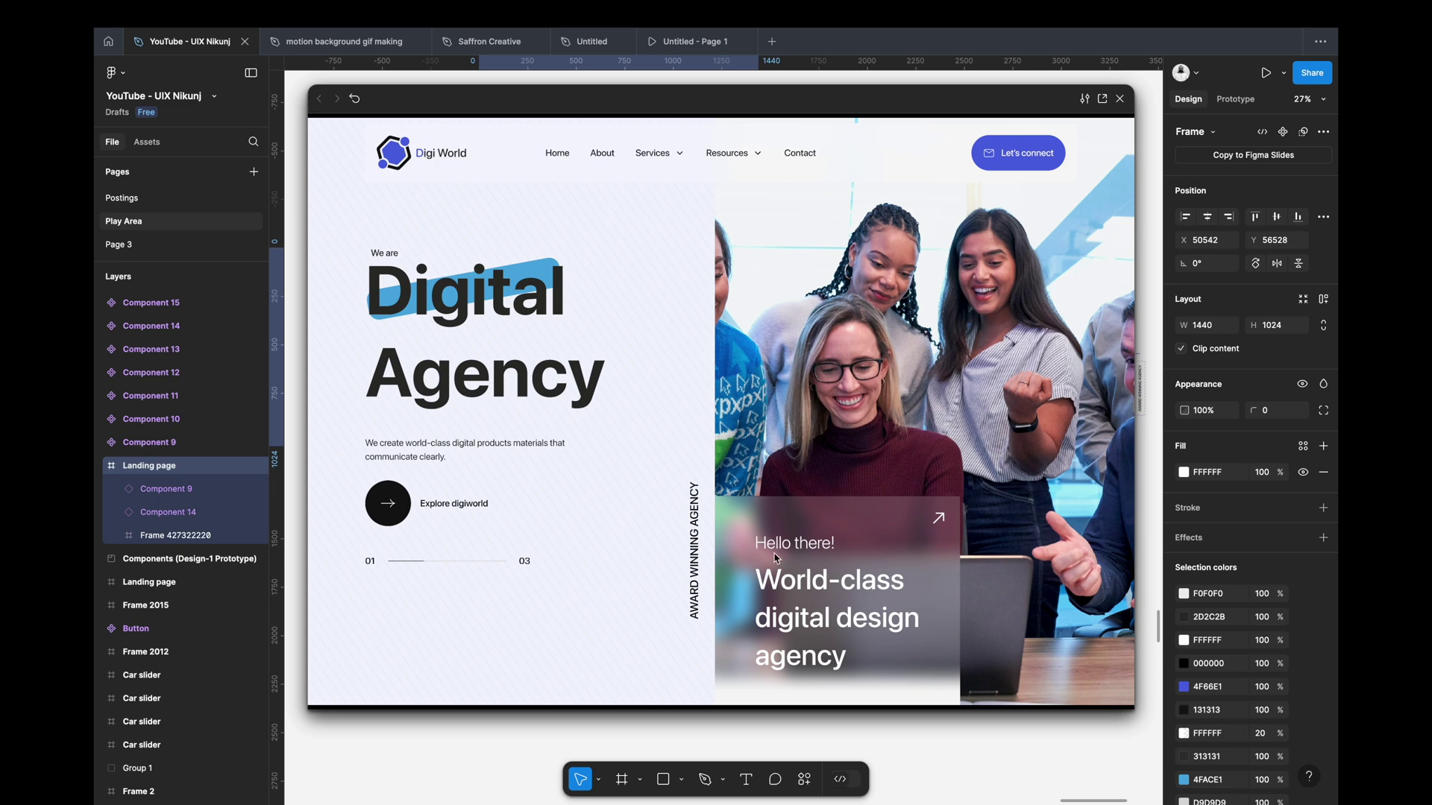
{"action": "left_click", "coordinate": [1120, 100]}
{"action": "left_click", "coordinate": [712, 502]}
Step: Stretch the Landing page frame from 1024 to 1734 px tall
{"action": "scroll", "coordinate": [712, 503], "scroll_direction": "down", "scroll_amount": 3}
{"action": "scroll", "coordinate": [712, 502], "scroll_direction": "down", "scroll_amount": 2}
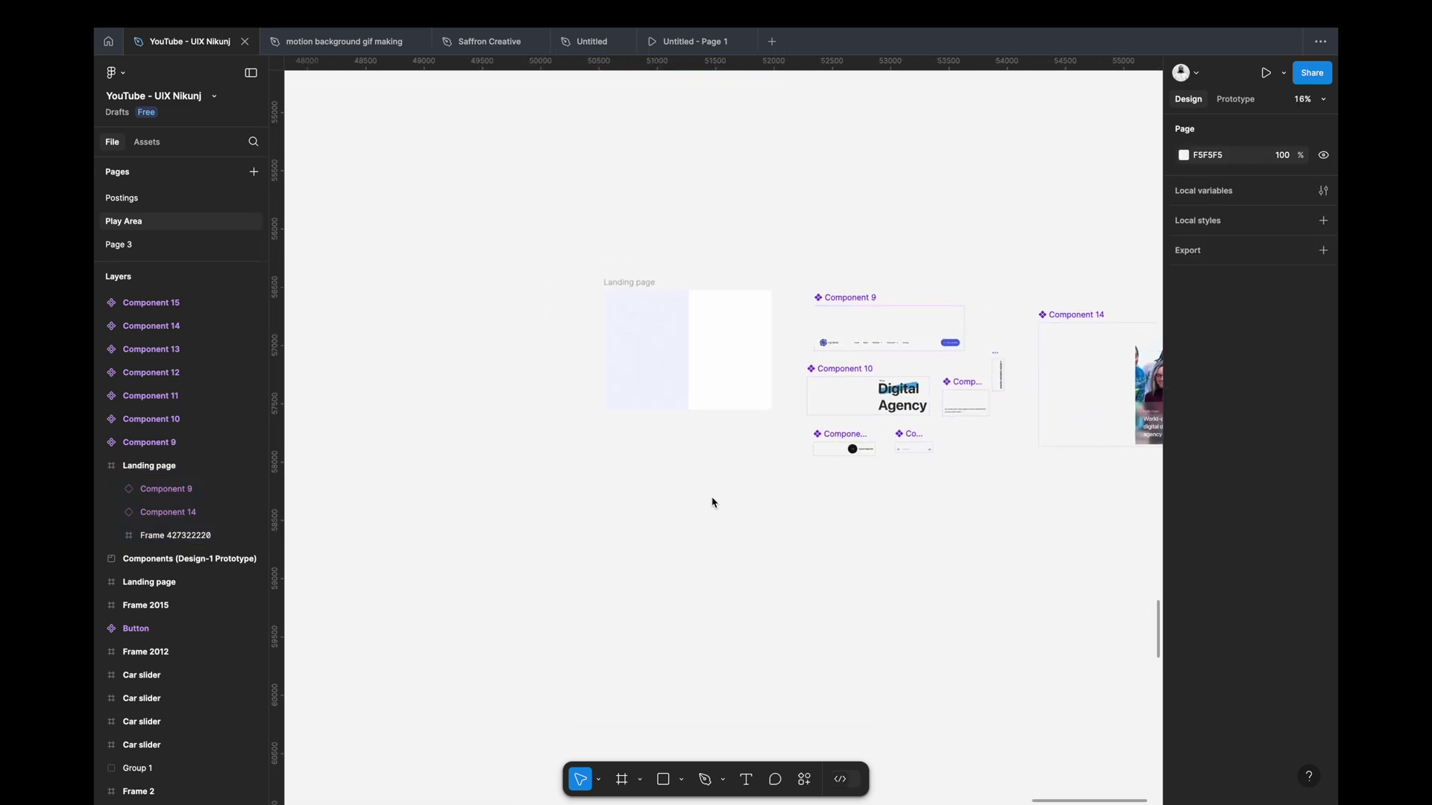
{"action": "scroll", "coordinate": [712, 502], "scroll_direction": "down", "scroll_amount": 1}
{"action": "scroll", "coordinate": [617, 467], "scroll_direction": "up", "scroll_amount": 5}
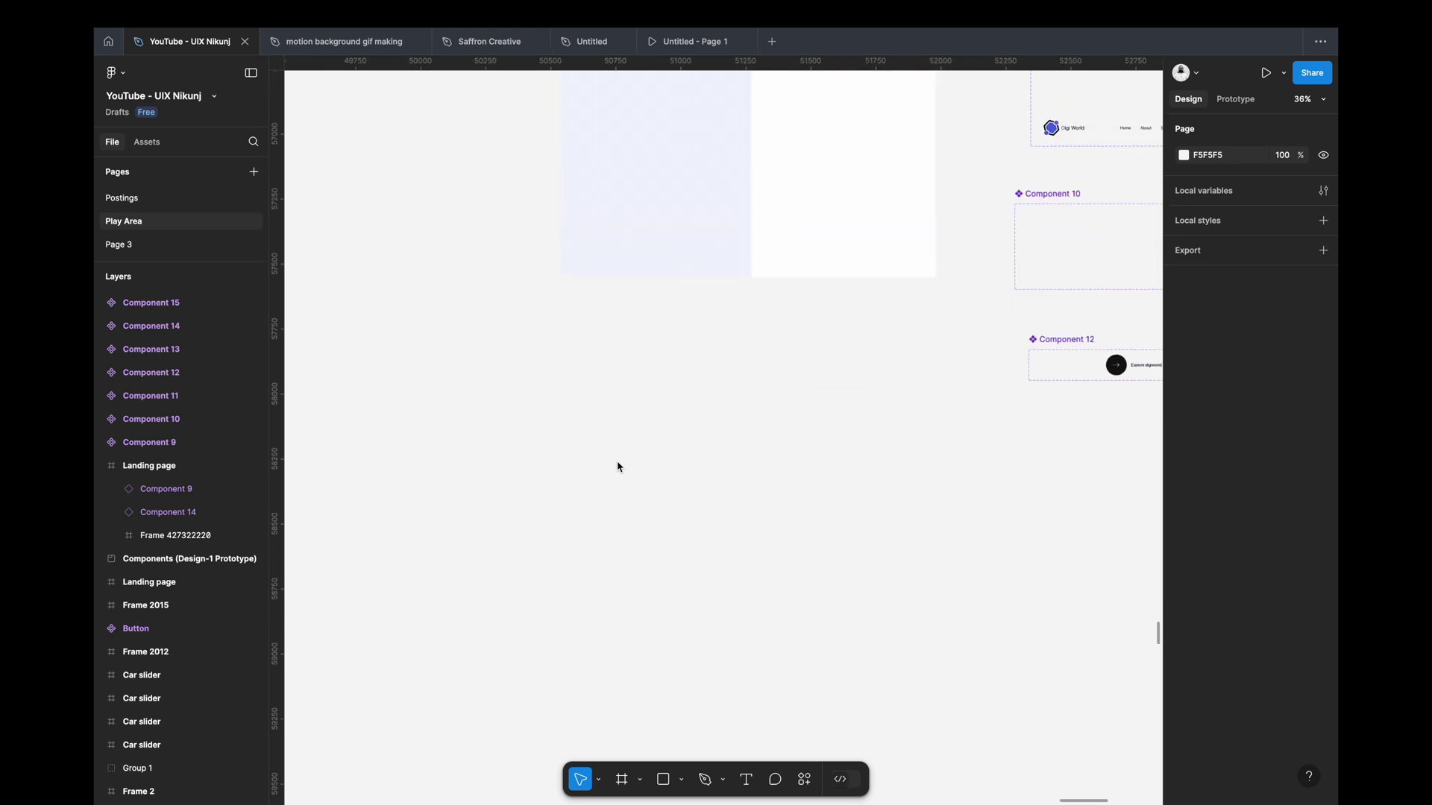
{"action": "scroll", "coordinate": [614, 340], "scroll_direction": "up", "scroll_amount": 2}
{"action": "scroll", "coordinate": [614, 342], "scroll_direction": "up", "scroll_amount": 1}
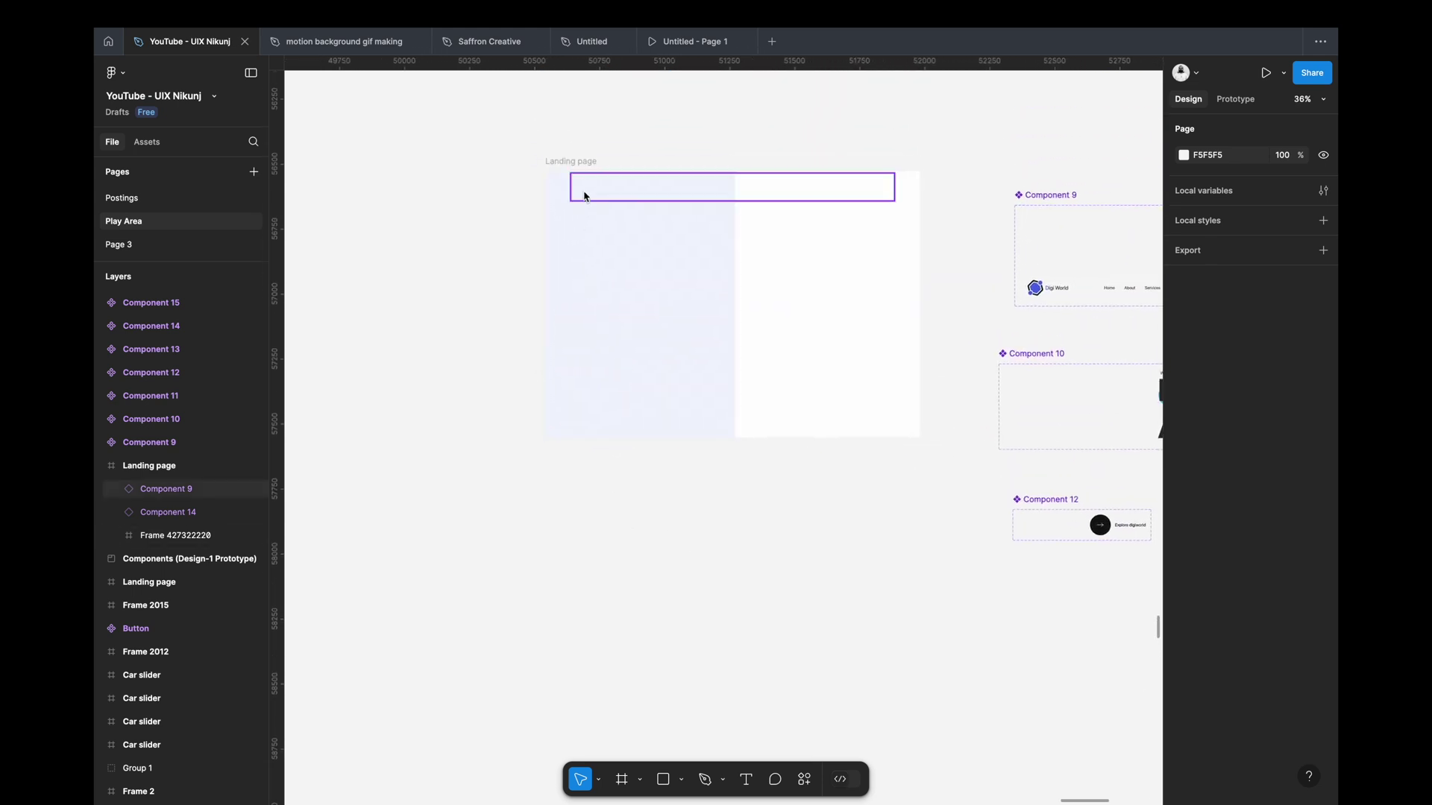
{"action": "left_click", "coordinate": [586, 161]}
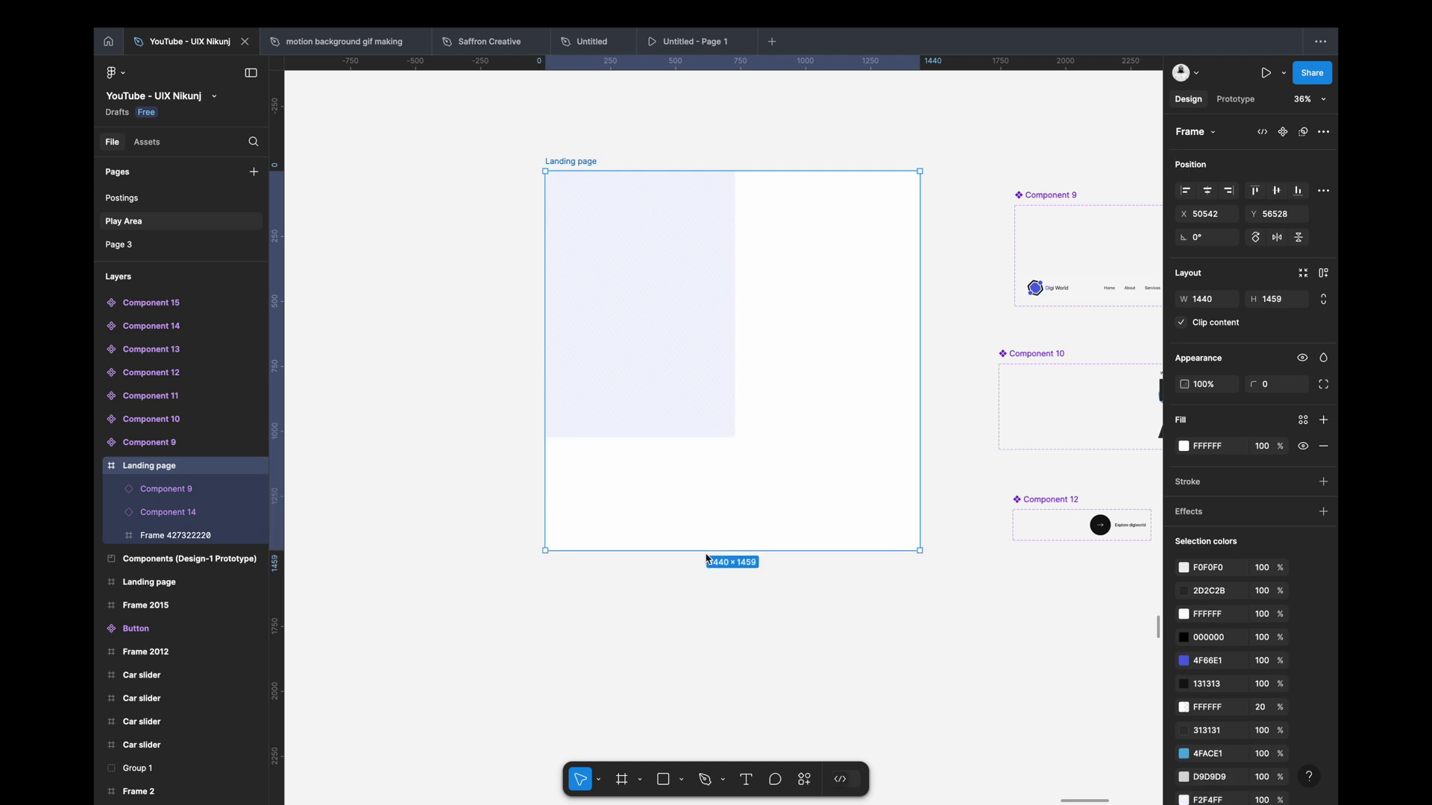
{"action": "left_click_drag", "start_coordinate": [705, 442], "coordinate": [694, 627]}
Step: Extend the Landing page frame further, to a height of 3058
{"action": "scroll", "coordinate": [729, 480], "scroll_direction": "down", "scroll_amount": 3}
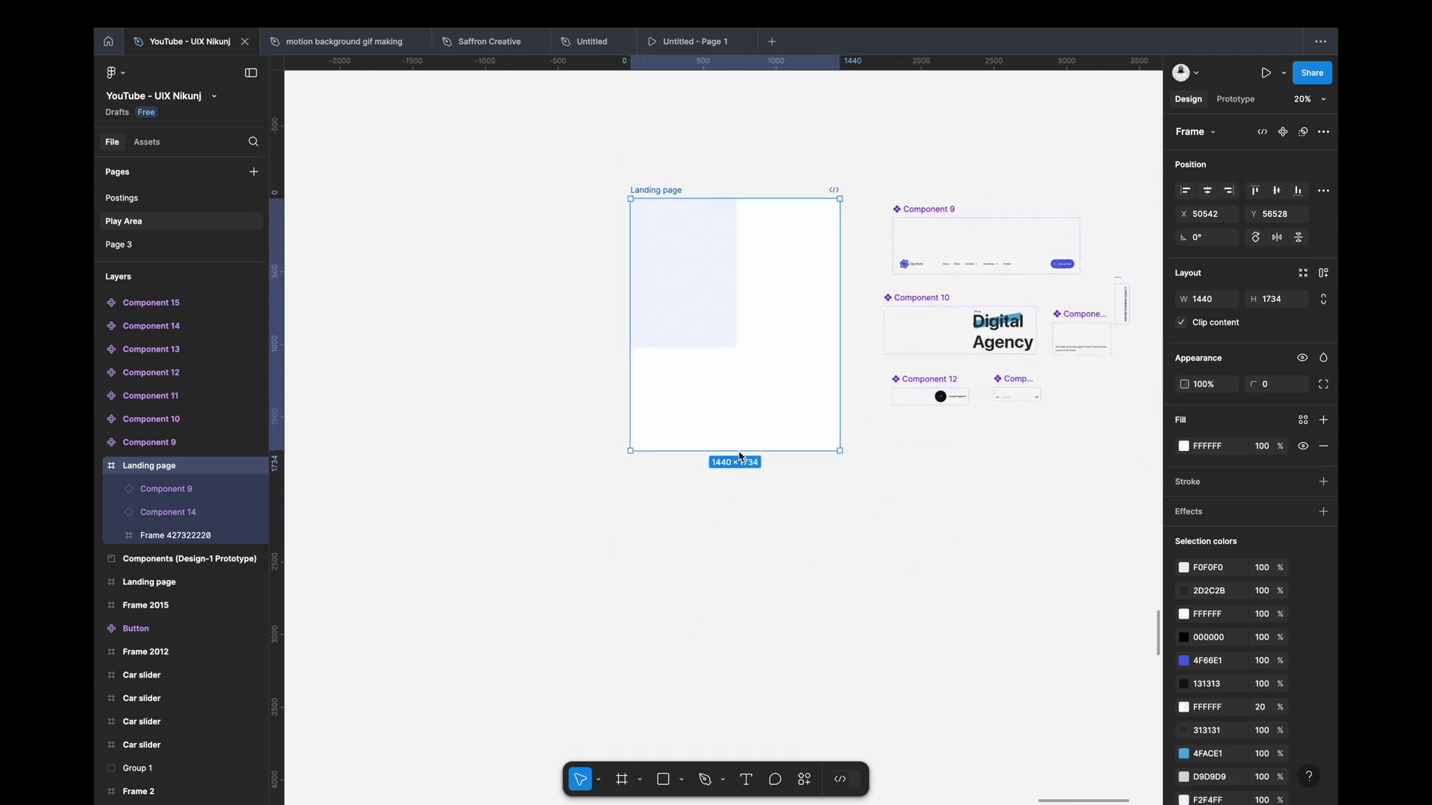
{"action": "left_click_drag", "start_coordinate": [741, 452], "coordinate": [750, 643]}
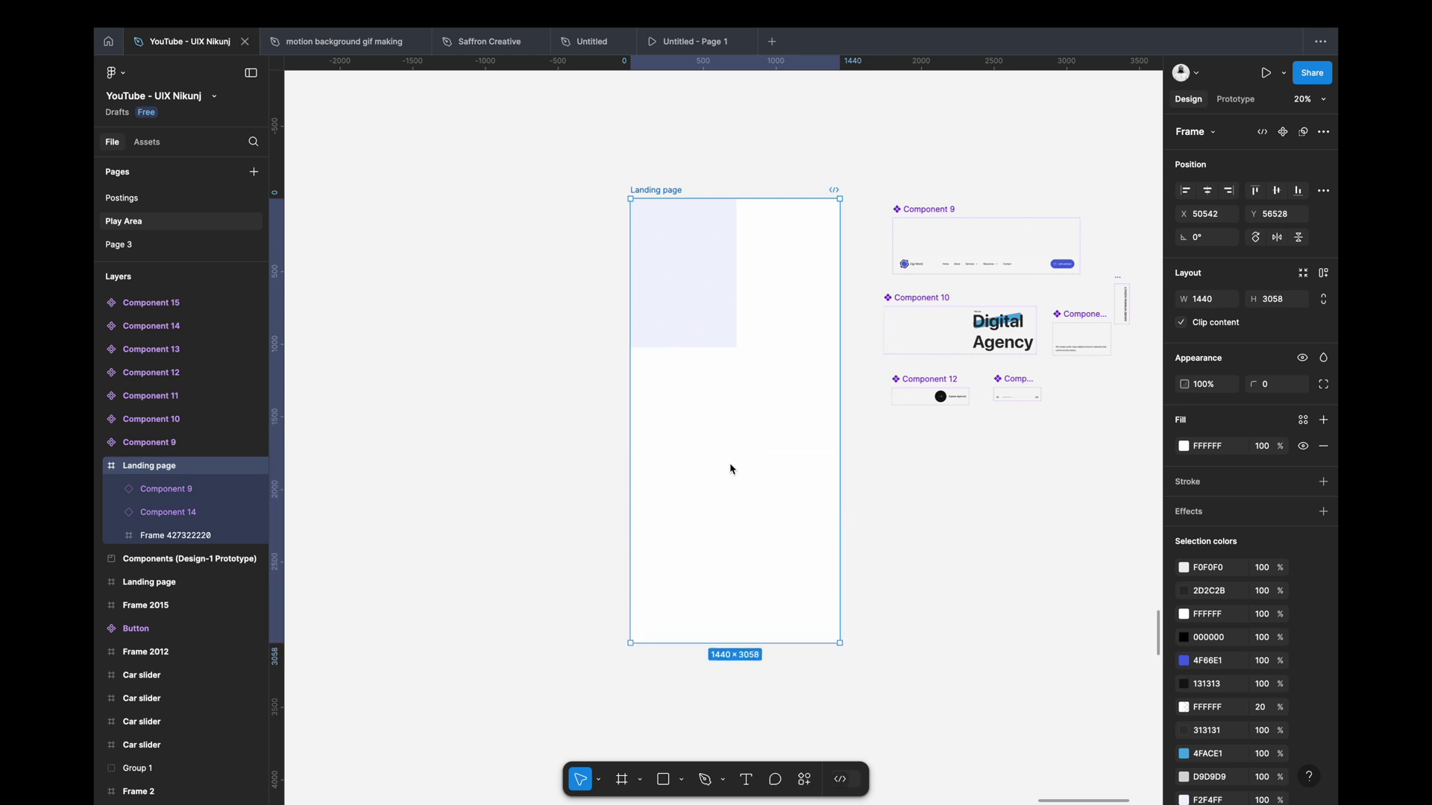
{"action": "left_click", "coordinate": [595, 434]}
{"action": "left_click", "coordinate": [672, 191]}
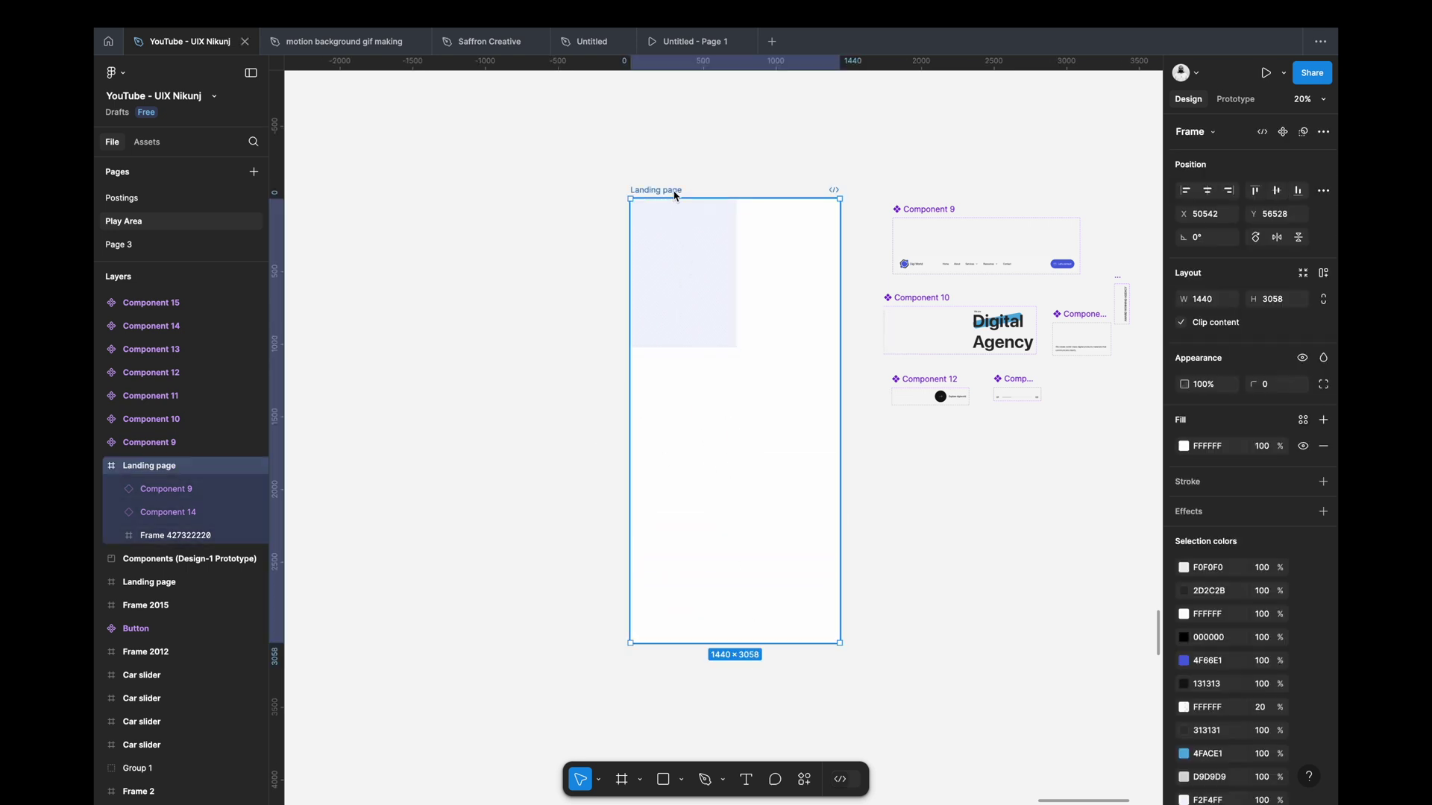
{"action": "scroll", "coordinate": [735, 321], "scroll_direction": "down", "scroll_amount": 2}
{"action": "scroll", "coordinate": [731, 343], "scroll_direction": "up", "scroll_amount": 5}
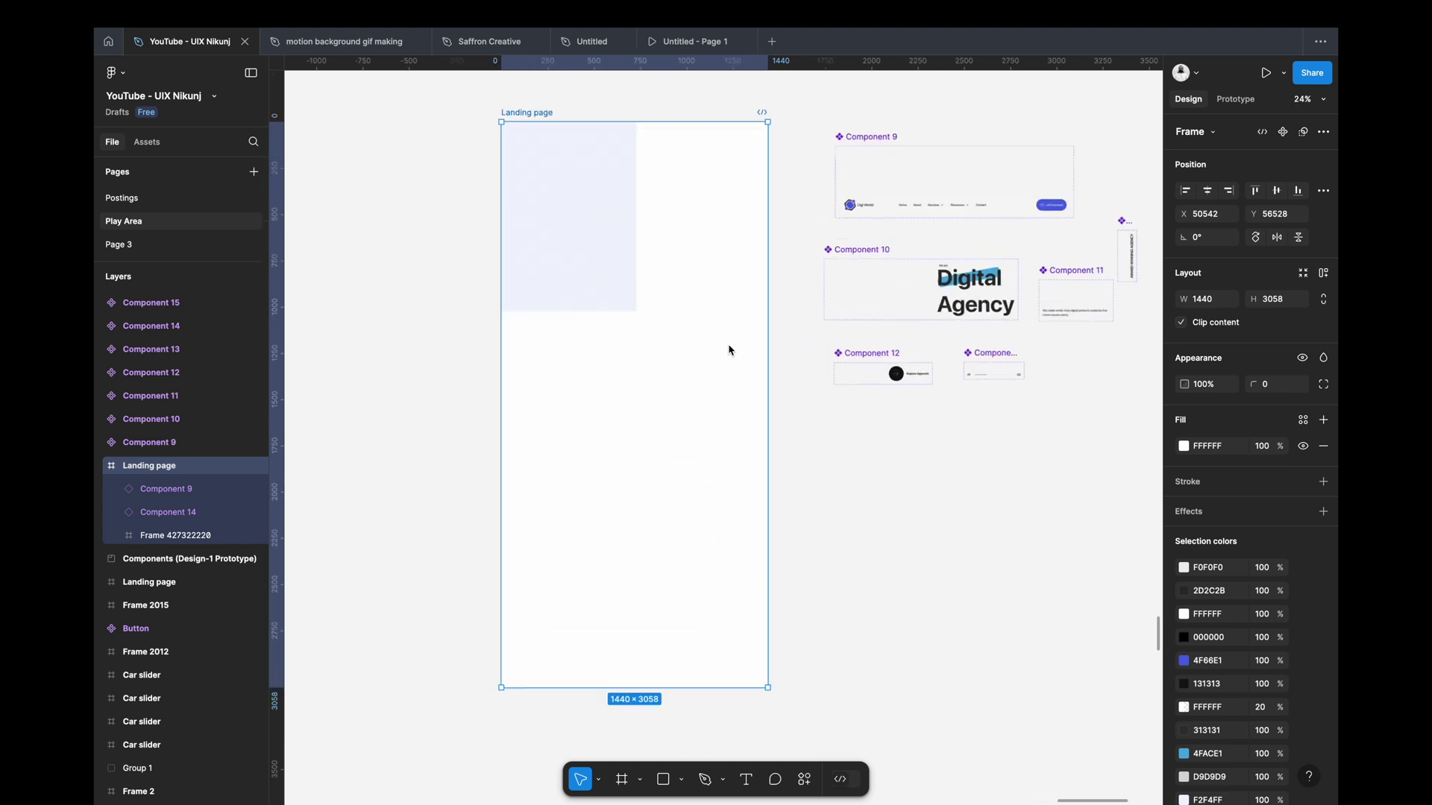
{"action": "scroll", "coordinate": [729, 350], "scroll_direction": "down", "scroll_amount": 3}
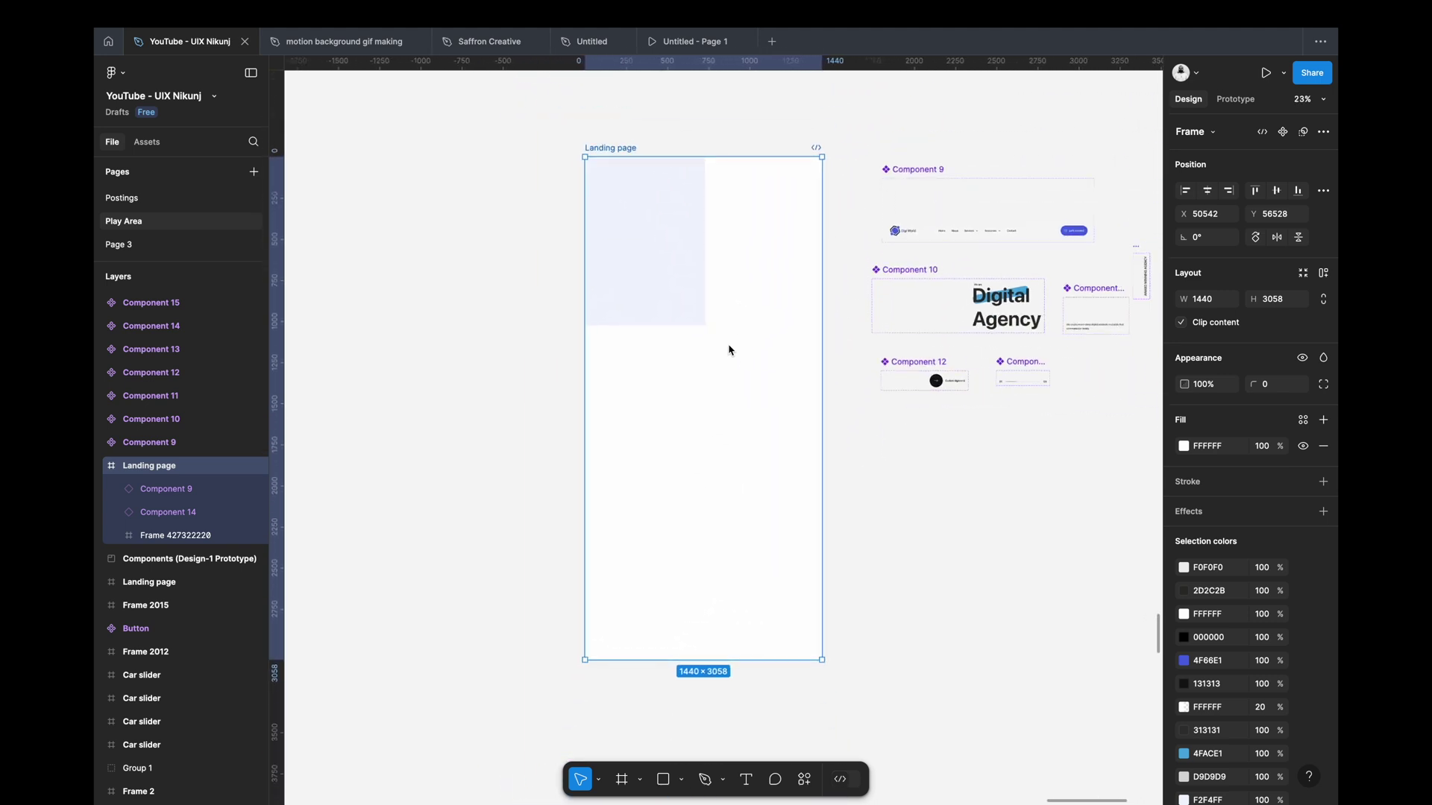
Step: Paste the copied logo row onto the page, undoing an accidental stretch
{"action": "right_click", "coordinate": [619, 408]}
{"action": "left_click", "coordinate": [660, 298]}
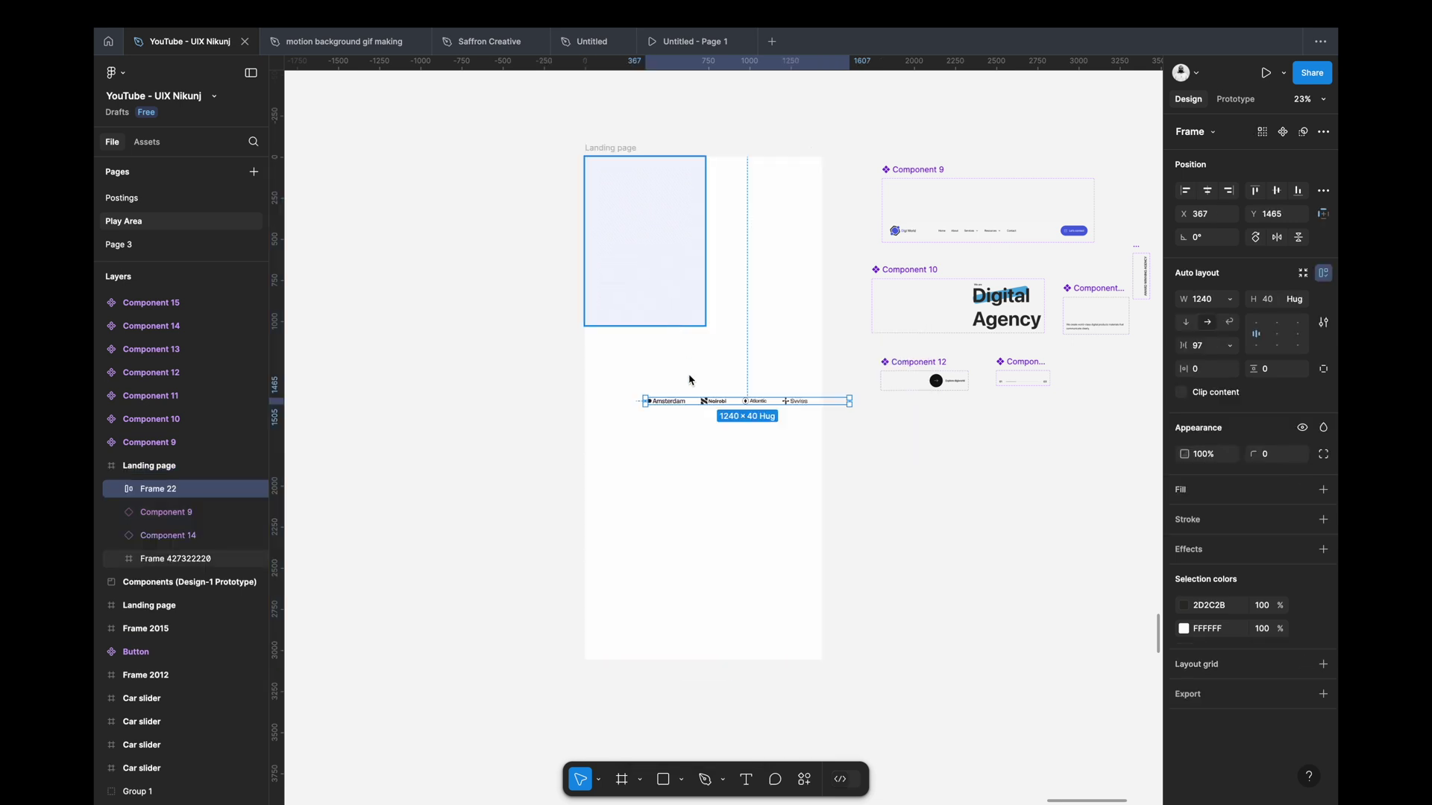
{"action": "left_click_drag", "start_coordinate": [772, 417], "coordinate": [916, 481]}
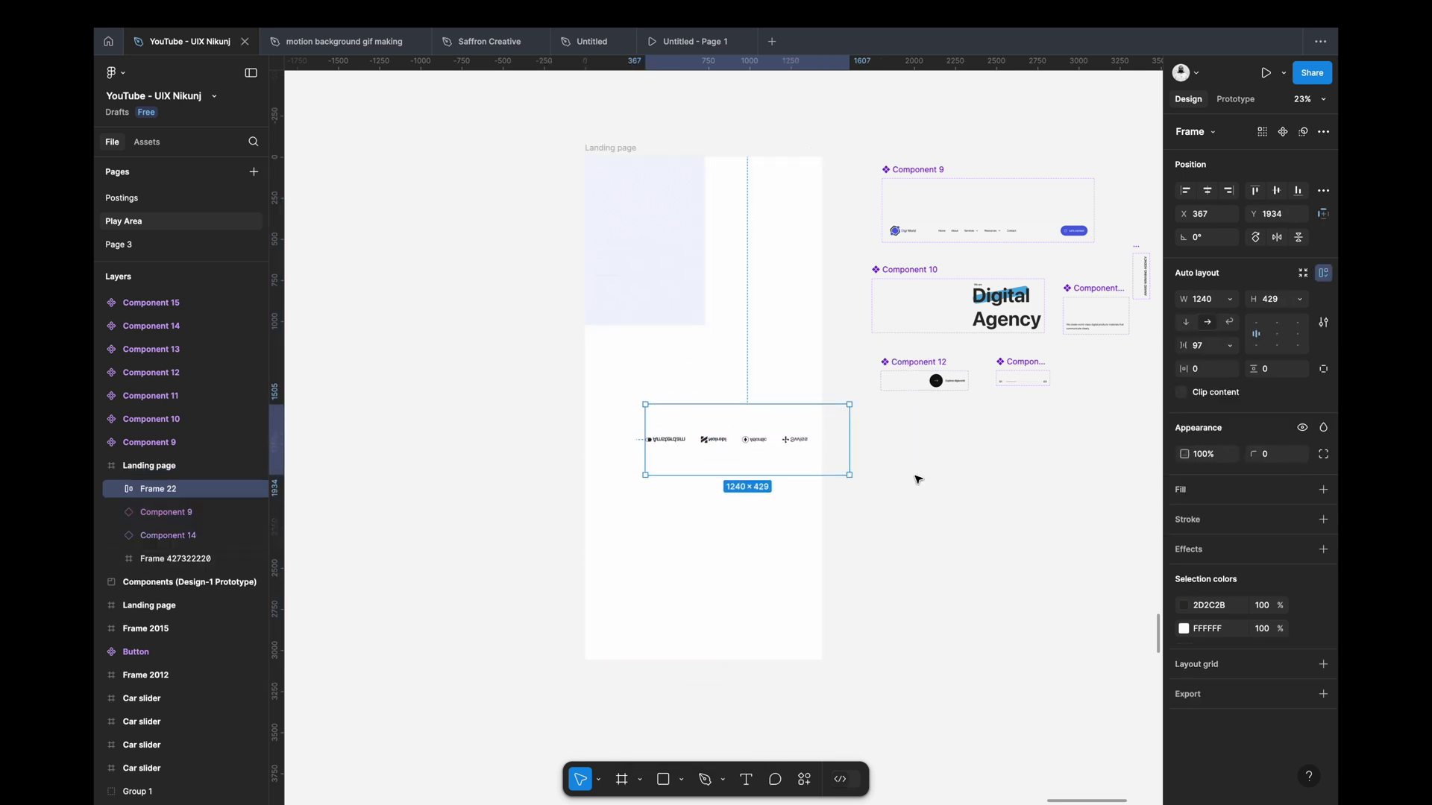
{"action": "key", "text": "ctrl+z"}
{"action": "scroll", "coordinate": [783, 440], "scroll_direction": "up", "scroll_amount": 5}
{"action": "scroll", "coordinate": [783, 440], "scroll_direction": "up", "scroll_amount": 1}
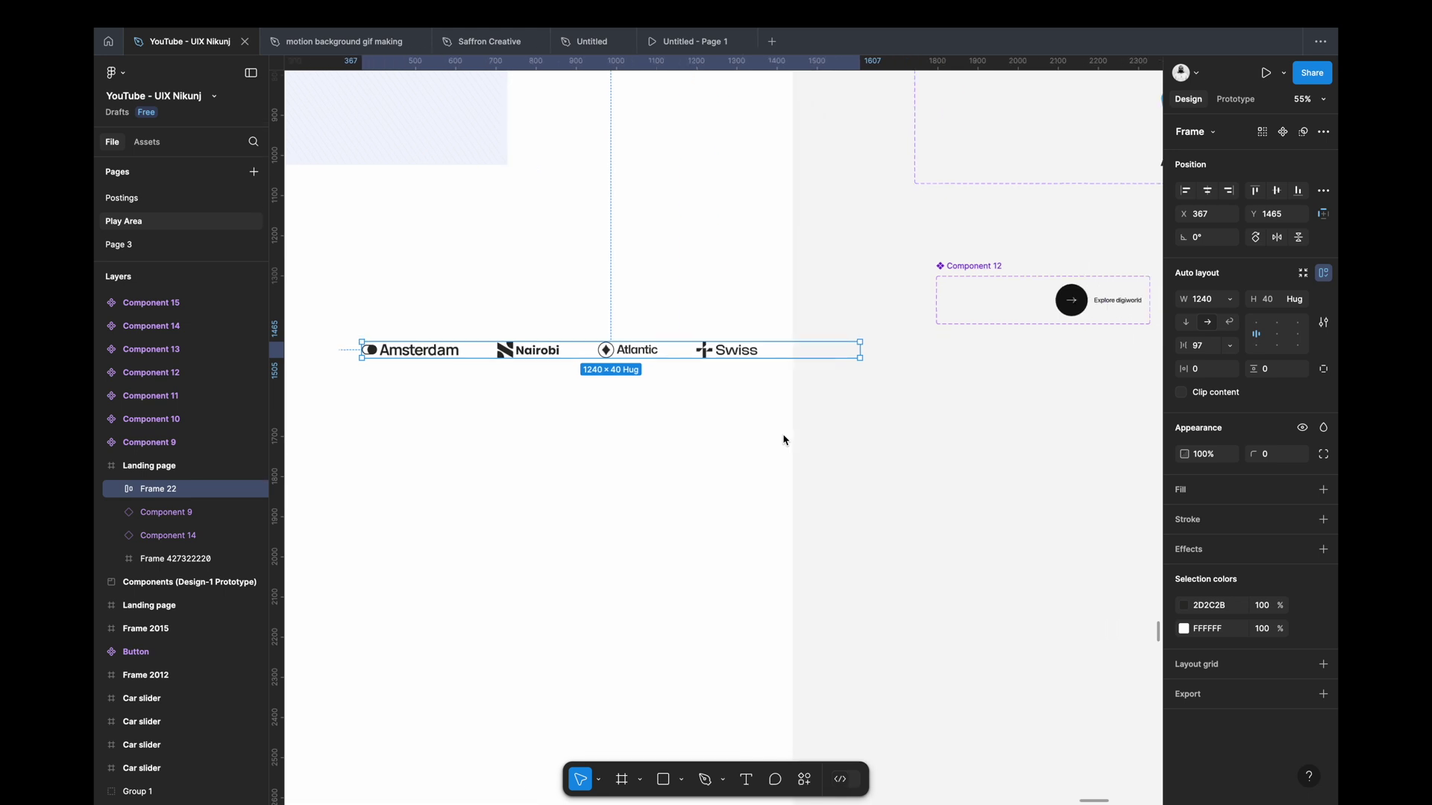
{"action": "scroll", "coordinate": [745, 360], "scroll_direction": "down", "scroll_amount": 2}
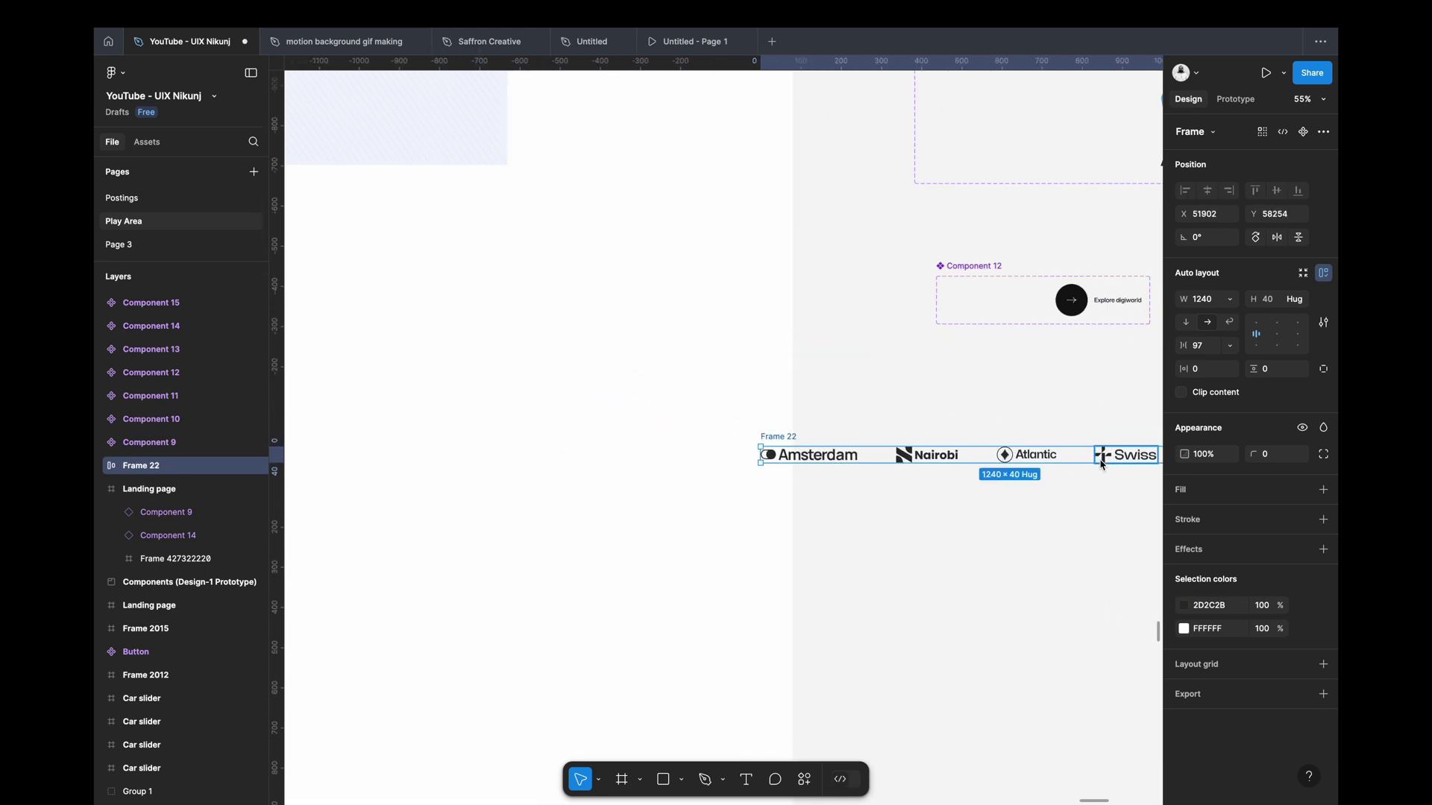
{"action": "scroll", "coordinate": [1100, 465], "scroll_direction": "down", "scroll_amount": 3}
{"action": "scroll", "coordinate": [1101, 465], "scroll_direction": "right", "scroll_amount": 1}
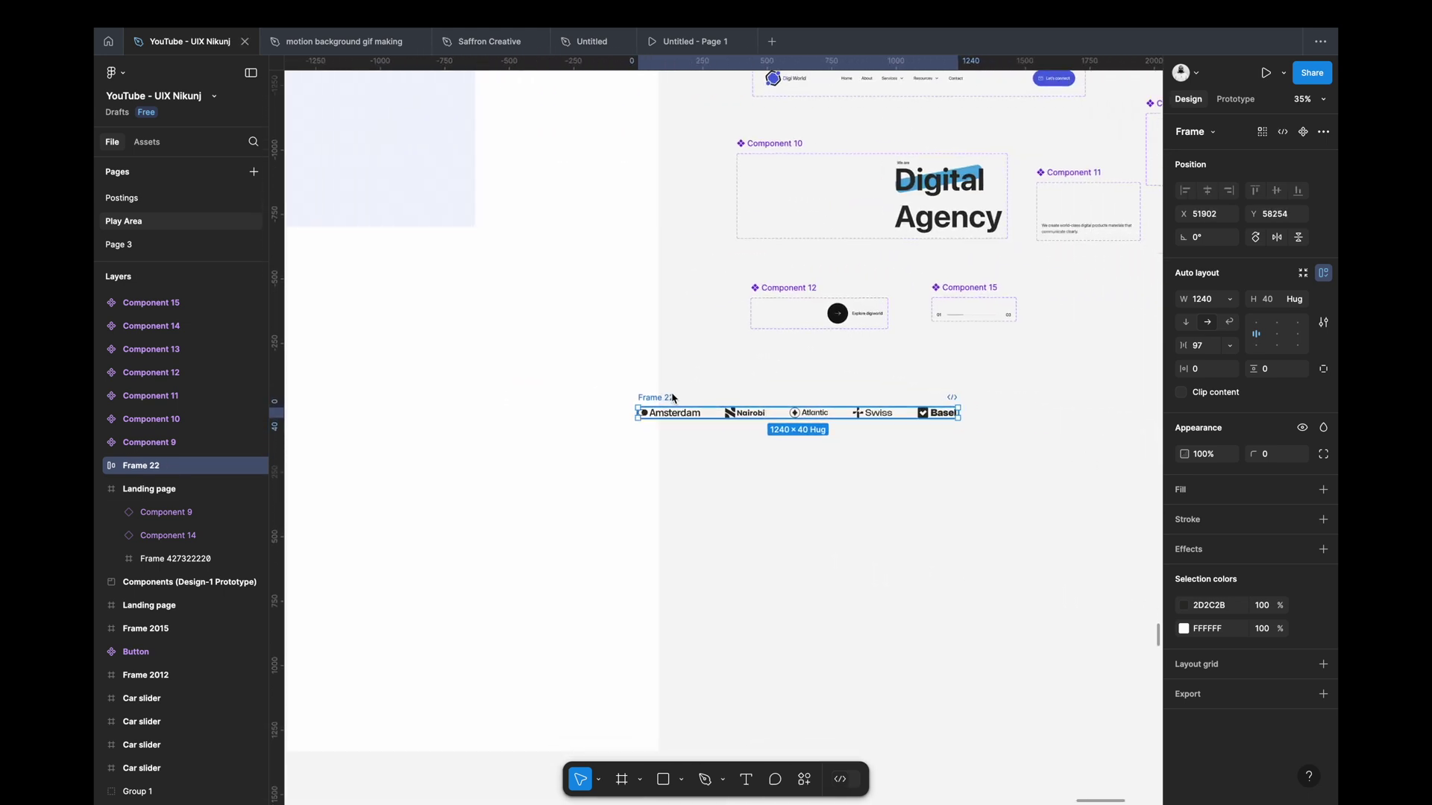
{"action": "scroll", "coordinate": [794, 383], "scroll_direction": "up", "scroll_amount": 2}
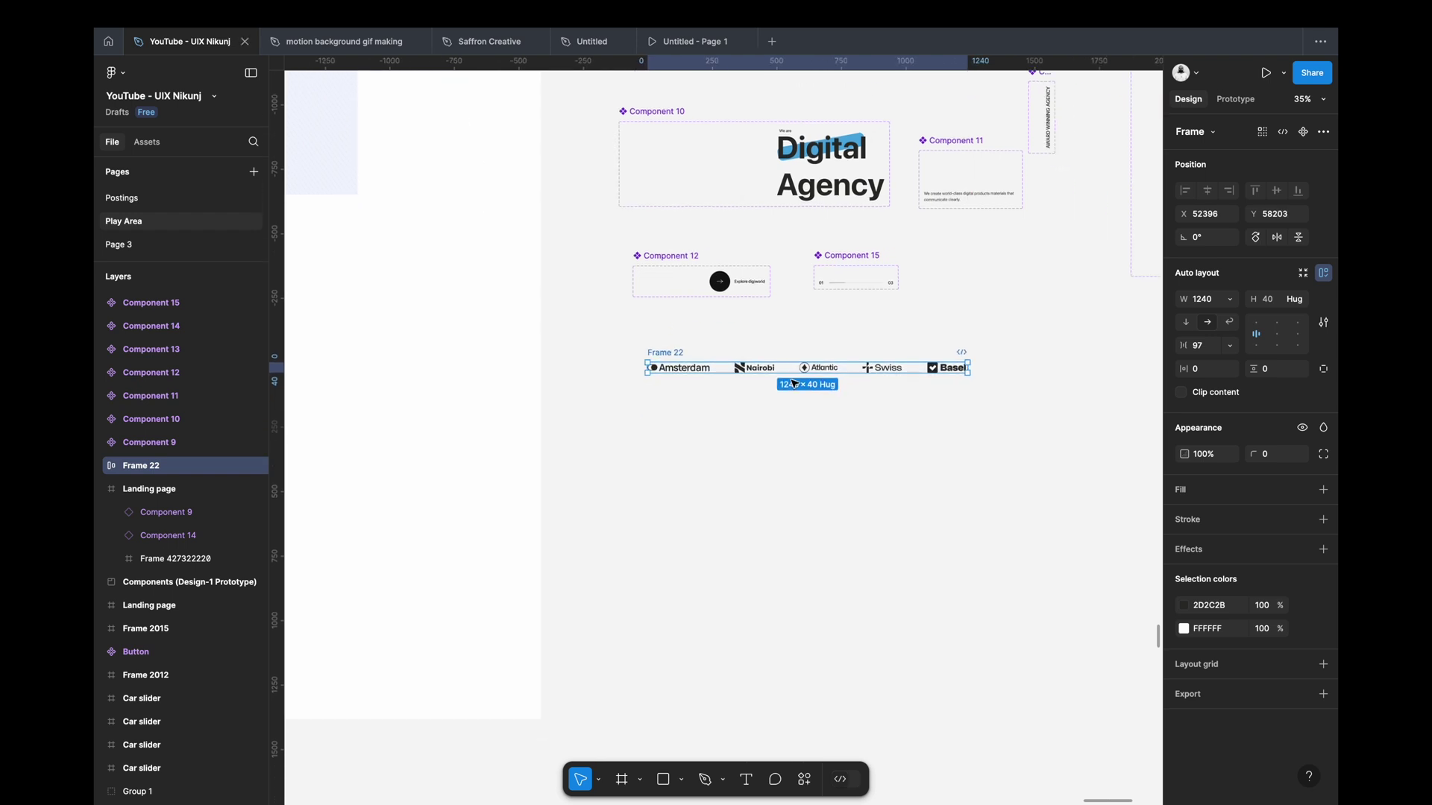
{"action": "scroll", "coordinate": [793, 383], "scroll_direction": "up", "scroll_amount": 2}
Step: Inspect each logo from Amsterdam to Basel, then select the Frame 22 logo row
{"action": "left_click", "coordinate": [709, 478]}
{"action": "scroll", "coordinate": [708, 478], "scroll_direction": "up", "scroll_amount": 1}
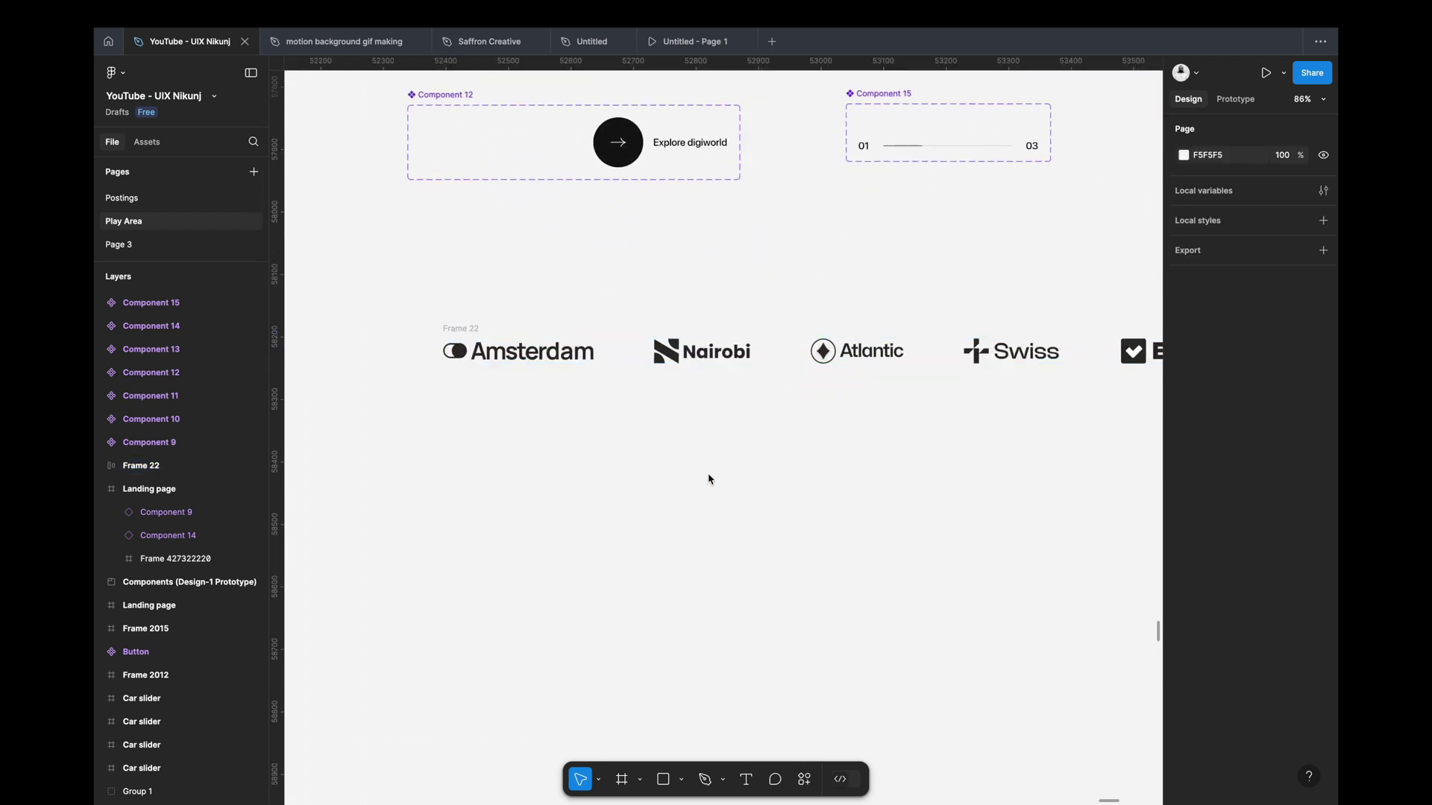
{"action": "left_click", "coordinate": [553, 343]}
{"action": "left_click", "coordinate": [687, 352]}
{"action": "left_click", "coordinate": [861, 351]}
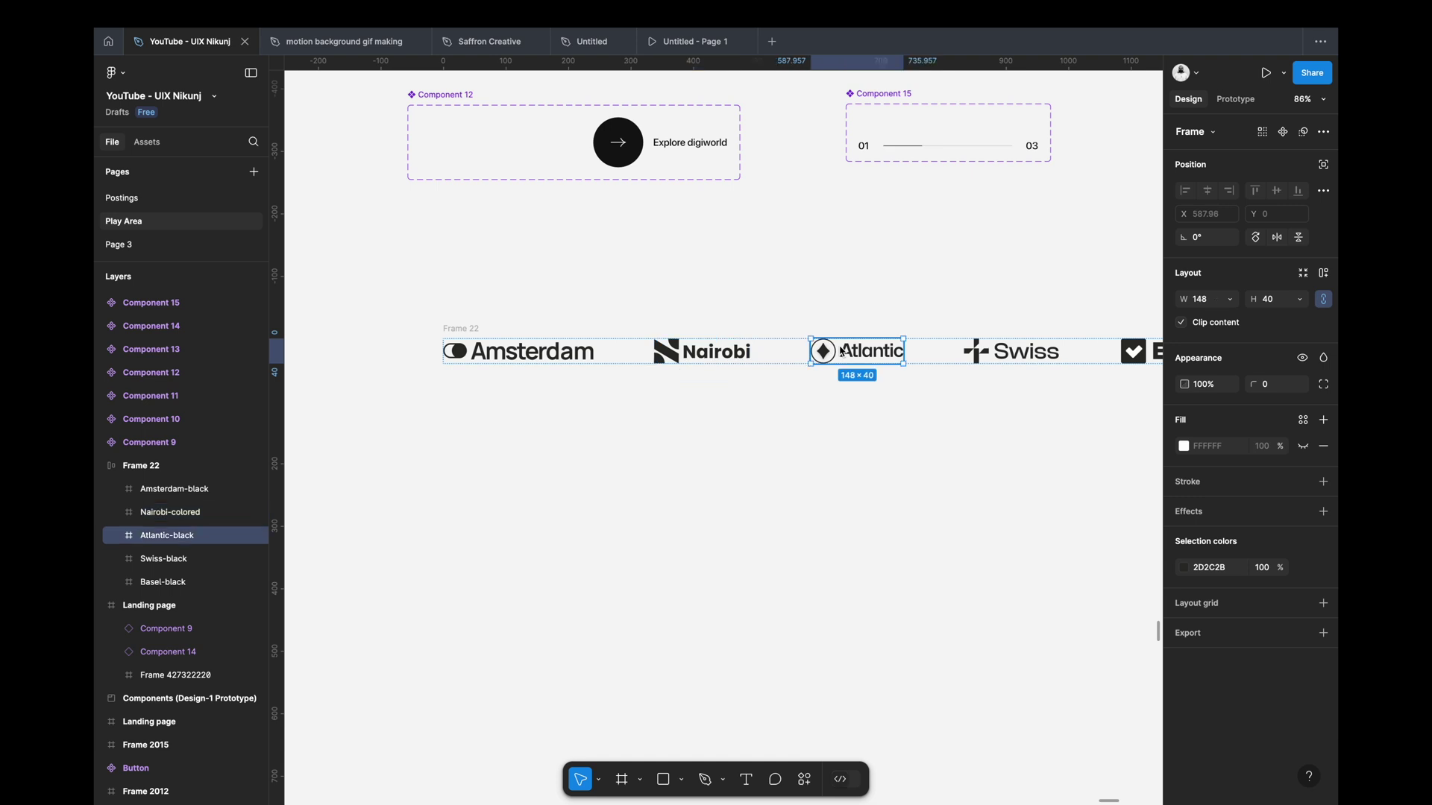
{"action": "scroll", "coordinate": [861, 351], "scroll_direction": "right", "scroll_amount": 3}
{"action": "left_click", "coordinate": [911, 343]}
{"action": "left_click", "coordinate": [1042, 339]}
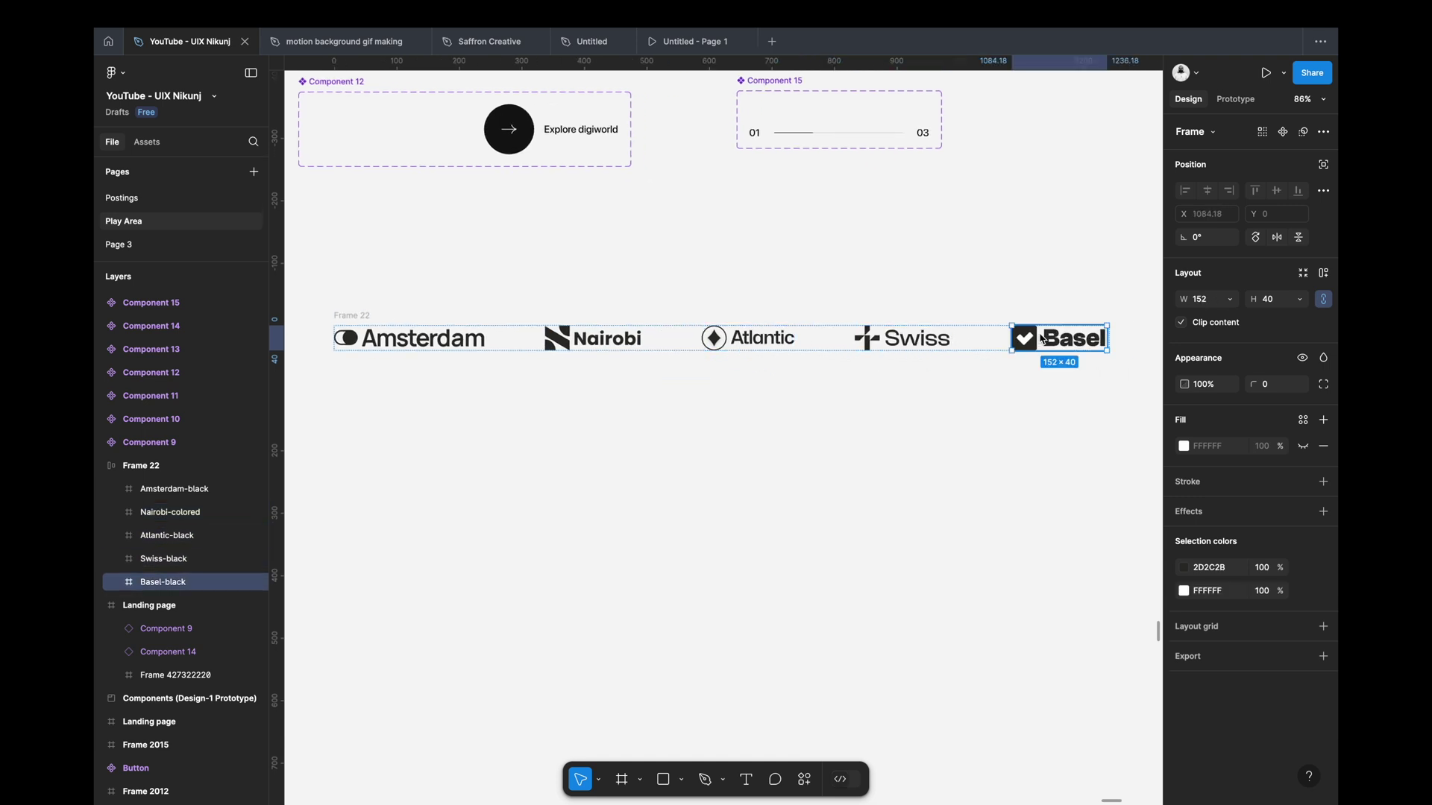
{"action": "left_click", "coordinate": [857, 486]}
{"action": "left_click", "coordinate": [345, 314]}
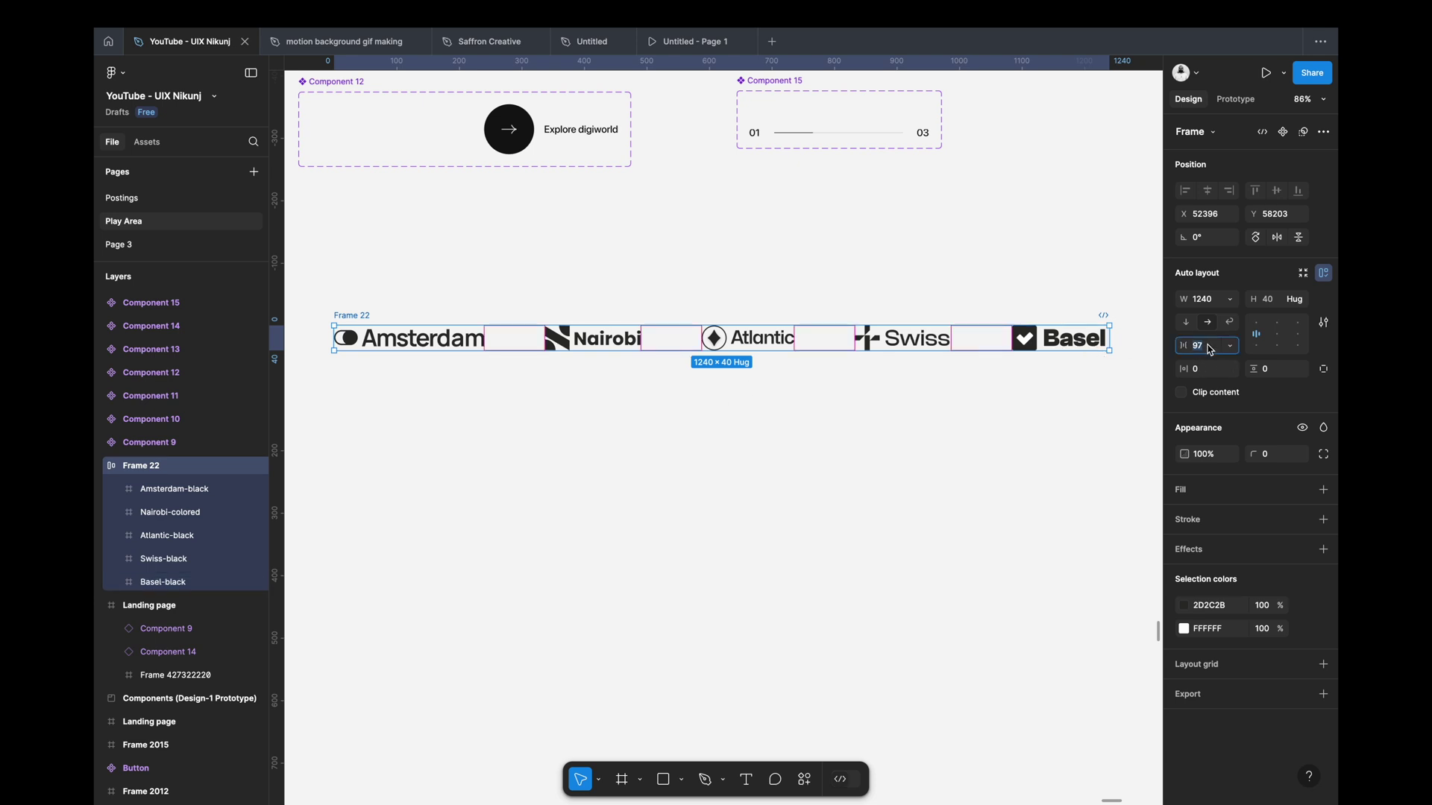
{"action": "left_click", "coordinate": [875, 382]}
{"action": "scroll", "coordinate": [873, 381], "scroll_direction": "down", "scroll_amount": 3, "text": "ctrl"}
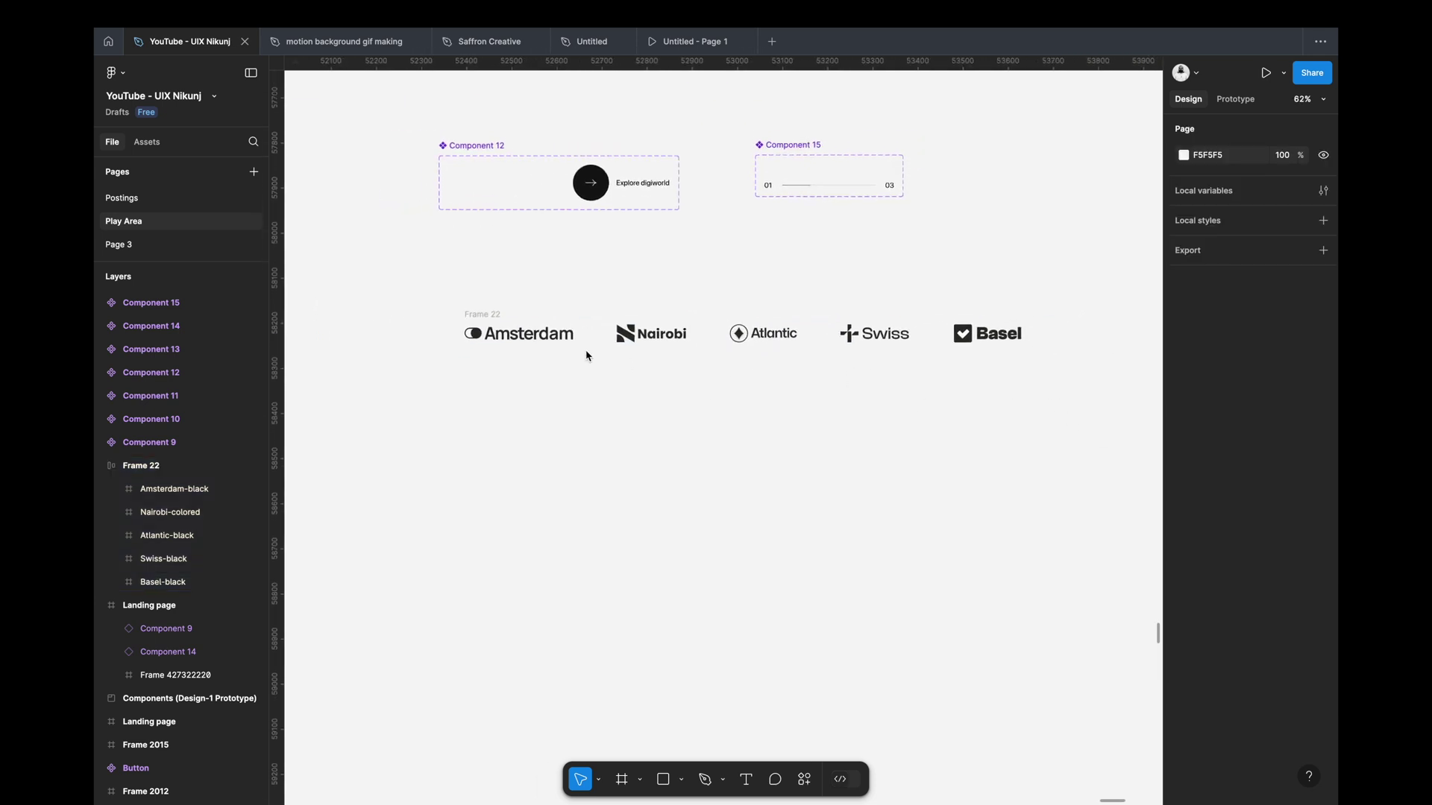
{"action": "left_click", "coordinate": [500, 315]}
Step: Make two duplicates of the logo row, placed side by side to its right
{"action": "left_click_drag", "start_coordinate": [502, 312], "coordinate": [1090, 312], "text": "alt"}
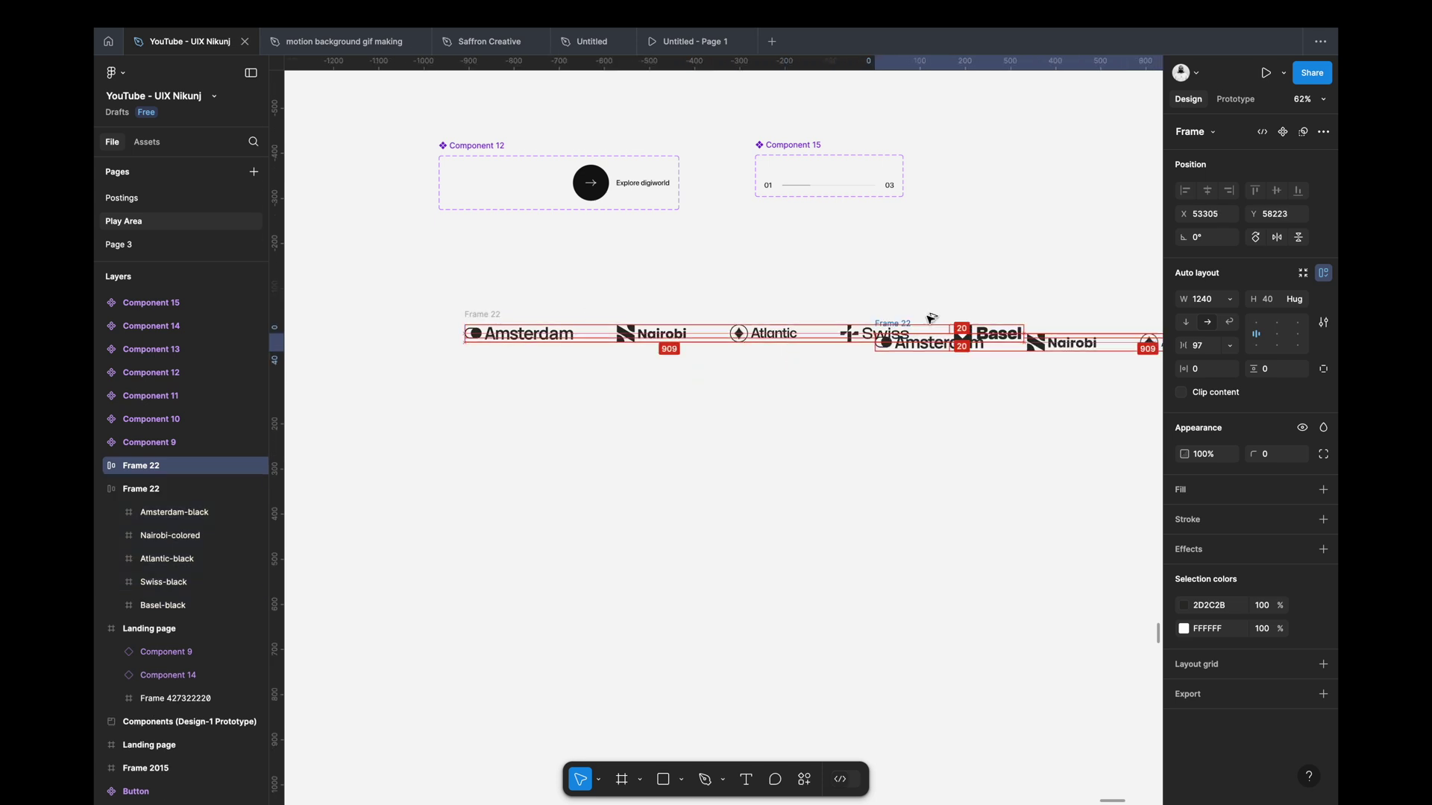
{"action": "left_click", "coordinate": [1013, 450]}
{"action": "scroll", "coordinate": [1013, 450], "scroll_direction": "down", "scroll_amount": 3, "text": "ctrl"}
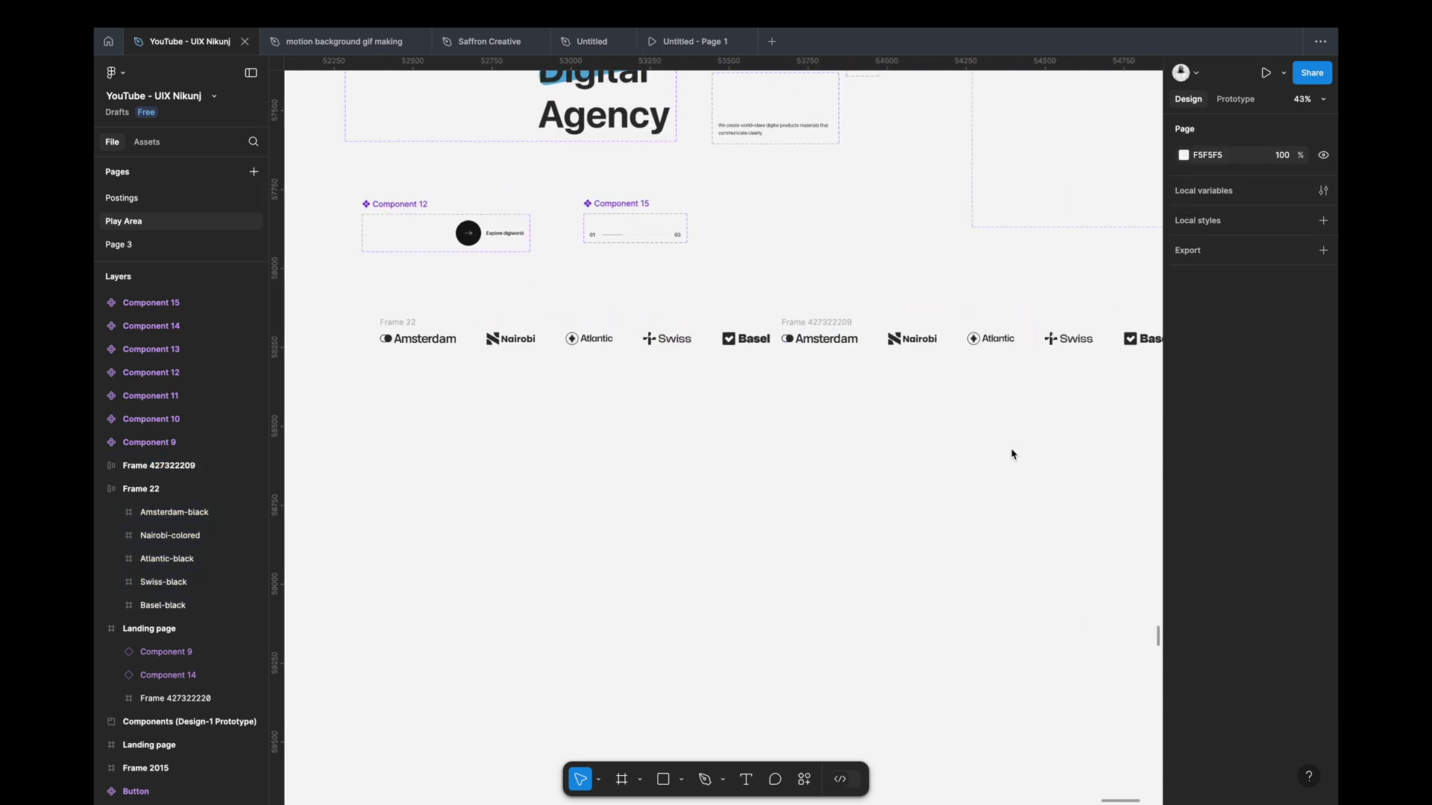
{"action": "scroll", "coordinate": [1013, 450], "scroll_direction": "down", "scroll_amount": 2, "text": "ctrl"}
{"action": "scroll", "coordinate": [833, 370], "scroll_direction": "right", "scroll_amount": 2}
{"action": "scroll", "coordinate": [833, 371], "scroll_direction": "down", "scroll_amount": 1}
{"action": "left_click", "coordinate": [753, 299]}
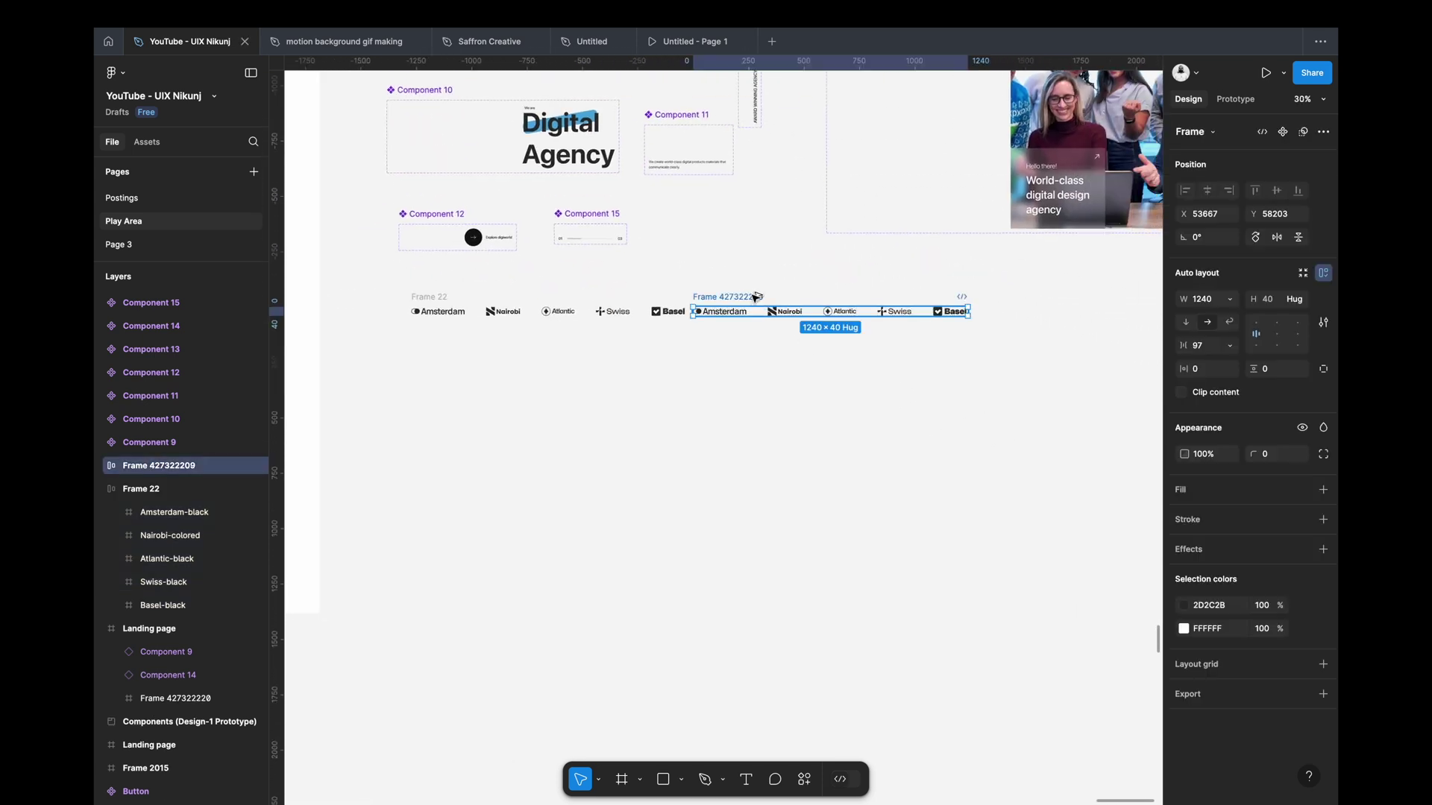
{"action": "left_click_drag", "start_coordinate": [755, 297], "coordinate": [1041, 296], "text": "alt"}
{"action": "left_click", "coordinate": [806, 344]}
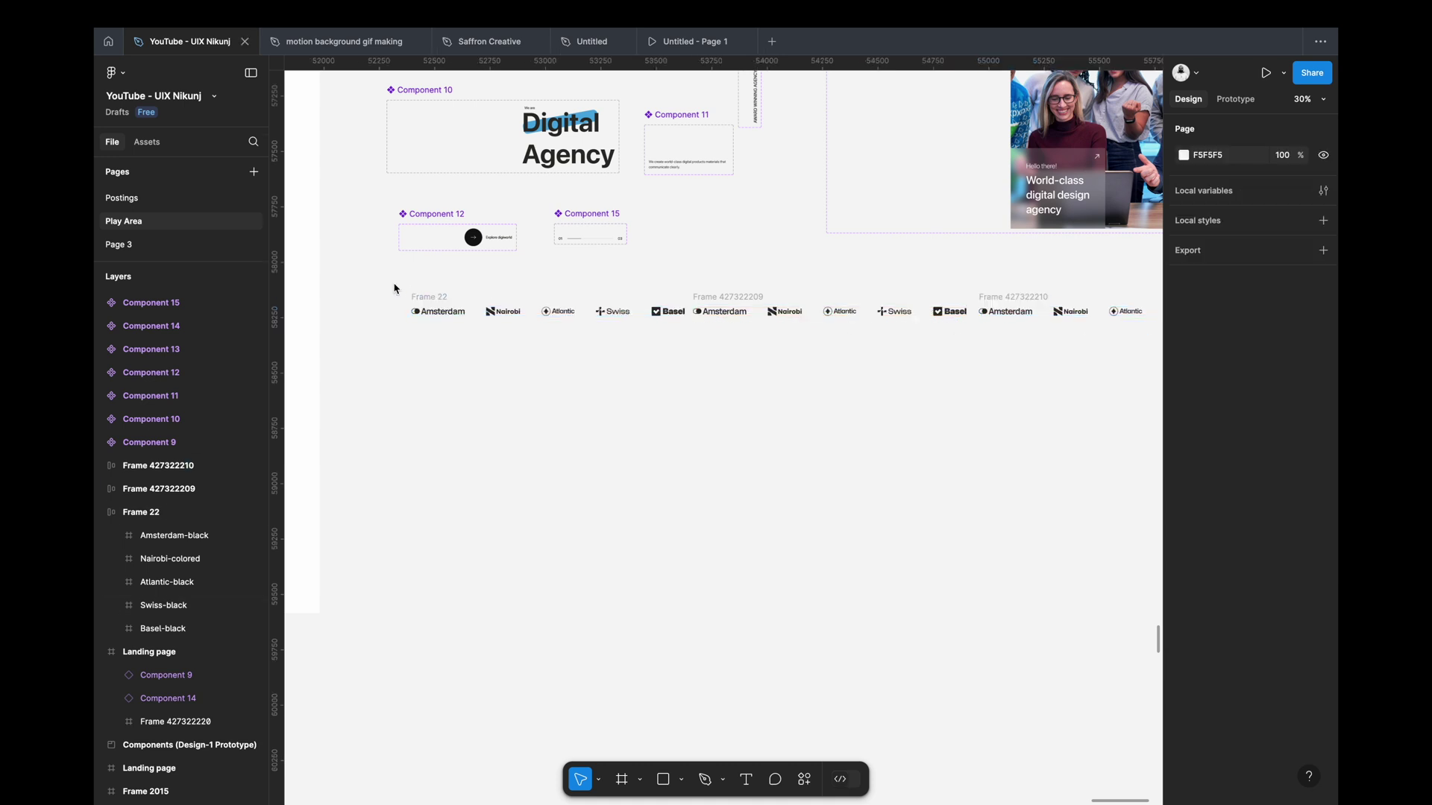
Step: Wrap all three logo rows in one auto-layout frame, forming a 3914 × 40 strip
{"action": "left_click_drag", "start_coordinate": [394, 289], "coordinate": [1017, 333]}
{"action": "left_click", "coordinate": [1061, 387]}
{"action": "left_click", "coordinate": [749, 310]}
{"action": "left_click", "coordinate": [618, 387]}
{"action": "mouse_move", "coordinate": [396, 288]}
{"action": "left_mouse_down"}
{"action": "mouse_move", "coordinate": [1154, 343]}
{"action": "mouse_move", "coordinate": [1059, 317]}
{"action": "left_mouse_up"}
{"action": "key", "text": "shift+a"}
{"action": "scroll", "coordinate": [1081, 383], "scroll_direction": "down", "scroll_amount": 3}
{"action": "key", "text": "Return"}
{"action": "left_click", "coordinate": [812, 390]}
{"action": "scroll", "coordinate": [614, 358], "scroll_direction": "up", "scroll_amount": 3}
{"action": "scroll", "coordinate": [614, 358], "scroll_direction": "up", "scroll_amount": 2}
{"action": "scroll", "coordinate": [613, 361], "scroll_direction": "up", "scroll_amount": 2}
{"action": "left_click", "coordinate": [613, 348]}
{"action": "scroll", "coordinate": [682, 358], "scroll_direction": "down", "scroll_amount": 2}
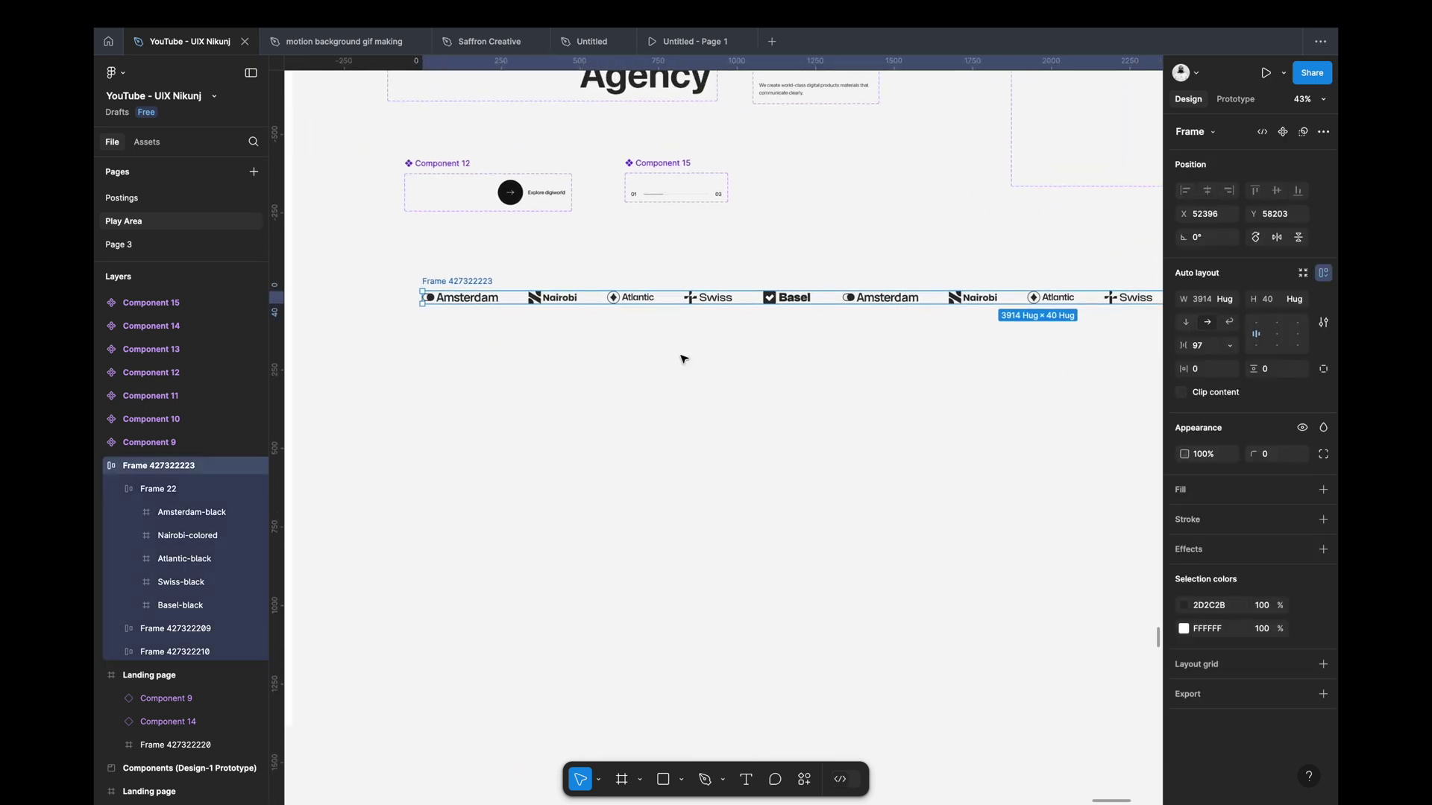
{"action": "scroll", "coordinate": [682, 358], "scroll_direction": "down", "scroll_amount": 2}
{"action": "scroll", "coordinate": [683, 359], "scroll_direction": "down", "scroll_amount": 2}
Step: Remove auto layout from the marquee frame and set its width to 1285
{"action": "right_click", "coordinate": [625, 326]}
{"action": "left_click", "coordinate": [656, 473]}
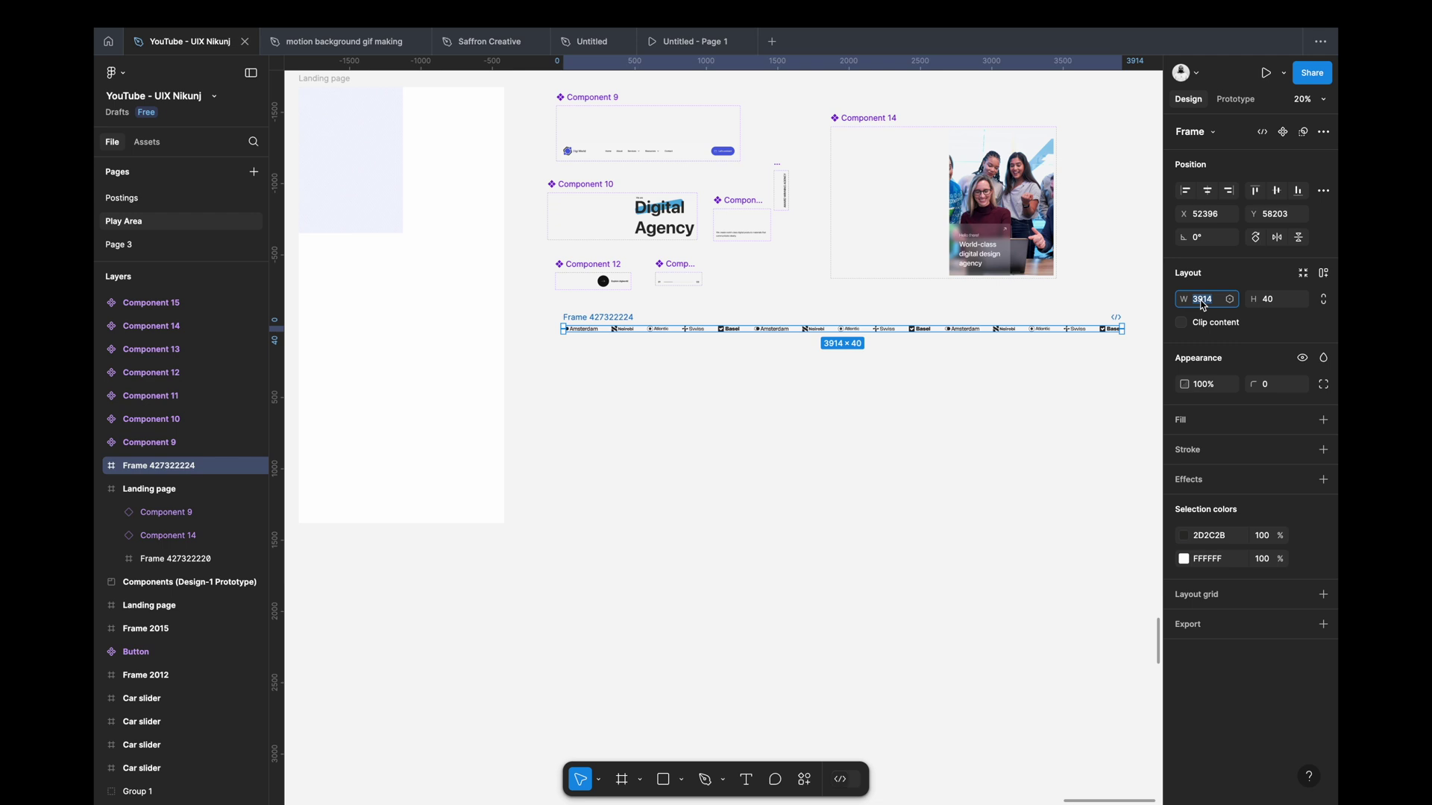
{"action": "type", "text": "185"}
{"action": "key", "text": "Tab"}
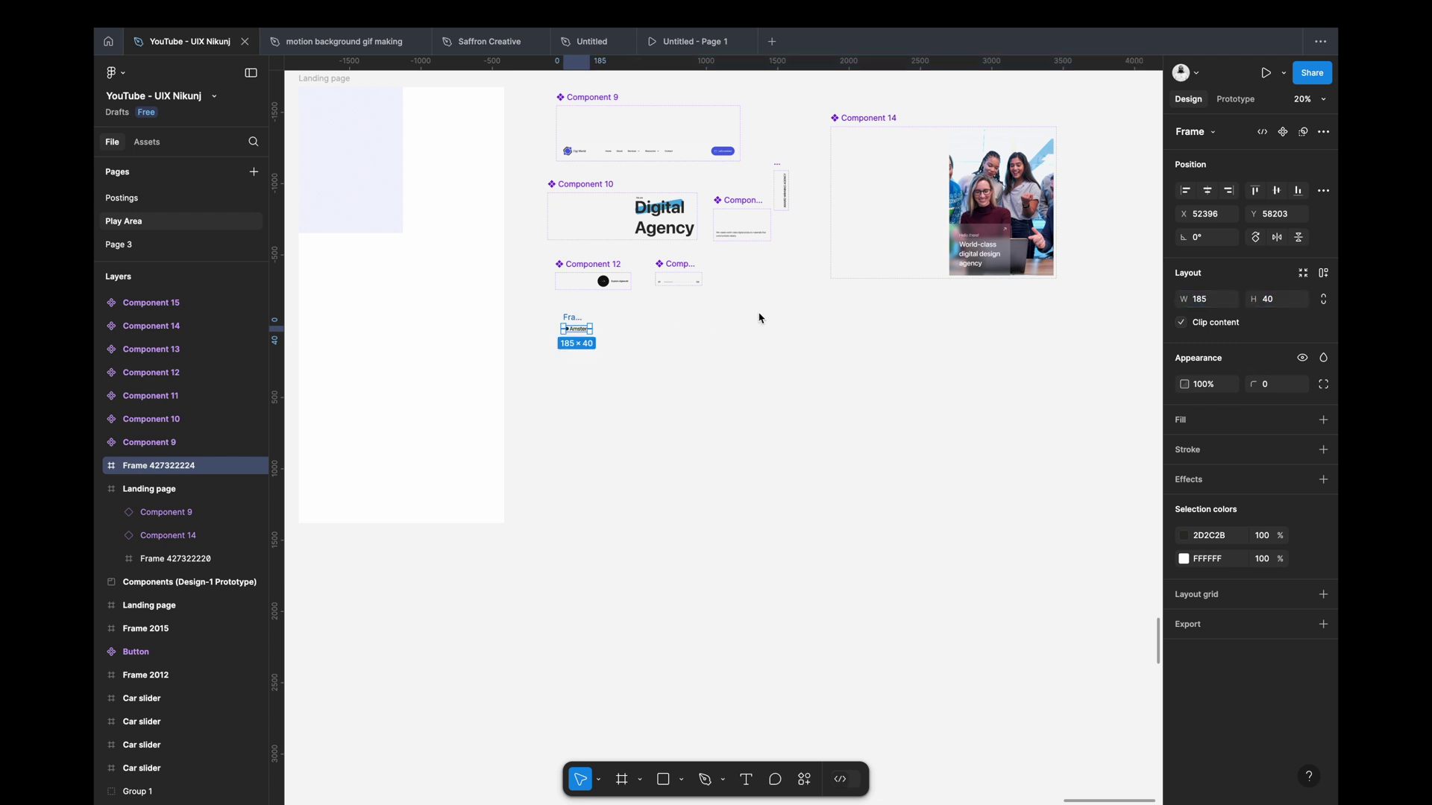
{"action": "type", "text": "85"}
{"action": "key", "text": "Return"}
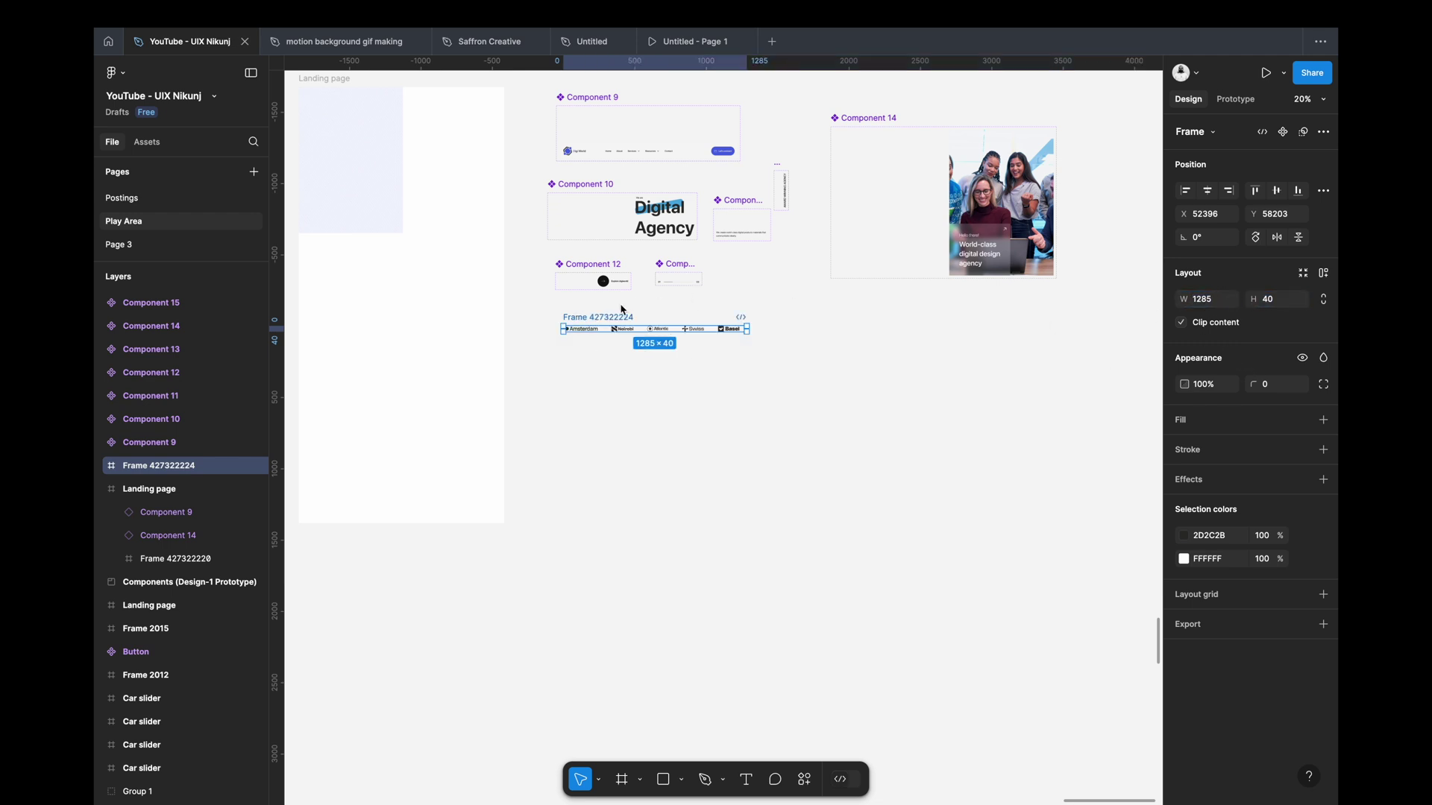
{"action": "scroll", "coordinate": [621, 309], "scroll_direction": "up", "scroll_amount": 5}
{"action": "scroll", "coordinate": [642, 330], "scroll_direction": "down", "scroll_amount": 2}
Step: Duplicate the 1285 px logo strip directly below the original
{"action": "left_click", "coordinate": [588, 416]}
{"action": "left_click", "coordinate": [500, 322]}
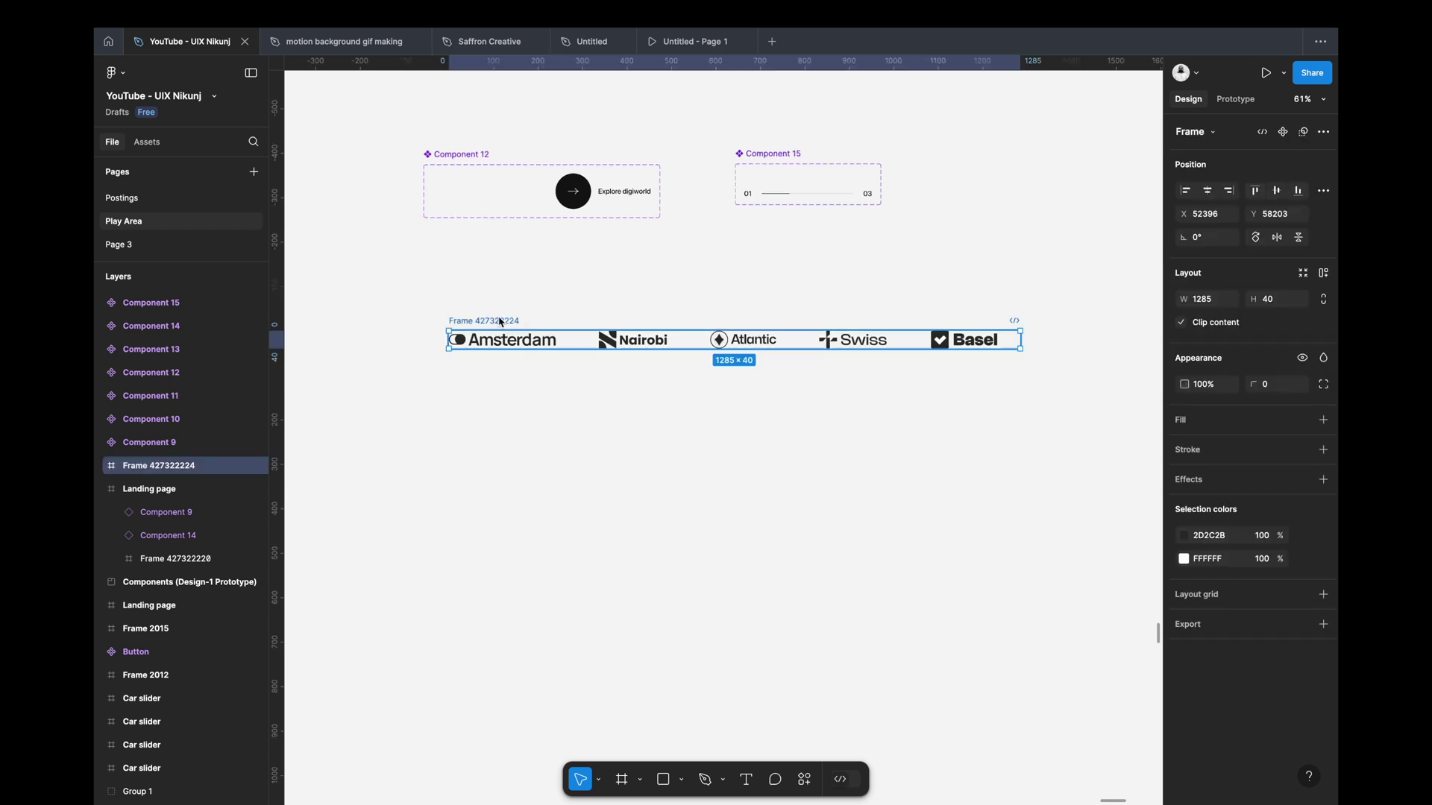
{"action": "left_click_drag", "start_coordinate": [503, 319], "coordinate": [503, 364]}
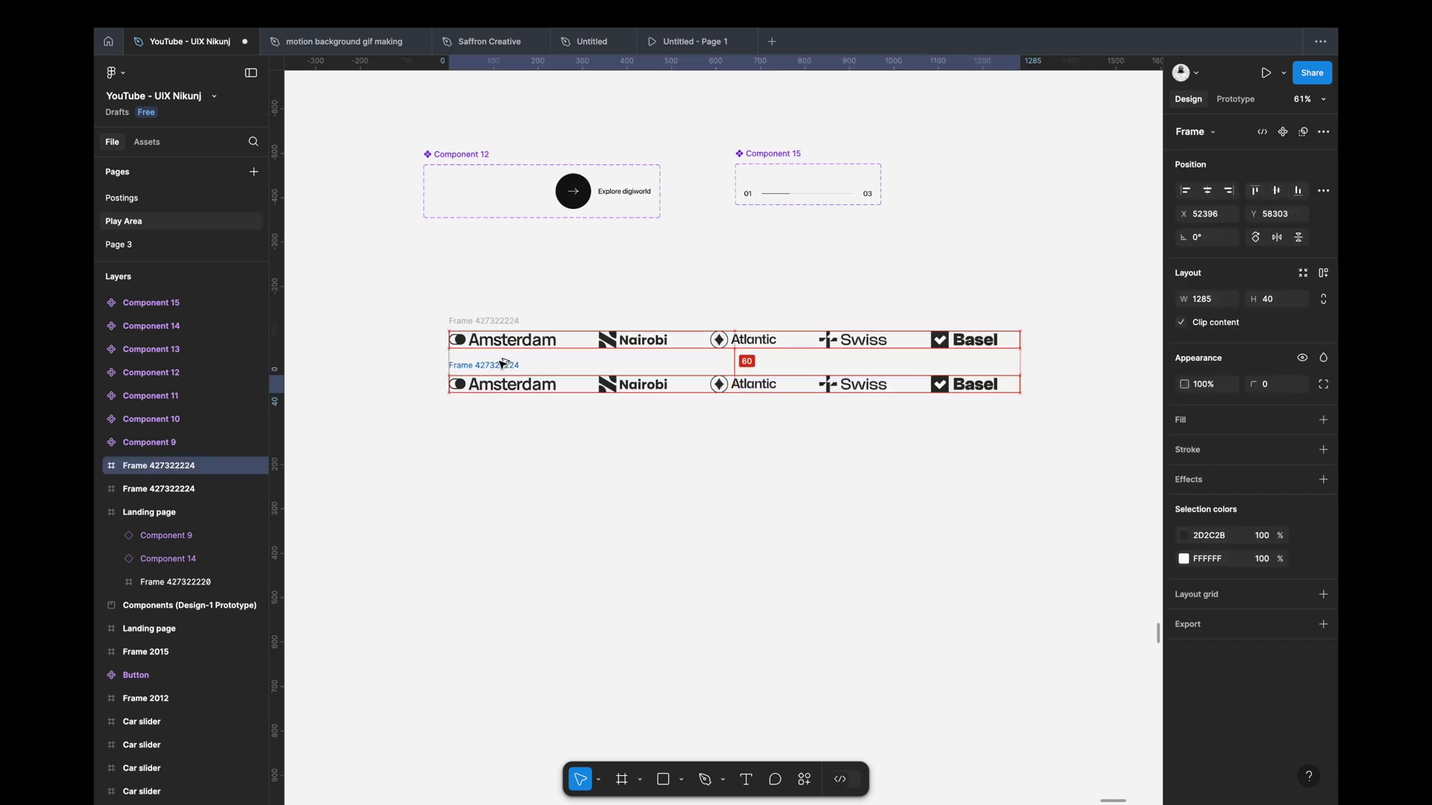
{"action": "left_click", "coordinate": [546, 435]}
Step: Nudge the duplicate's inner logo row left to x -2674, then select both strips
{"action": "left_click", "coordinate": [504, 386]}
{"action": "key", "text": "shift+Left"}
{"action": "key", "text": "shift+Left"}
{"action": "key", "text": "shift+Left"}
{"action": "key", "text": "shift+Left"}
{"action": "key", "text": "shift+Left"}
{"action": "key", "text": "shift+Left"}
{"action": "key", "text": "shift+Left"}
{"action": "key", "text": "shift+Left"}
{"action": "key", "text": "shift+Left"}
{"action": "key", "text": "shift+Left"}
{"action": "key", "text": "shift+Left"}
{"action": "key", "text": "shift+Left"}
{"action": "key", "text": "shift+Left"}
{"action": "key", "text": "shift+Left"}
{"action": "key", "text": "shift+Left"}
{"action": "key", "text": "shift+Left"}
{"action": "key", "text": "shift+Left"}
{"action": "key", "text": "shift+Left"}
{"action": "key", "text": "shift+Left"}
{"action": "key", "text": "shift+Left"}
{"action": "key", "text": "shift+Left"}
{"action": "key", "text": "shift+Left"}
{"action": "key", "text": "shift+Left"}
{"action": "key", "text": "shift+Left"}
{"action": "key", "text": "shift+Left"}
{"action": "key", "text": "shift+Left"}
{"action": "key", "text": "shift+Left"}
{"action": "key", "text": "shift+Left"}
{"action": "key", "text": "shift+Left"}
{"action": "key", "text": "shift+Left"}
{"action": "key", "text": "shift+Left"}
{"action": "key", "text": "shift+Left"}
{"action": "key", "text": "shift+Left"}
{"action": "key", "text": "shift+Left"}
{"action": "key", "text": "shift+Left"}
{"action": "key", "text": "shift+Left"}
{"action": "key", "text": "shift+Left"}
{"action": "key", "text": "shift+Left"}
{"action": "key", "text": "shift+Left"}
{"action": "key", "text": "shift+Left"}
{"action": "key", "text": "shift+Left"}
{"action": "key", "text": "shift+Left"}
{"action": "key", "text": "shift+Left"}
{"action": "key", "text": "shift+Left"}
{"action": "key", "text": "shift+Left"}
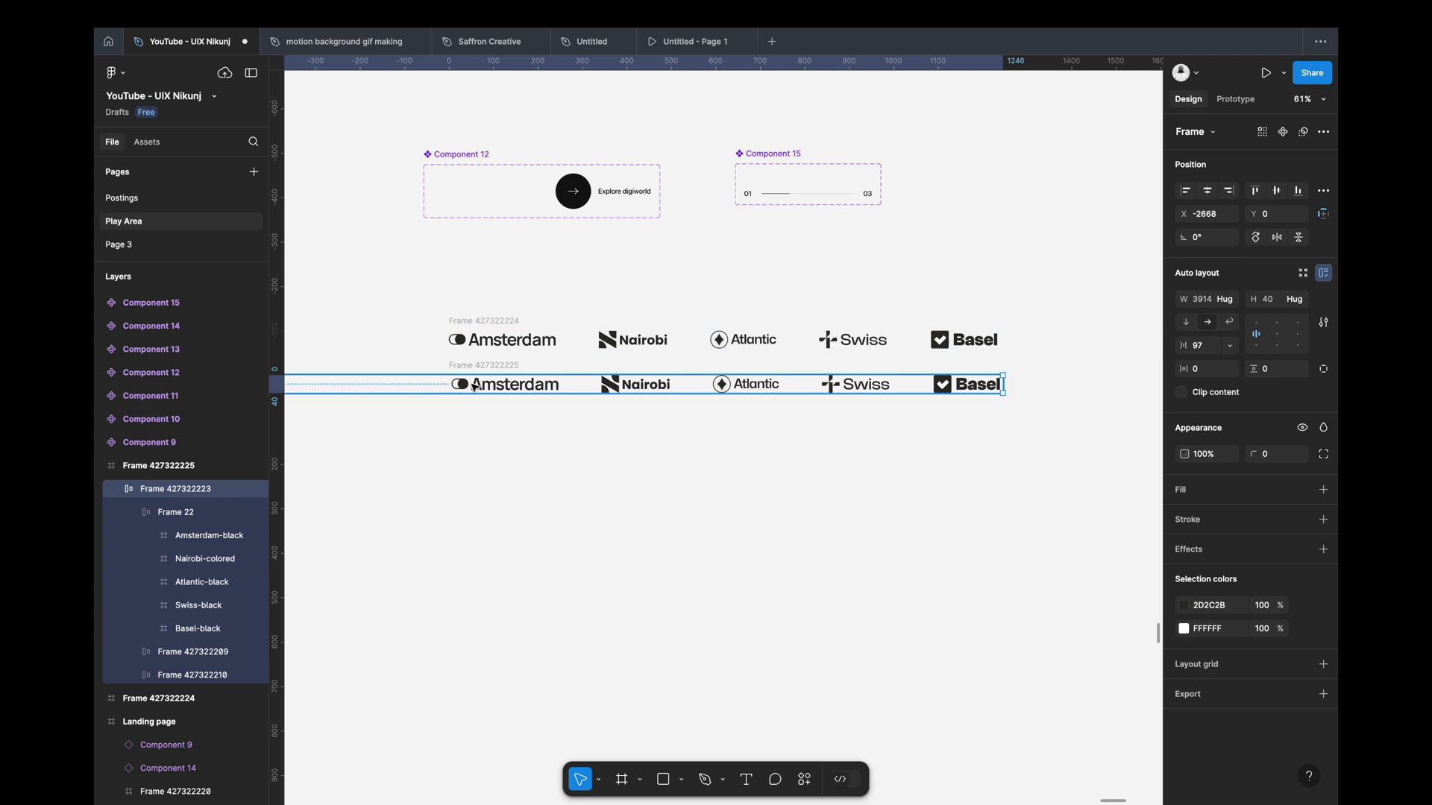
{"action": "left_click", "coordinate": [447, 358]}
{"action": "scroll", "coordinate": [445, 356], "scroll_direction": "up", "scroll_amount": 5}
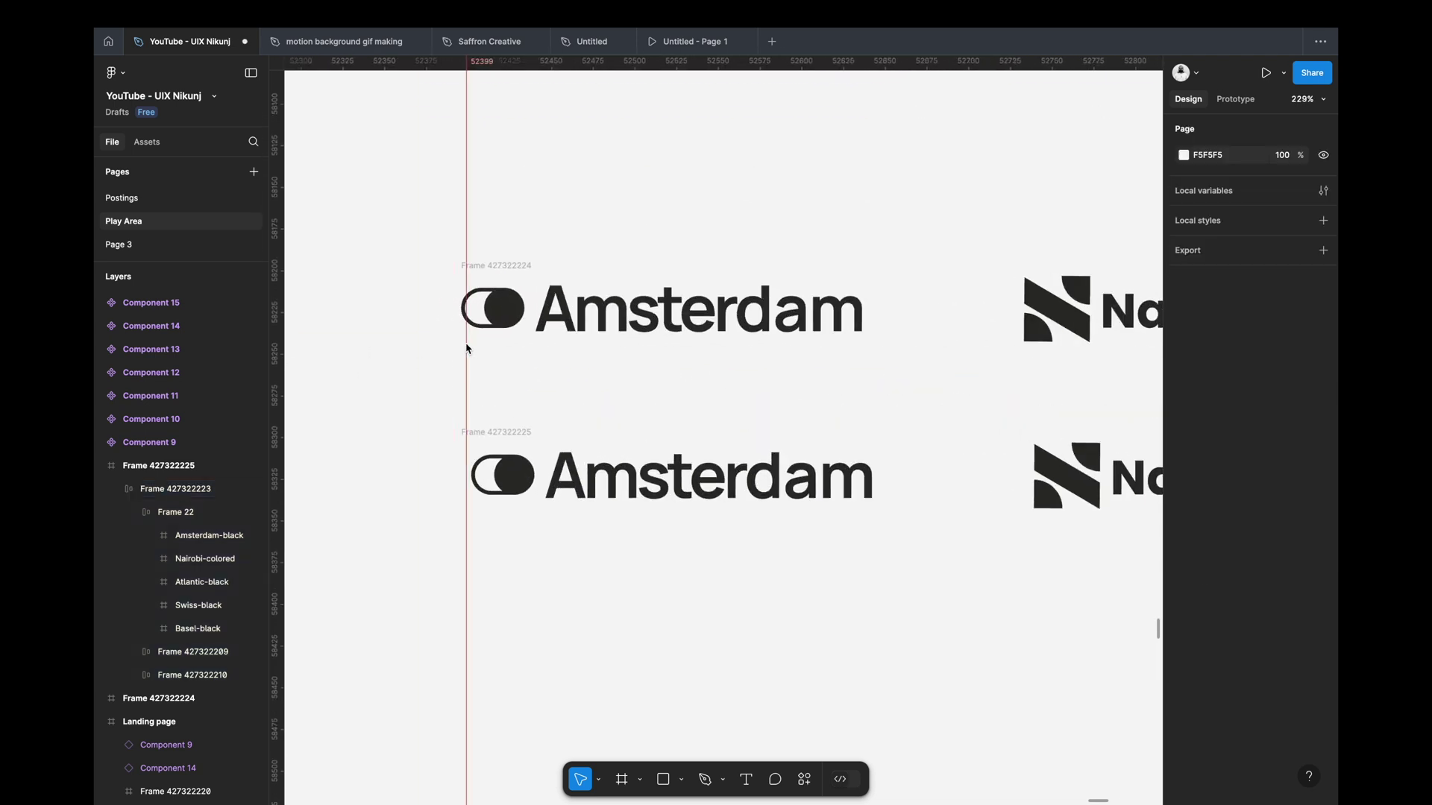
{"action": "left_click", "coordinate": [480, 473]}
{"action": "left_click", "coordinate": [527, 474]}
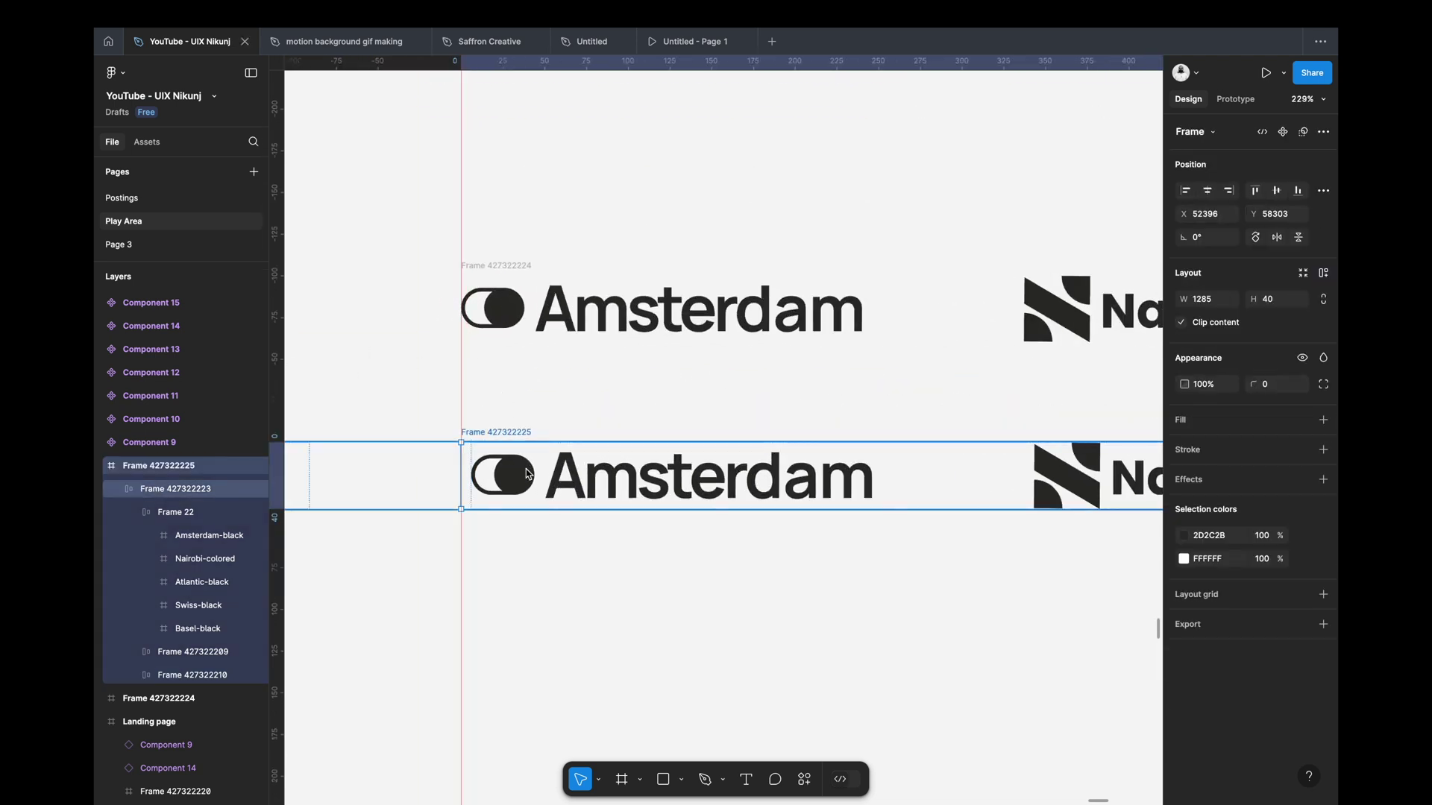
{"action": "key", "text": "shift+Left"}
{"action": "key", "text": "Right"}
{"action": "key", "text": "Right"}
{"action": "key", "text": "Right"}
{"action": "key", "text": "Right"}
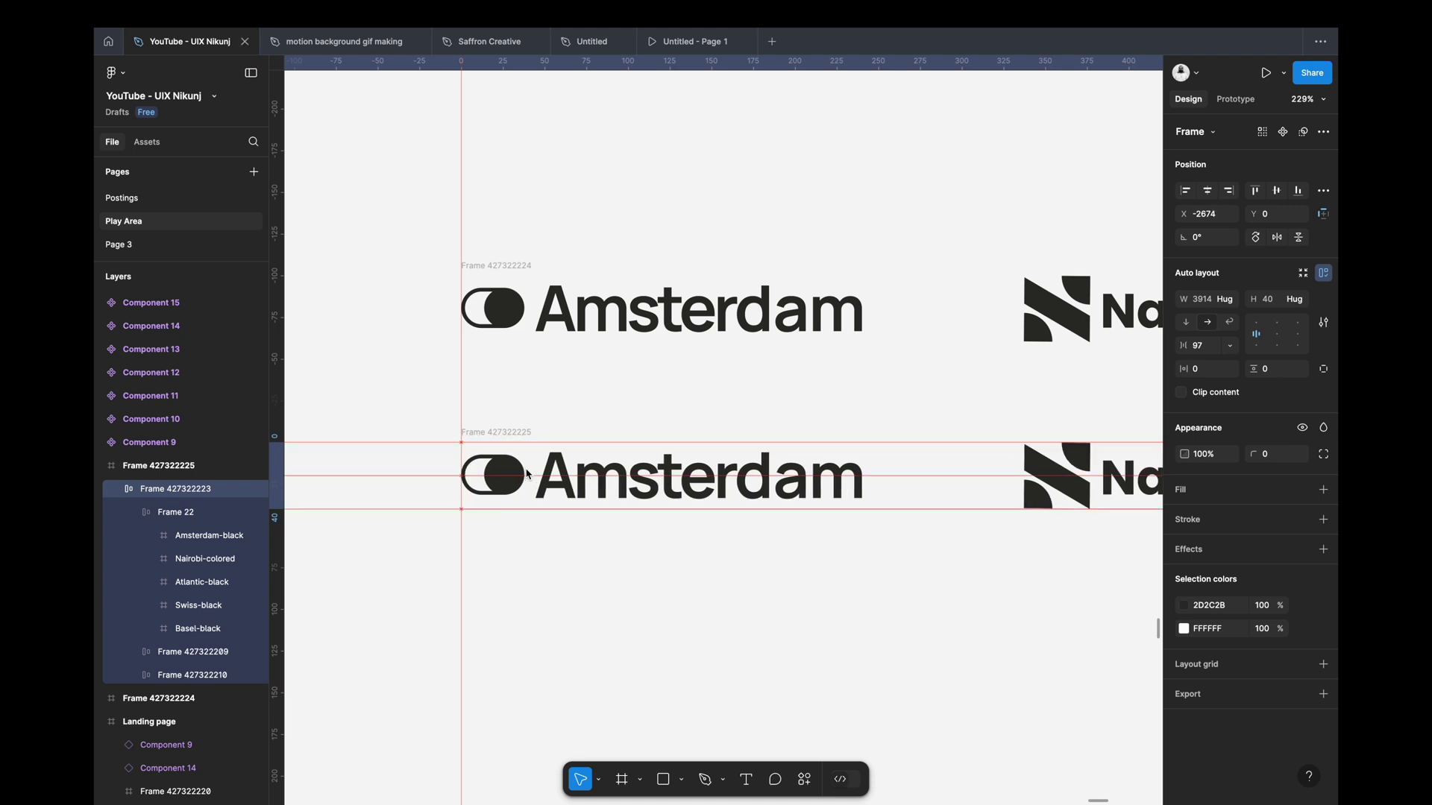
{"action": "left_click", "coordinate": [383, 412]}
{"action": "scroll", "coordinate": [383, 412], "scroll_direction": "down", "scroll_amount": 5}
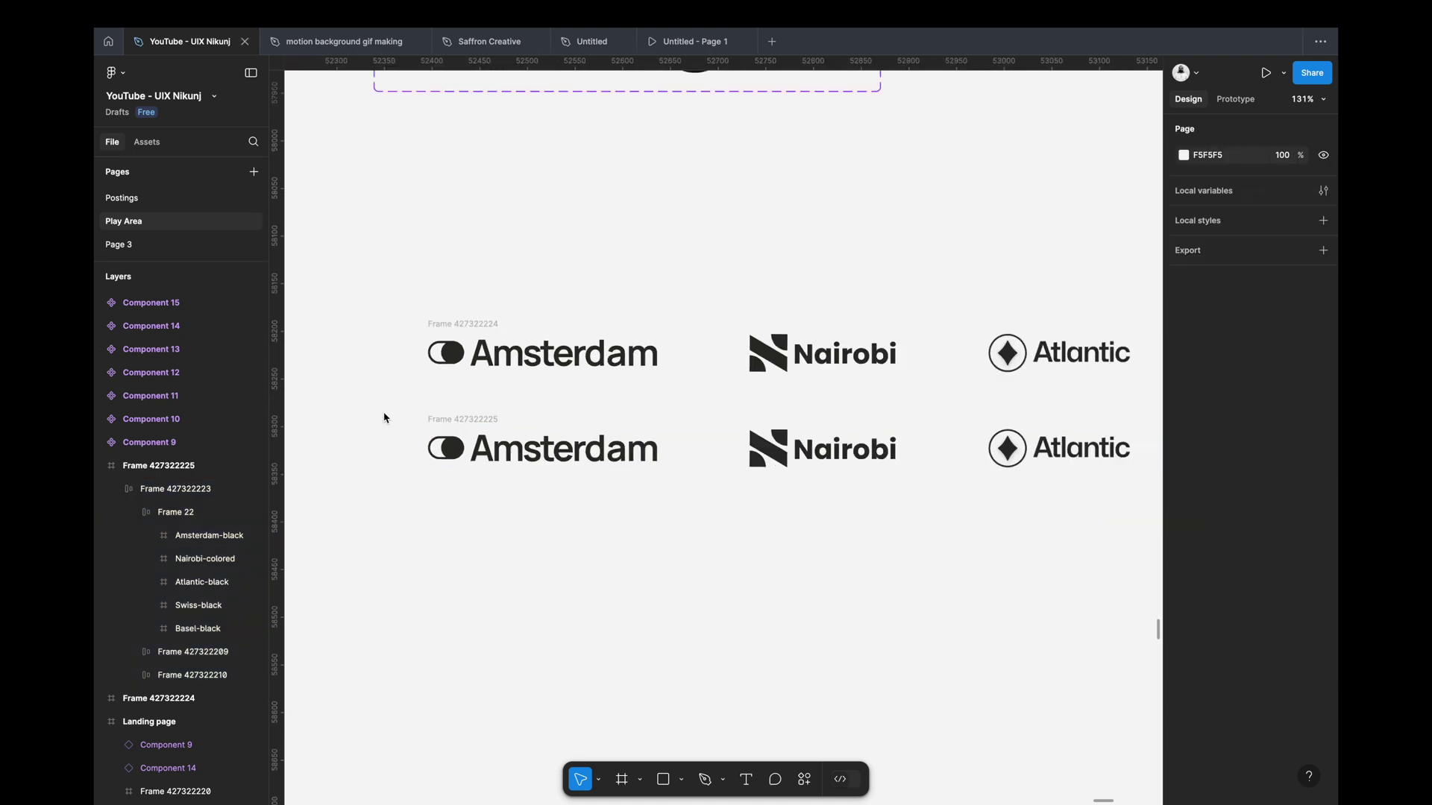
{"action": "left_click_drag", "start_coordinate": [396, 360], "coordinate": [897, 479]}
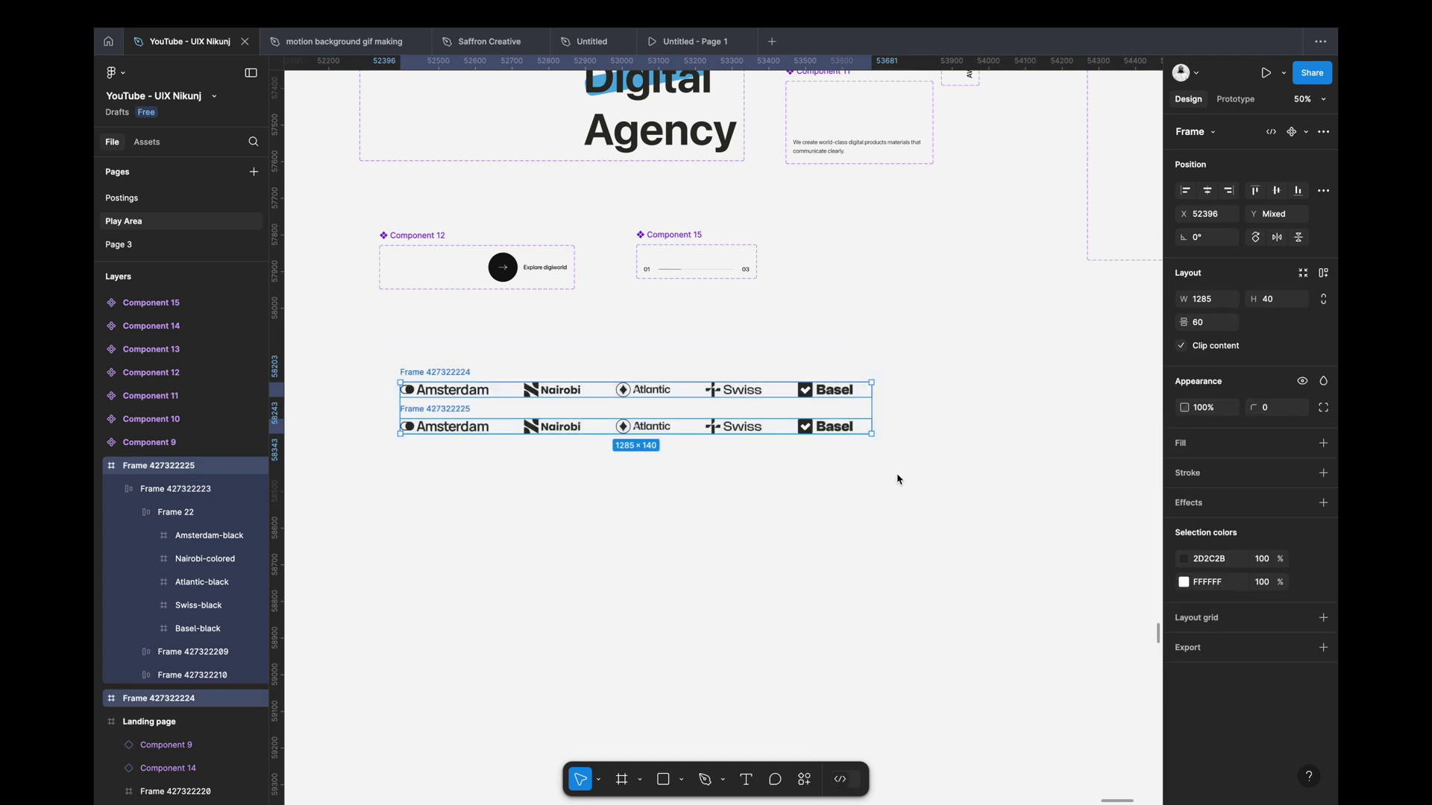
Step: Combine both strips into a component set and link top to bottom variant: After delay, Smart animate, Gentle
{"action": "left_click", "coordinate": [1309, 135]}
{"action": "left_click", "coordinate": [1260, 172]}
{"action": "left_click", "coordinate": [1235, 105]}
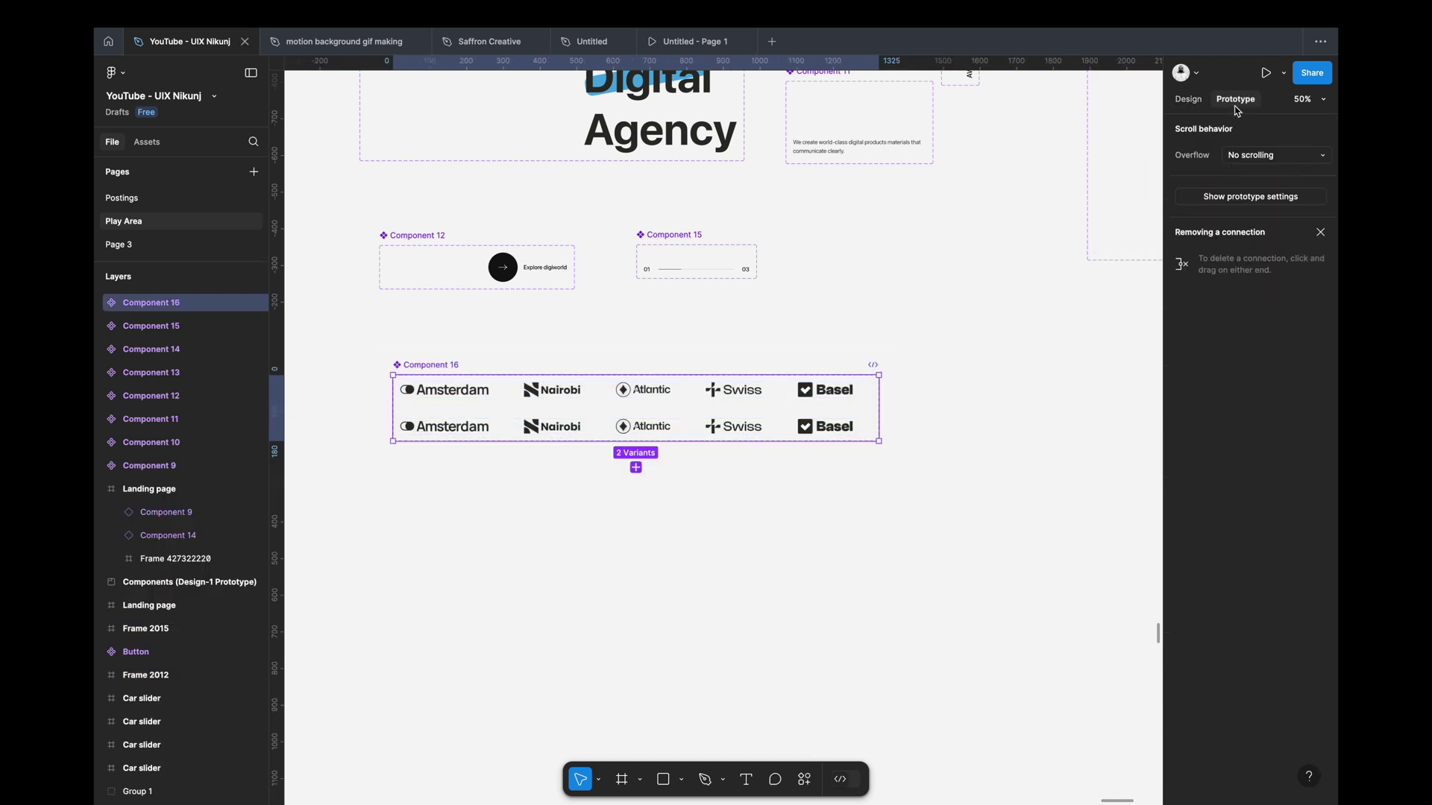
{"action": "left_click", "coordinate": [690, 399]}
{"action": "left_click_drag", "start_coordinate": [636, 399], "coordinate": [635, 424]}
{"action": "left_click", "coordinate": [653, 487]}
{"action": "left_click", "coordinate": [651, 668]}
{"action": "type", "text": "1"}
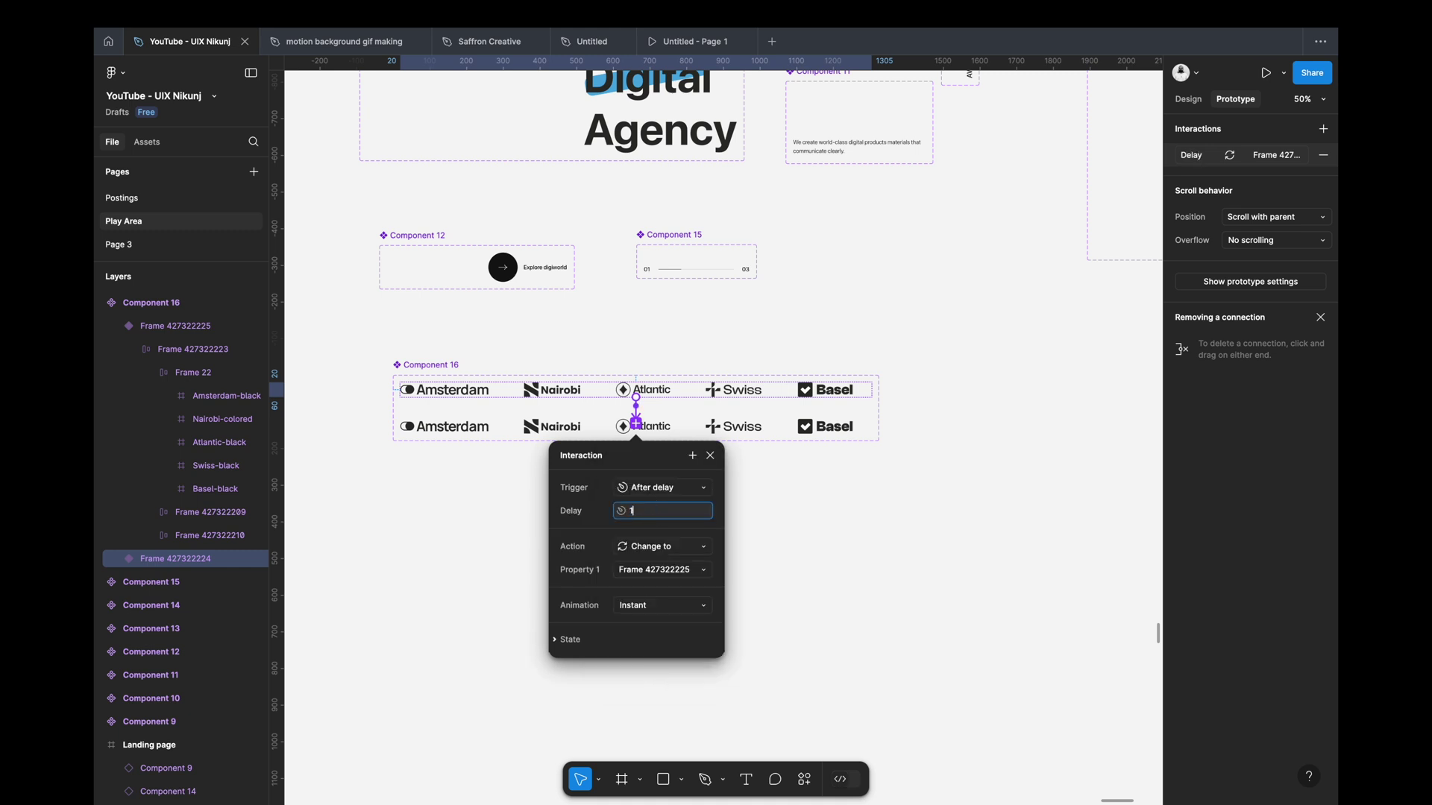
{"action": "left_click", "coordinate": [639, 611]}
{"action": "left_click", "coordinate": [659, 643]}
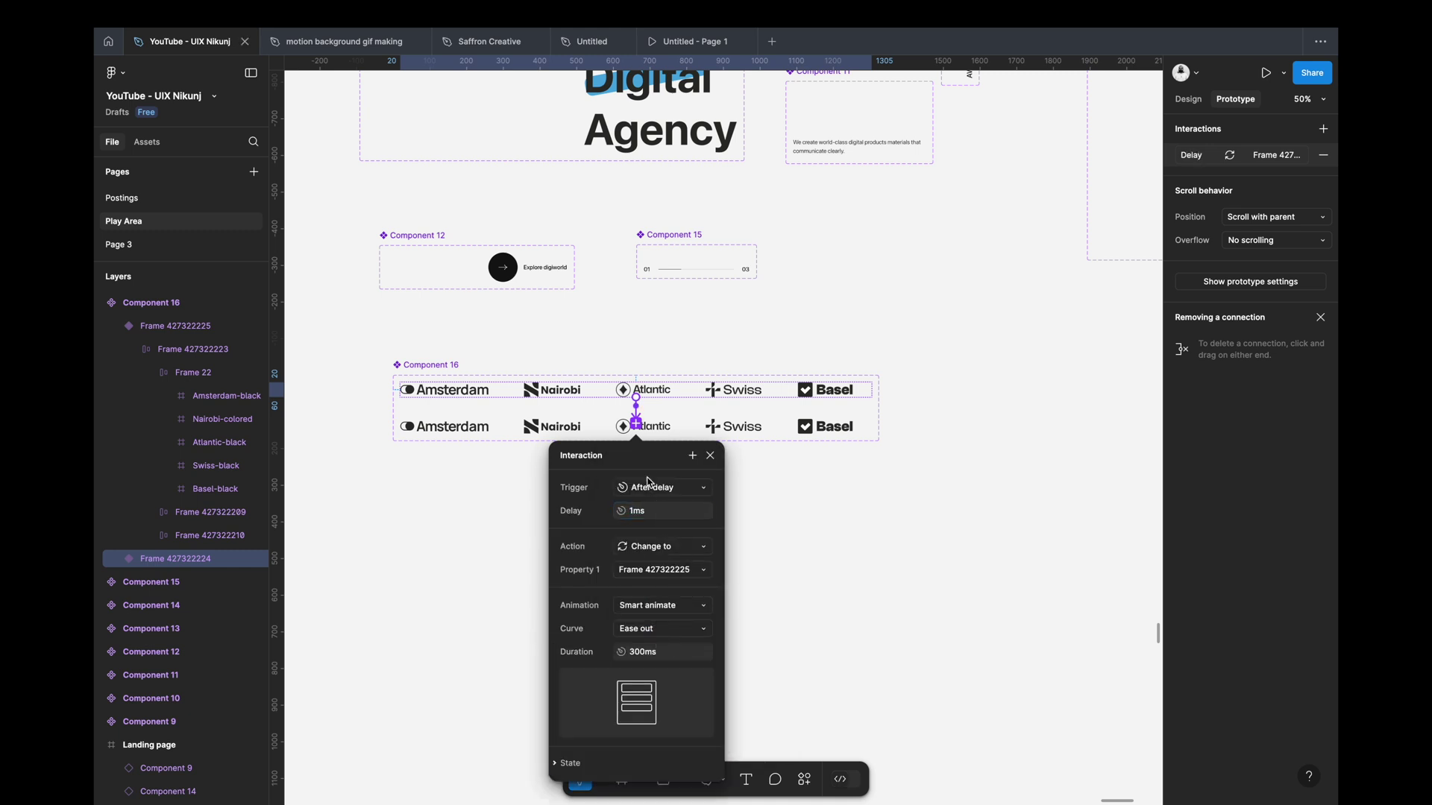
{"action": "left_click", "coordinate": [850, 425]}
{"action": "left_click", "coordinate": [824, 542]}
{"action": "type", "text": "2000"}
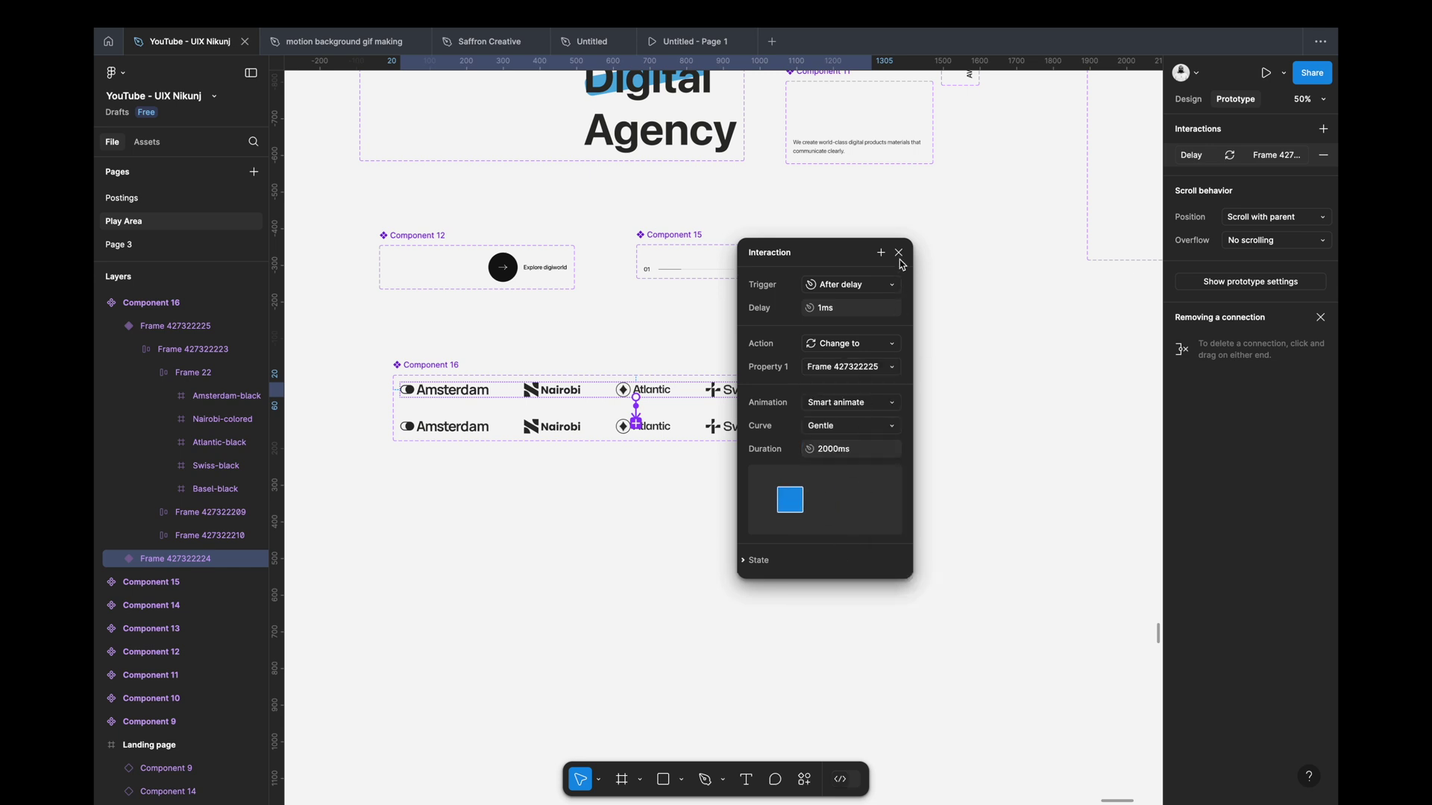
{"action": "left_click", "coordinate": [898, 253]}
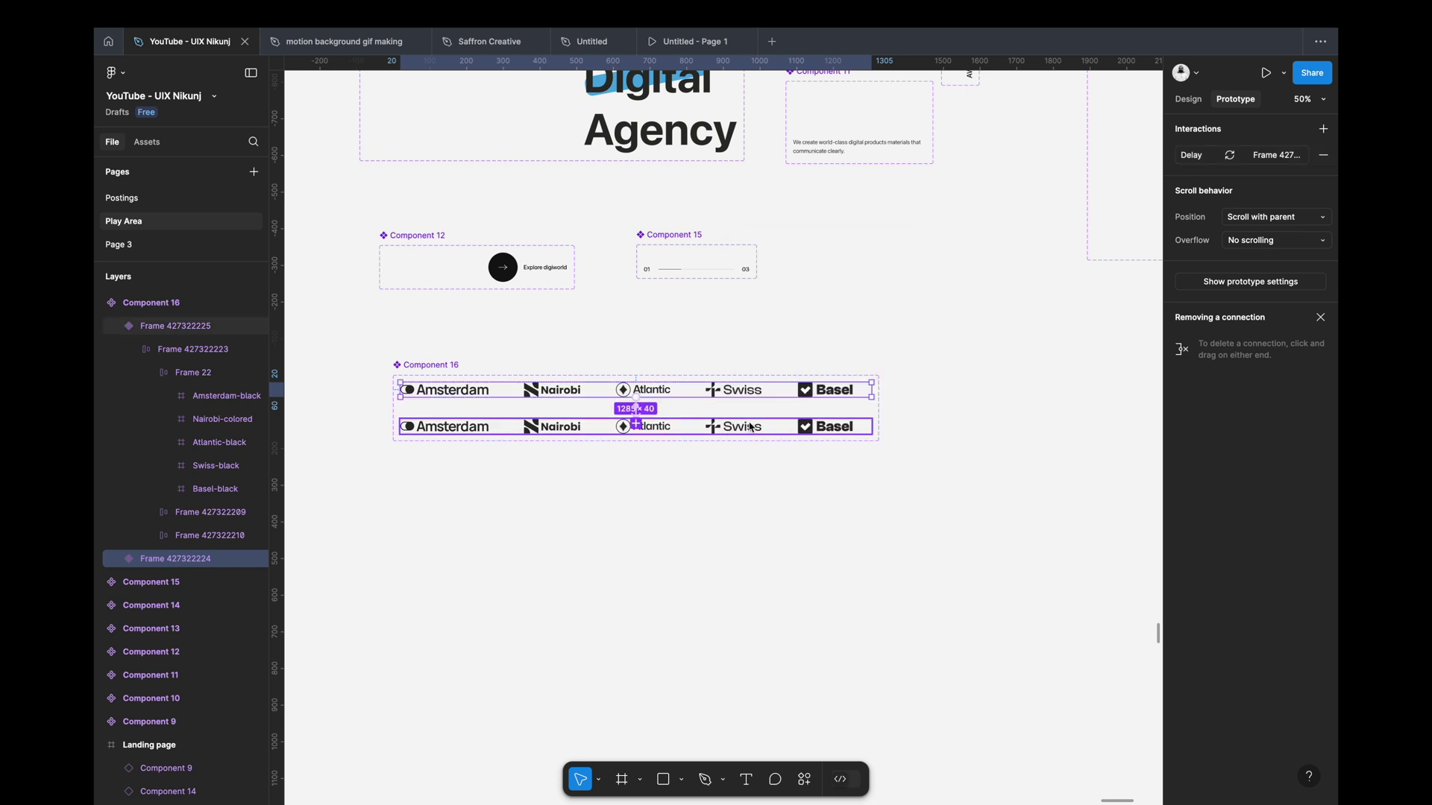
Step: Link the bottom variant back to the top with an After delay, Instant transition
{"action": "left_click", "coordinate": [746, 428]}
{"action": "left_click_drag", "start_coordinate": [895, 403], "coordinate": [648, 389]}
{"action": "left_click", "coordinate": [684, 469]}
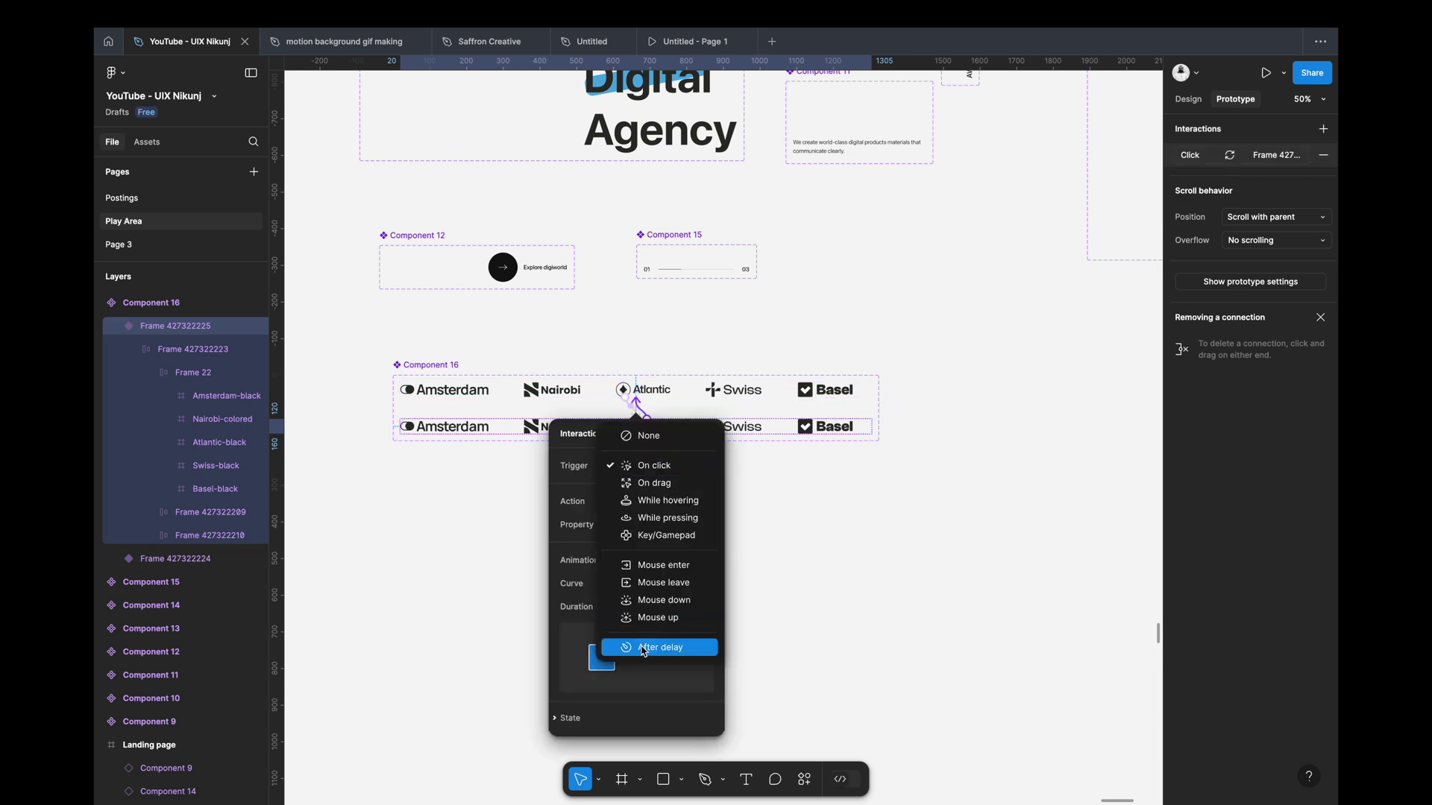
{"action": "left_click", "coordinate": [657, 648]}
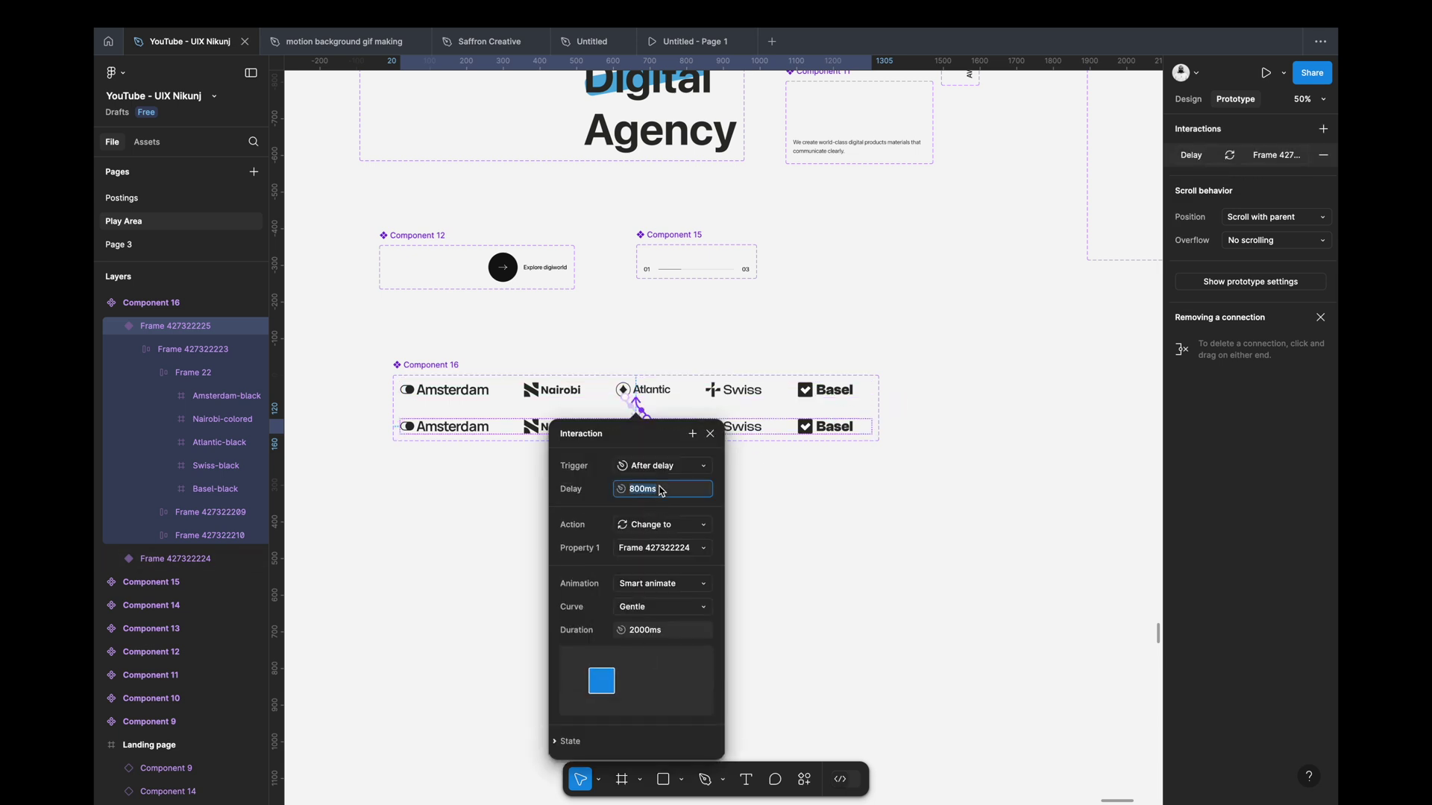
{"action": "left_click", "coordinate": [653, 606]}
{"action": "left_click", "coordinate": [593, 517]}
{"action": "left_click", "coordinate": [640, 590]}
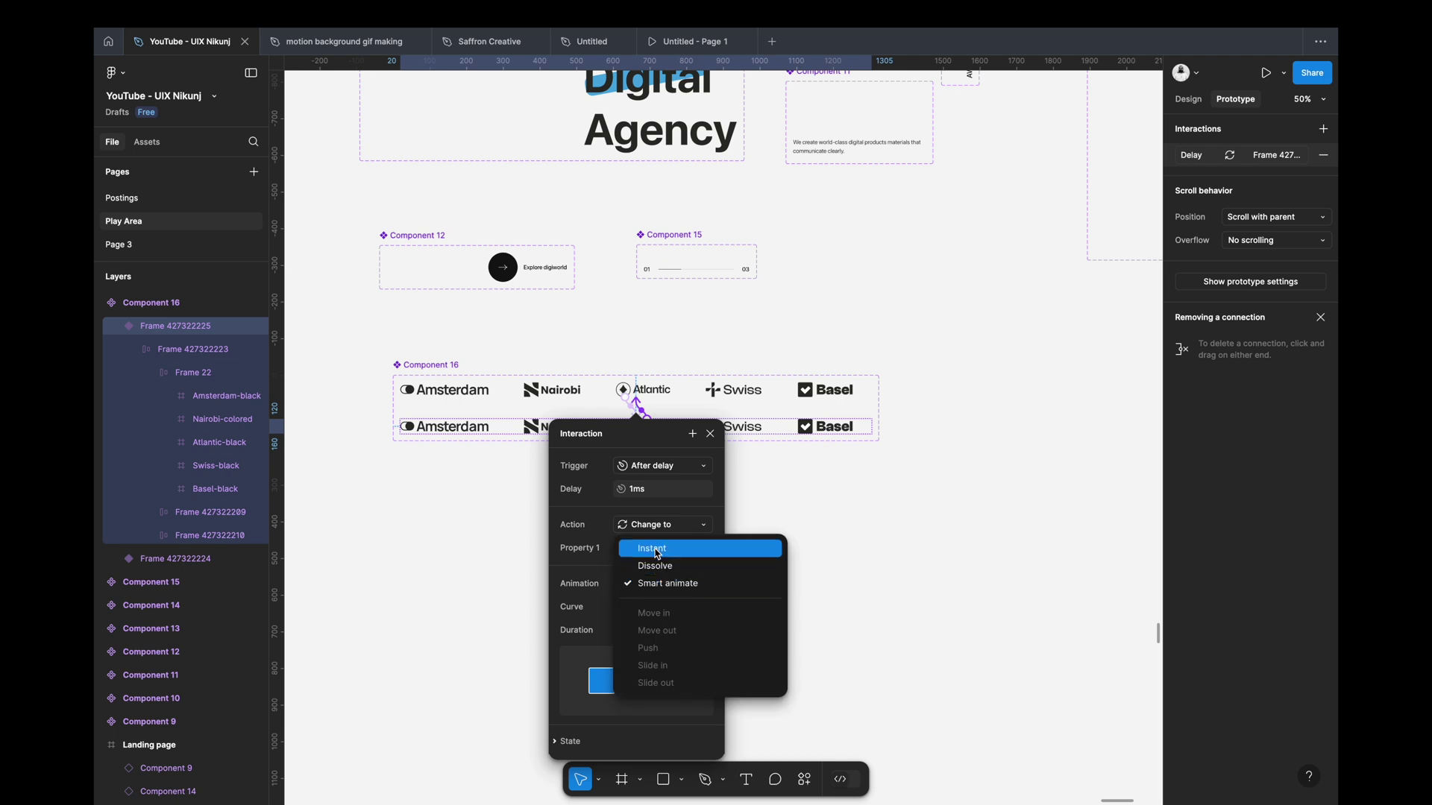
{"action": "left_click", "coordinate": [653, 550]}
{"action": "left_click", "coordinate": [642, 426]}
{"action": "right_click", "coordinate": [706, 421]}
{"action": "scroll", "coordinate": [524, 262], "scroll_direction": "down", "scroll_amount": 5}
Step: Paste an instance of the logo component into the Landing page frame
{"action": "scroll", "coordinate": [525, 262], "scroll_direction": "left", "scroll_amount": 10}
{"action": "scroll", "coordinate": [524, 262], "scroll_direction": "up", "scroll_amount": 5}
{"action": "left_click", "coordinate": [522, 395]}
{"action": "right_click", "coordinate": [518, 406]}
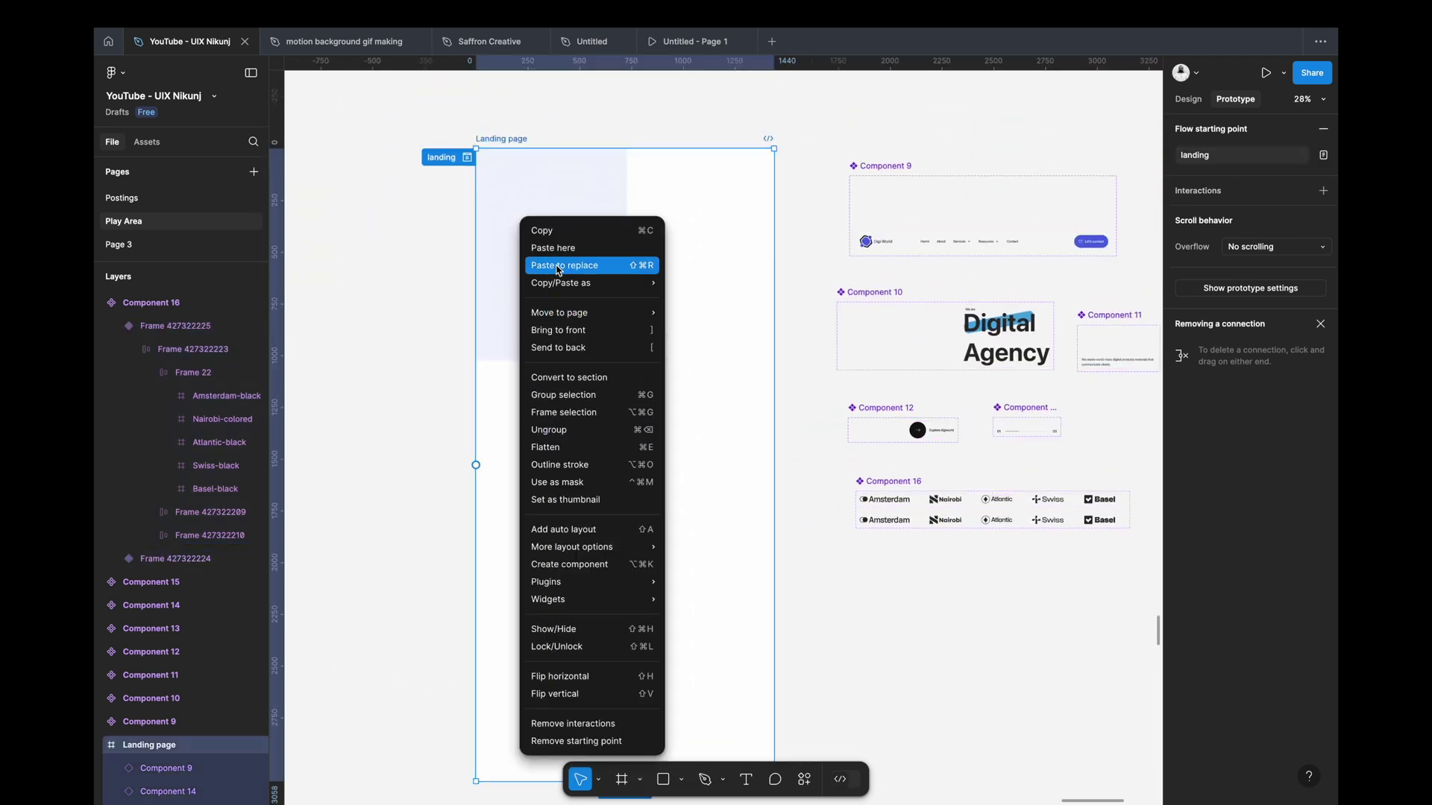
{"action": "left_click", "coordinate": [553, 248]}
Step: Position the pasted logo strip below the hero at X 78, Y 1161
{"action": "left_click", "coordinate": [1187, 99]}
{"action": "left_click_drag", "start_coordinate": [656, 426], "coordinate": [623, 425]}
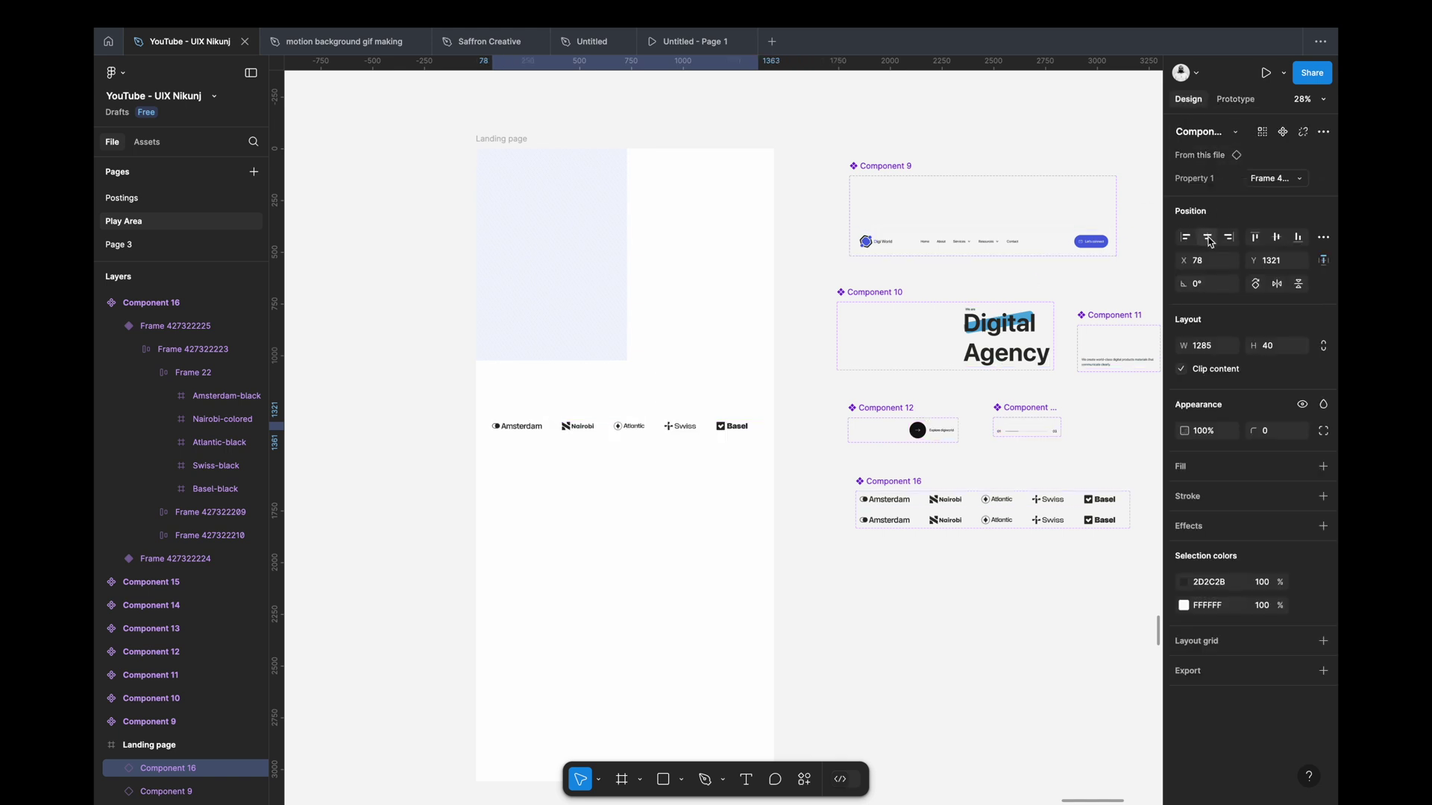
{"action": "key", "text": "shift+Up"}
{"action": "key", "text": "shift+Up"}
{"action": "key", "text": "shift+Up"}
{"action": "key", "text": "shift+Up"}
{"action": "key", "text": "shift+Up"}
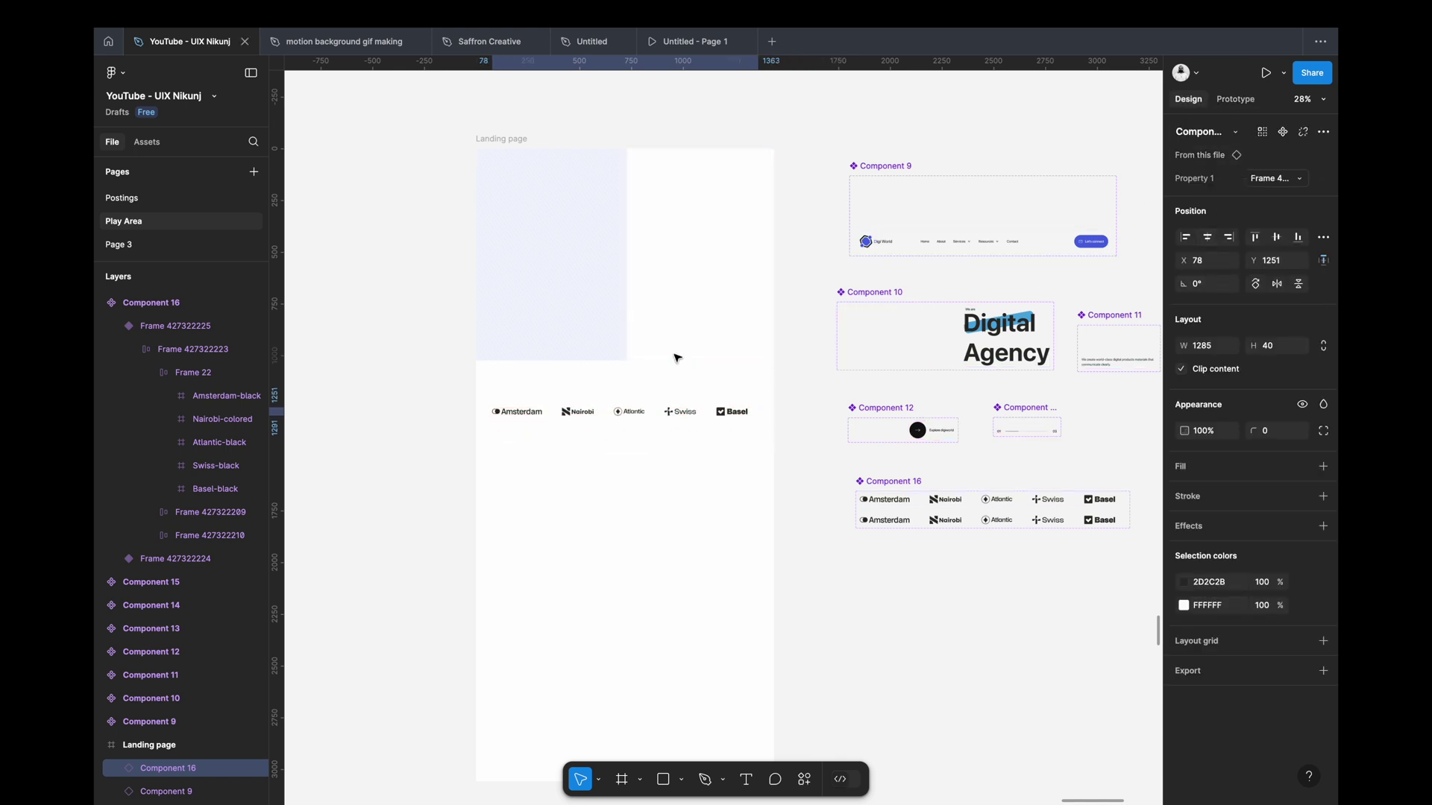
{"action": "key", "text": "shift+Up"}
{"action": "key", "text": "shift+Up"}
{"action": "key", "text": "shift+Up"}
{"action": "key", "text": "shift+Up"}
{"action": "key", "text": "shift+Up"}
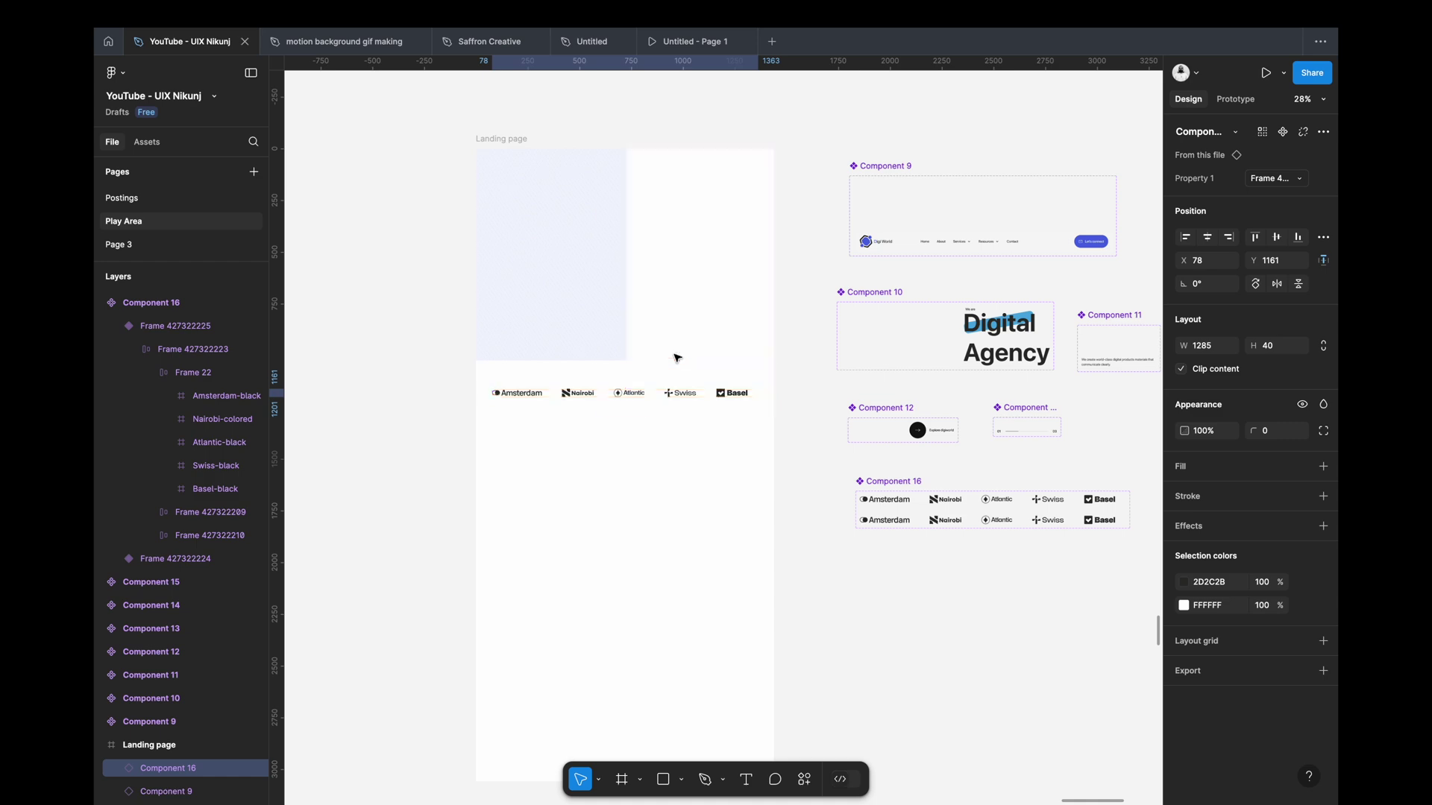
{"action": "key", "text": "ctrl+z"}
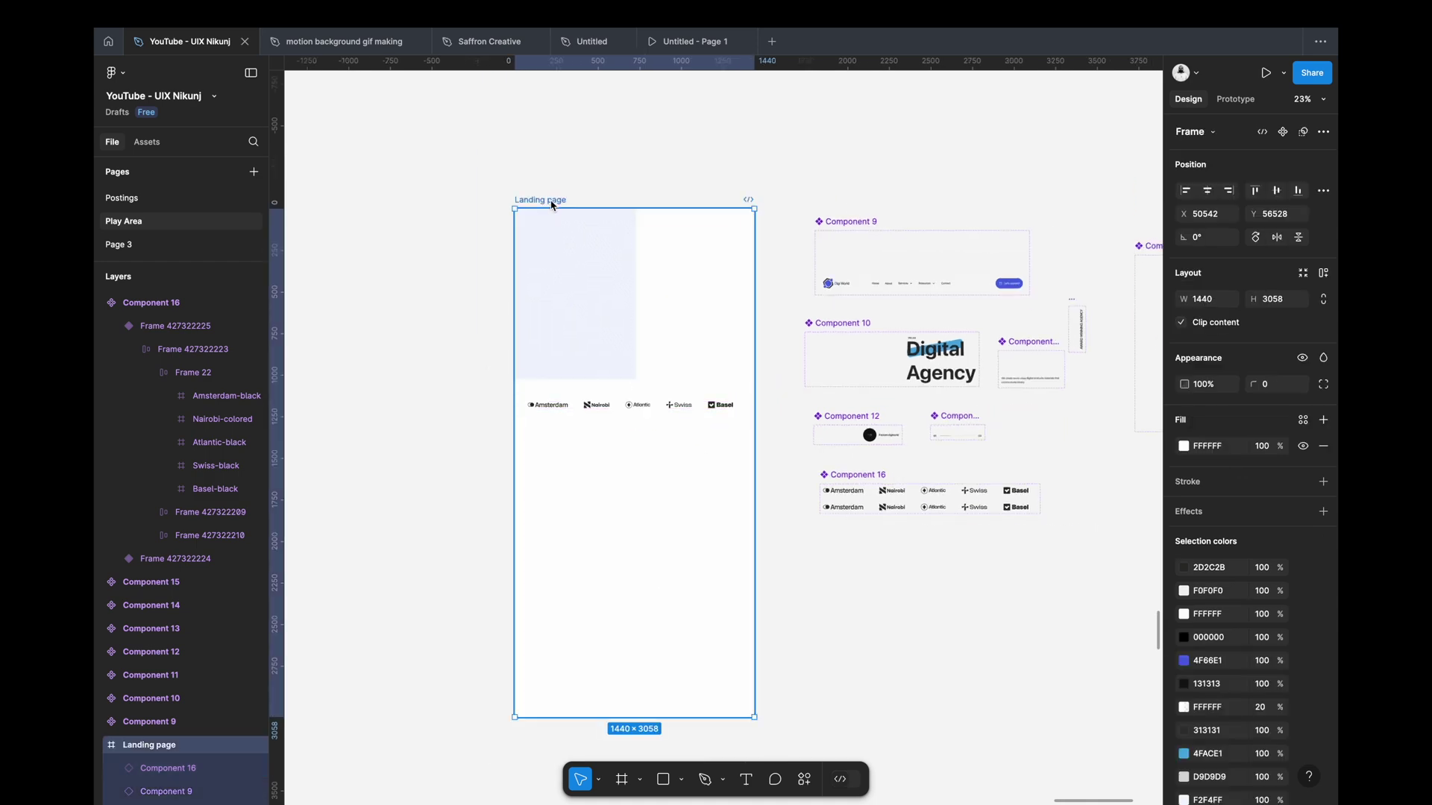
{"action": "key", "text": "ctrl+z"}
{"action": "key", "text": "ctrl+z"}
{"action": "key", "text": "Escape"}
{"action": "scroll", "coordinate": [798, 434], "scroll_direction": "up", "scroll_amount": 5}
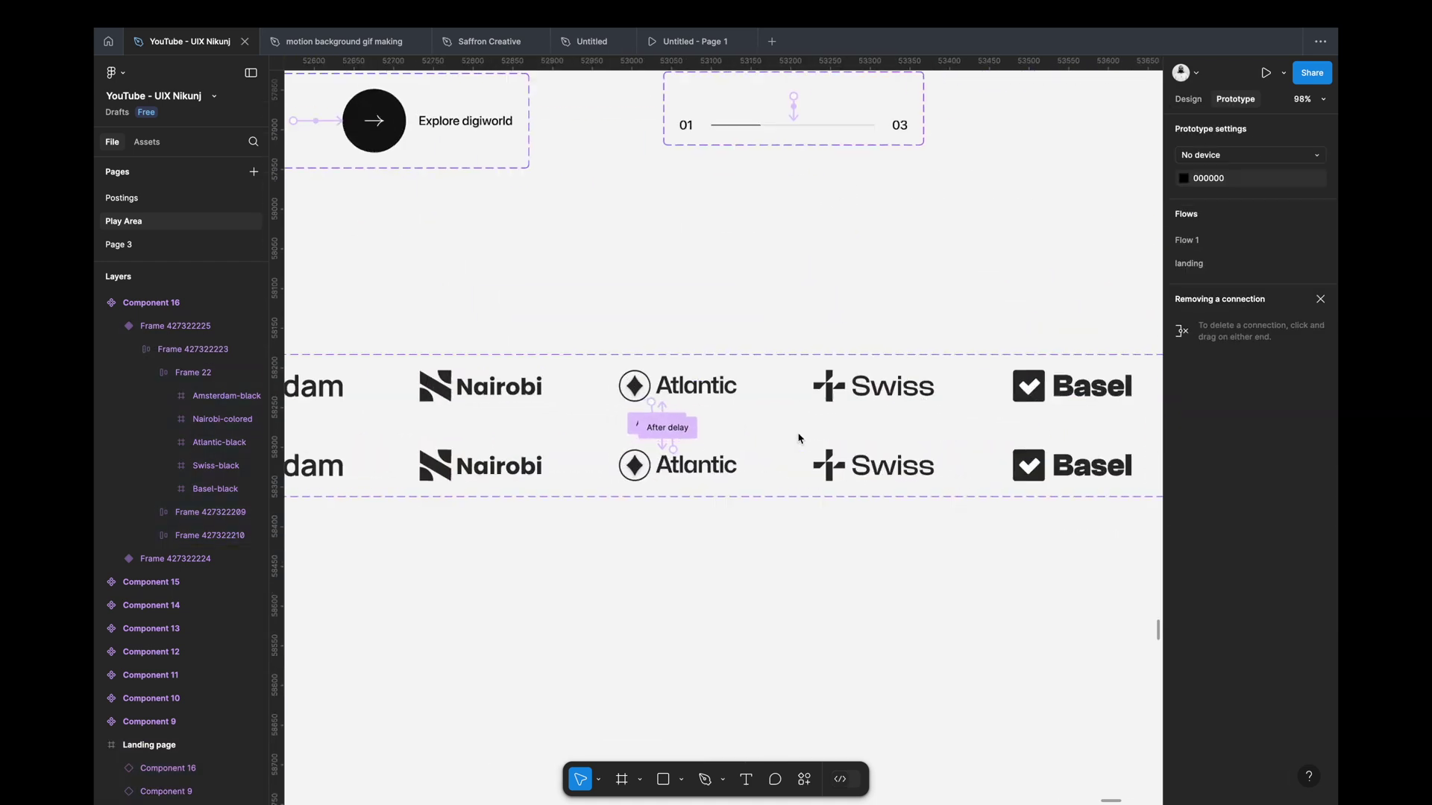
Step: Give the After delay logo transition a Slow curve lasting 10000 ms
{"action": "left_click", "coordinate": [602, 424]}
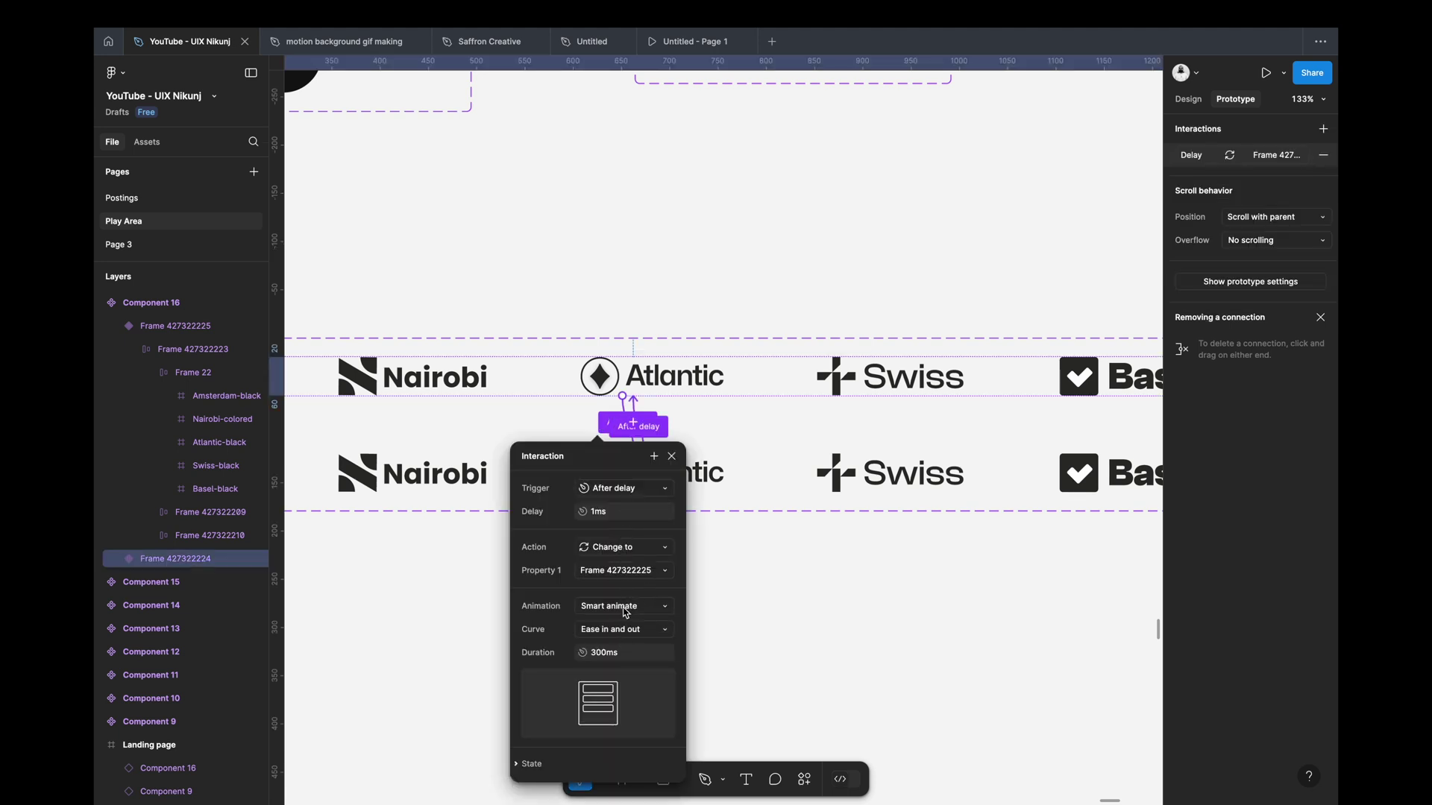
{"action": "left_click", "coordinate": [626, 634]}
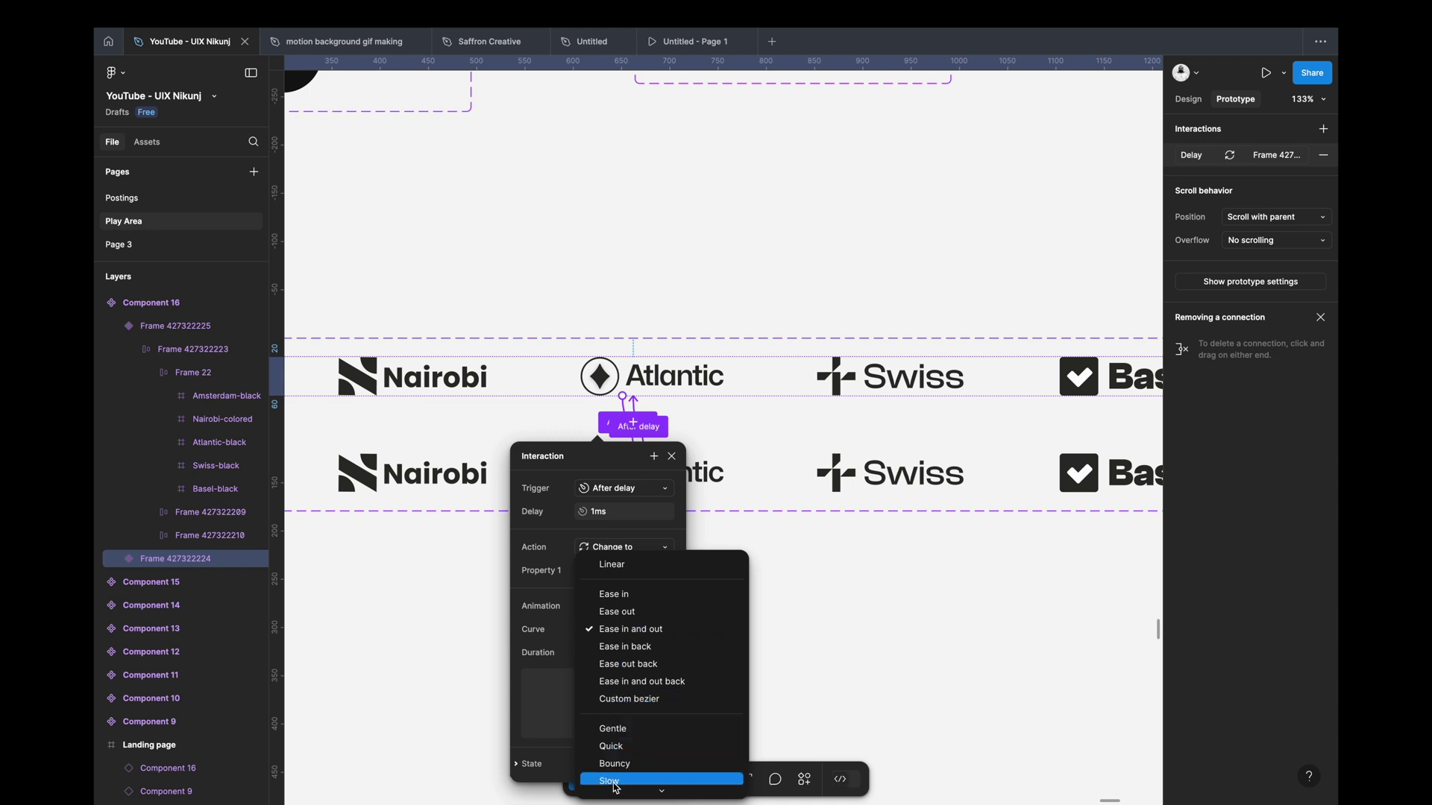
{"action": "left_click", "coordinate": [624, 780]}
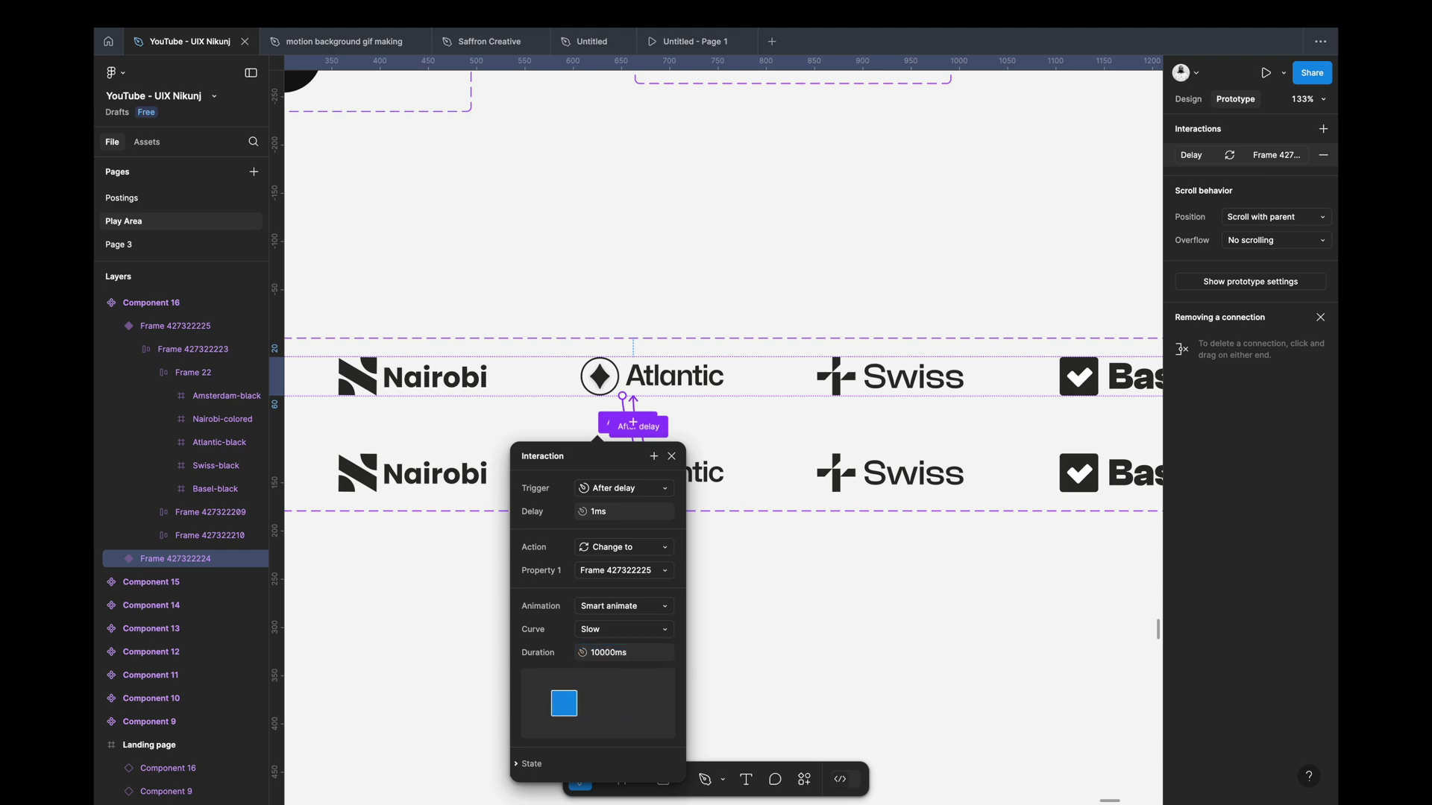
{"action": "scroll", "coordinate": [633, 423], "scroll_direction": "down", "scroll_amount": 10}
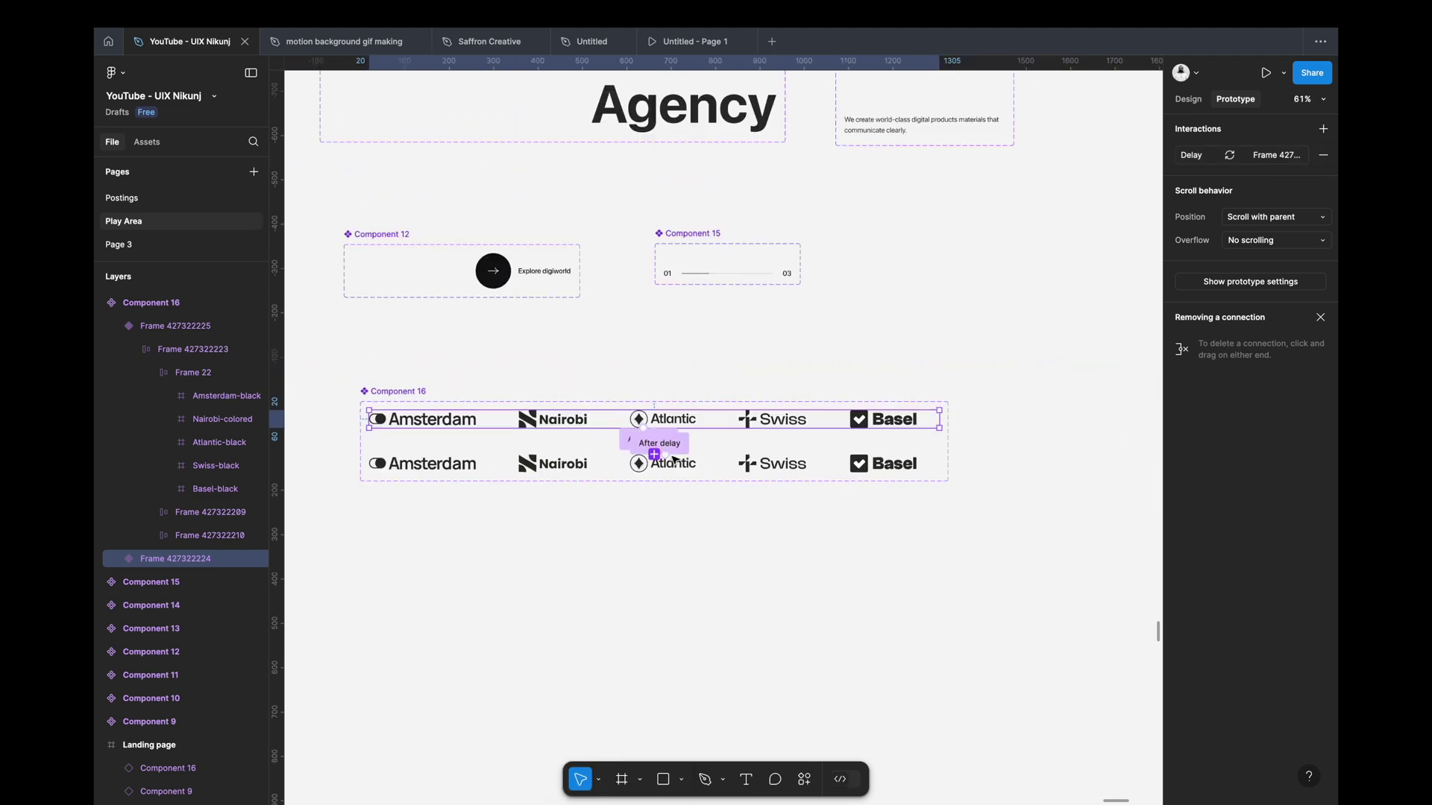
Step: Preview the landing page to watch the logos scroll, then return to design settings
{"action": "left_click", "coordinate": [445, 198]}
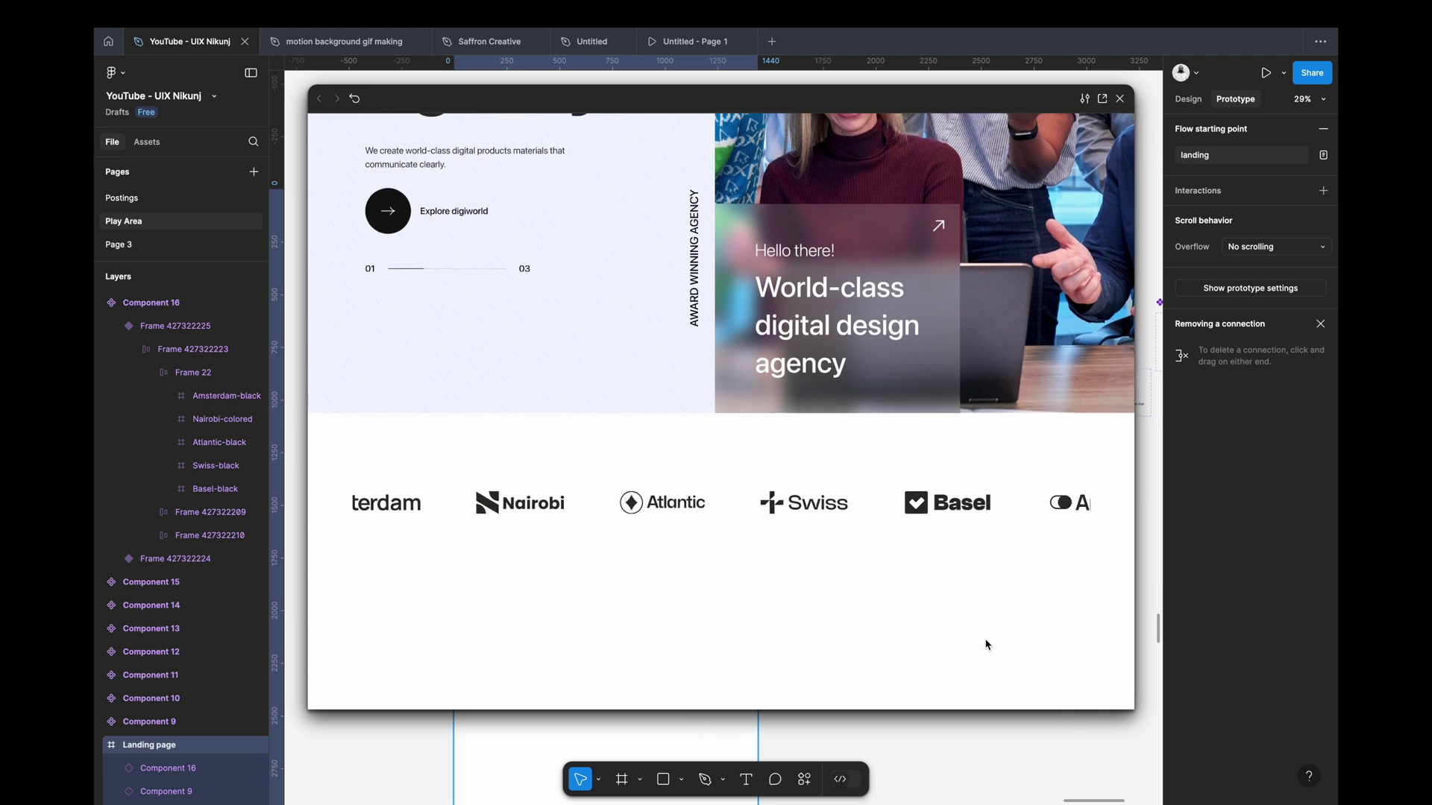
{"action": "left_click", "coordinate": [1136, 136]}
{"action": "left_click", "coordinate": [1016, 425]}
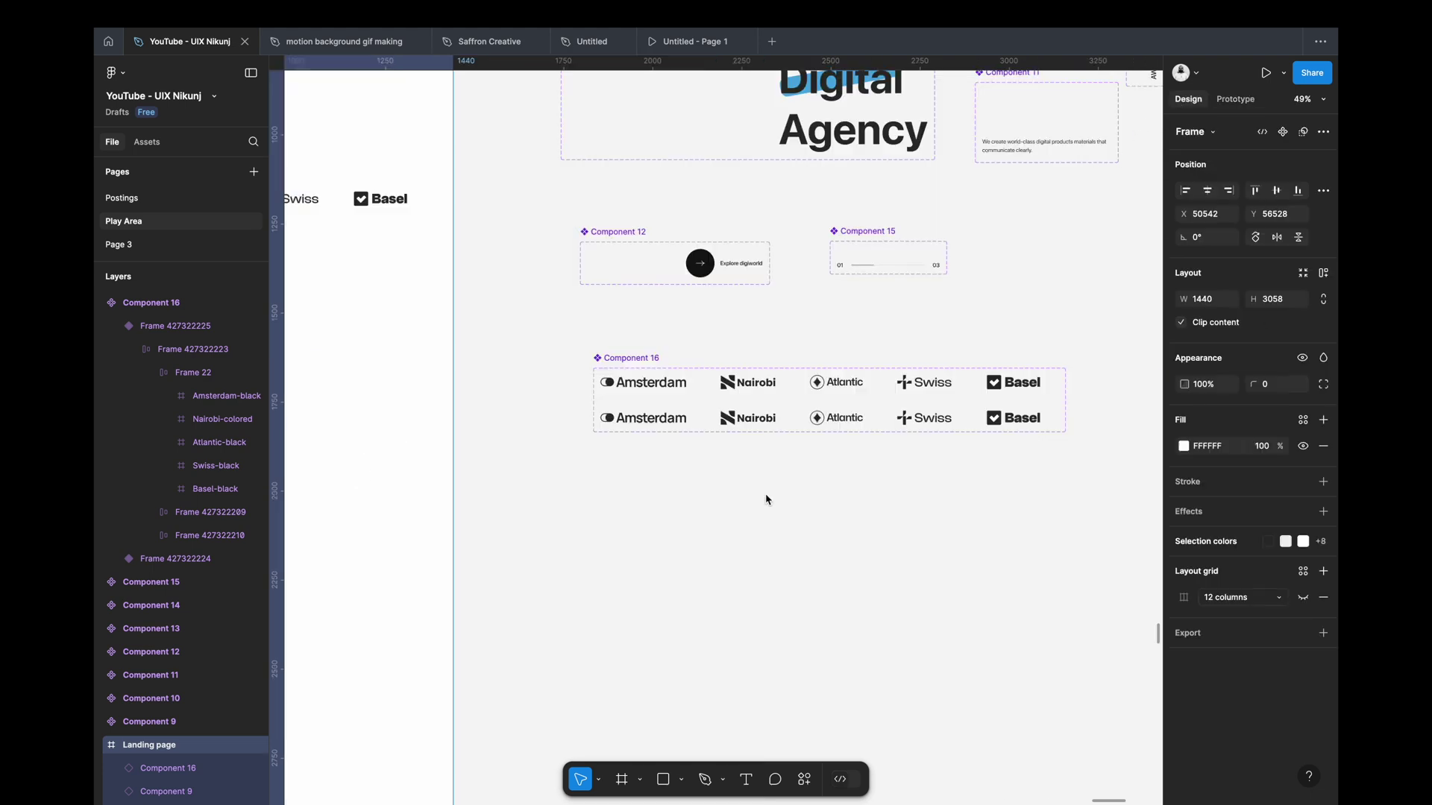
{"action": "scroll", "coordinate": [748, 495], "scroll_direction": "down", "scroll_amount": 2}
{"action": "scroll", "coordinate": [748, 495], "scroll_direction": "left", "scroll_amount": 10}
{"action": "scroll", "coordinate": [626, 395], "scroll_direction": "up", "scroll_amount": 3}
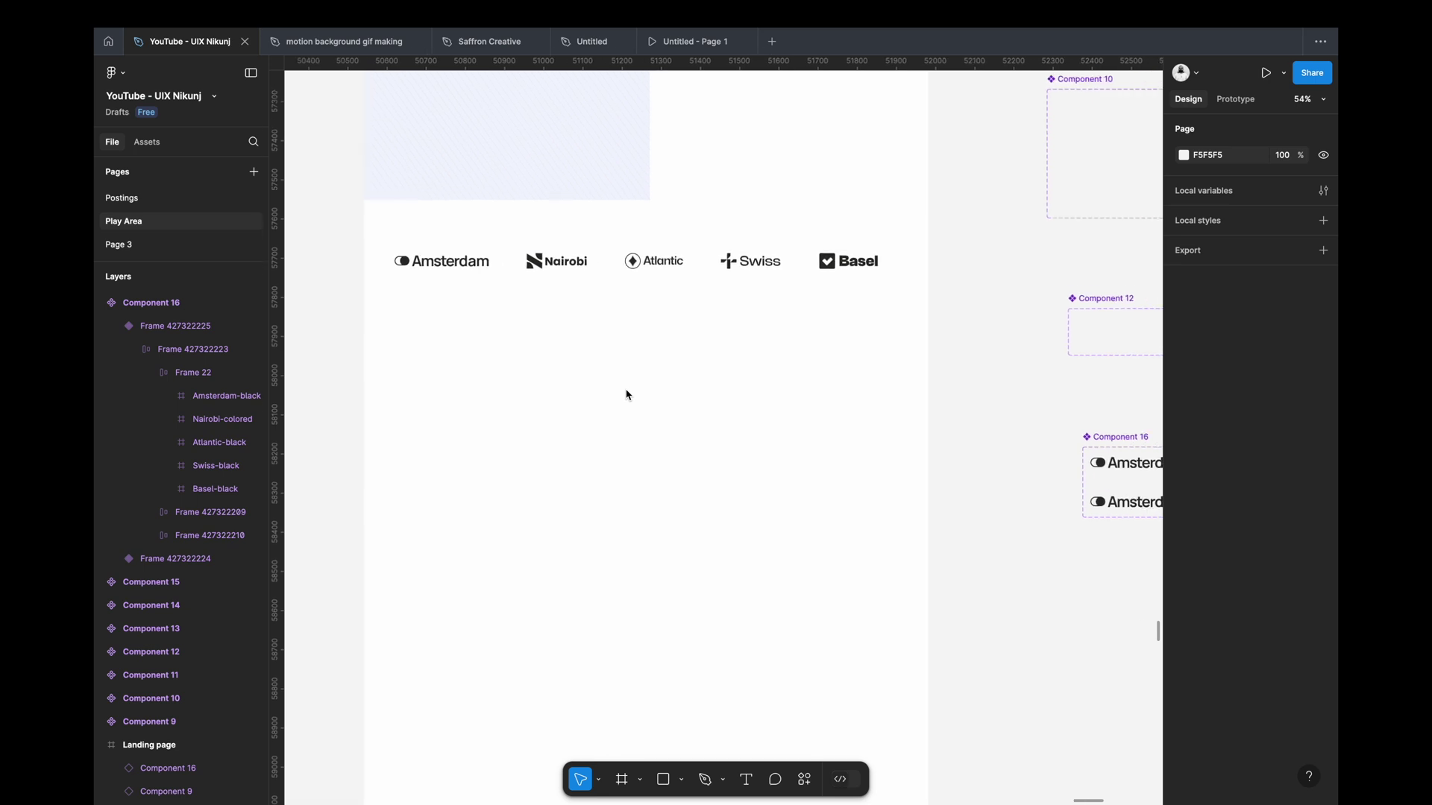
Step: Set the agency tagline text to font size 60
{"action": "left_click", "coordinate": [438, 381]}
{"action": "scroll", "coordinate": [476, 409], "scroll_direction": "down", "scroll_amount": 2}
{"action": "scroll", "coordinate": [477, 407], "scroll_direction": "up", "scroll_amount": 1}
{"action": "scroll", "coordinate": [410, 339], "scroll_direction": "up", "scroll_amount": 8}
{"action": "scroll", "coordinate": [472, 388], "scroll_direction": "up", "scroll_amount": 4}
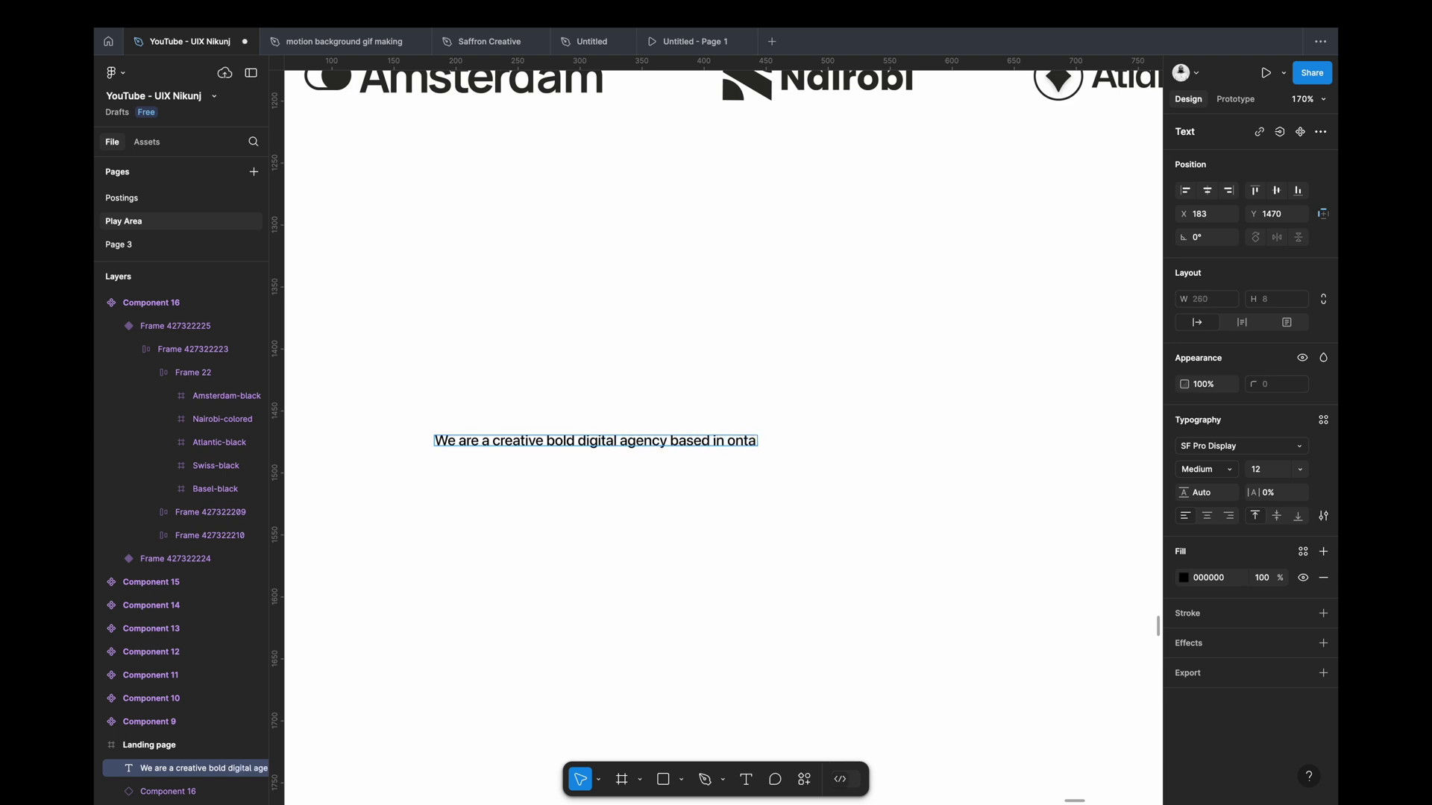
{"action": "key", "text": "Escape"}
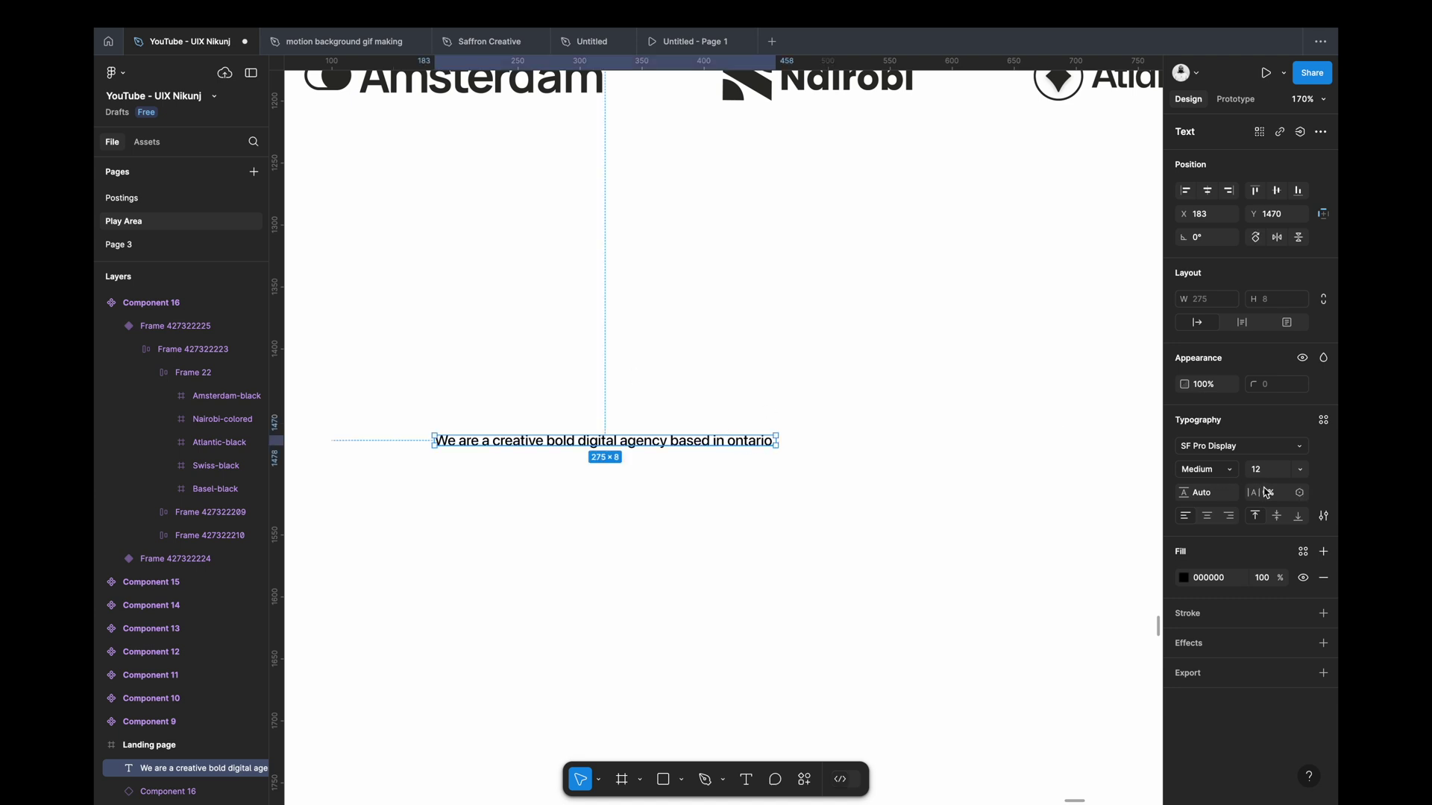
{"action": "left_click", "coordinate": [1232, 478]}
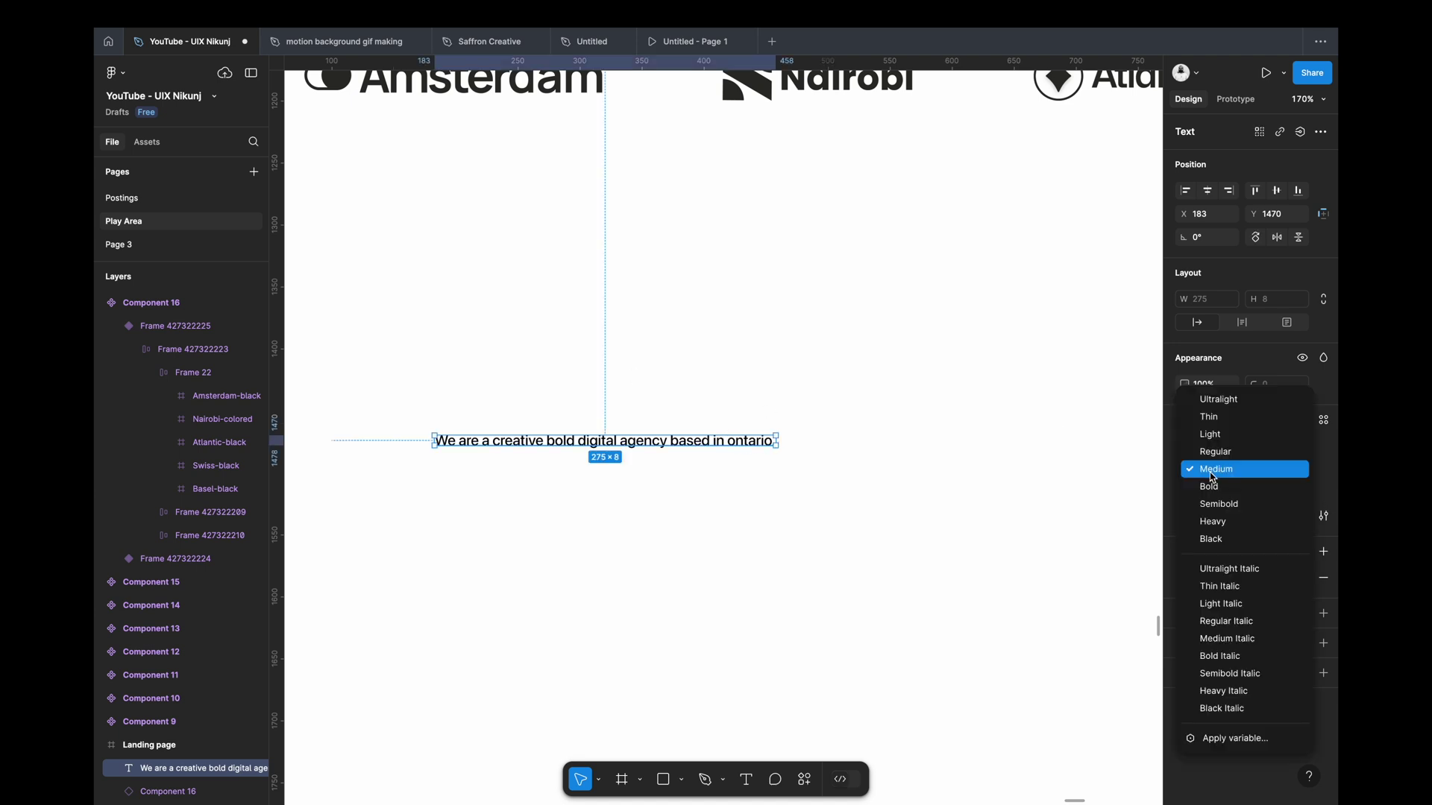
{"action": "type", "text": "60"}
Step: Move the tagline below the logo row, wrap it onto three lines, and nudge it right
{"action": "scroll", "coordinate": [906, 525], "scroll_direction": "down", "scroll_amount": 5}
{"action": "scroll", "coordinate": [970, 462], "scroll_direction": "right", "scroll_amount": 3}
{"action": "mouse_move", "coordinate": [1076, 413]}
{"action": "left_mouse_down"}
{"action": "mouse_move", "coordinate": [949, 425]}
{"action": "mouse_move", "coordinate": [1022, 407]}
{"action": "mouse_move", "coordinate": [678, 407]}
{"action": "left_mouse_up"}
{"action": "left_click", "coordinate": [730, 455]}
{"action": "left_click", "coordinate": [645, 471]}
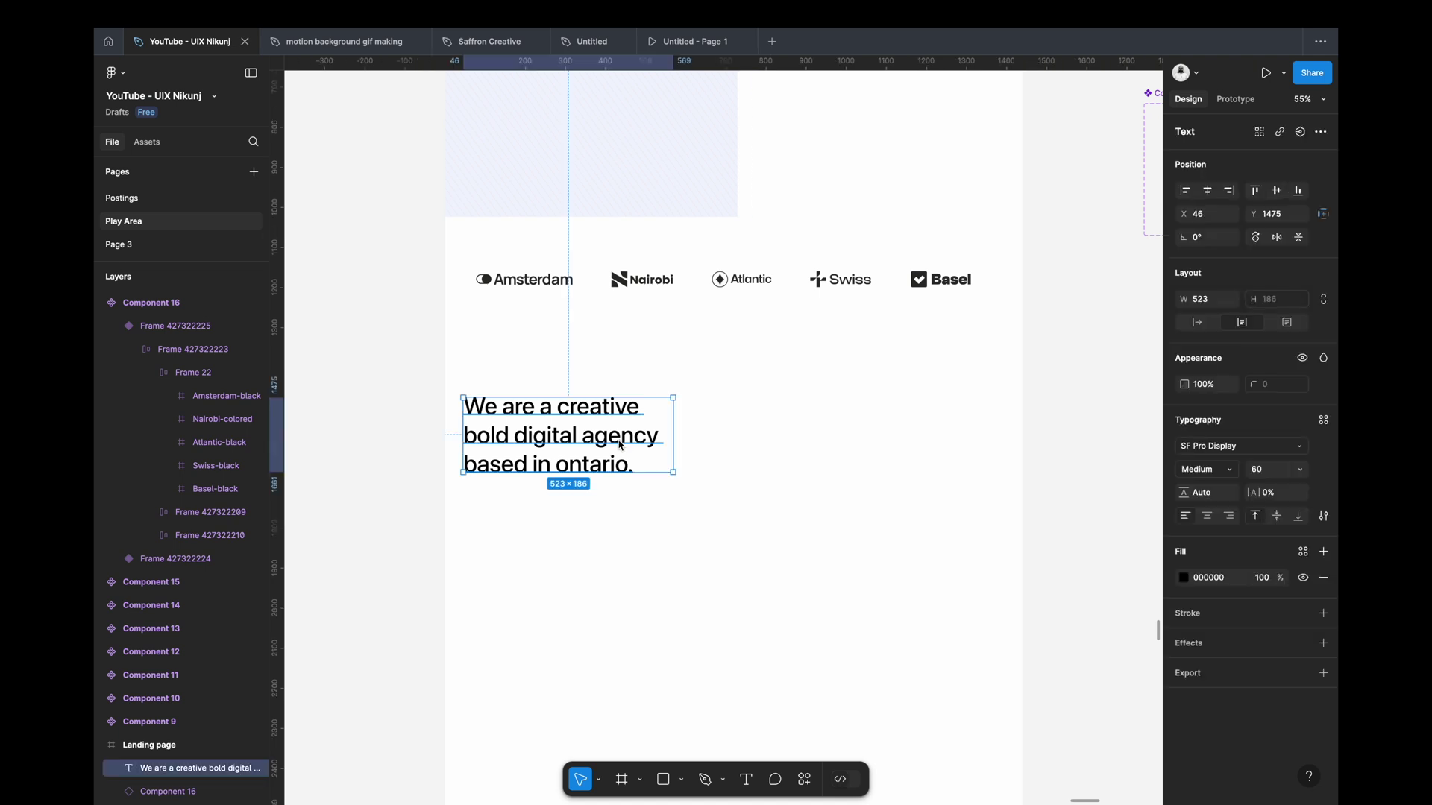
{"action": "left_click_drag", "start_coordinate": [571, 477], "coordinate": [597, 481]}
Step: Change the tagline's fill colour to a dark grey
{"action": "left_click", "coordinate": [1209, 579]}
{"action": "type", "text": "2D2C2B"}
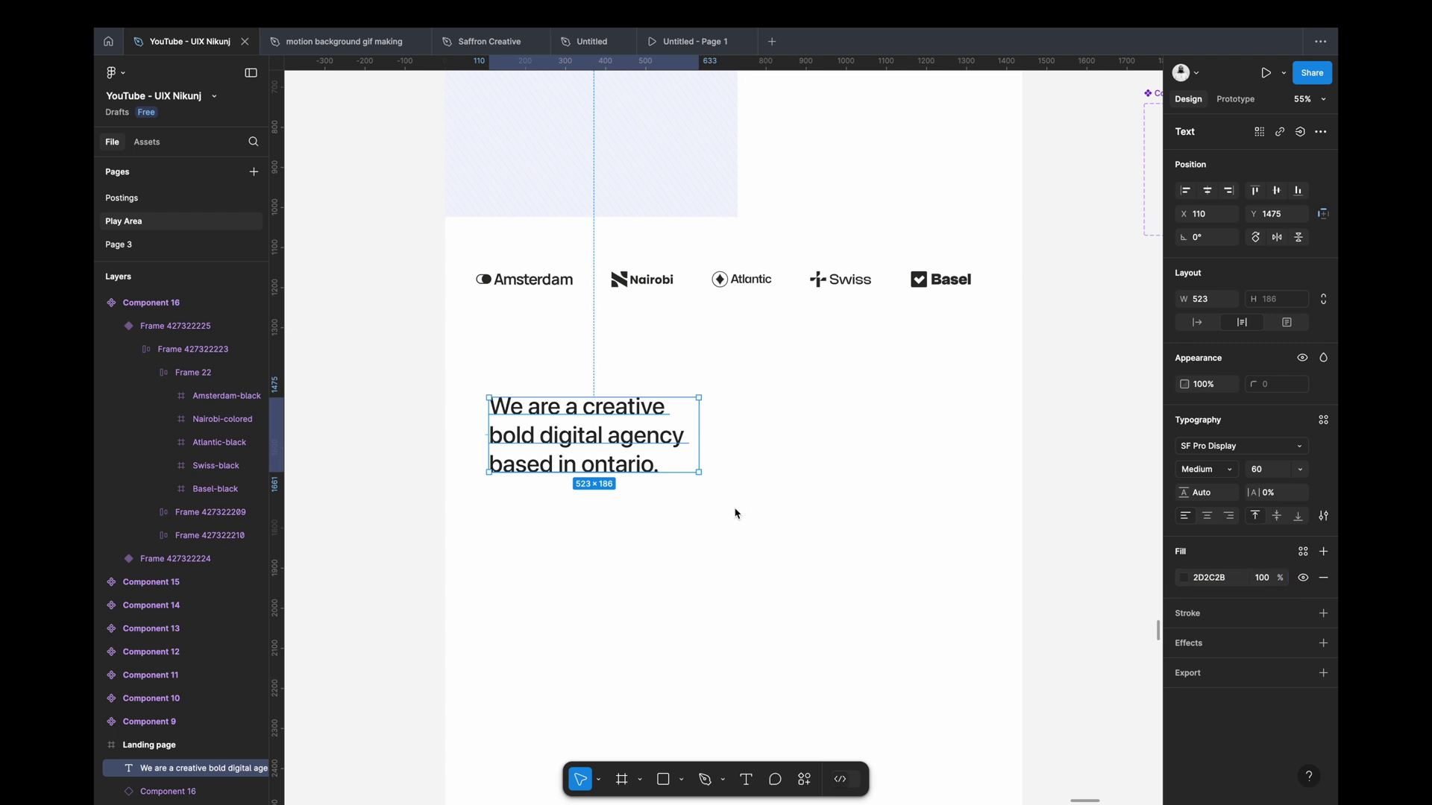
{"action": "left_click", "coordinate": [706, 467]}
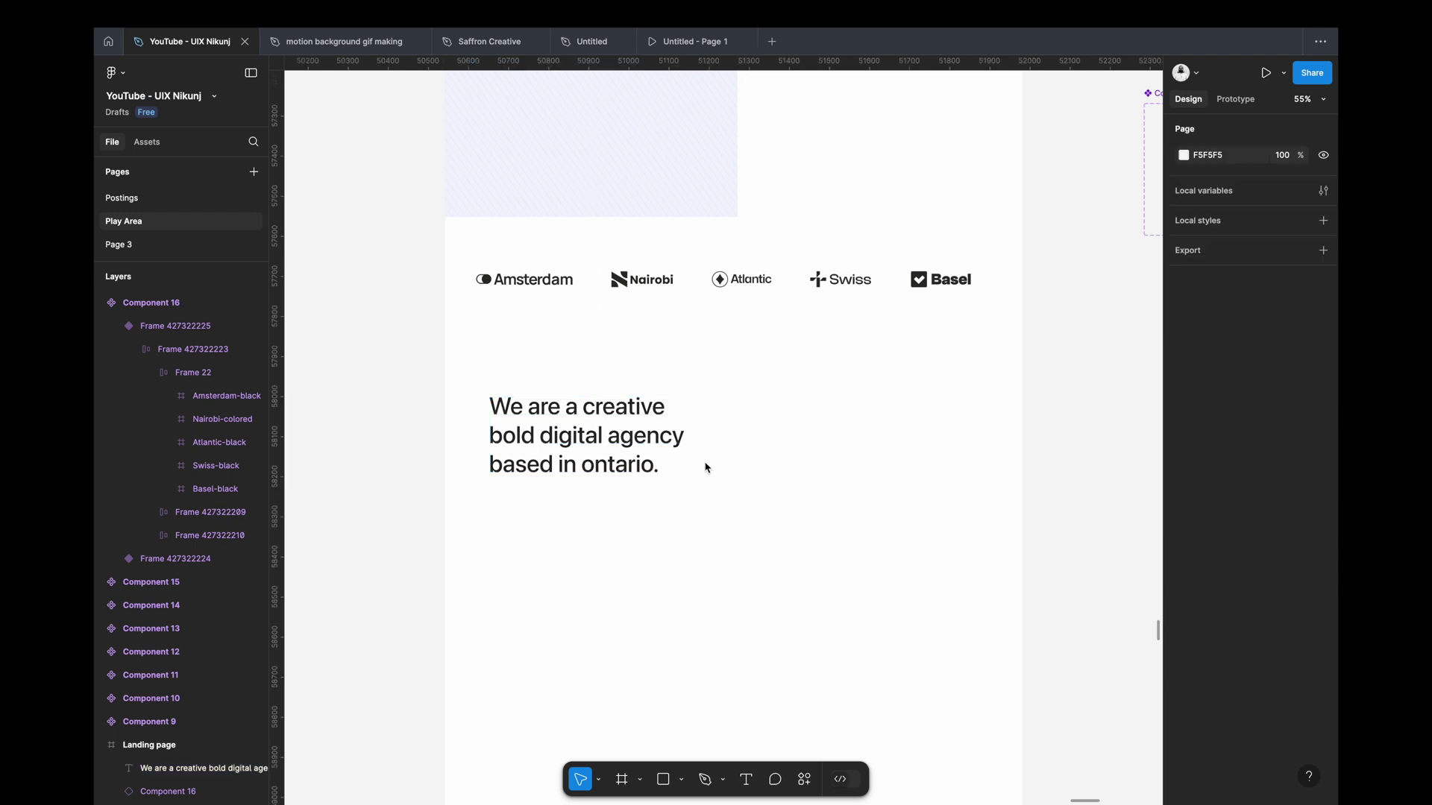
Step: Add a '12+' text beside the tagline and wrap it in an auto layout frame
{"action": "key", "text": "t"}
{"action": "left_click", "coordinate": [750, 459]}
{"action": "scroll", "coordinate": [750, 459], "scroll_direction": "up", "scroll_amount": 5}
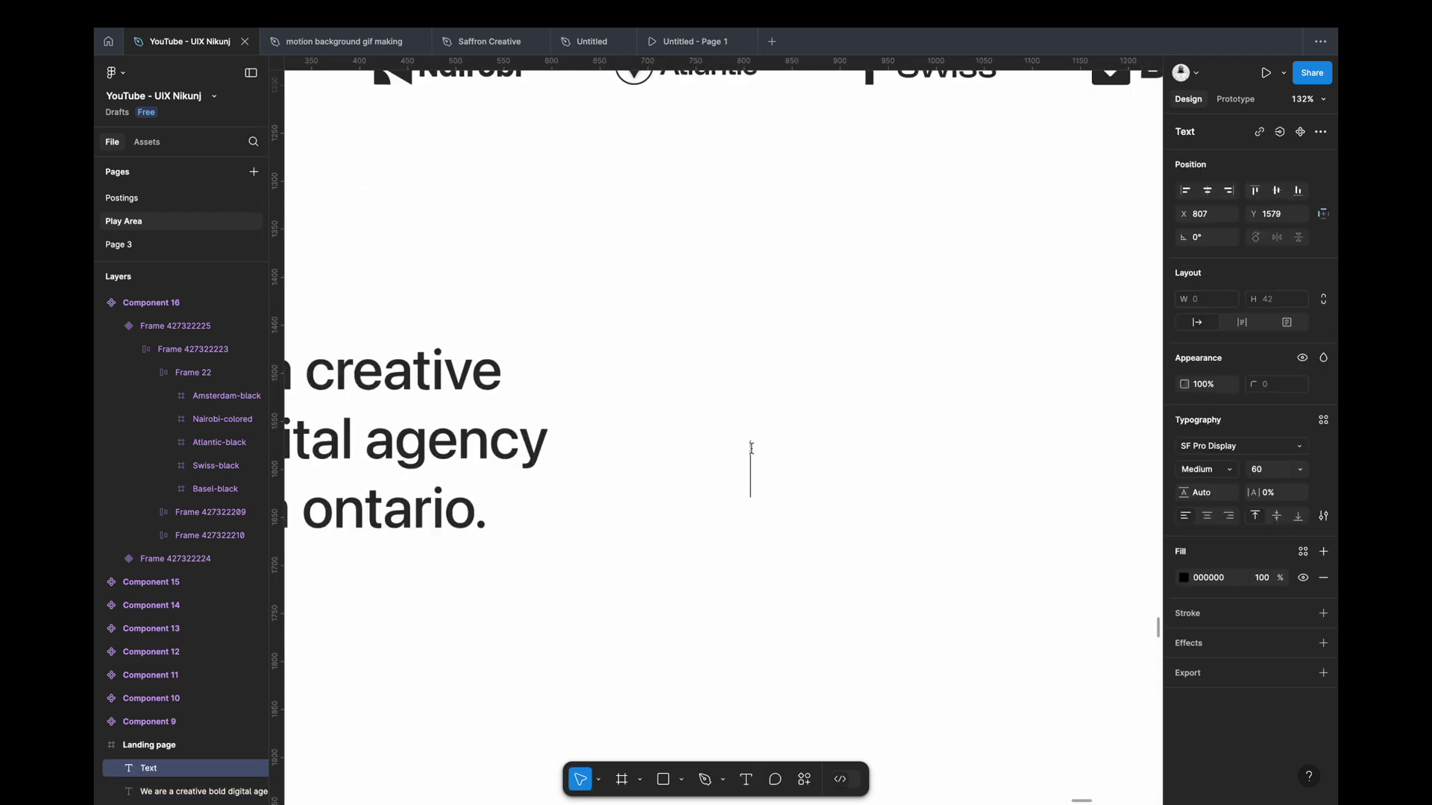
{"action": "type", "text": "12+"}
{"action": "key", "text": "Escape"}
{"action": "left_click", "coordinate": [897, 501]}
{"action": "left_click", "coordinate": [799, 440]}
{"action": "key", "text": "shift+a"}
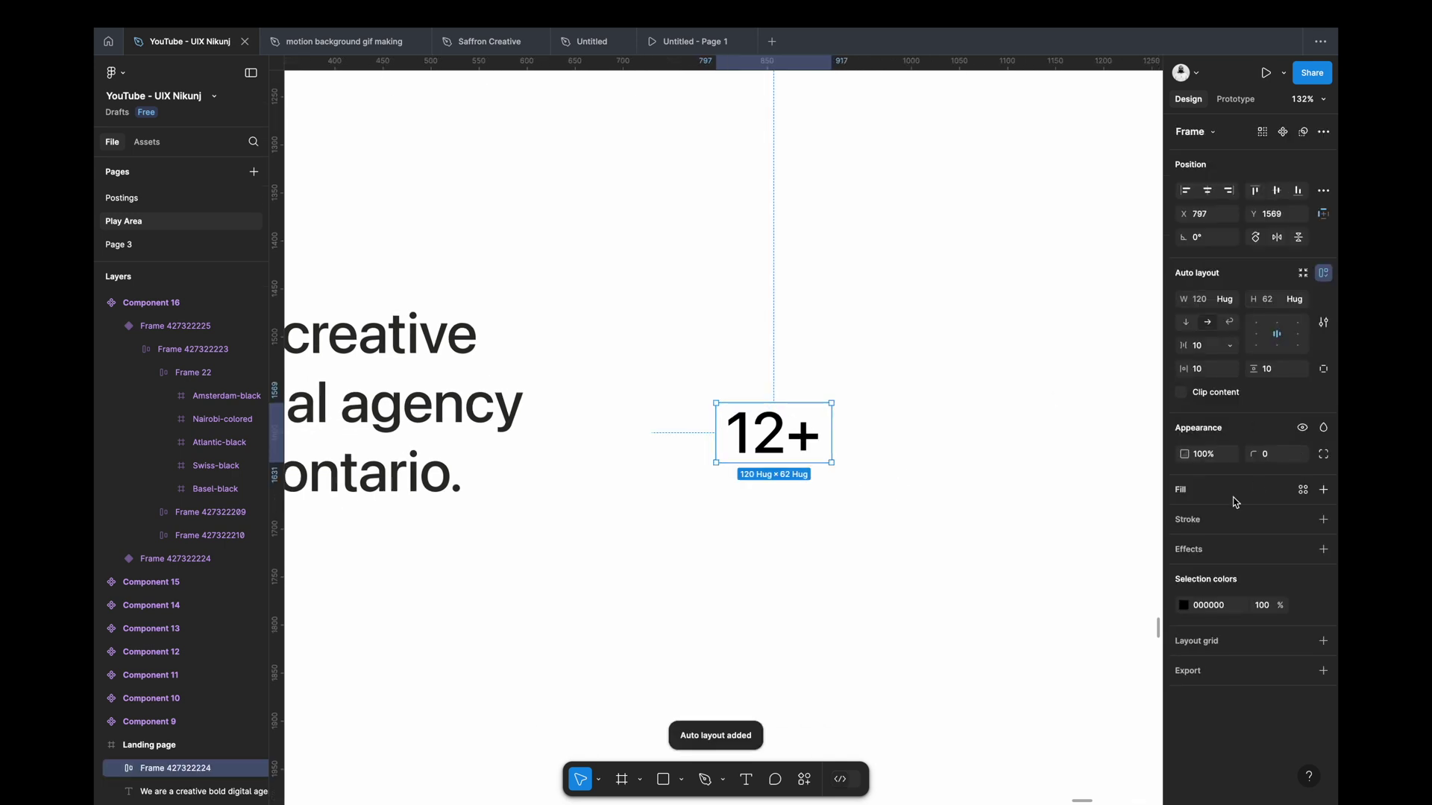
Step: Fill the badge frame with dark 131313 and make the 12+ text white FFFFFF
{"action": "left_click", "coordinate": [1323, 489]}
{"action": "left_click", "coordinate": [1208, 516]}
{"action": "type", "text": "13"}
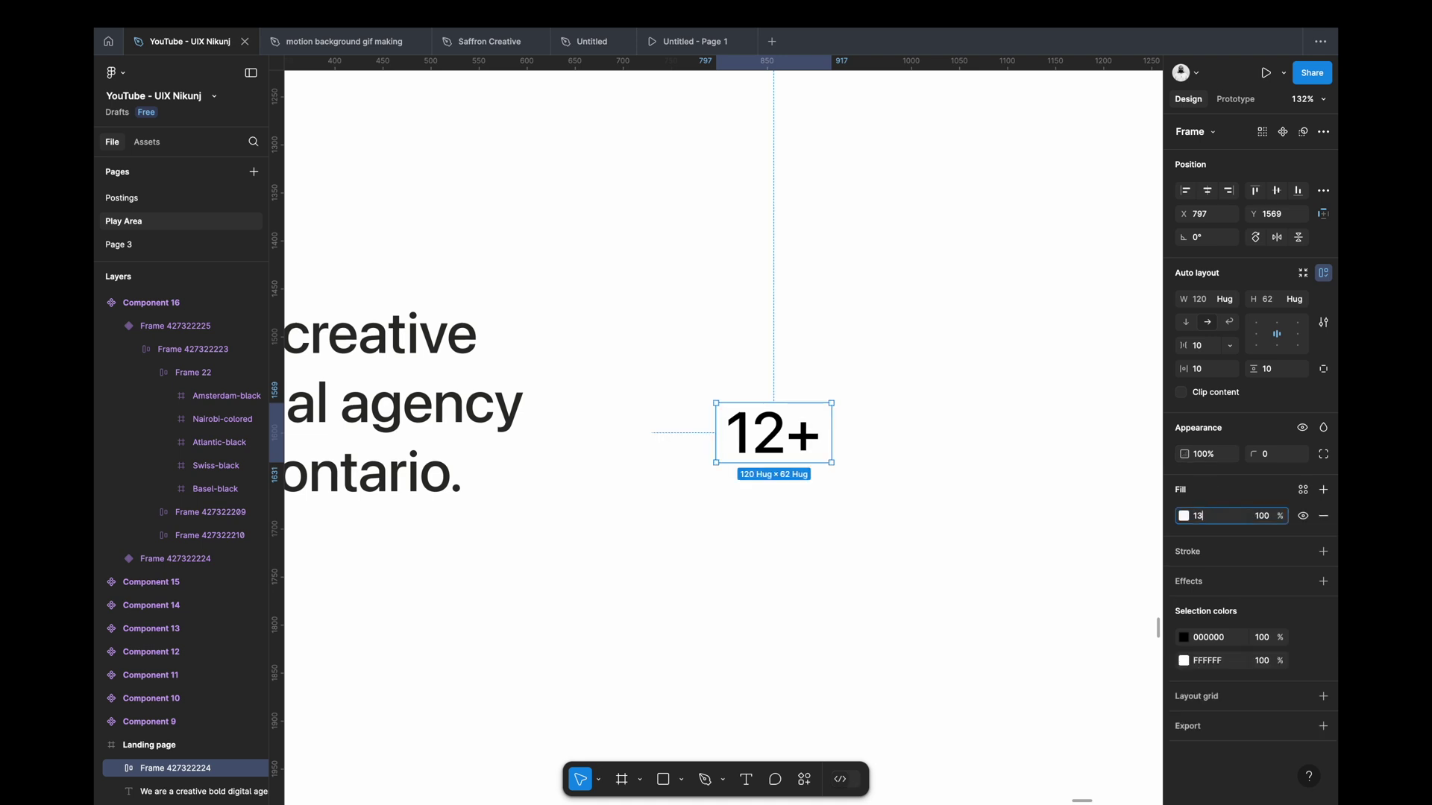
{"action": "key", "text": "Return"}
{"action": "key", "text": "Return"}
{"action": "left_click", "coordinate": [1208, 578]}
{"action": "type", "text": "FFFFFF"}
{"action": "key", "text": "Tab"}
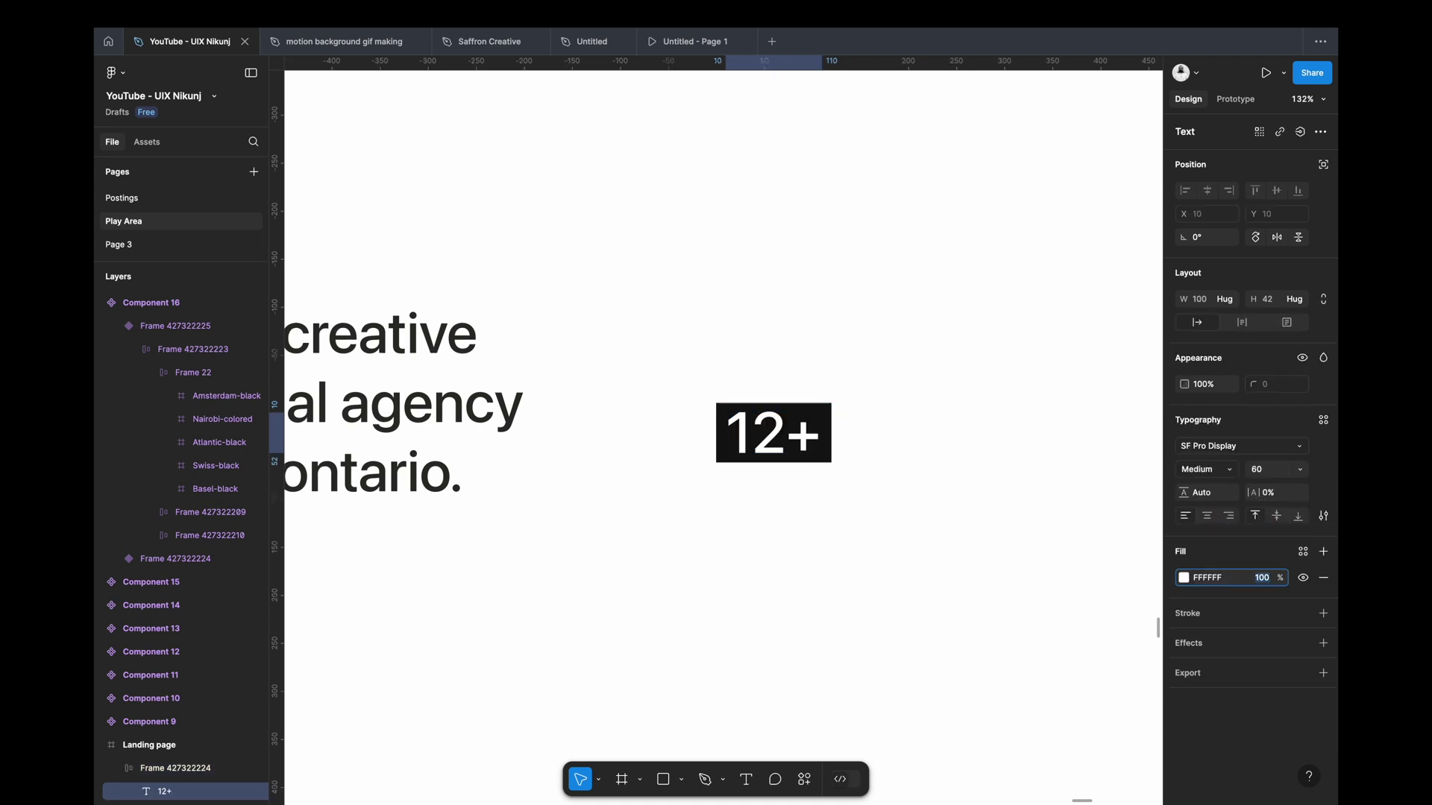
Step: Enlarge the 12+ text to font size 90
{"action": "left_click", "coordinate": [800, 442]}
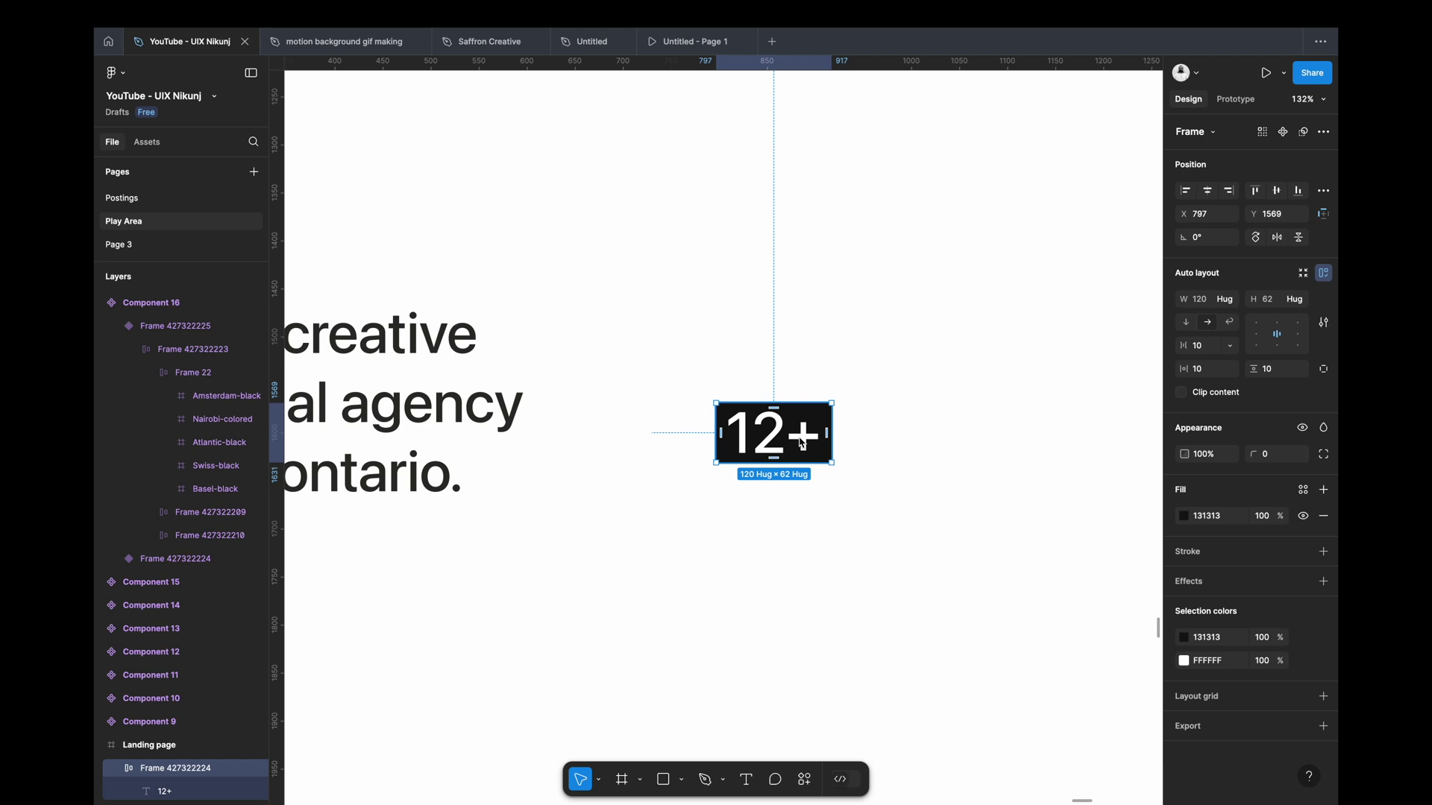
{"action": "key", "text": "Return"}
{"action": "left_click", "coordinate": [1260, 470]}
{"action": "type", "text": "72"}
{"action": "key", "text": "Return"}
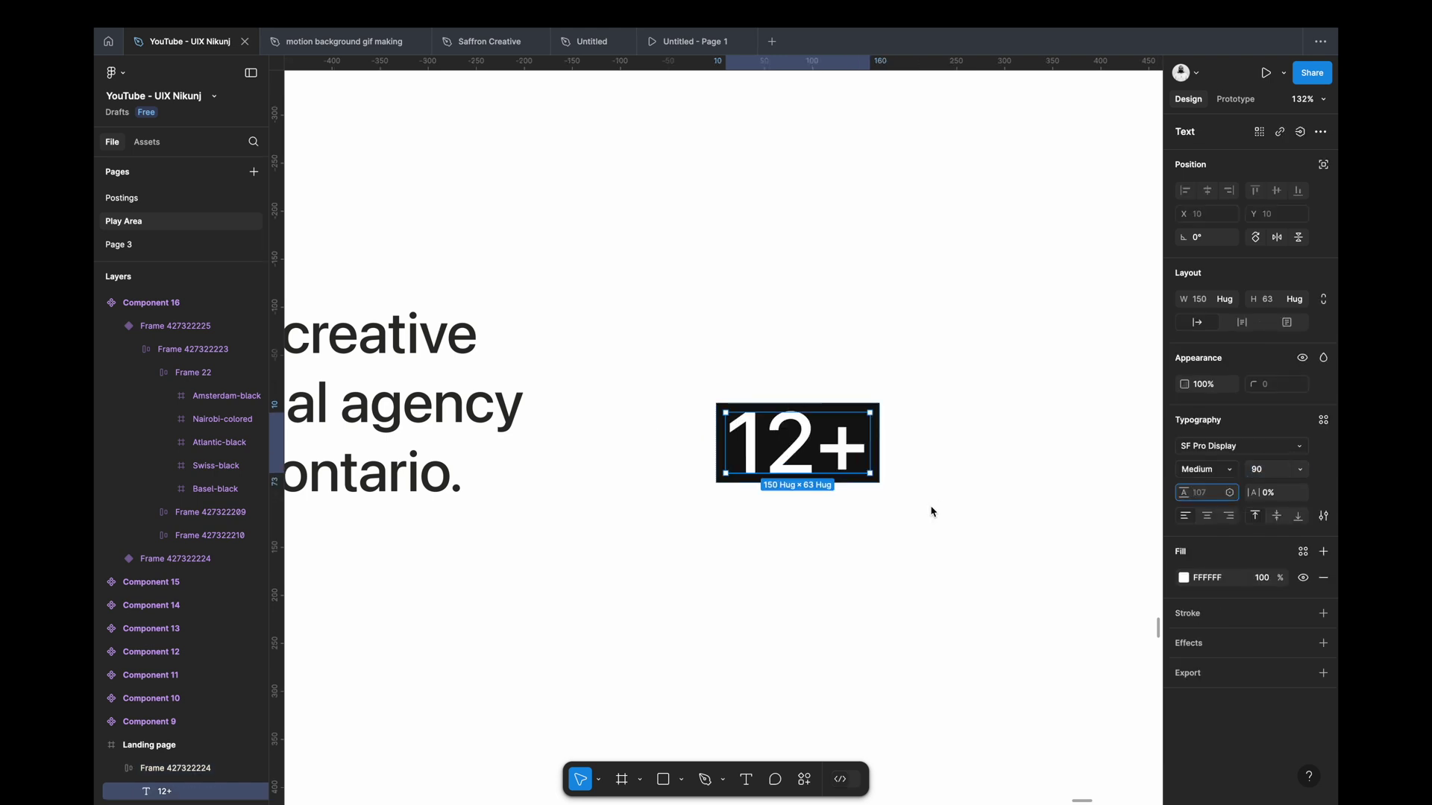
{"action": "key", "text": "Escape"}
Step: Make the badge frame 200 × 200 with corner radius 500 so it becomes a circle
{"action": "left_click", "coordinate": [1200, 299]}
{"action": "key", "text": "Tab"}
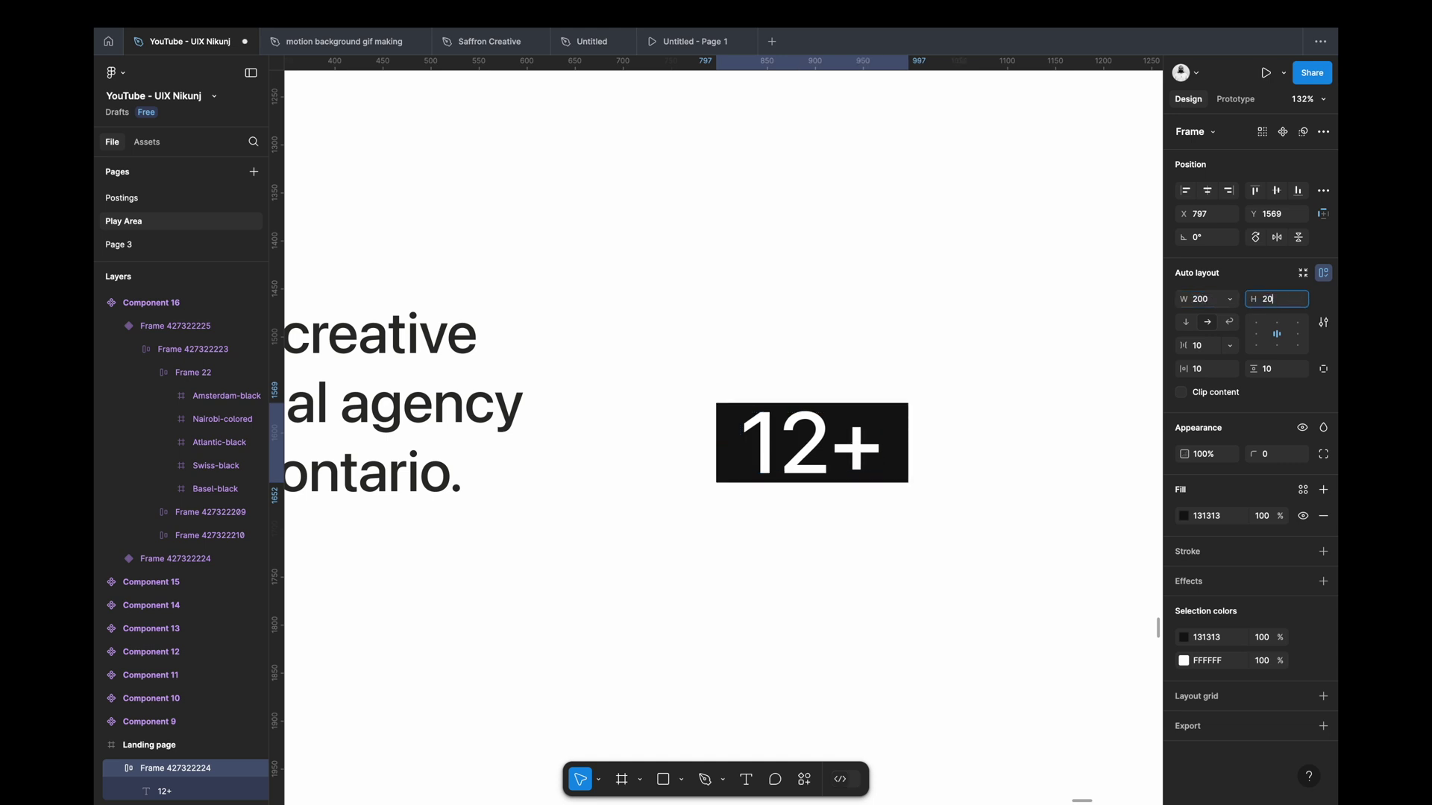
{"action": "type", "text": "200"}
{"action": "key", "text": "Return"}
{"action": "left_click", "coordinate": [1275, 455]}
{"action": "type", "text": "500"}
{"action": "key", "text": "Return"}
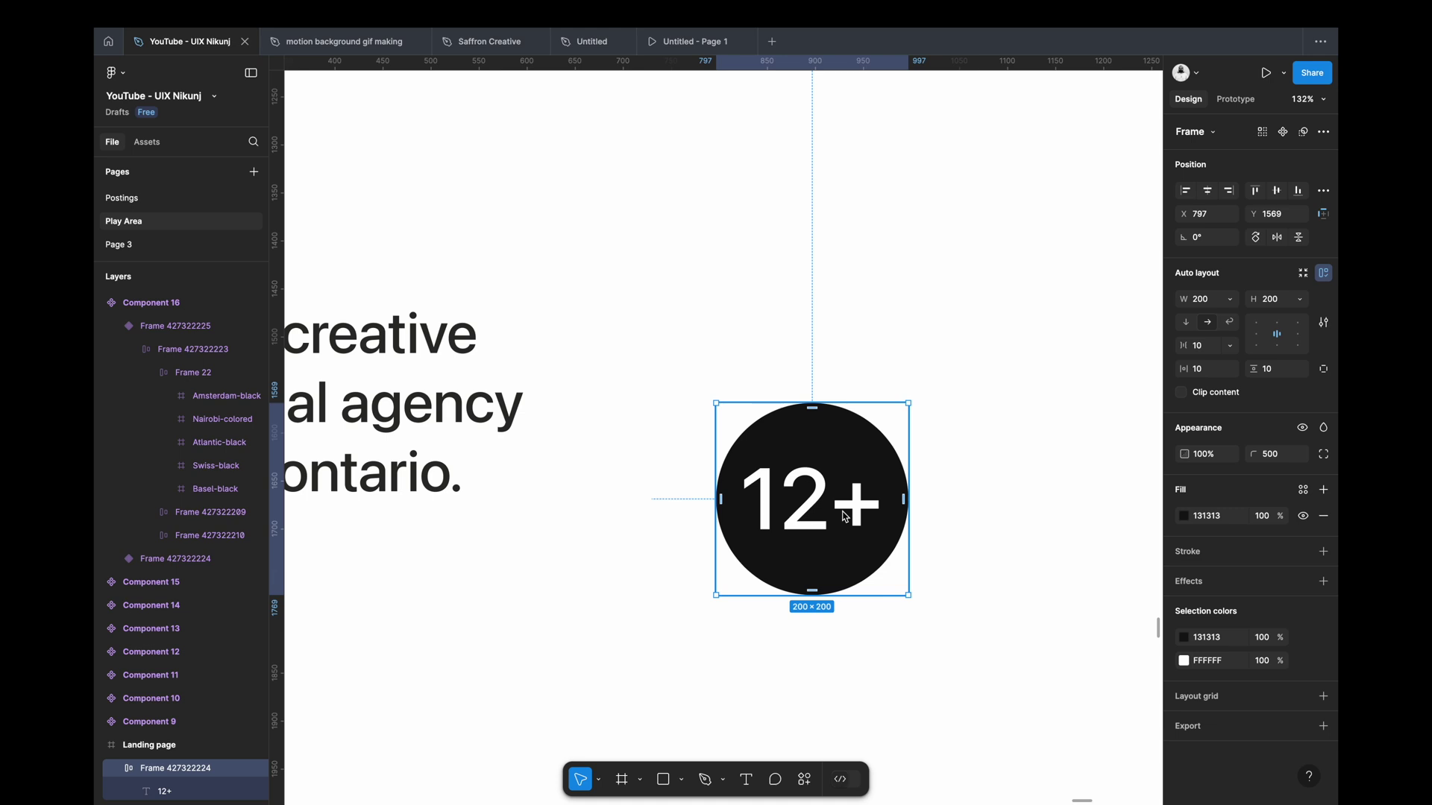
{"action": "scroll", "coordinate": [844, 516], "scroll_direction": "down", "scroll_amount": 5}
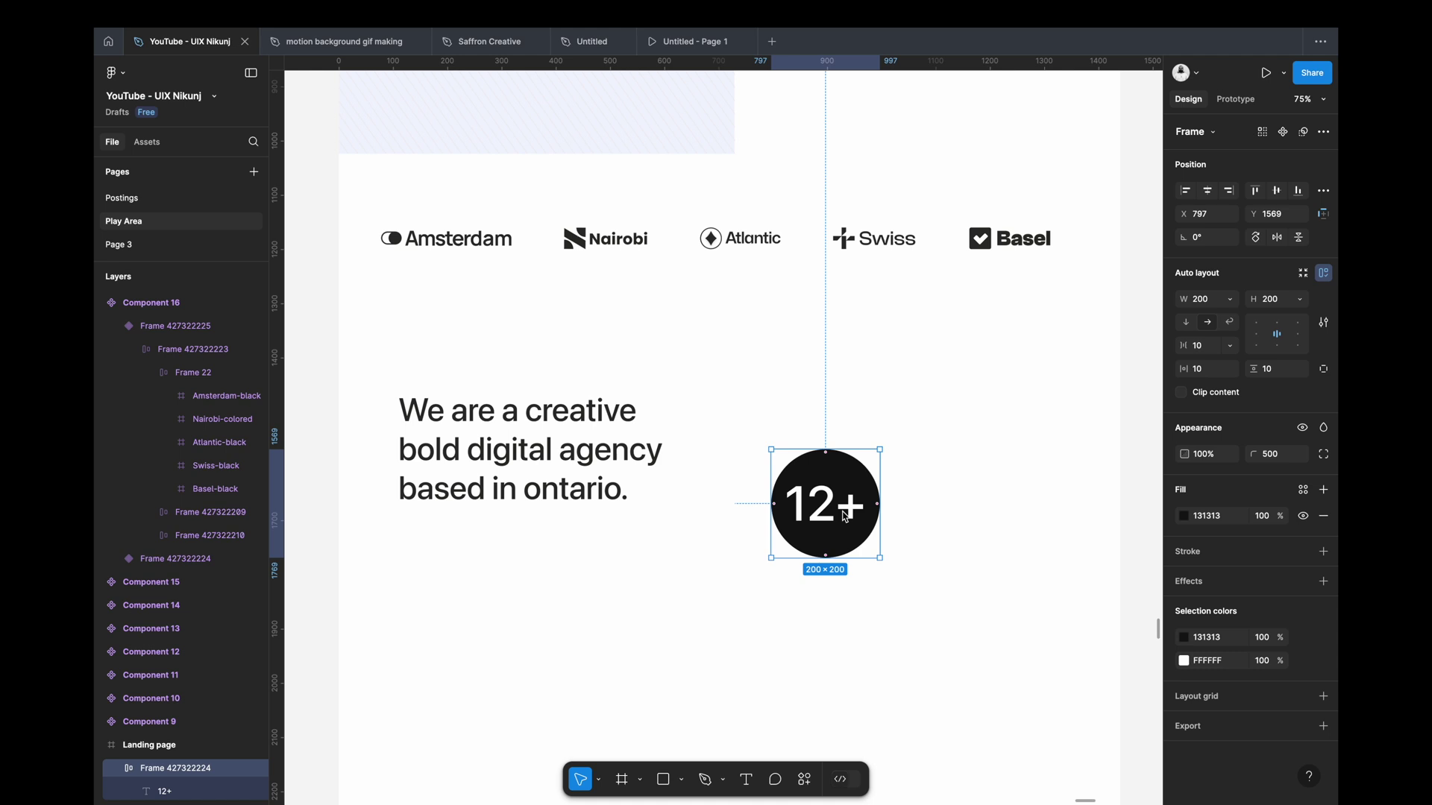
Step: Move the 12+ circle up slightly and place a new text below it
{"action": "left_click_drag", "start_coordinate": [843, 515], "coordinate": [838, 475]}
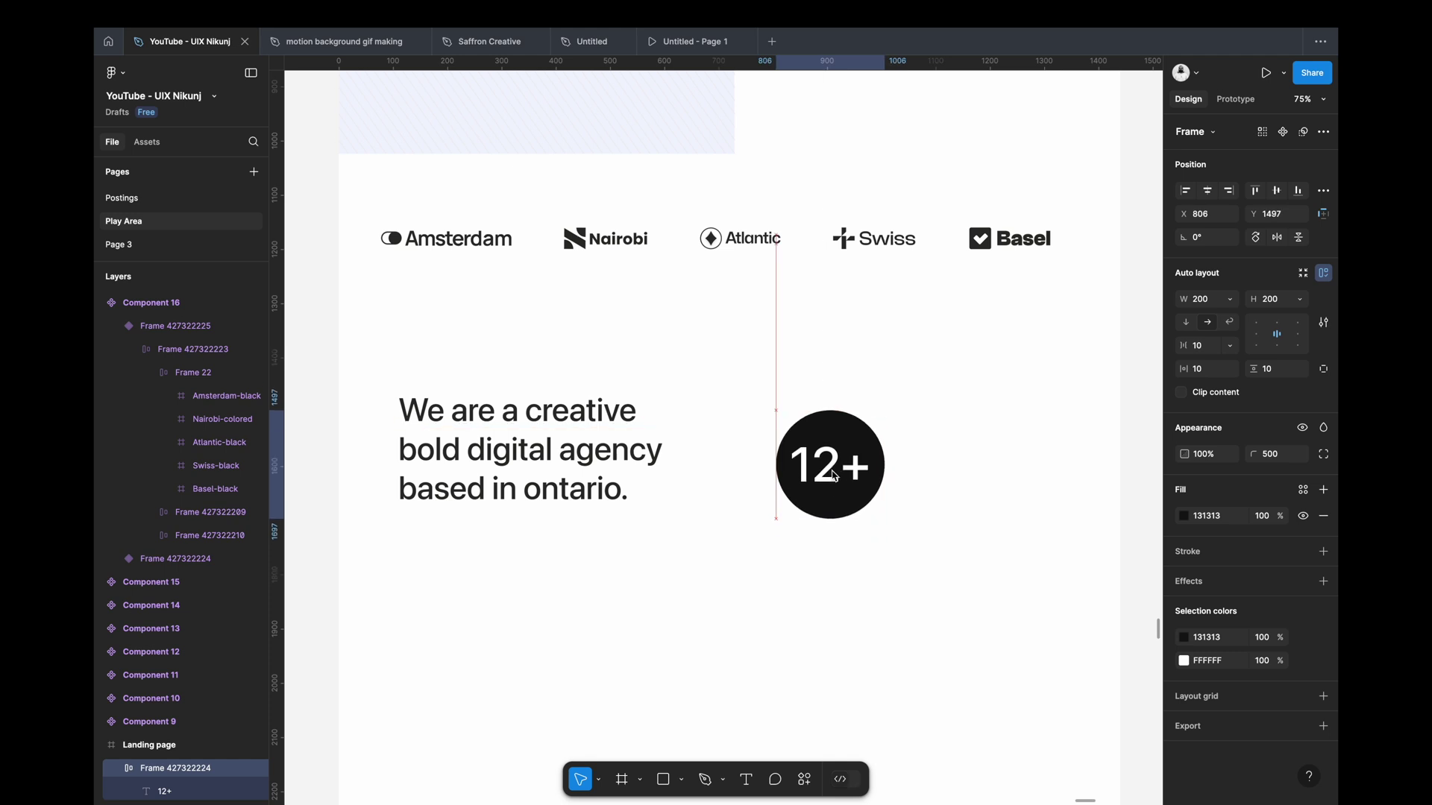
{"action": "left_click", "coordinate": [850, 463]}
{"action": "scroll", "coordinate": [851, 464], "scroll_direction": "right", "scroll_amount": 3}
{"action": "key", "text": "t"}
{"action": "left_click", "coordinate": [674, 520]}
{"action": "type", "text": "we are"}
{"action": "key", "text": "Escape"}
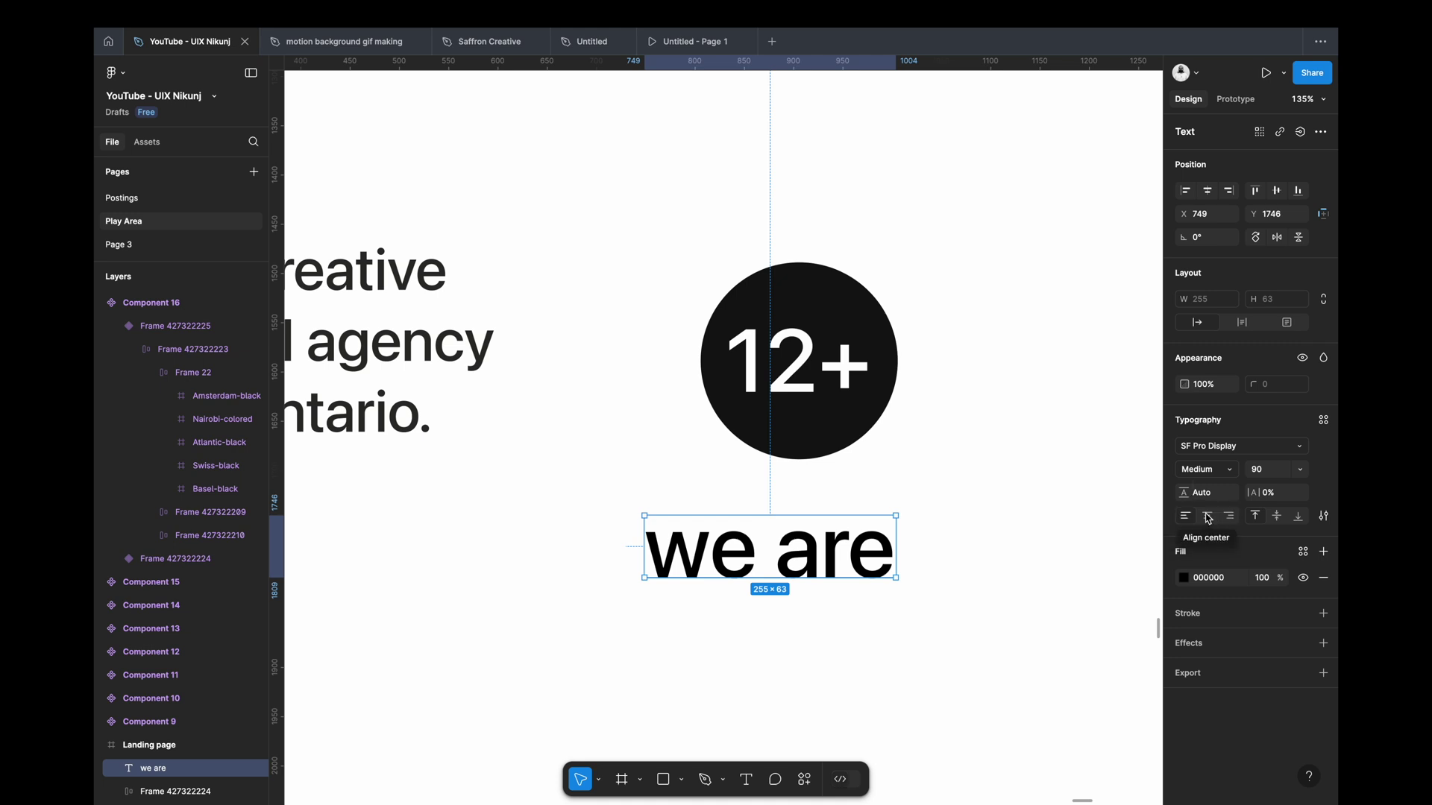
Step: Make the new text Medium size 20, reading 'years of experience', beside the badge
{"action": "left_click", "coordinate": [1208, 469]}
{"action": "left_click", "coordinate": [1208, 469]}
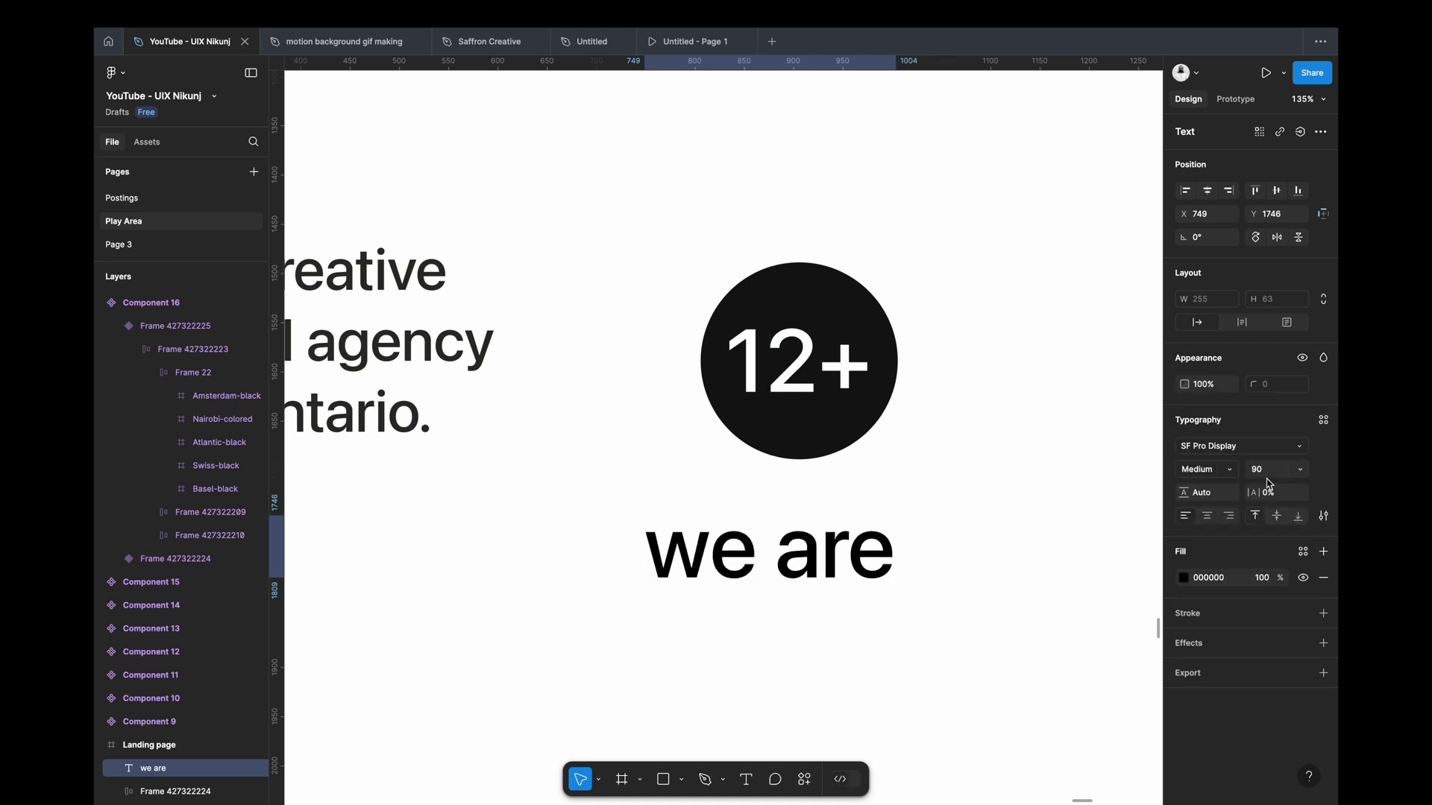
{"action": "left_click", "coordinate": [1265, 470]}
{"action": "type", "text": "20"}
{"action": "key", "text": "Return"}
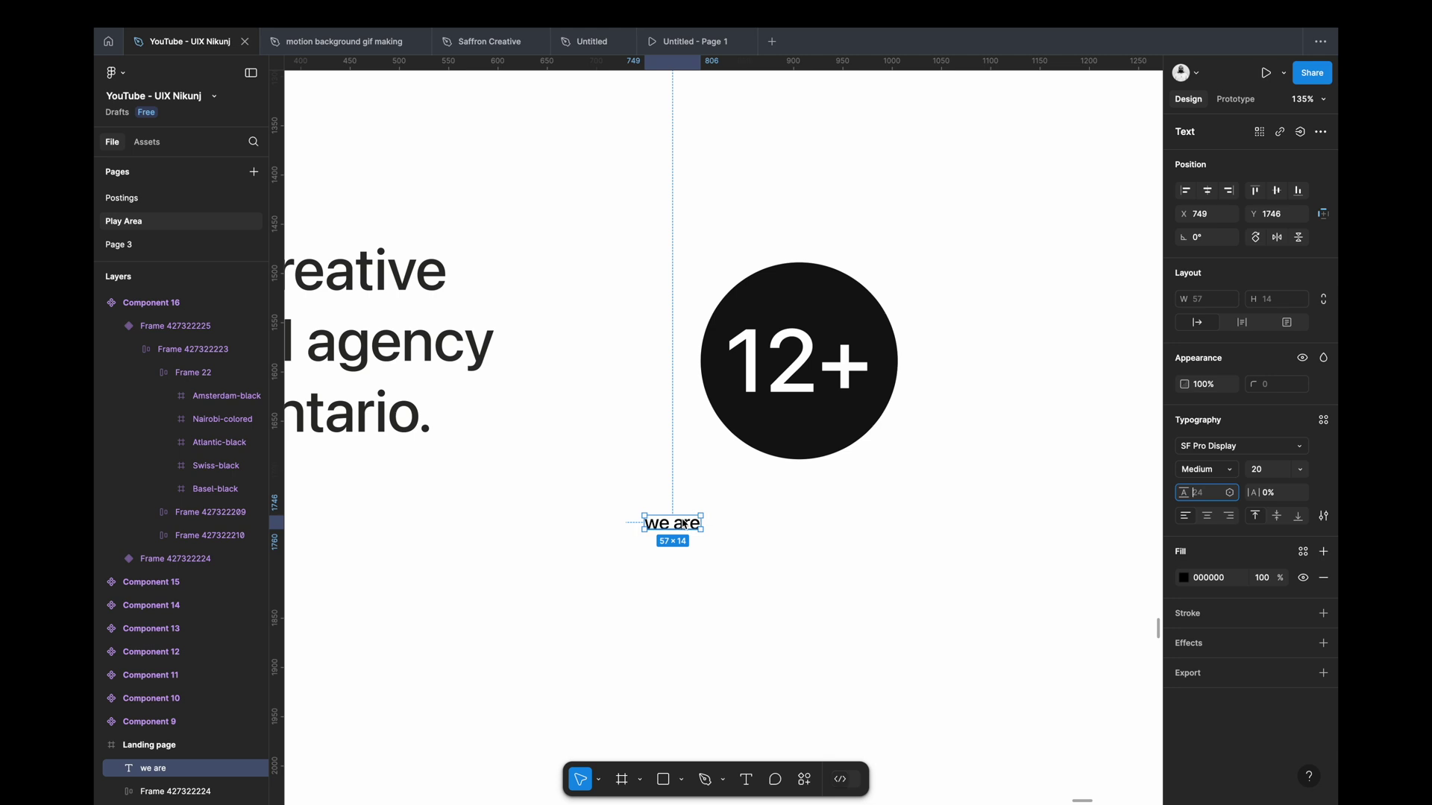
{"action": "left_click_drag", "start_coordinate": [680, 524], "coordinate": [796, 335]}
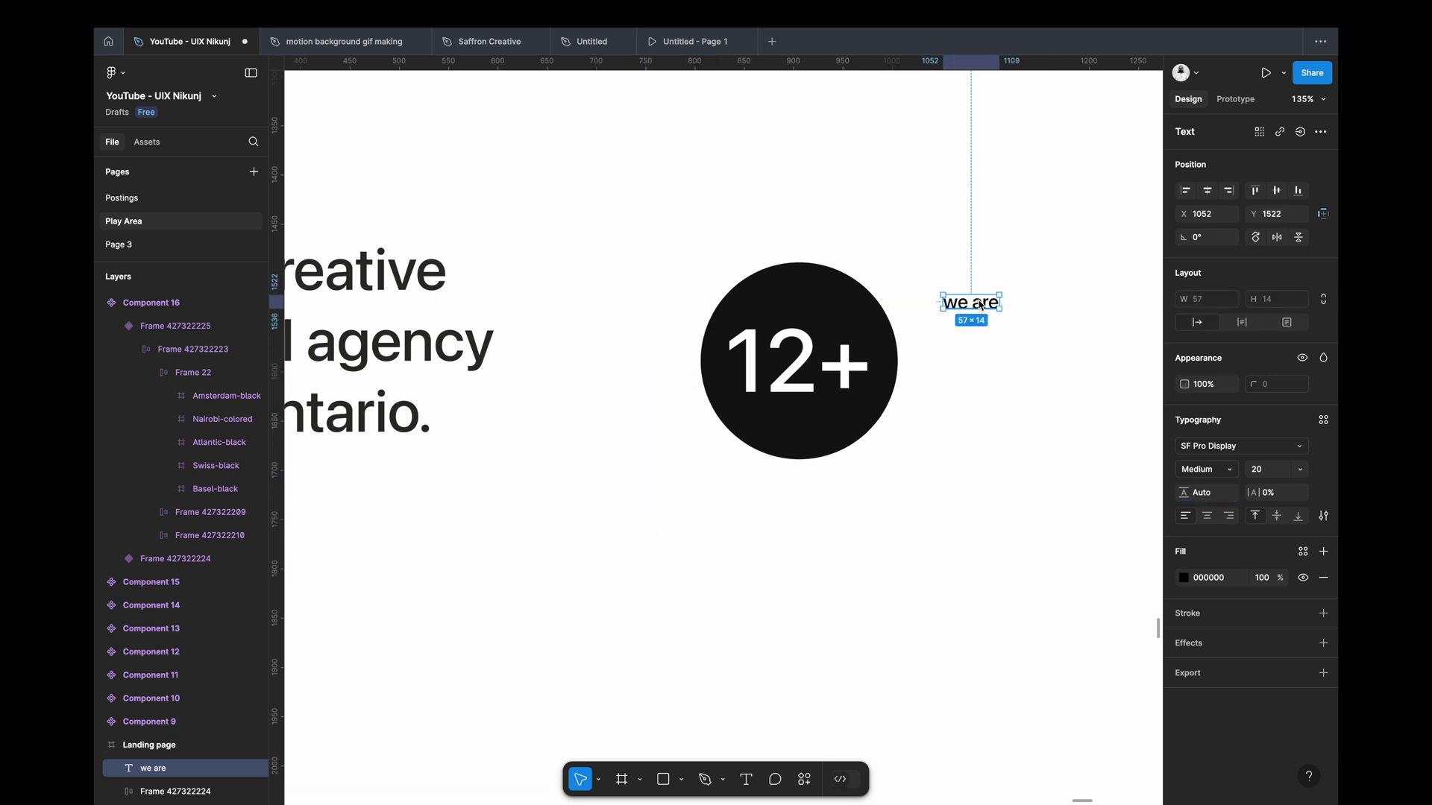
{"action": "type", "text": "years"}
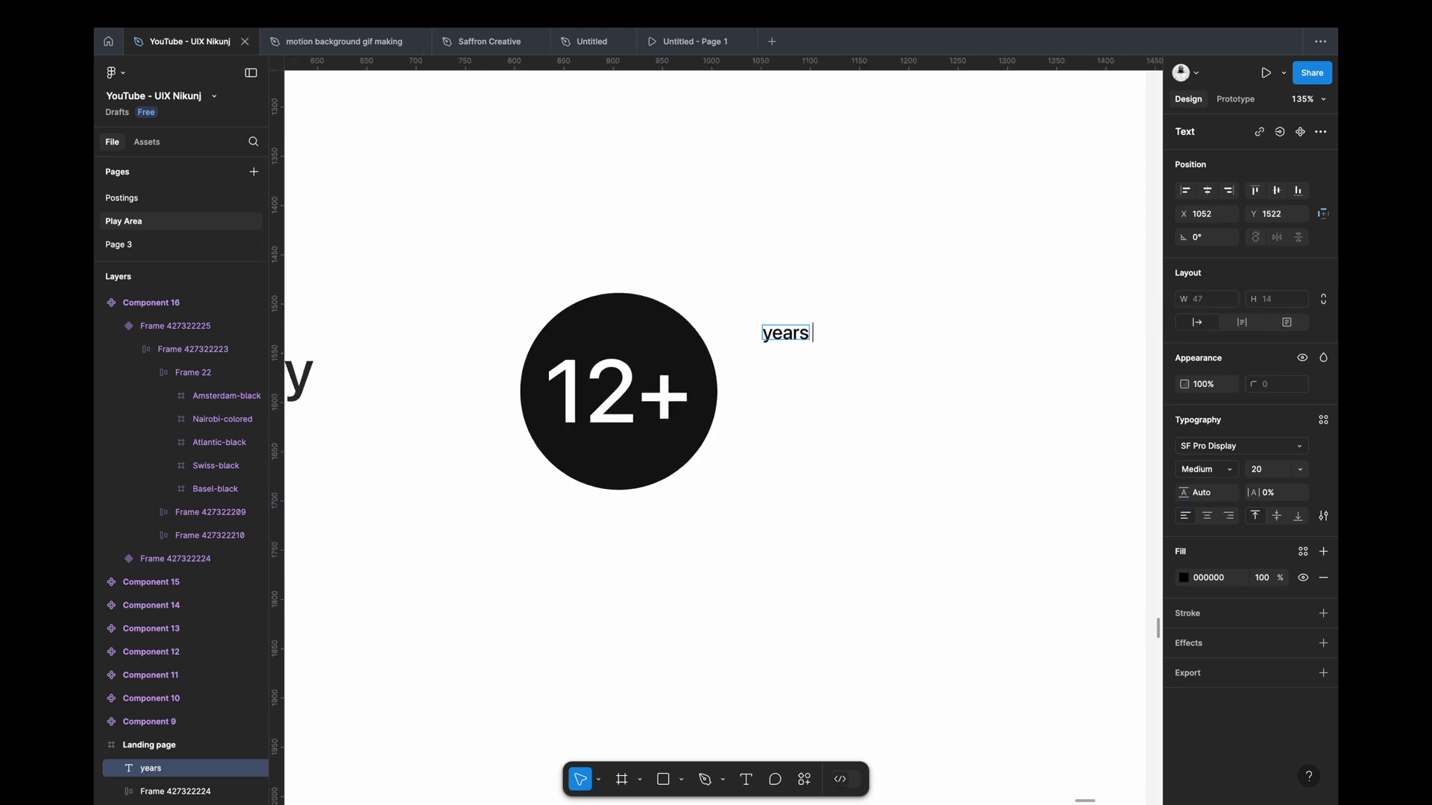
{"action": "type", "text": " of experience"}
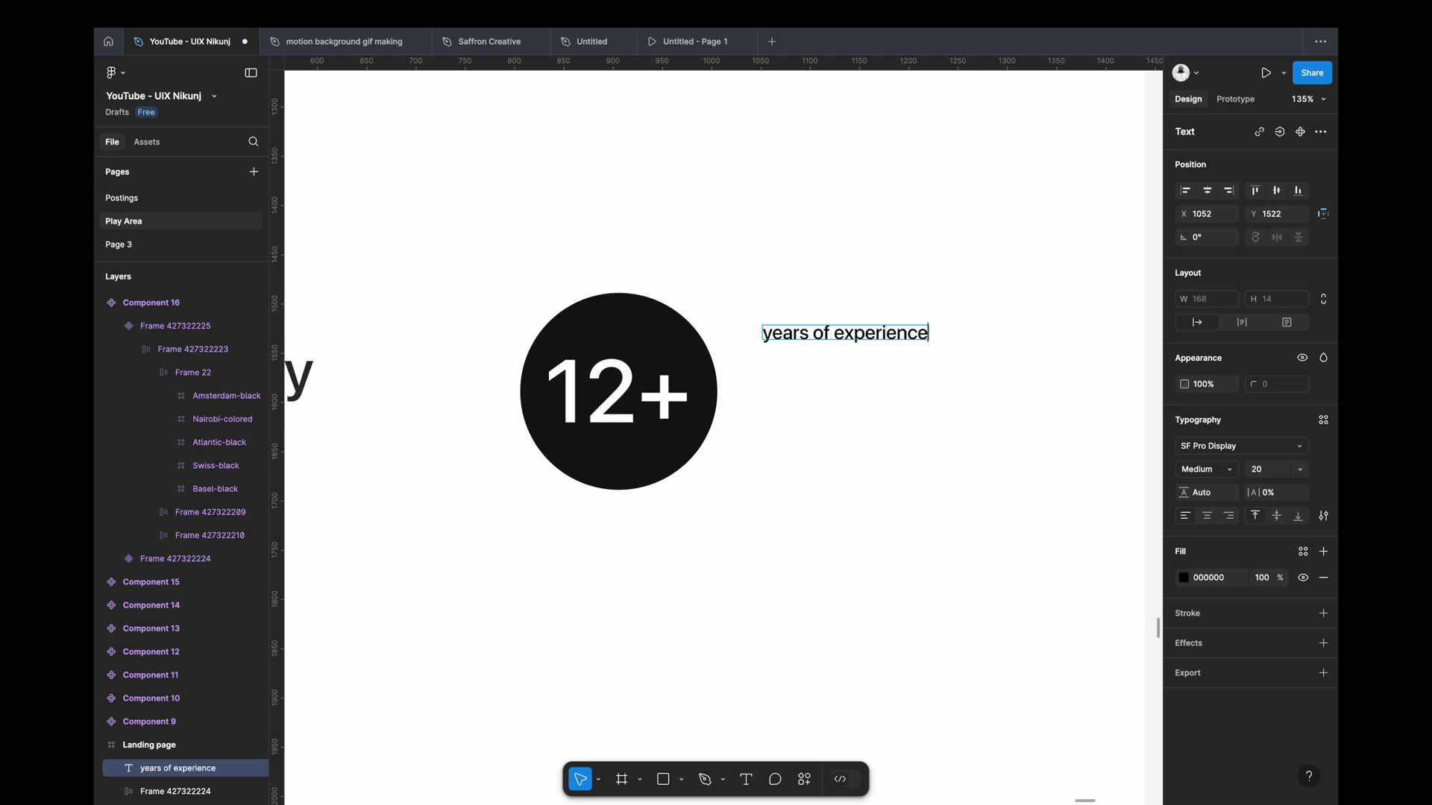
Step: Give the 'years of experience' label a 131313 text colour
{"action": "left_click", "coordinate": [1204, 577]}
{"action": "key", "text": "Escape"}
{"action": "left_click", "coordinate": [1224, 581]}
{"action": "type", "text": "131313"}
{"action": "key", "text": "Return"}
{"action": "left_click", "coordinate": [908, 438]}
{"action": "left_click", "coordinate": [843, 340]}
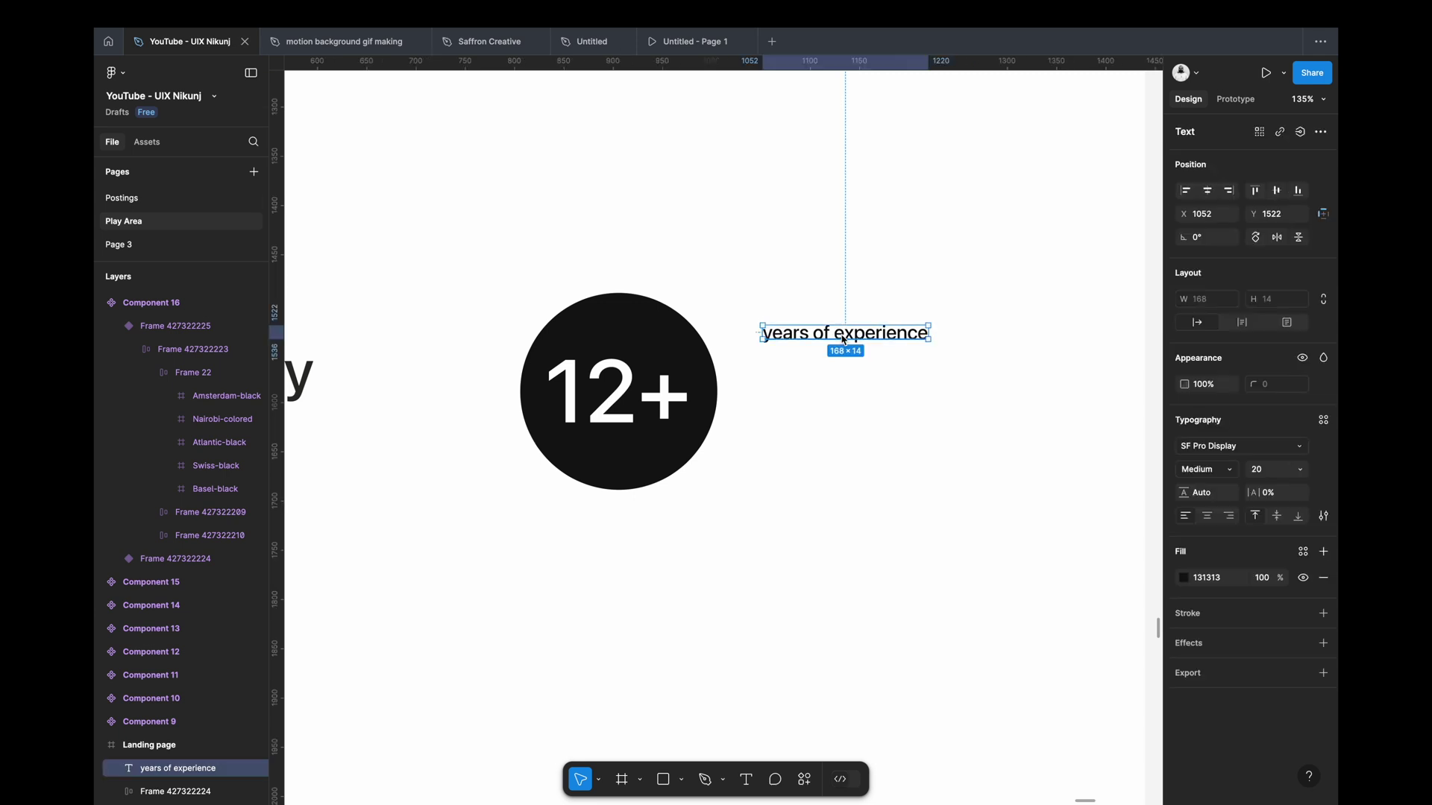
{"action": "left_click", "coordinate": [793, 390]}
Step: Write the paragraph 'We are dedicated to providing outstanding digital and design services'
{"action": "key", "text": "t"}
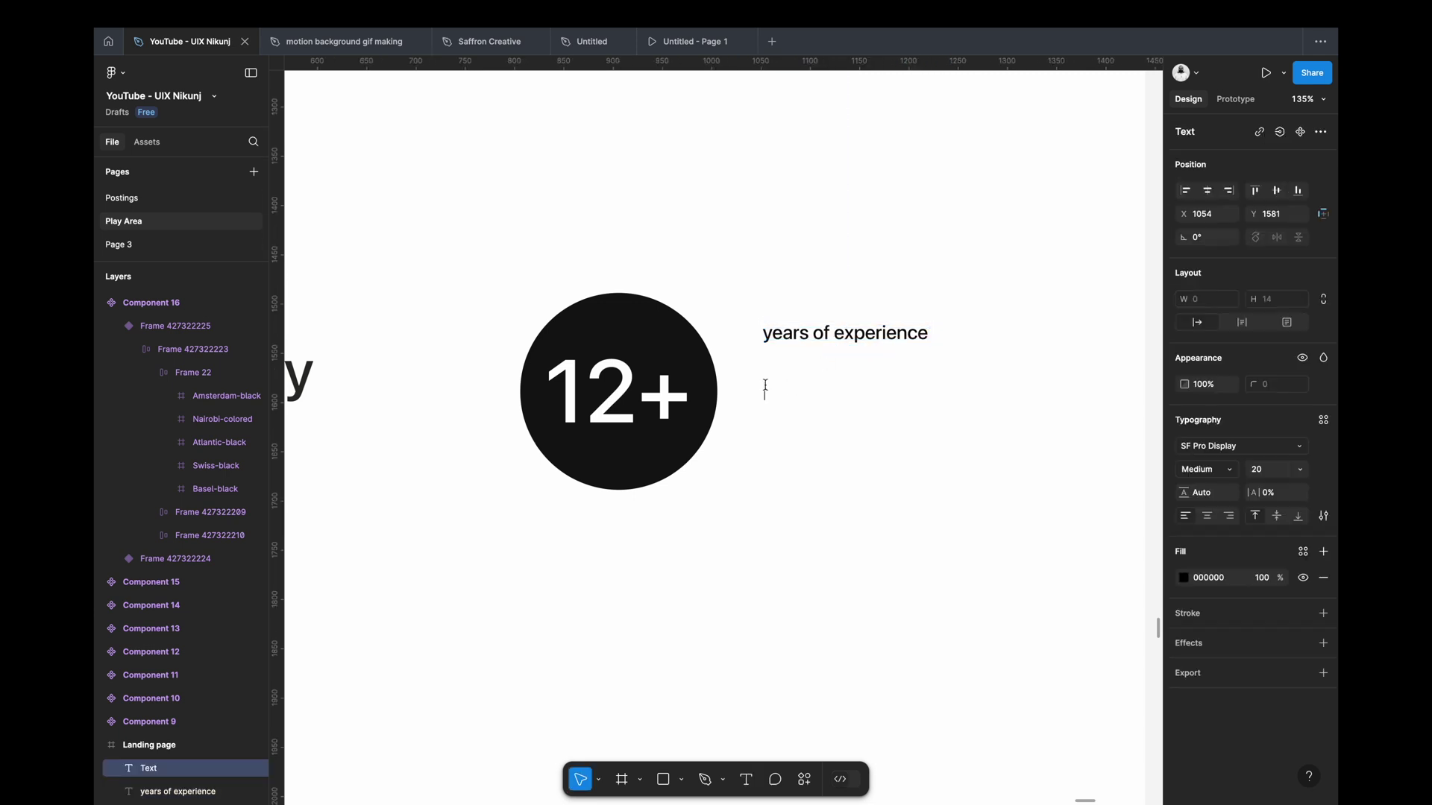
{"action": "scroll", "coordinate": [764, 384], "scroll_direction": "up", "scroll_amount": 5}
{"action": "type", "text": "We are de"}
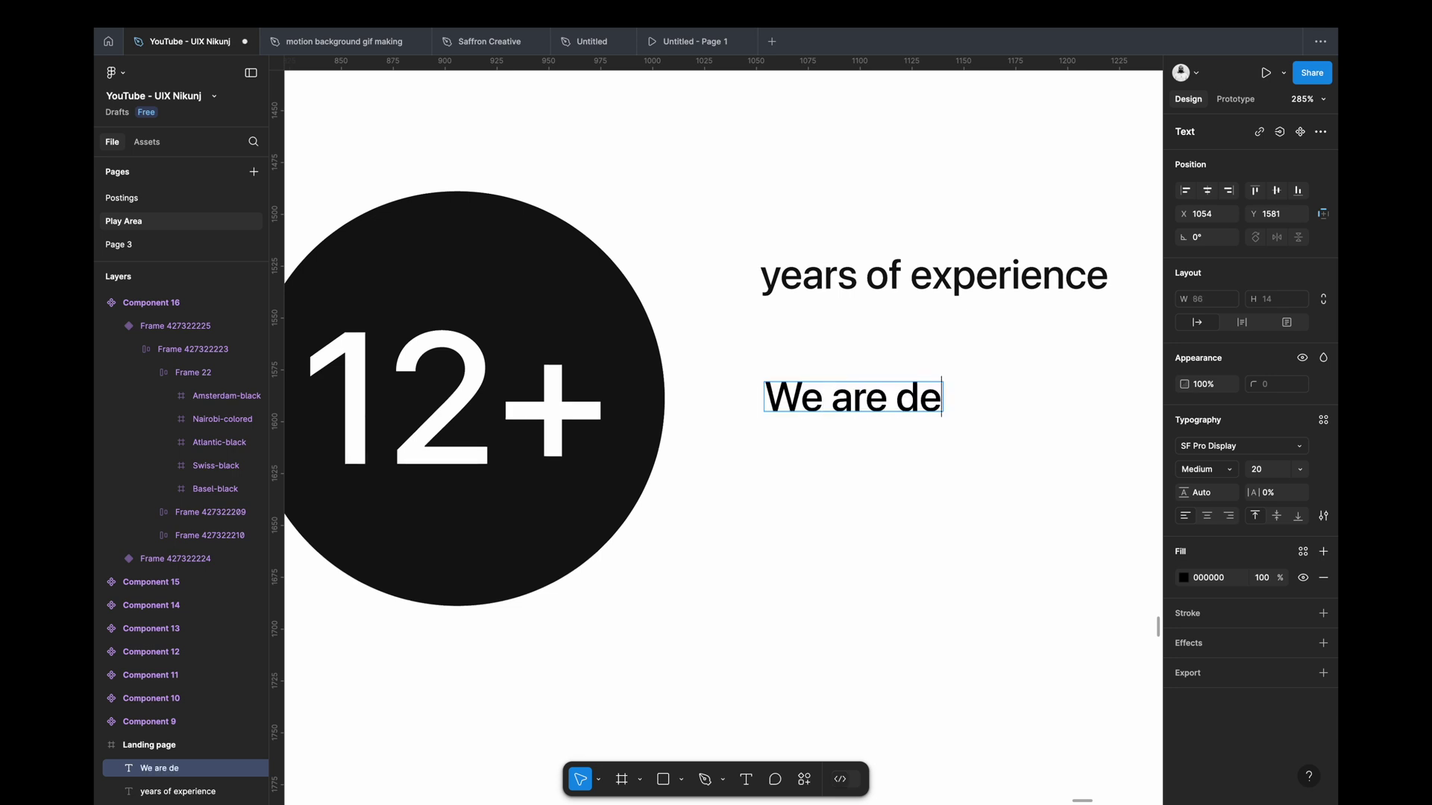
{"action": "type", "text": "dicated to prov"}
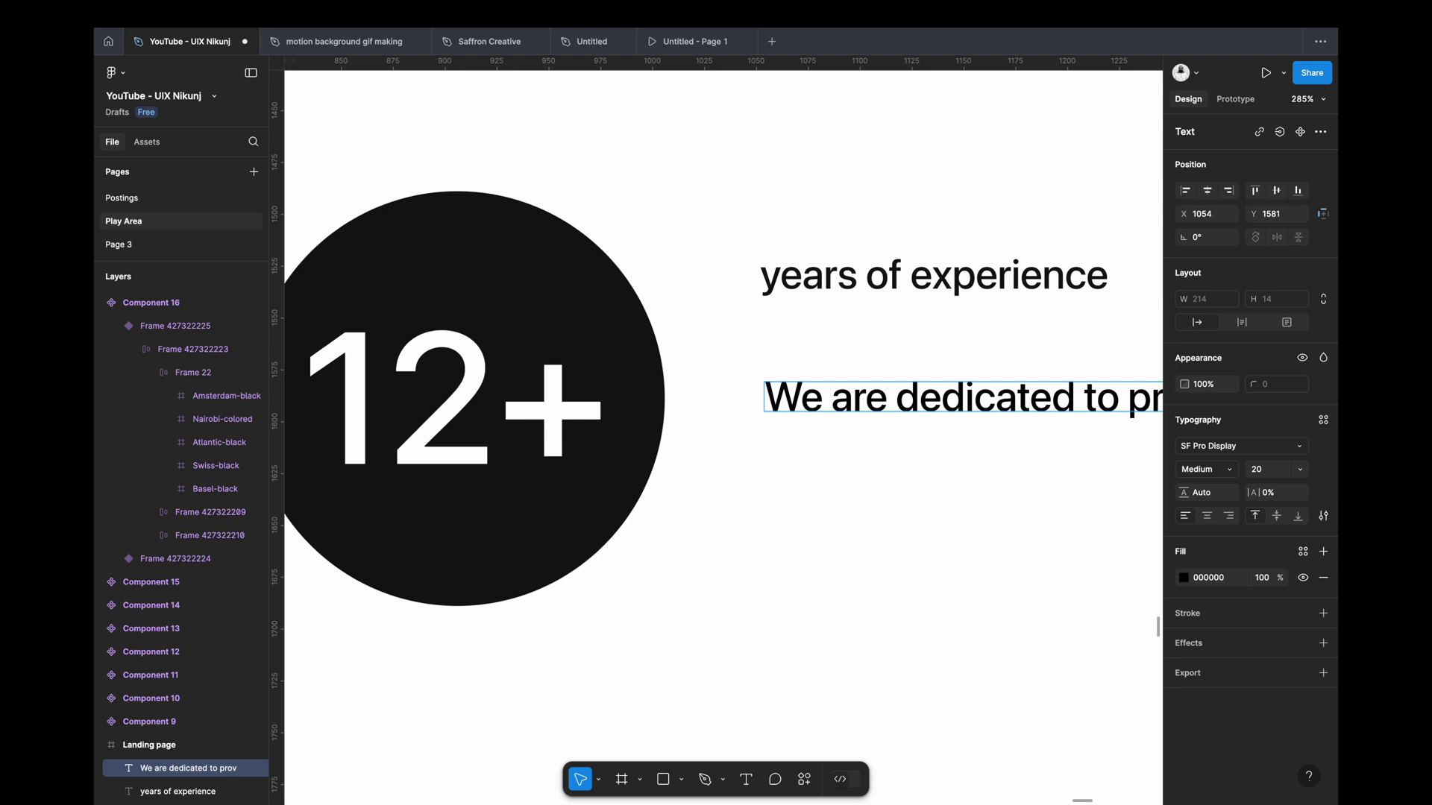
{"action": "type", "text": "iding"}
{"action": "scroll", "coordinate": [677, 357], "scroll_direction": "down", "scroll_amount": 3, "text": "ctrl"}
{"action": "key", "text": "Return"}
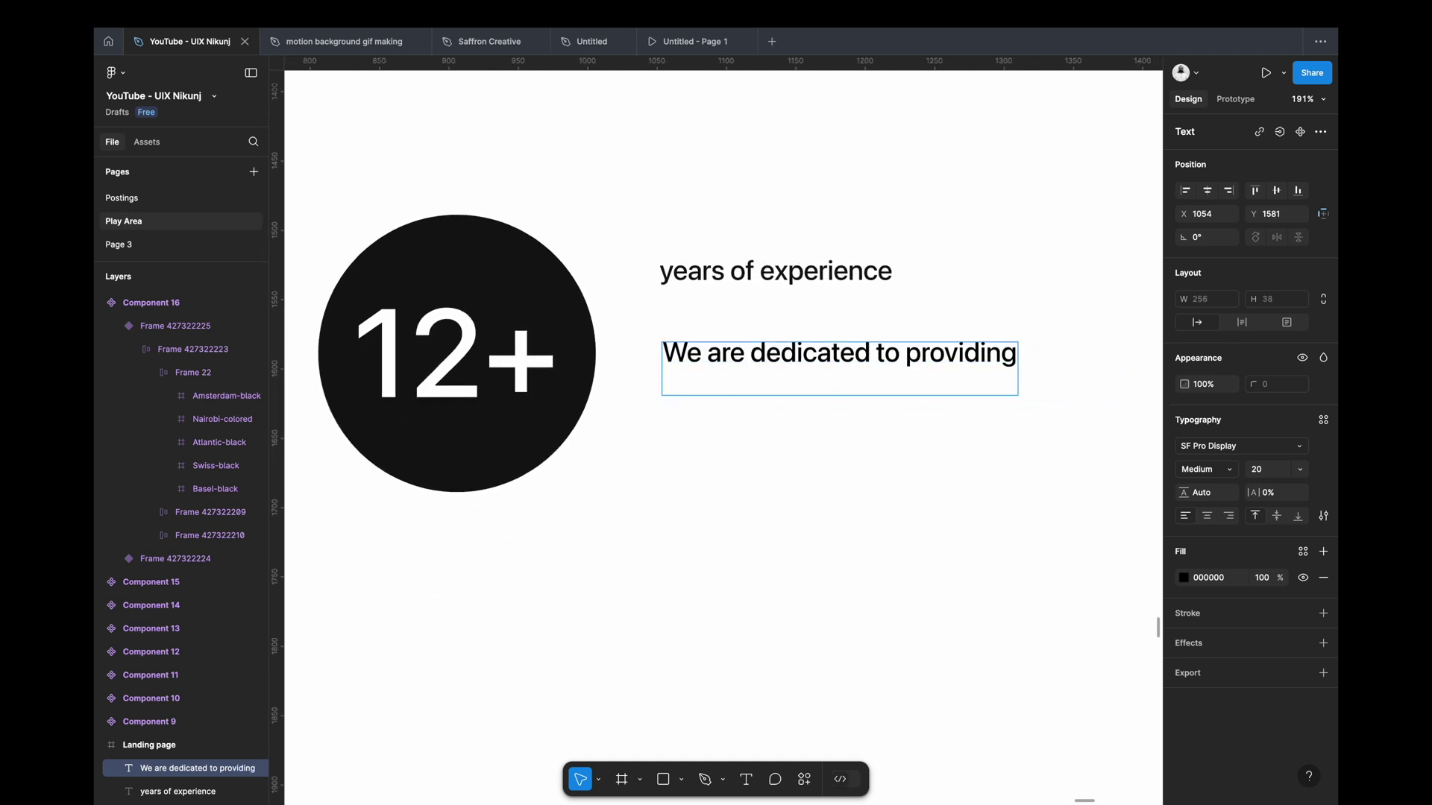
{"action": "type", "text": "outstad"}
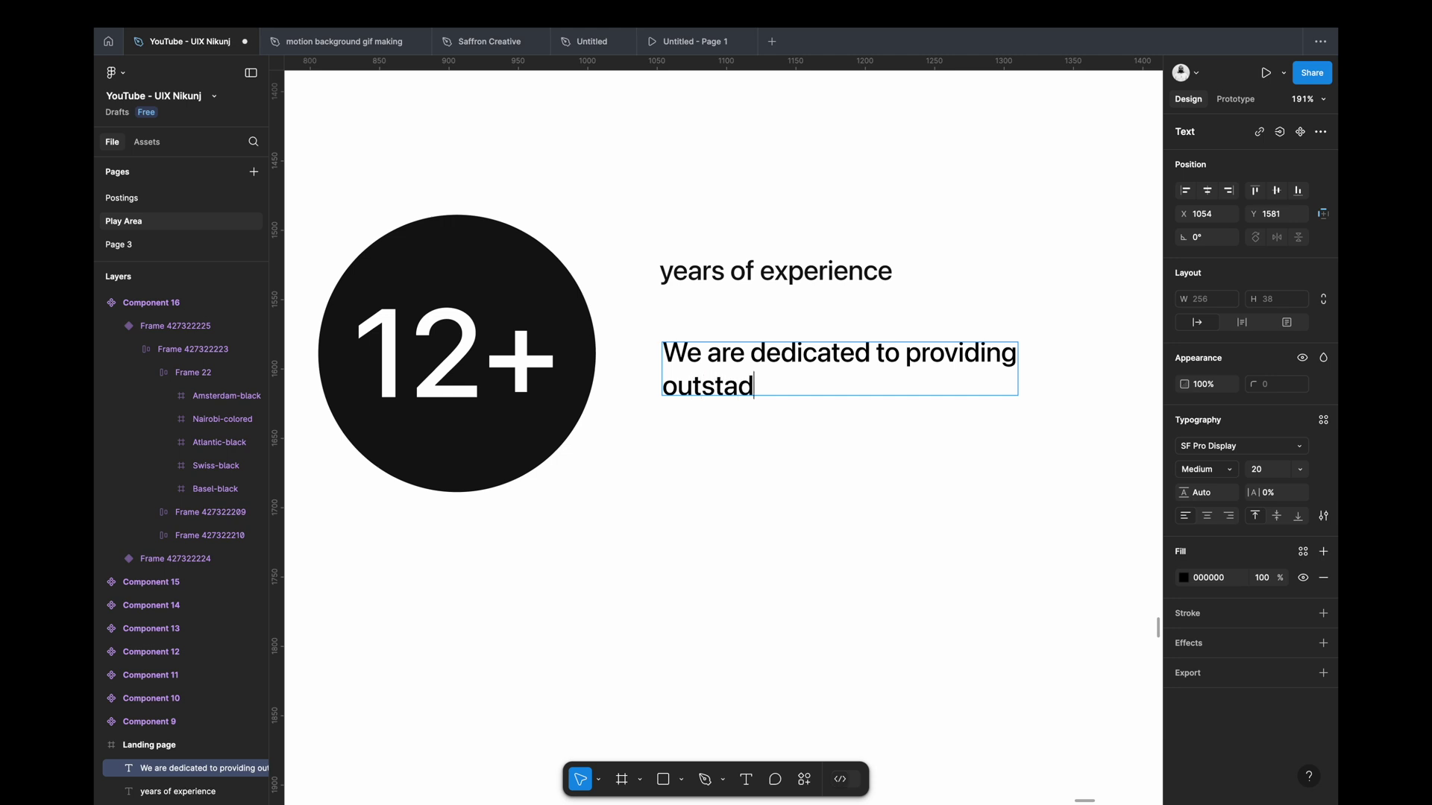
{"action": "key", "text": "BackSpace"}
{"action": "type", "text": "nding"}
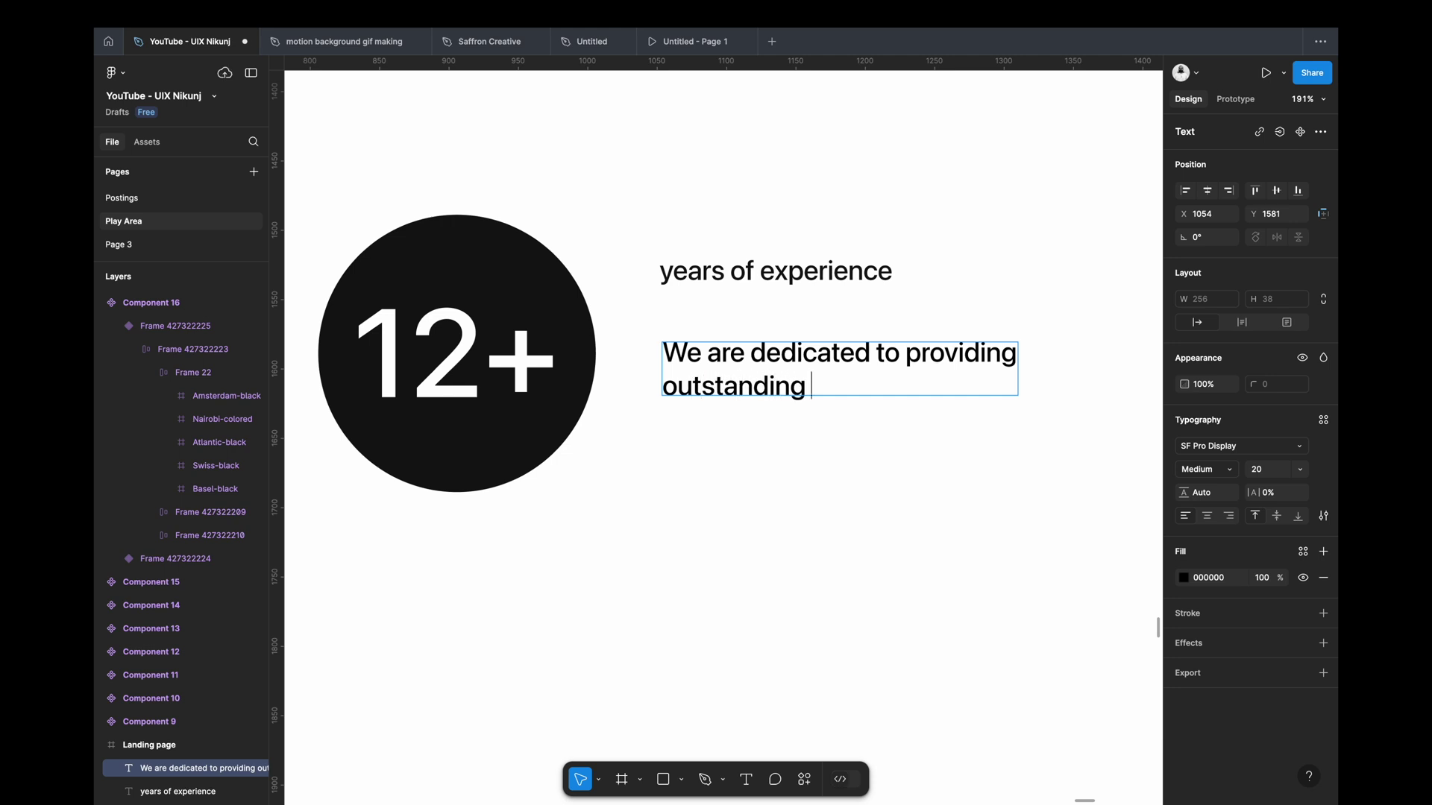
{"action": "type", "text": " di"}
{"action": "type", "text": "gital and design"}
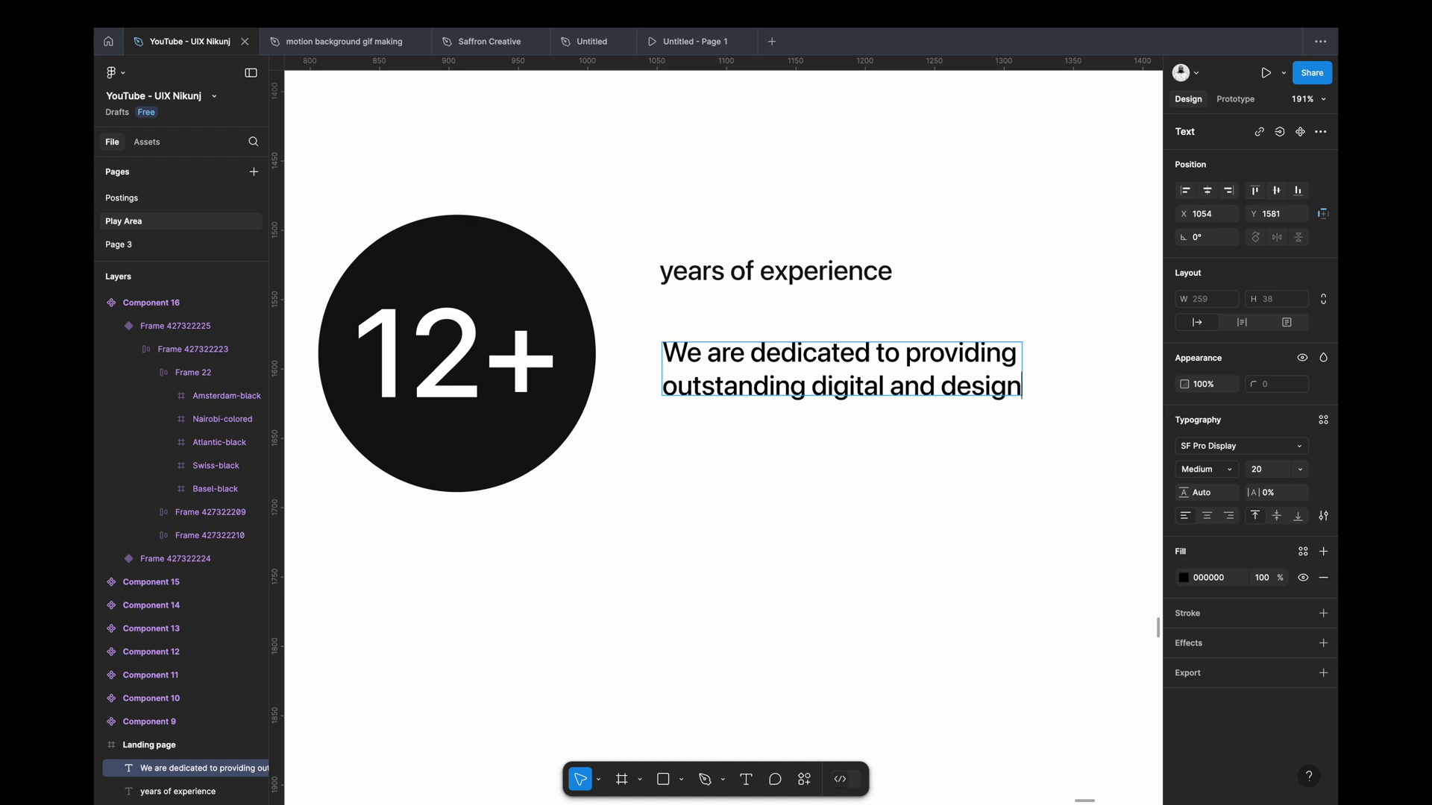
{"action": "type", "text": " ser"}
{"action": "type", "text": "vices"}
Step: Add the third paragraph line 'meet the functional and aesthetics'
{"action": "key", "text": "Return"}
{"action": "type", "text": "meet "}
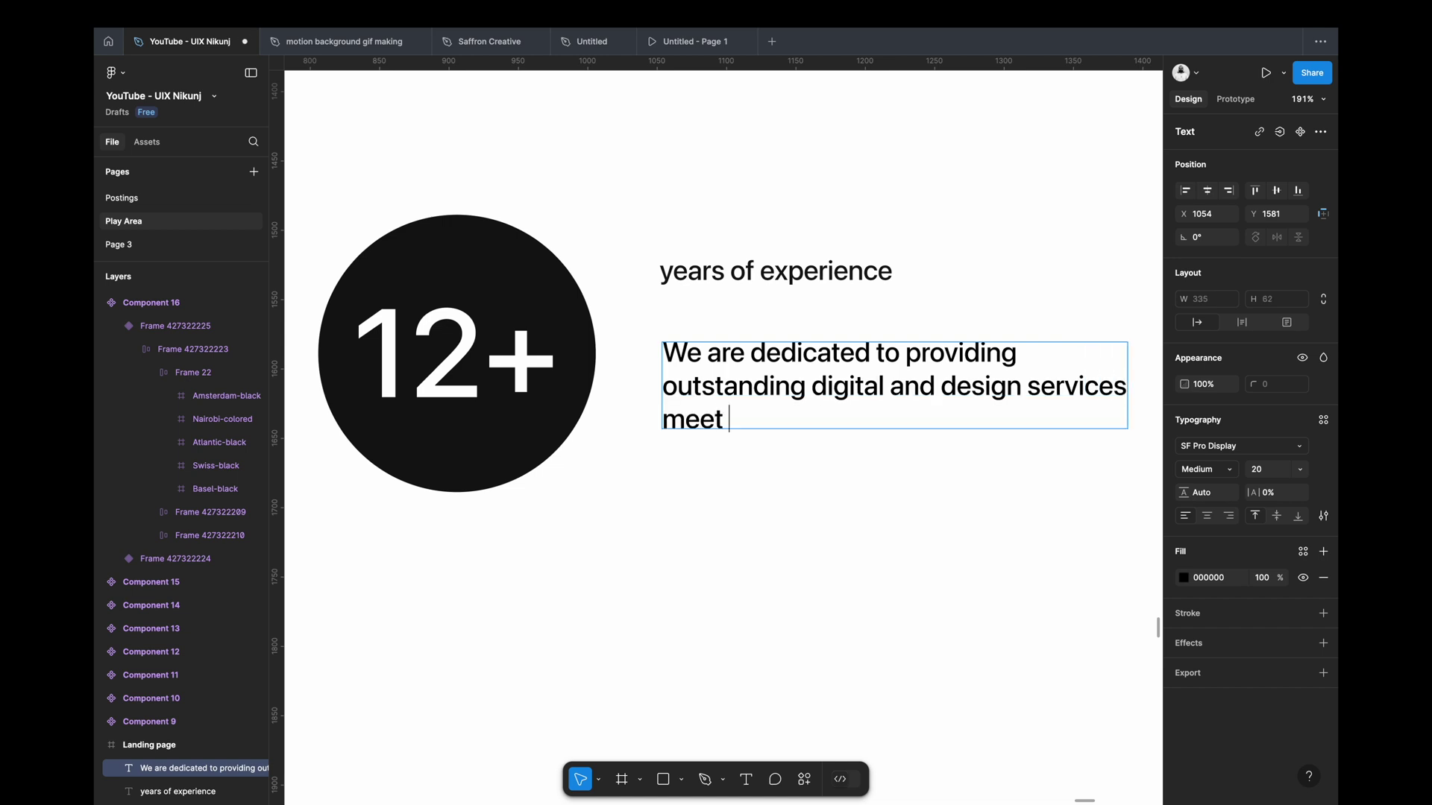
{"action": "type", "text": "the "}
{"action": "type", "text": "functional "}
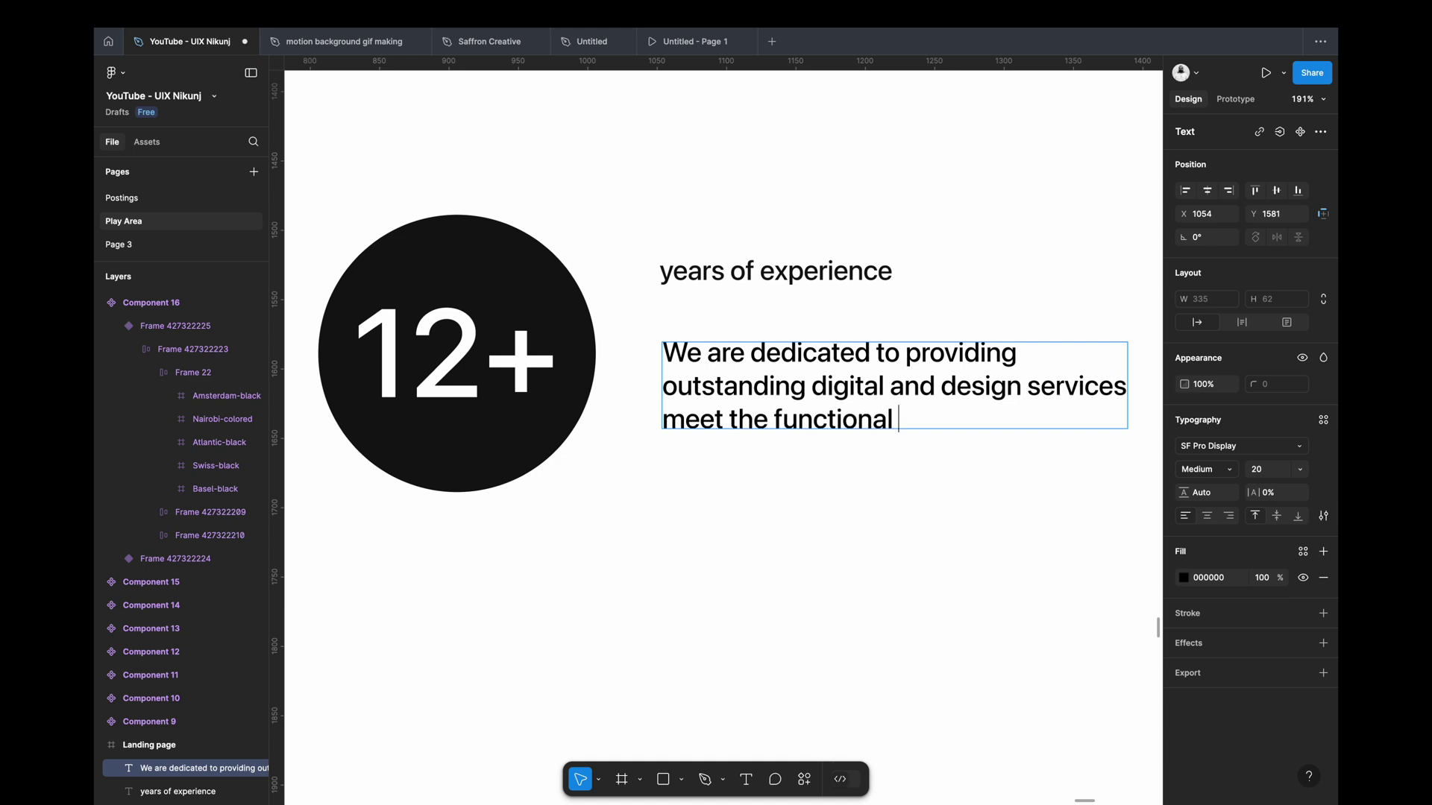
{"action": "type", "text": "and aesth"}
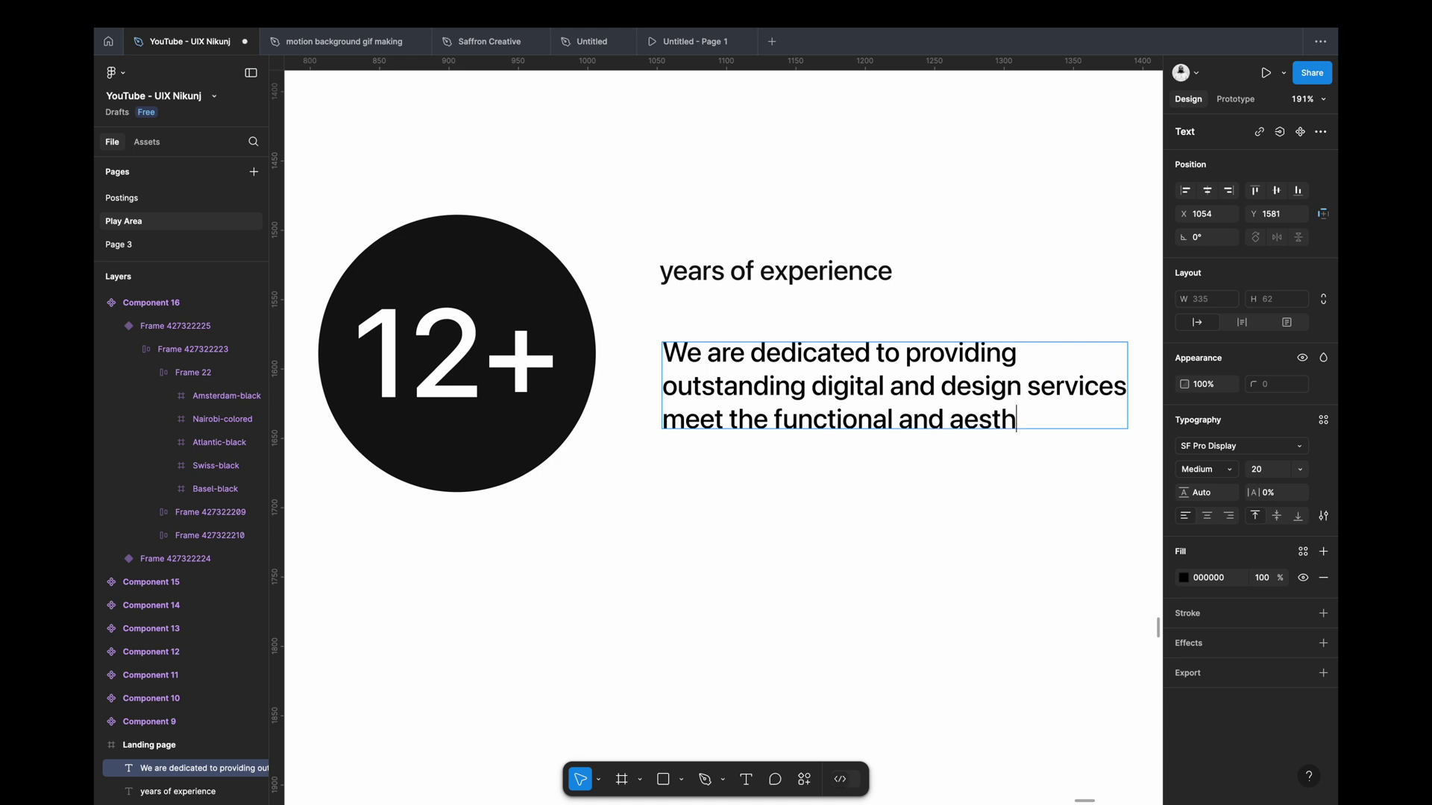
{"action": "type", "text": "etics"}
{"action": "scroll", "coordinate": [674, 344], "scroll_direction": "down", "scroll_amount": 3}
{"action": "scroll", "coordinate": [674, 343], "scroll_direction": "down", "scroll_amount": 1}
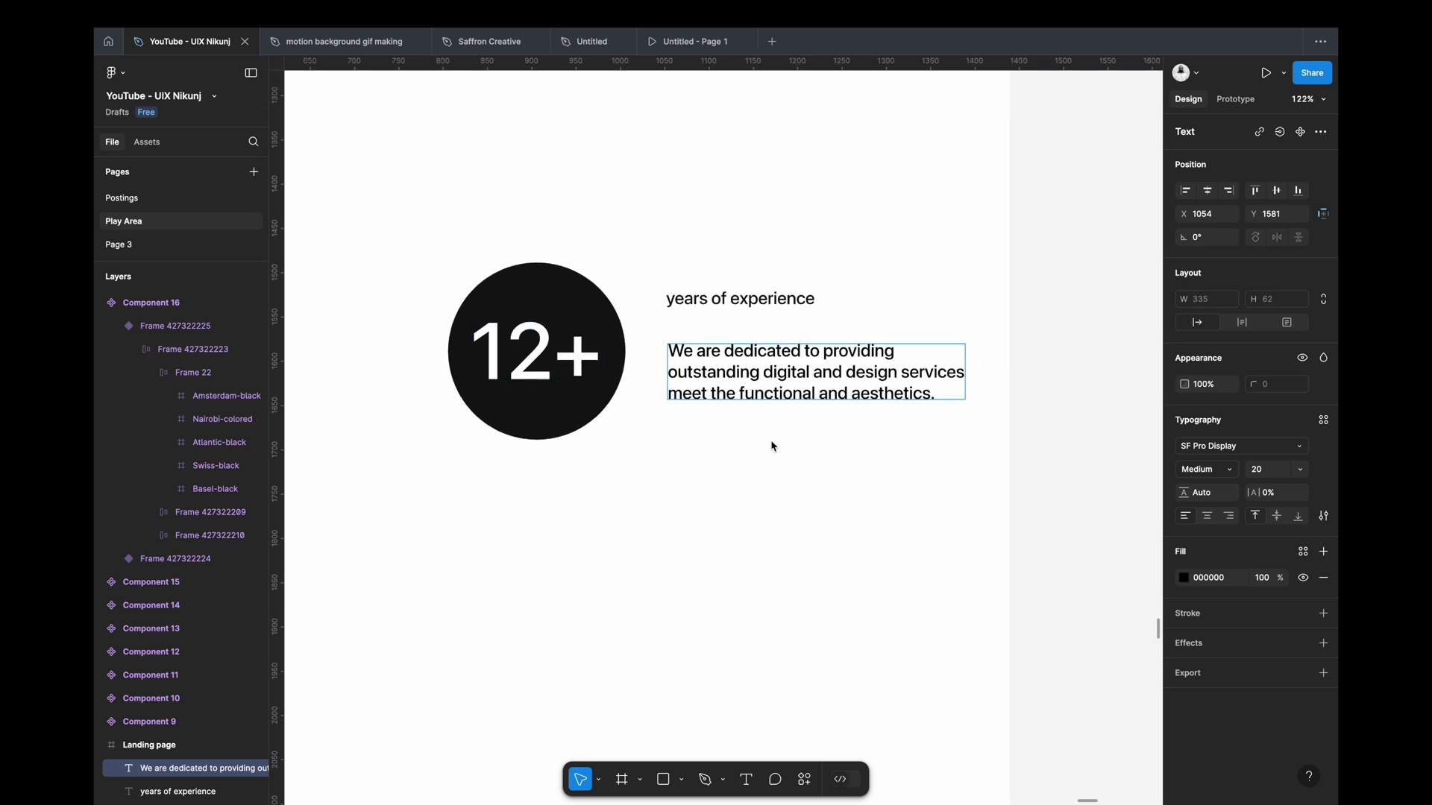
Step: Set the description paragraph to Regular weight with a 131313 fill
{"action": "key", "text": "Escape"}
{"action": "left_click", "coordinate": [1186, 471]}
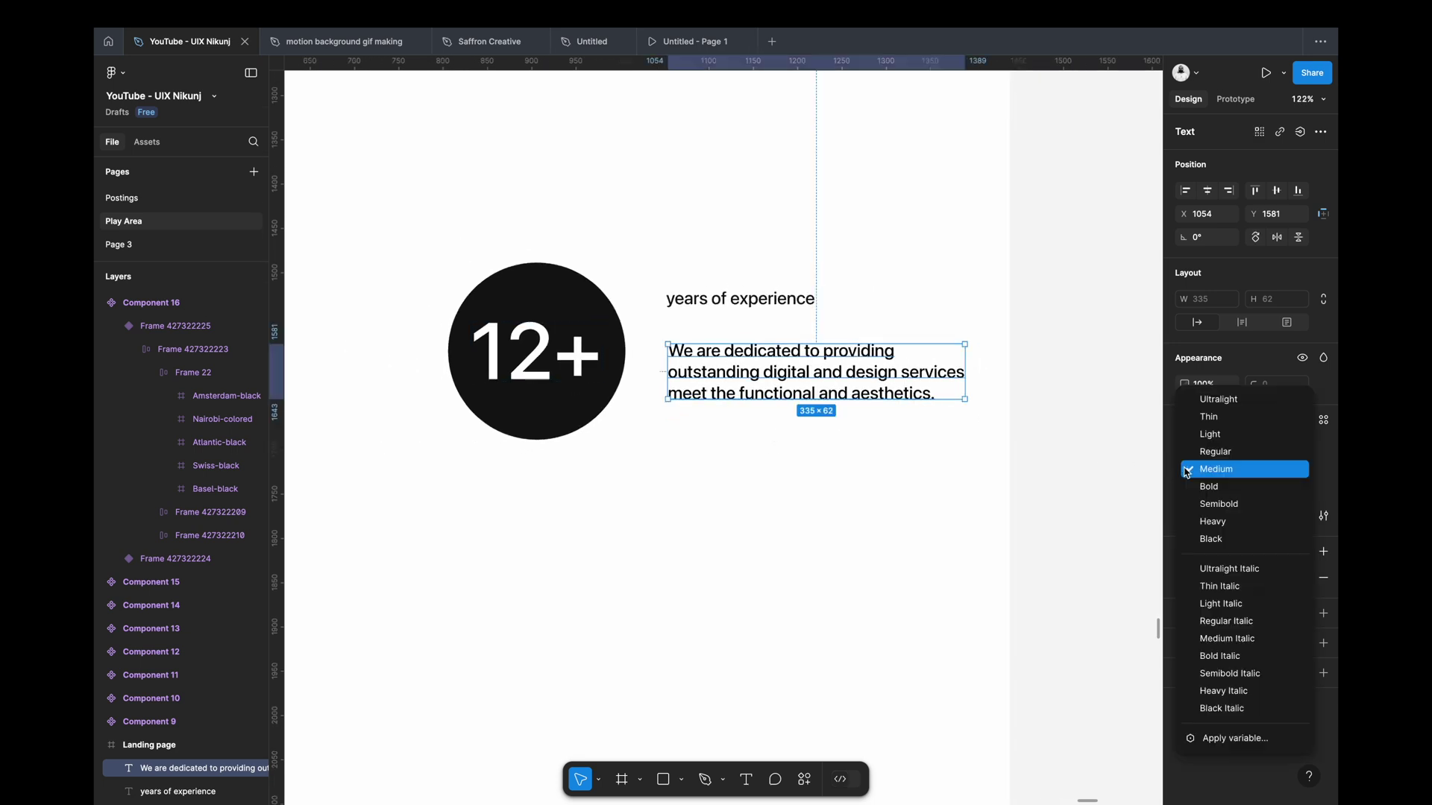
{"action": "left_click", "coordinate": [1198, 452]}
{"action": "left_click", "coordinate": [1208, 578]}
{"action": "type", "text": "13"}
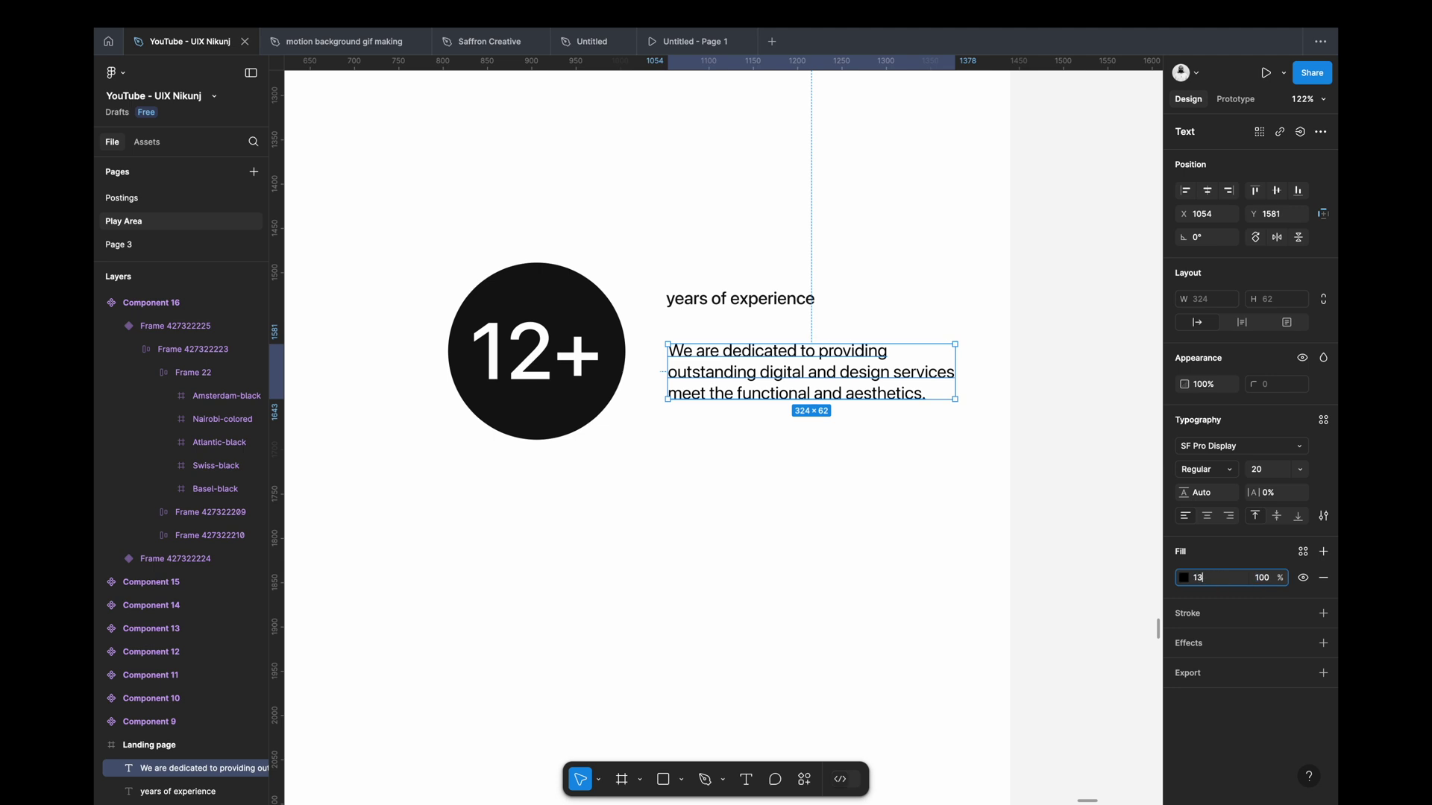
{"action": "left_click", "coordinate": [798, 472]}
Step: Stack the 'years of experience' label and description in an auto layout frame
{"action": "left_click", "coordinate": [805, 373]}
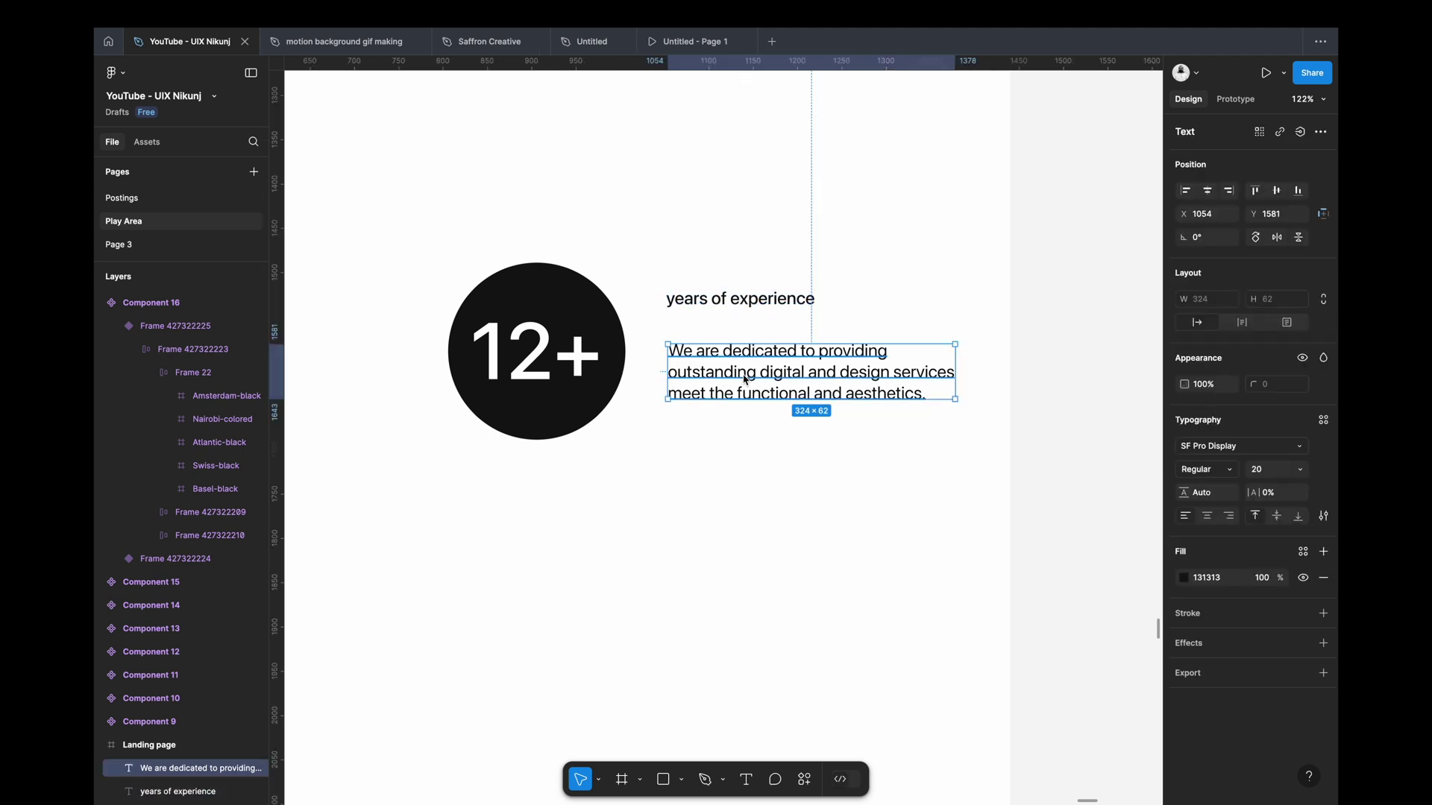
{"action": "left_click", "coordinate": [754, 299]}
{"action": "left_click", "coordinate": [770, 377], "text": "shift"}
{"action": "key", "text": "shift+a"}
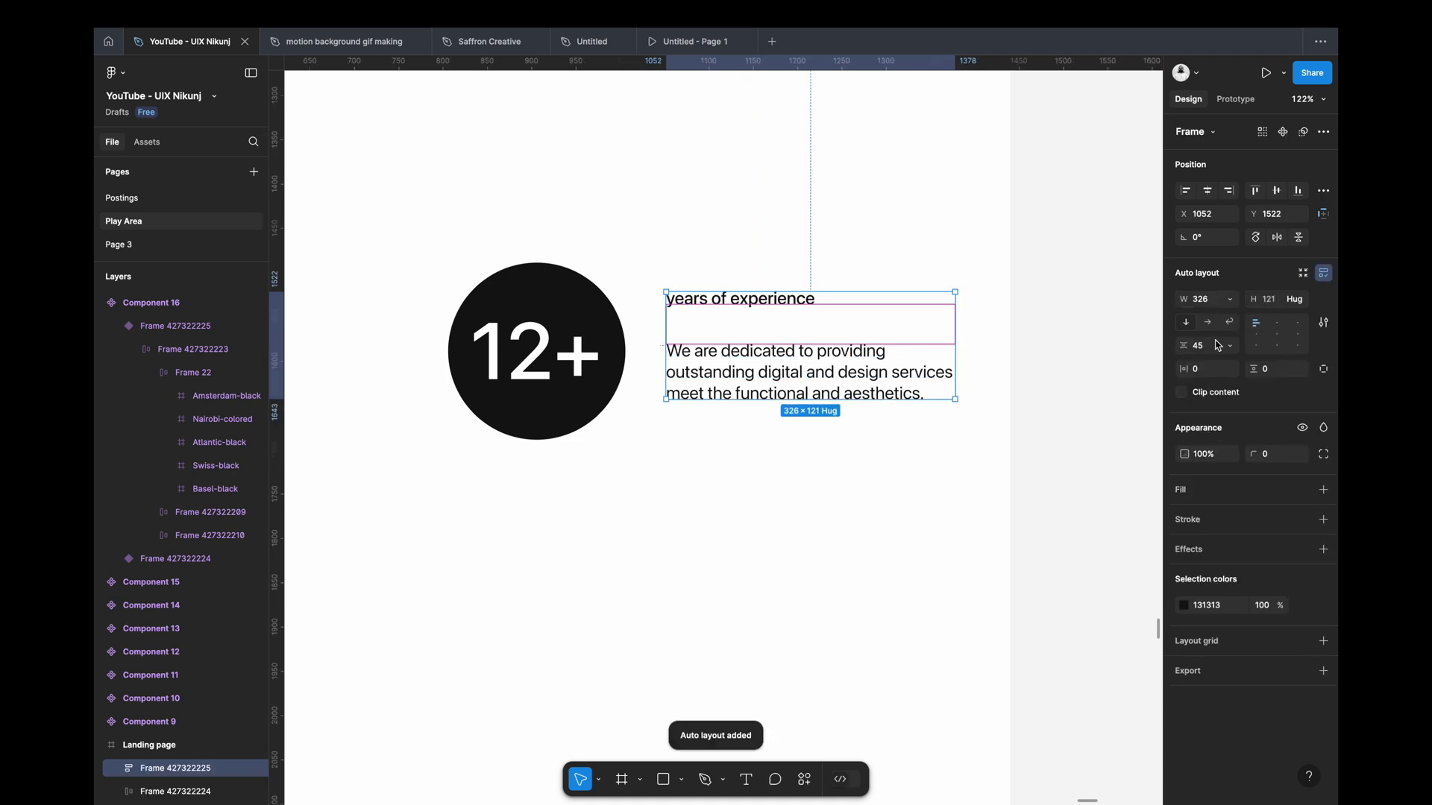
Step: Wrap the 12+ circle and the text stack together in auto layout
{"action": "left_click", "coordinate": [674, 495]}
{"action": "scroll", "coordinate": [673, 494], "scroll_direction": "down", "scroll_amount": 5}
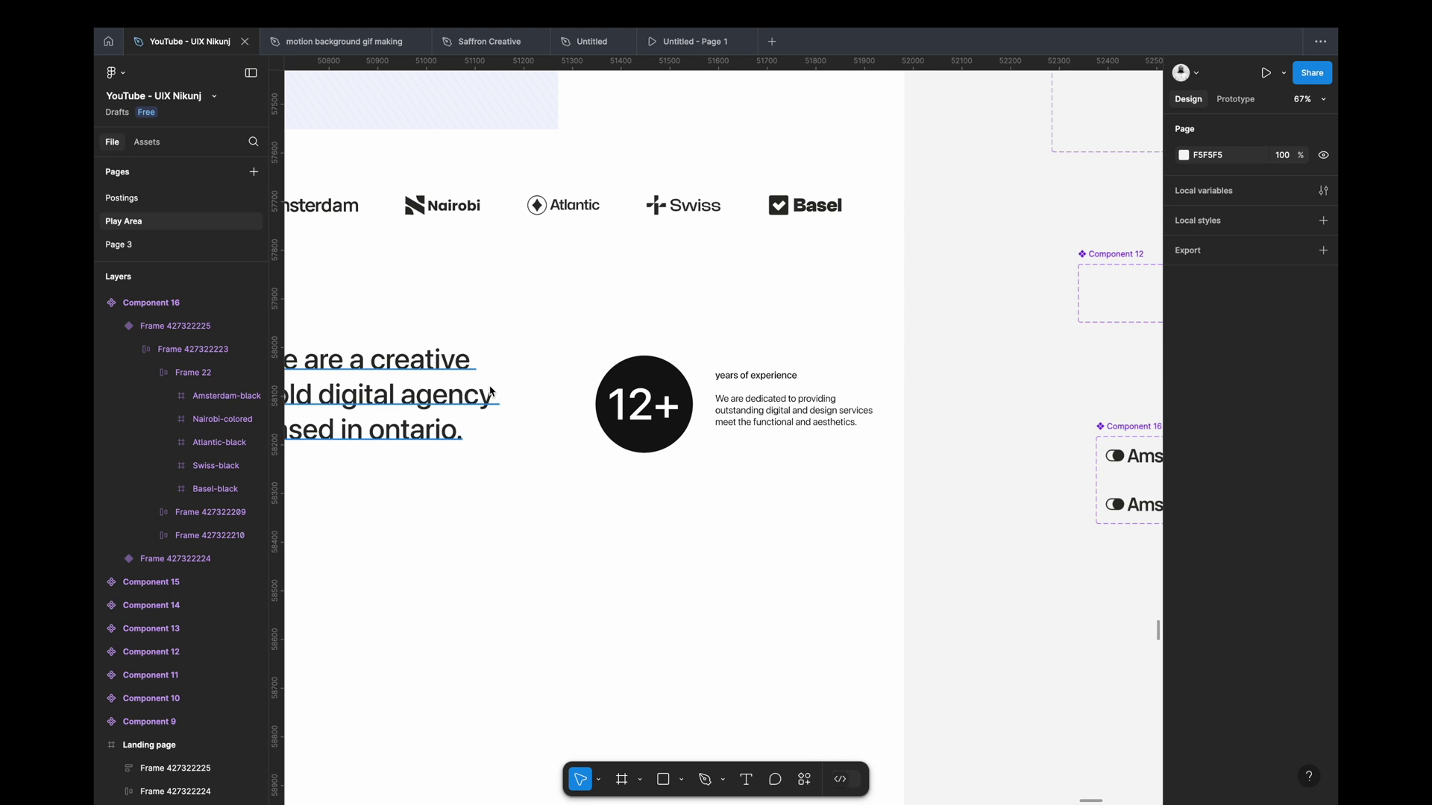
{"action": "left_click", "coordinate": [388, 396]}
{"action": "left_click", "coordinate": [643, 404]}
{"action": "left_click", "coordinate": [757, 395], "text": "shift"}
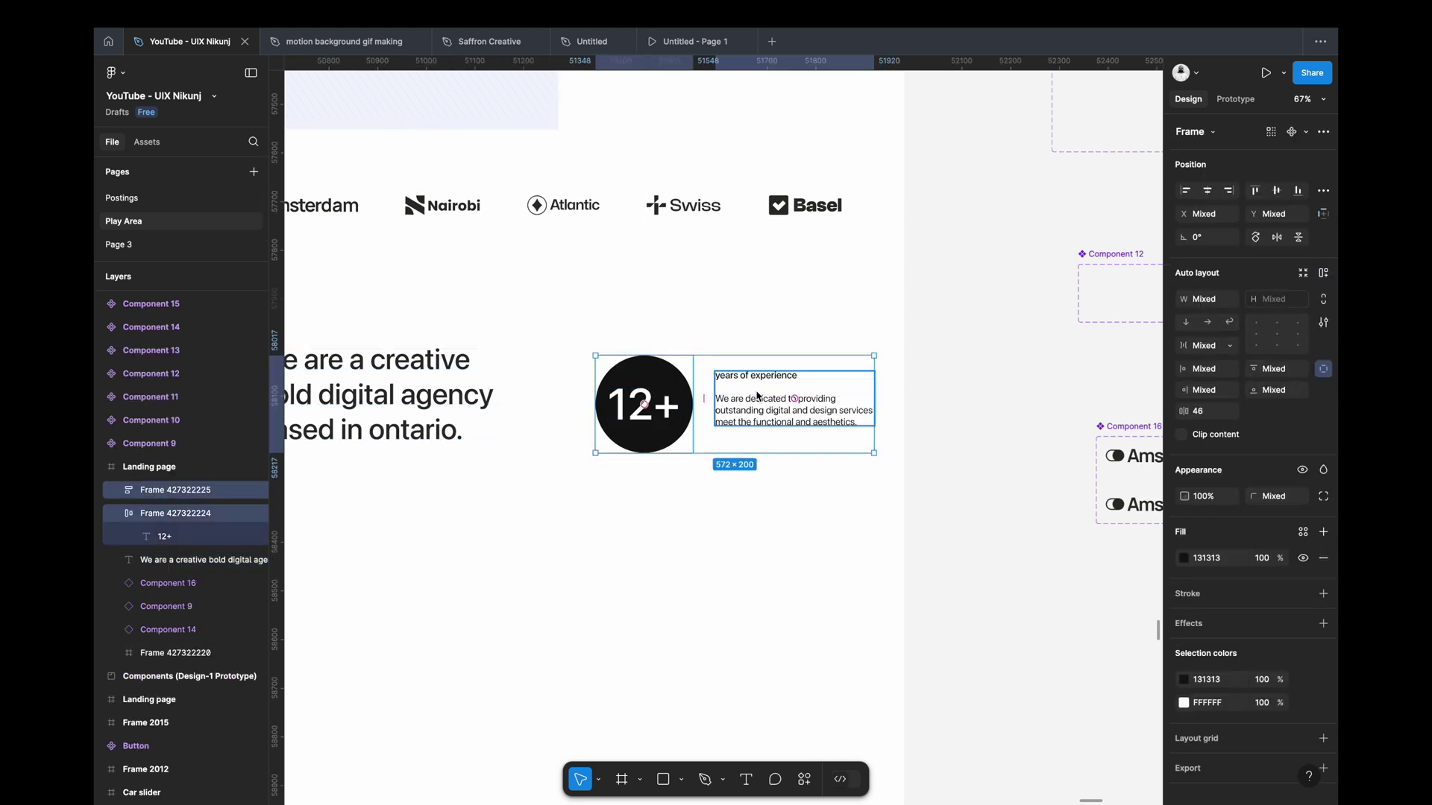
{"action": "key", "text": "shift+a"}
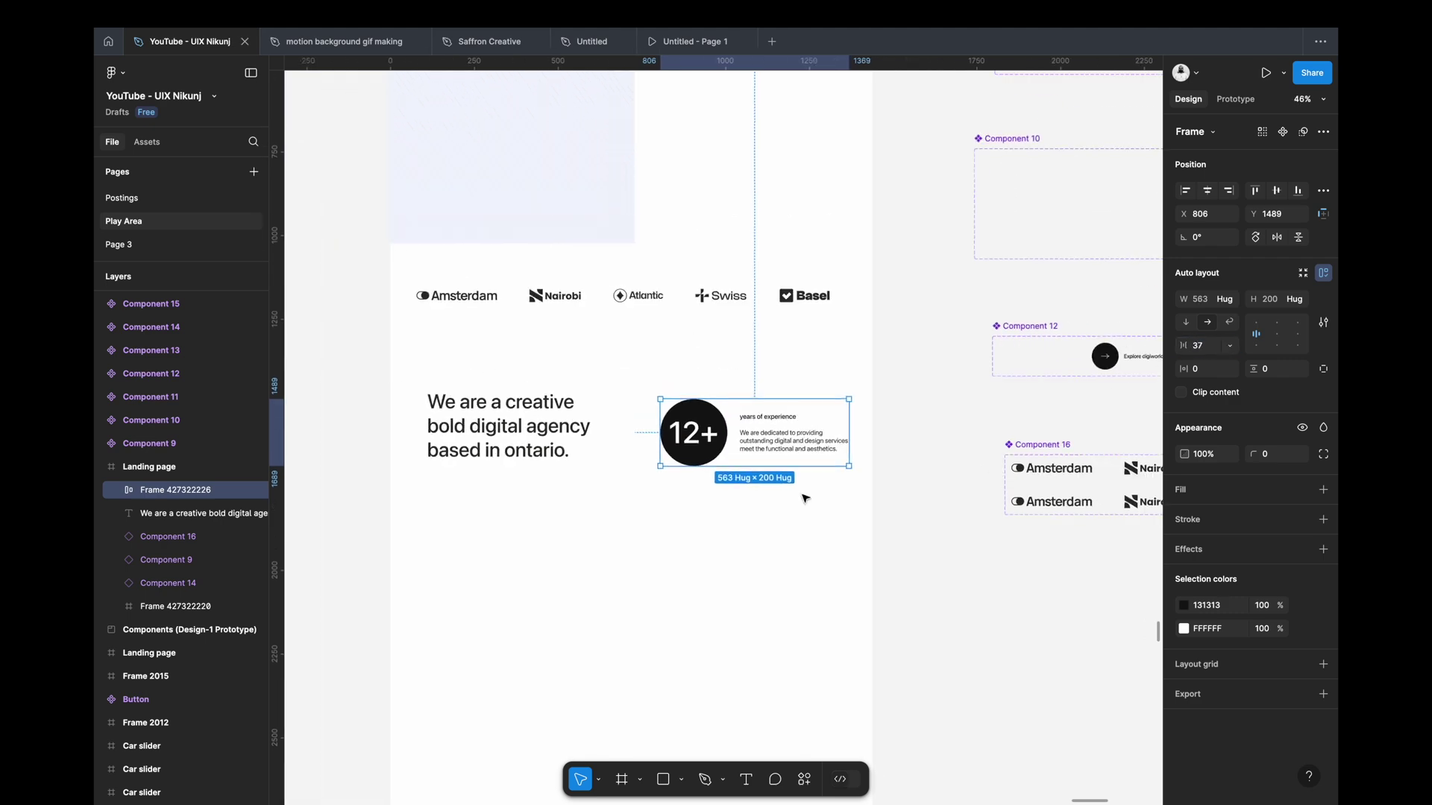
Step: Paste the copied blue pill shape onto the canvas
{"action": "left_click", "coordinate": [543, 478]}
{"action": "right_click", "coordinate": [576, 554]}
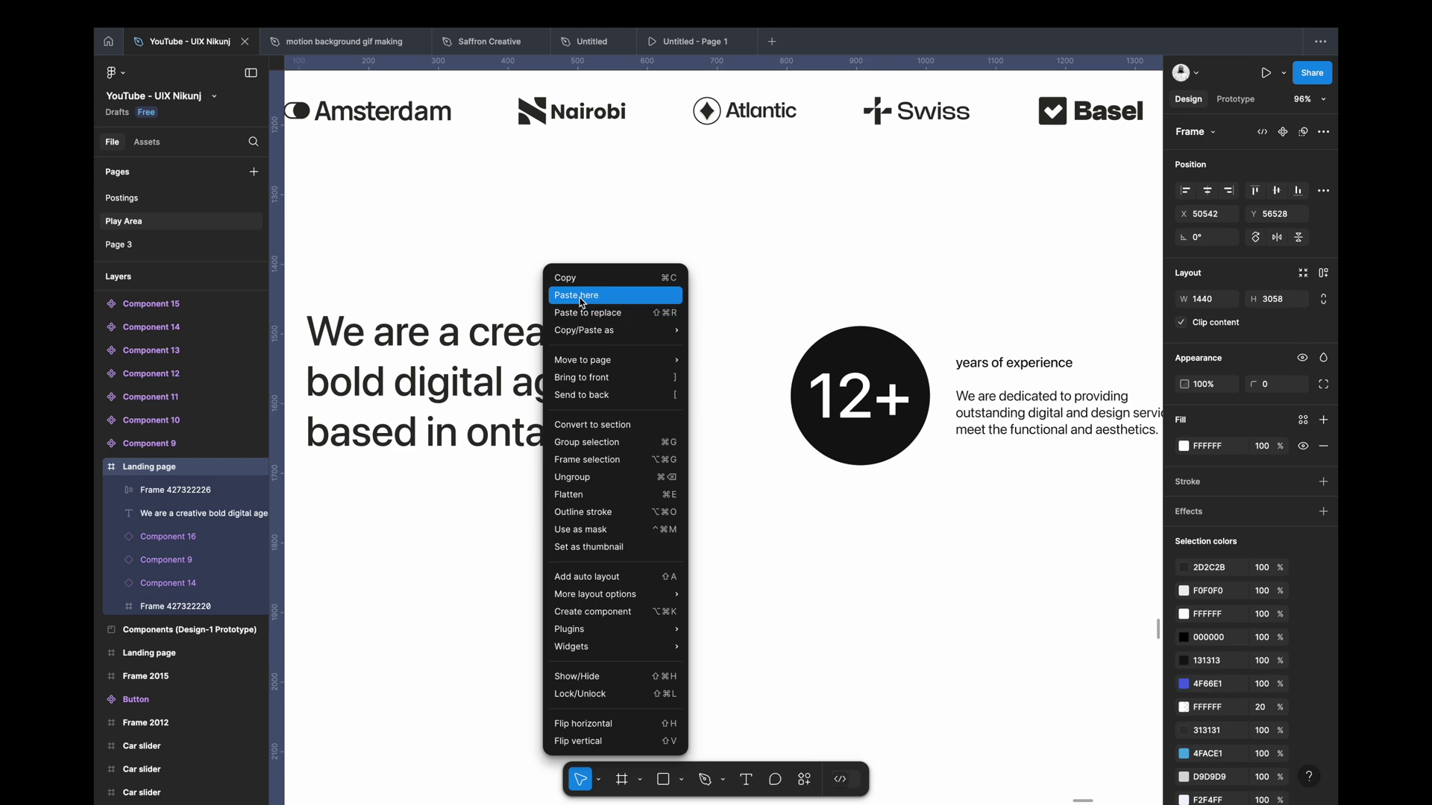
{"action": "left_click", "coordinate": [589, 292]}
Step: Put the headline and 12+ block in one auto layout row with a 75 gap
{"action": "left_click", "coordinate": [539, 403]}
{"action": "left_click", "coordinate": [831, 407], "text": "shift"}
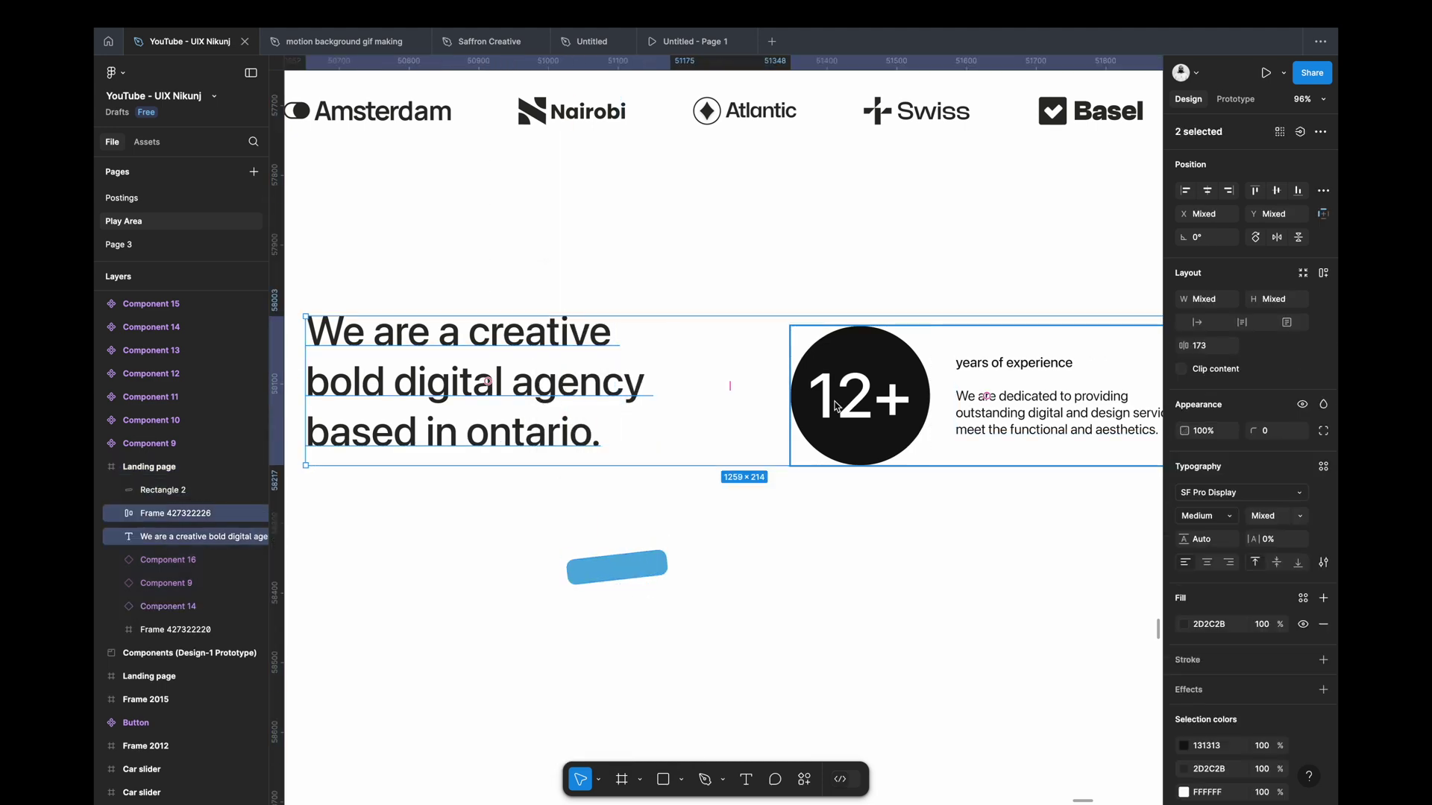
{"action": "key", "text": "shift+a"}
{"action": "scroll", "coordinate": [835, 406], "scroll_direction": "down", "scroll_amount": 3}
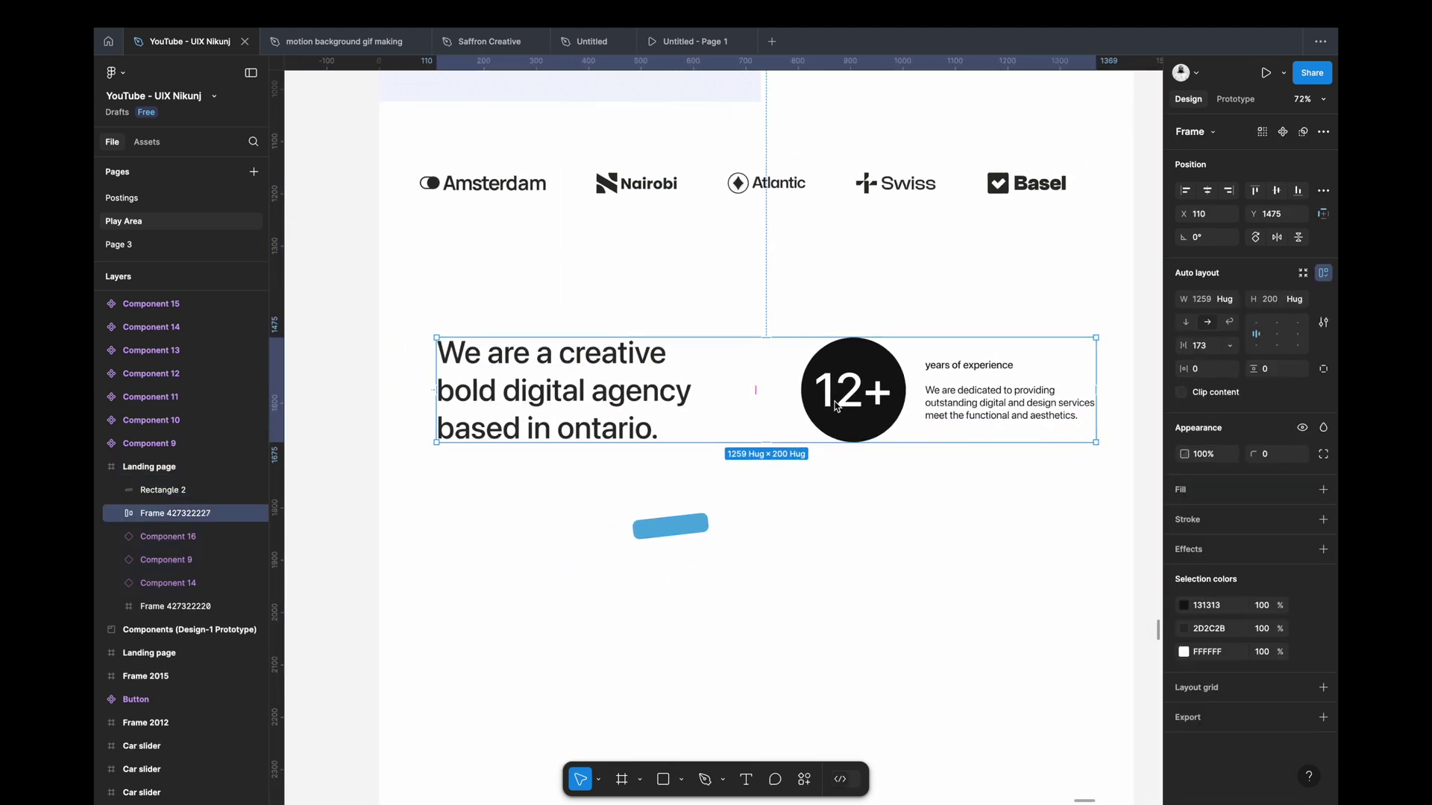
{"action": "scroll", "coordinate": [835, 406], "scroll_direction": "down", "scroll_amount": 5}
{"action": "left_click", "coordinate": [1210, 349]}
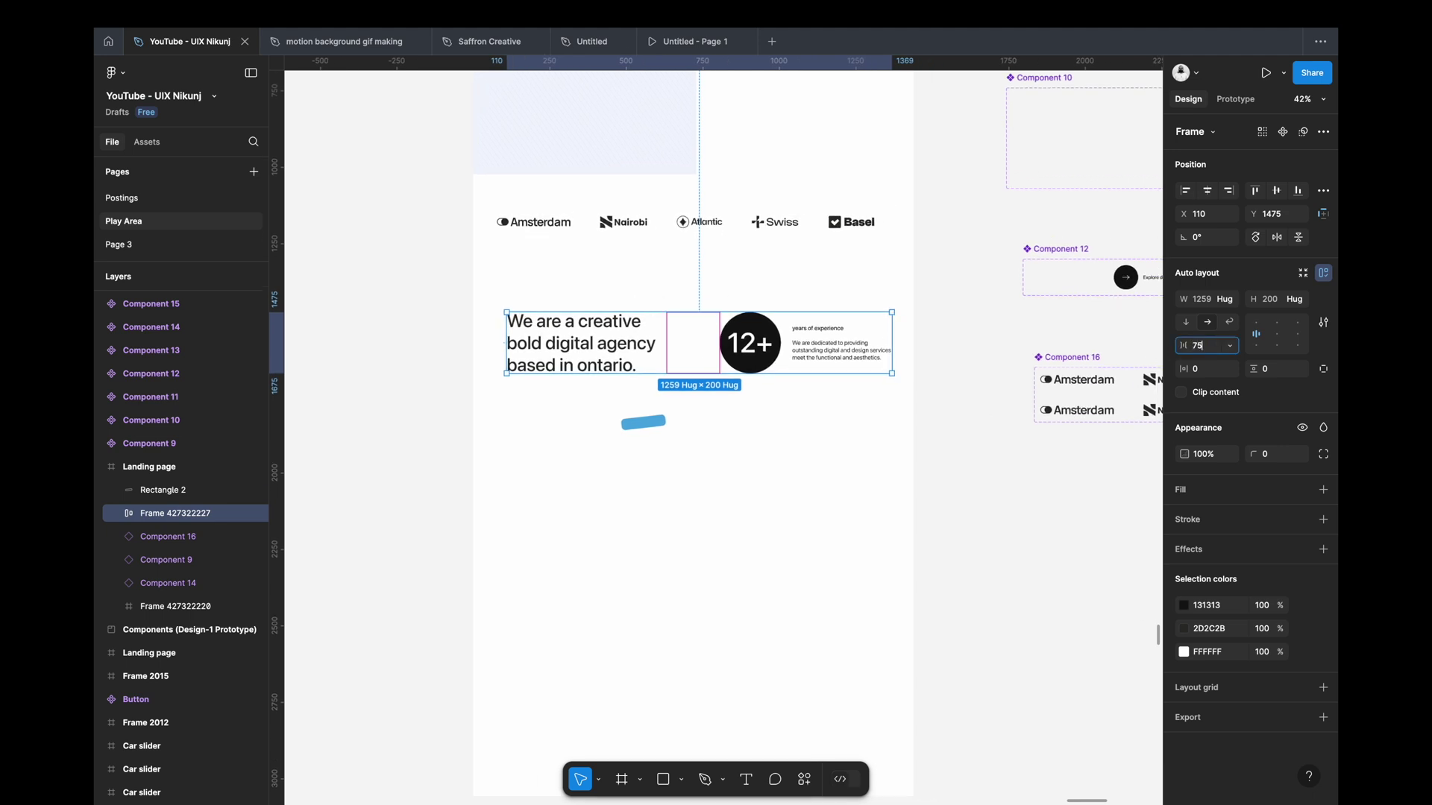
{"action": "type", "text": "75"}
{"action": "key", "text": "Return"}
{"action": "left_click", "coordinate": [773, 433]}
{"action": "left_click", "coordinate": [813, 361]}
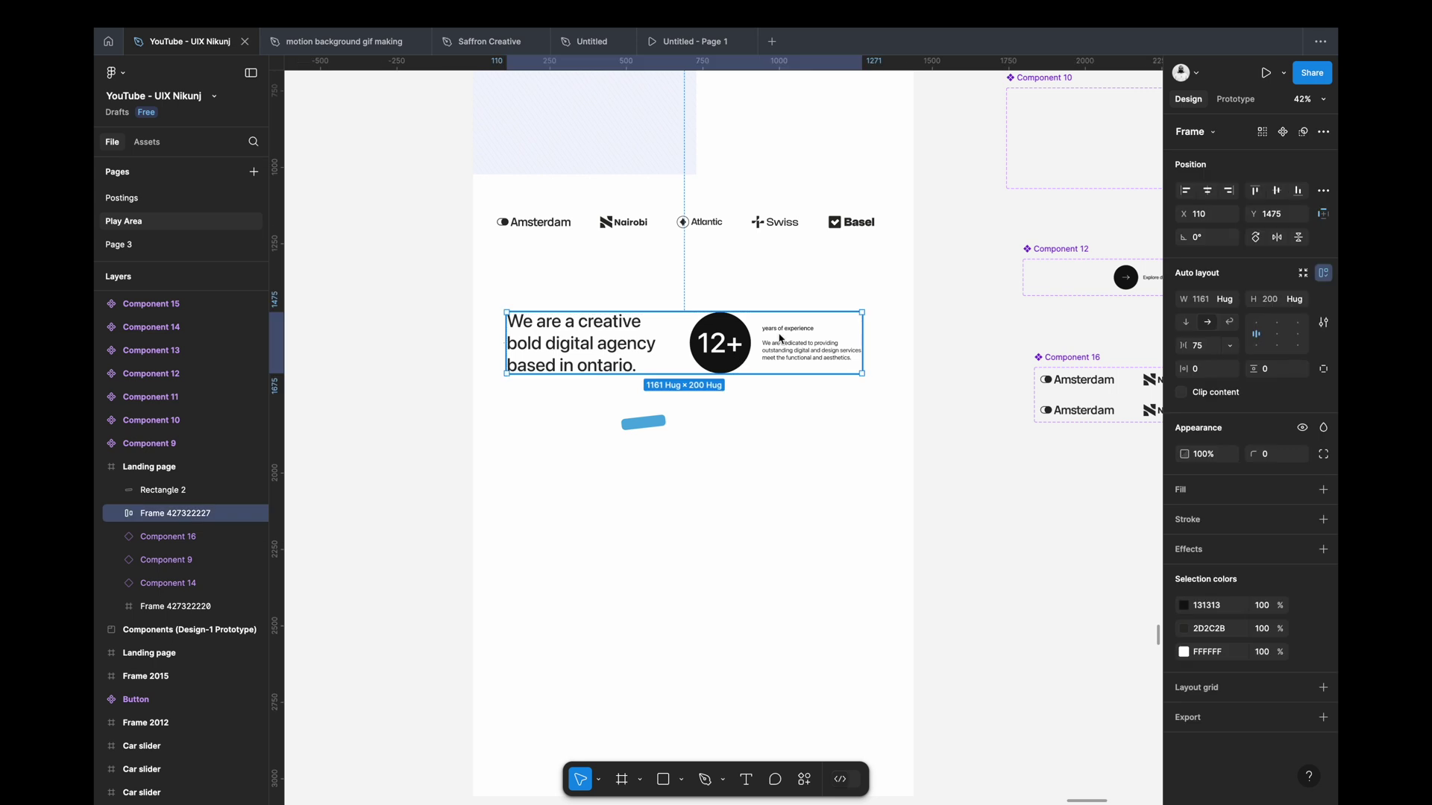
{"action": "left_click", "coordinate": [731, 429]}
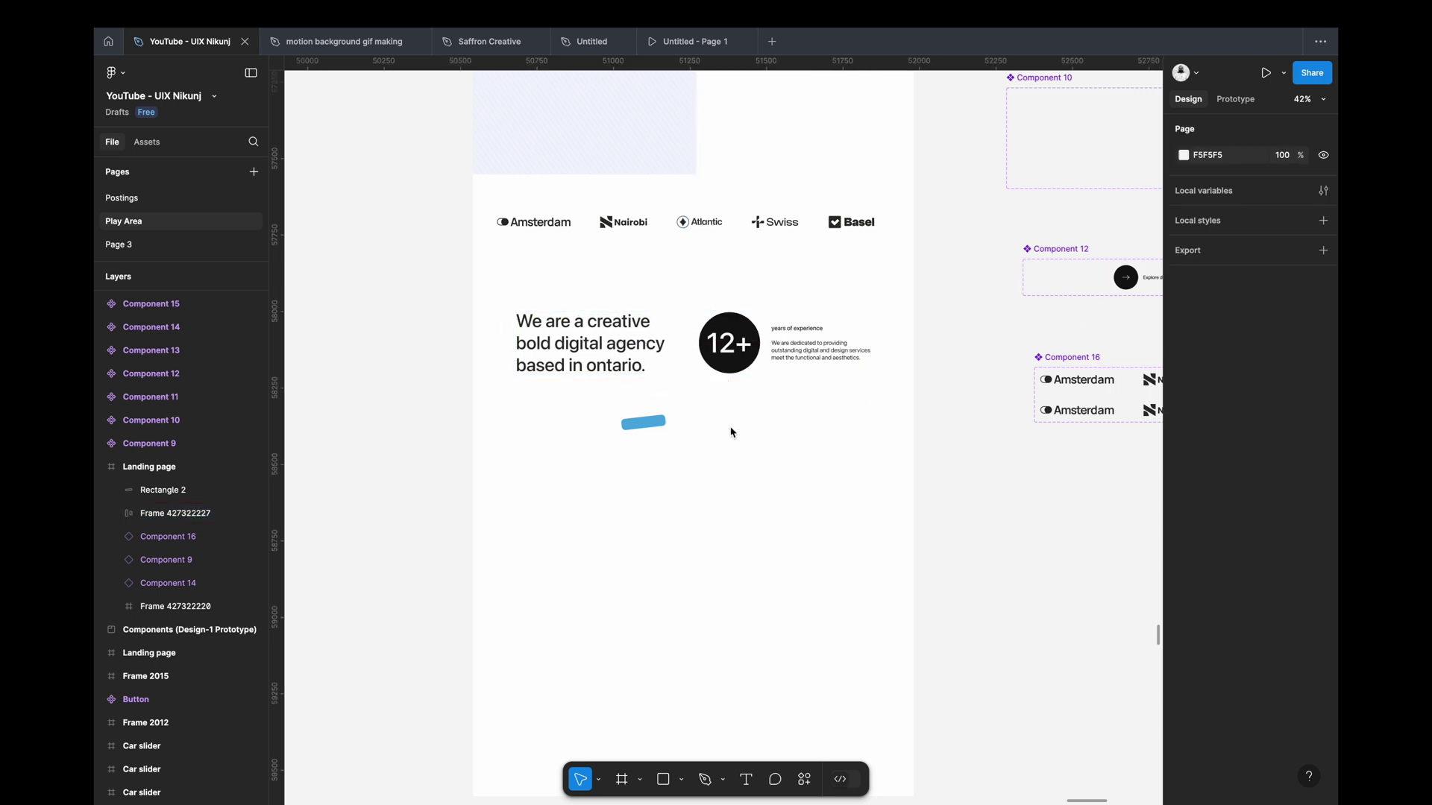
Step: Restore the deleted blue pill and set it to ignore auto layout
{"action": "scroll", "coordinate": [655, 418], "scroll_direction": "up", "scroll_amount": 4}
{"action": "left_click", "coordinate": [654, 419]}
{"action": "key", "text": "Delete"}
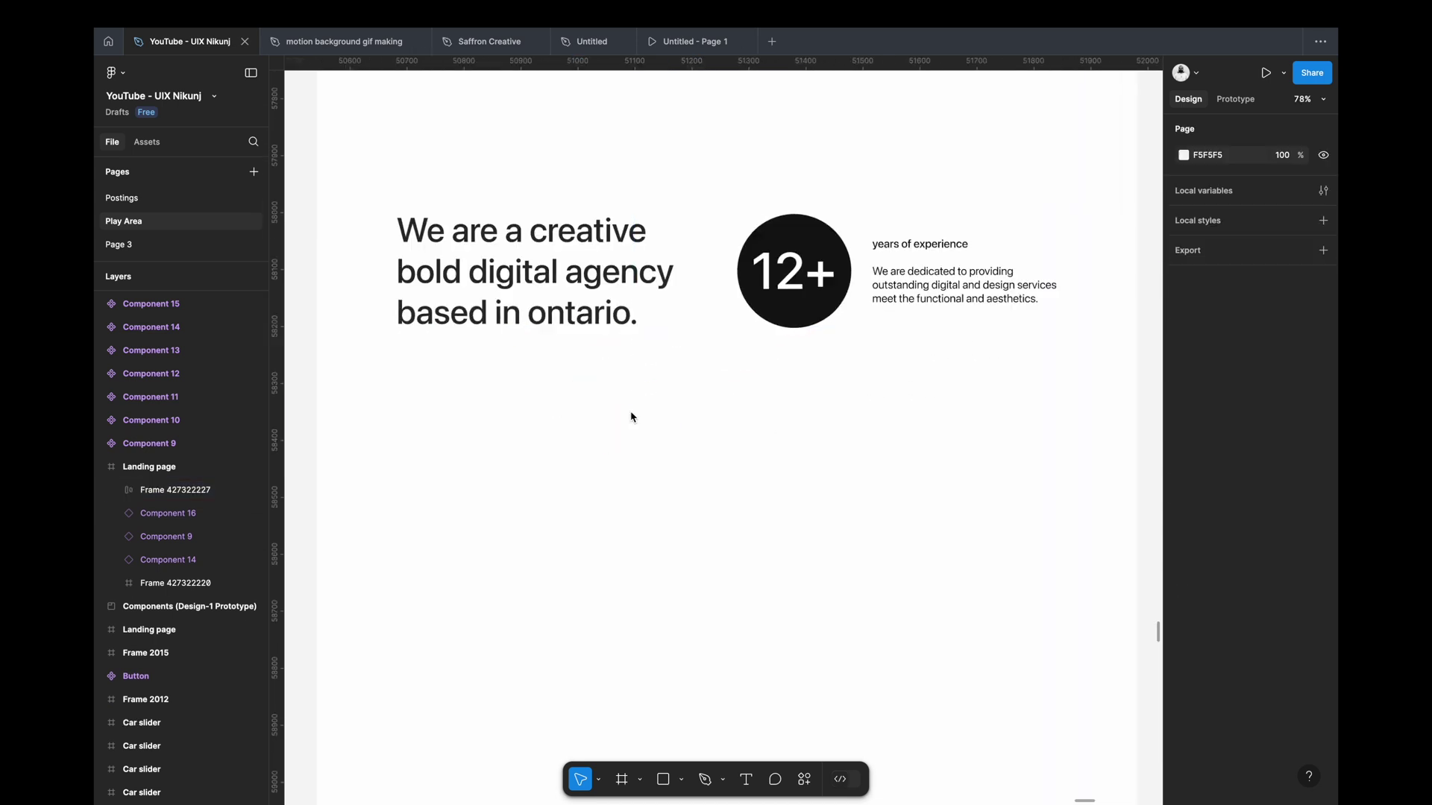
{"action": "double_click", "coordinate": [572, 273]}
{"action": "key", "text": "ctrl+z"}
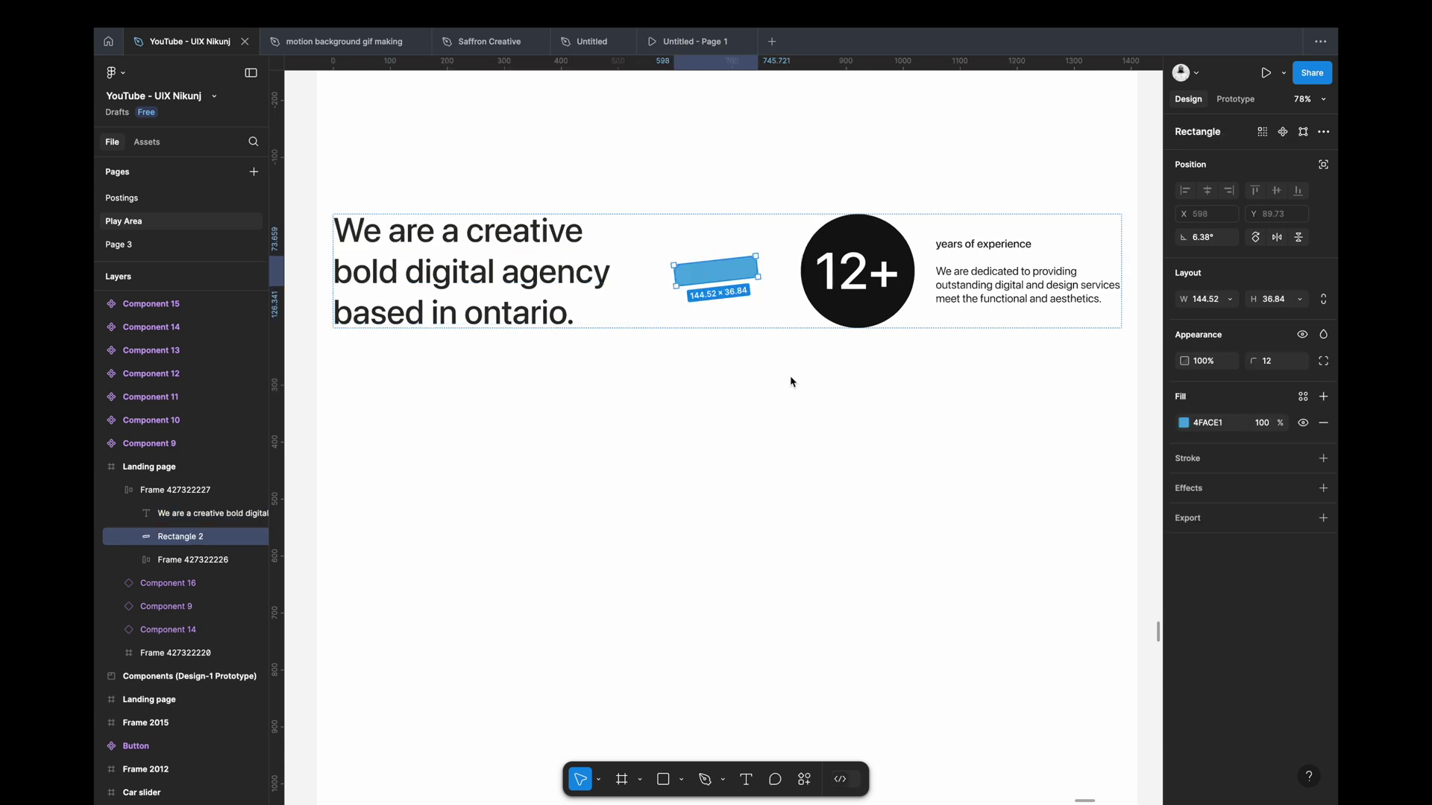
{"action": "left_click", "coordinate": [1324, 168]}
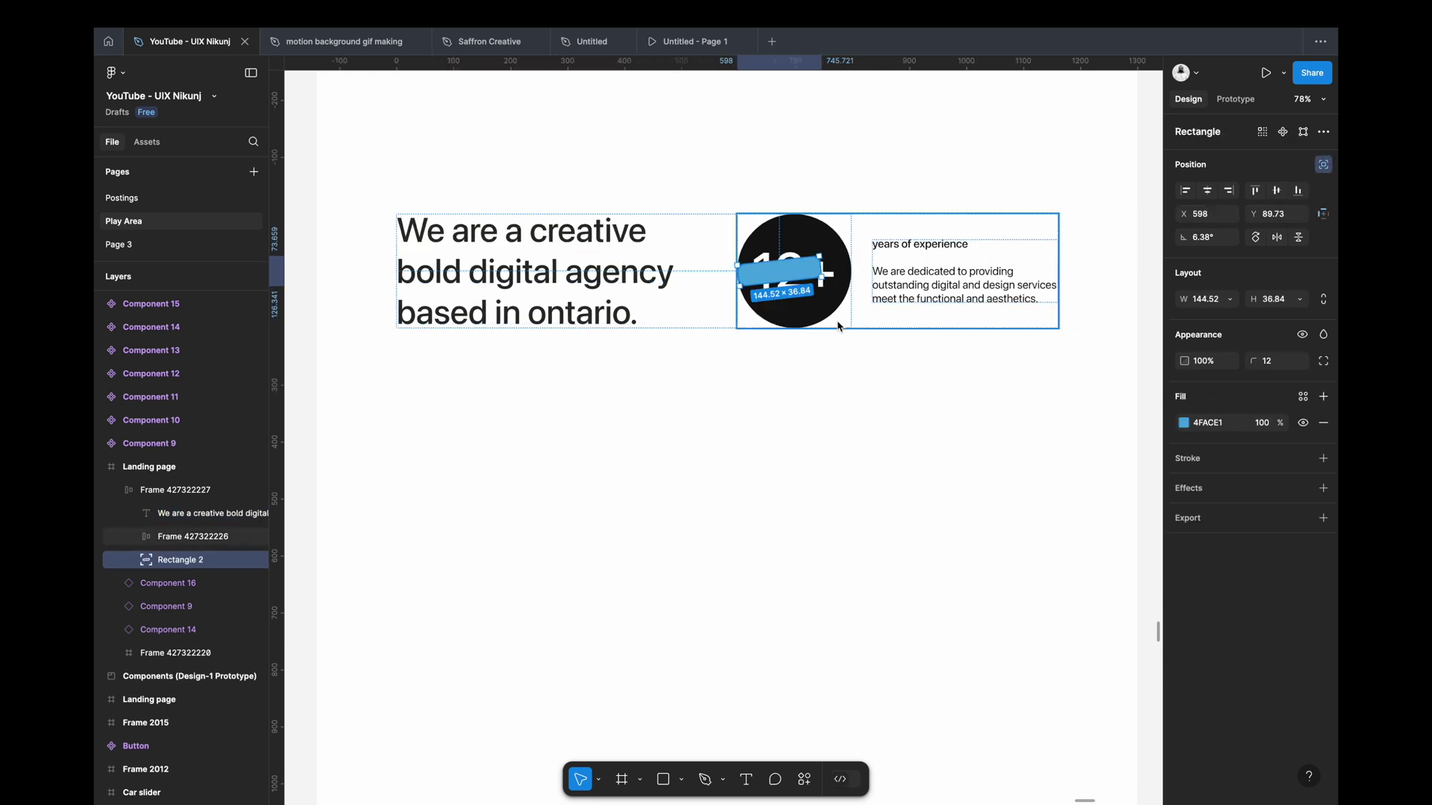
Step: Nudge the pill onto the word 'ontario' and send it behind the text
{"action": "key", "text": "shift+Left"}
{"action": "key", "text": "shift+Left"}
{"action": "key", "text": "shift+Left"}
{"action": "key", "text": "shift+Left"}
{"action": "key", "text": "shift+Left"}
{"action": "key", "text": "shift+Left"}
{"action": "key", "text": "shift+Left"}
{"action": "key", "text": "shift+Left"}
{"action": "key", "text": "shift+Left"}
{"action": "key", "text": "shift+Left"}
{"action": "key", "text": "shift+Left"}
{"action": "key", "text": "shift+Left"}
{"action": "key", "text": "shift+Left"}
{"action": "key", "text": "shift+Left"}
{"action": "key", "text": "shift+Left"}
{"action": "key", "text": "shift+Down"}
{"action": "key", "text": "shift+Down"}
{"action": "key", "text": "shift+Down"}
{"action": "key", "text": "shift+Down"}
{"action": "key", "text": "shift+Down"}
{"action": "key", "text": "shift+Down"}
{"action": "key", "text": "shift+Down"}
{"action": "key", "text": "shift+Down"}
{"action": "key", "text": "shift+Left"}
{"action": "key", "text": "shift+Left"}
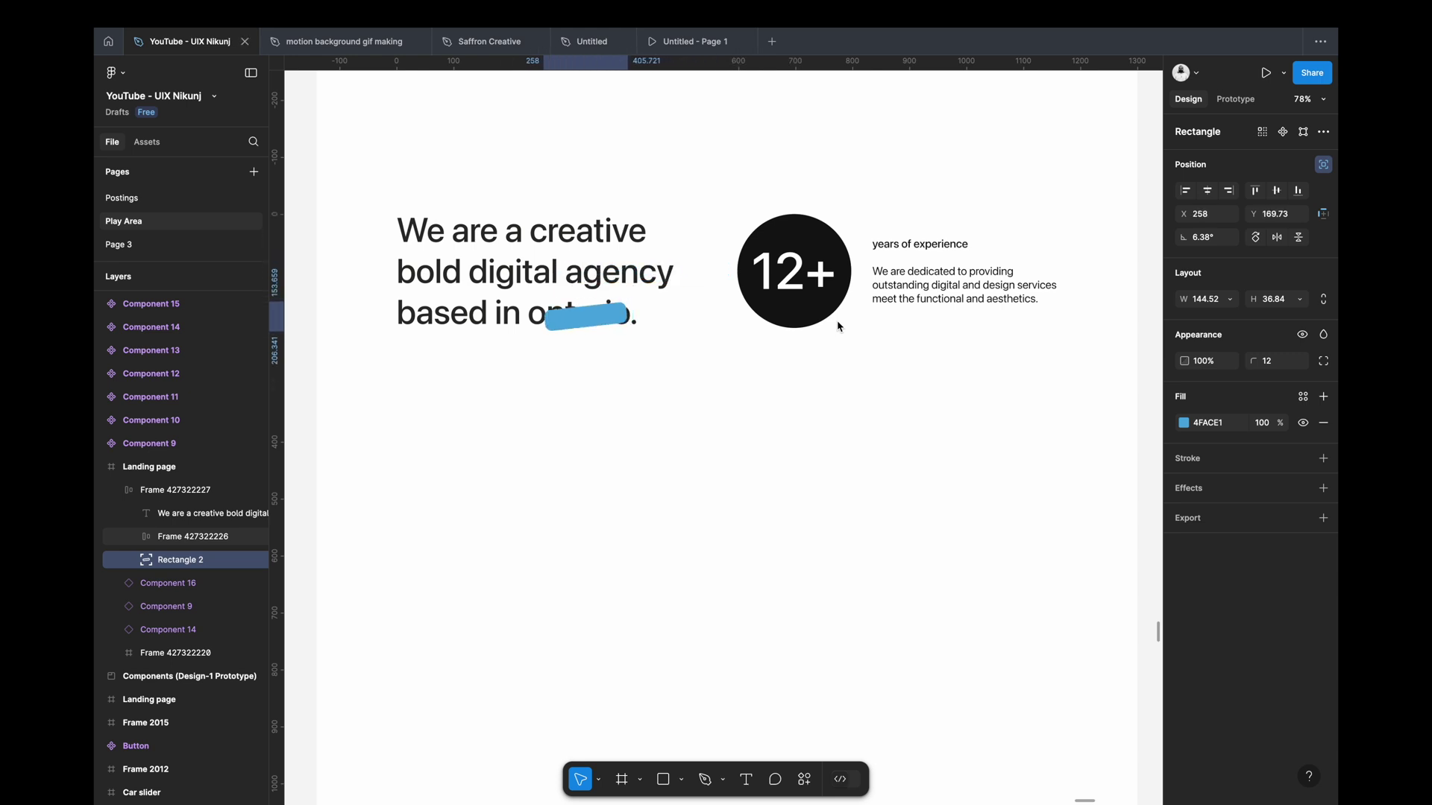
{"action": "key", "text": "["}
{"action": "left_click", "coordinate": [693, 390]}
Step: Rotate the 144.52 × 36.84 pill to a 17.28° tilt from its corner handle
{"action": "scroll", "coordinate": [694, 389], "scroll_direction": "down", "scroll_amount": 3, "text": "ctrl"}
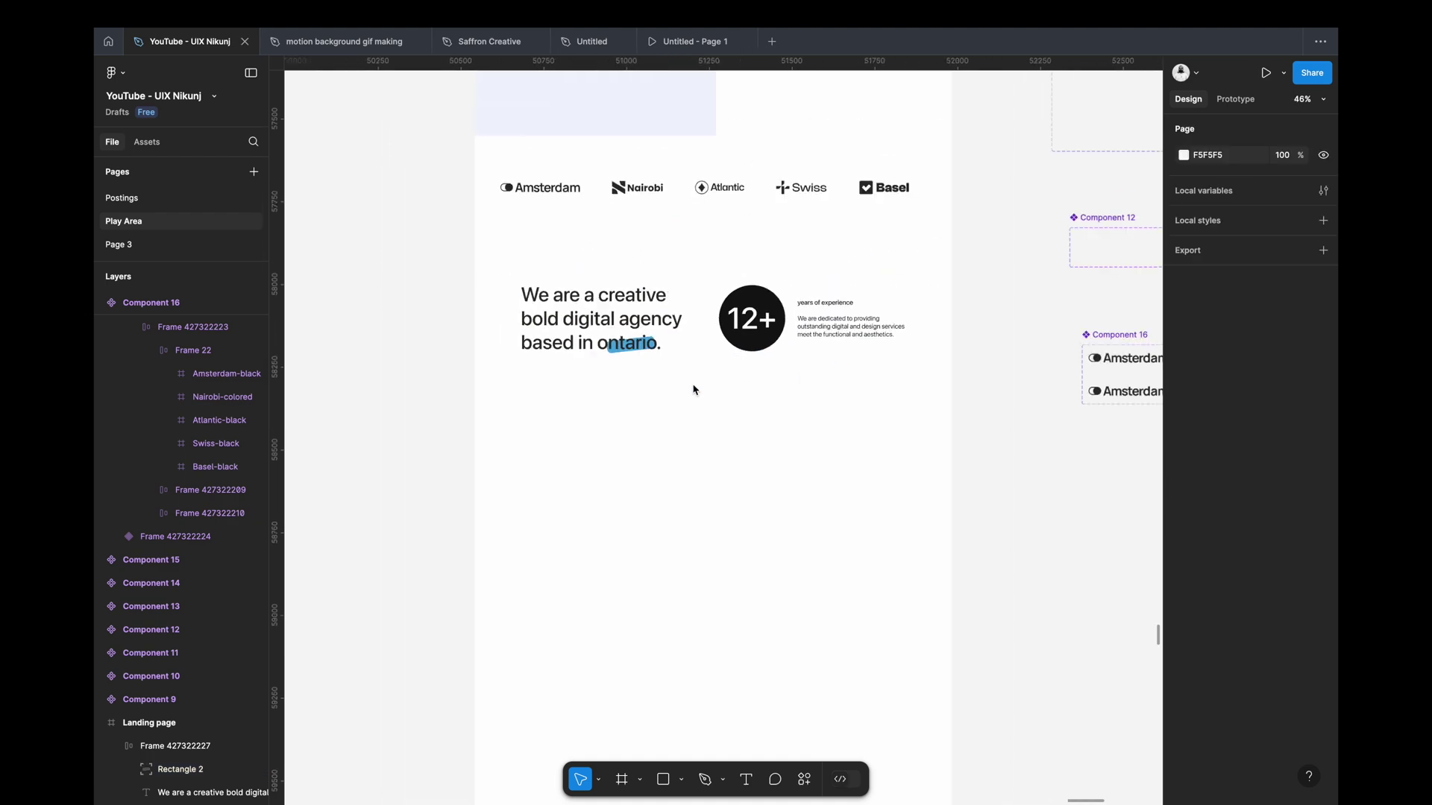
{"action": "scroll", "coordinate": [694, 371], "scroll_direction": "up", "scroll_amount": 5, "text": "ctrl"}
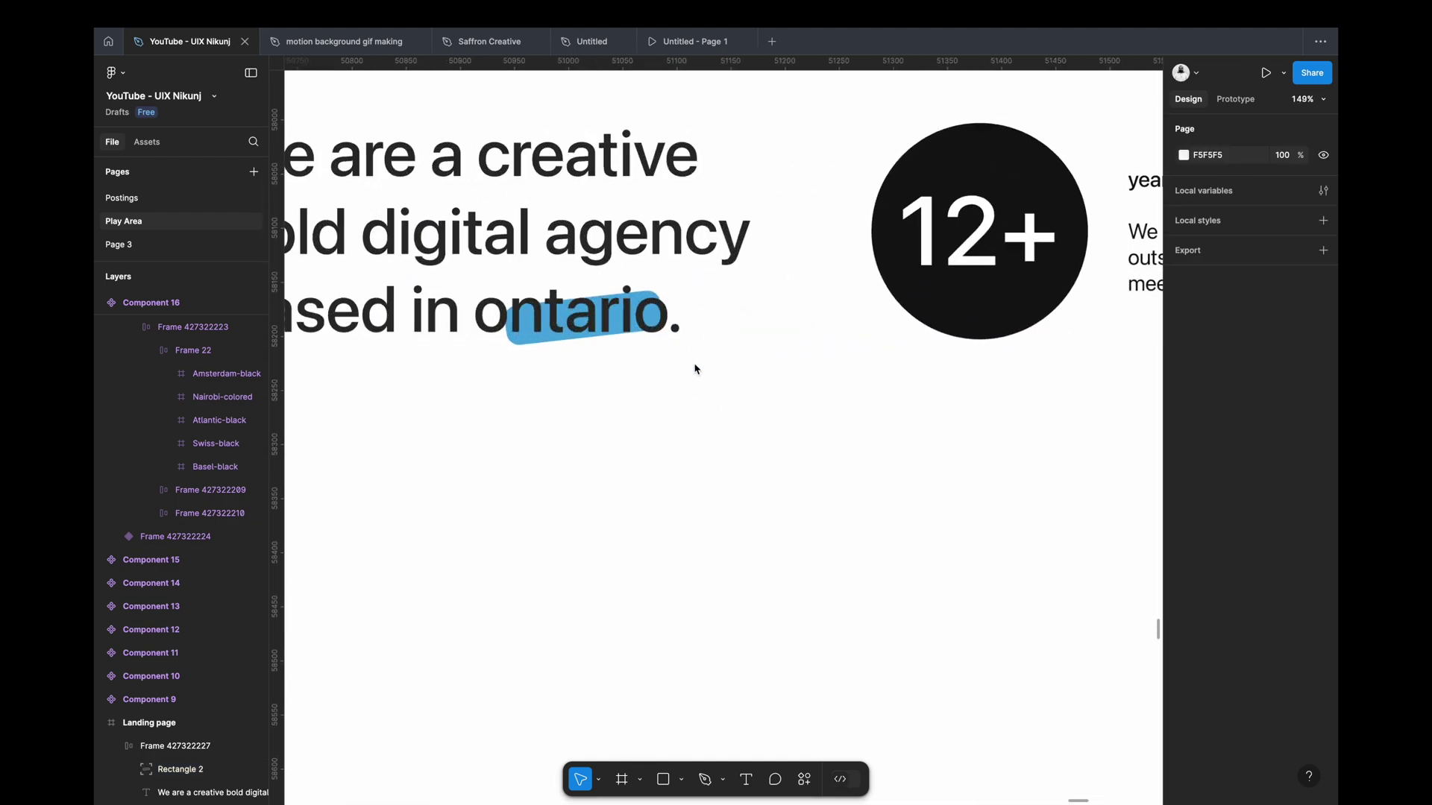
{"action": "left_click", "coordinate": [525, 344]}
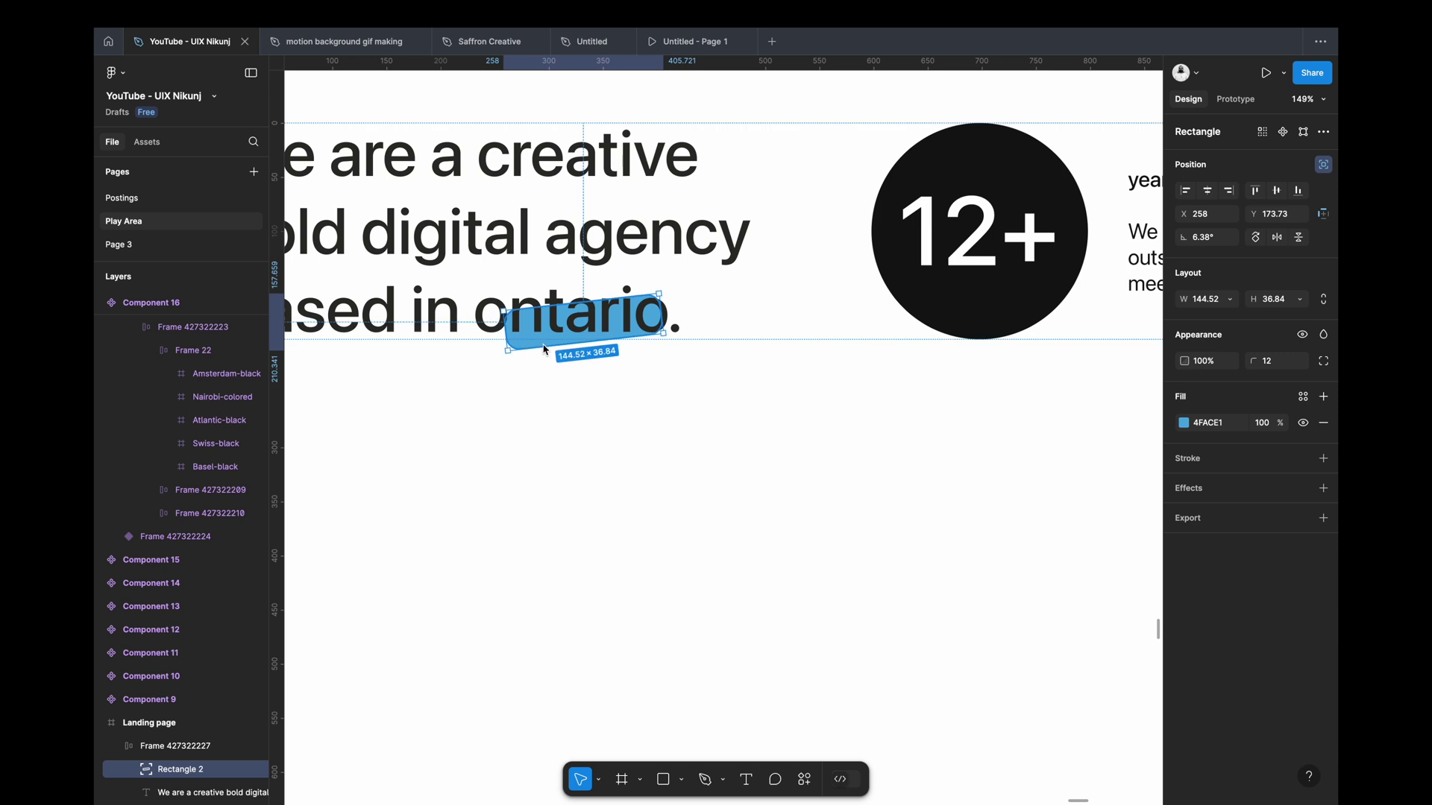
{"action": "left_click_drag", "start_coordinate": [669, 341], "coordinate": [669, 325]}
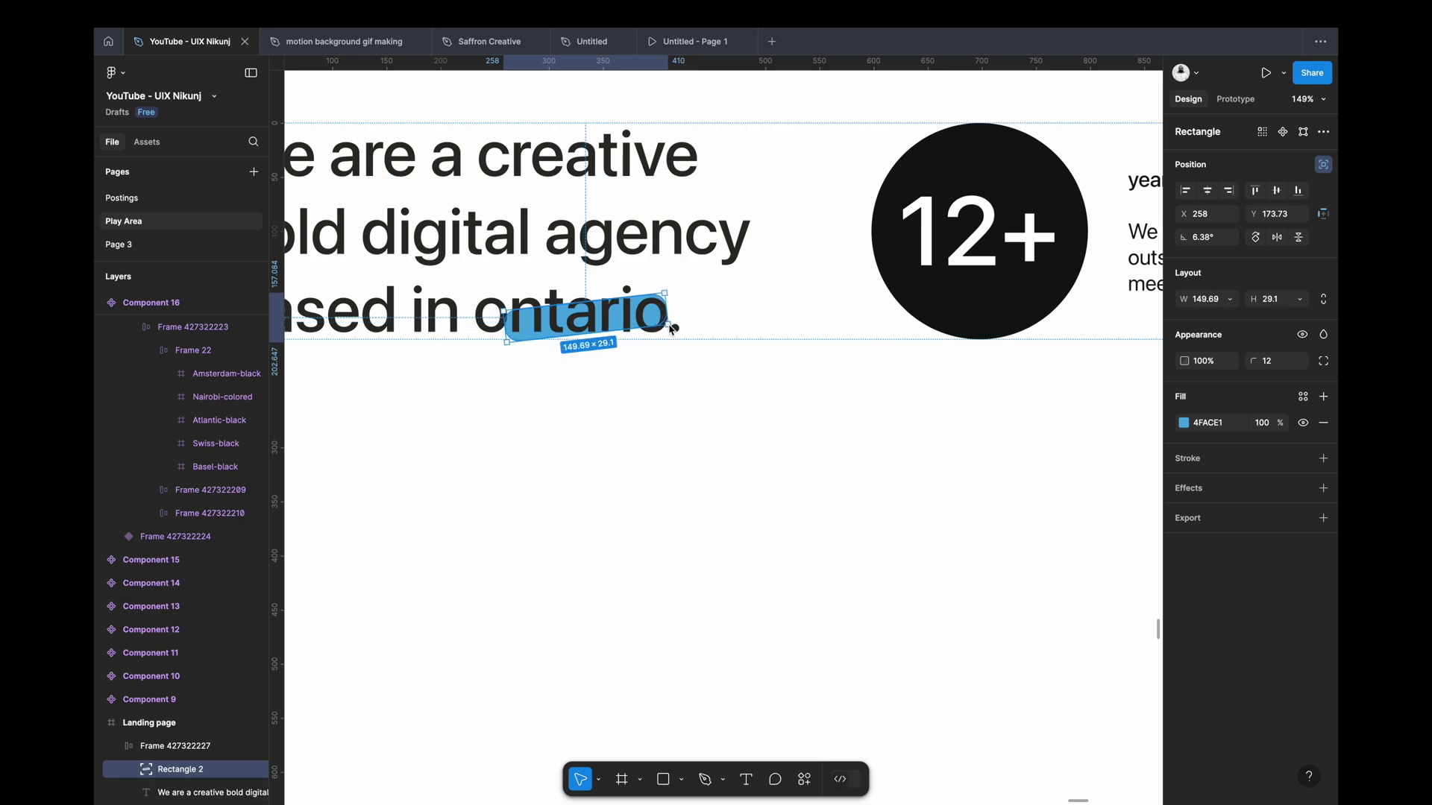
{"action": "key", "text": "ctrl+z"}
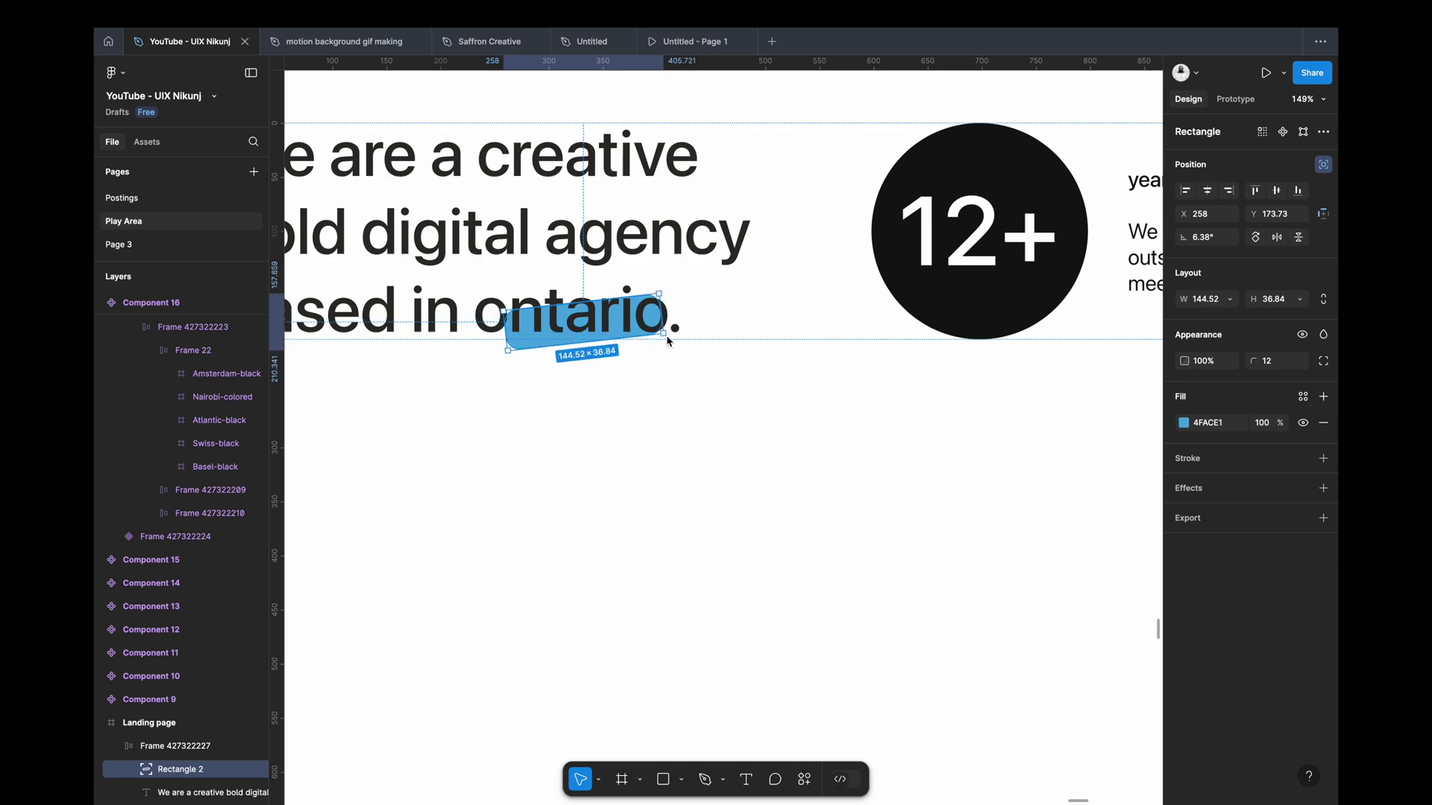
{"action": "left_click_drag", "start_coordinate": [668, 339], "coordinate": [671, 333]}
{"action": "key", "text": "ctrl+z"}
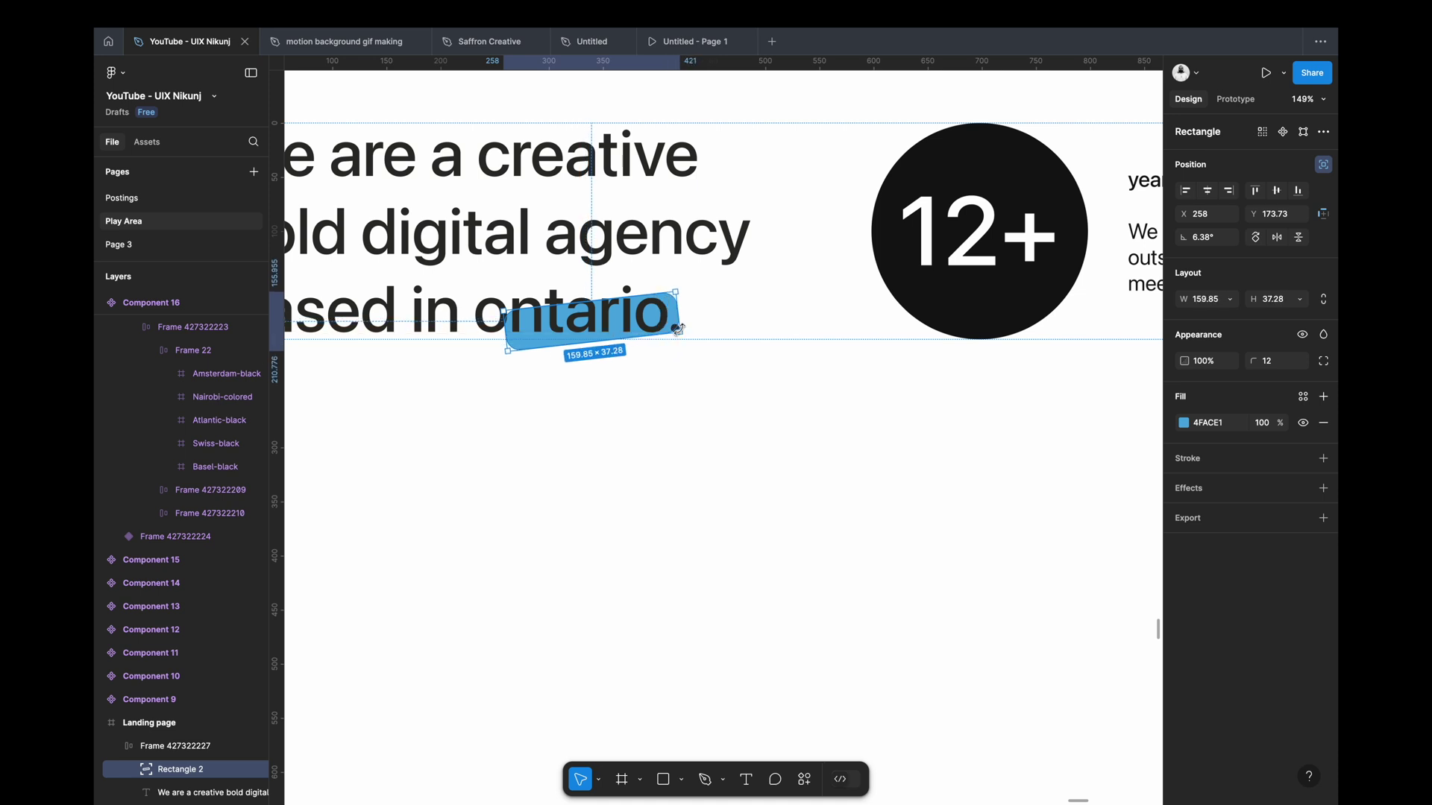
{"action": "mouse_move", "coordinate": [669, 346]}
{"action": "left_mouse_down"}
{"action": "mouse_move", "coordinate": [680, 325]}
{"action": "mouse_move", "coordinate": [609, 325]}
{"action": "left_mouse_up"}
{"action": "scroll", "coordinate": [666, 400], "scroll_direction": "down", "scroll_amount": 3}
{"action": "left_click", "coordinate": [666, 400]}
{"action": "scroll", "coordinate": [666, 400], "scroll_direction": "down", "scroll_amount": 4}
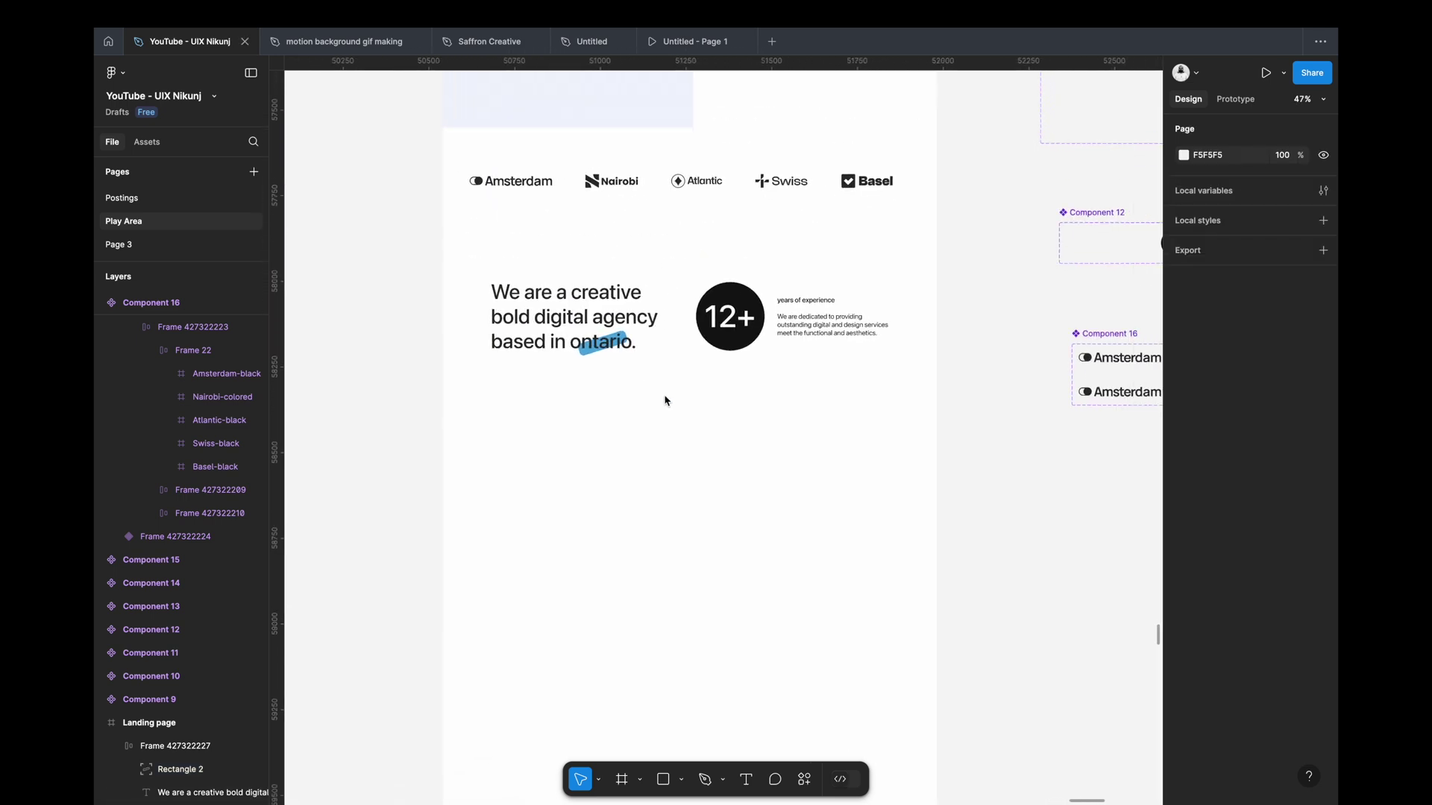
Step: Make the 12 columns layout grid visible on the Landing page frame
{"action": "left_click", "coordinate": [666, 400]}
{"action": "scroll", "coordinate": [587, 418], "scroll_direction": "down", "scroll_amount": 2}
{"action": "left_click", "coordinate": [587, 427]}
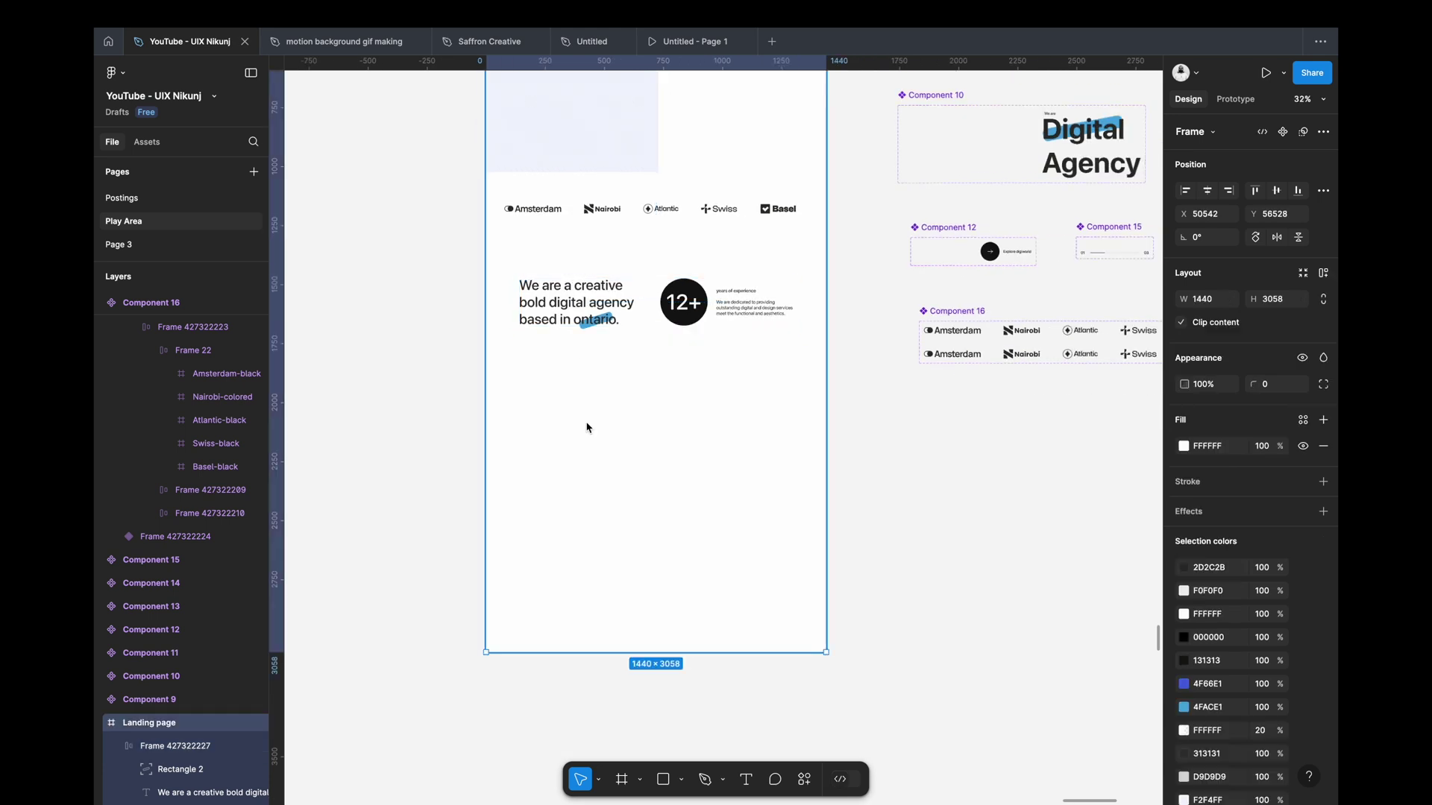
{"action": "scroll", "coordinate": [1324, 707], "scroll_direction": "down", "scroll_amount": 3}
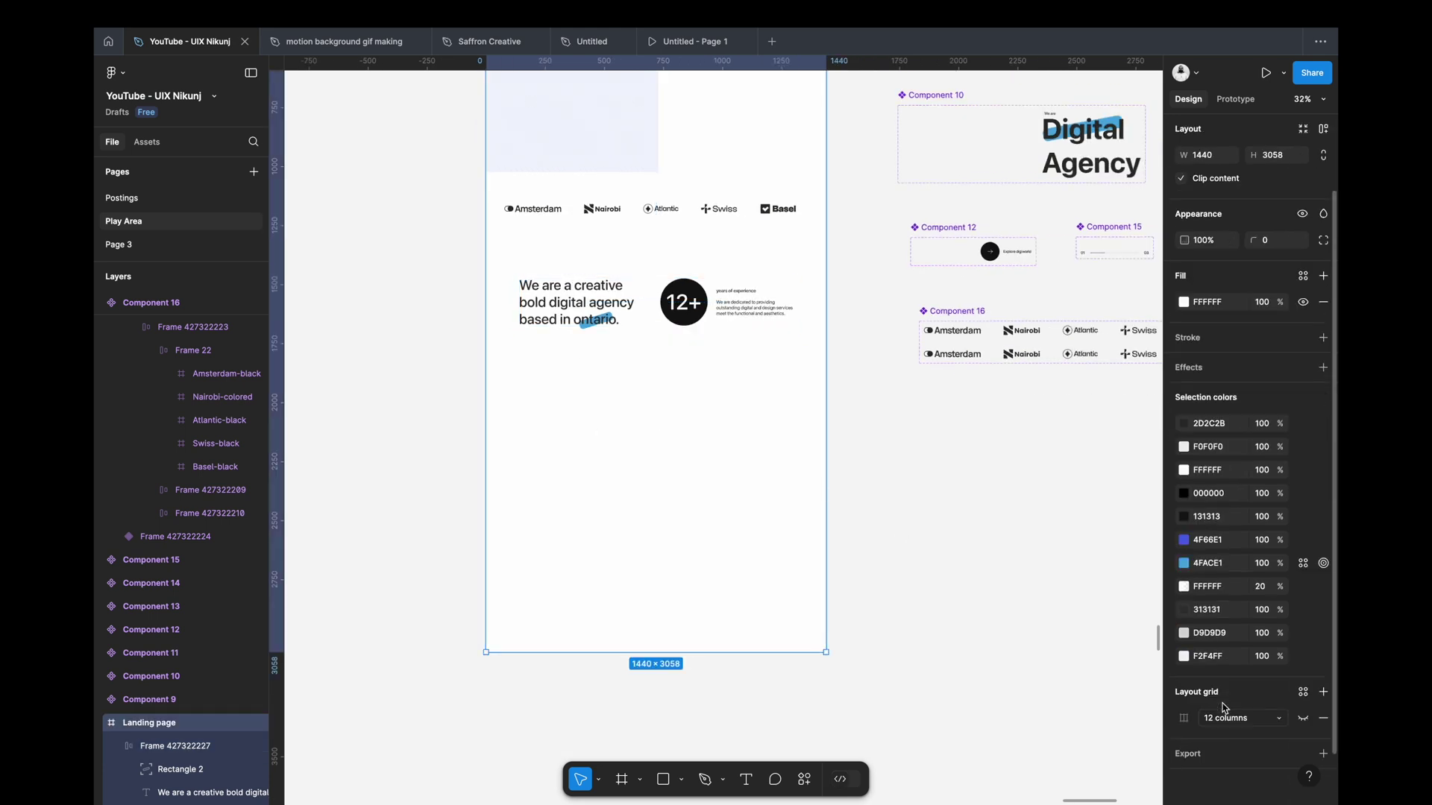
{"action": "left_click", "coordinate": [1301, 718]}
{"action": "scroll", "coordinate": [853, 594], "scroll_direction": "up", "scroll_amount": 2}
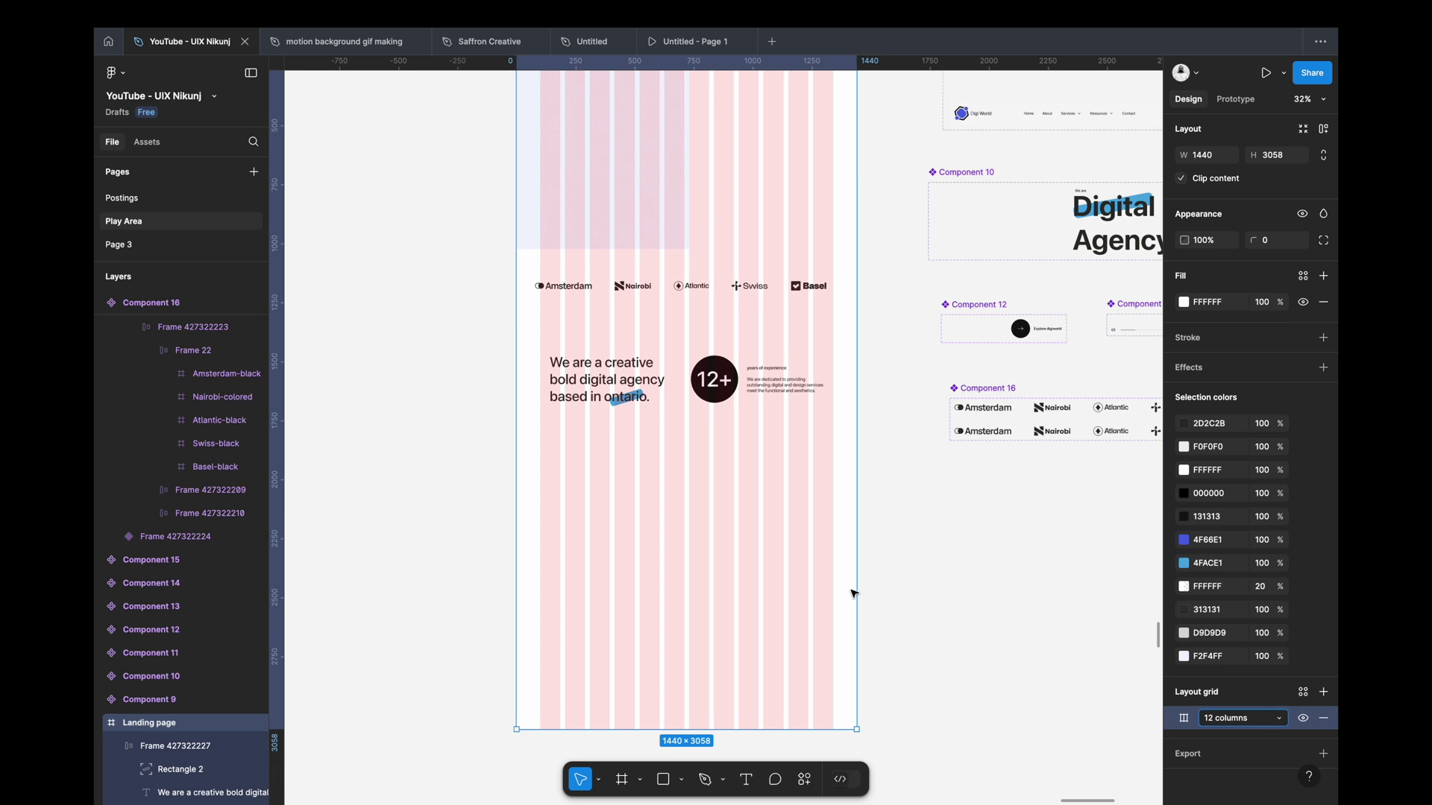
{"action": "scroll", "coordinate": [854, 594], "scroll_direction": "up", "scroll_amount": 2}
Step: Nudge the headline-and-12+ row up to y 1330, just below the logo strip
{"action": "left_click", "coordinate": [692, 456]}
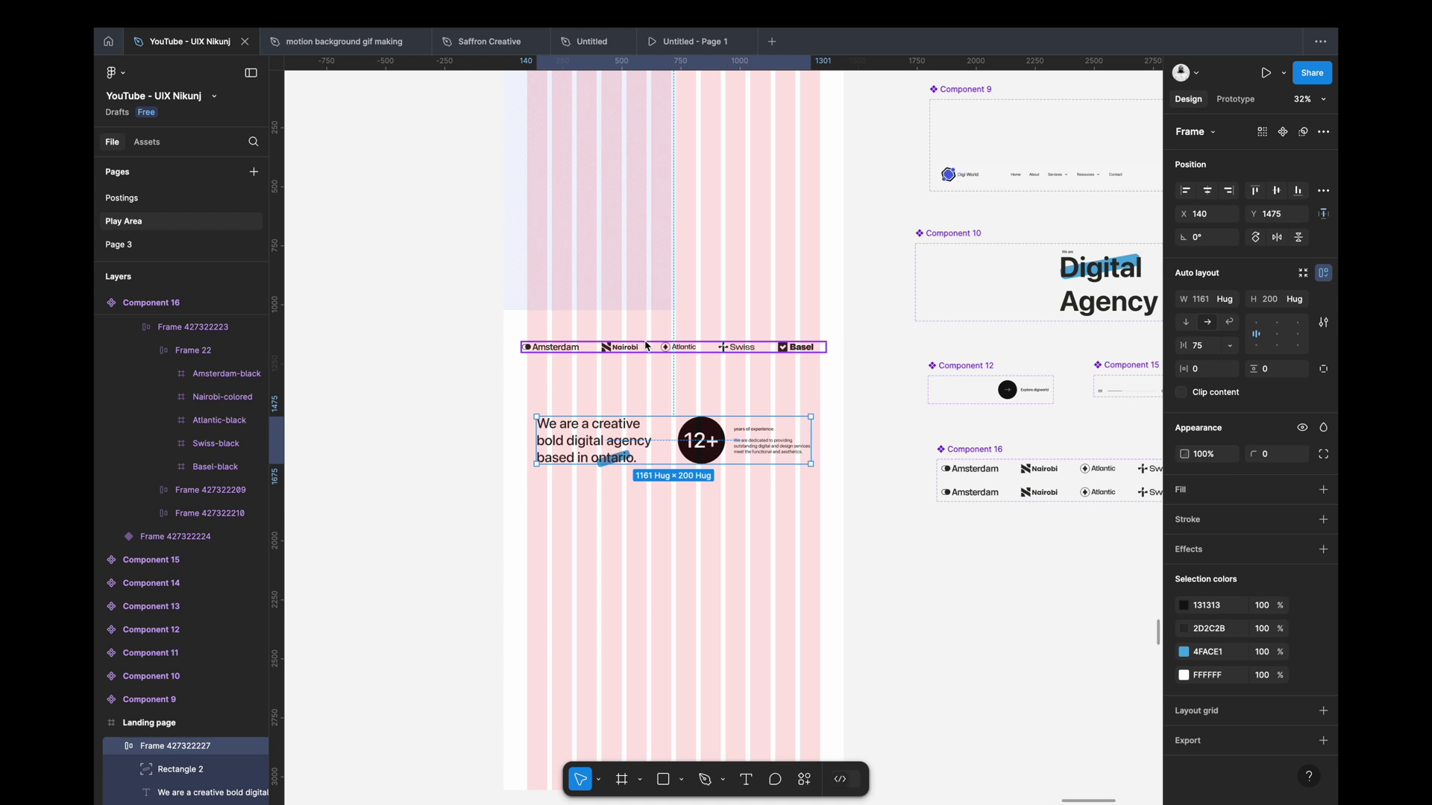
{"action": "key", "text": "shift+Up"}
{"action": "key", "text": "shift+Up"}
{"action": "key", "text": "shift+Up"}
{"action": "key", "text": "shift+Up"}
{"action": "key", "text": "shift+Up"}
{"action": "key", "text": "shift+Up"}
{"action": "key", "text": "shift+Up"}
{"action": "key", "text": "shift+Up"}
{"action": "key", "text": "shift+Up"}
{"action": "key", "text": "shift+Up"}
{"action": "key", "text": "shift+Up"}
{"action": "key", "text": "shift+Up"}
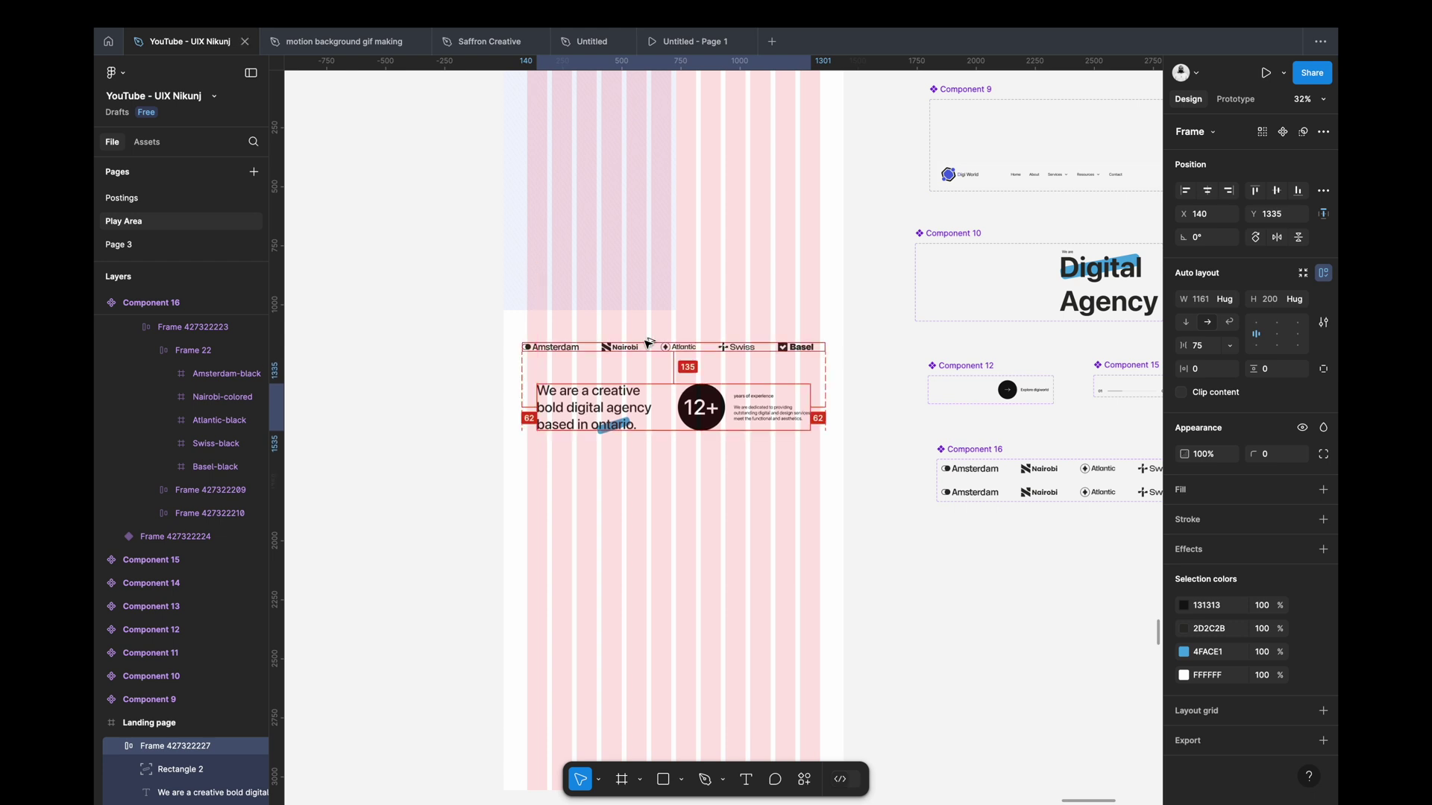
{"action": "key", "text": "Up"}
{"action": "key", "text": "Up"}
{"action": "key", "text": "Up"}
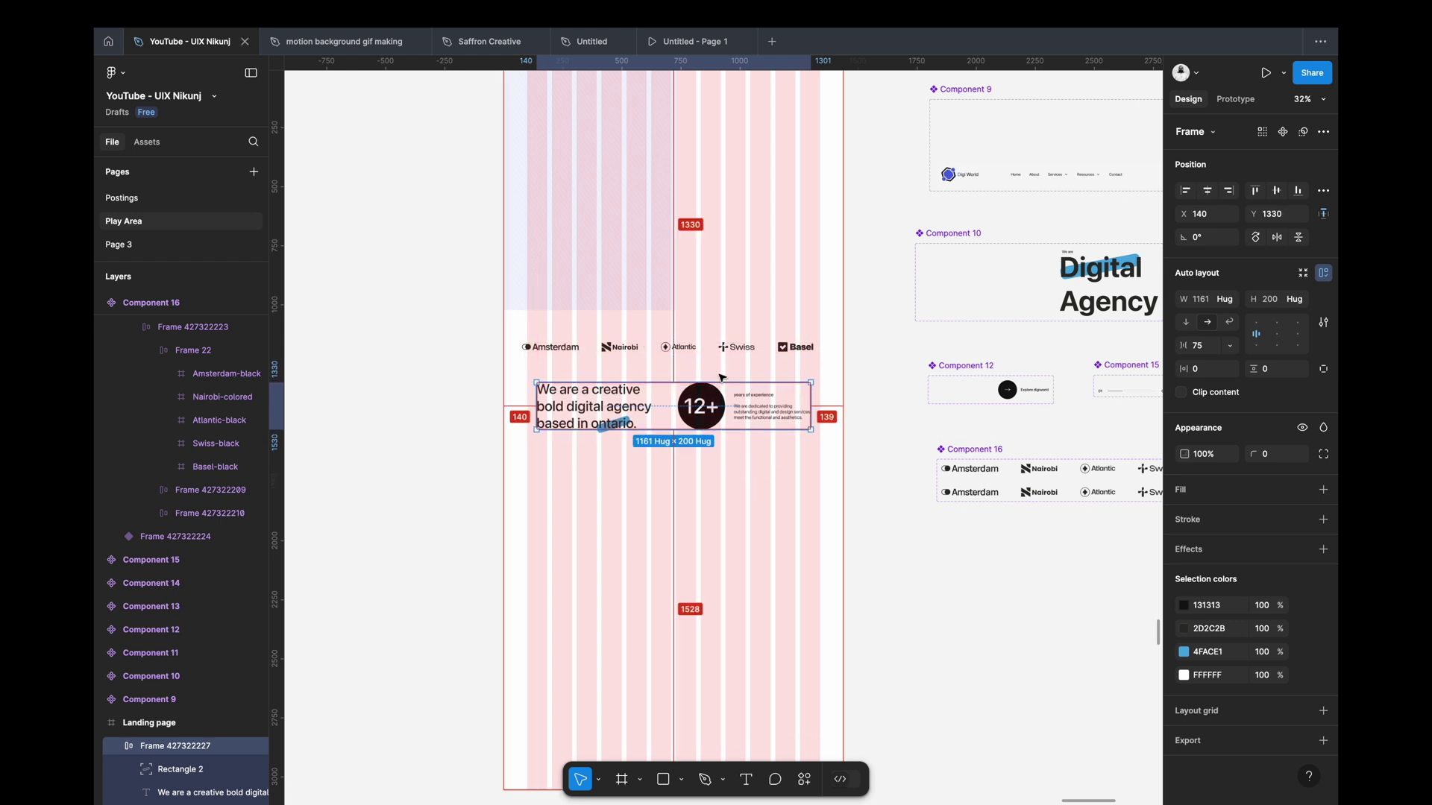
{"action": "scroll", "coordinate": [721, 383], "scroll_direction": "up", "scroll_amount": 5}
Step: Widen the hero row to the left and set its item gap to Auto
{"action": "left_click", "coordinate": [522, 343]}
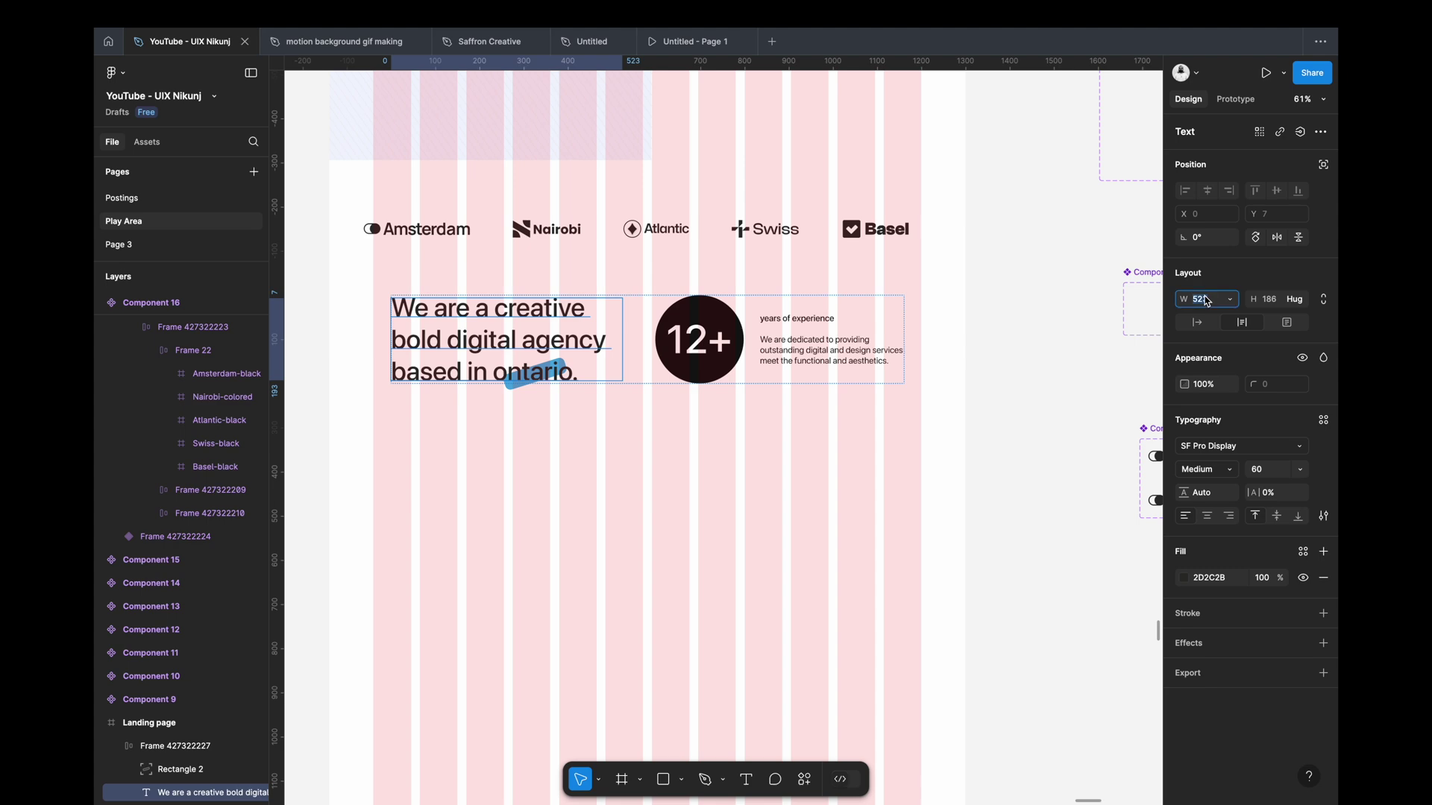
{"action": "key", "text": "Tab"}
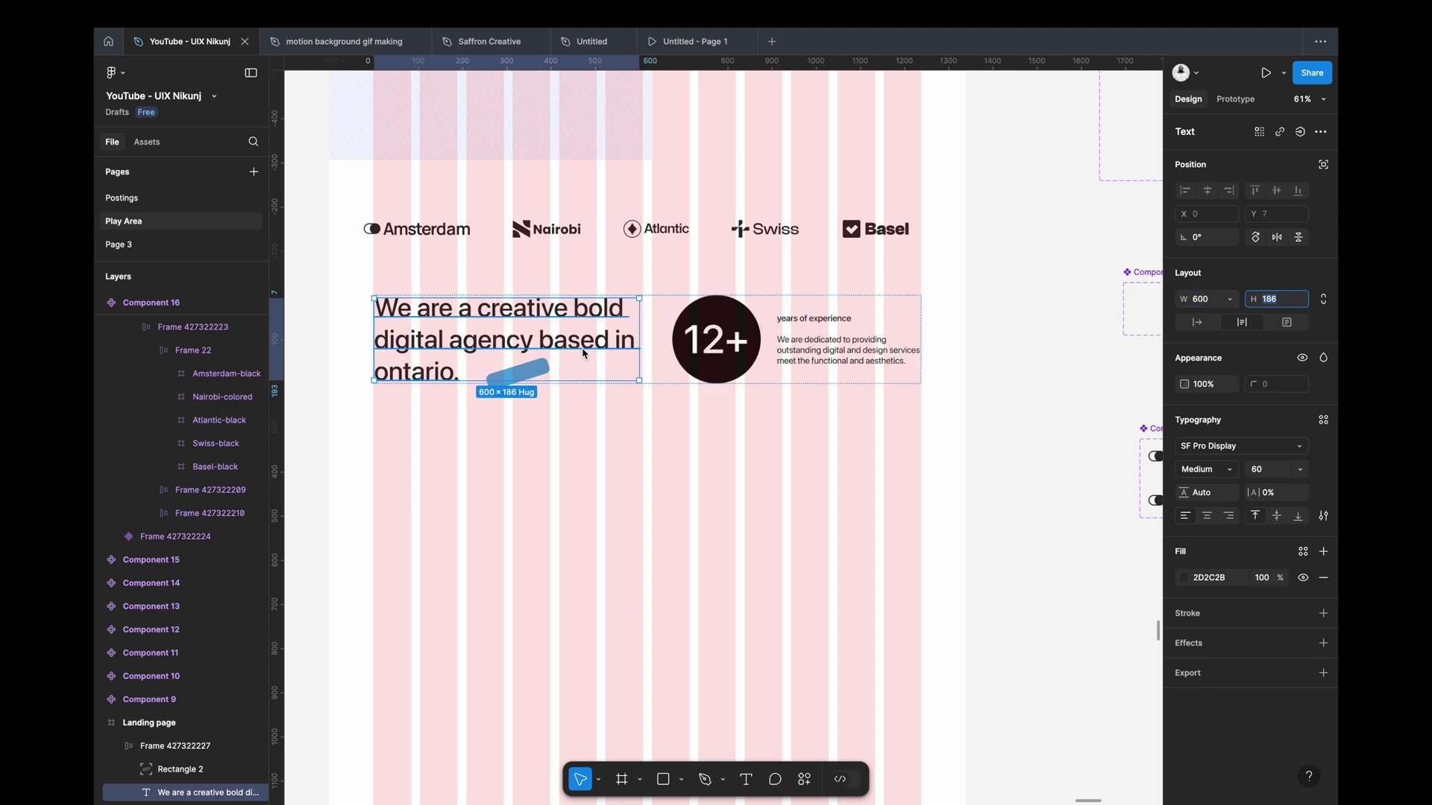
{"action": "key", "text": "ctrl+z"}
{"action": "left_click", "coordinate": [625, 347]}
{"action": "scroll", "coordinate": [604, 330], "scroll_direction": "up", "scroll_amount": 3}
{"action": "scroll", "coordinate": [604, 330], "scroll_direction": "down", "scroll_amount": 3}
{"action": "key", "text": "shift+Return"}
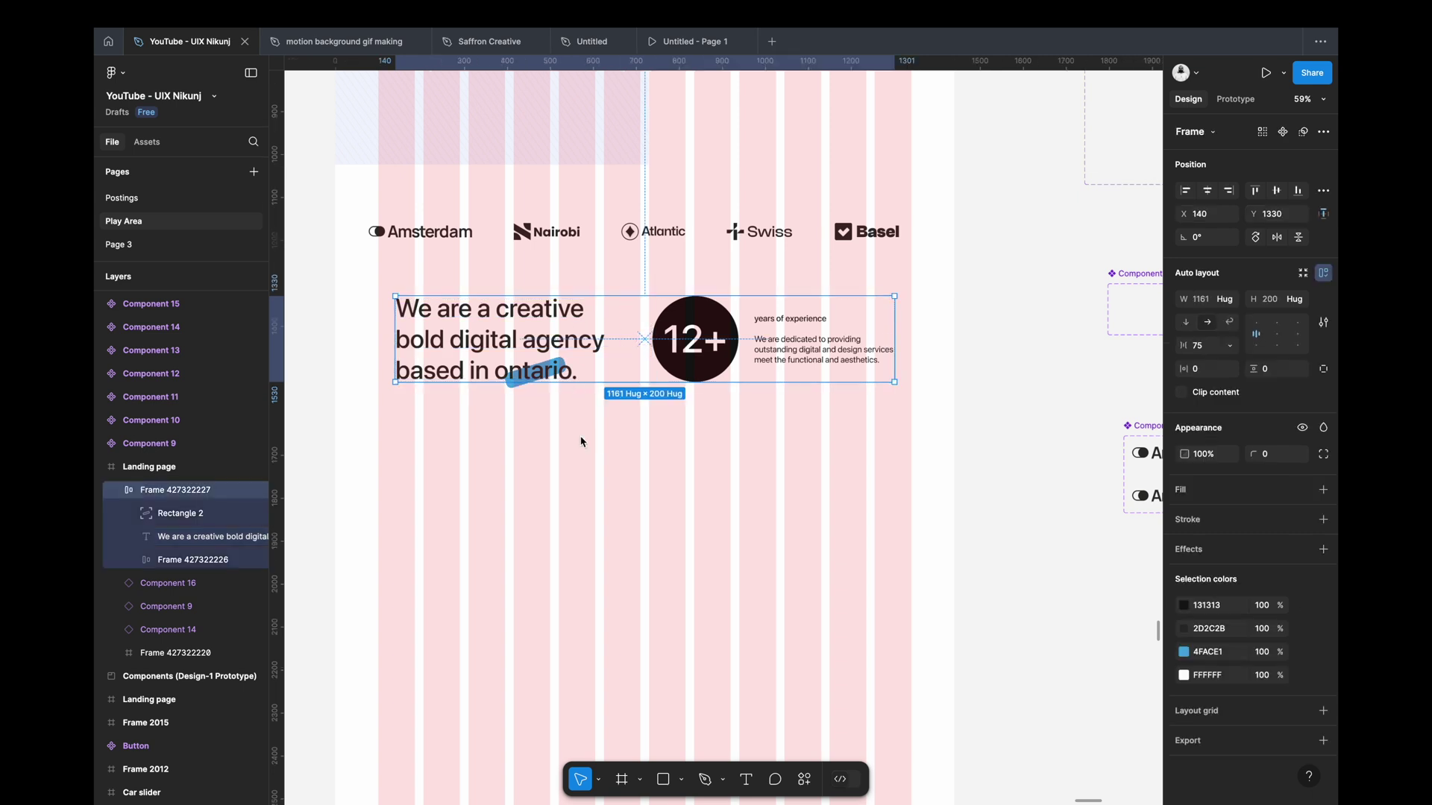
{"action": "left_click_drag", "start_coordinate": [393, 330], "coordinate": [378, 328]}
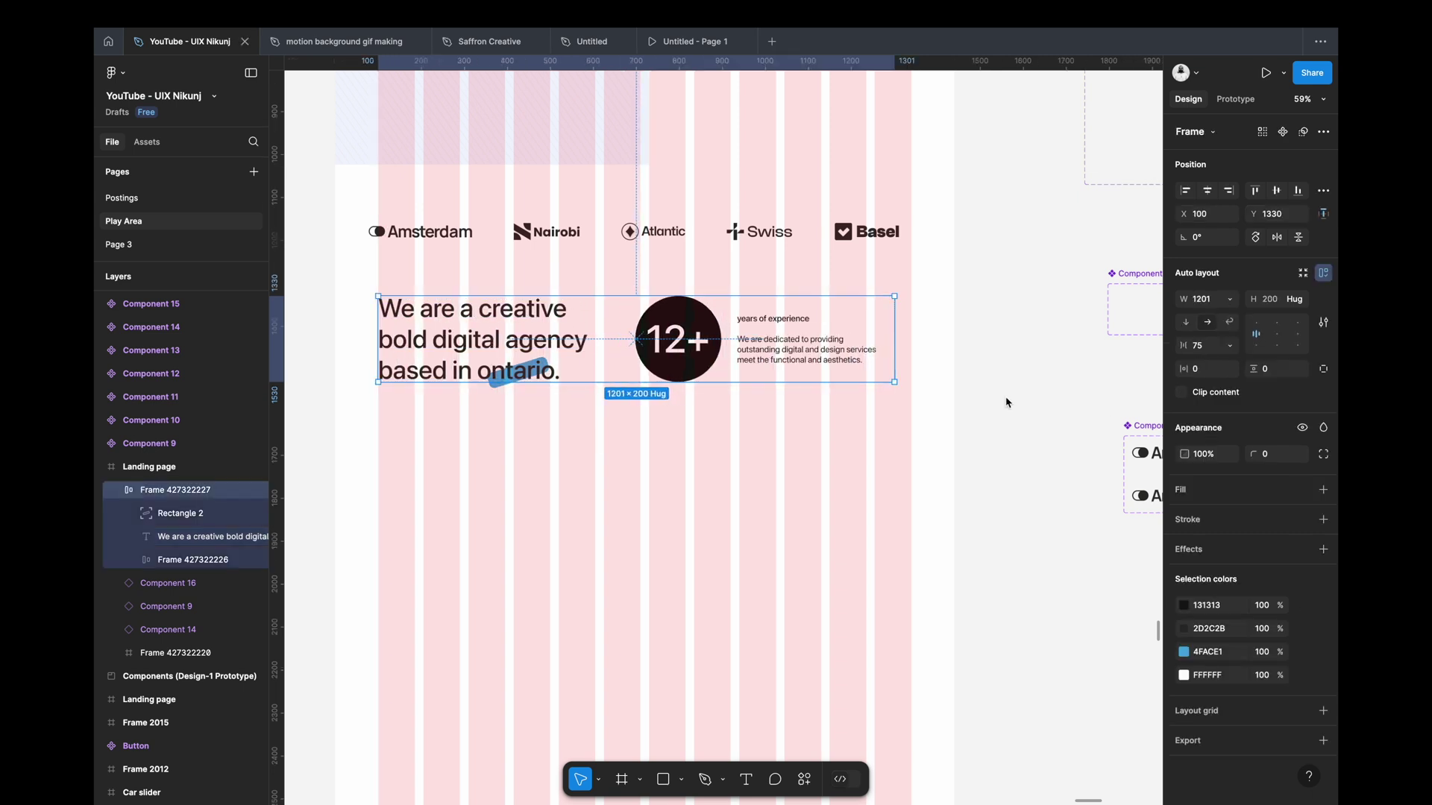
{"action": "type", "text": "au"}
{"action": "key", "text": "Return"}
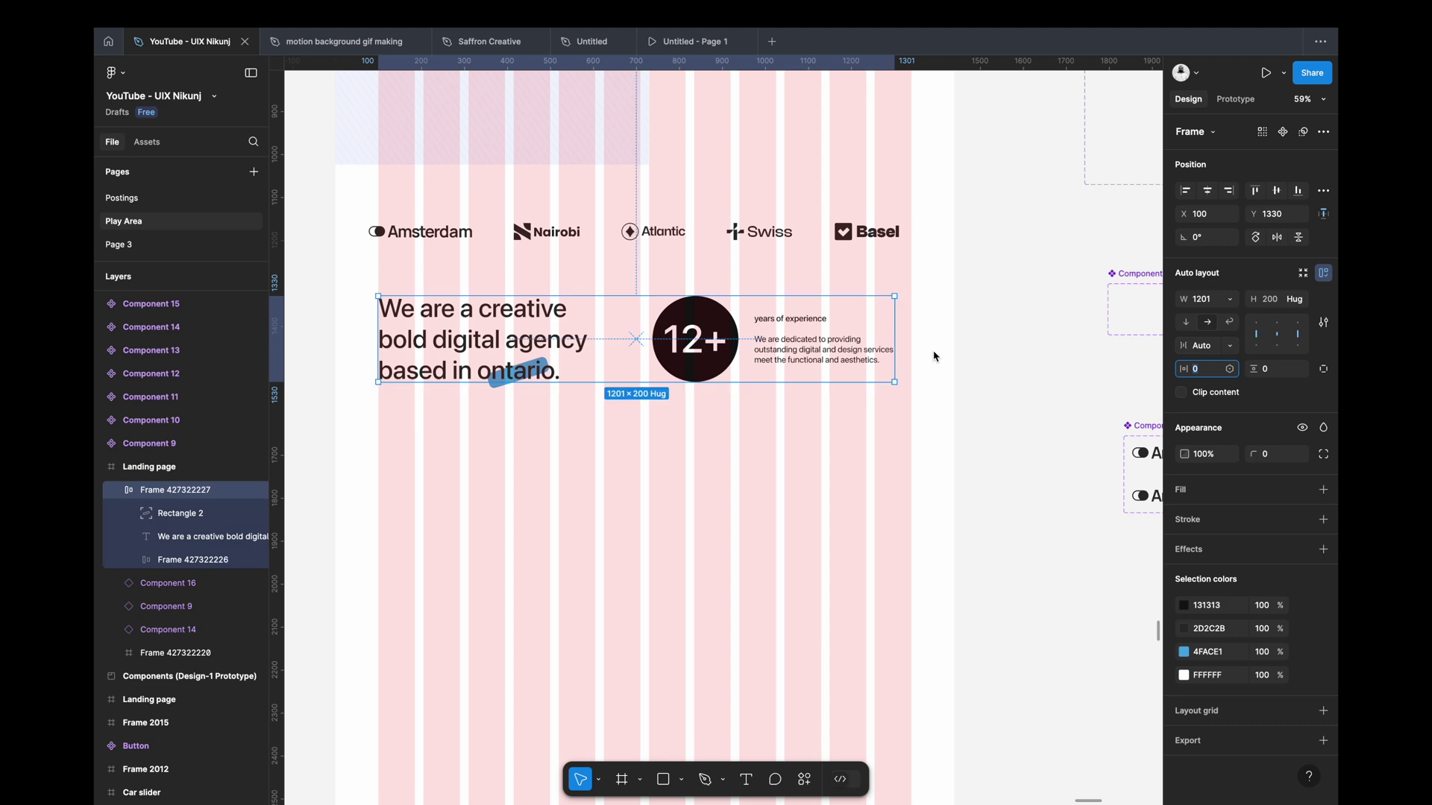
Step: Extend the hero row rightward so it spans 1240 px from x 100
{"action": "scroll", "coordinate": [821, 409], "scroll_direction": "down", "scroll_amount": 3}
{"action": "left_click", "coordinate": [873, 358]}
{"action": "left_click_drag", "start_coordinate": [876, 358], "coordinate": [882, 358]}
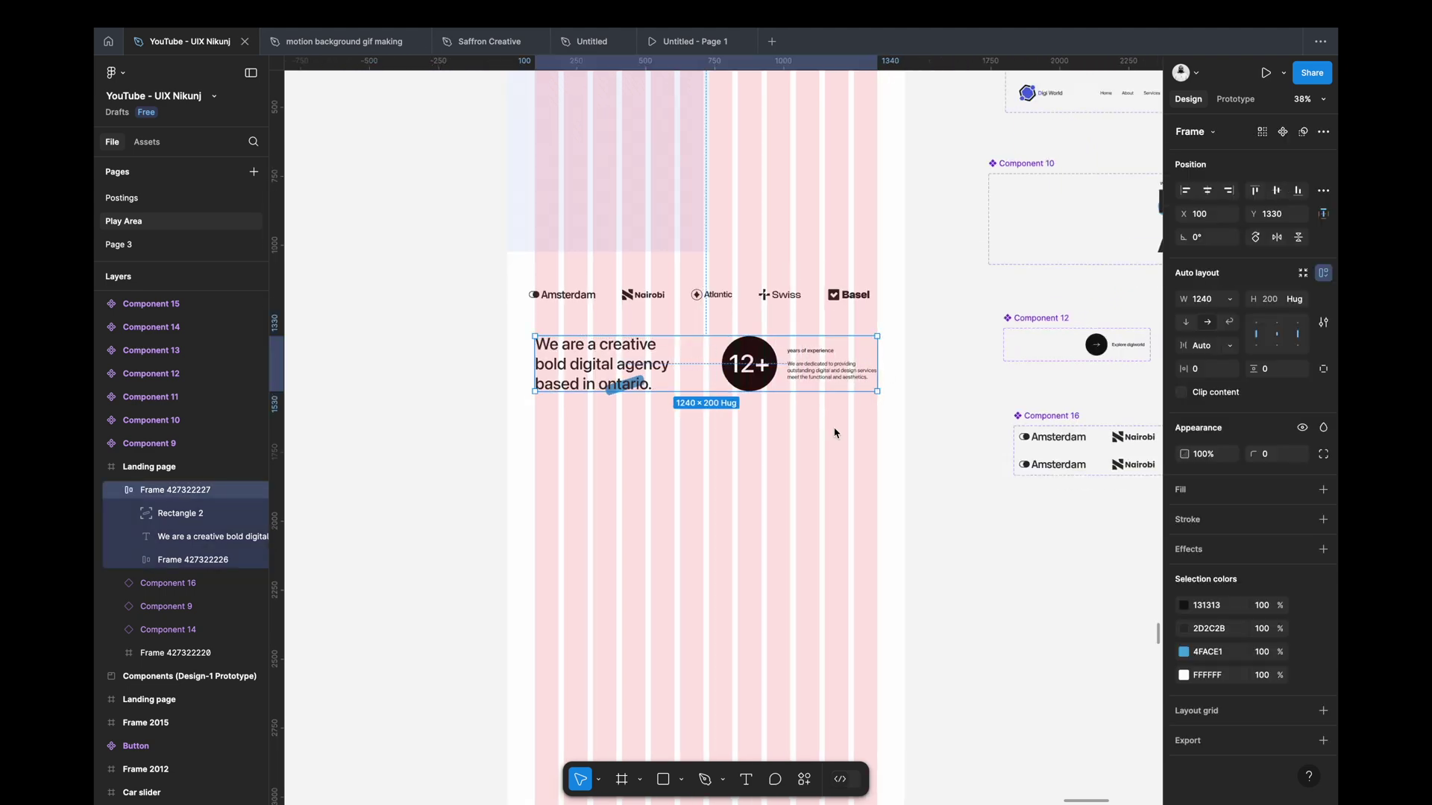
{"action": "left_click", "coordinate": [969, 597]}
{"action": "left_click", "coordinate": [753, 364]}
{"action": "left_click", "coordinate": [710, 457]}
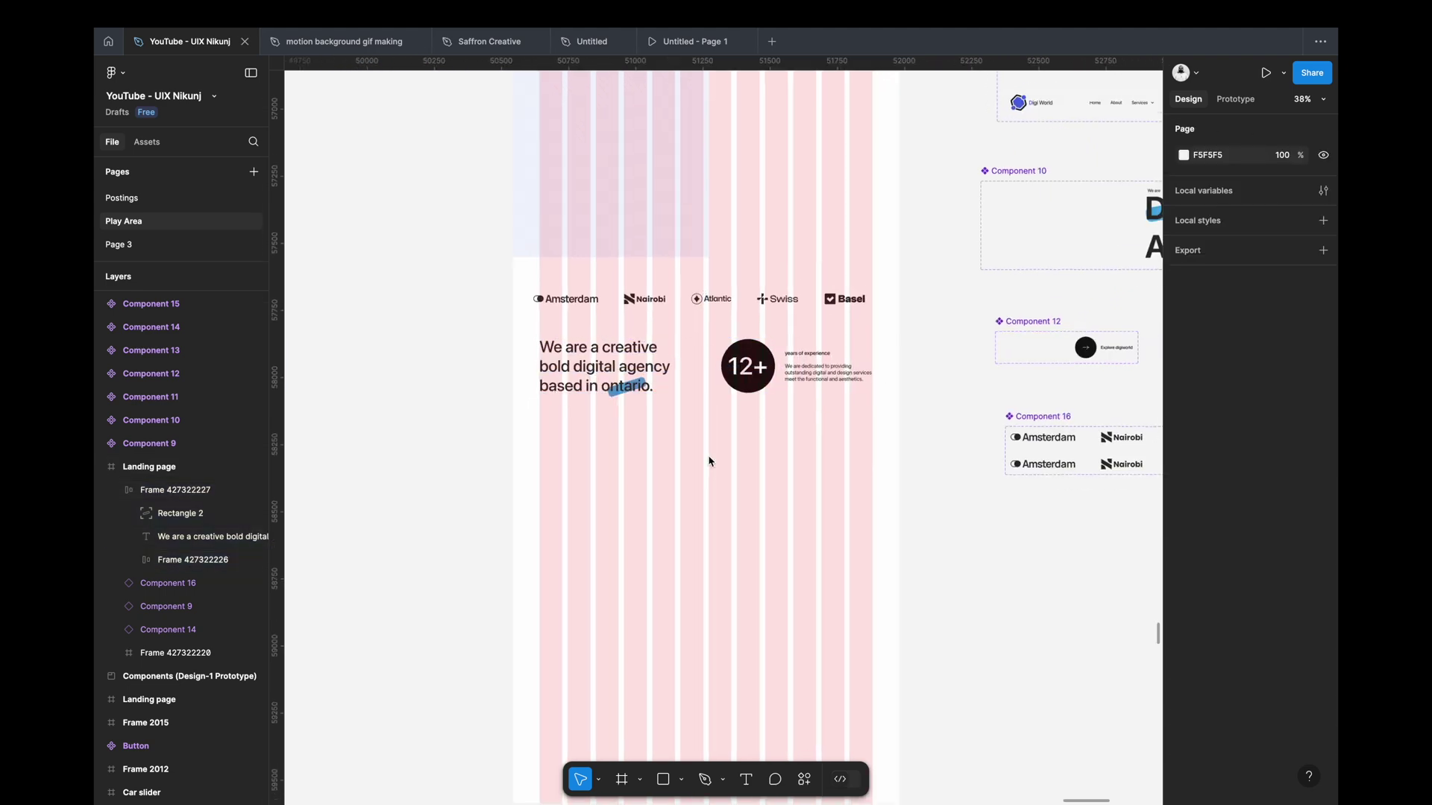
{"action": "scroll", "coordinate": [698, 382], "scroll_direction": "up", "scroll_amount": 3}
{"action": "double_click", "coordinate": [644, 363]}
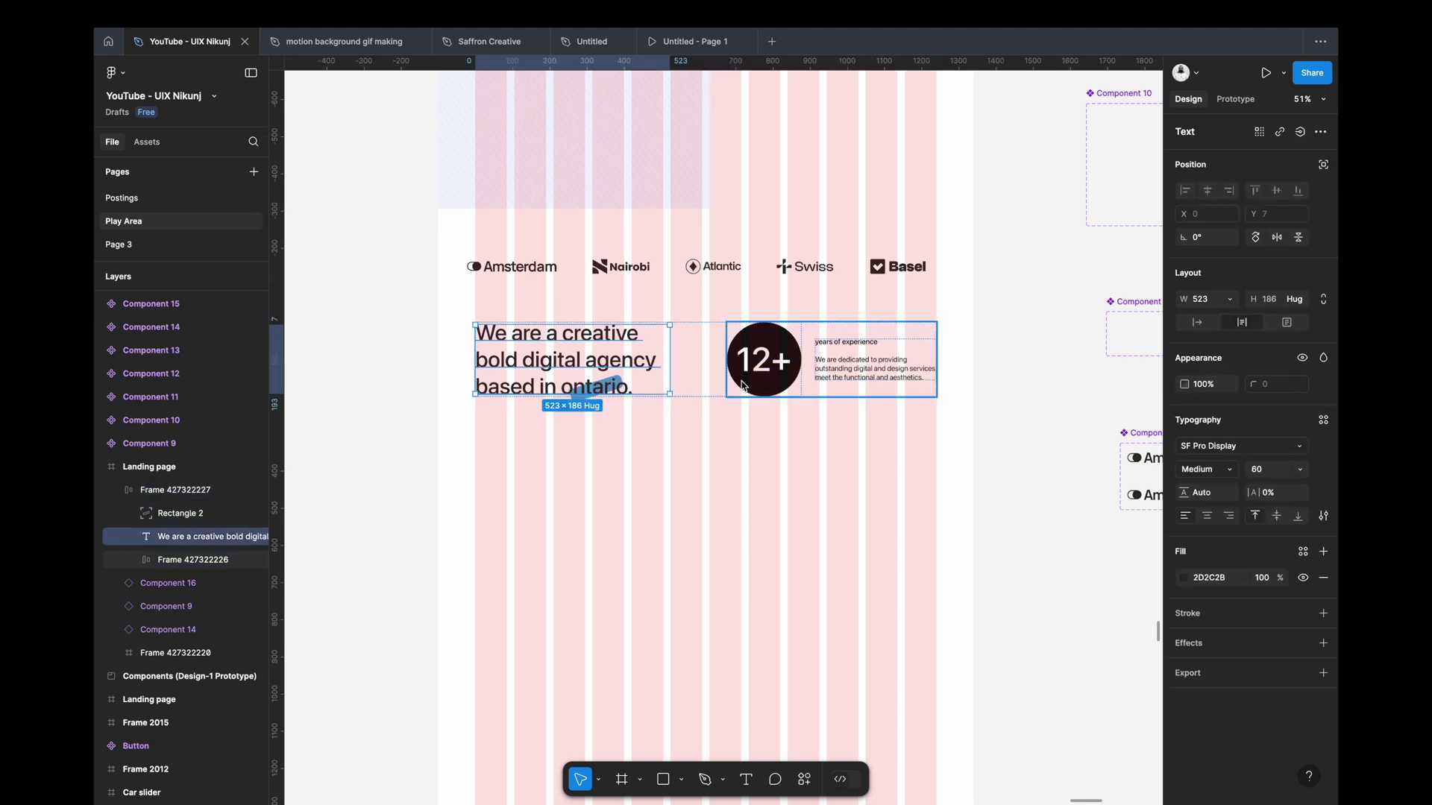
{"action": "left_click", "coordinate": [848, 718]}
{"action": "scroll", "coordinate": [849, 717], "scroll_direction": "down", "scroll_amount": 2}
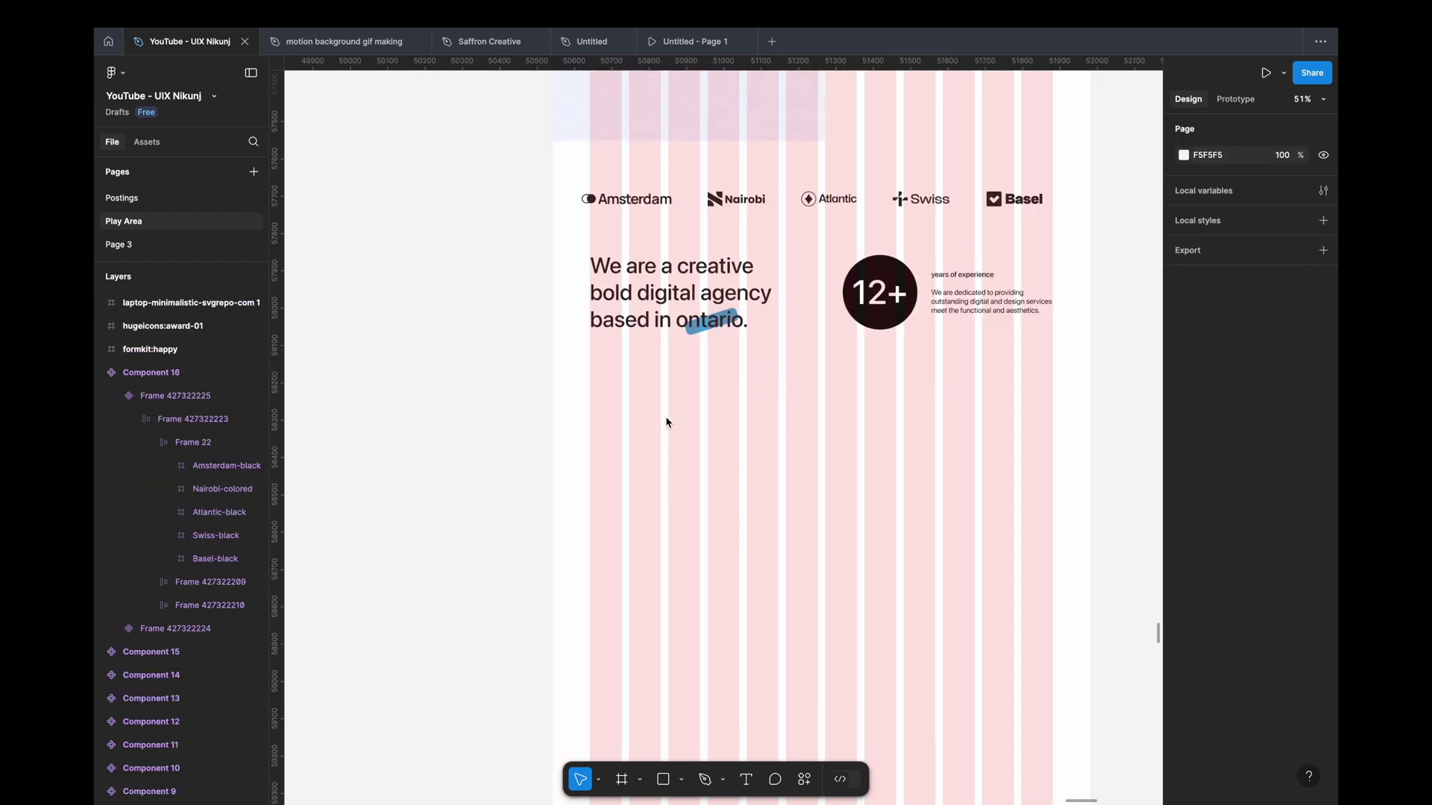
Step: Place the smiley, trophy and laptop icons on the landing page below the hero
{"action": "key", "text": "t"}
{"action": "key", "text": "v"}
{"action": "scroll", "coordinate": [613, 405], "scroll_direction": "left", "scroll_amount": 3}
{"action": "mouse_move", "coordinate": [328, 339]}
{"action": "left_mouse_down"}
{"action": "mouse_move", "coordinate": [707, 420]}
{"action": "mouse_move", "coordinate": [800, 419]}
{"action": "left_mouse_up"}
{"action": "left_click_drag", "start_coordinate": [372, 345], "coordinate": [864, 423]}
{"action": "left_click_drag", "start_coordinate": [406, 346], "coordinate": [925, 420]}
{"action": "scroll", "coordinate": [717, 386], "scroll_direction": "up", "scroll_amount": 5}
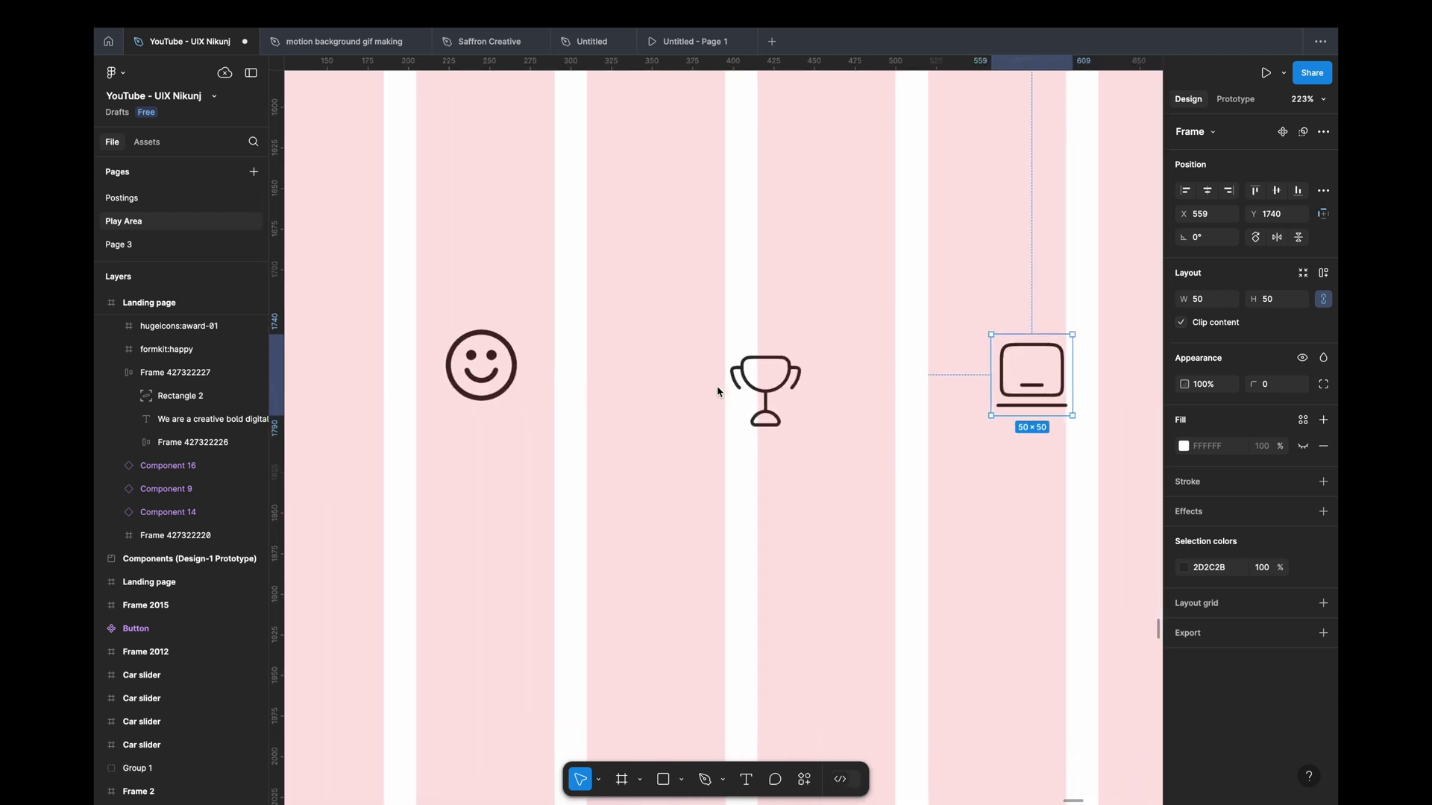
{"action": "scroll", "coordinate": [717, 386], "scroll_direction": "down", "scroll_amount": 2}
{"action": "left_click", "coordinate": [563, 353]}
{"action": "left_click_drag", "start_coordinate": [777, 389], "coordinate": [900, 271]}
{"action": "left_click_drag", "start_coordinate": [932, 362], "coordinate": [955, 255]}
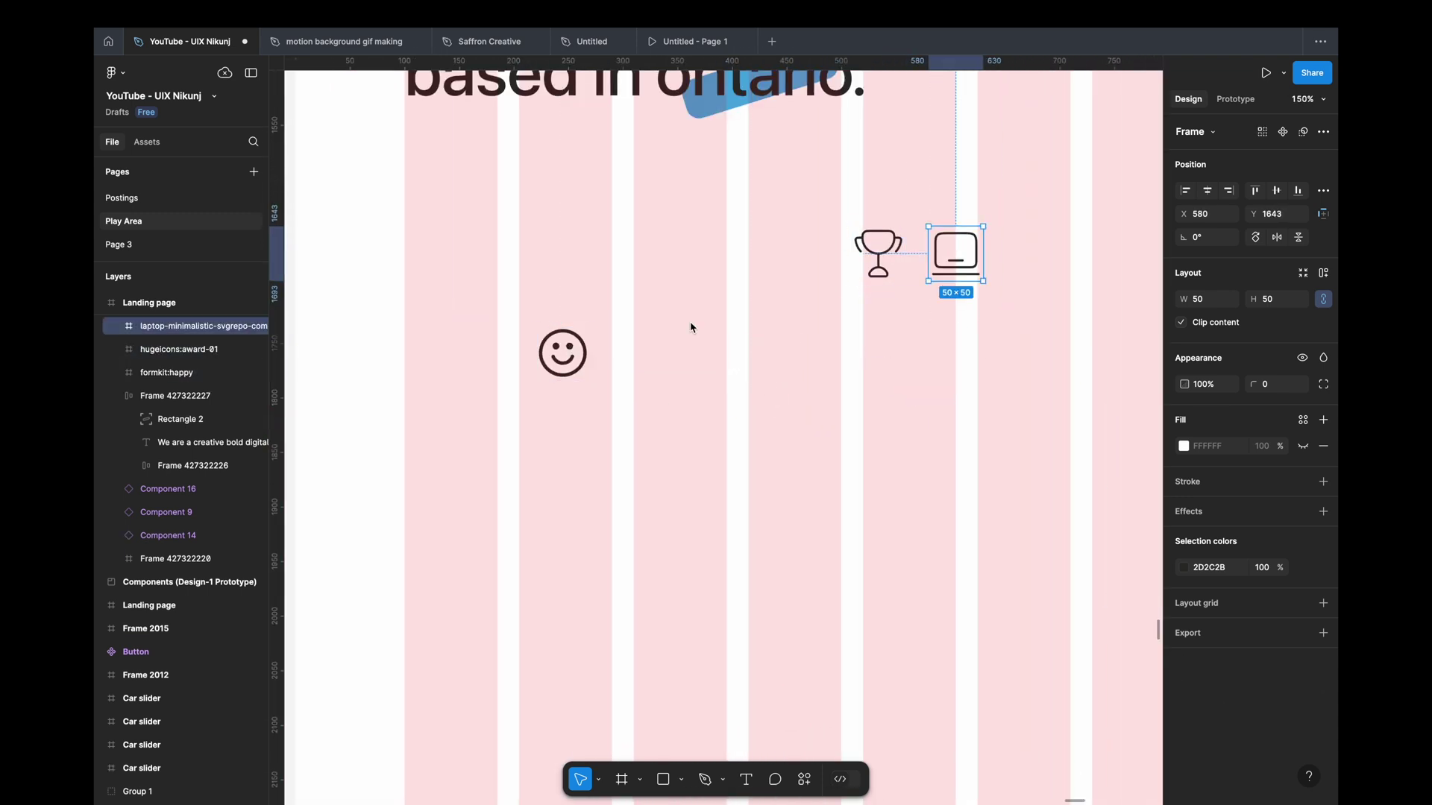
{"action": "left_click_drag", "start_coordinate": [563, 353], "coordinate": [540, 386]}
Step: Add a '120+' text beside the smiley in Bold, size 20
{"action": "key", "text": "t"}
{"action": "left_click", "coordinate": [590, 380]}
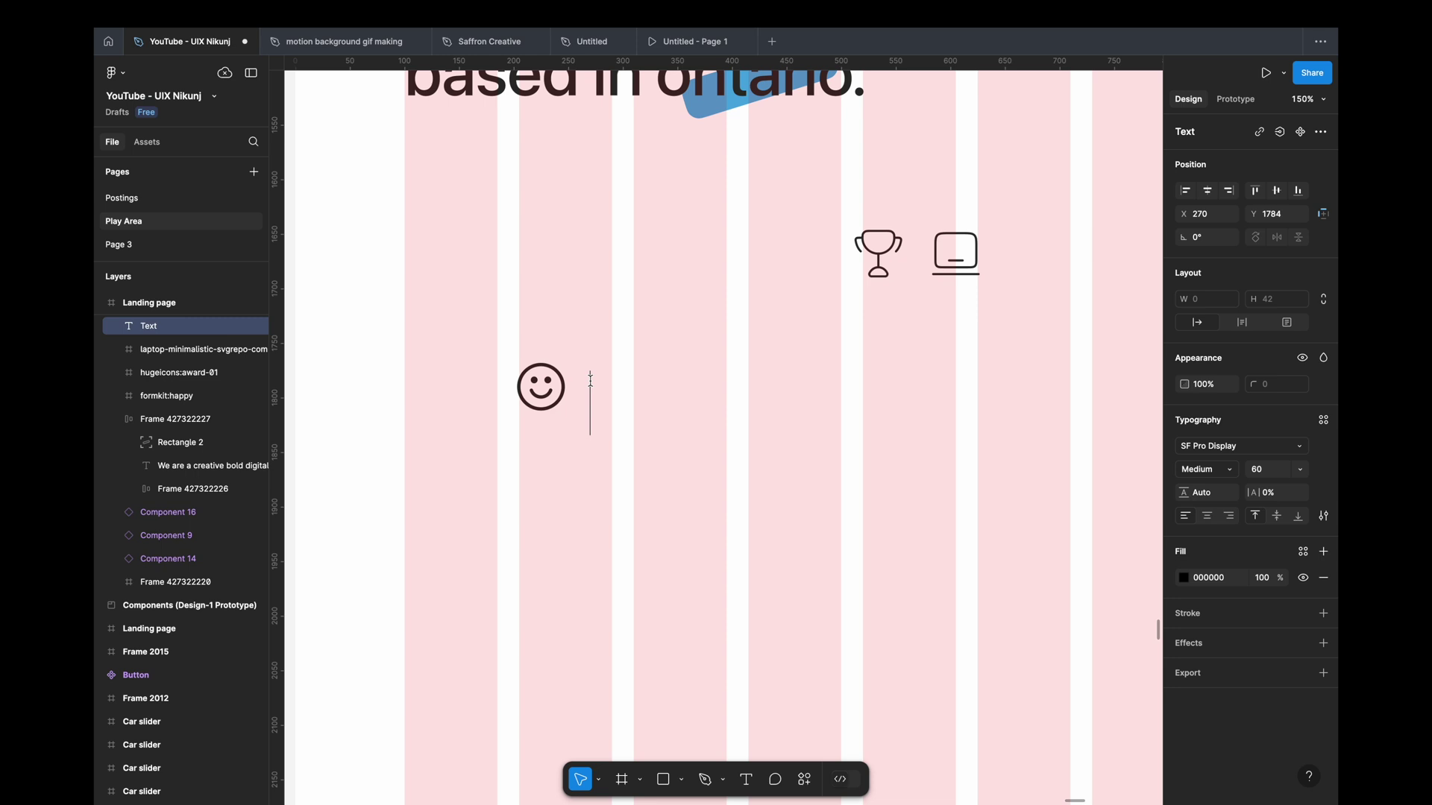
{"action": "type", "text": "120+"}
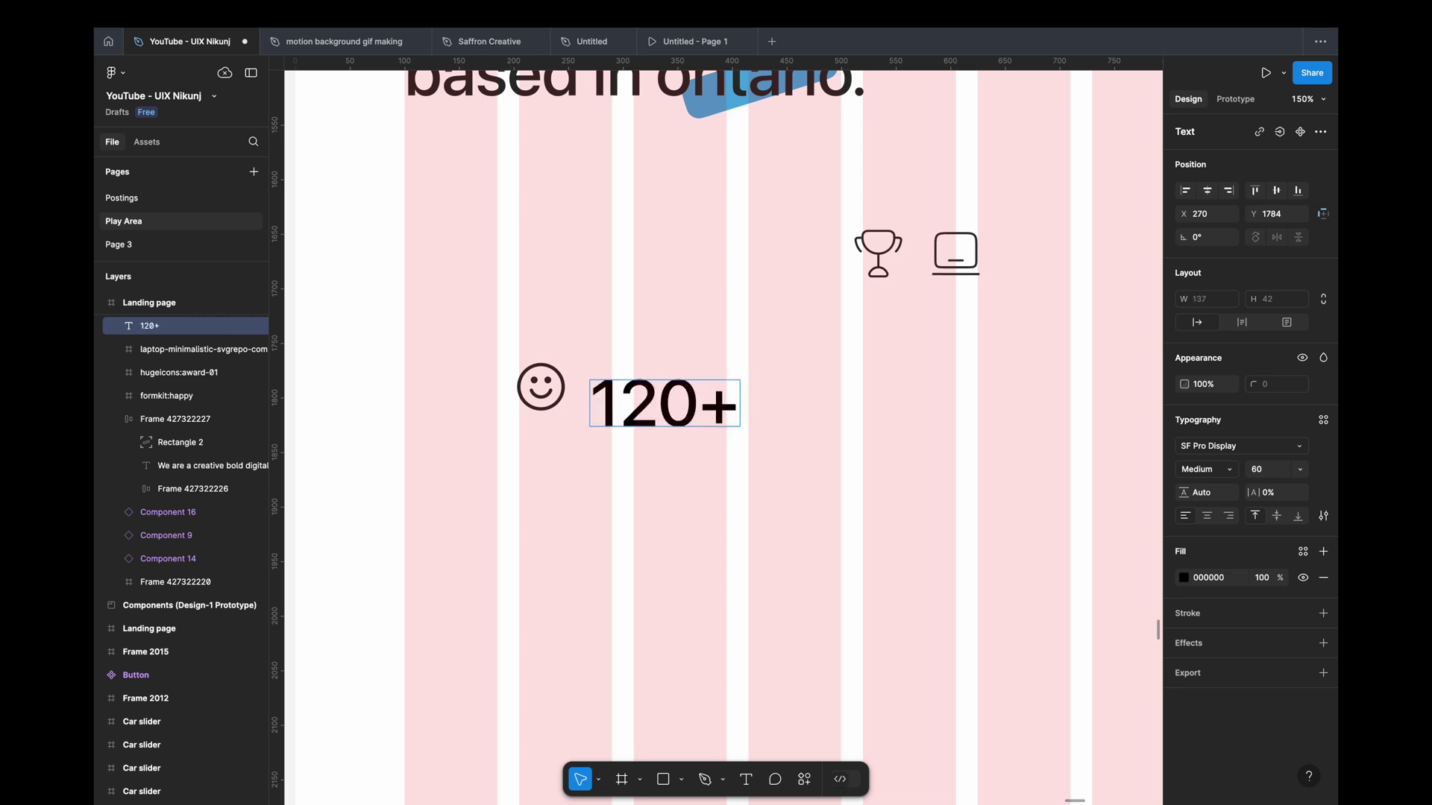
{"action": "key", "text": "Escape"}
{"action": "left_click", "coordinate": [1206, 469]}
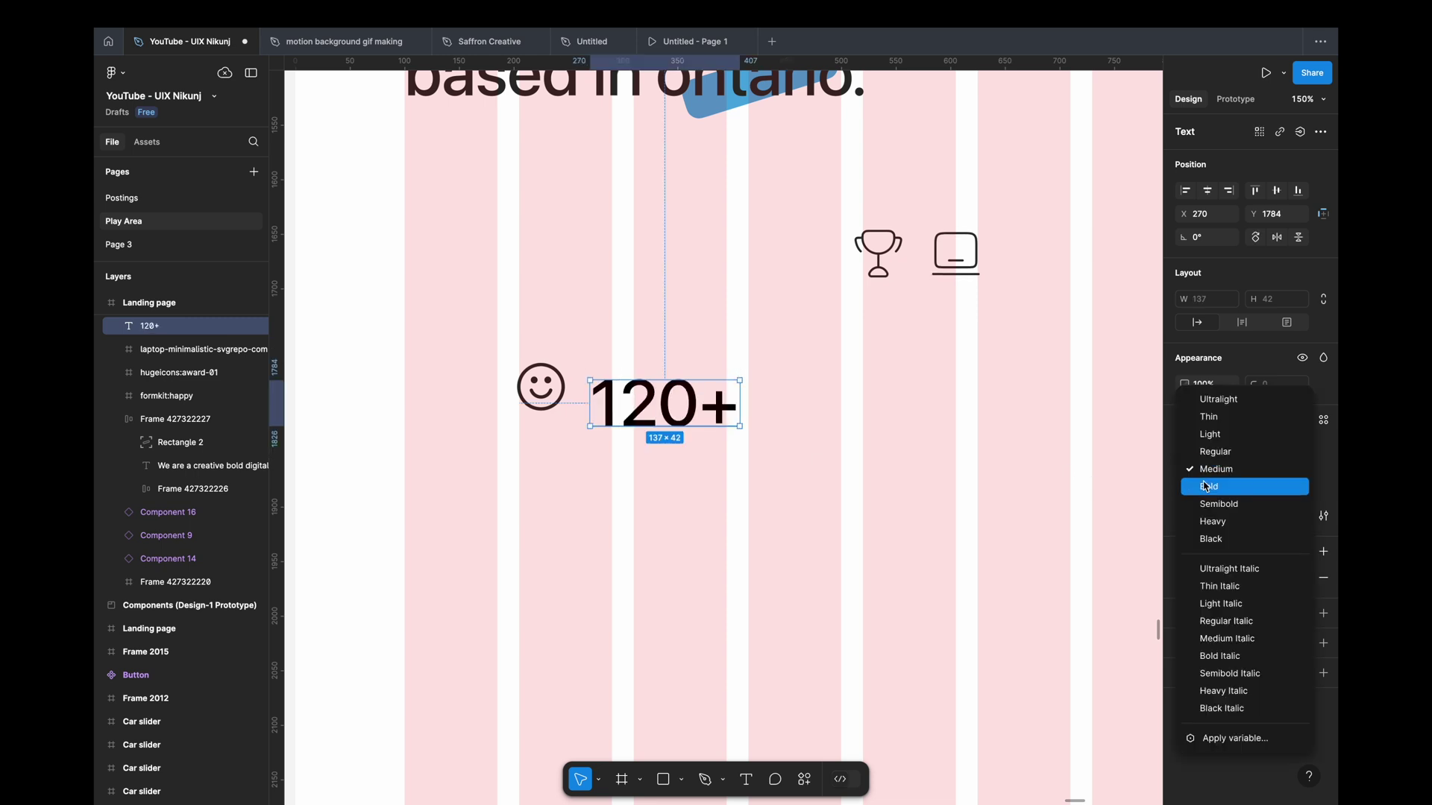
{"action": "left_click", "coordinate": [1206, 527]}
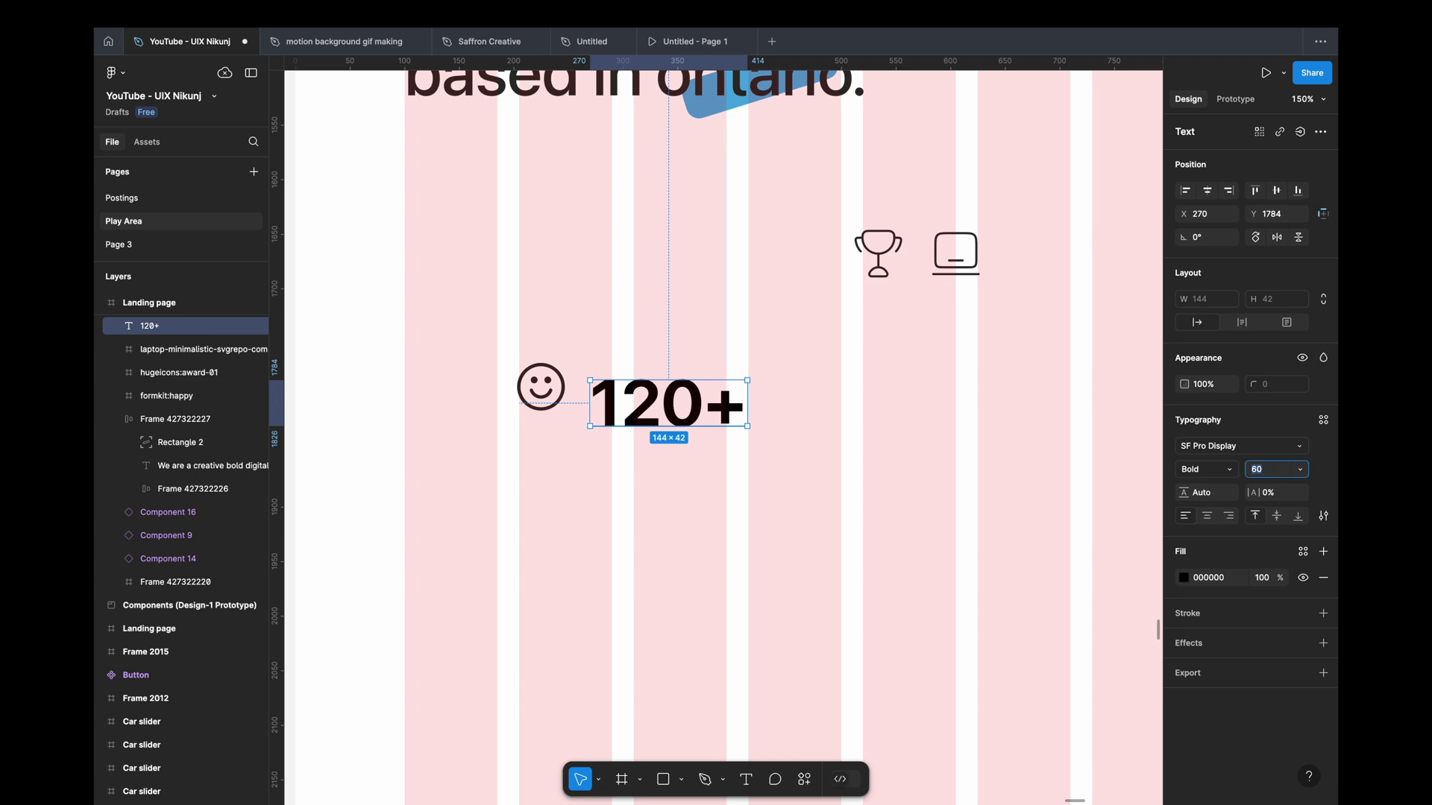
{"action": "type", "text": "20"}
{"action": "key", "text": "Return"}
Step: Align '120+' level with the smiley and colour it blue 4f66e1
{"action": "left_click", "coordinate": [614, 412]}
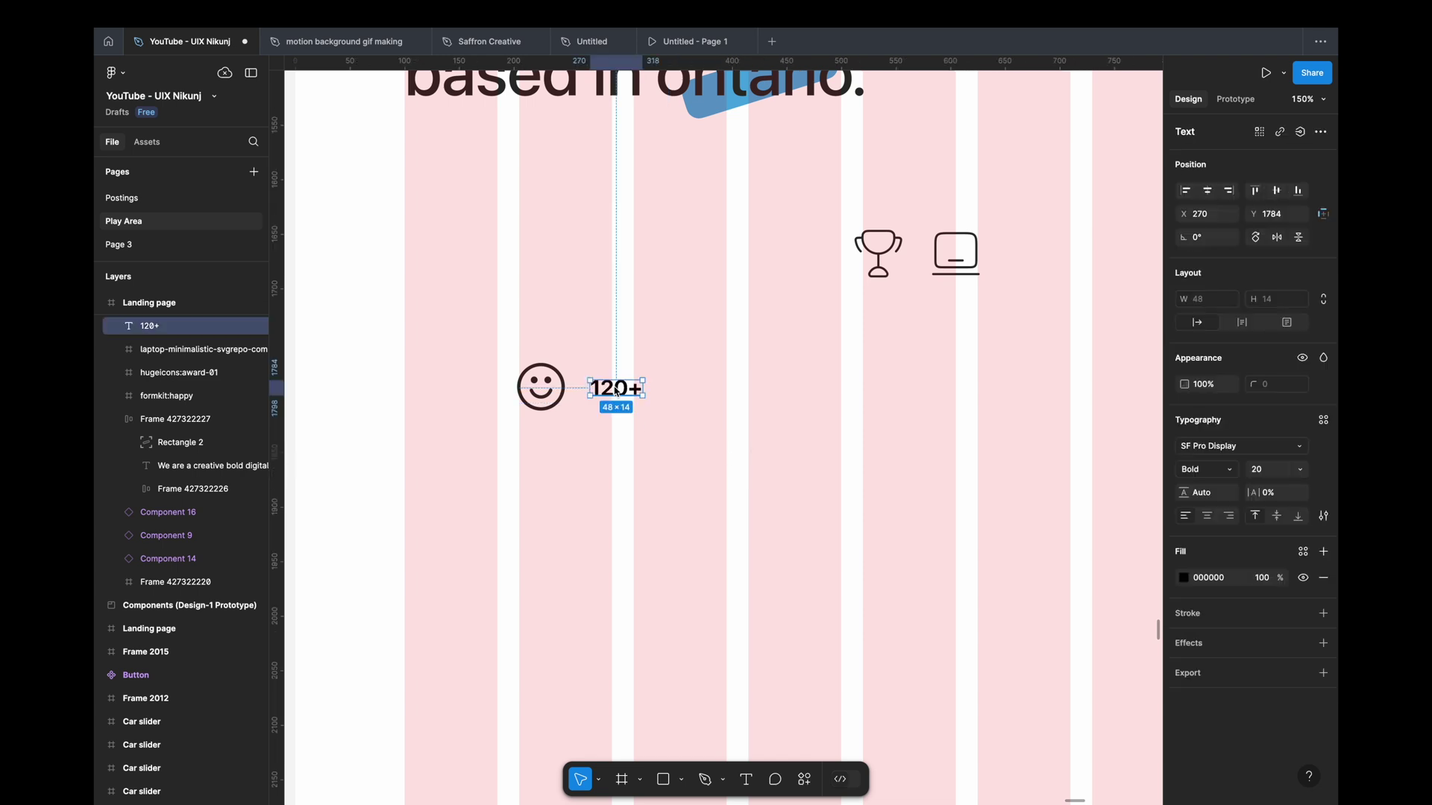
{"action": "left_click_drag", "start_coordinate": [616, 390], "coordinate": [616, 378]}
{"action": "left_click", "coordinate": [1211, 580]}
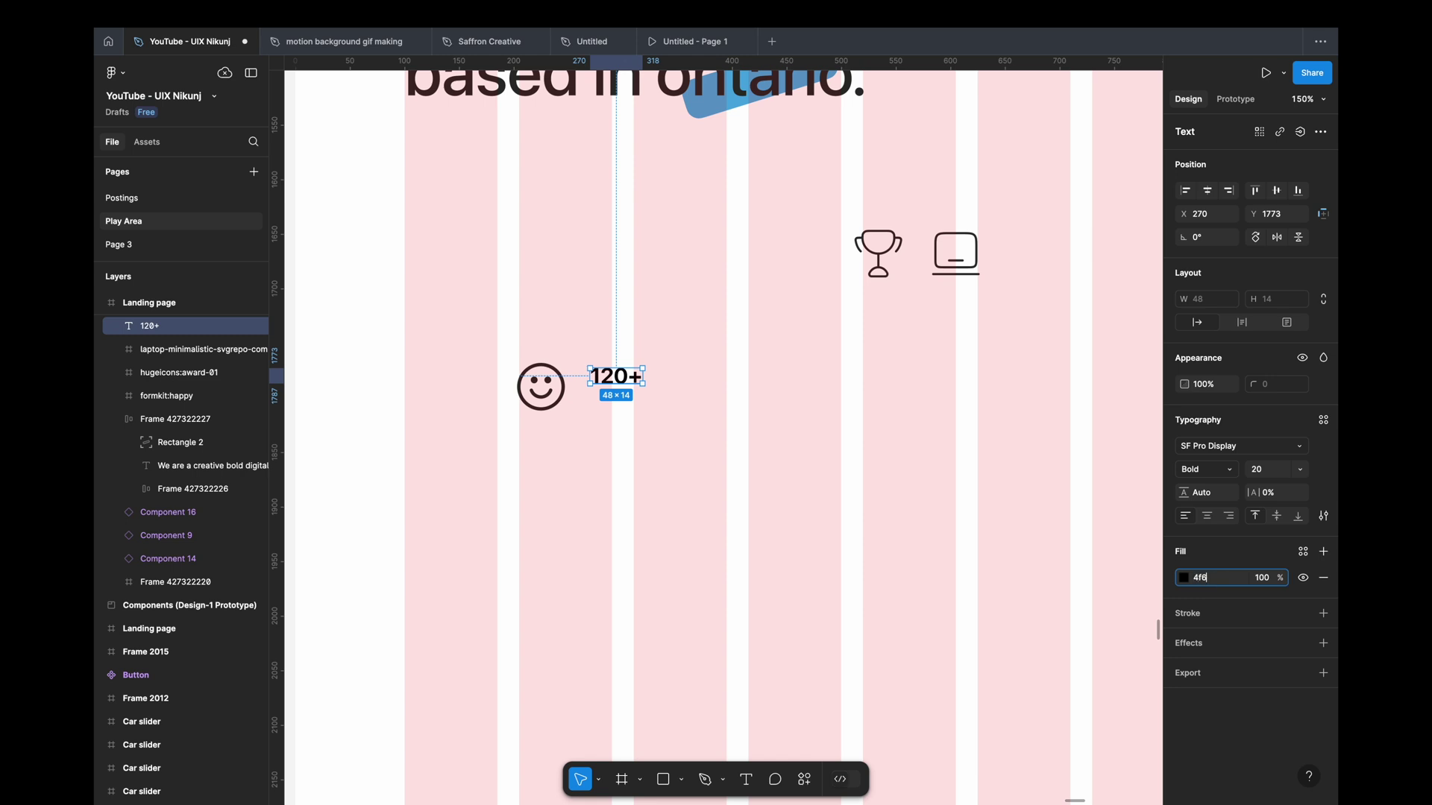
{"action": "key", "text": "Return"}
{"action": "left_click", "coordinate": [567, 381]}
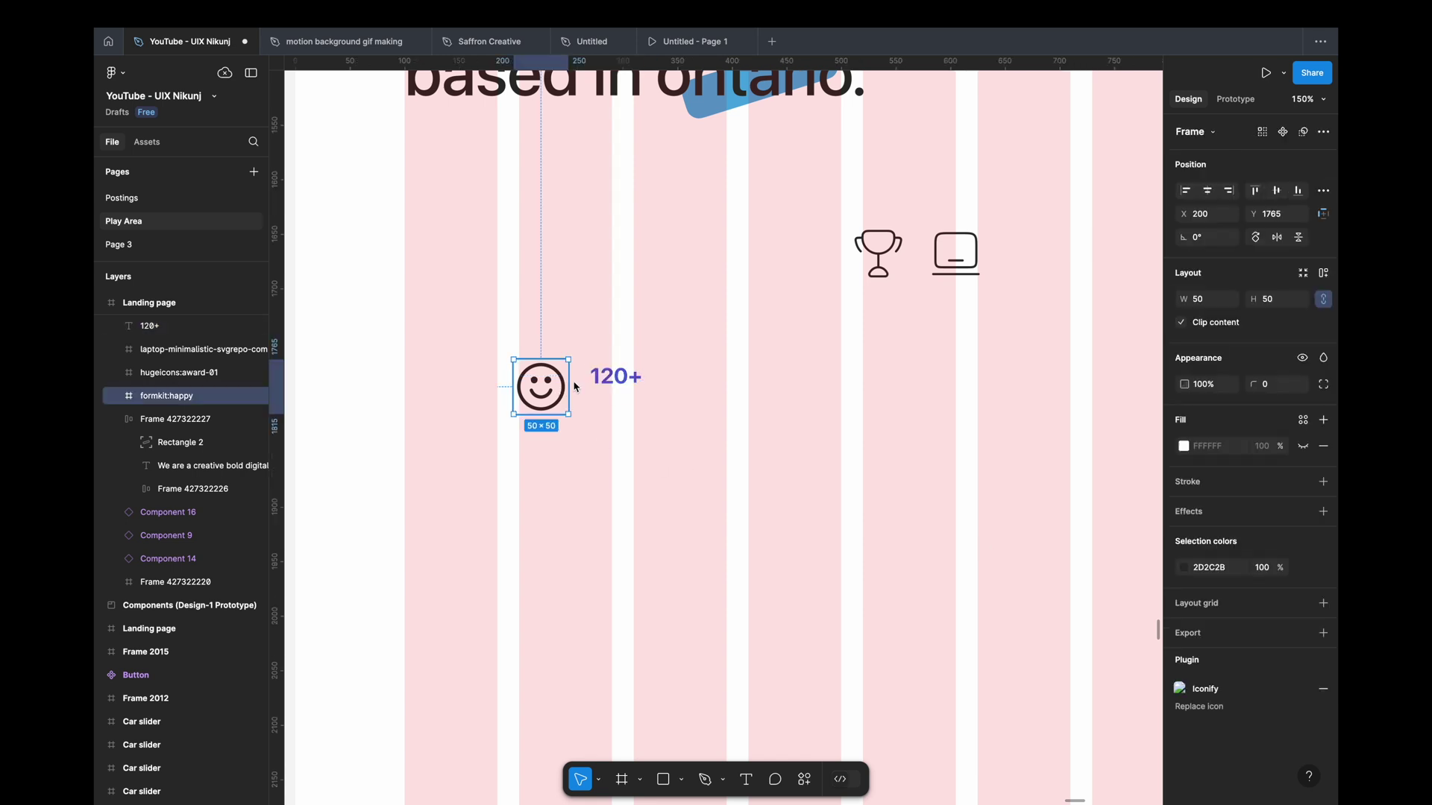
{"action": "left_click", "coordinate": [628, 409]}
Step: Add the caption 'Satisfied clients around the worldwide.' below 120+ in Regular weight, colour 2d2c2b
{"action": "key", "text": "t"}
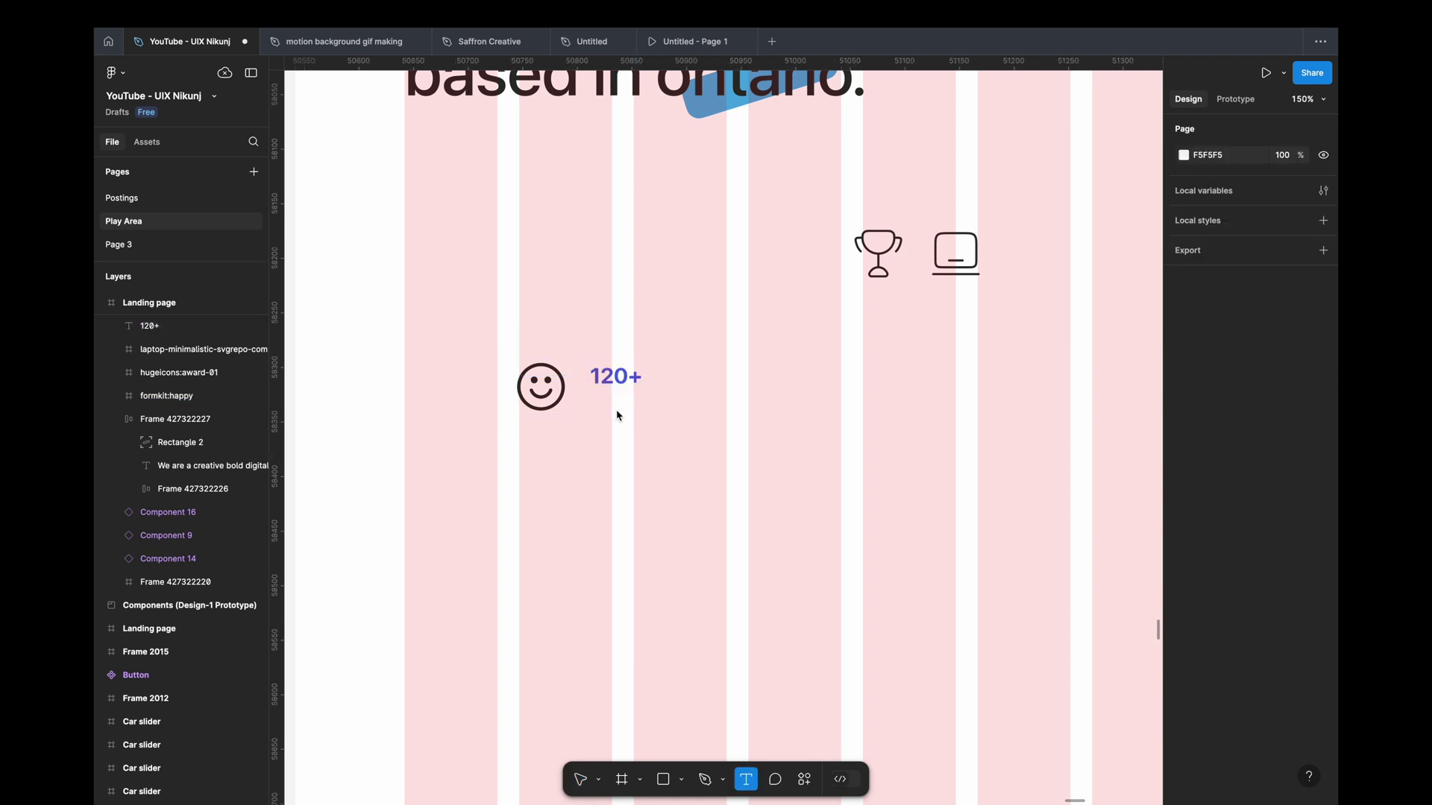
{"action": "left_click", "coordinate": [606, 413]}
{"action": "type", "text": "Sa"}
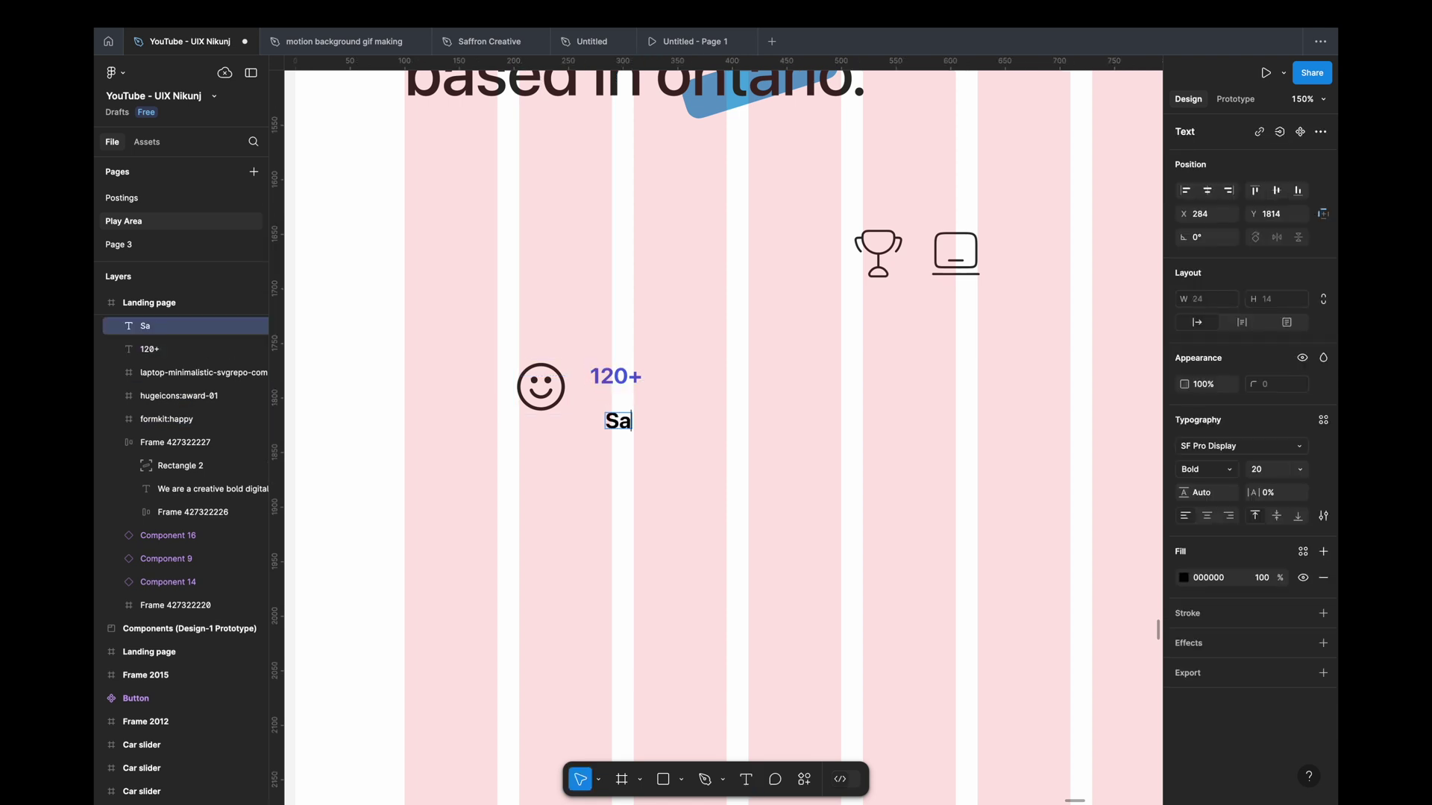
{"action": "type", "text": "tisfied cl"}
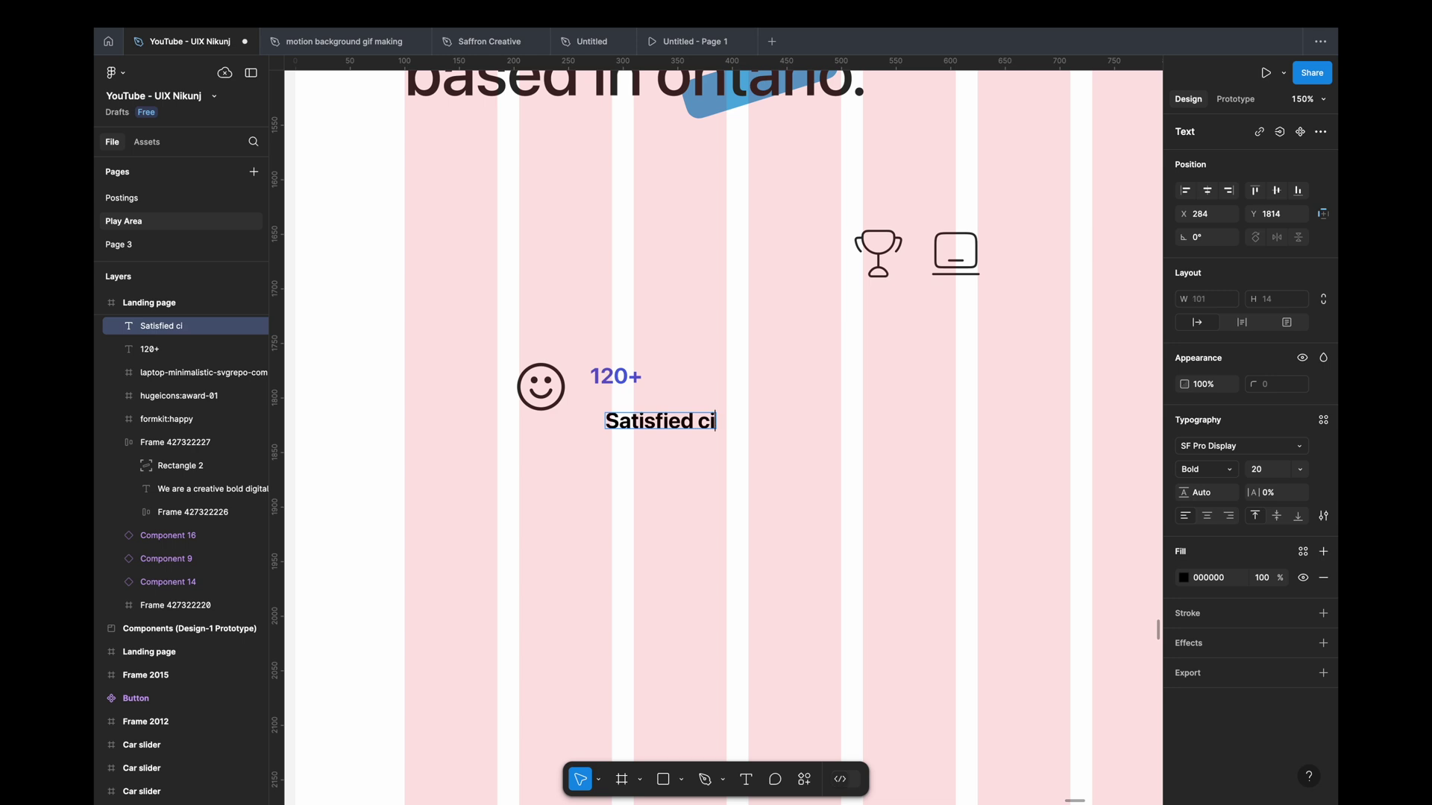
{"action": "type", "text": "ients around the"}
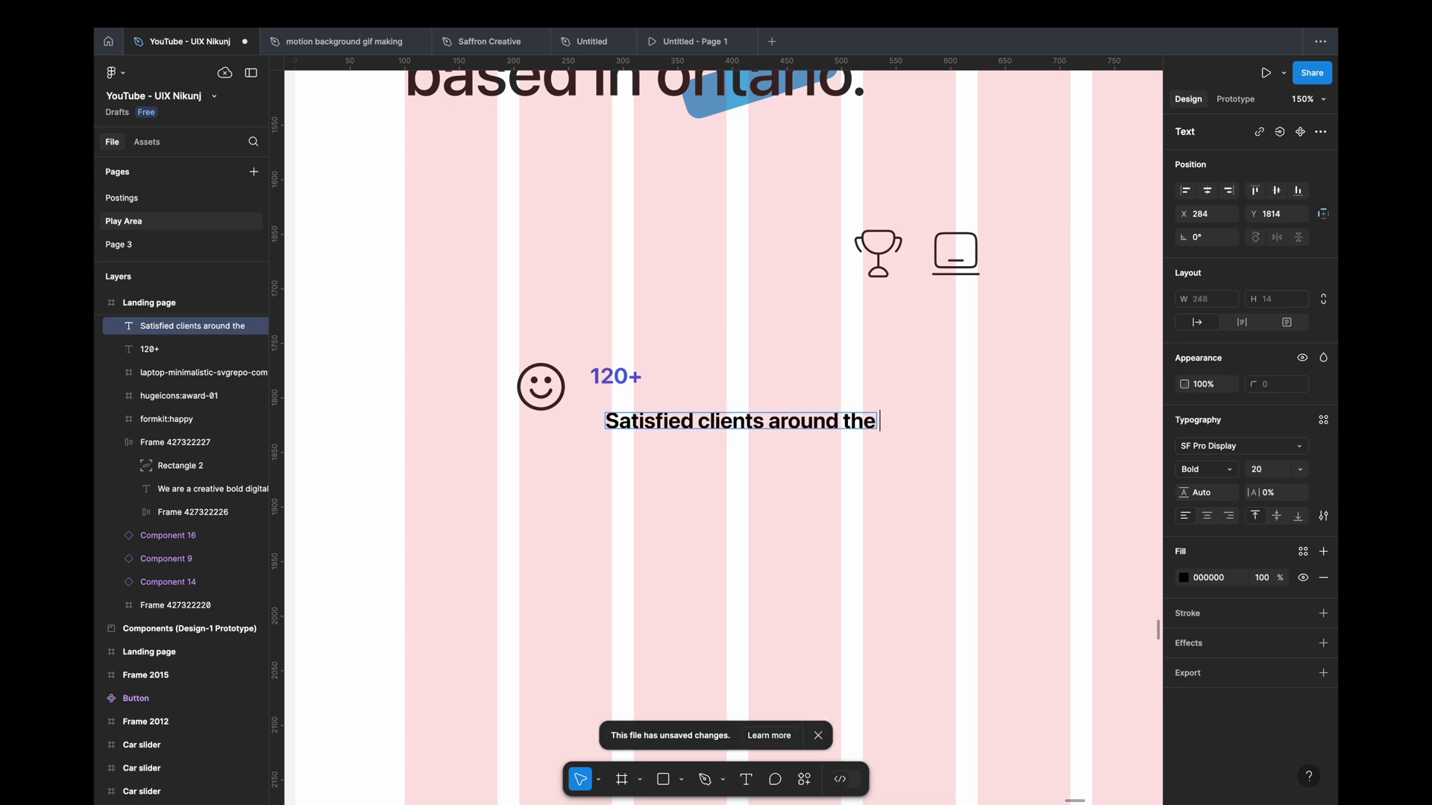
{"action": "key", "text": "Return"}
{"action": "type", "text": "ldwide."}
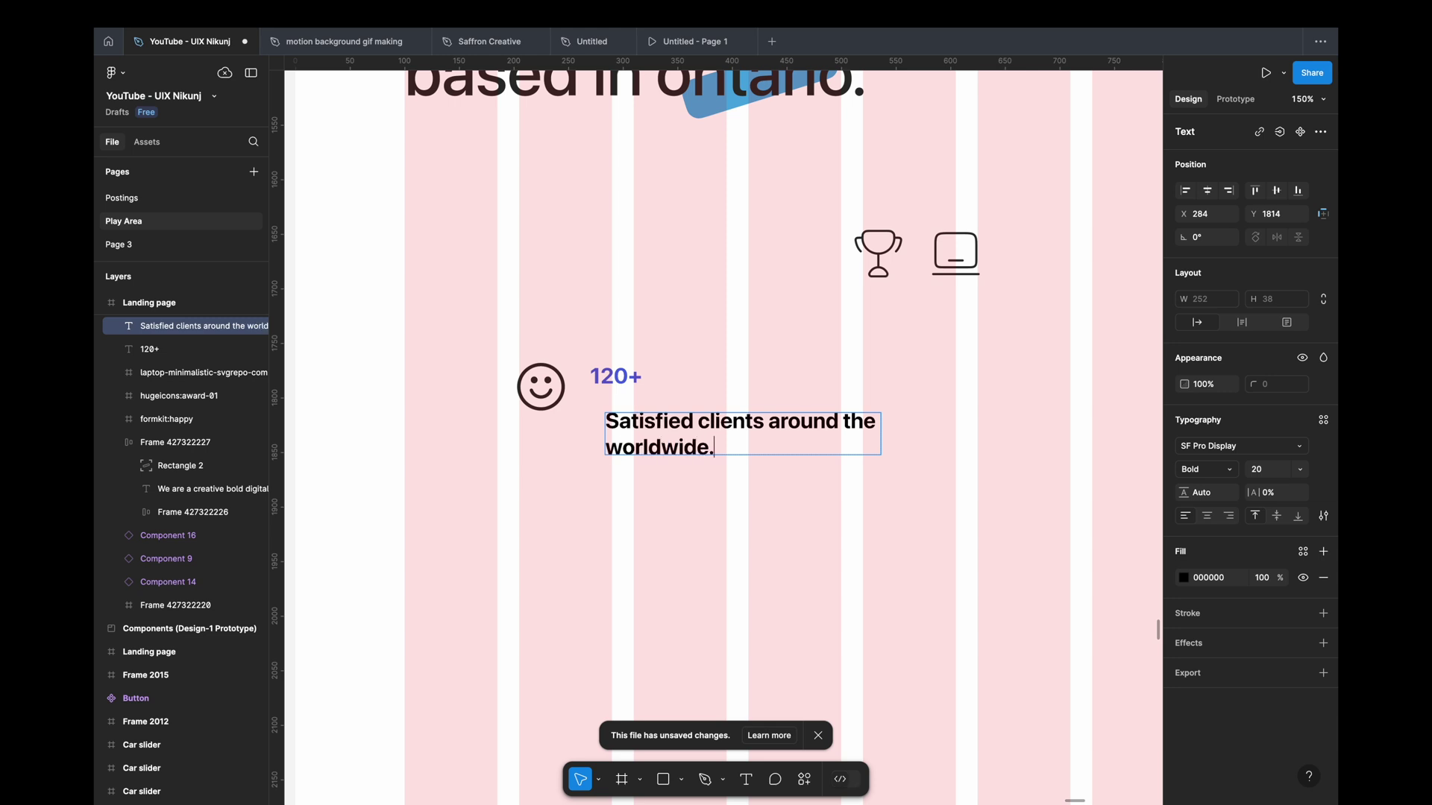
{"action": "key", "text": "Escape"}
{"action": "left_click", "coordinate": [1205, 469]}
{"action": "left_click", "coordinate": [1216, 433]}
{"action": "left_click", "coordinate": [1221, 581]}
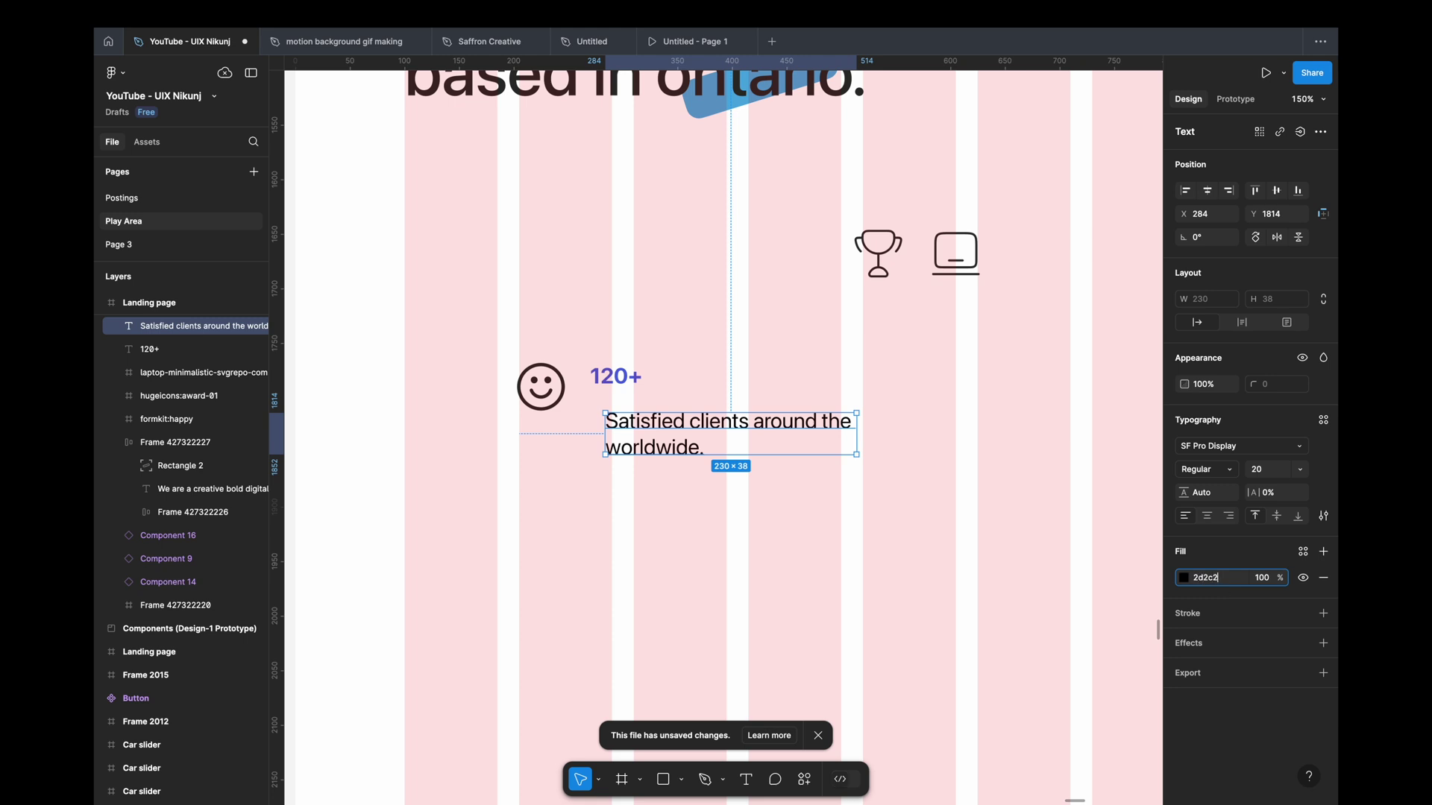
{"action": "key", "text": "Return"}
Step: Wrap '120+' and the caption in a vertical auto layout with a 14 px gap
{"action": "left_click", "coordinate": [662, 553]}
{"action": "left_click", "coordinate": [615, 377]}
{"action": "left_click", "coordinate": [671, 433], "text": "shift"}
{"action": "key", "text": "shift+a"}
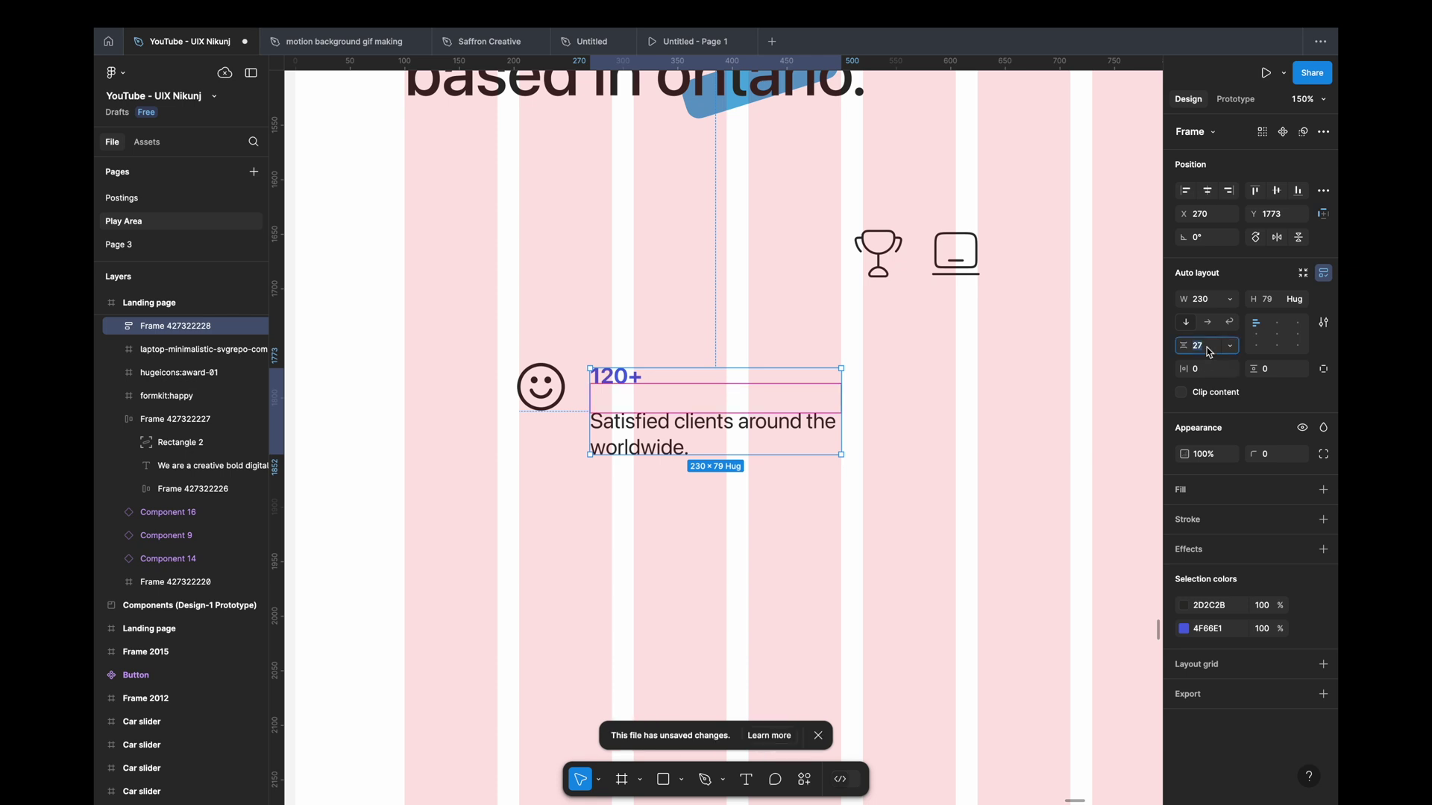
{"action": "type", "text": "14"}
{"action": "key", "text": "Return"}
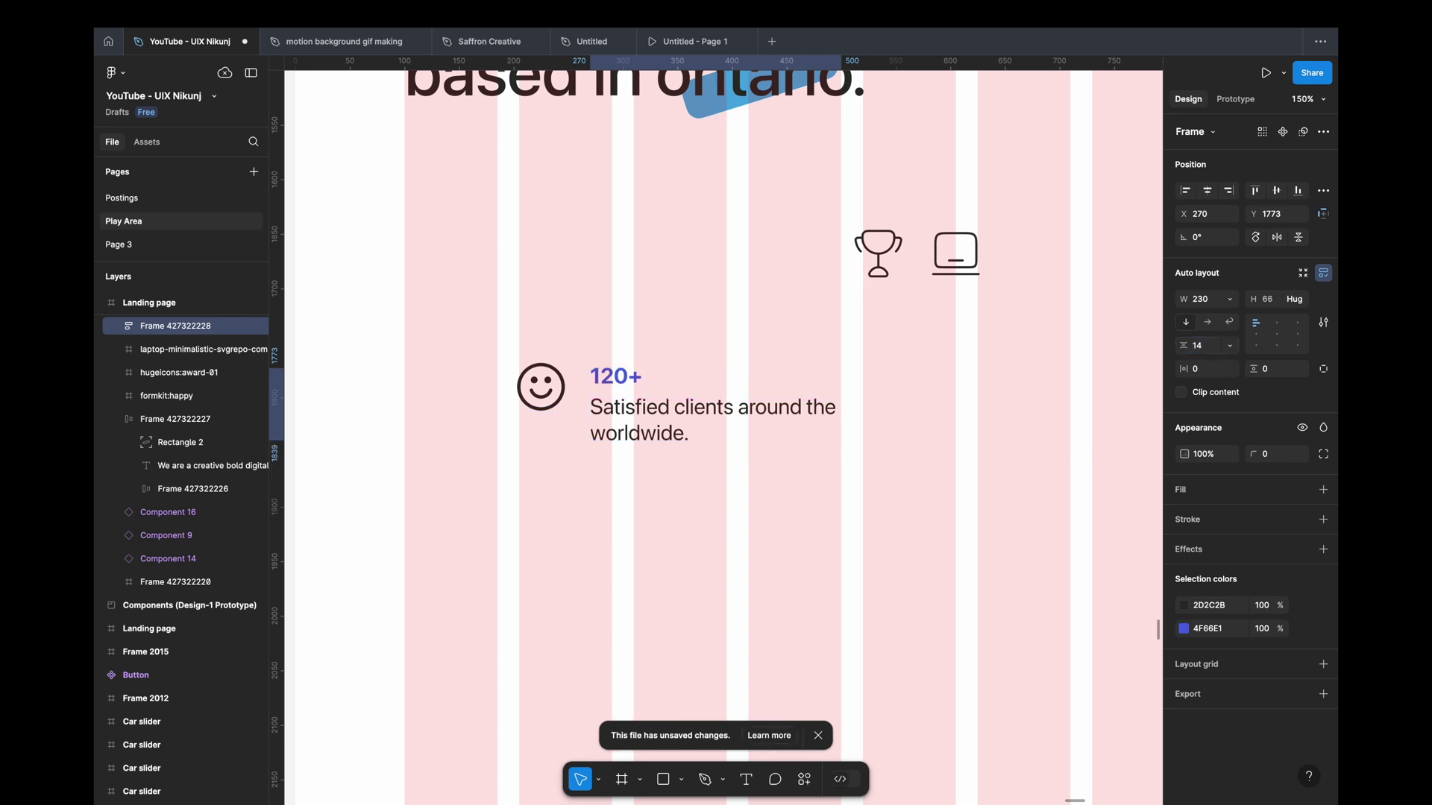
{"action": "left_click", "coordinate": [589, 475]}
{"action": "scroll", "coordinate": [666, 515], "scroll_direction": "down", "scroll_amount": 2}
{"action": "scroll", "coordinate": [660, 519], "scroll_direction": "down", "scroll_amount": 2}
Step: Wrap the smiley and the 120+ stack in a top-aligned auto-layout row
{"action": "scroll", "coordinate": [659, 520], "scroll_direction": "up", "scroll_amount": 1}
{"action": "left_click", "coordinate": [550, 339]}
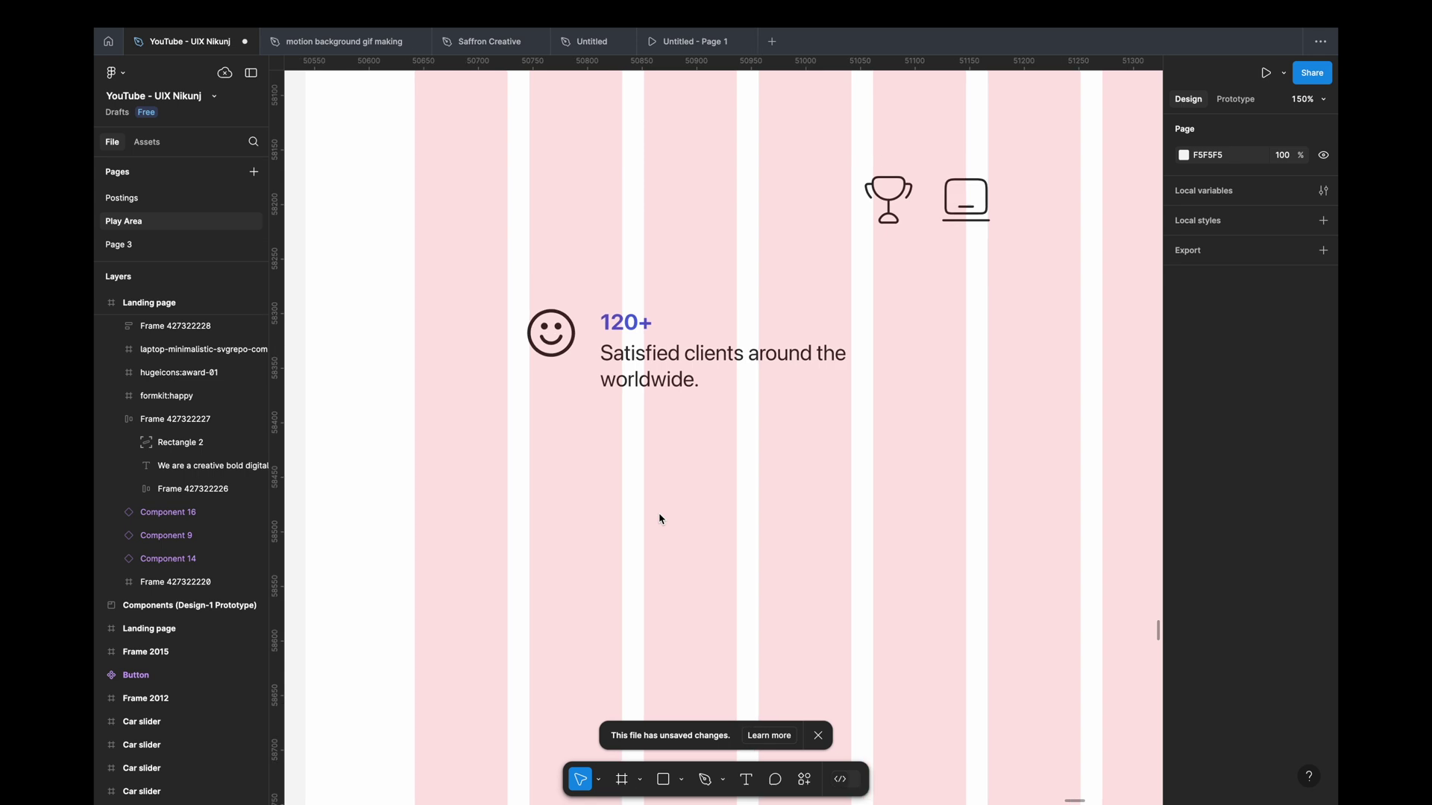
{"action": "left_click", "coordinate": [716, 360], "text": "shift"}
{"action": "key", "text": "shift+a"}
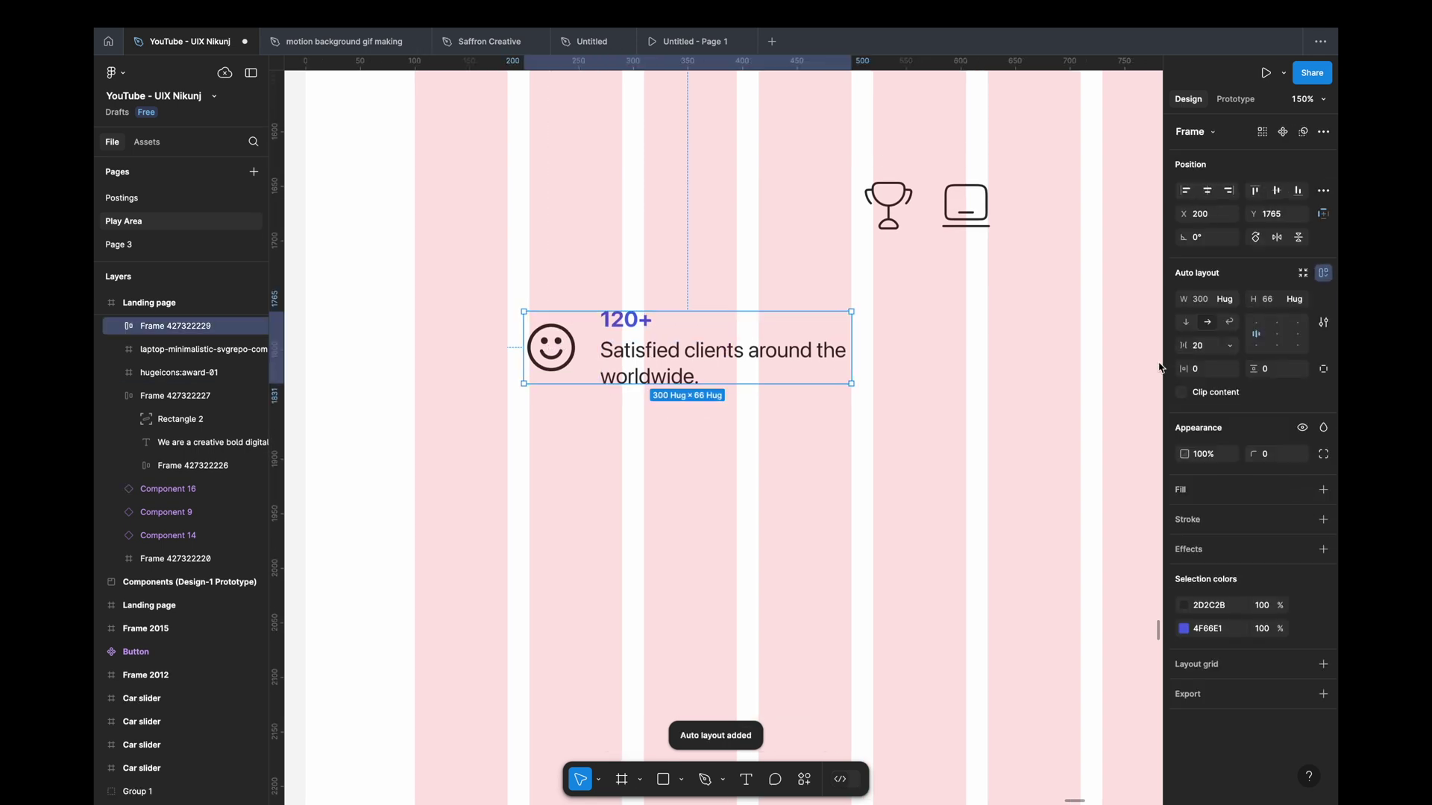
{"action": "left_click", "coordinate": [1257, 322]}
{"action": "left_click", "coordinate": [649, 390]}
{"action": "left_click", "coordinate": [599, 363]}
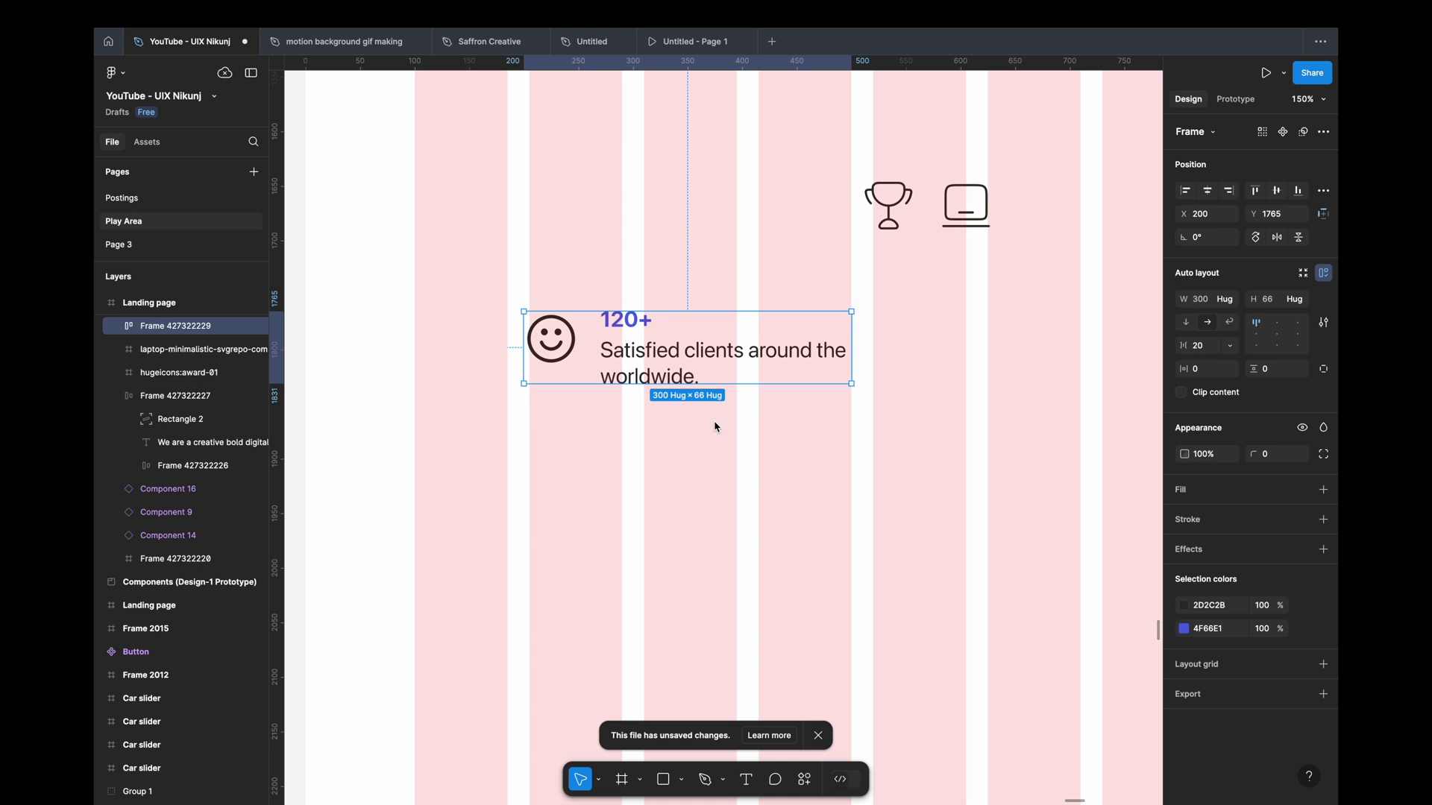
Step: Ungroup the 120+ and caption stack, moving the caption out below the row
{"action": "double_click", "coordinate": [776, 372]}
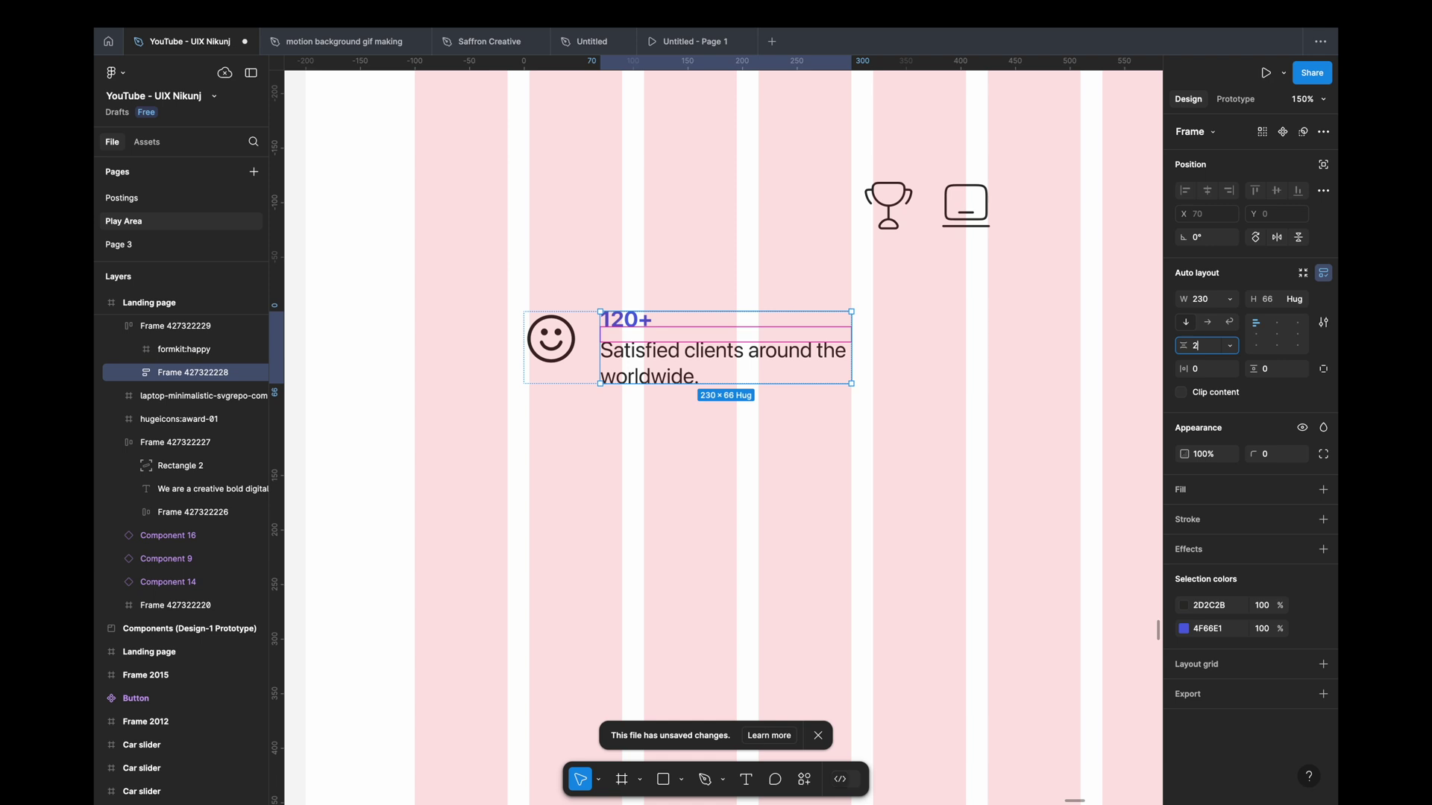
{"action": "scroll", "coordinate": [938, 288], "scroll_direction": "up", "scroll_amount": 3}
{"action": "key", "text": "ctrl+shift+g"}
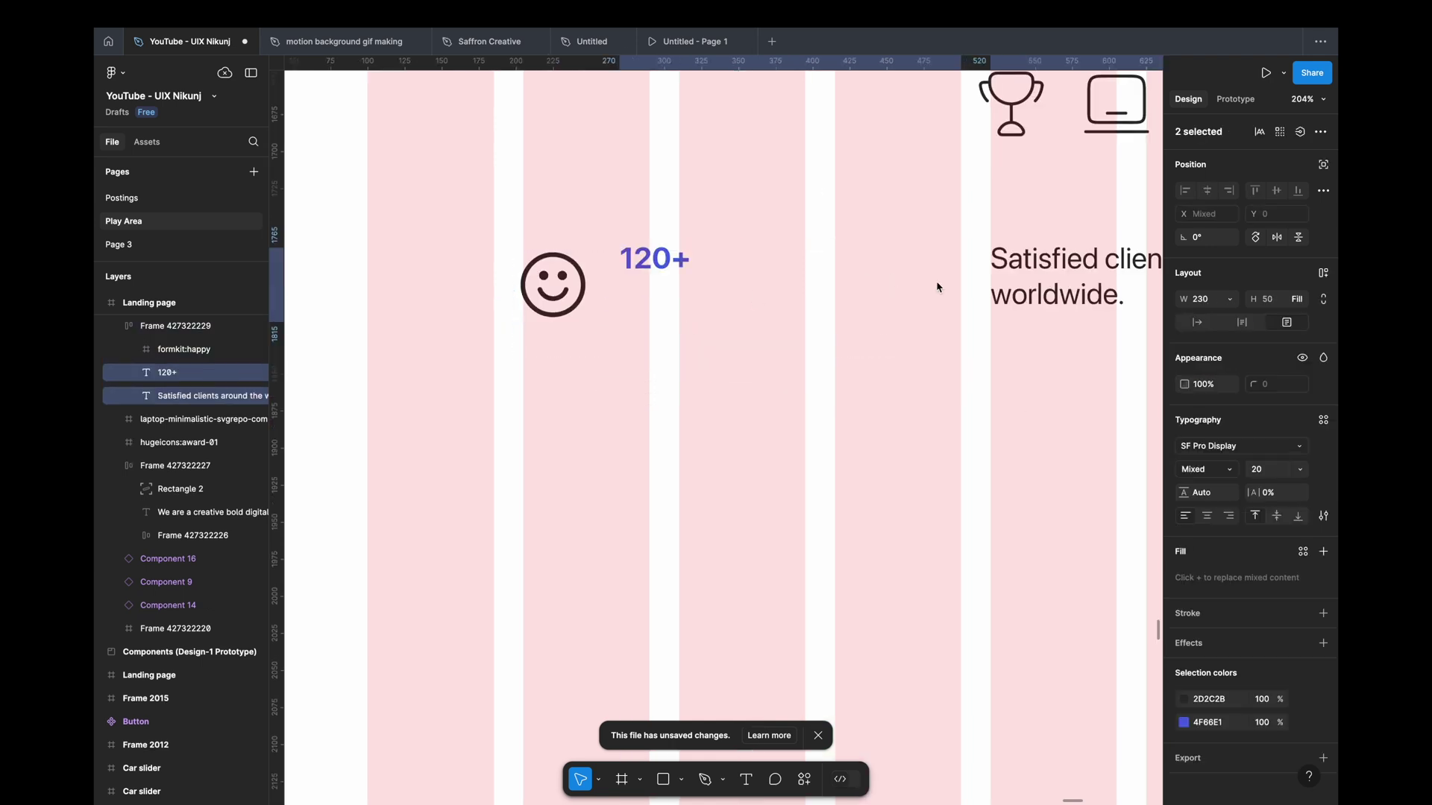
{"action": "scroll", "coordinate": [939, 288], "scroll_direction": "down", "scroll_amount": 2}
{"action": "left_click_drag", "start_coordinate": [933, 320], "coordinate": [664, 407]}
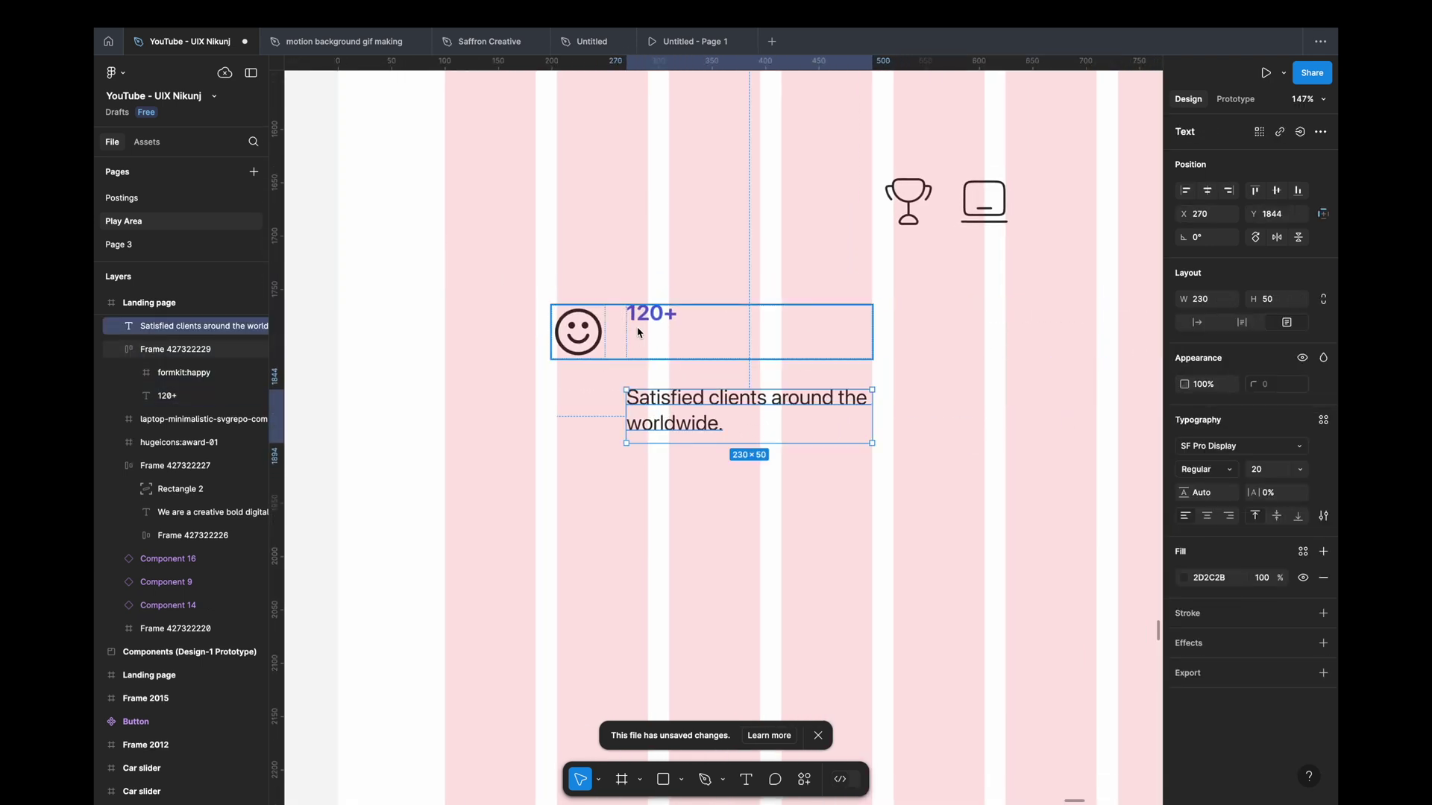
Step: Make 120+ fill the row height and hug its width, with a 13 px smiley gap
{"action": "left_click", "coordinate": [637, 332]}
{"action": "left_click", "coordinate": [1297, 299]}
{"action": "left_click", "coordinate": [1223, 317]}
{"action": "left_click", "coordinate": [1230, 299]}
{"action": "key", "text": "shift+Return"}
{"action": "left_click", "coordinate": [1208, 349]}
{"action": "key", "text": "Return"}
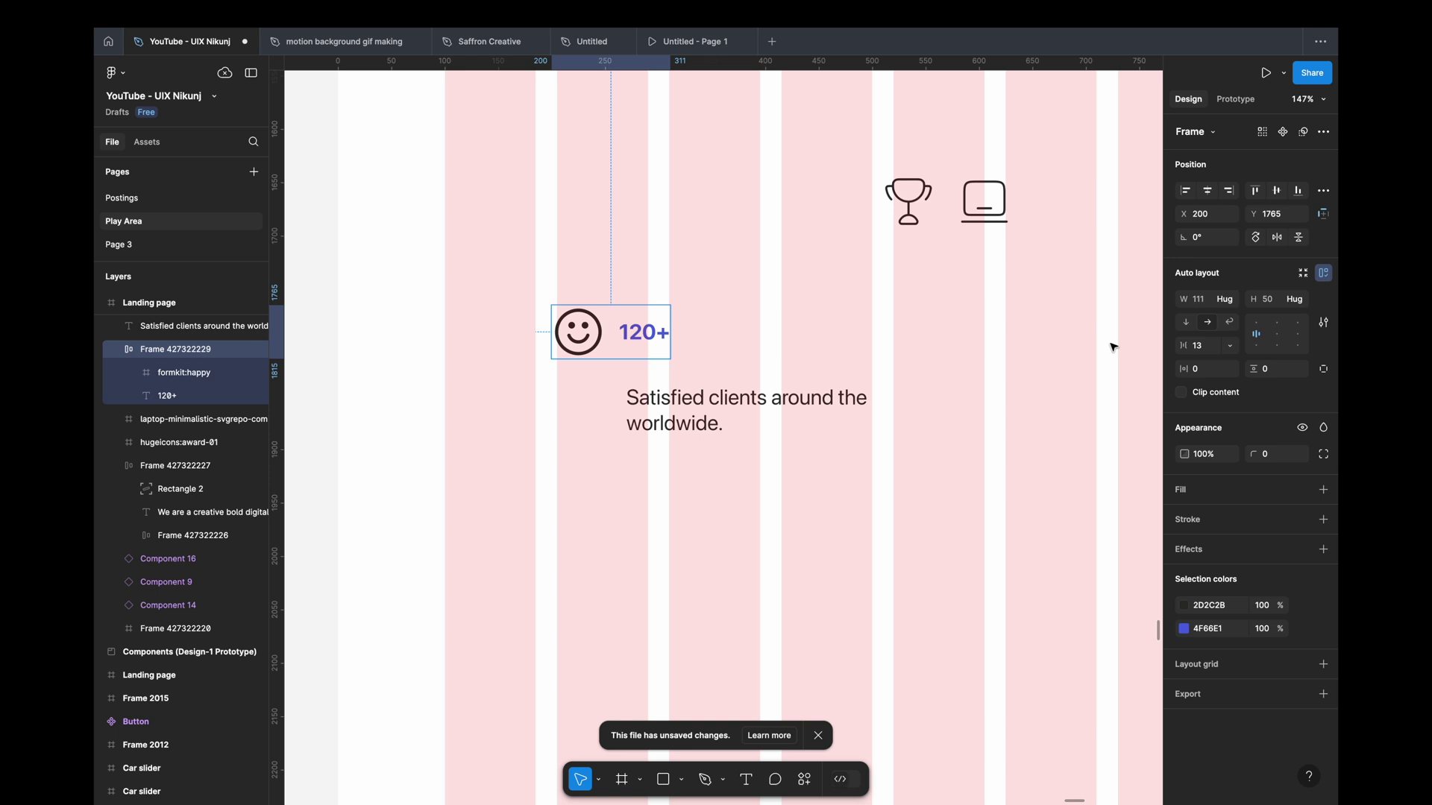
Step: Stack the smiley row above the caption in auto layout with a 24 px gap
{"action": "left_click", "coordinate": [1113, 347]}
{"action": "left_click_drag", "start_coordinate": [674, 407], "coordinate": [615, 389]}
{"action": "left_click", "coordinate": [585, 331], "text": "shift"}
{"action": "key", "text": "shift+a"}
{"action": "left_click", "coordinate": [1209, 345]}
{"action": "type", "text": "24"}
{"action": "key", "text": "Return"}
{"action": "scroll", "coordinate": [876, 460], "scroll_direction": "down", "scroll_amount": 3}
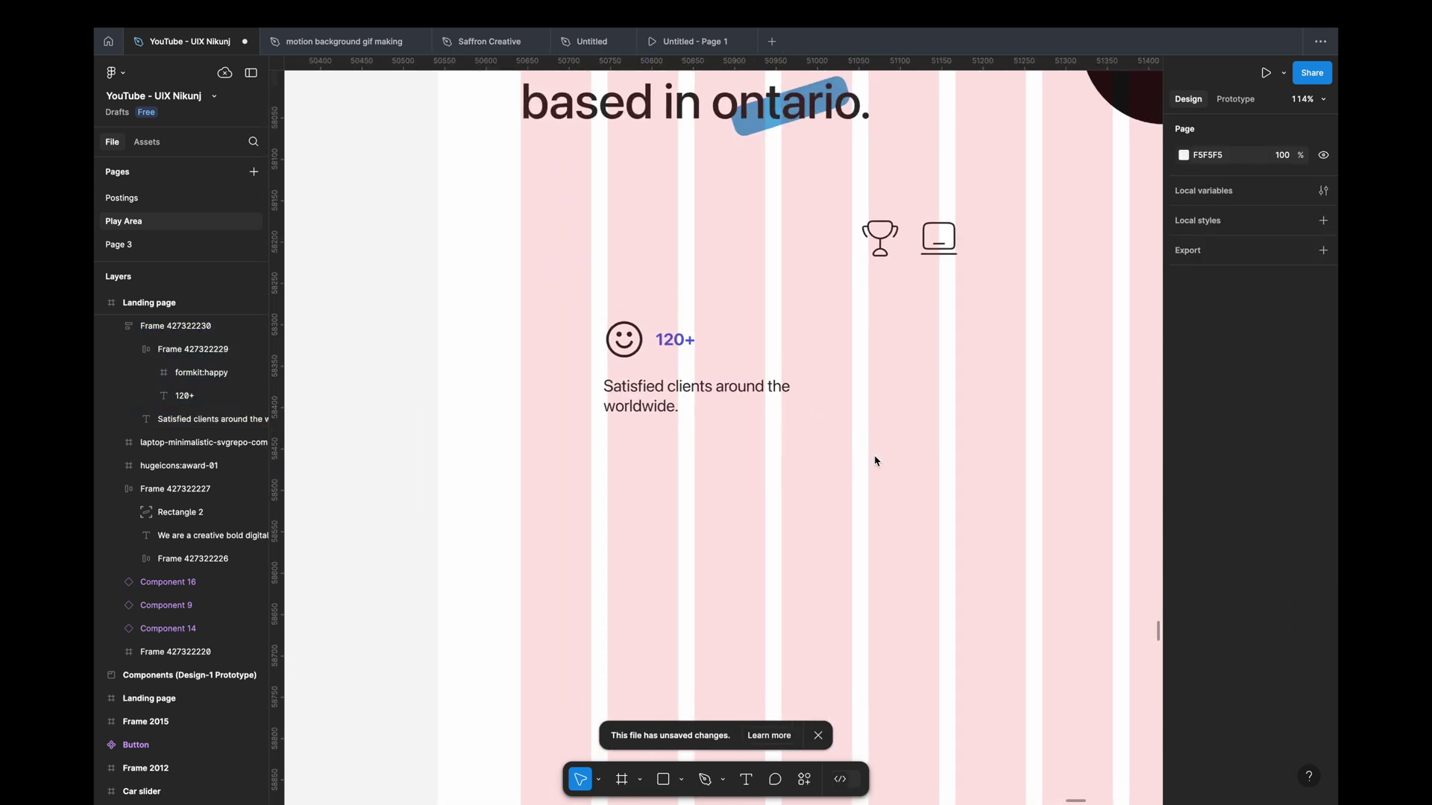
{"action": "scroll", "coordinate": [820, 460], "scroll_direction": "right", "scroll_amount": 3}
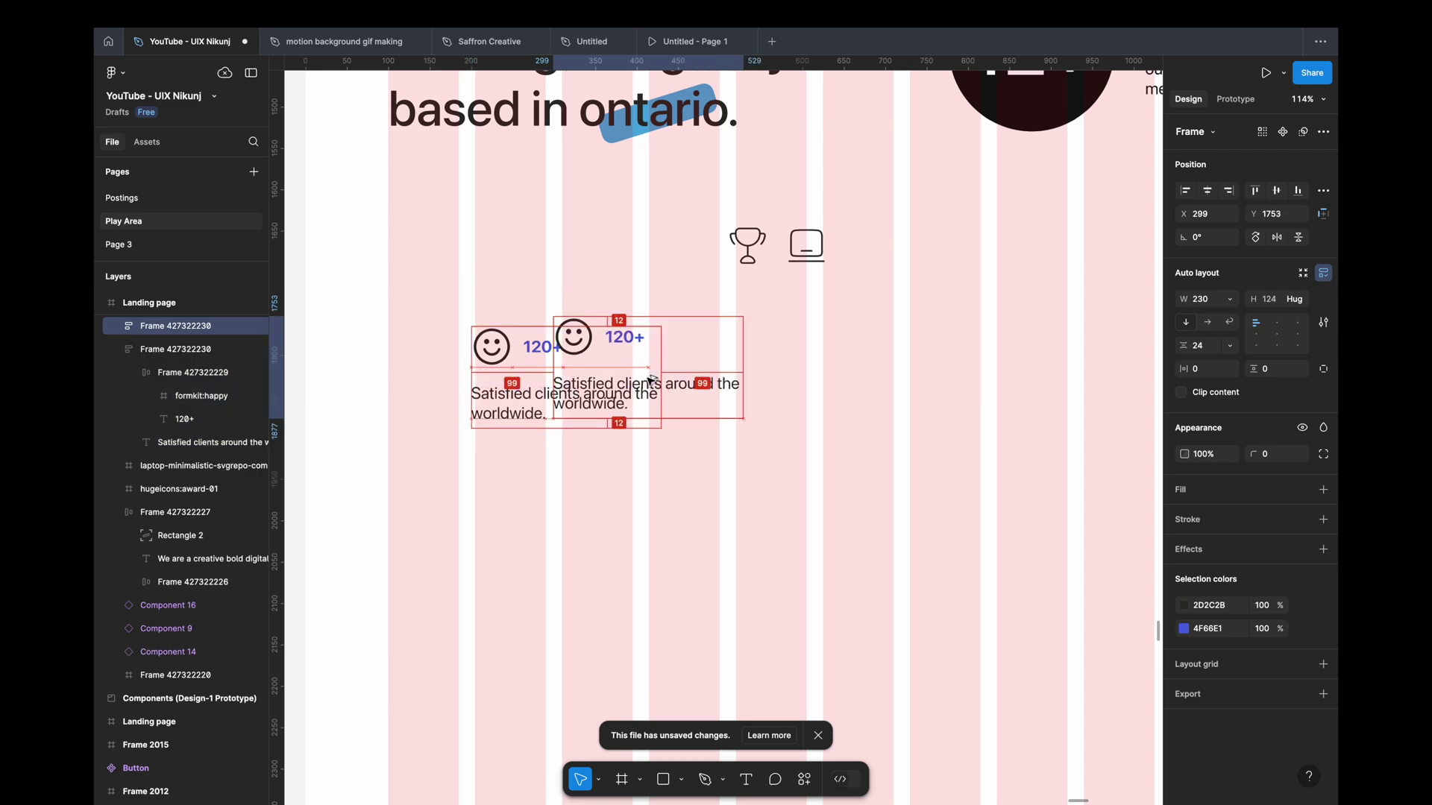
Step: Duplicate the stat item to the right and replace its smiley icon with the trophy icon
{"action": "left_click_drag", "start_coordinate": [566, 388], "coordinate": [815, 389]}
{"action": "scroll", "coordinate": [719, 295], "scroll_direction": "up", "scroll_amount": 5}
{"action": "left_click", "coordinate": [719, 295]}
{"action": "left_click", "coordinate": [694, 228]}
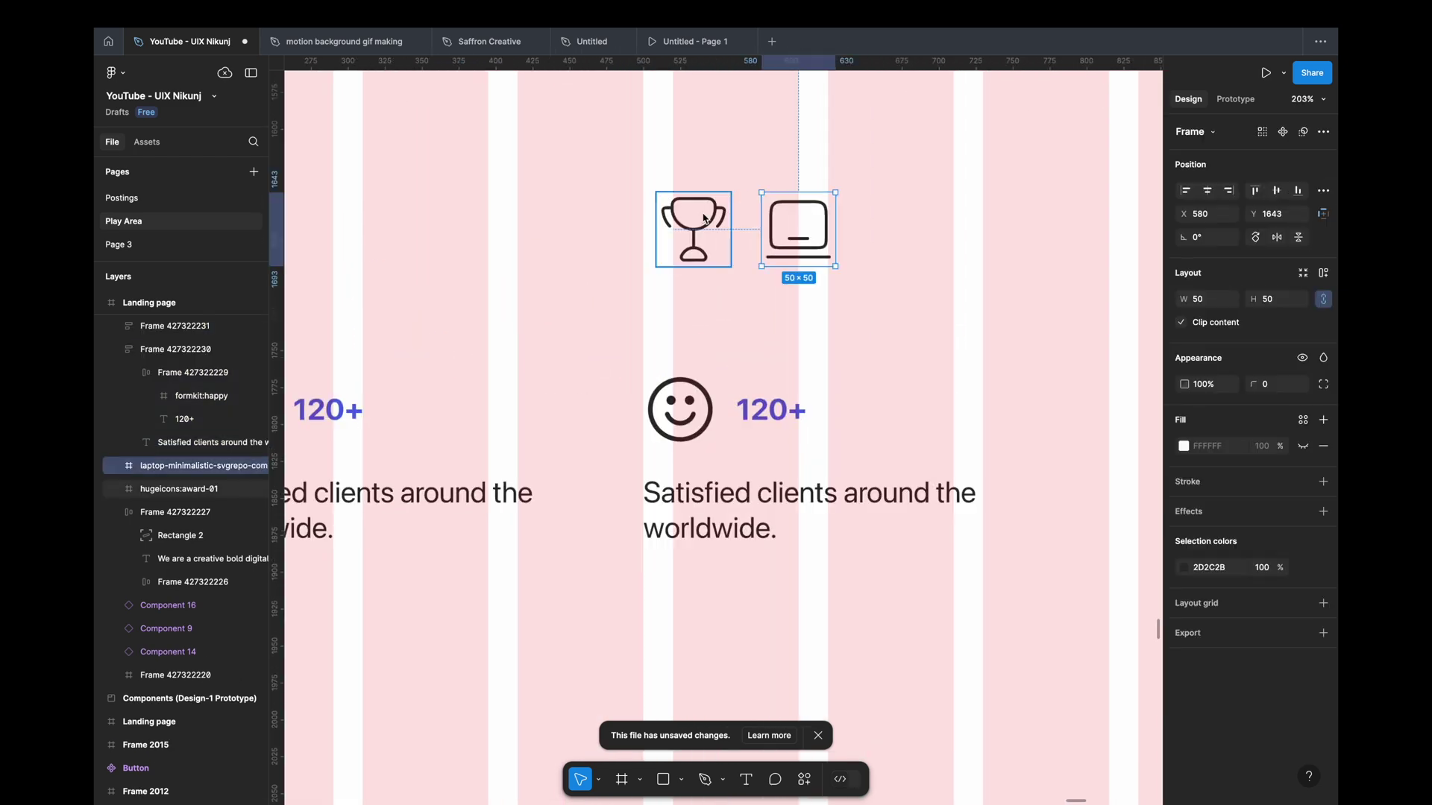
{"action": "key", "text": "Delete"}
{"action": "left_click", "coordinate": [771, 409]}
{"action": "right_click", "coordinate": [709, 410]}
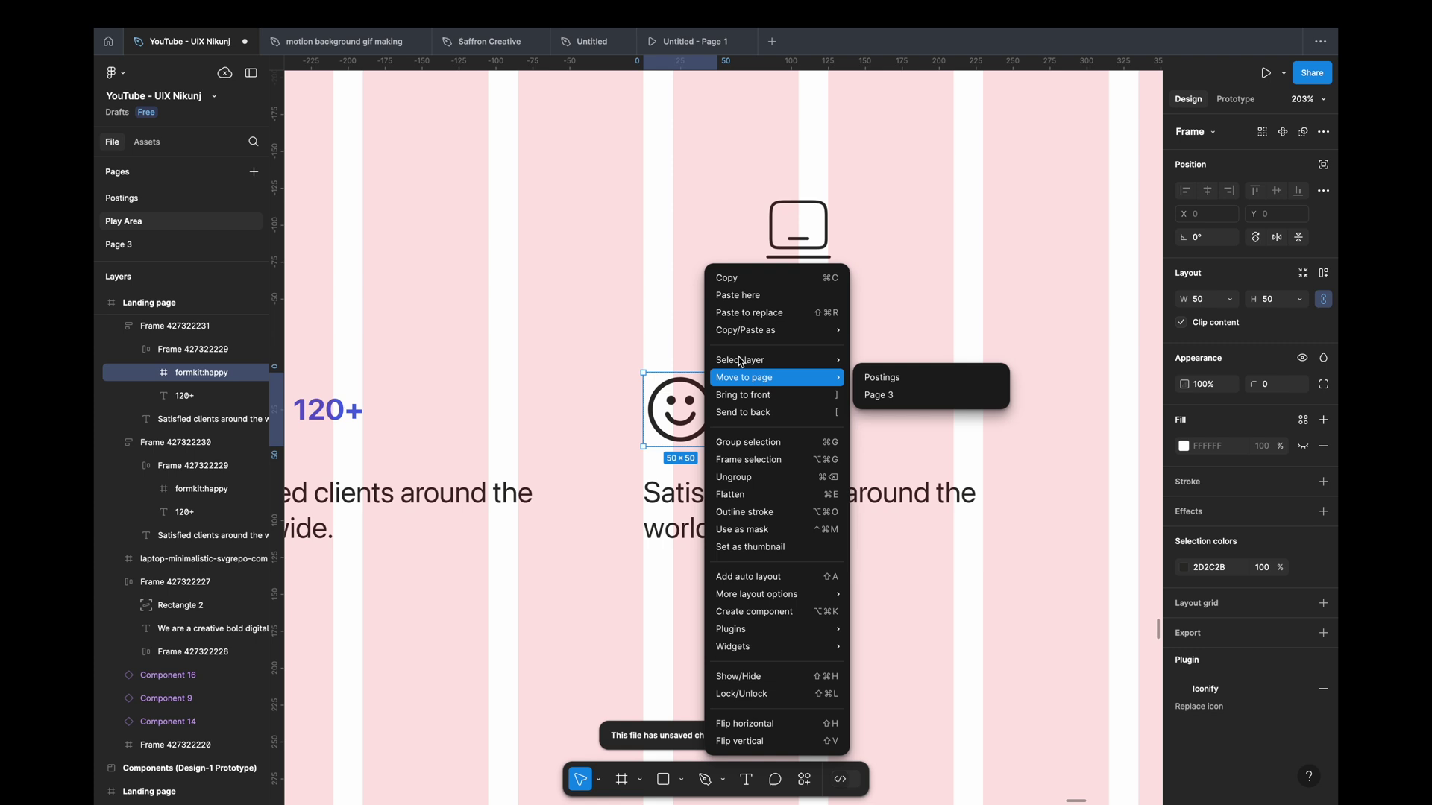
{"action": "left_click", "coordinate": [768, 391]}
Step: Change the copied stat to read 150+ and 'Good award winning digital media agency.'
{"action": "double_click", "coordinate": [765, 405]}
{"action": "type", "text": "15"}
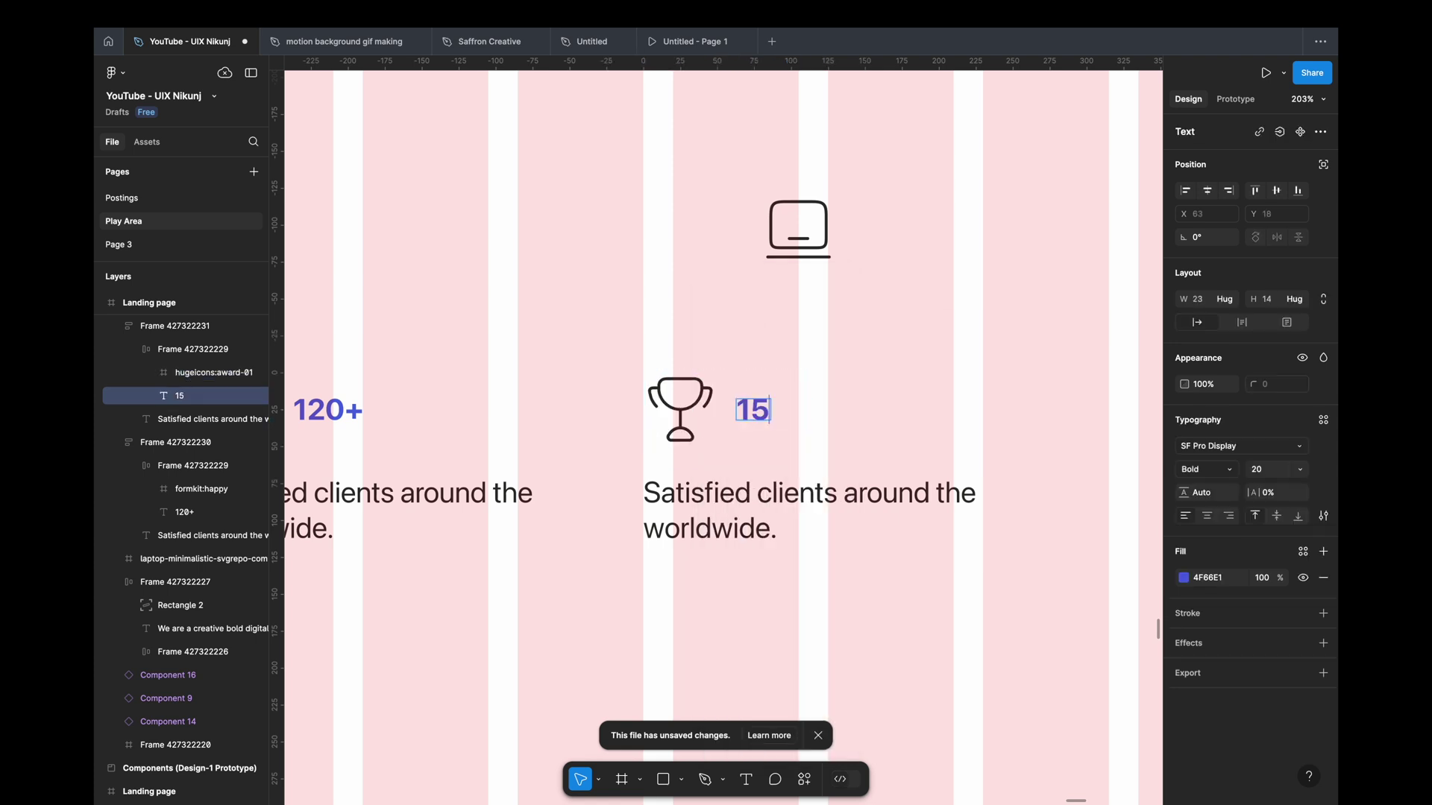
{"action": "type", "text": "0+"}
{"action": "double_click", "coordinate": [722, 506]}
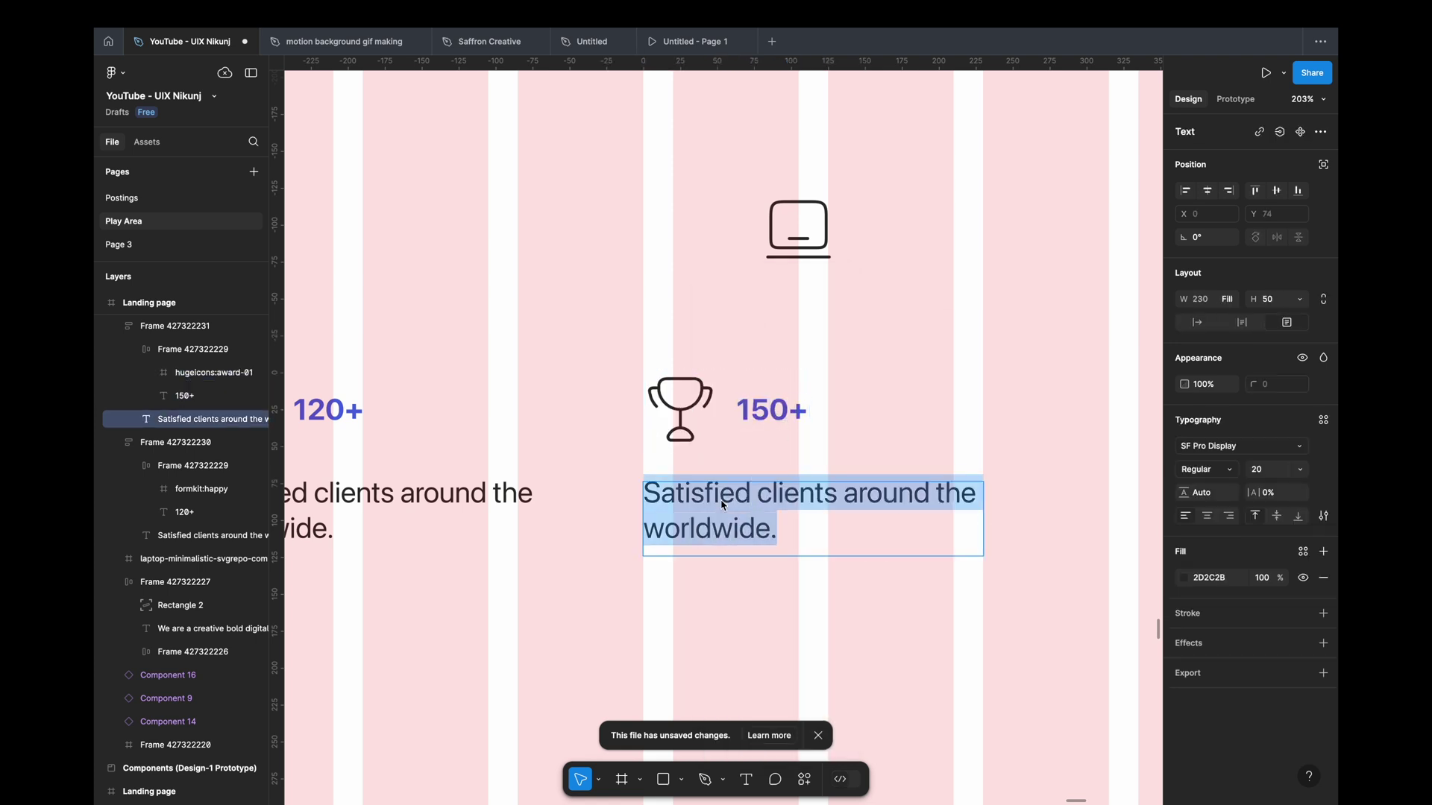
{"action": "type", "text": "Suc"}
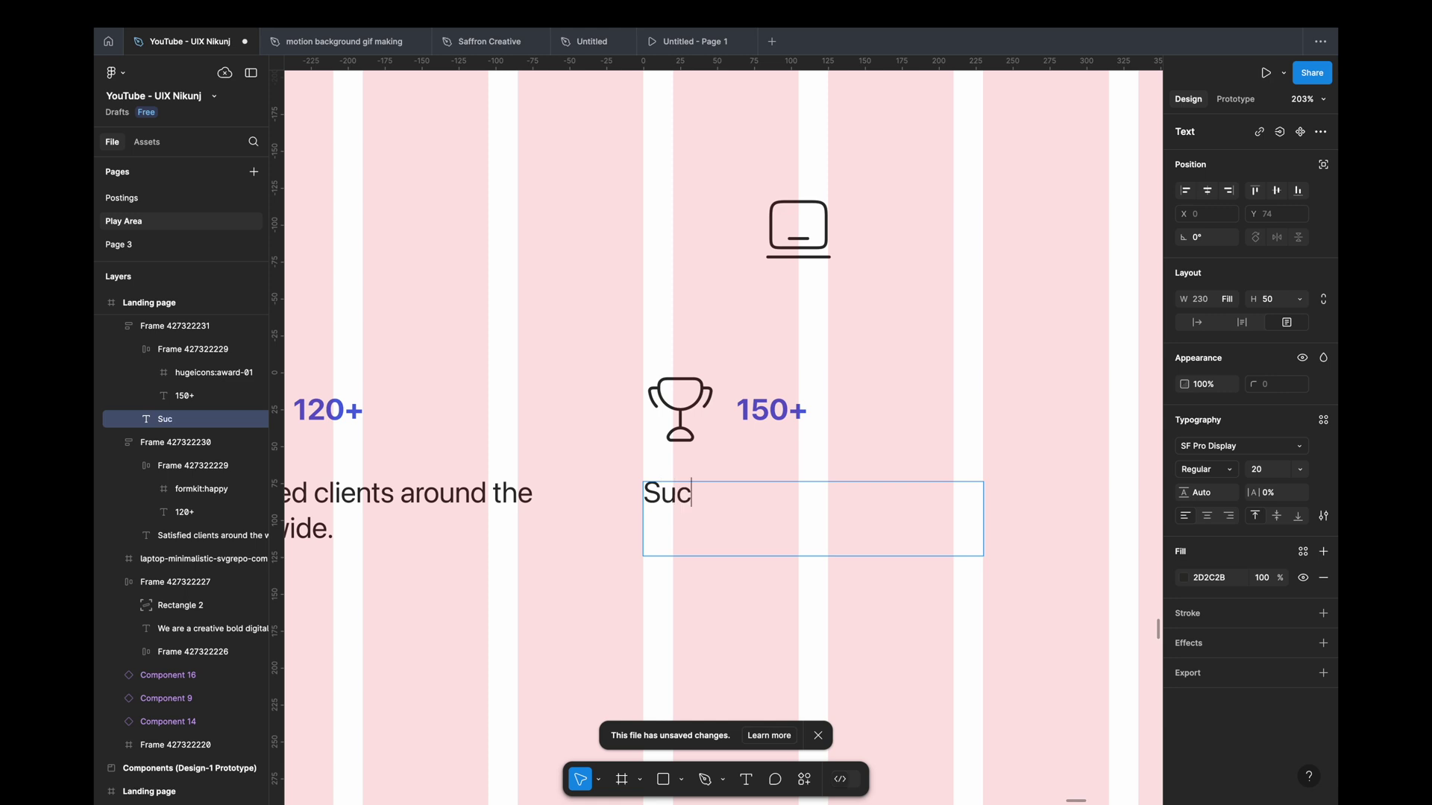
{"action": "type", "text": "cessful"}
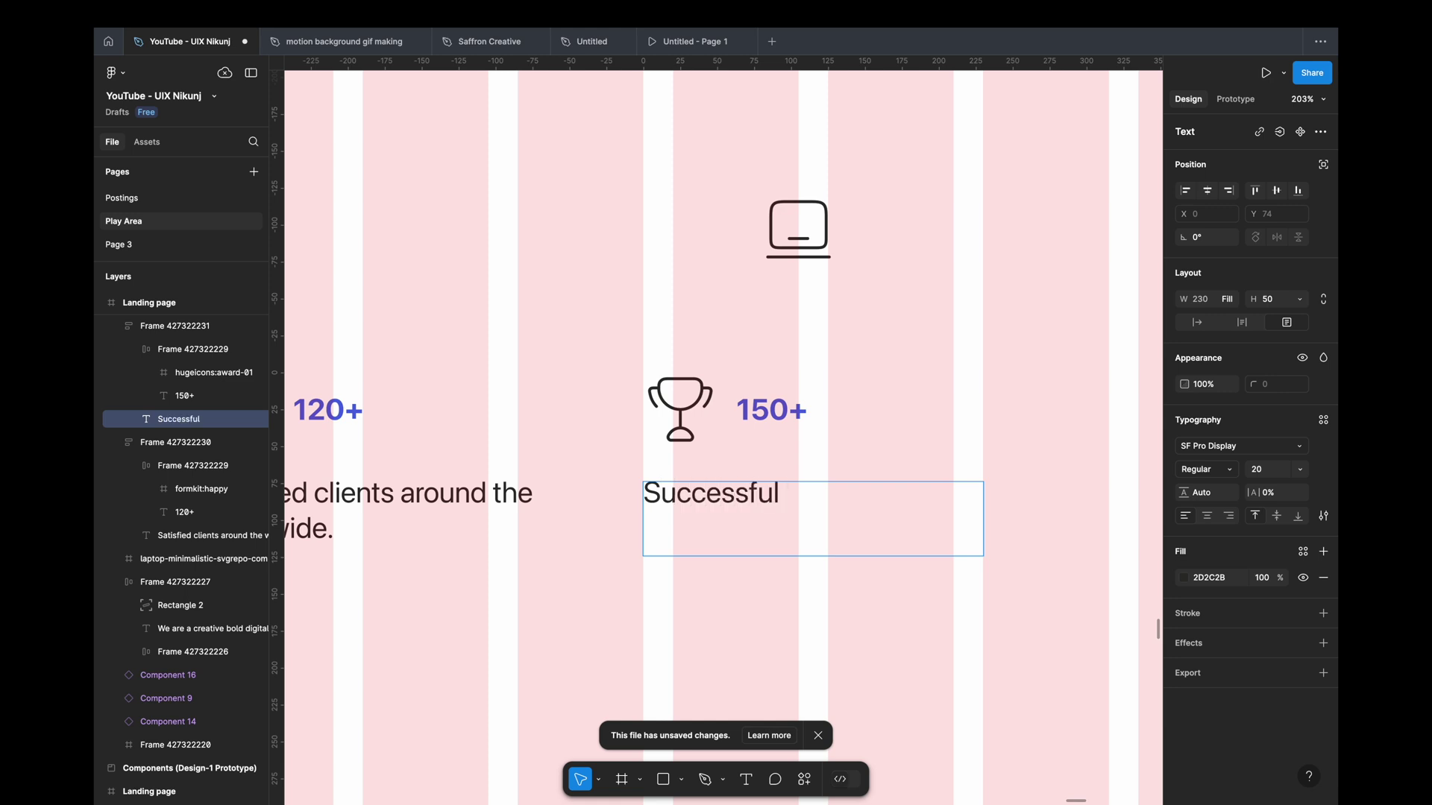
{"action": "type", "text": " projects"}
{"action": "key", "text": "ctrl+a"}
{"action": "type", "text": "Goo"}
{"action": "type", "text": " award"}
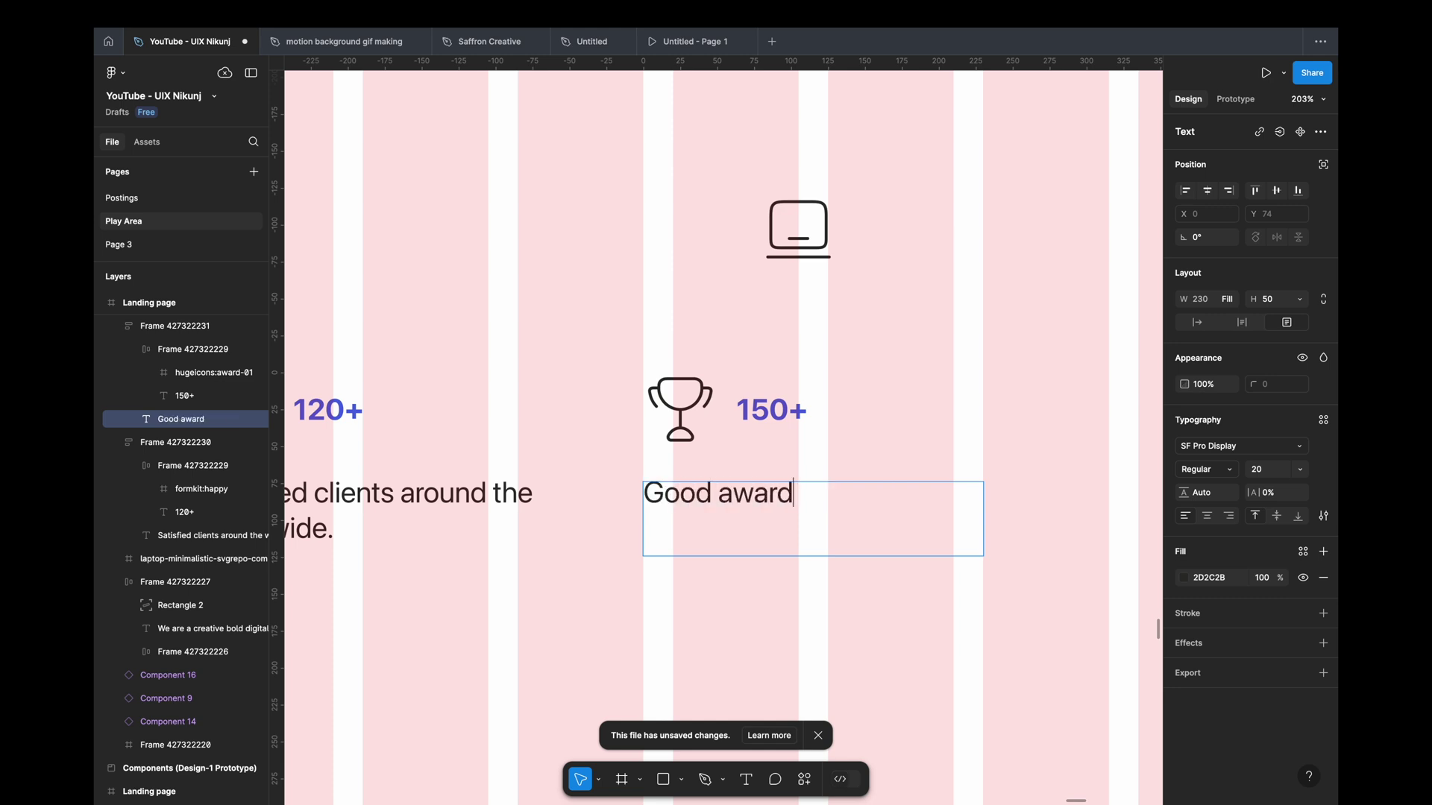
{"action": "type", "text": " winning digital"}
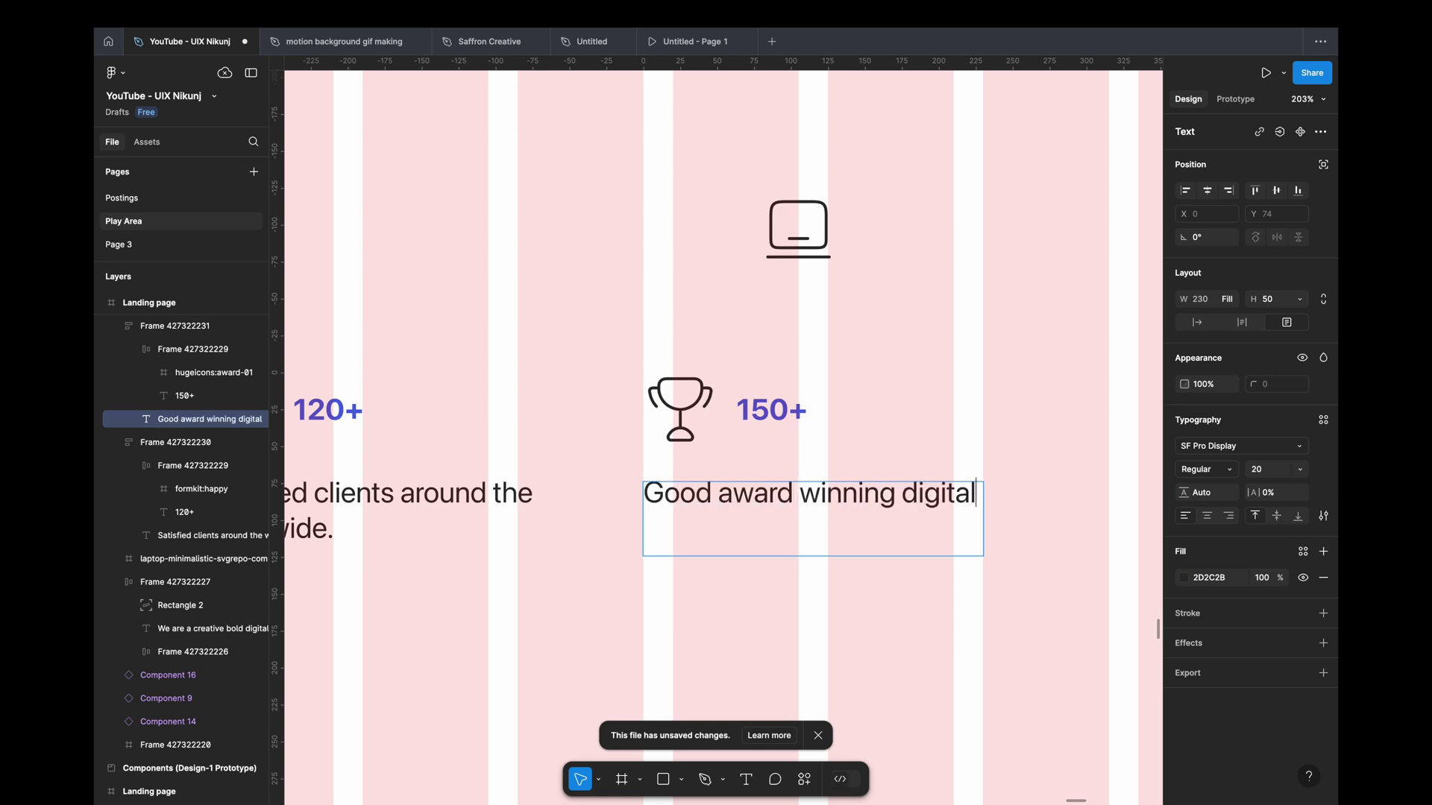
{"action": "type", "text": "media"}
{"action": "type", "text": "agec"}
{"action": "type", "text": "."}
{"action": "type", "text": "n"}
{"action": "key", "text": "Right"}
{"action": "key", "text": "Right"}
{"action": "key", "text": "Escape"}
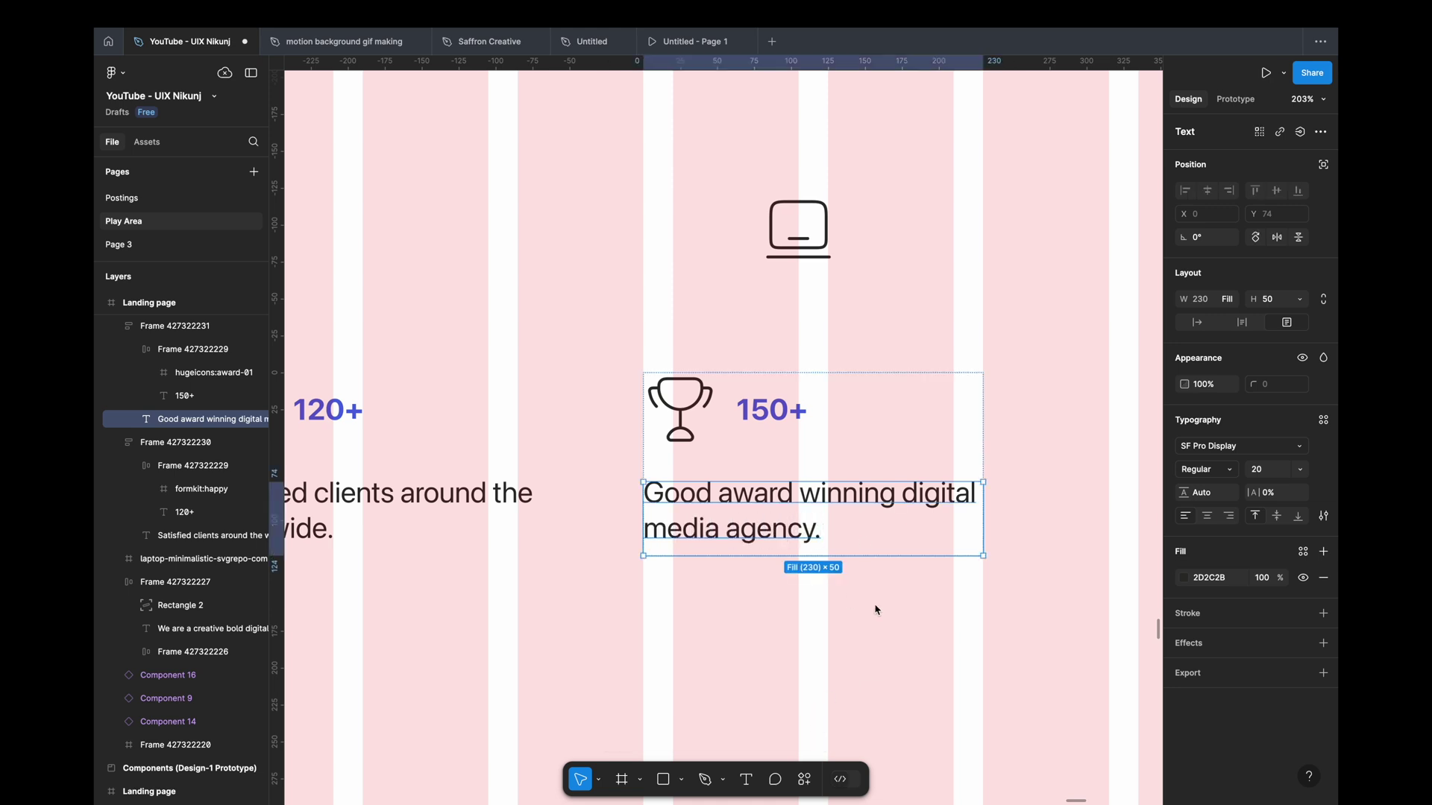
Step: Duplicate the 150+ trophy stat into a third column on the right
{"action": "key", "text": "Escape"}
{"action": "scroll", "coordinate": [875, 607], "scroll_direction": "down", "scroll_amount": 3}
{"action": "left_click", "coordinate": [790, 435]}
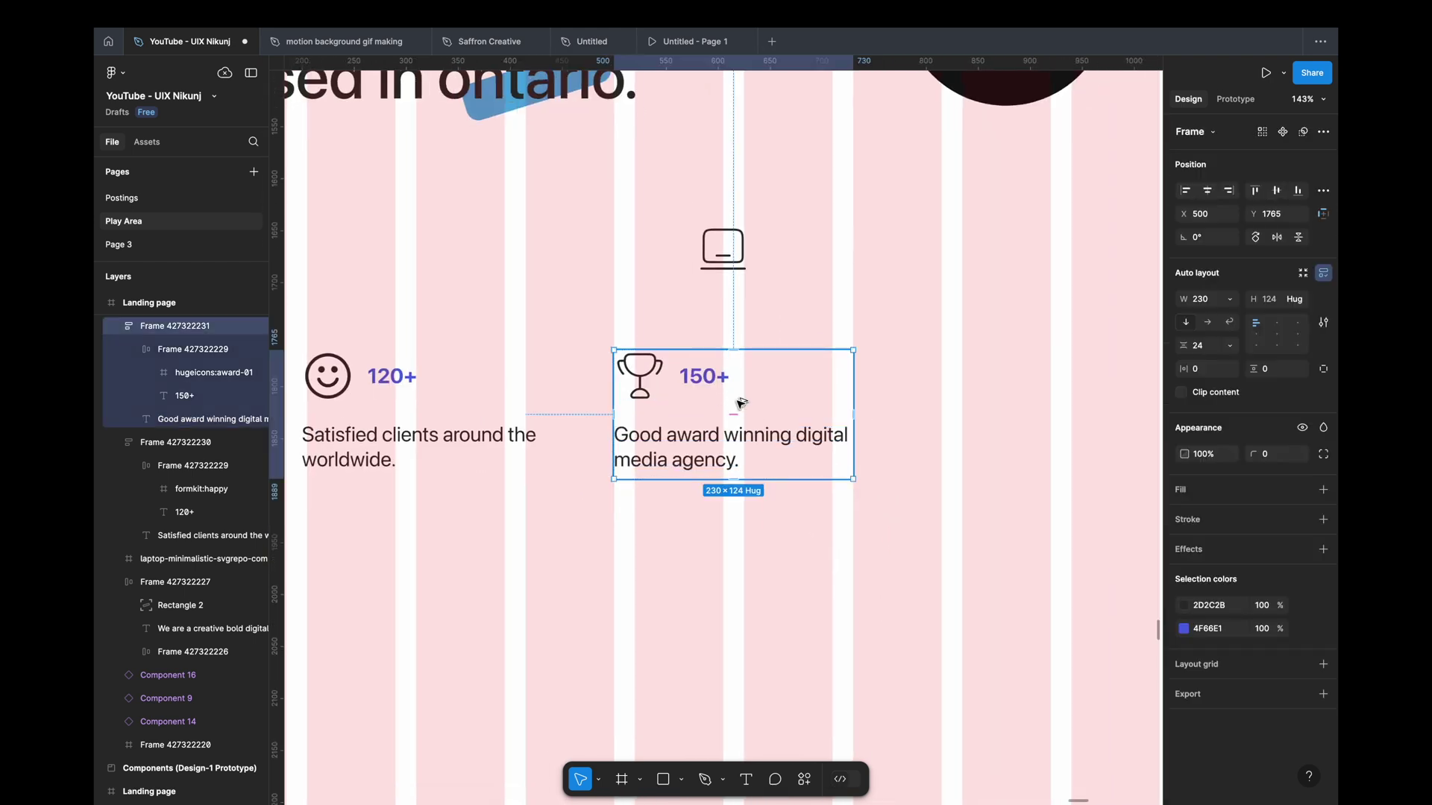
{"action": "left_click_drag", "start_coordinate": [740, 403], "coordinate": [1047, 402]}
{"action": "left_click", "coordinate": [941, 330]}
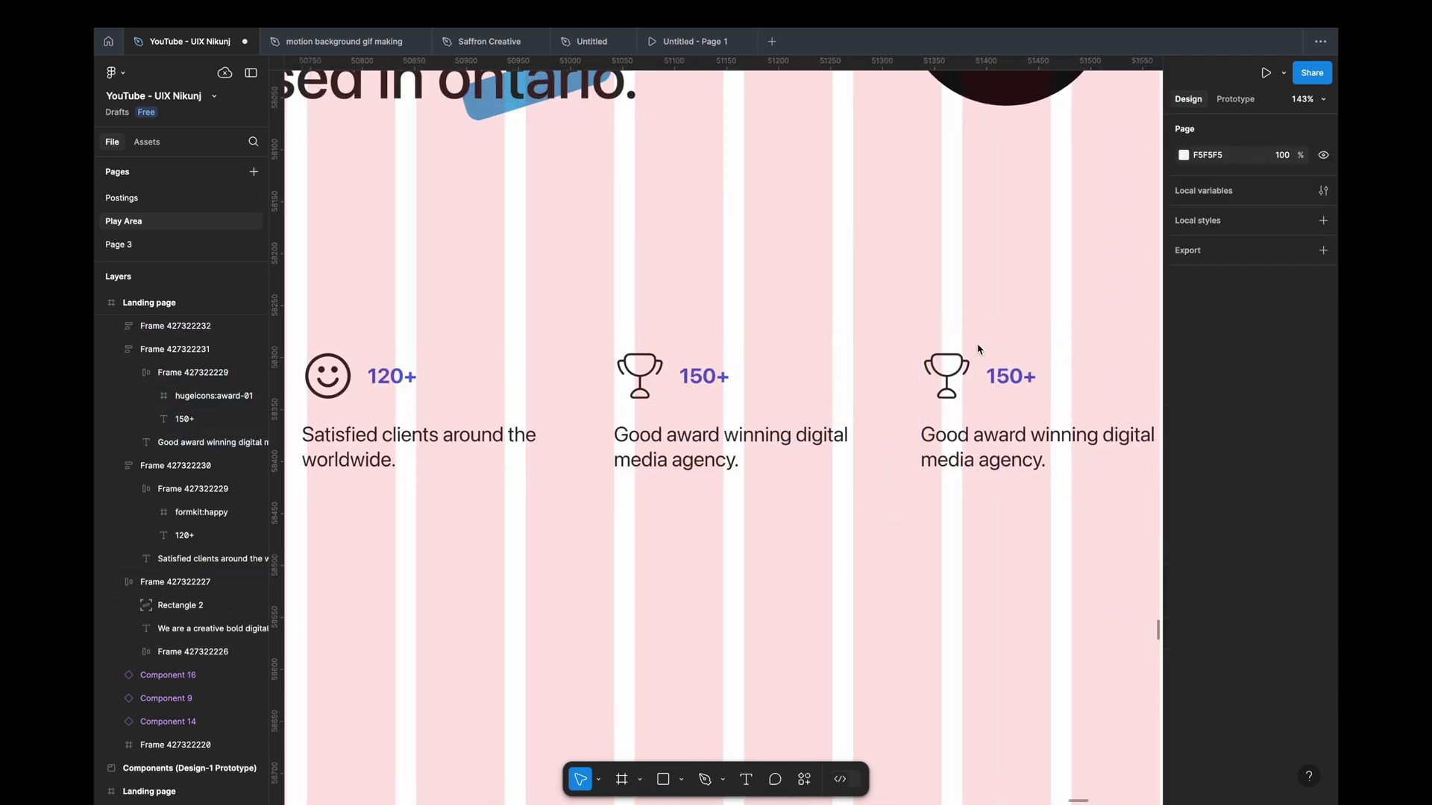
Step: Change the third stat to read 780+ and 'Successful projects completed in one year.'
{"action": "double_click", "coordinate": [1010, 376]}
{"action": "scroll", "coordinate": [970, 373], "scroll_direction": "right", "scroll_amount": 3}
{"action": "double_click", "coordinate": [898, 368]}
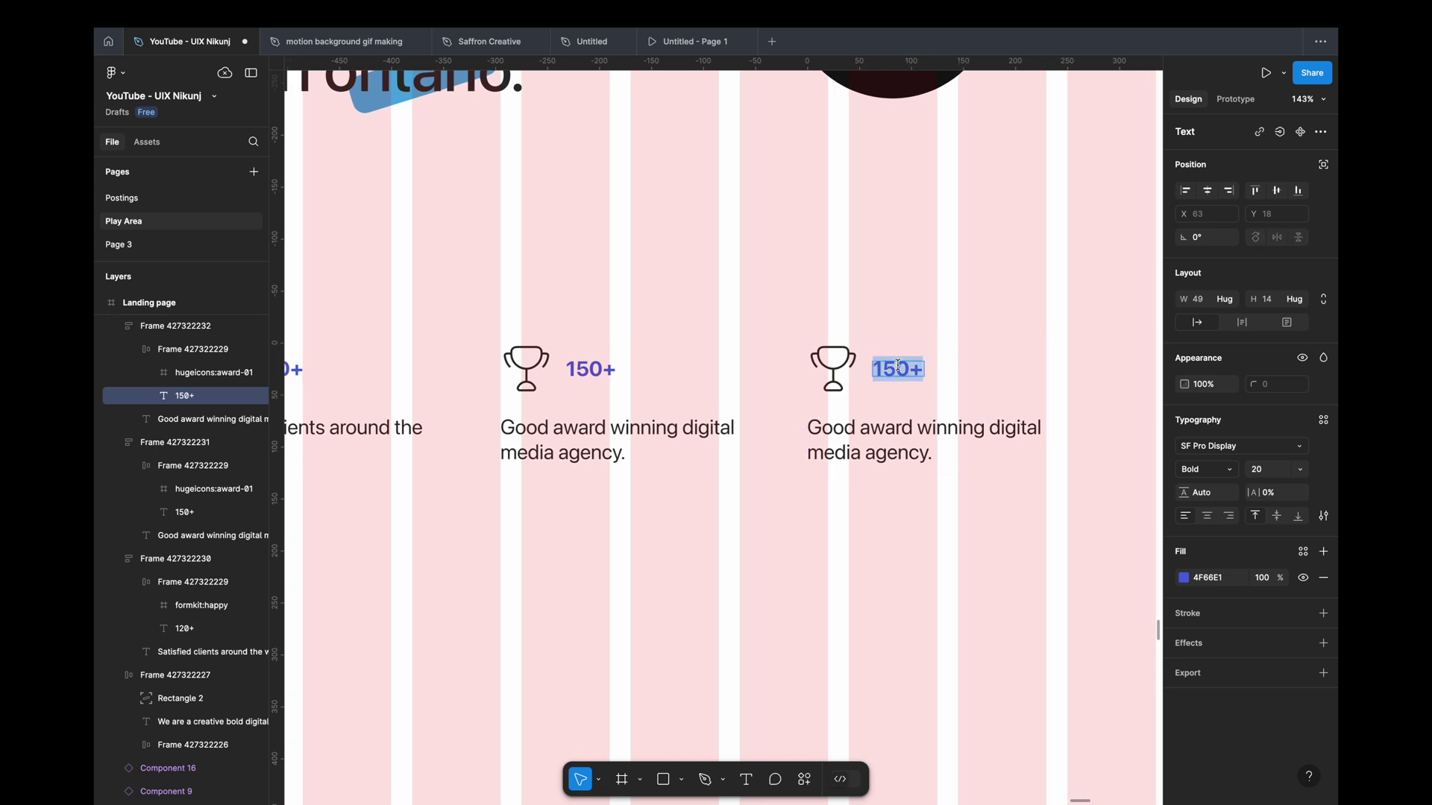
{"action": "type", "text": "780+"}
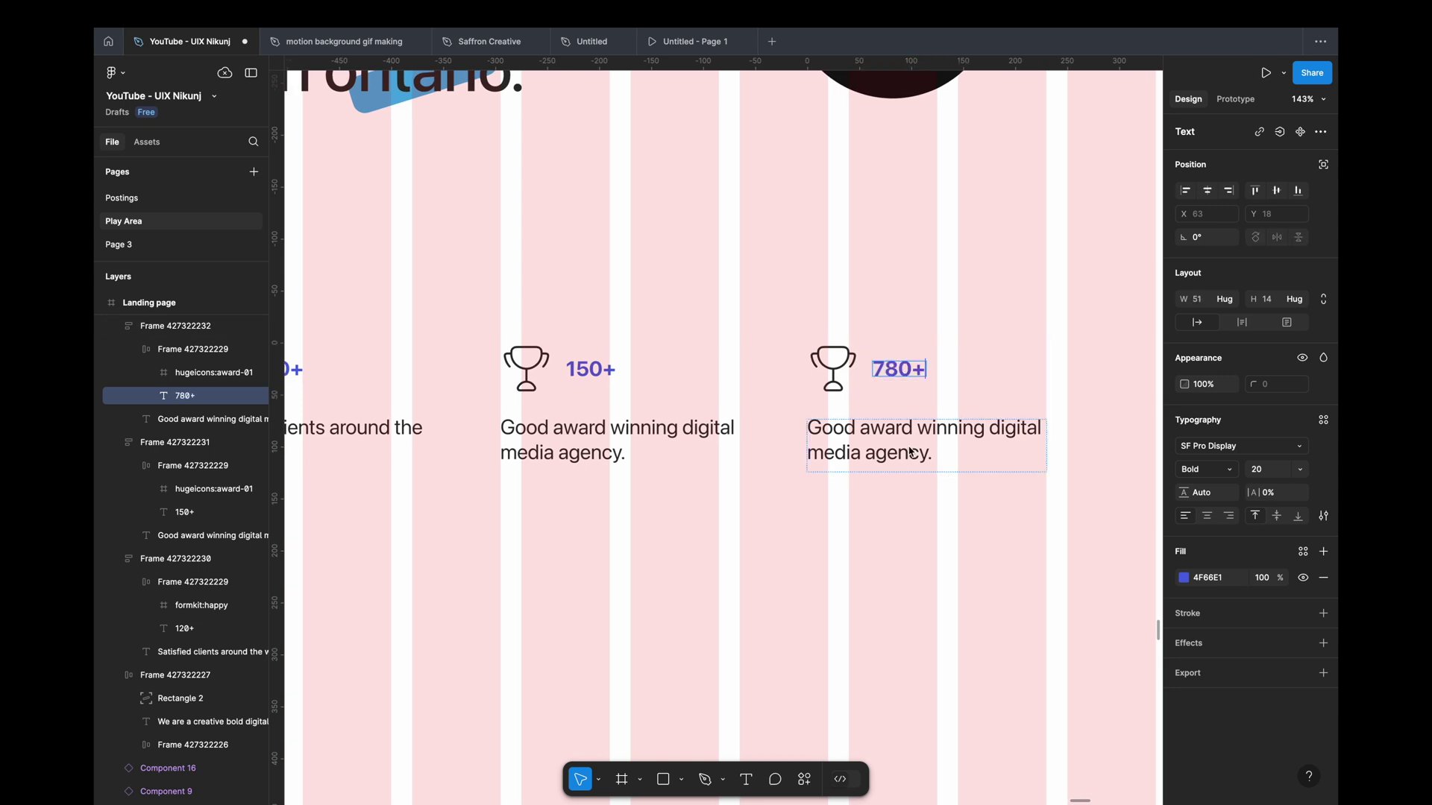
{"action": "double_click", "coordinate": [911, 452]}
{"action": "type", "text": "Successful project"}
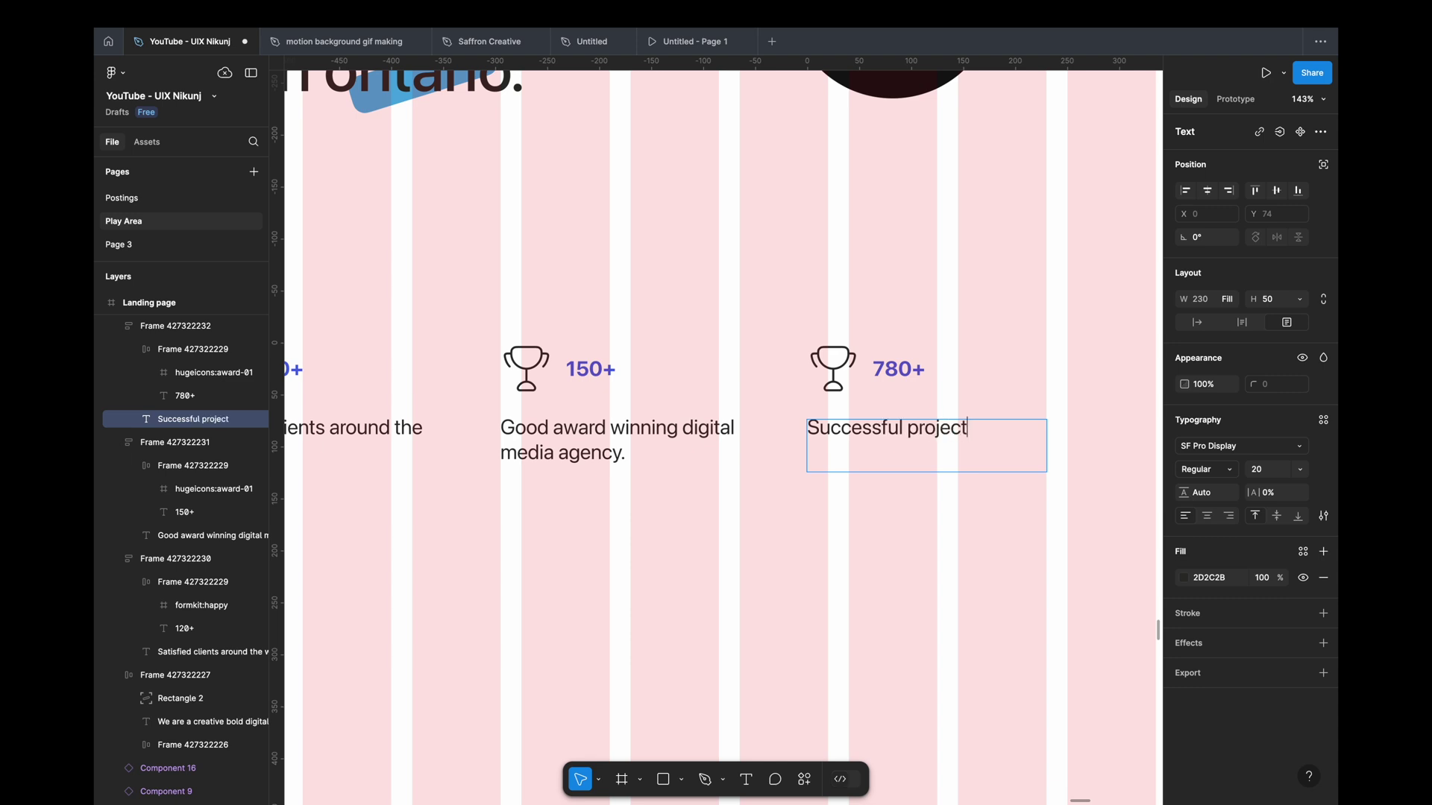
{"action": "type", "text": "s completed"}
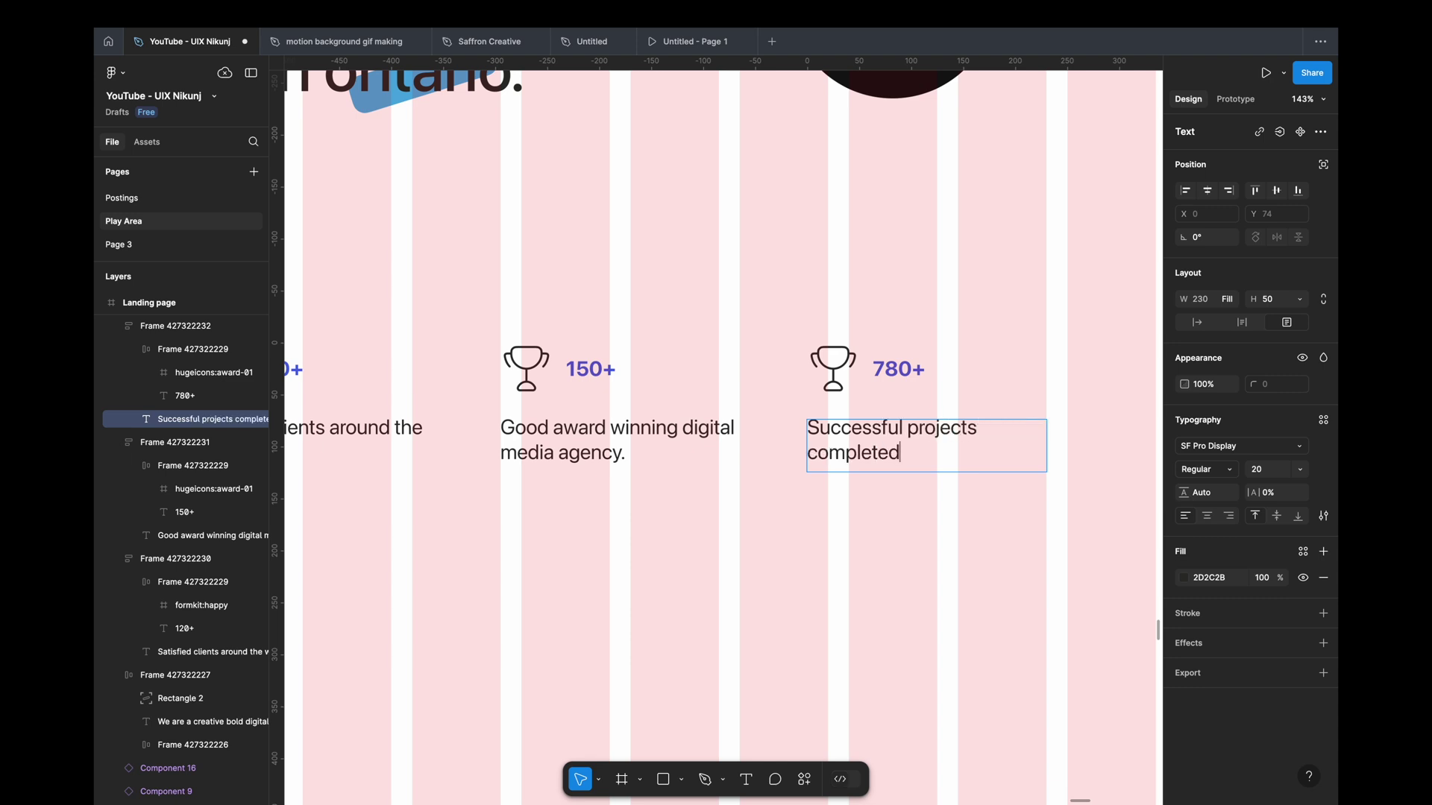
{"action": "type", "text": "n one "}
{"action": "type", "text": "year."}
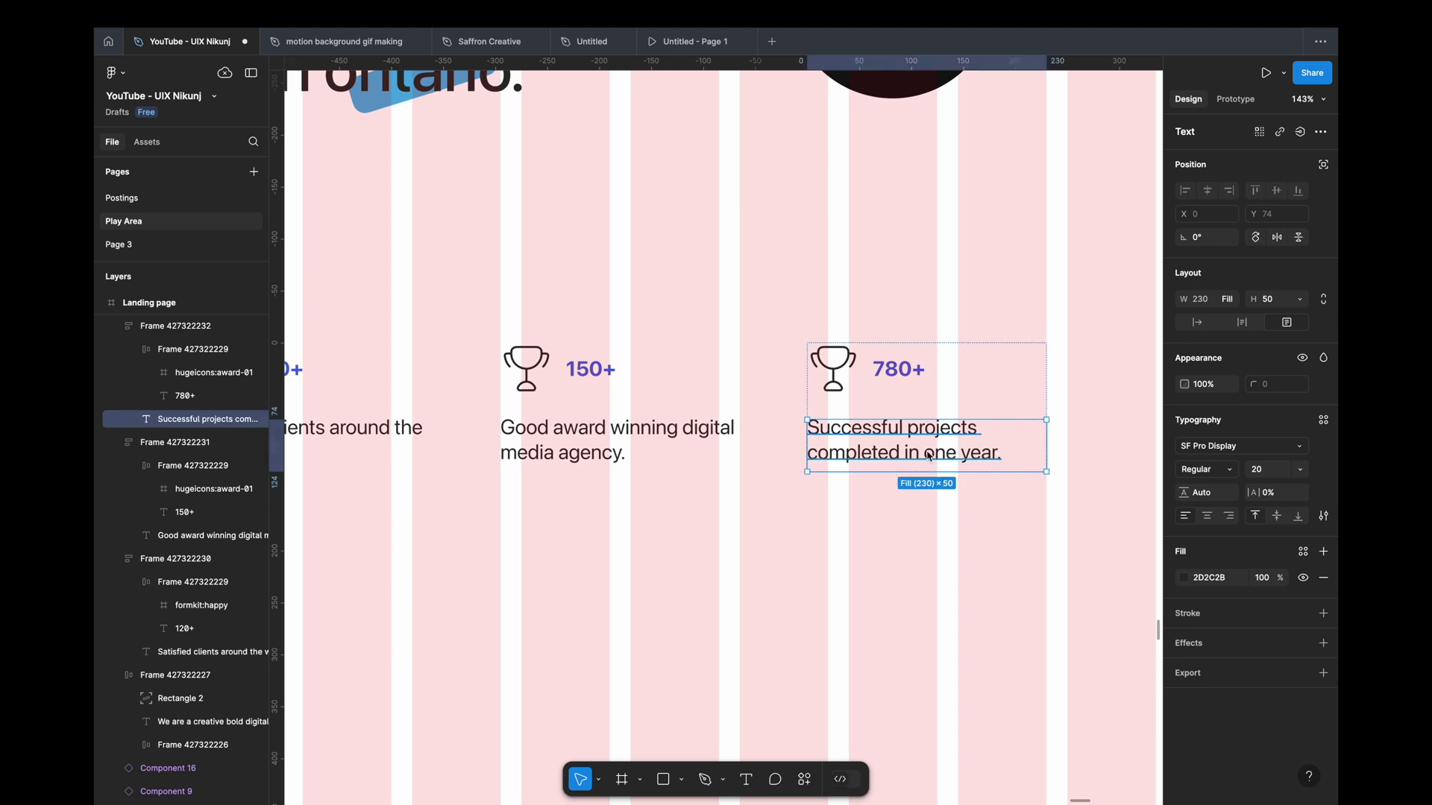
{"action": "scroll", "coordinate": [834, 424], "scroll_direction": "down", "scroll_amount": 5, "text": "ctrl"}
{"action": "key", "text": "Escape"}
Step: Replace the third stat's trophy icon with the laptop icon
{"action": "double_click", "coordinate": [850, 407]}
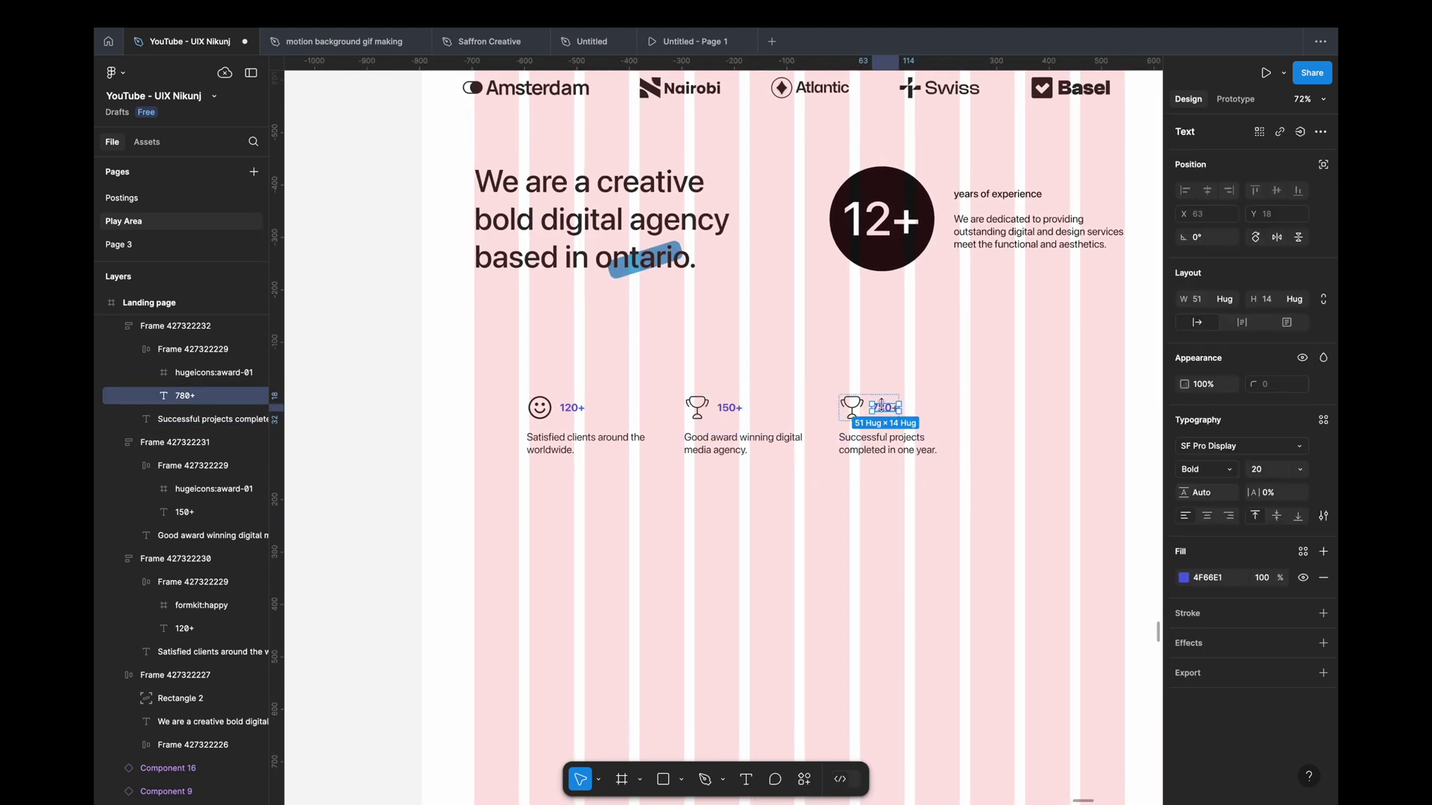
{"action": "right_click", "coordinate": [850, 407]}
{"action": "left_click", "coordinate": [872, 305]}
{"action": "key", "text": "Escape"}
Step: Wrap the three stats in a 1047-wide auto-layout row with auto gap, nudged up
{"action": "left_click_drag", "start_coordinate": [519, 270], "coordinate": [962, 477]}
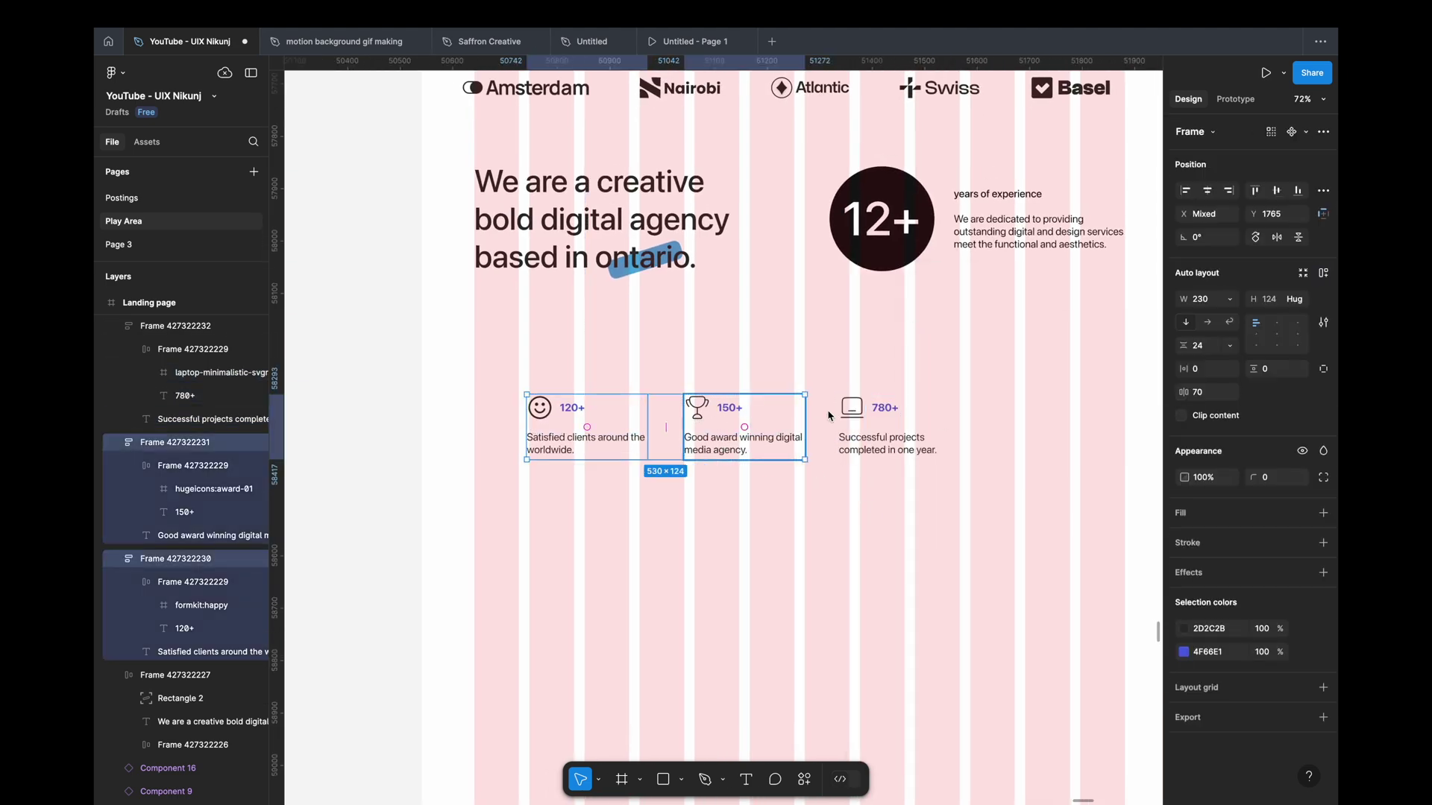
{"action": "key", "text": "shift+a"}
{"action": "left_click", "coordinate": [1229, 345]}
{"action": "left_click_drag", "start_coordinate": [858, 442], "coordinate": [914, 442]}
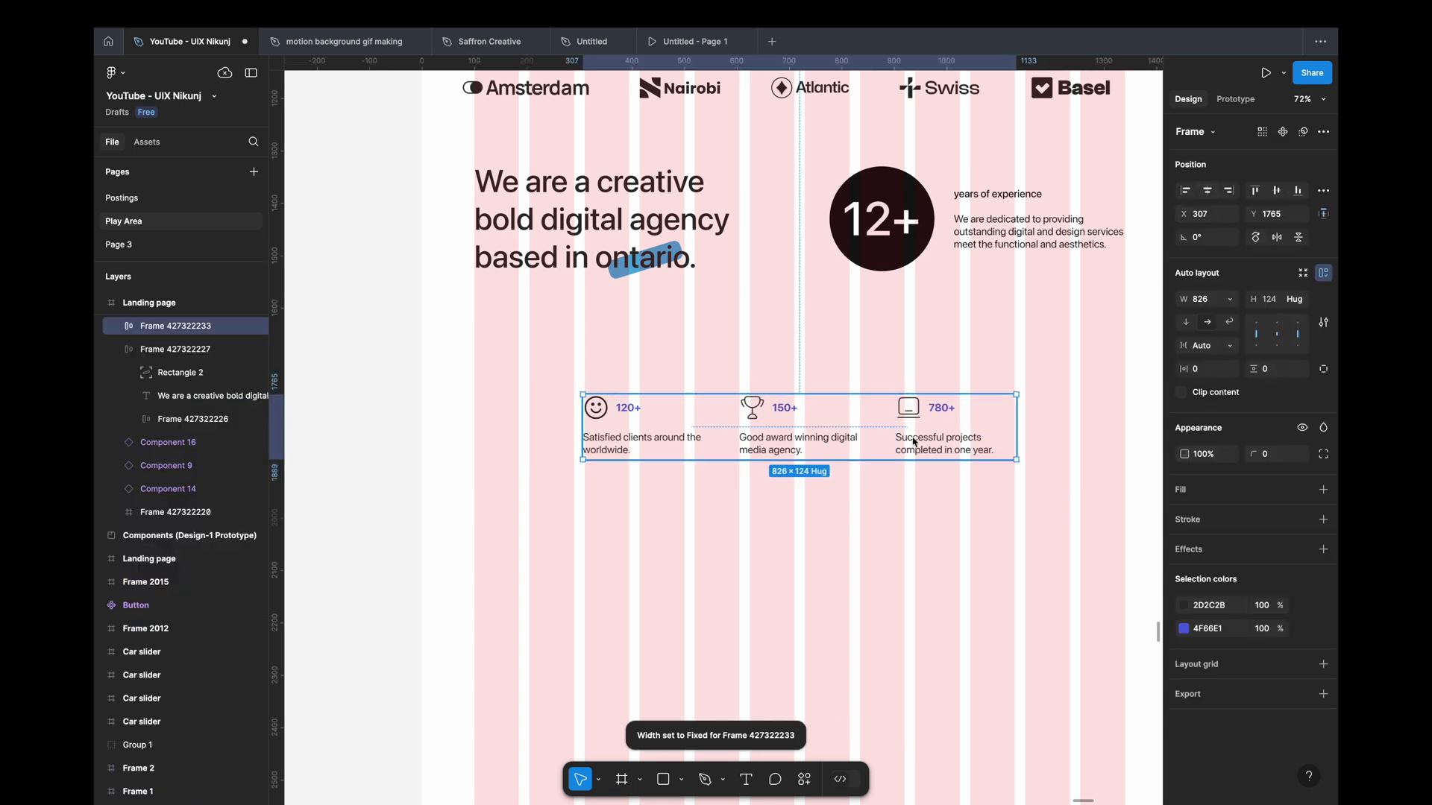
{"action": "key", "text": "minus"}
{"action": "left_click", "coordinate": [1196, 301]}
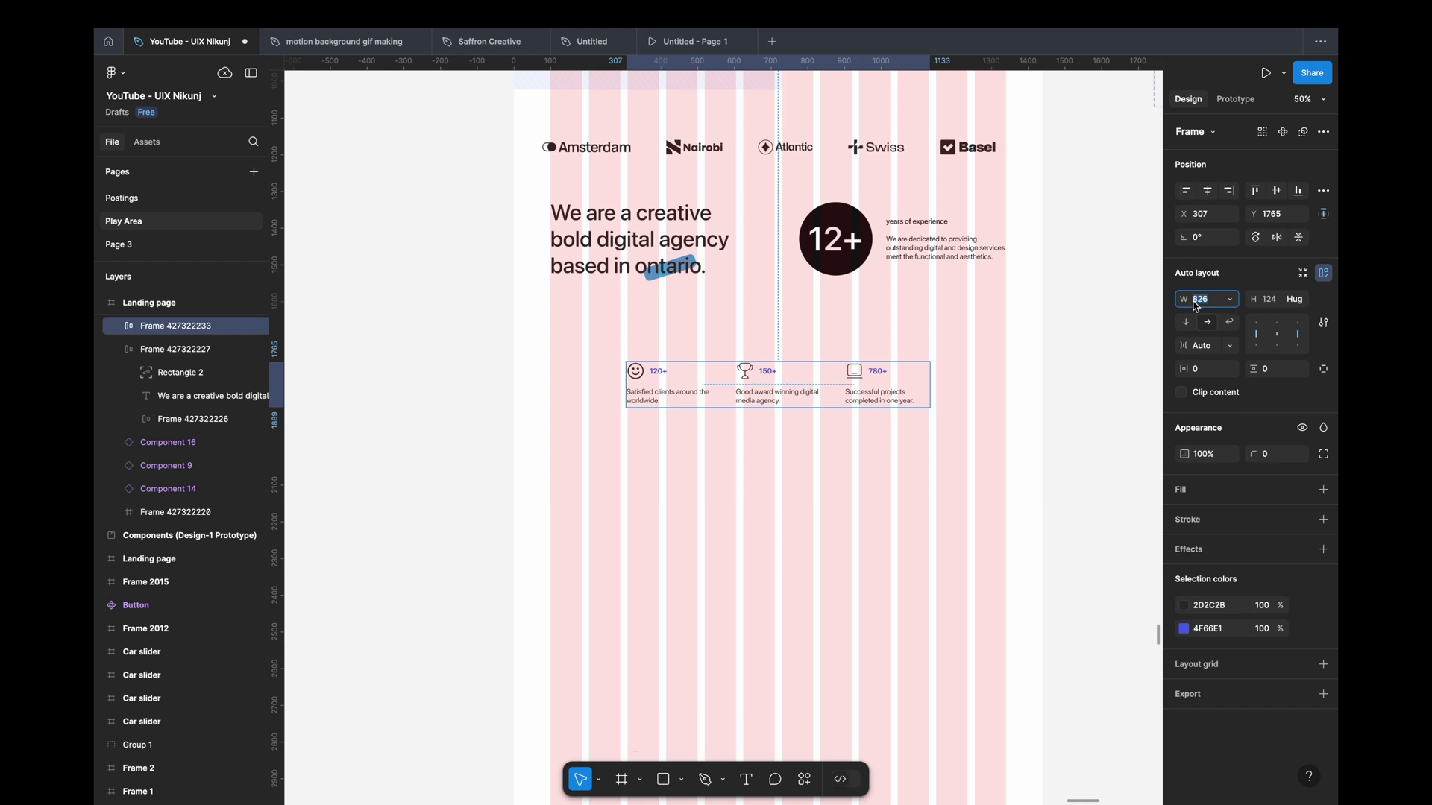
{"action": "type", "text": "1047"}
{"action": "key", "text": "Return"}
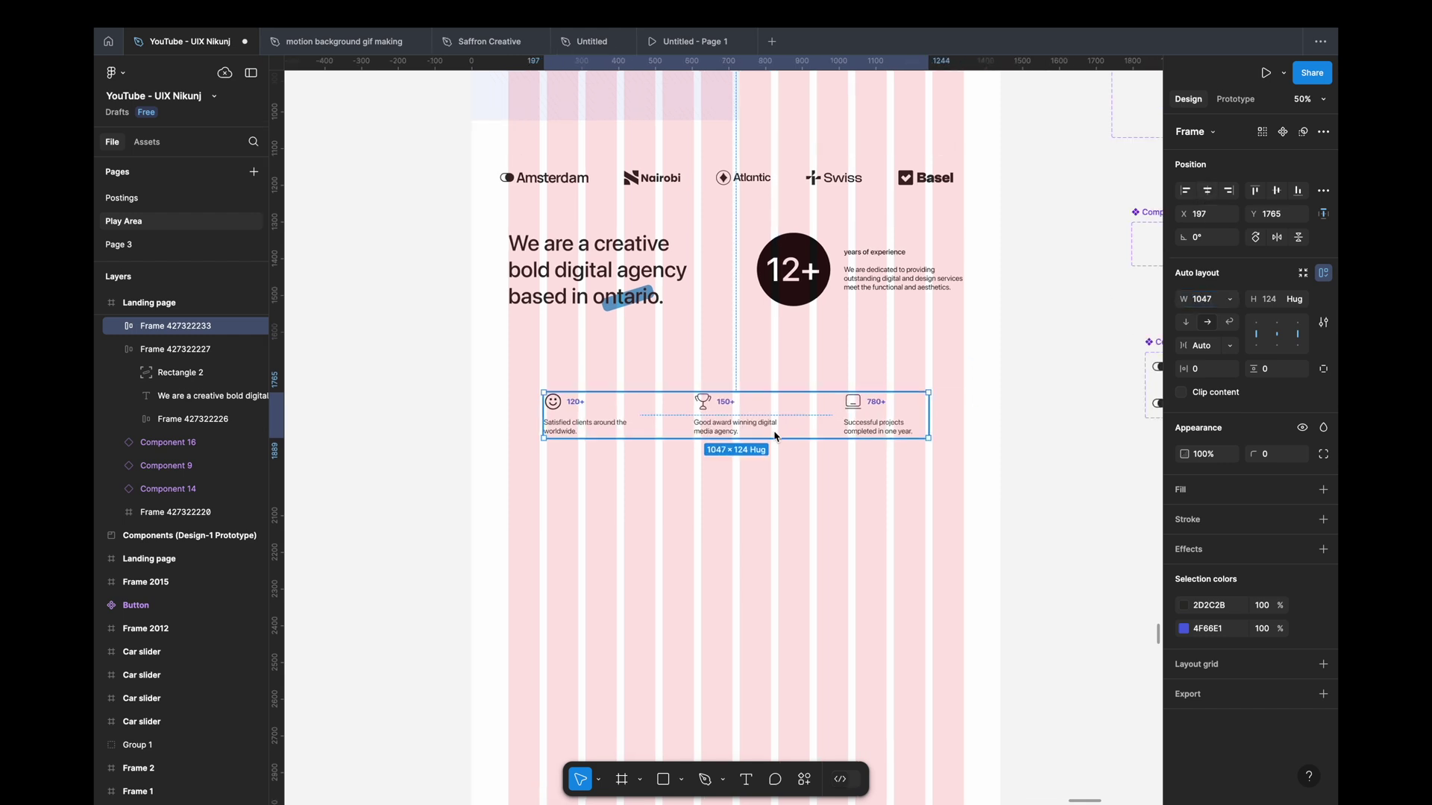
{"action": "key", "text": "Up"}
{"action": "key", "text": "Up"}
{"action": "key", "text": "Up"}
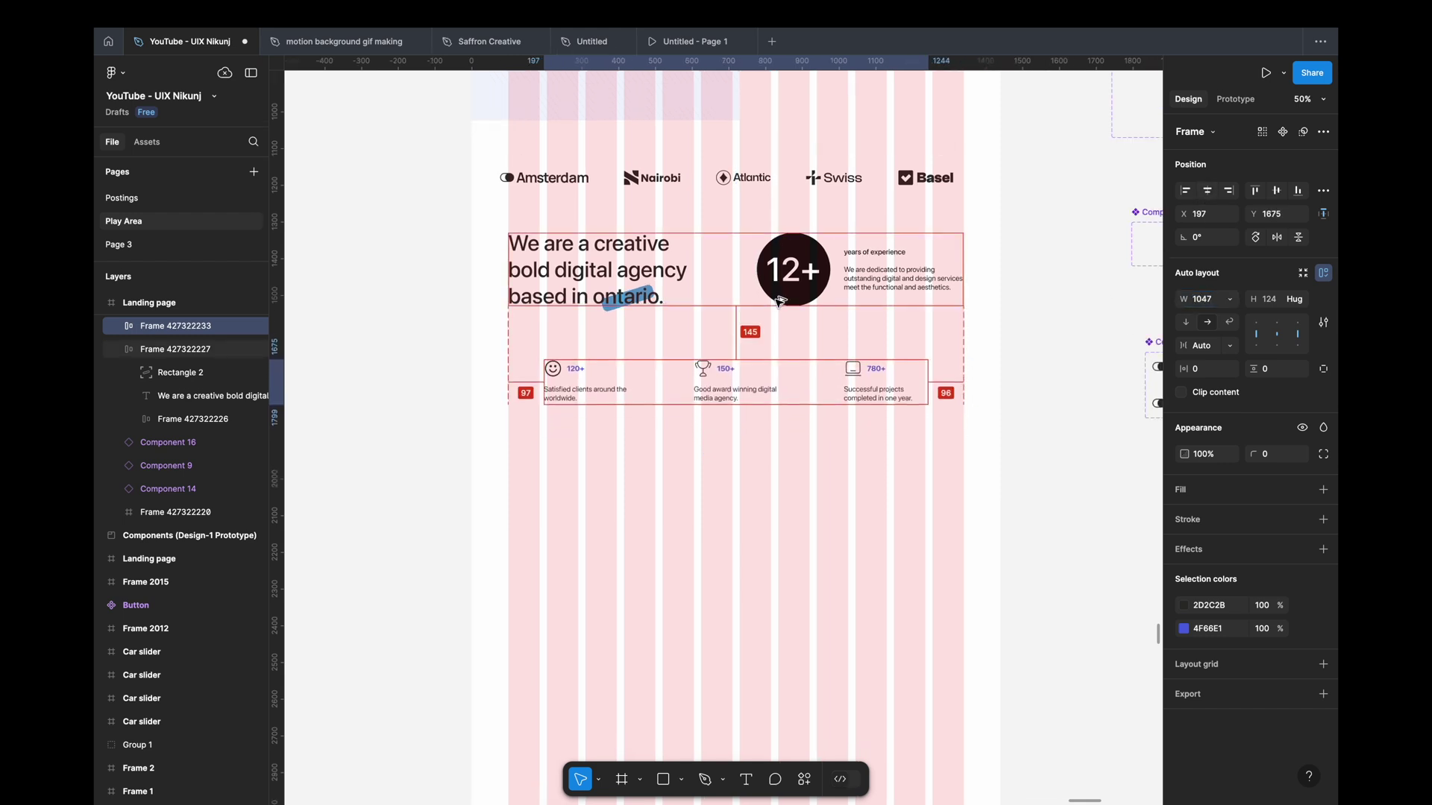
{"action": "scroll", "coordinate": [816, 451], "scroll_direction": "up", "scroll_amount": 3}
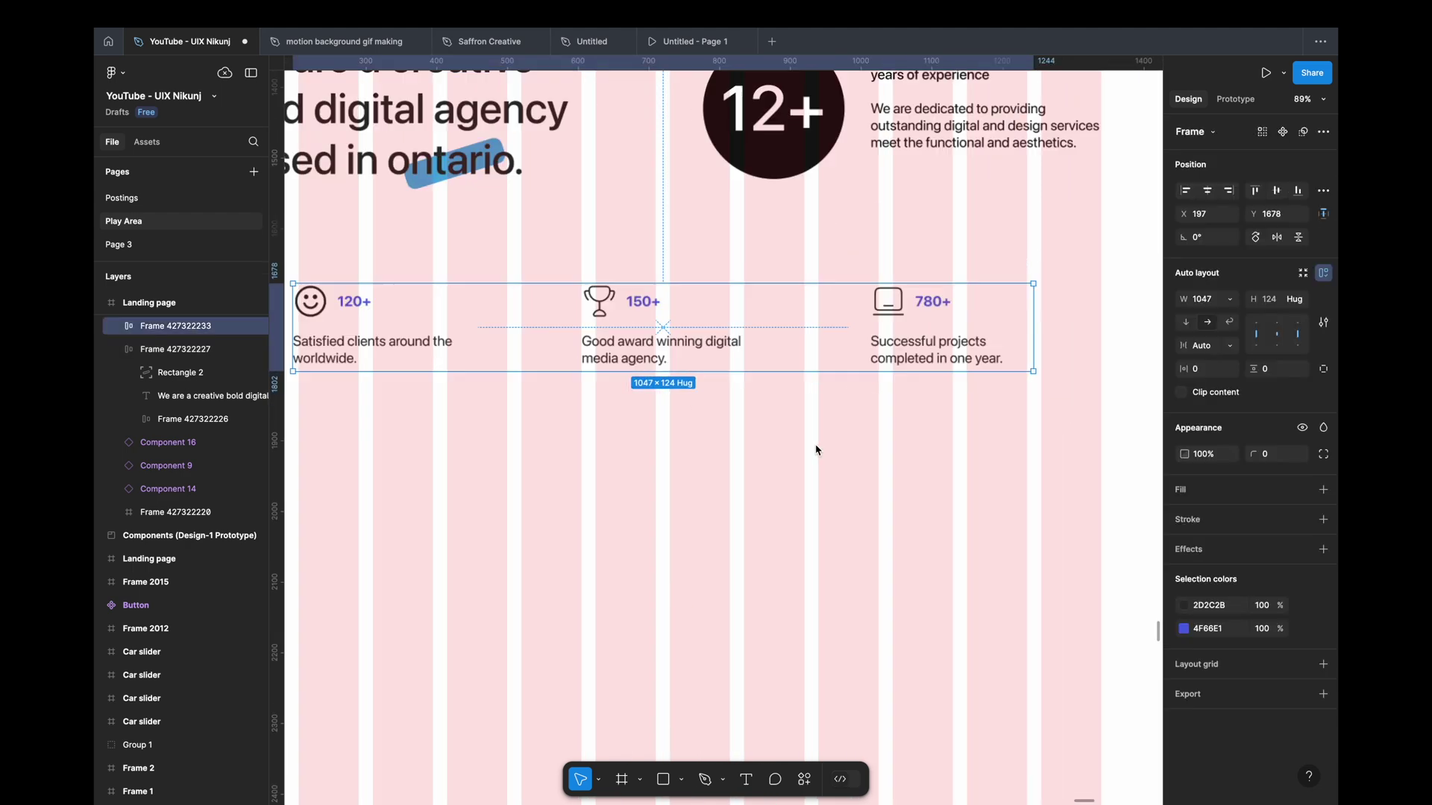
{"action": "scroll", "coordinate": [803, 443], "scroll_direction": "down", "scroll_amount": 3}
{"action": "scroll", "coordinate": [678, 540], "scroll_direction": "down", "scroll_amount": 2}
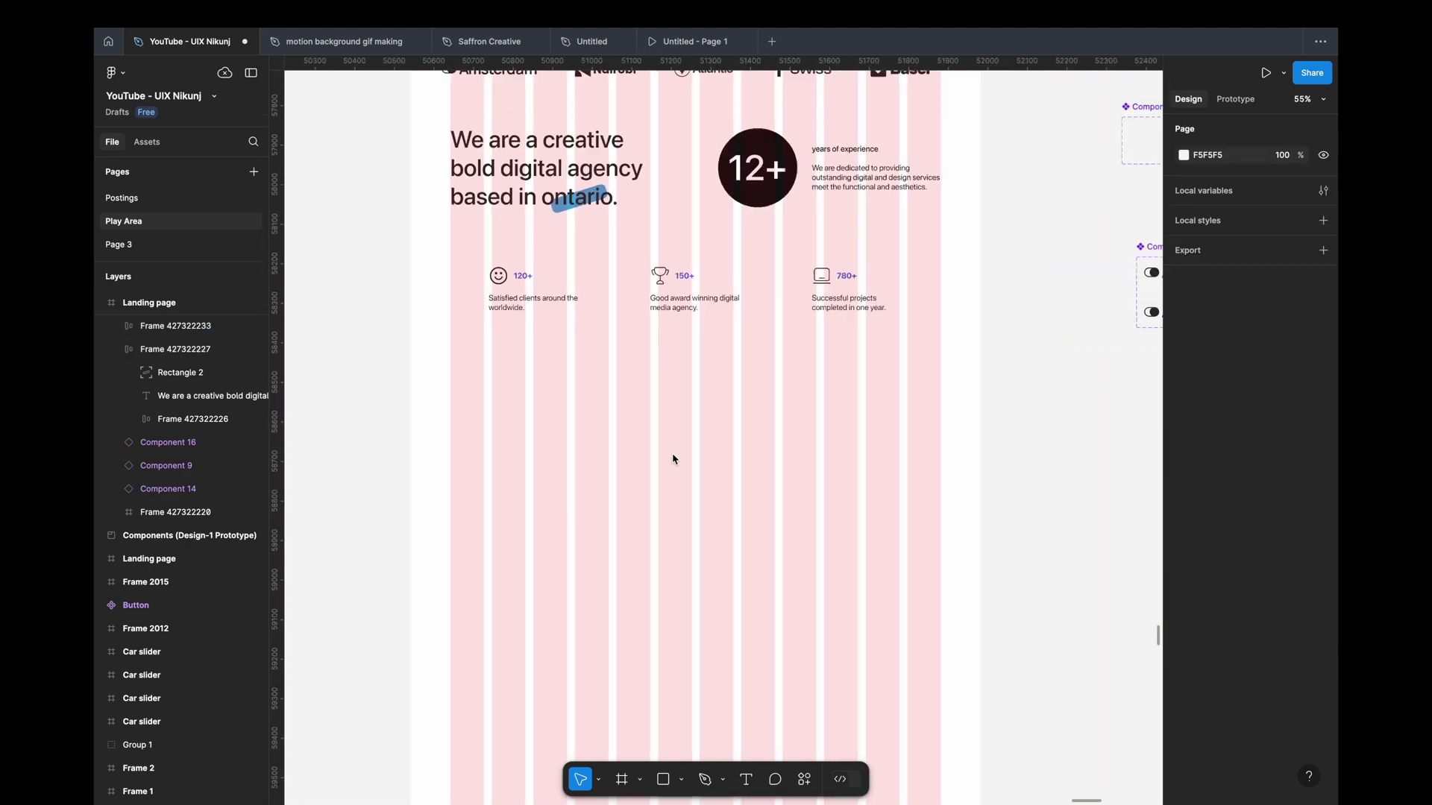
Step: Add the heading text 'We make cool things that do great businesses' below the stats
{"action": "key", "text": "t"}
{"action": "left_click", "coordinate": [625, 430]}
{"action": "scroll", "coordinate": [647, 437], "scroll_direction": "up", "scroll_amount": 5}
{"action": "type", "text": "We"}
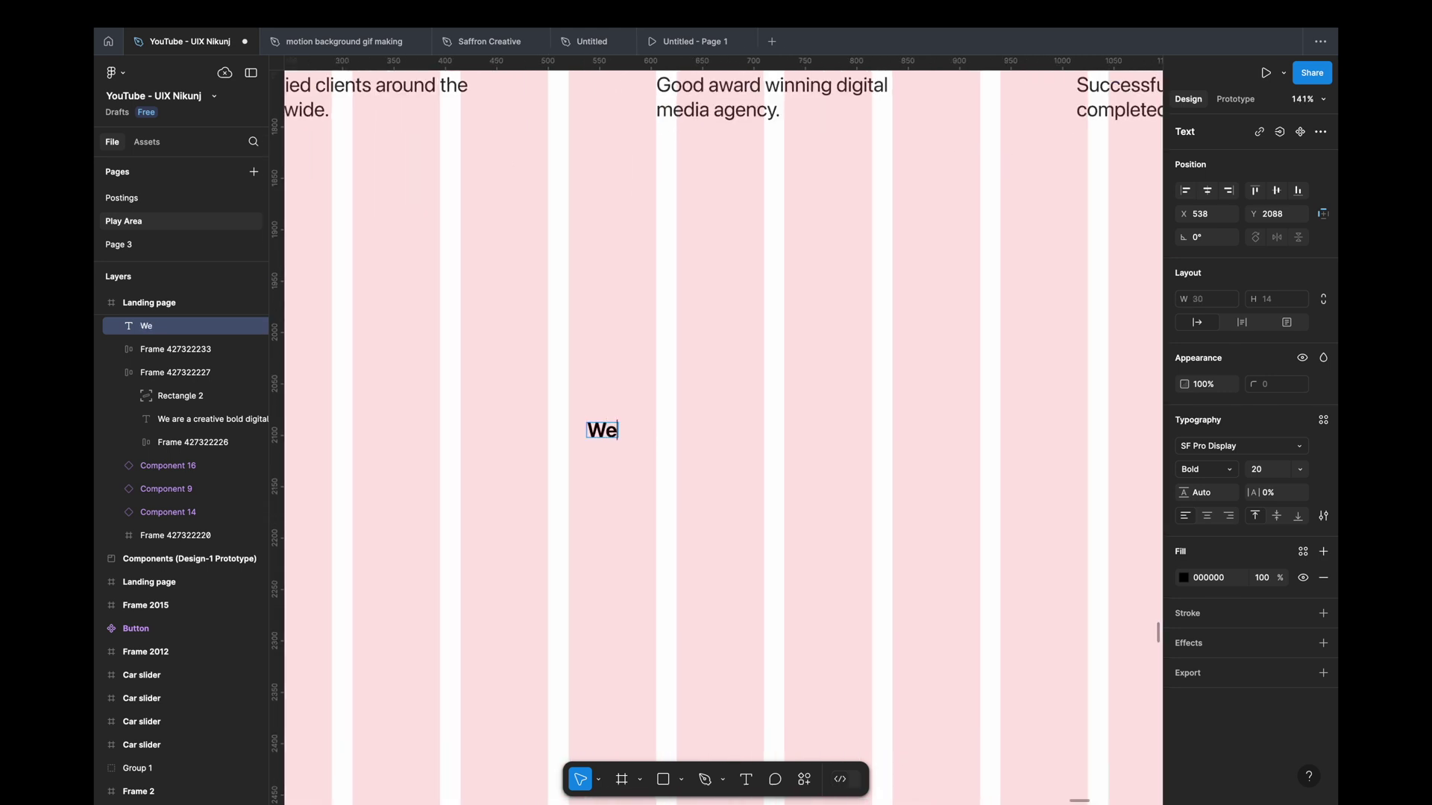
{"action": "type", "text": " make cool"}
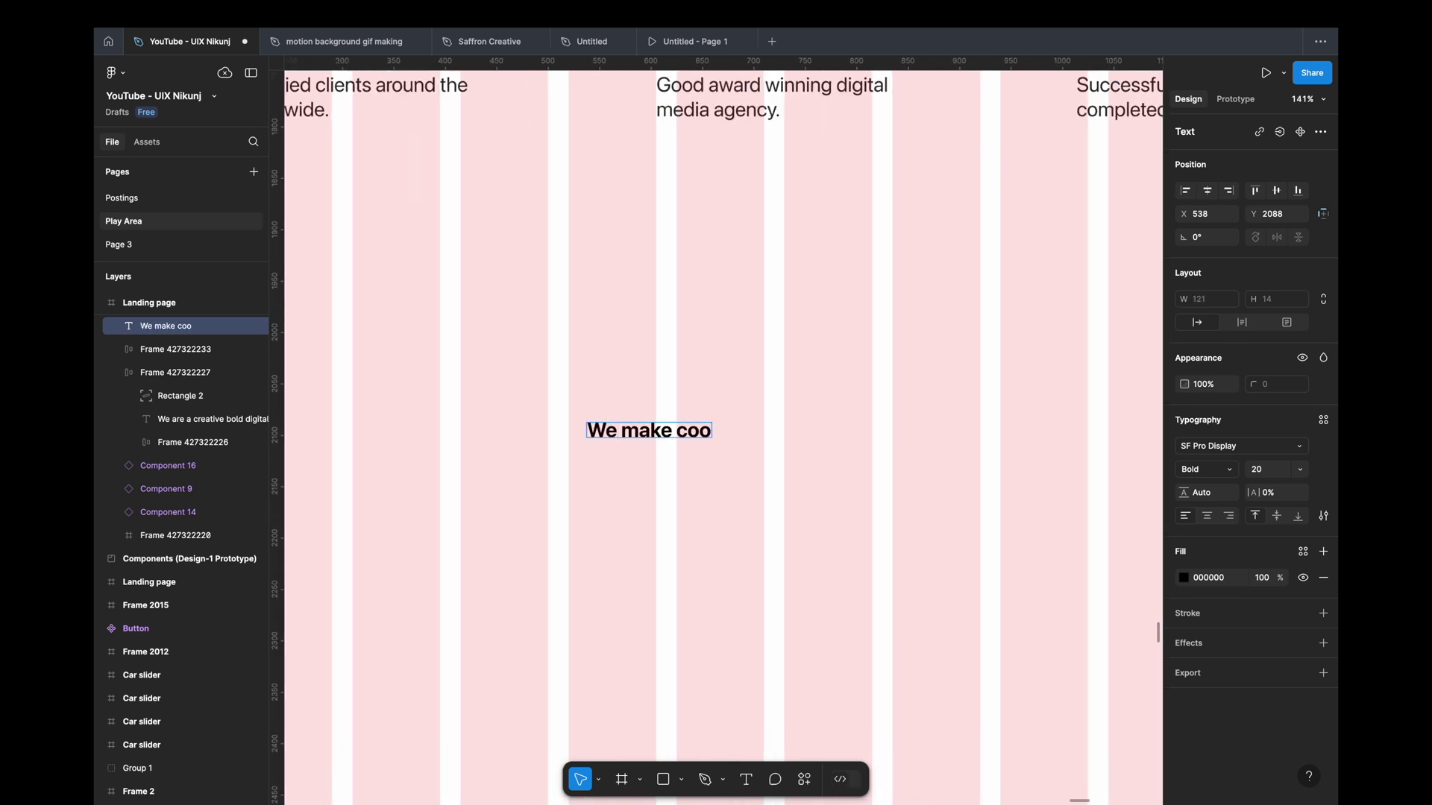
{"action": "type", "text": " things that do great businesses"}
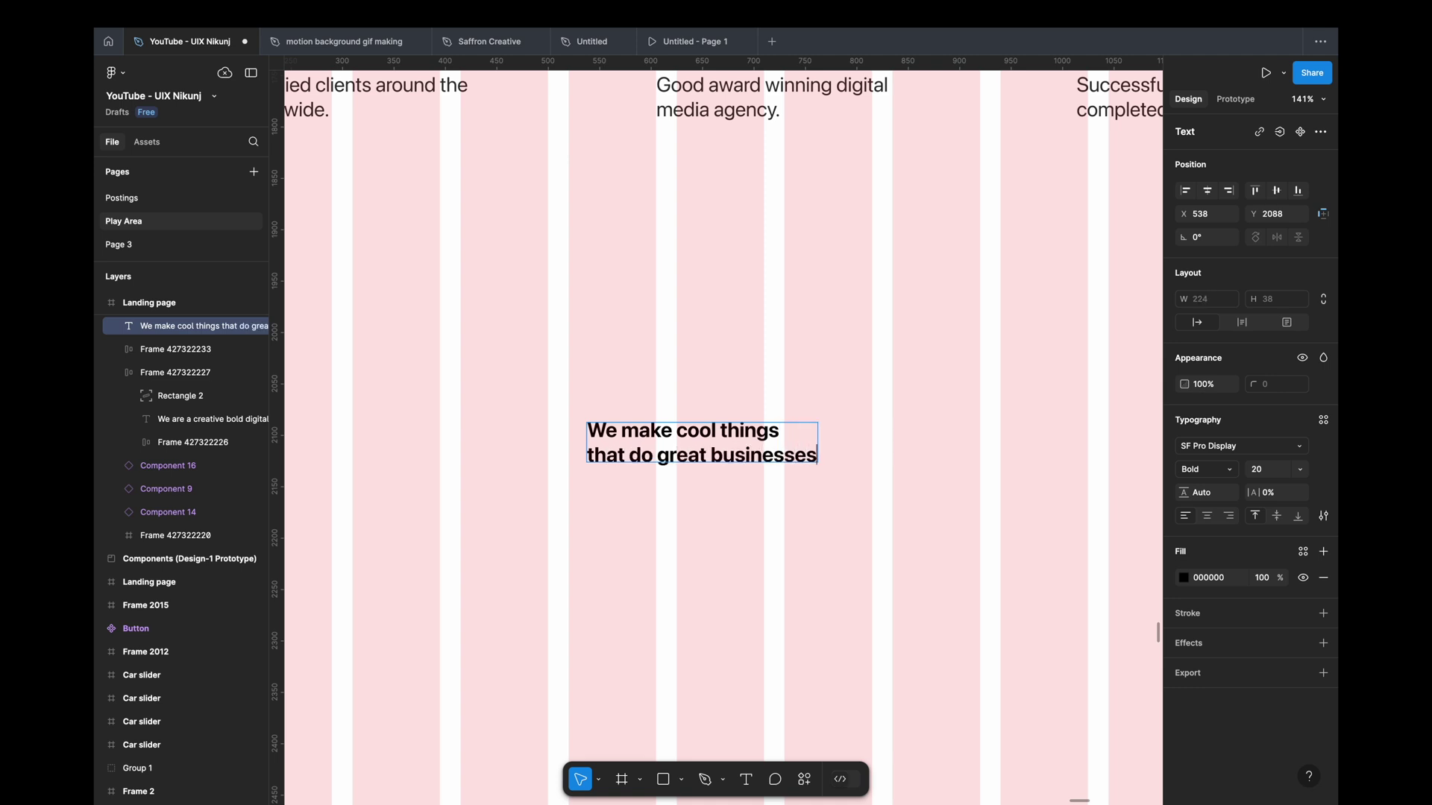
{"action": "key", "text": "Escape"}
Step: Style the heading as Medium 70, centre-aligned, in colour 2D2B2C
{"action": "left_click", "coordinate": [1207, 469]}
{"action": "left_click", "coordinate": [1261, 470]}
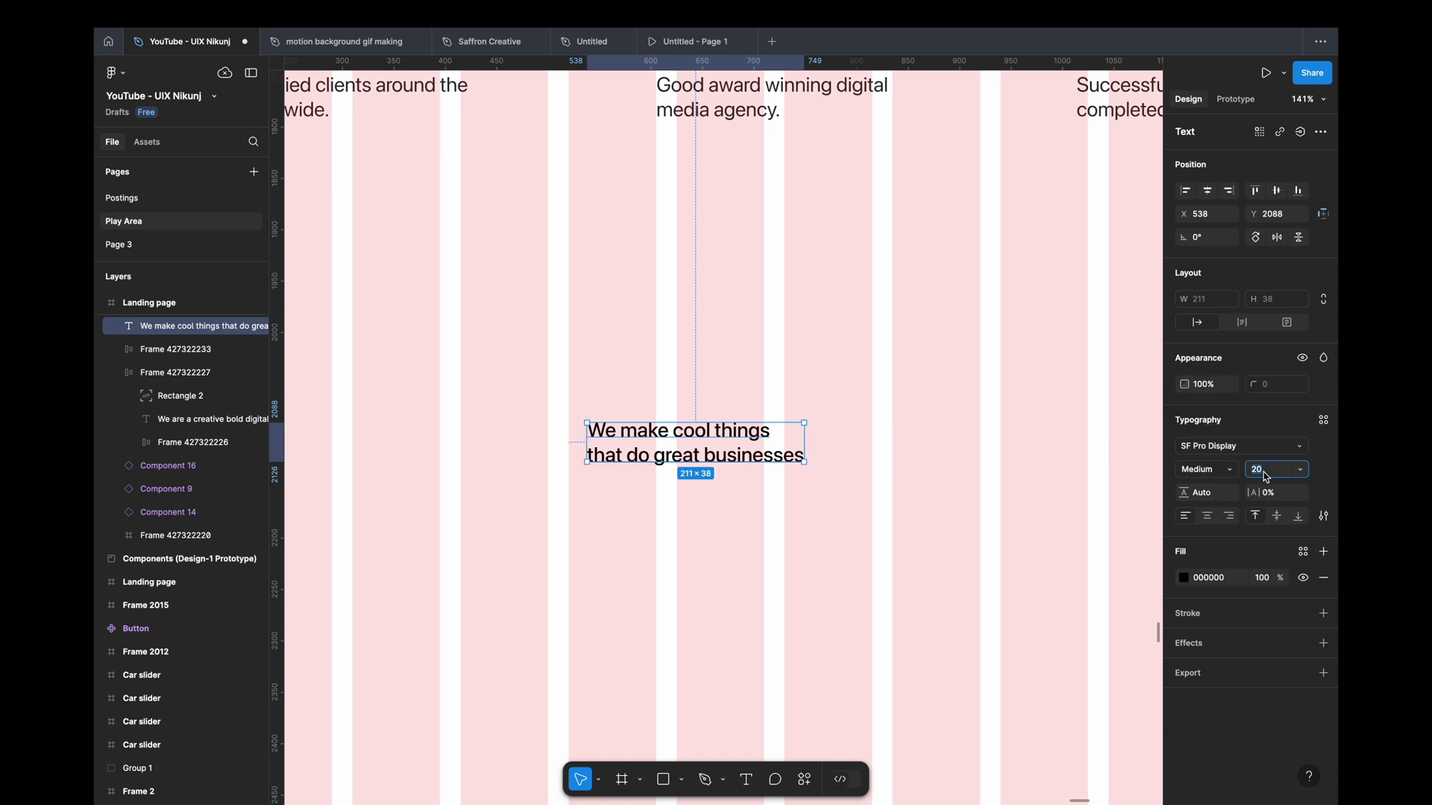
{"action": "type", "text": "70"}
{"action": "key", "text": "Return"}
{"action": "scroll", "coordinate": [819, 402], "scroll_direction": "down", "scroll_amount": 5}
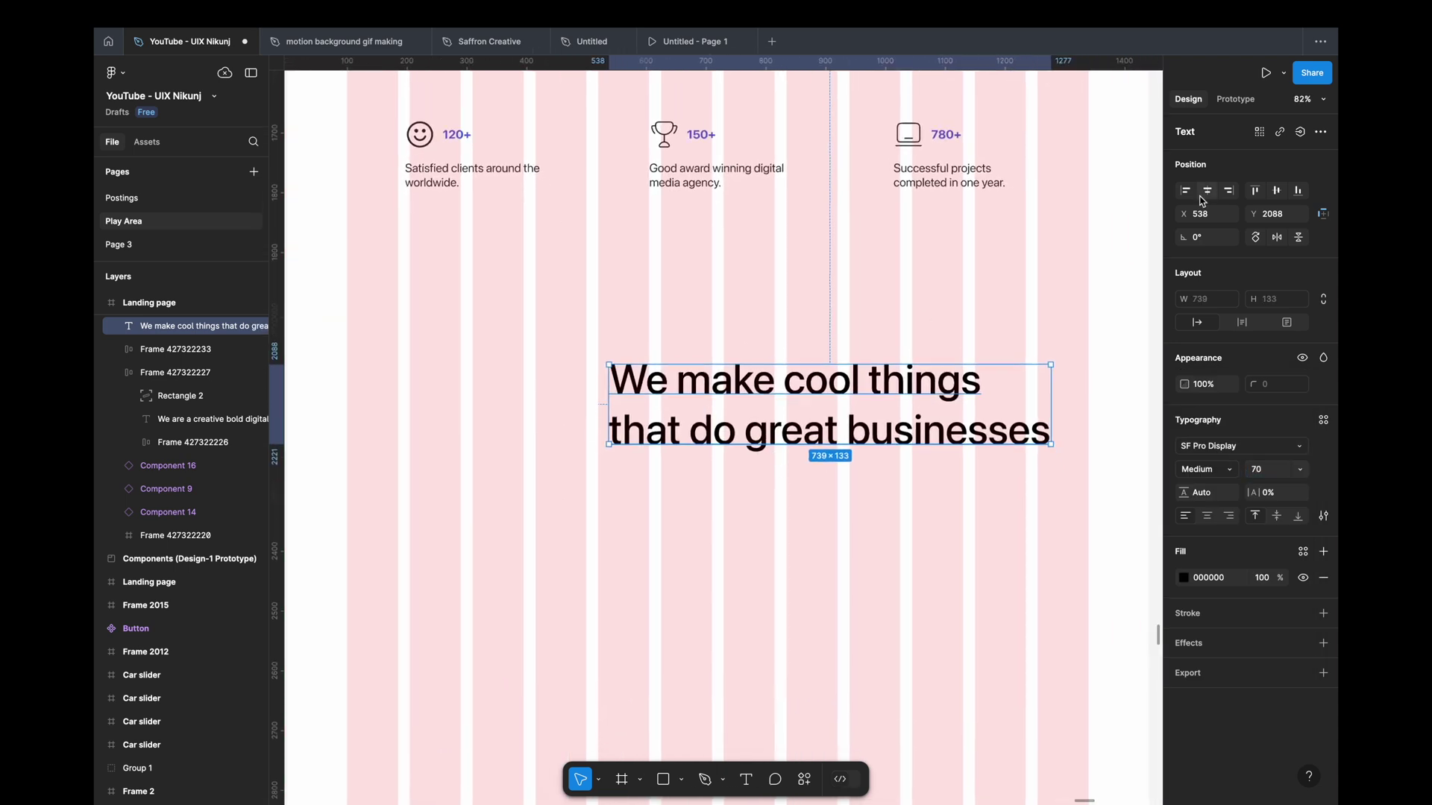
{"action": "left_click", "coordinate": [1208, 516]}
{"action": "left_click", "coordinate": [1217, 579]}
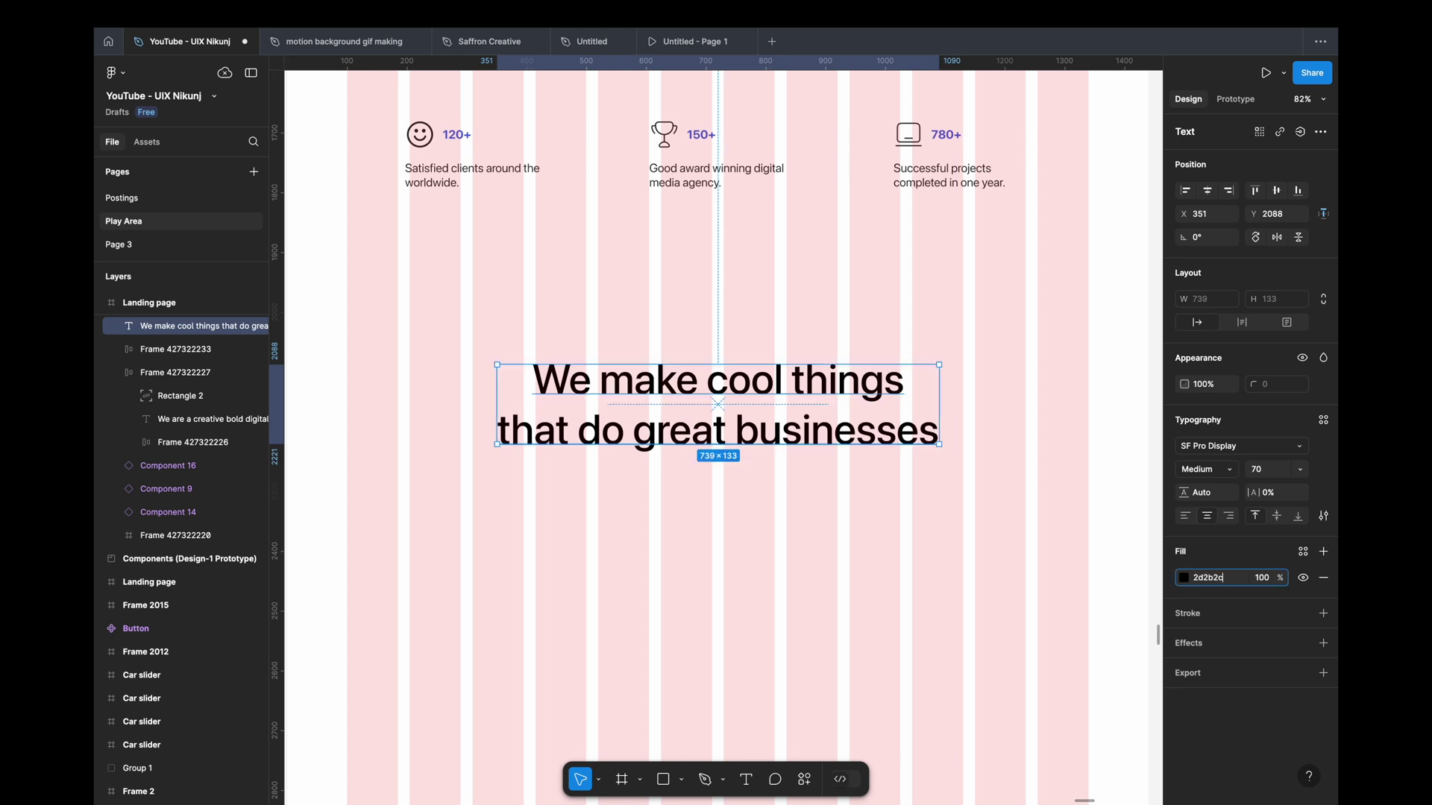
{"action": "key", "text": "Return"}
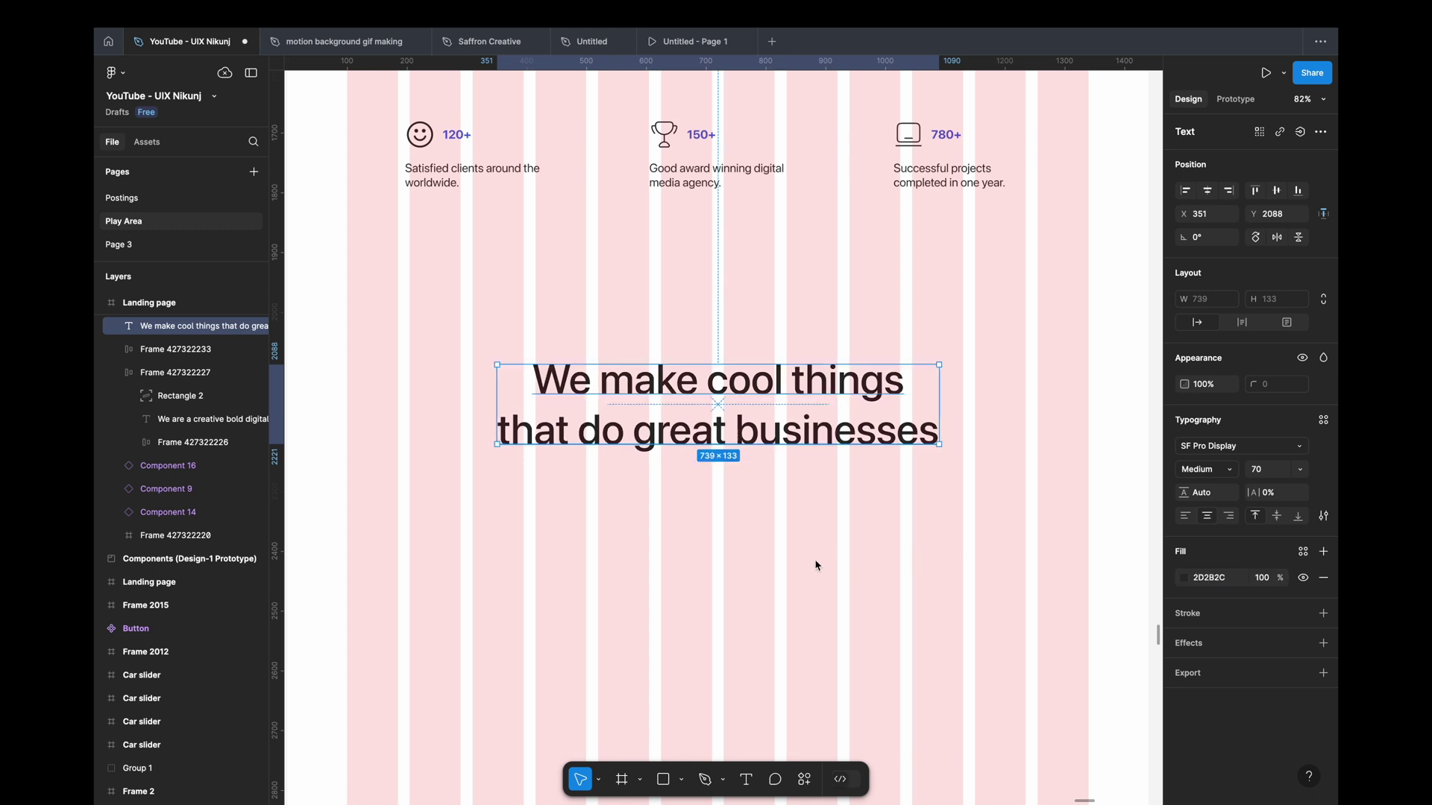
{"action": "scroll", "coordinate": [768, 489], "scroll_direction": "down", "scroll_amount": 3}
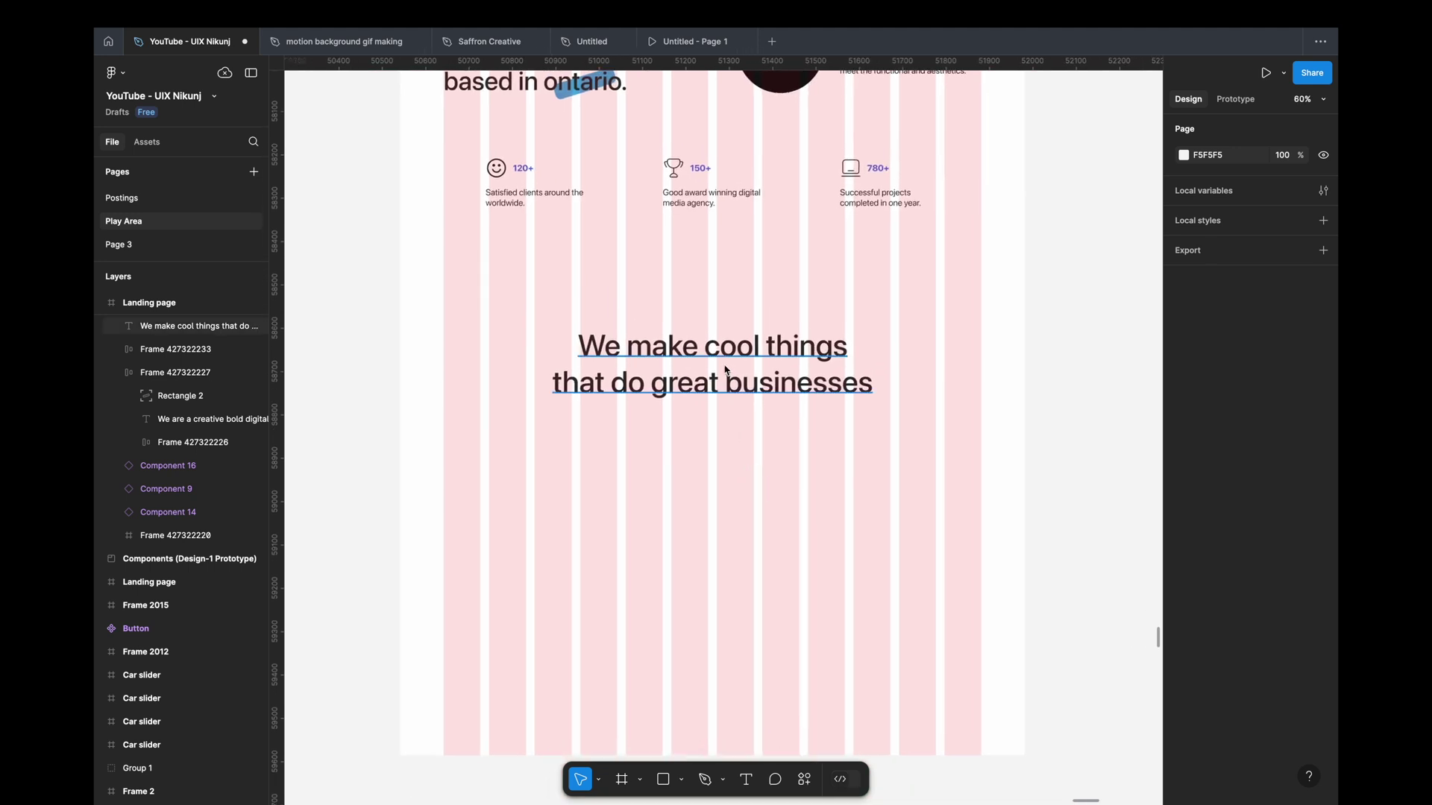
Step: Wrap the heading in auto layout, drop the final 's', and place the blue highlight behind 'business'
{"action": "key", "text": "shift+a"}
{"action": "key", "text": "ctrl+v"}
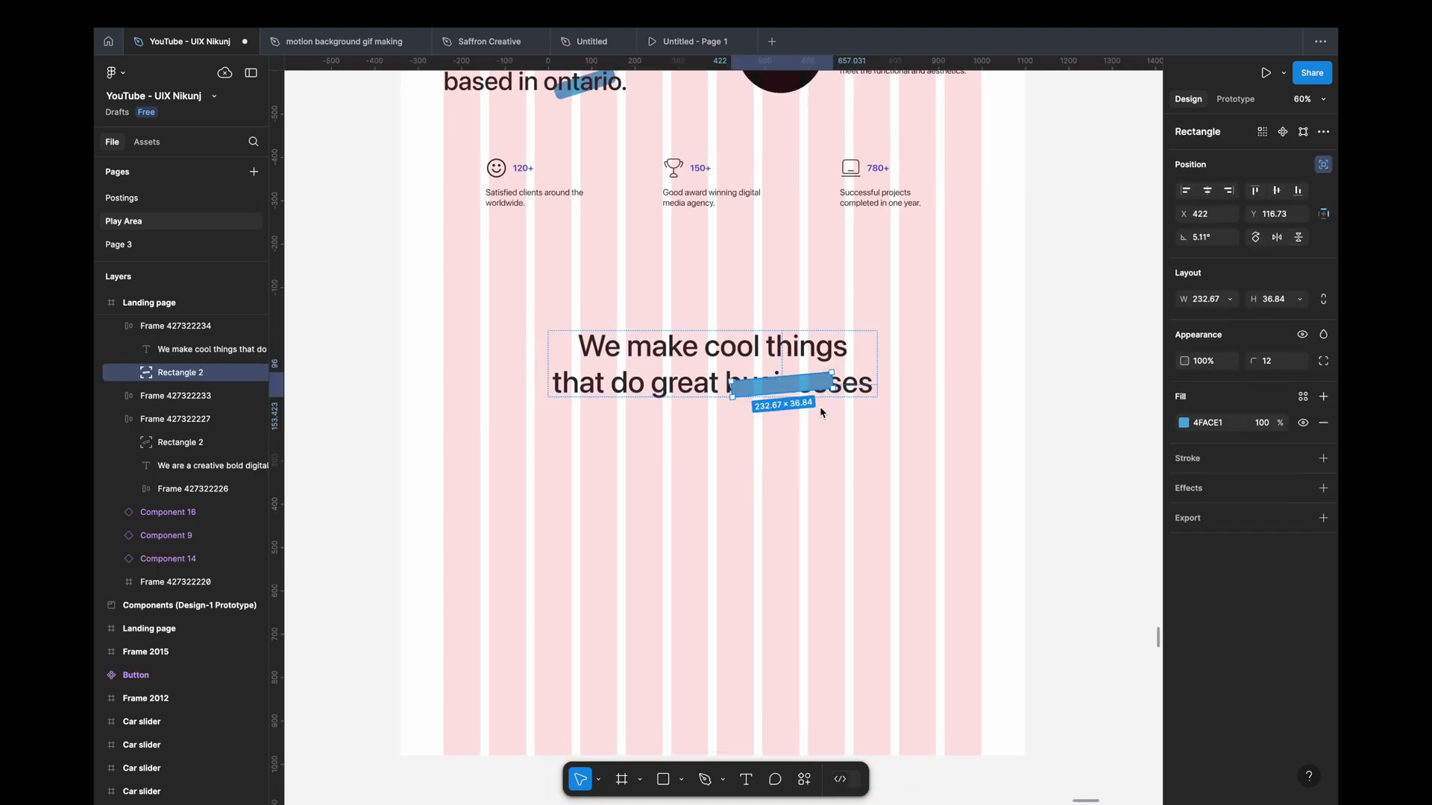
{"action": "scroll", "coordinate": [820, 410], "scroll_direction": "up", "scroll_amount": 3}
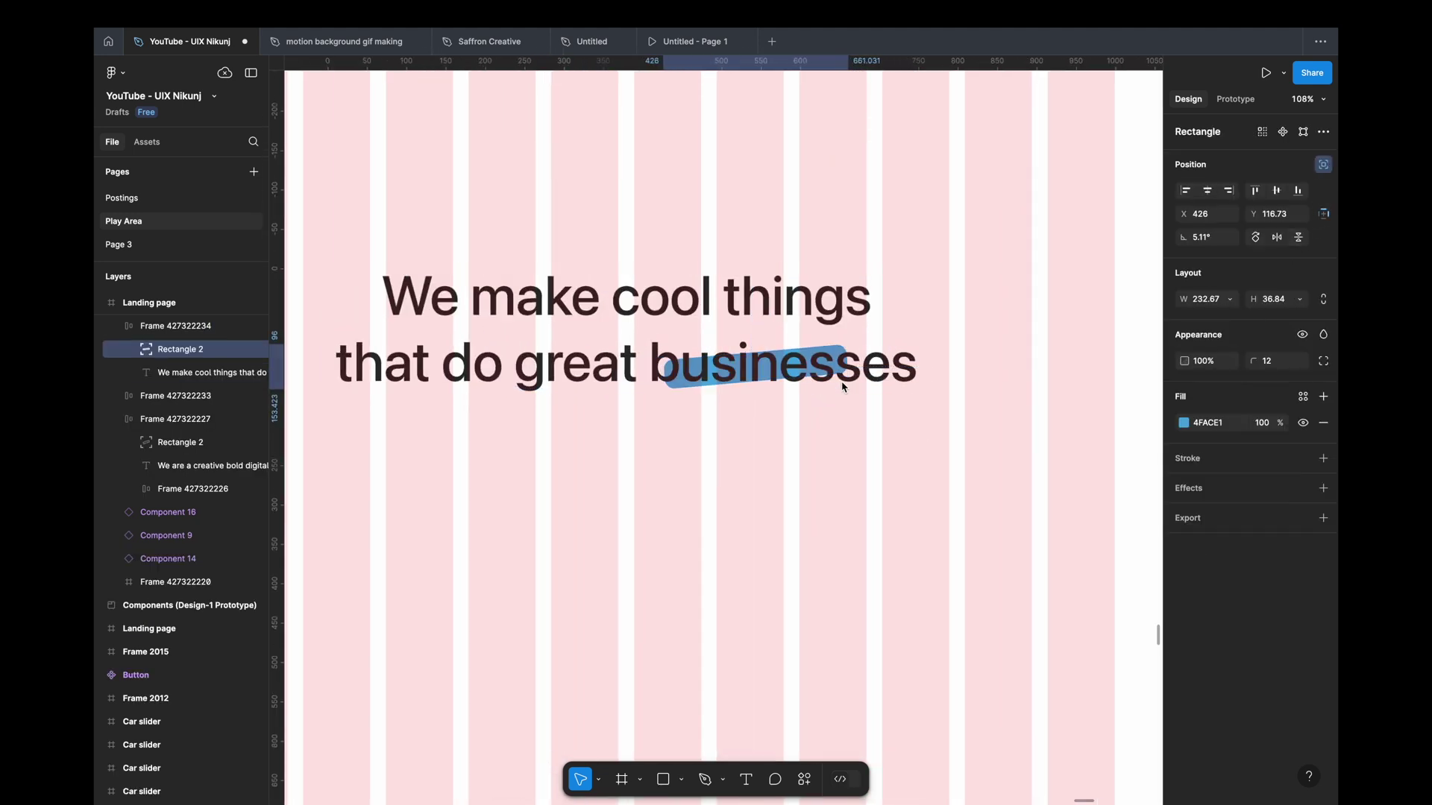
{"action": "double_click", "coordinate": [887, 365]}
{"action": "left_click_drag", "start_coordinate": [918, 366], "coordinate": [861, 366]}
{"action": "key", "text": "BackSpace"}
{"action": "key", "text": "Escape"}
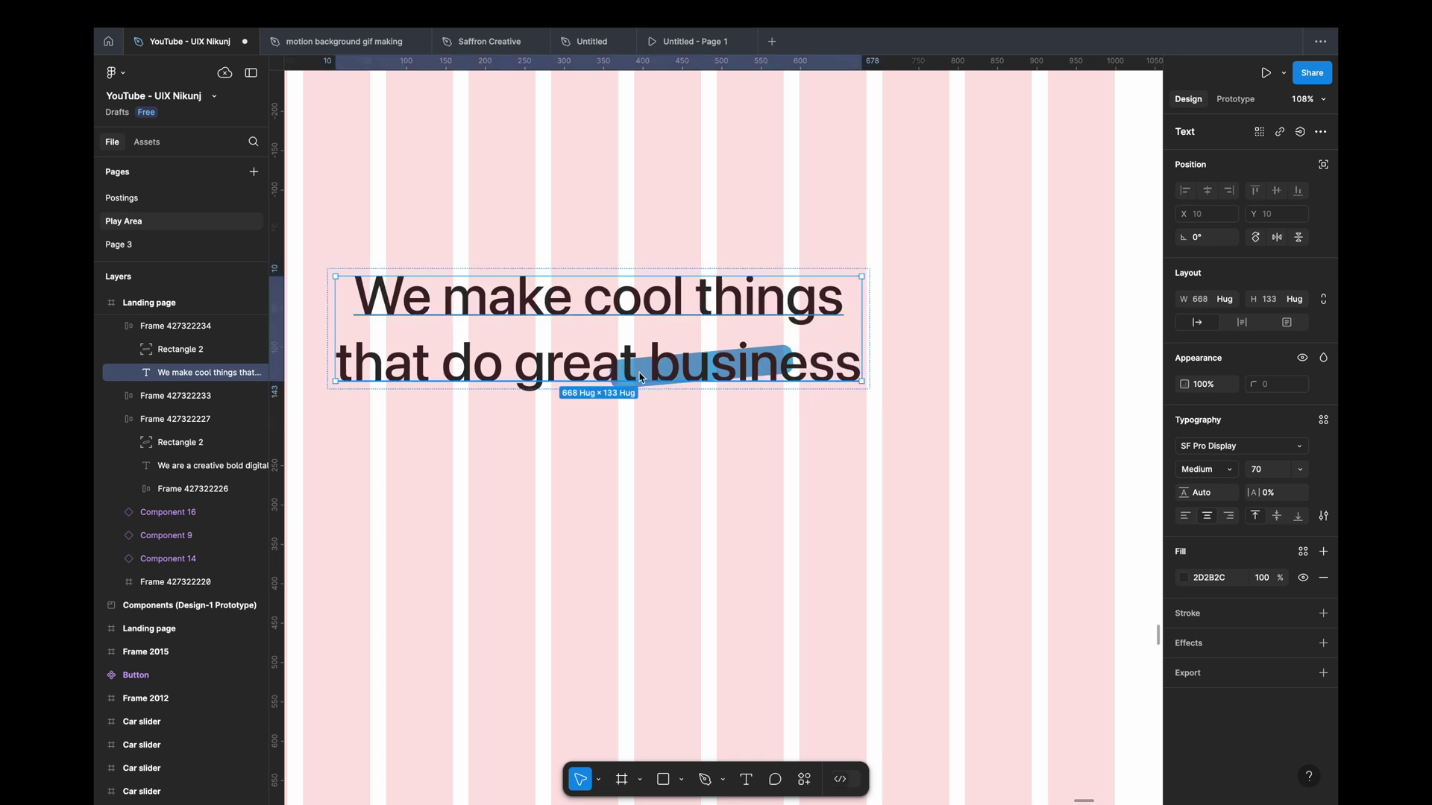
{"action": "left_click", "coordinate": [181, 349]}
{"action": "left_click_drag", "start_coordinate": [675, 371], "coordinate": [728, 371]}
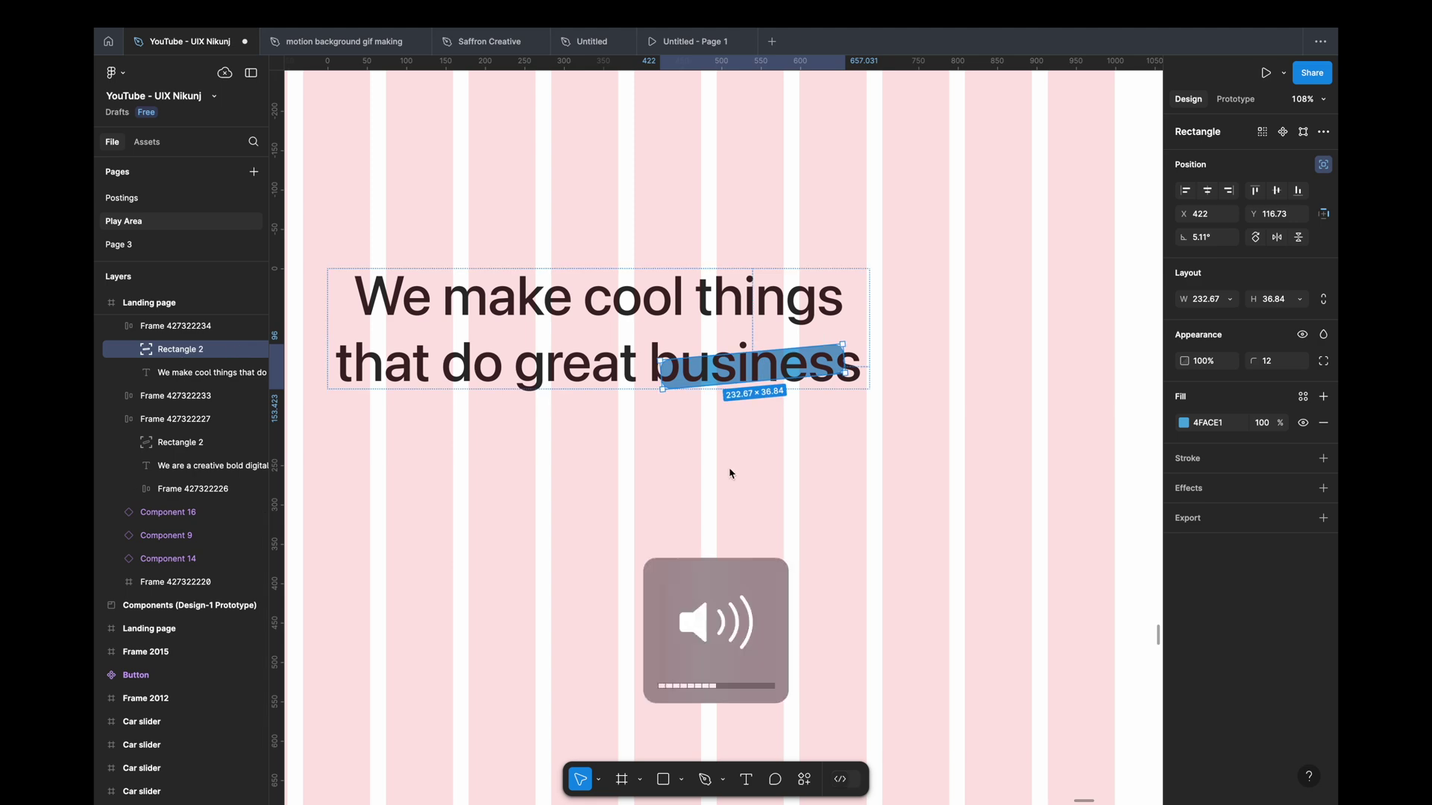
{"action": "left_click", "coordinate": [729, 473]}
Step: Extend the Landing page frame downward to 3636 tall
{"action": "scroll", "coordinate": [701, 484], "scroll_direction": "down", "scroll_amount": 5}
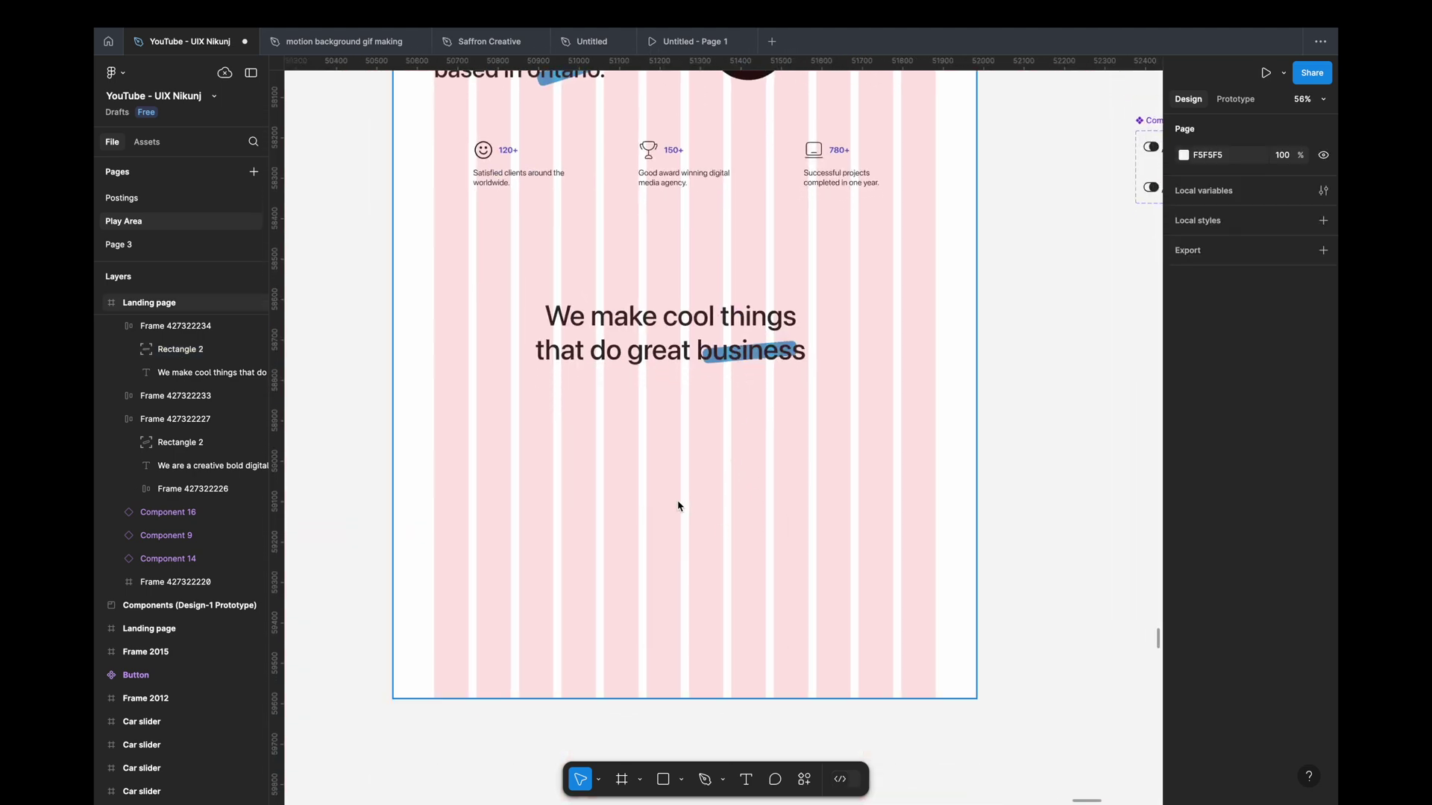
{"action": "left_click", "coordinate": [678, 507]}
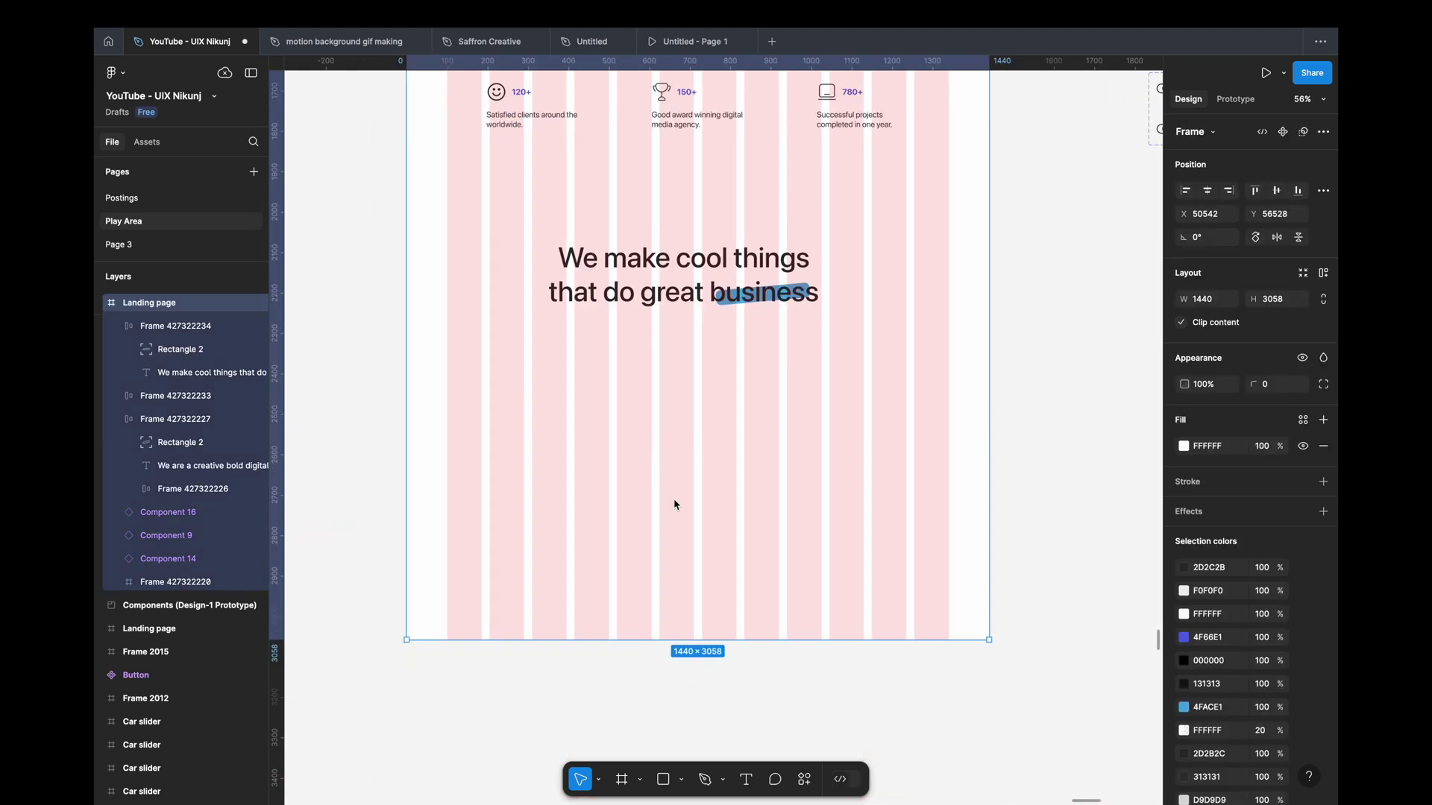
{"action": "scroll", "coordinate": [674, 505], "scroll_direction": "down", "scroll_amount": 3}
{"action": "left_click_drag", "start_coordinate": [668, 479], "coordinate": [665, 634]}
{"action": "scroll", "coordinate": [664, 635], "scroll_direction": "down", "scroll_amount": 3}
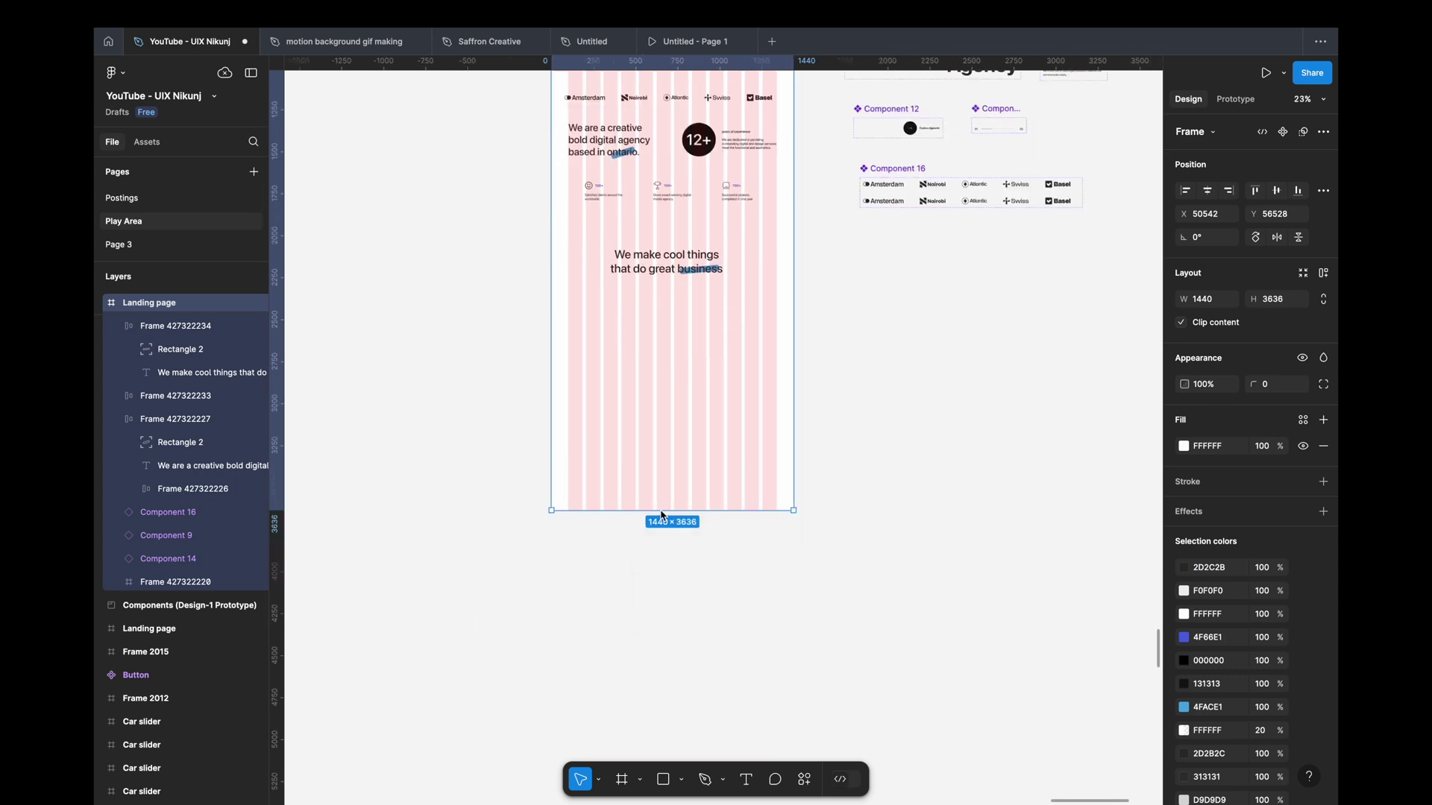
{"action": "scroll", "coordinate": [649, 335], "scroll_direction": "up", "scroll_amount": 3}
{"action": "scroll", "coordinate": [649, 335], "scroll_direction": "up", "scroll_amount": 3}
Step: Add a 'Development' text label below the heading at font size 50
{"action": "key", "text": "t"}
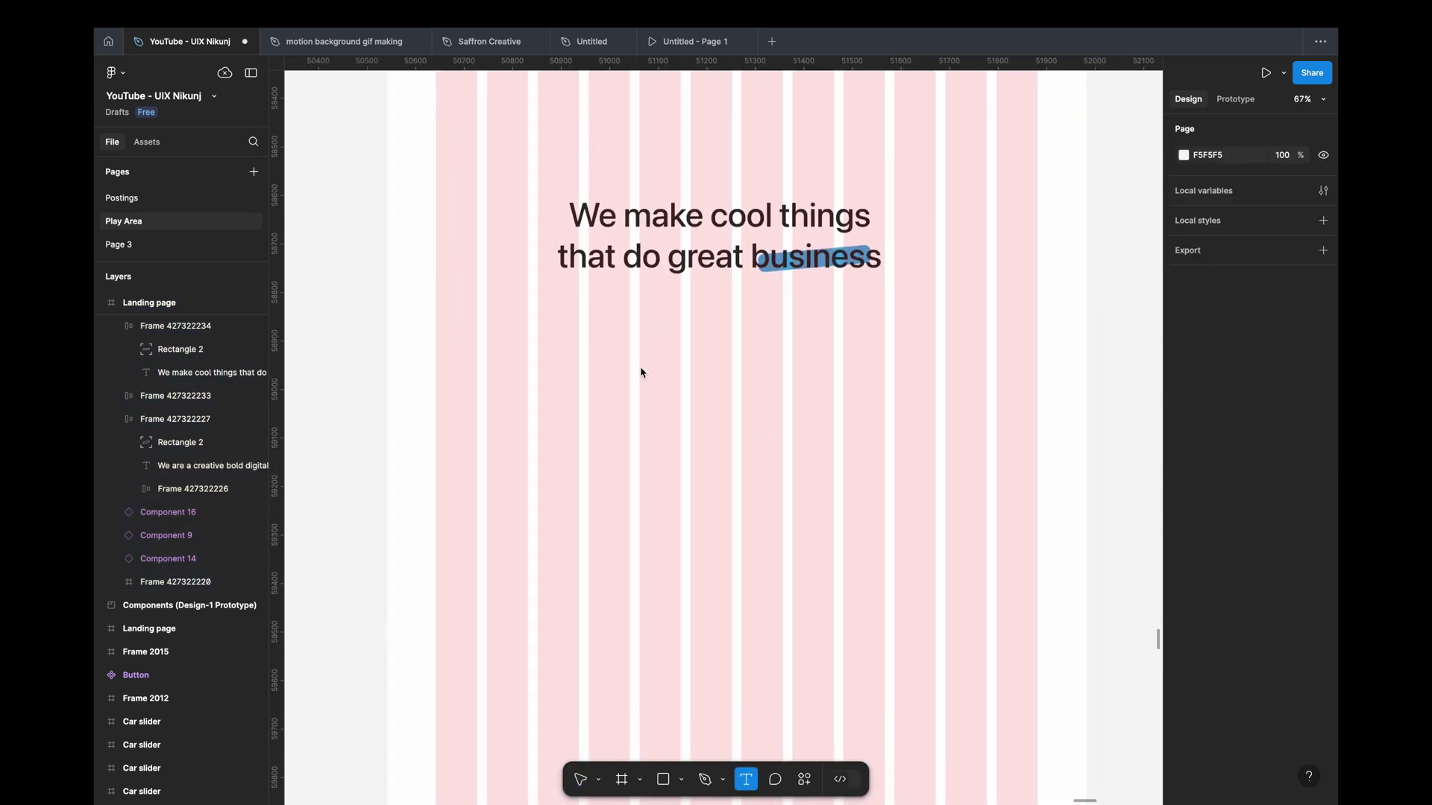
{"action": "left_click", "coordinate": [634, 362]}
{"action": "type", "text": "Develop"}
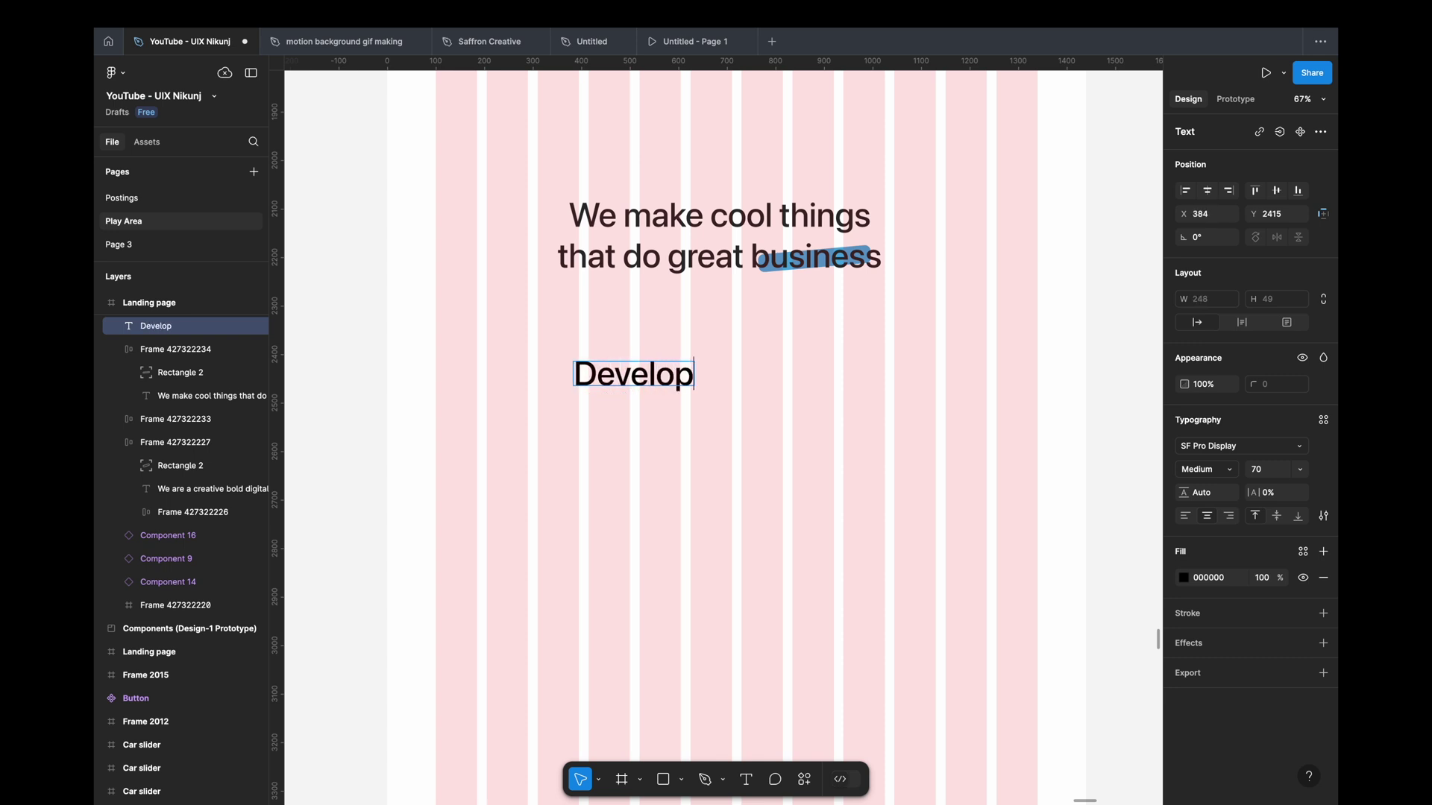
{"action": "type", "text": "ment"}
{"action": "key", "text": "Escape"}
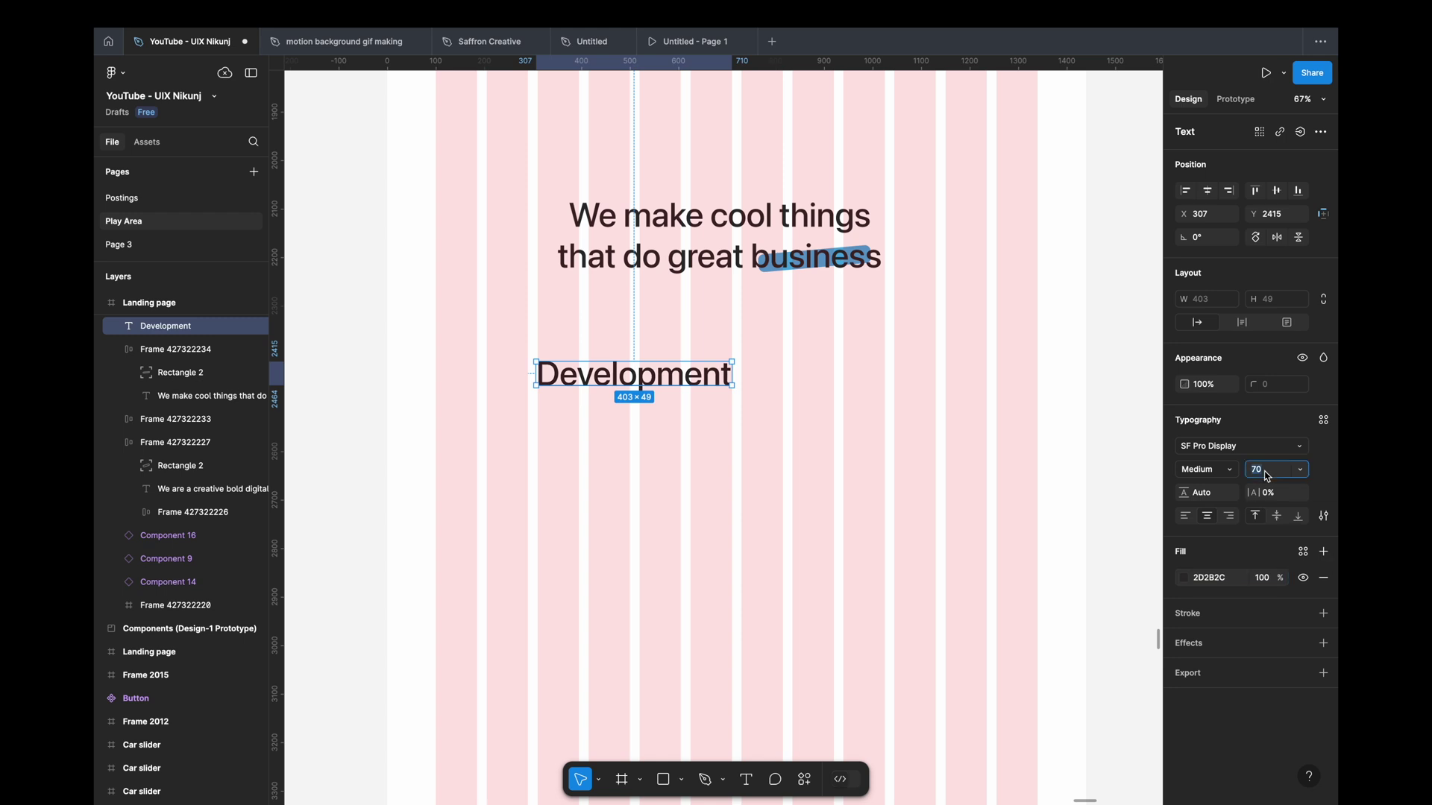
{"action": "type", "text": "50"}
{"action": "key", "text": "Return"}
{"action": "left_click", "coordinate": [745, 484]}
{"action": "left_click", "coordinate": [659, 377]}
Step: Insert the add-round plus icon beside Development and wrap both in auto layout
{"action": "scroll", "coordinate": [659, 381], "scroll_direction": "up", "scroll_amount": 1}
{"action": "right_click", "coordinate": [687, 261]}
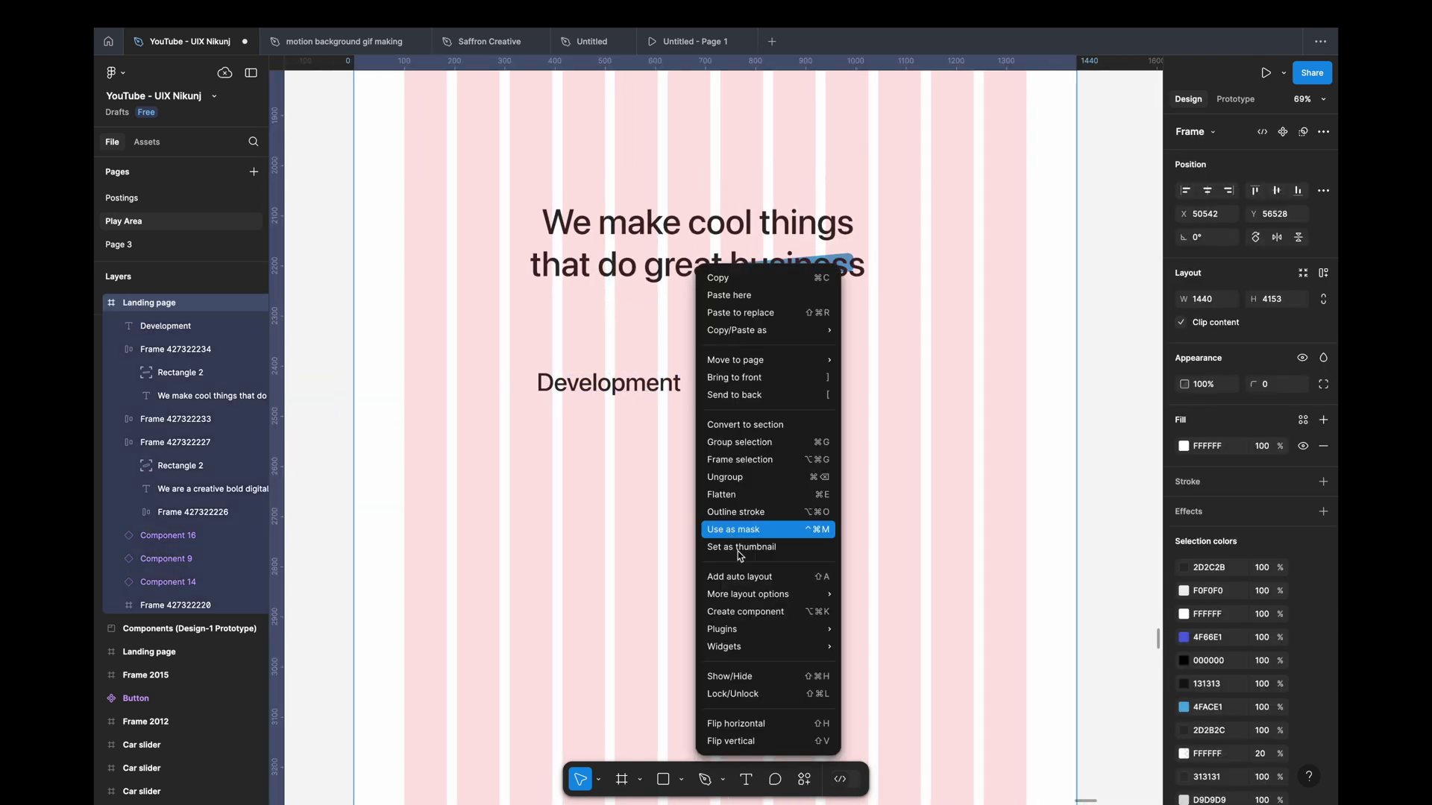
{"action": "left_click", "coordinate": [895, 402]}
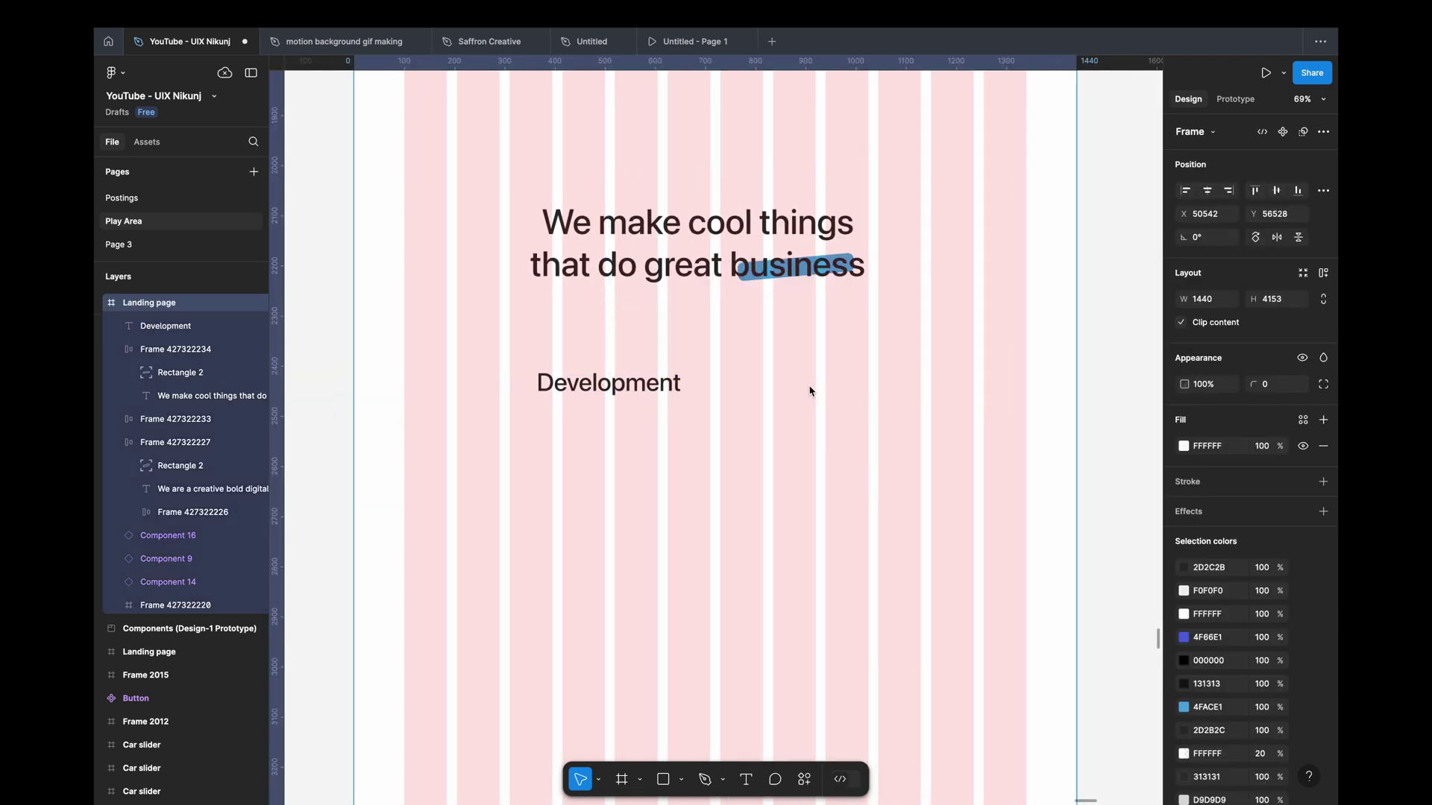
{"action": "left_click", "coordinate": [881, 737]}
{"action": "right_click", "coordinate": [703, 524]}
{"action": "left_click", "coordinate": [894, 440]}
{"action": "right_click", "coordinate": [694, 261]}
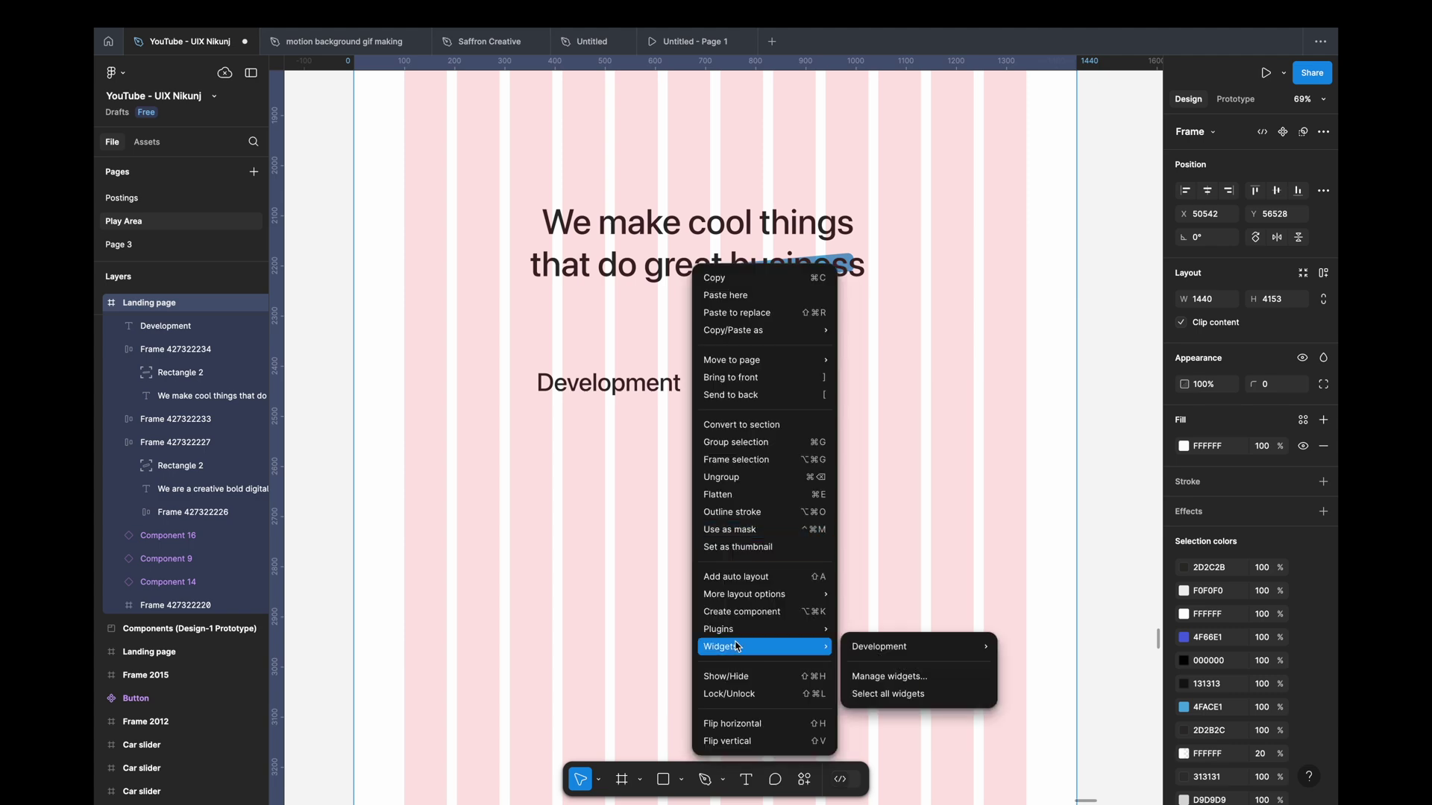
{"action": "key", "text": "Escape"}
{"action": "key", "text": "shift+a"}
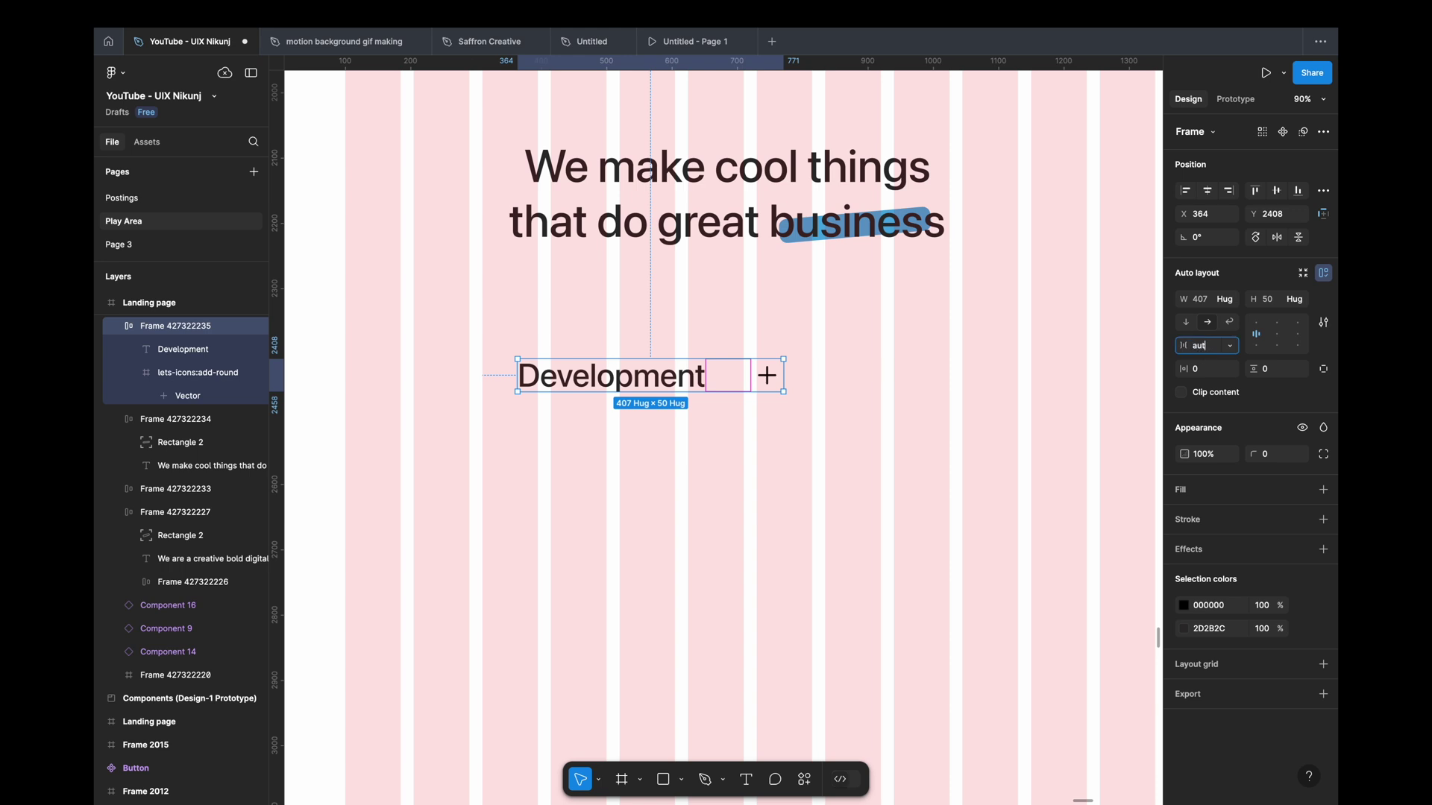
Step: Give the Development row auto gap, 40 vertical padding and a bottom-only B8B8B8 border
{"action": "type", "text": "o"}
{"action": "key", "text": "Tab"}
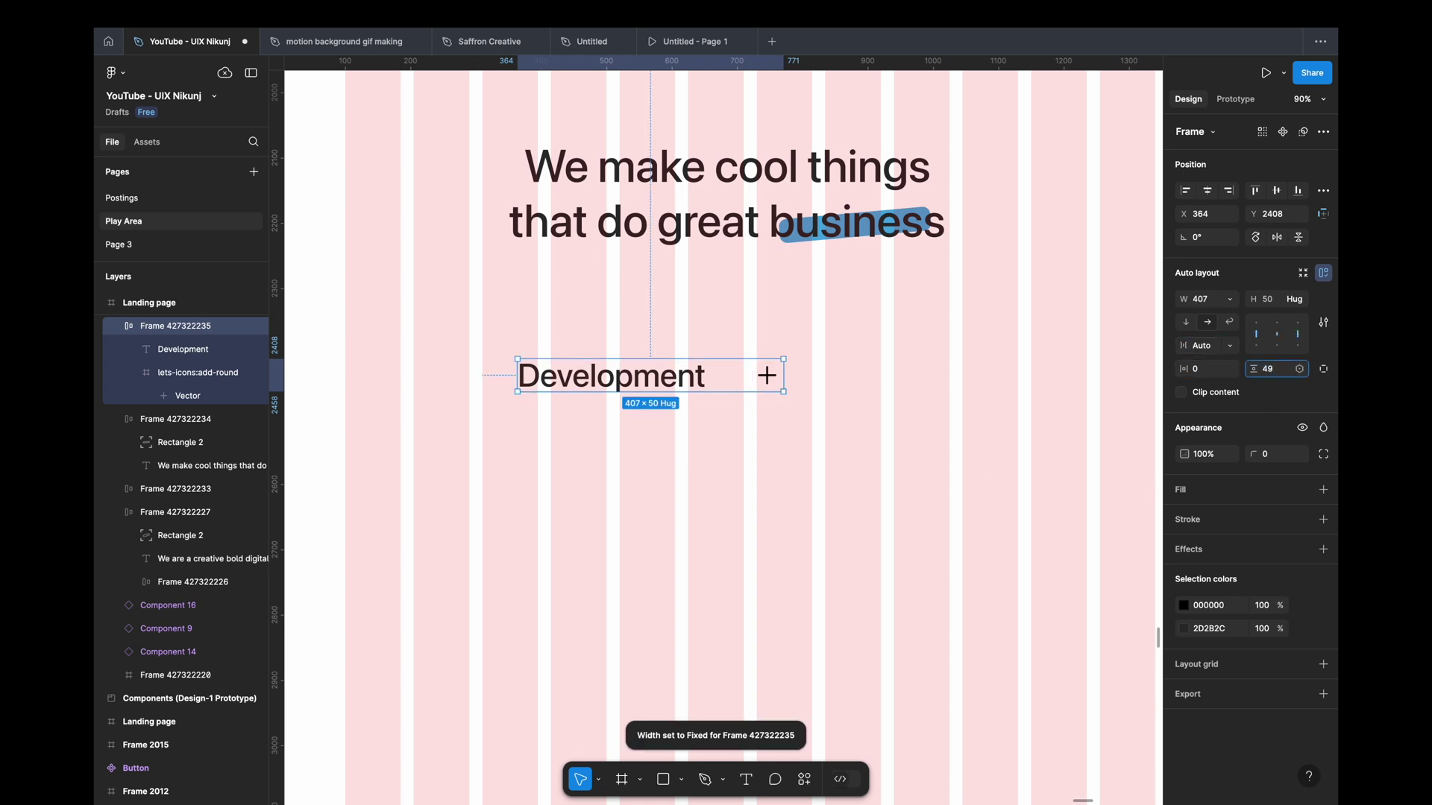
{"action": "key", "text": "Return"}
{"action": "scroll", "coordinate": [812, 444], "scroll_direction": "down", "scroll_amount": 2}
{"action": "left_click", "coordinate": [1193, 520]}
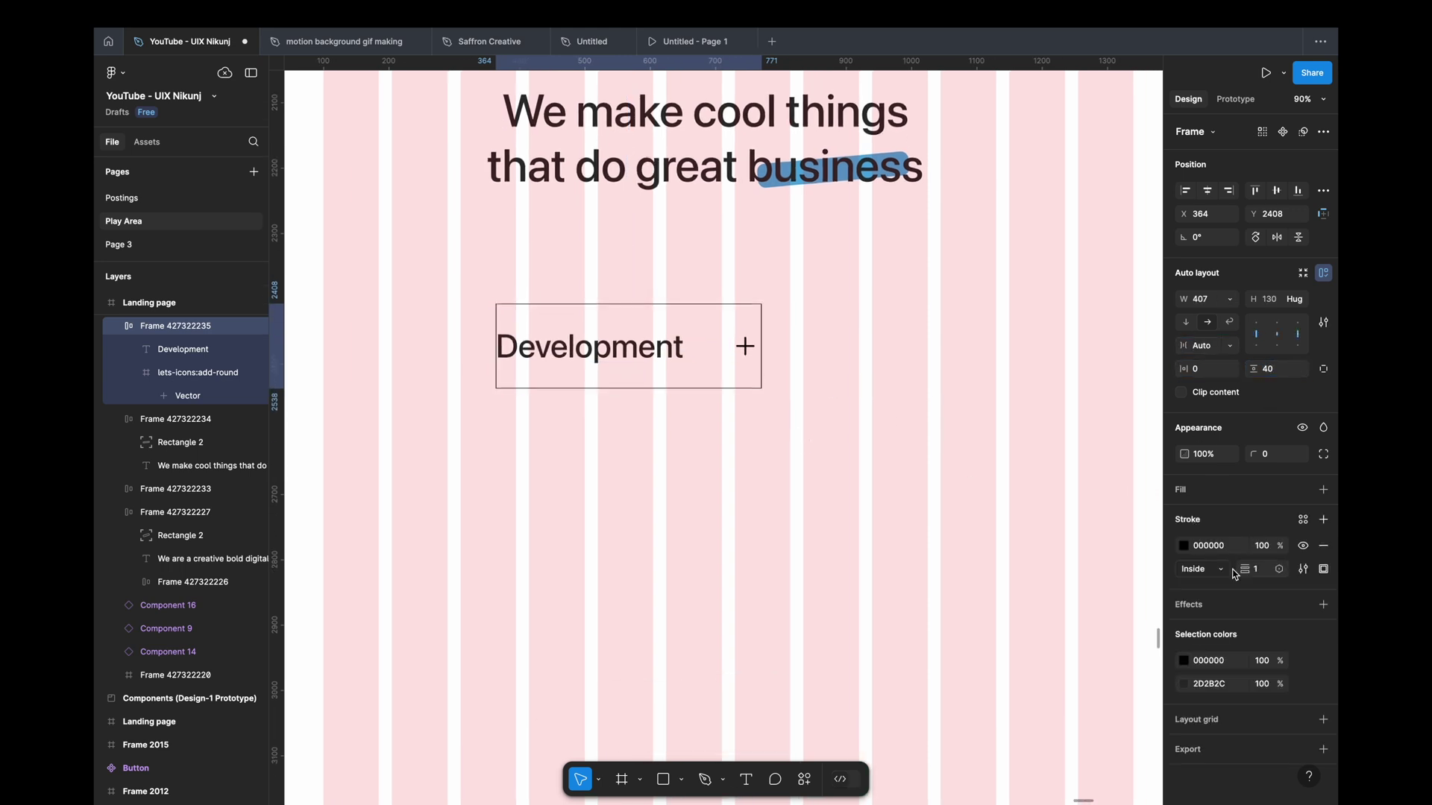
{"action": "left_click", "coordinate": [1324, 571]}
{"action": "left_click", "coordinate": [1276, 631]}
{"action": "left_click", "coordinate": [1208, 546]}
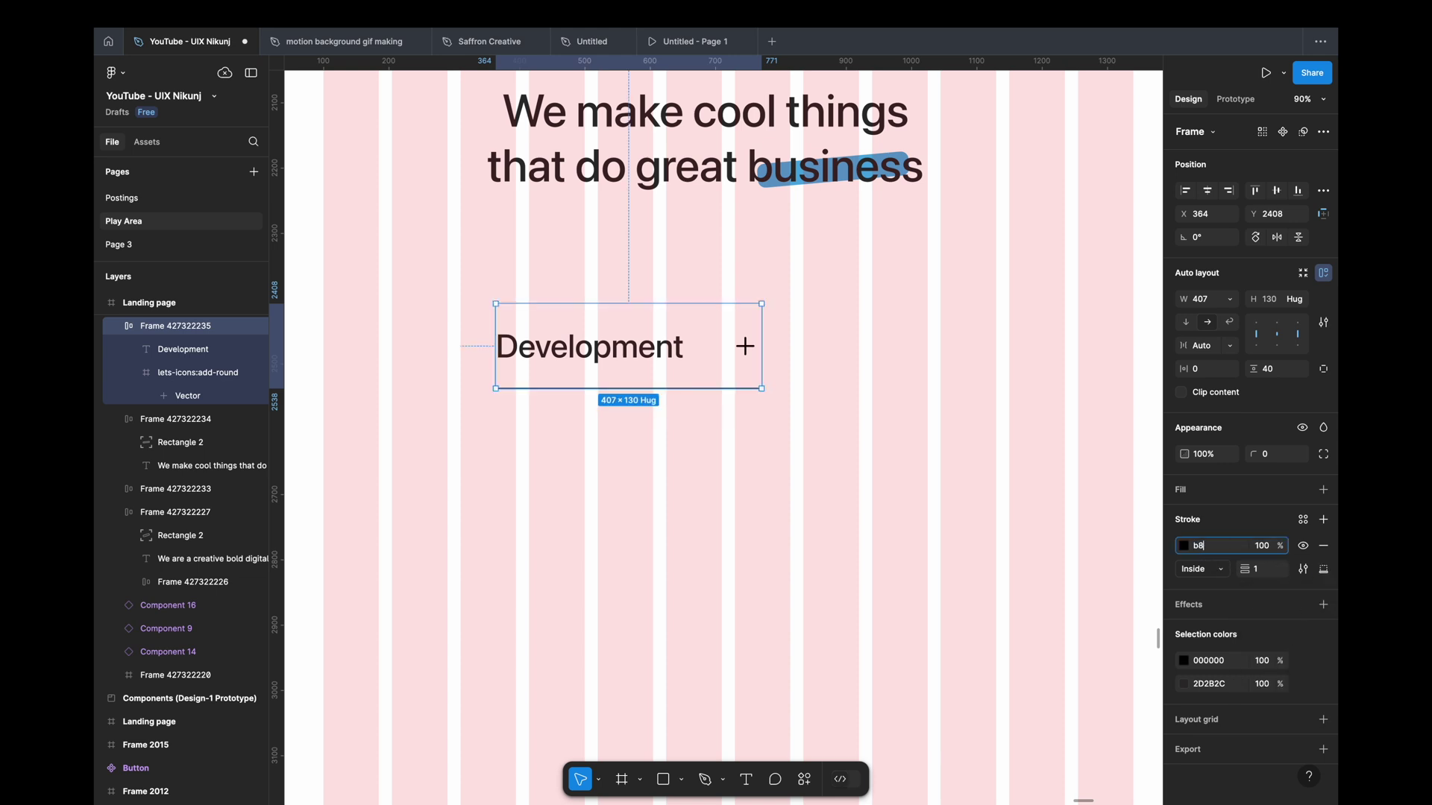
{"action": "key", "text": "Return"}
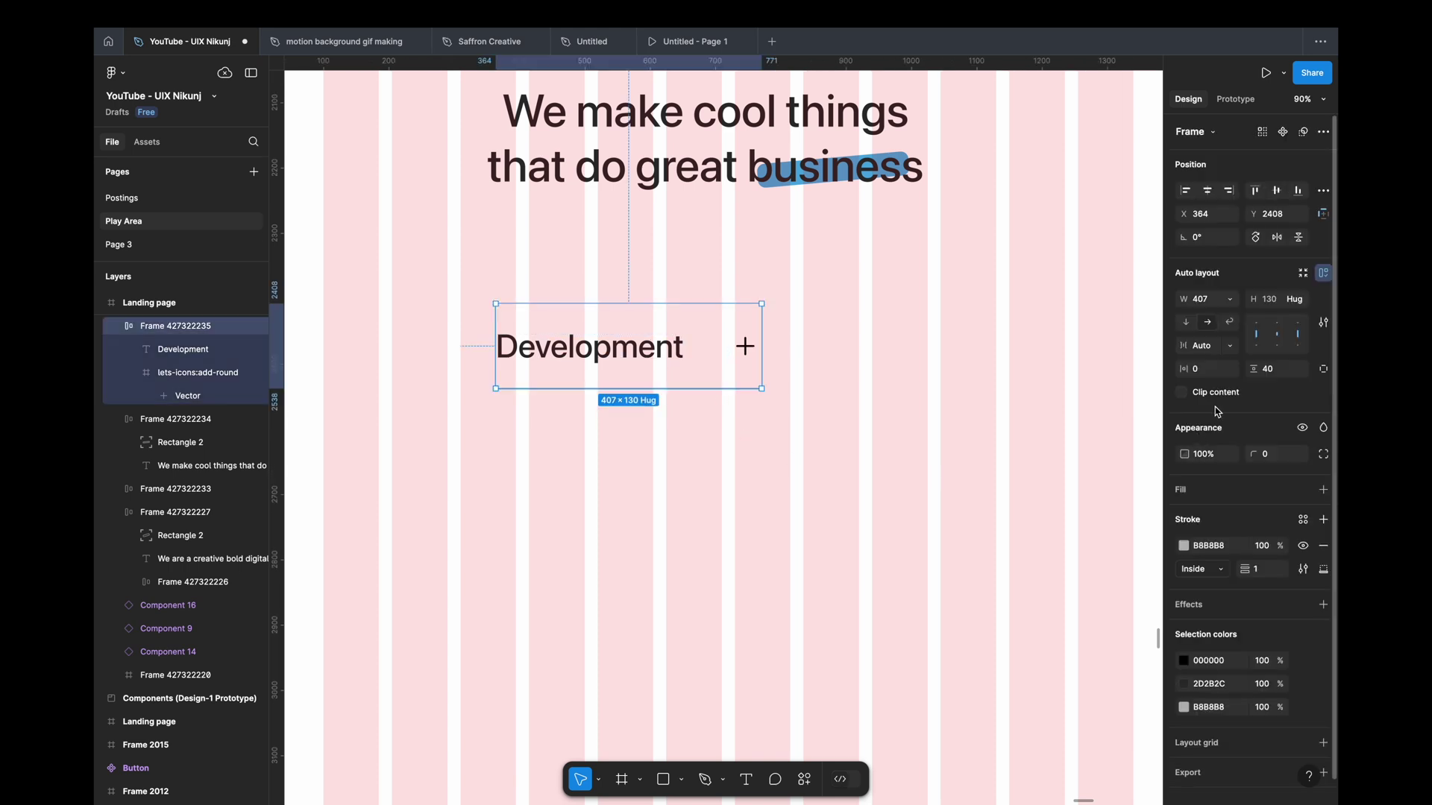
Step: Set the Development row width to 1010 and align it left with the grid
{"action": "left_click", "coordinate": [1048, 403]}
{"action": "scroll", "coordinate": [820, 335], "scroll_direction": "down", "scroll_amount": 3}
{"action": "left_click", "coordinate": [734, 343]}
{"action": "left_click_drag", "start_coordinate": [783, 338], "coordinate": [983, 338]}
{"action": "type", "text": "1010"}
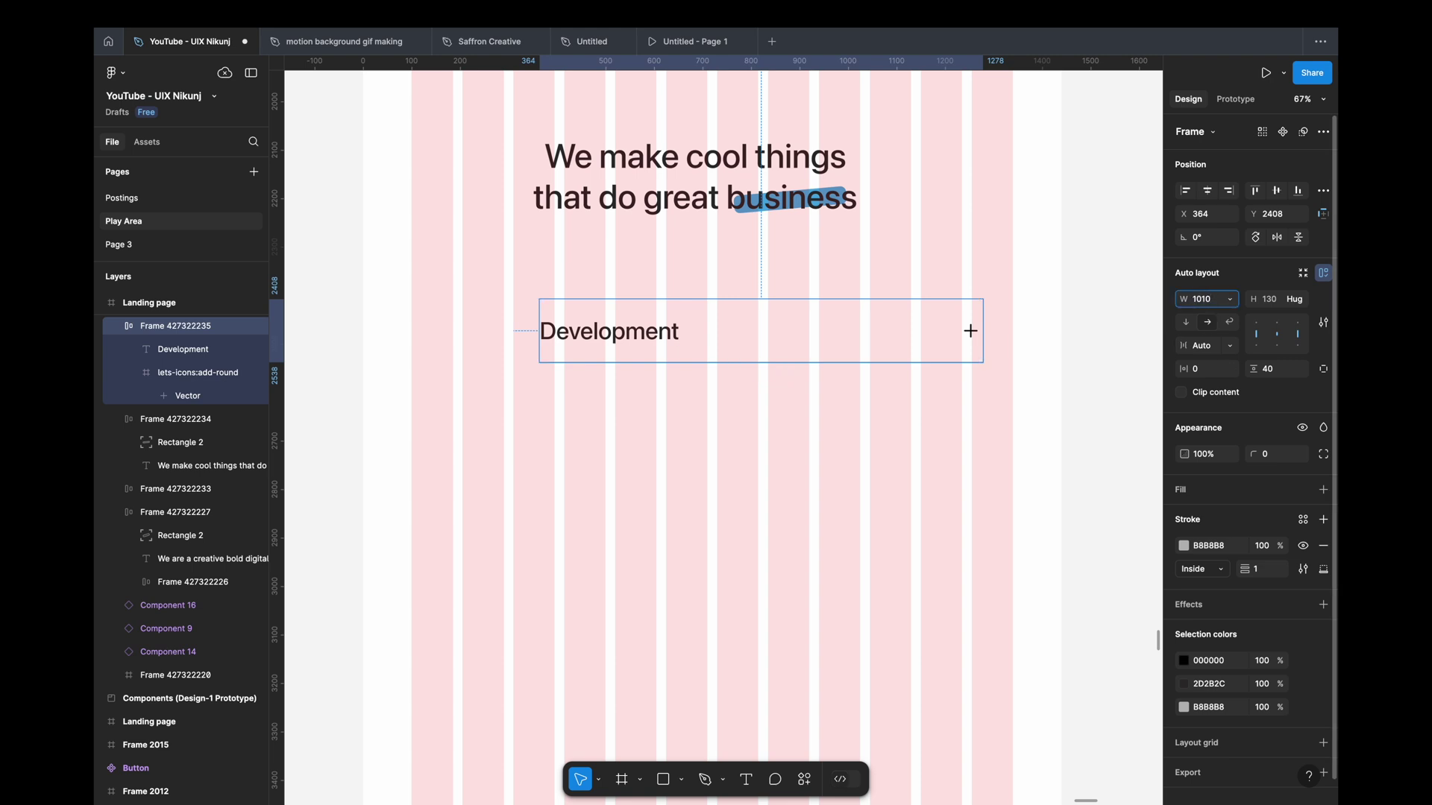
{"action": "key", "text": "Return"}
{"action": "left_click_drag", "start_coordinate": [888, 342], "coordinate": [818, 343]}
Step: Duplicate the Development row twice to make three stacked rows
{"action": "scroll", "coordinate": [818, 342], "scroll_direction": "down", "scroll_amount": 1}
{"action": "left_click", "coordinate": [751, 393]}
{"action": "left_click", "coordinate": [656, 350]}
{"action": "key", "text": "ctrl+d"}
{"action": "key", "text": "ctrl+d"}
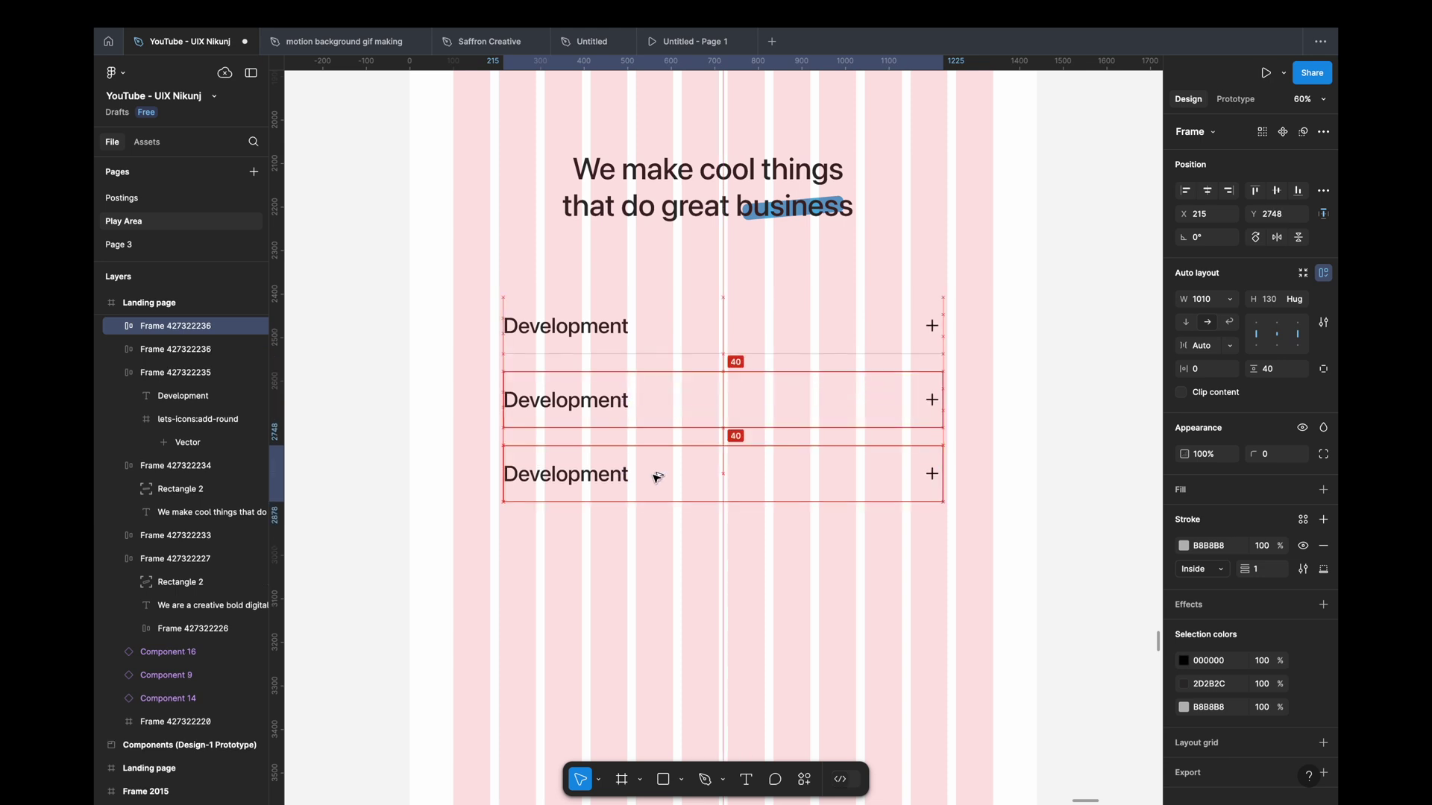
{"action": "key", "text": "ctrl+d"}
Step: Rename the lower rows to UI/UX Design, Content Writing and Marketing
{"action": "double_click", "coordinate": [575, 408]}
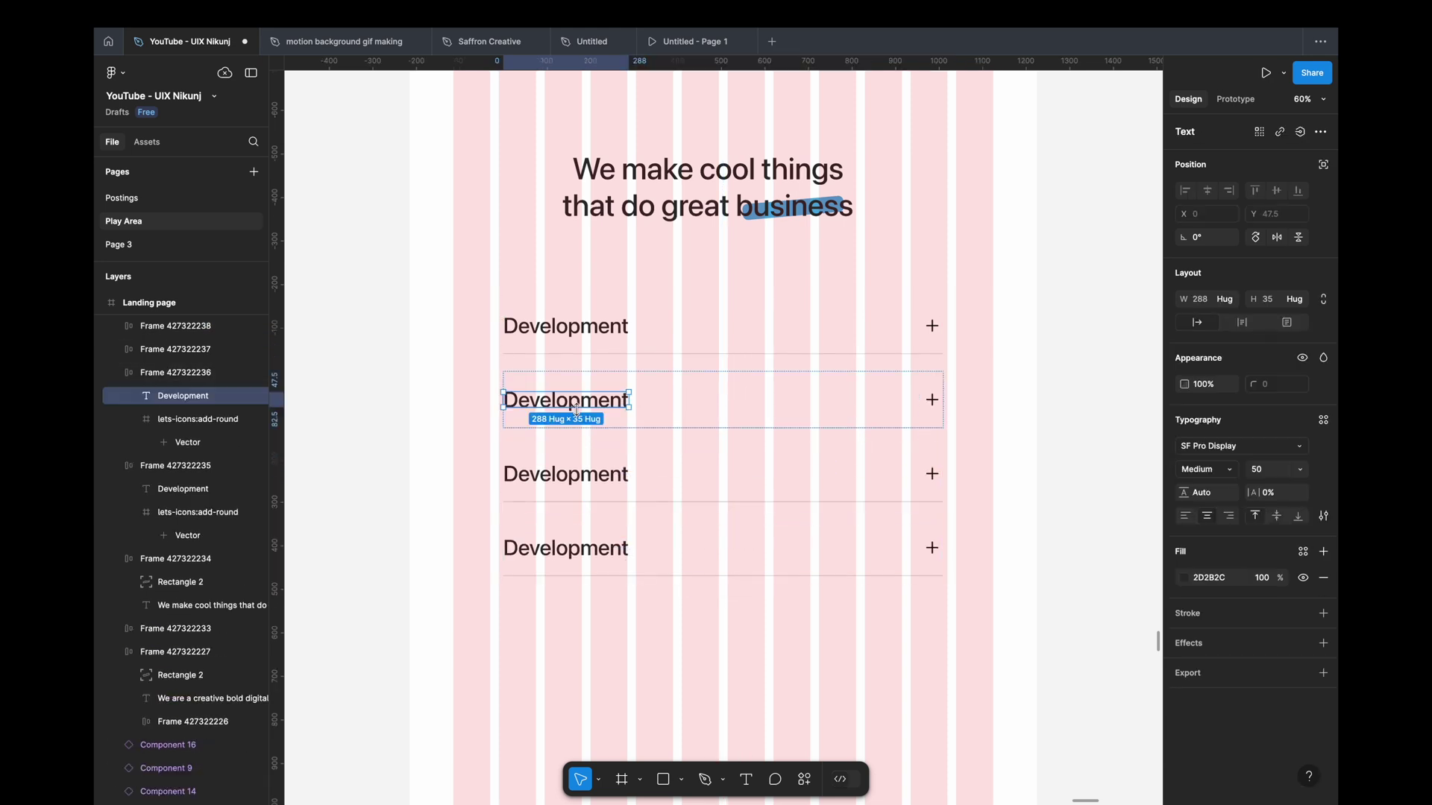
{"action": "double_click", "coordinate": [576, 408]}
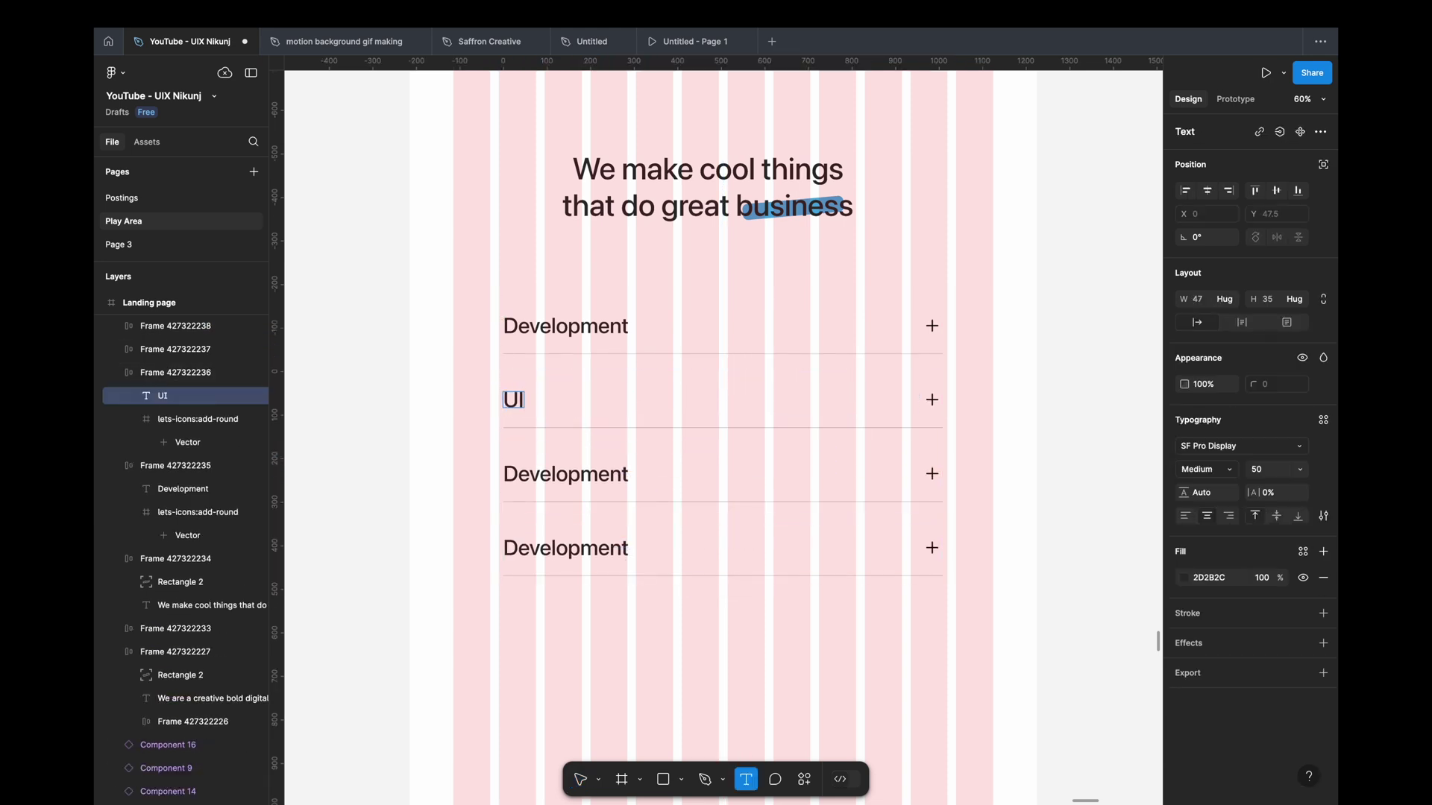
{"action": "double_click", "coordinate": [578, 476]}
{"action": "type", "text": "Content Writing"}
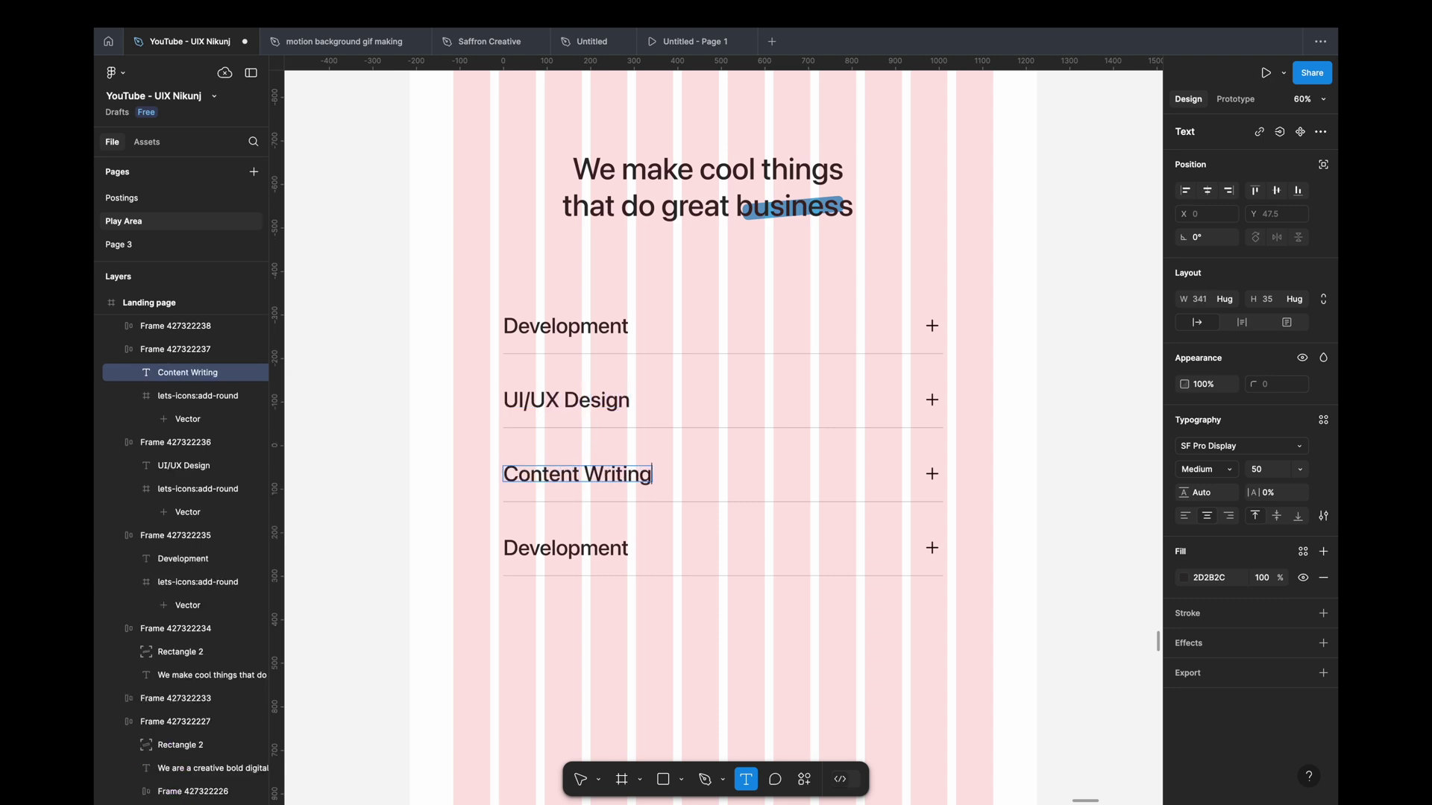
{"action": "double_click", "coordinate": [561, 552]}
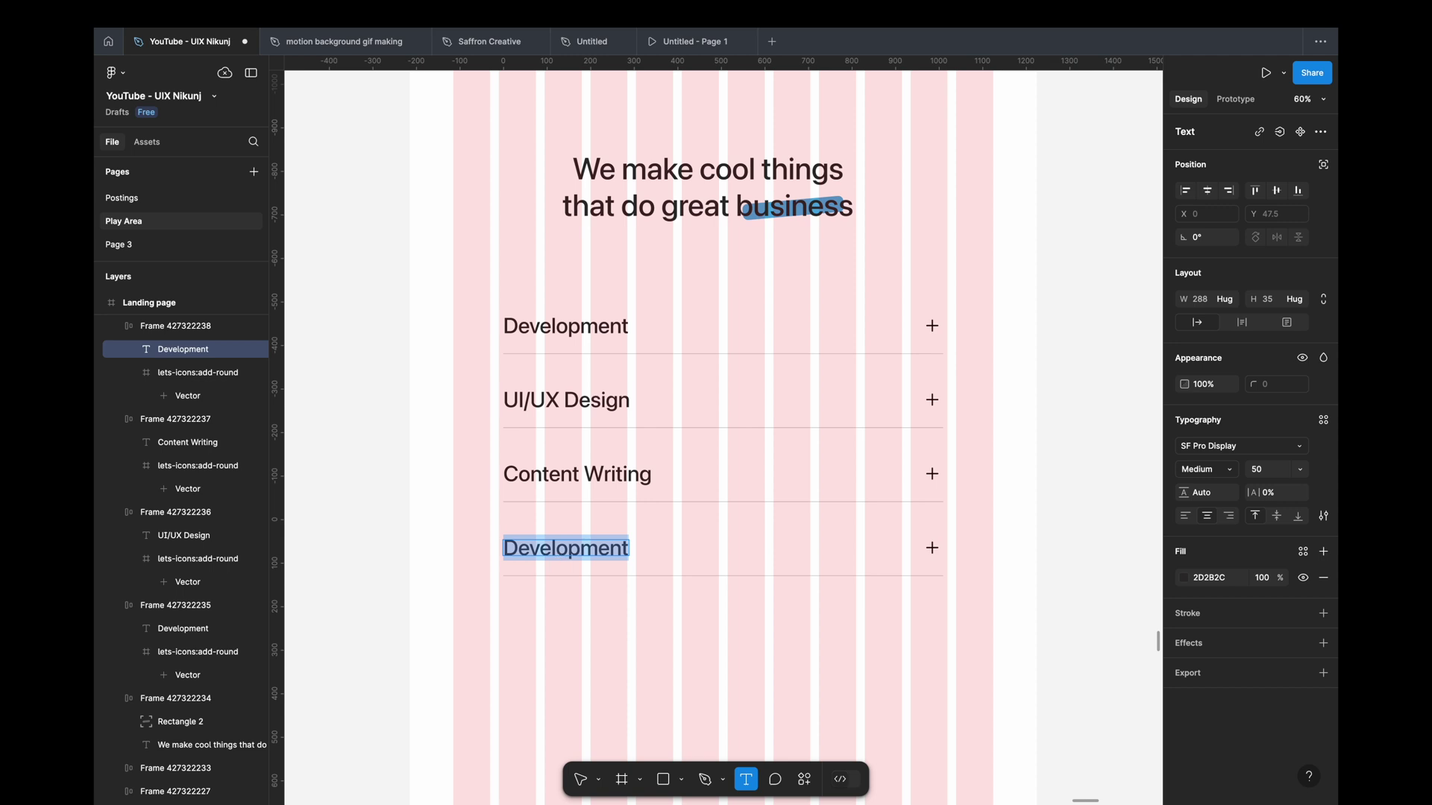
{"action": "type", "text": "Marketing"}
{"action": "key", "text": "Escape"}
{"action": "key", "text": "Escape"}
Step: Wrap the four service rows in an auto-layout list, then select the heading with it
{"action": "scroll", "coordinate": [658, 616], "scroll_direction": "down", "scroll_amount": 2}
{"action": "left_click_drag", "start_coordinate": [477, 194], "coordinate": [594, 390]}
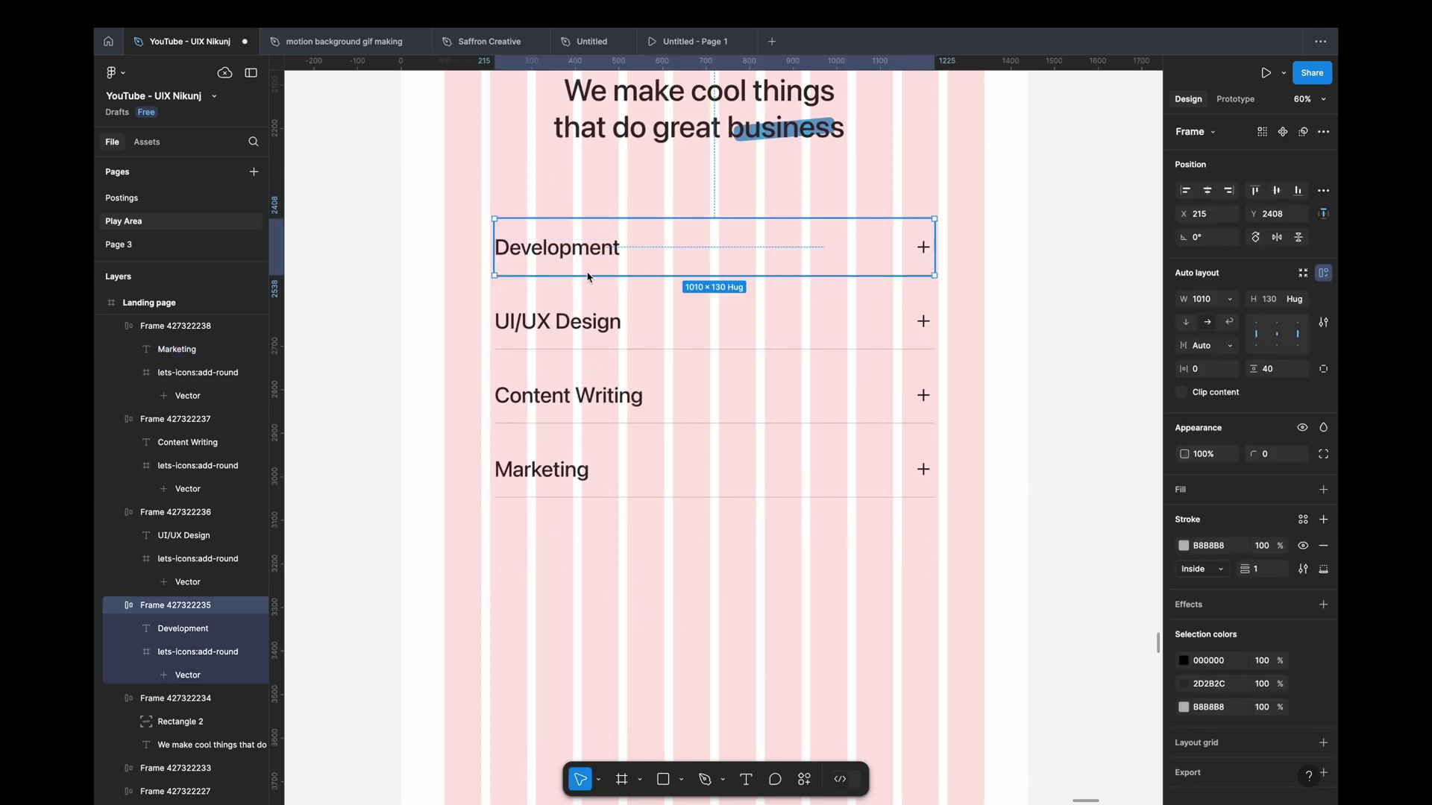
{"action": "left_click", "coordinate": [582, 470], "text": "shift"}
{"action": "key", "text": "shift+a"}
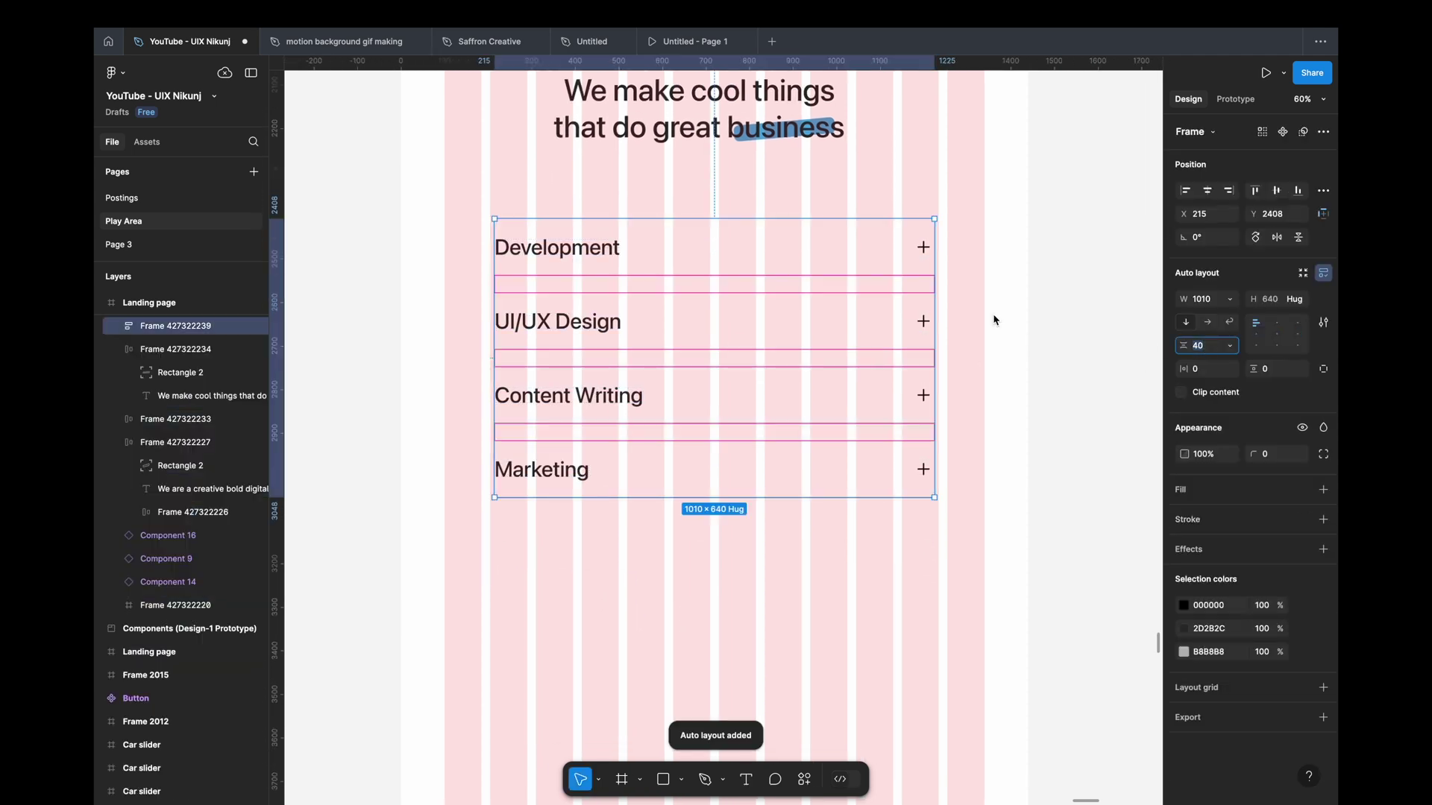
{"action": "left_click", "coordinate": [984, 299]}
{"action": "scroll", "coordinate": [718, 256], "scroll_direction": "up", "scroll_amount": 1}
{"action": "left_click", "coordinate": [701, 130]}
{"action": "left_click", "coordinate": [707, 318], "text": "shift"}
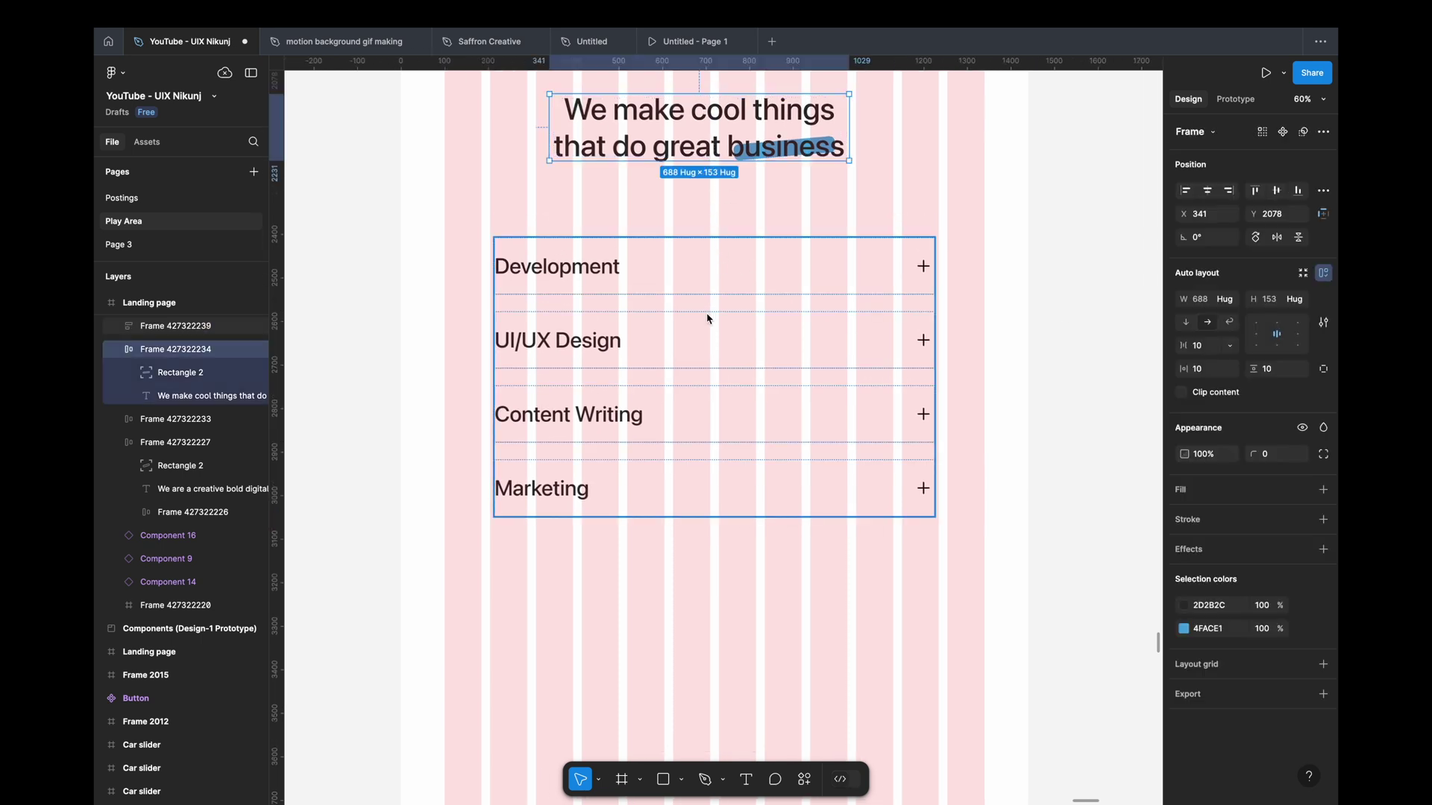
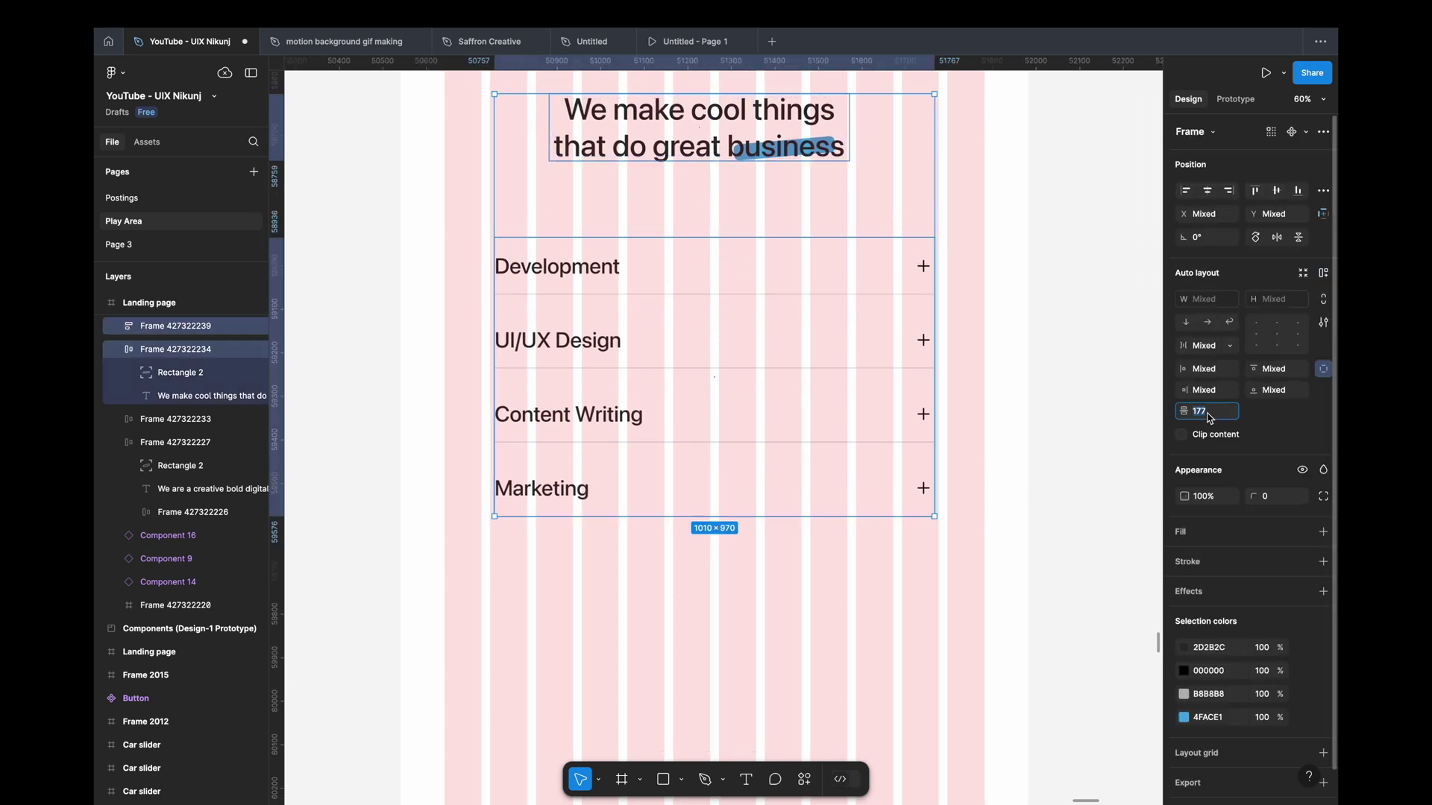
Step: Wrap the heading and services list in an auto-layout frame and nudge it upward
{"action": "key", "text": "Return"}
{"action": "key", "text": "shift+a"}
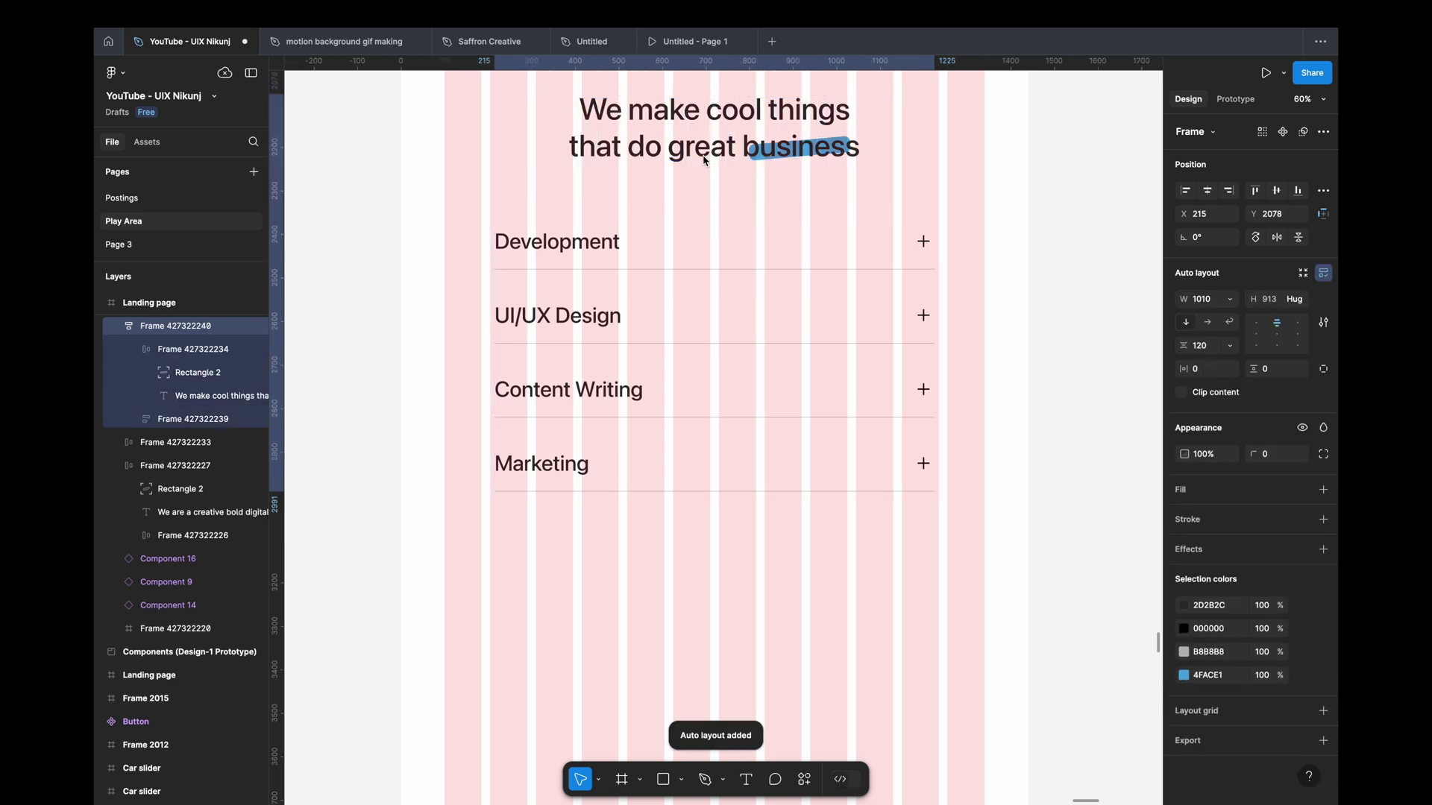
{"action": "scroll", "coordinate": [720, 309], "scroll_direction": "down", "scroll_amount": 3}
{"action": "scroll", "coordinate": [802, 459], "scroll_direction": "up", "scroll_amount": 2}
{"action": "left_click_drag", "start_coordinate": [804, 463], "coordinate": [727, 205]}
{"action": "left_click", "coordinate": [933, 345]}
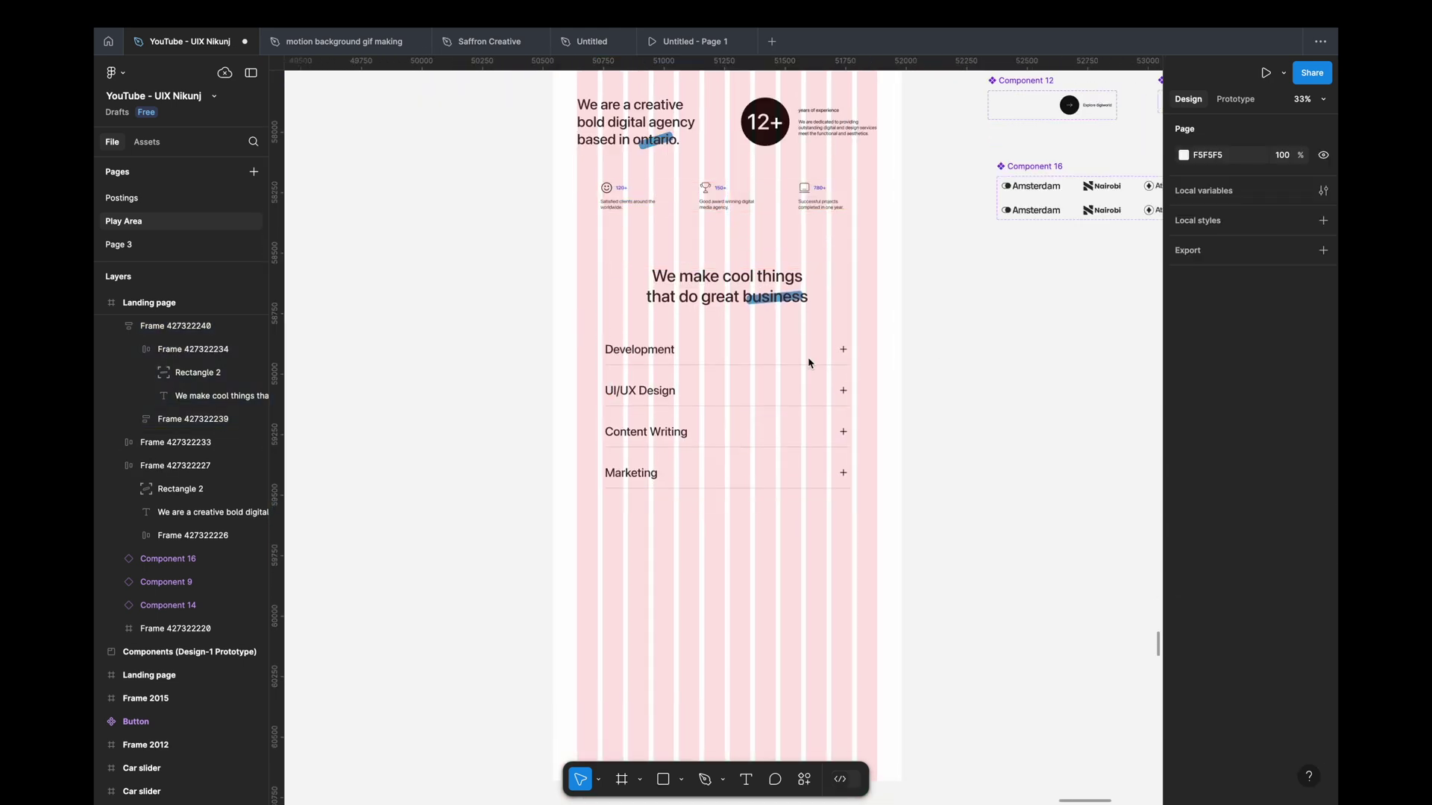
Step: Pan around the canvas and start the landing page prototype presentation
{"action": "scroll", "coordinate": [783, 378], "scroll_direction": "down", "scroll_amount": 3}
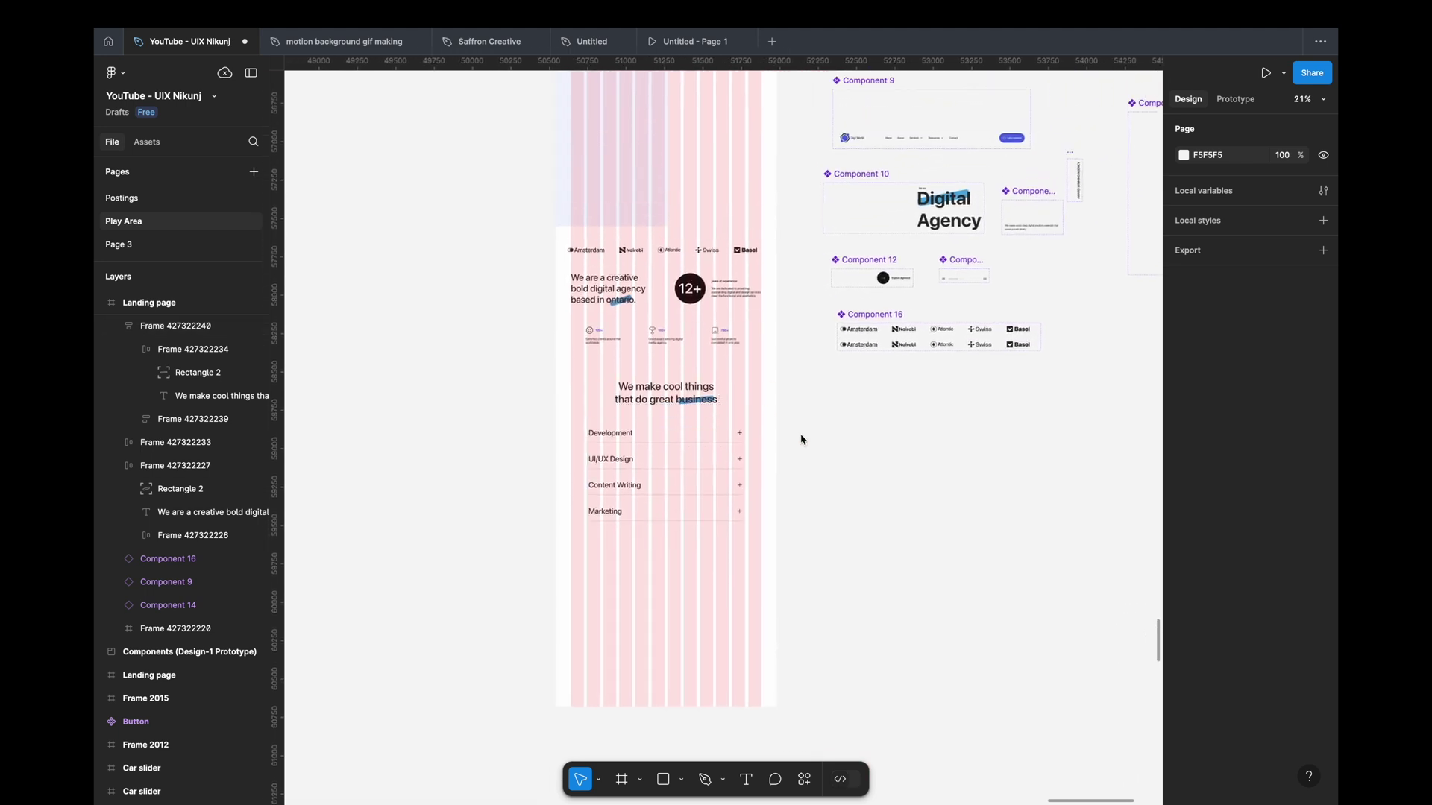
{"action": "scroll", "coordinate": [760, 429], "scroll_direction": "up", "scroll_amount": 2}
{"action": "scroll", "coordinate": [761, 429], "scroll_direction": "right", "scroll_amount": 3}
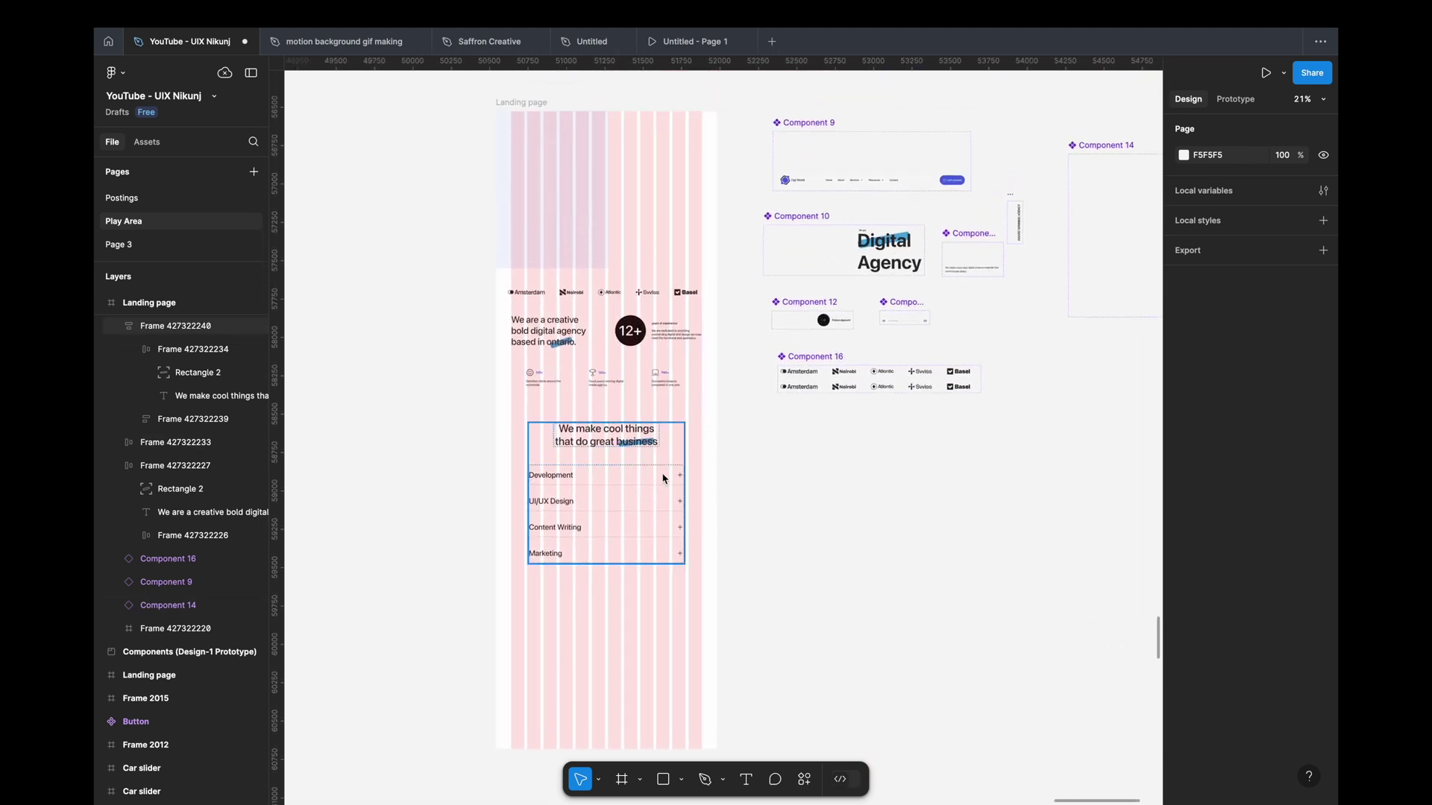
{"action": "scroll", "coordinate": [664, 477], "scroll_direction": "down", "scroll_amount": 2}
{"action": "scroll", "coordinate": [664, 478], "scroll_direction": "left", "scroll_amount": 1}
{"action": "scroll", "coordinate": [757, 458], "scroll_direction": "down", "scroll_amount": 1}
{"action": "key", "text": "ctrl+alt+Return"}
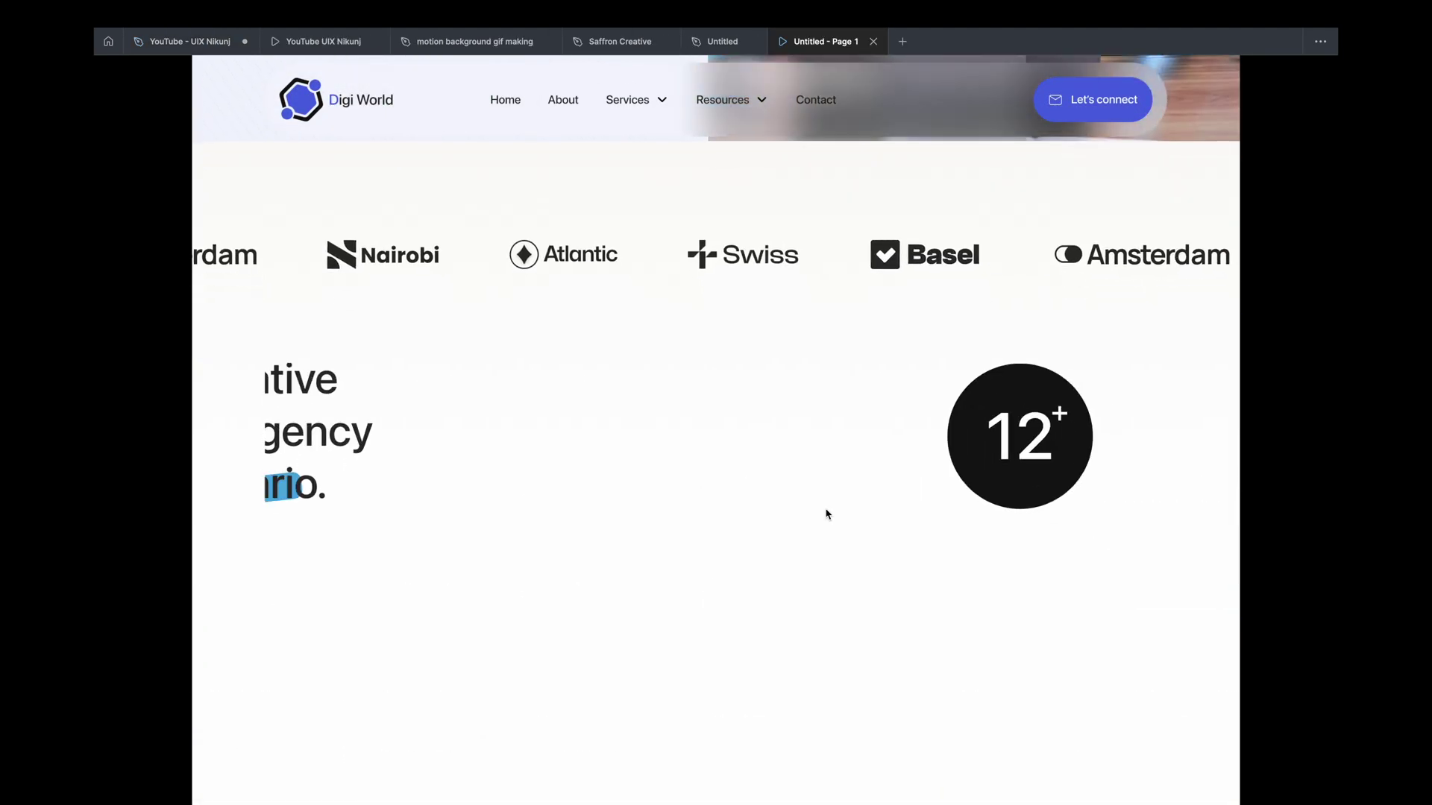
Step: Scroll the prototype preview down past the stats to the services list, then return to the editor
{"action": "scroll", "coordinate": [745, 447], "scroll_direction": "down", "scroll_amount": 1}
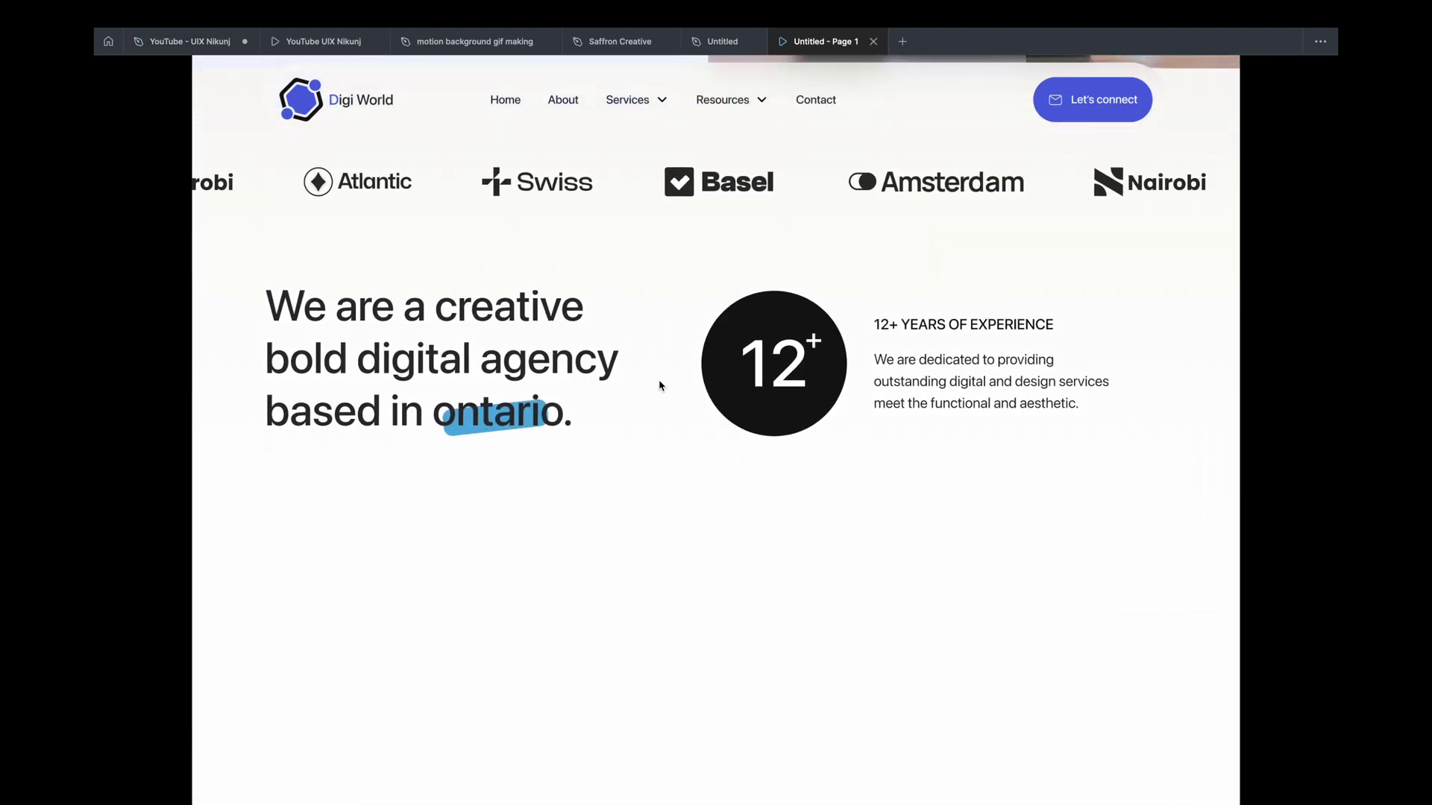
{"action": "scroll", "coordinate": [668, 390], "scroll_direction": "down", "scroll_amount": 2}
{"action": "scroll", "coordinate": [694, 370], "scroll_direction": "down", "scroll_amount": 2}
{"action": "scroll", "coordinate": [694, 332], "scroll_direction": "down", "scroll_amount": 2}
{"action": "scroll", "coordinate": [690, 332], "scroll_direction": "down", "scroll_amount": 2}
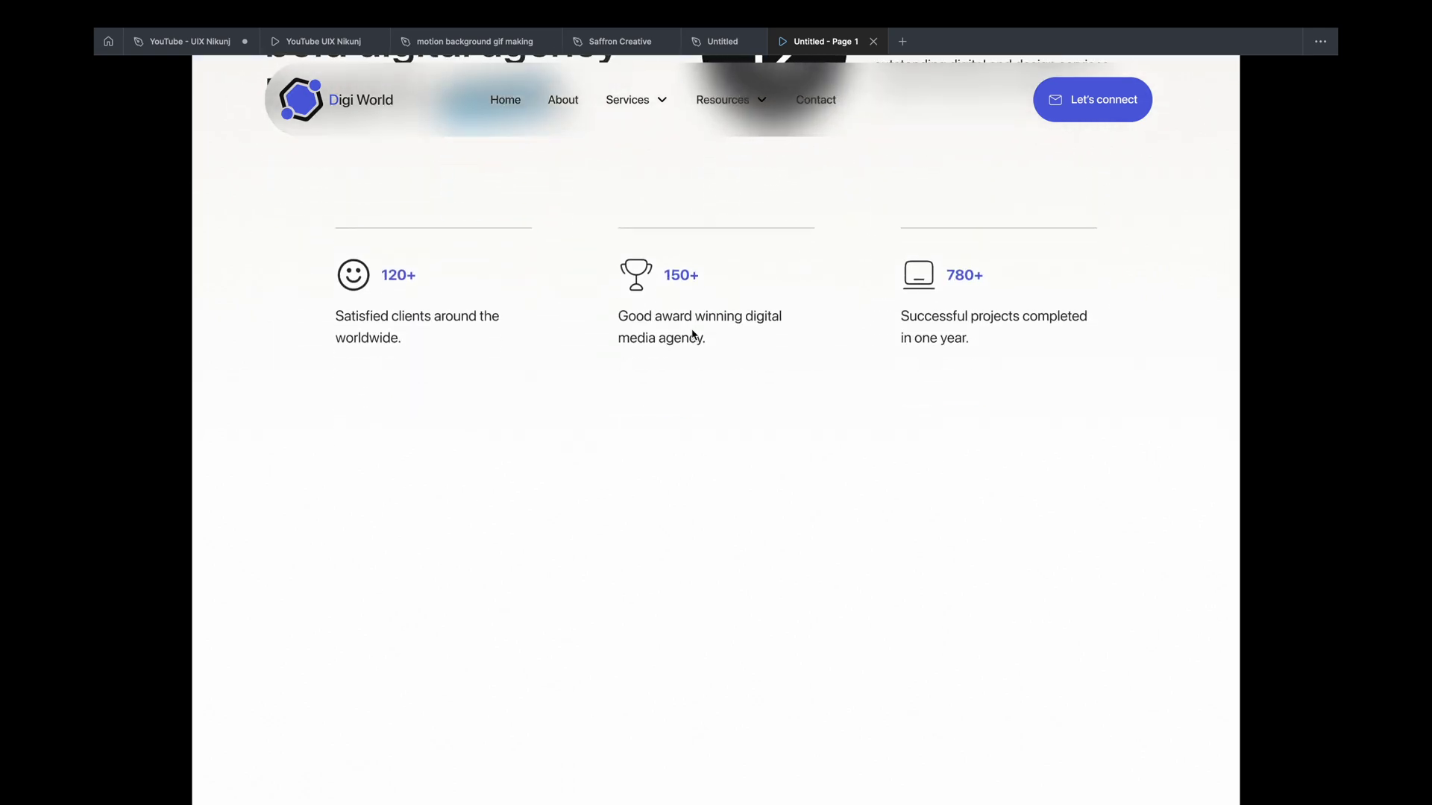
{"action": "scroll", "coordinate": [692, 412], "scroll_direction": "down", "scroll_amount": 2}
{"action": "scroll", "coordinate": [693, 410], "scroll_direction": "down", "scroll_amount": 1}
{"action": "scroll", "coordinate": [693, 409], "scroll_direction": "down", "scroll_amount": 2}
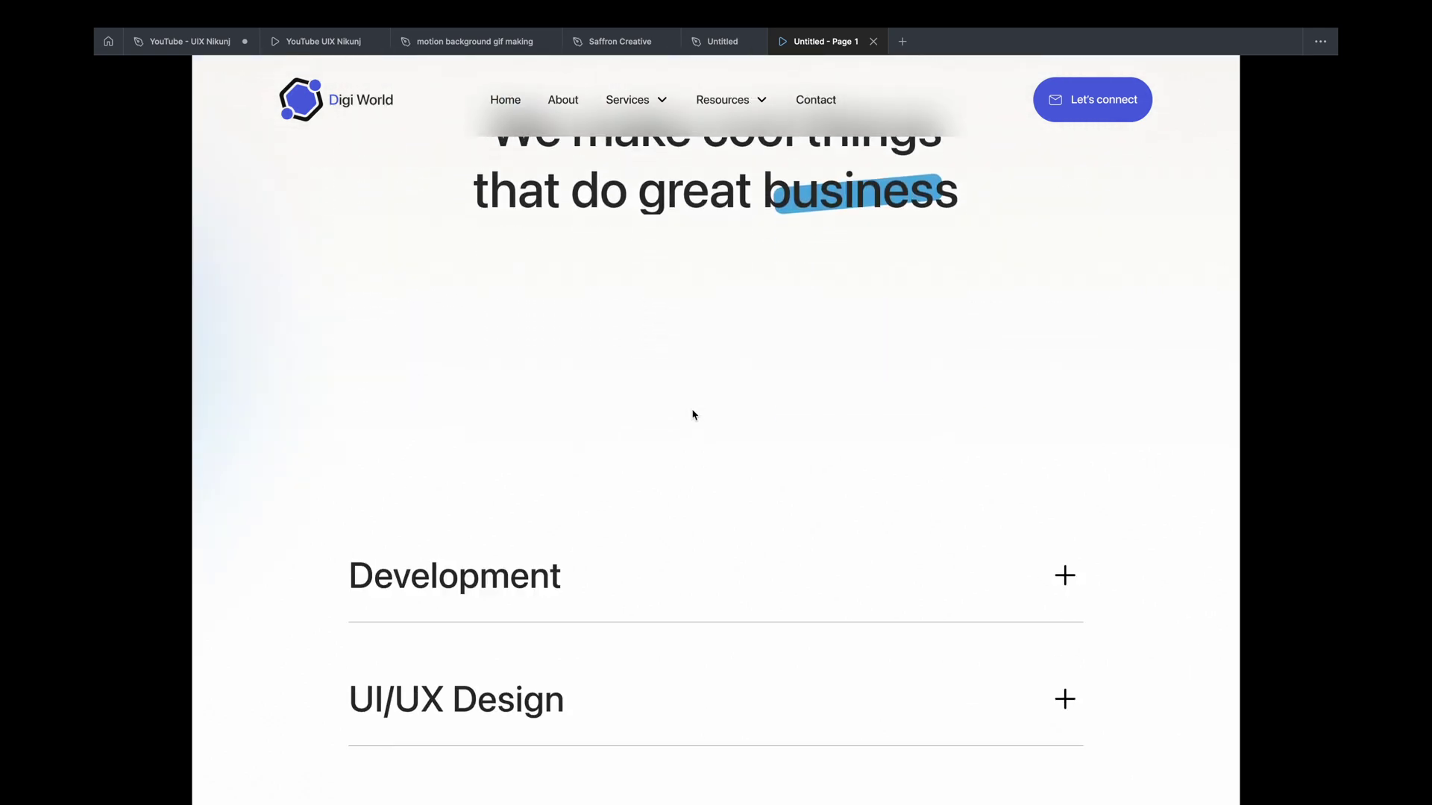
{"action": "scroll", "coordinate": [738, 436], "scroll_direction": "down", "scroll_amount": 2}
{"action": "scroll", "coordinate": [686, 422], "scroll_direction": "up", "scroll_amount": 1}
{"action": "scroll", "coordinate": [686, 422], "scroll_direction": "up", "scroll_amount": 10}
{"action": "key", "text": "ctrl+Tab"}
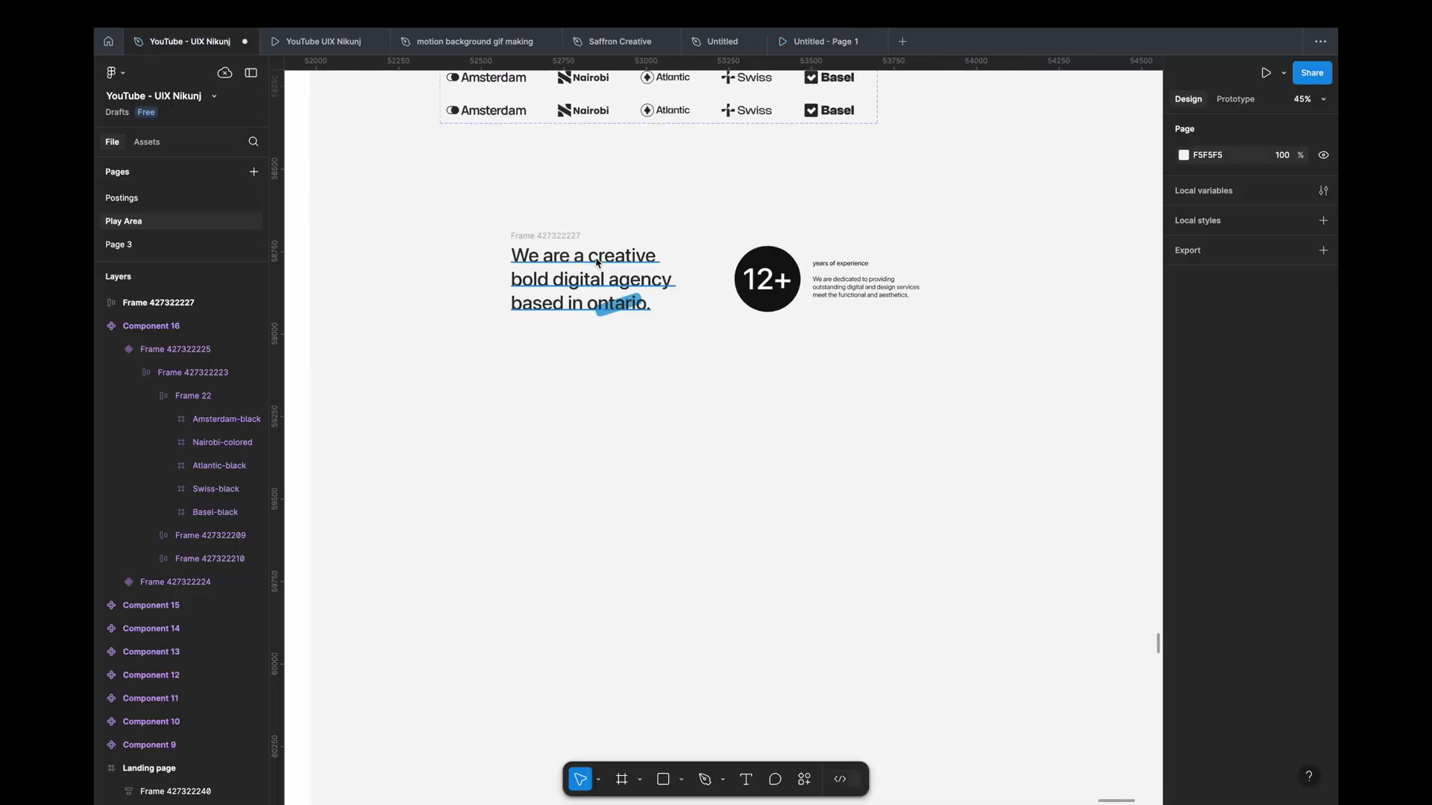
Step: Wrap the agency intro section in a new frame and duplicate it below
{"action": "left_click", "coordinate": [548, 237]}
{"action": "right_click", "coordinate": [565, 231]}
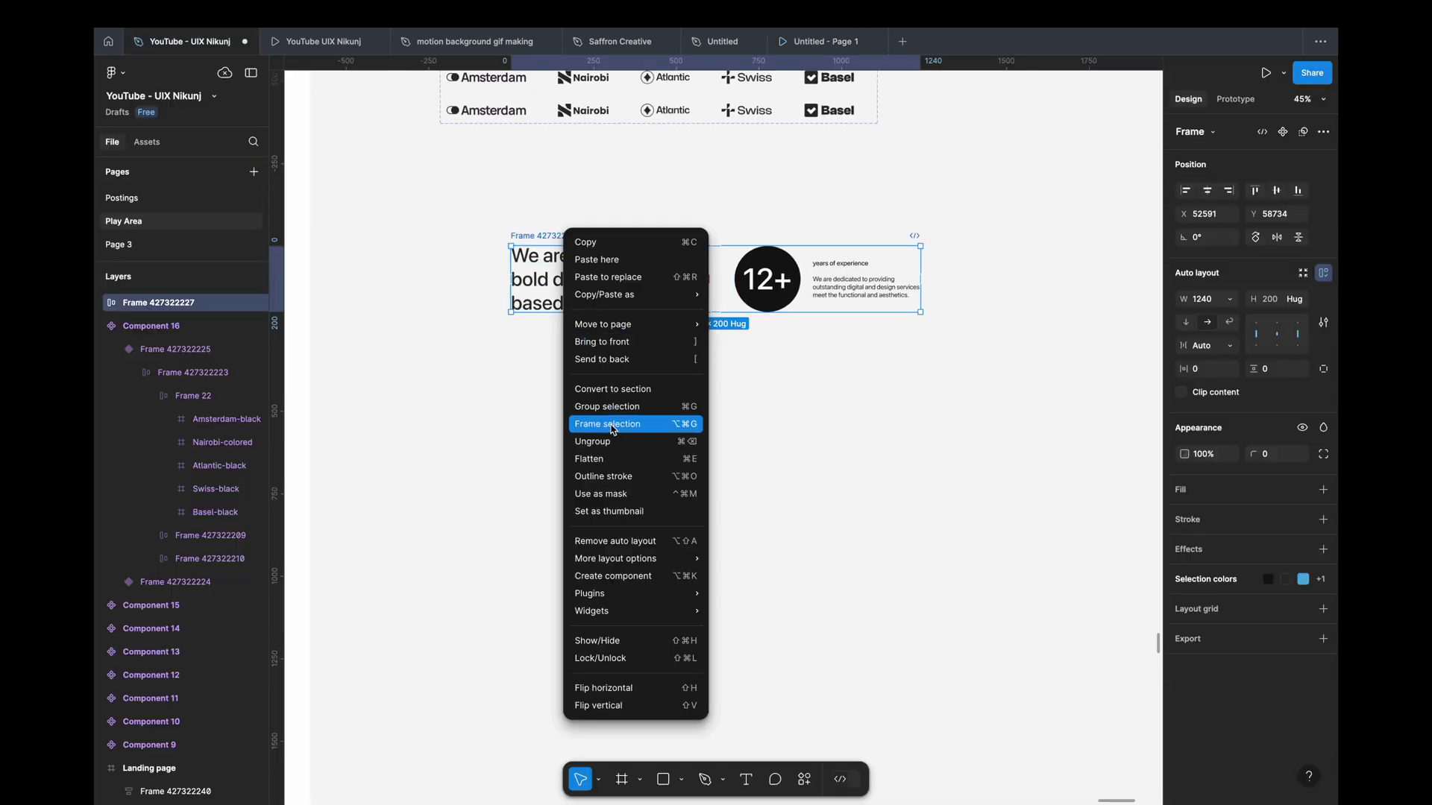
{"action": "left_click", "coordinate": [611, 425]}
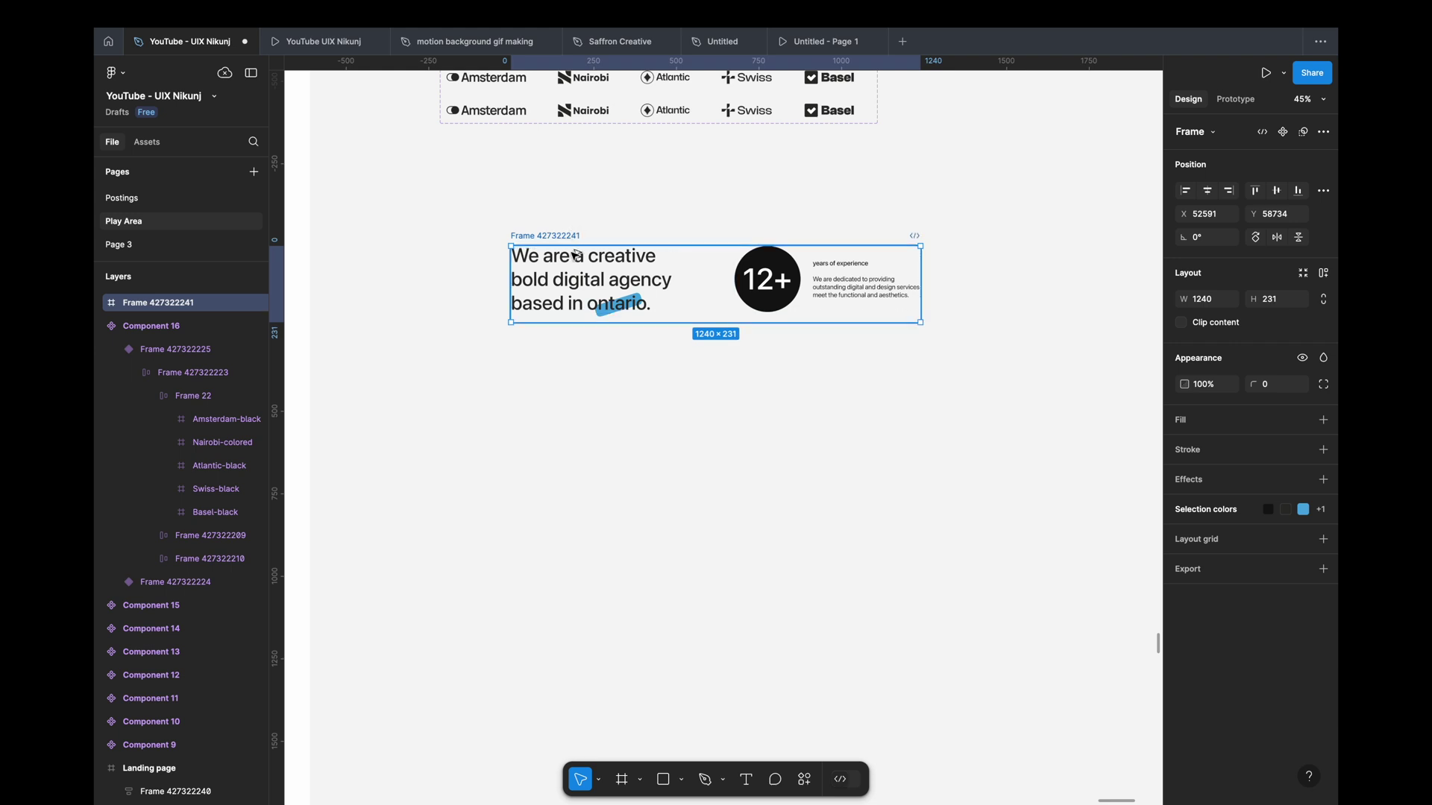
{"action": "left_click_drag", "start_coordinate": [576, 256], "coordinate": [576, 366], "text": "alt"}
{"action": "left_click", "coordinate": [820, 313]}
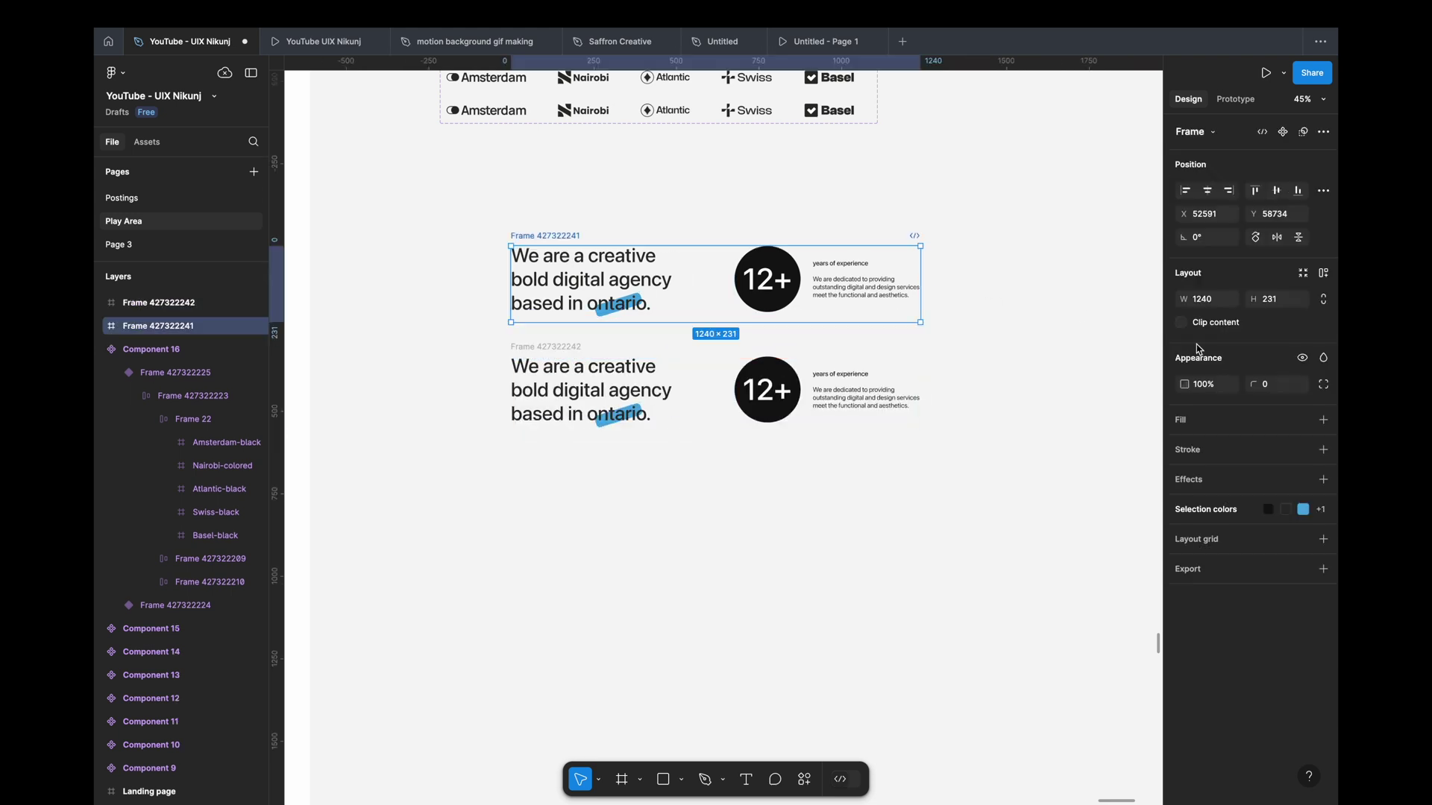
{"action": "left_click", "coordinate": [659, 357]}
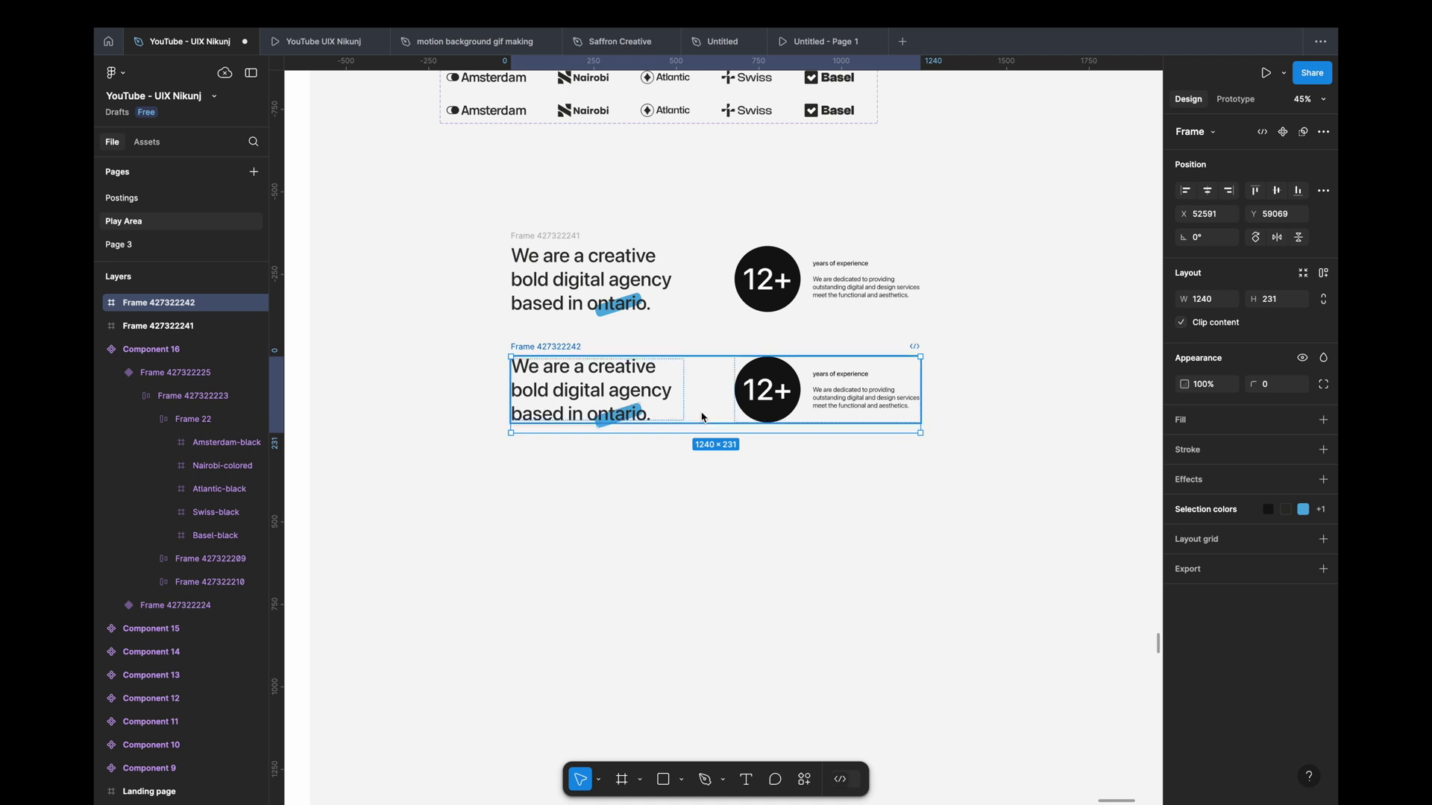
Step: Widen the top frame's inner row gap, set it to Hug, and combine both frames as variants
{"action": "left_click", "coordinate": [746, 280]}
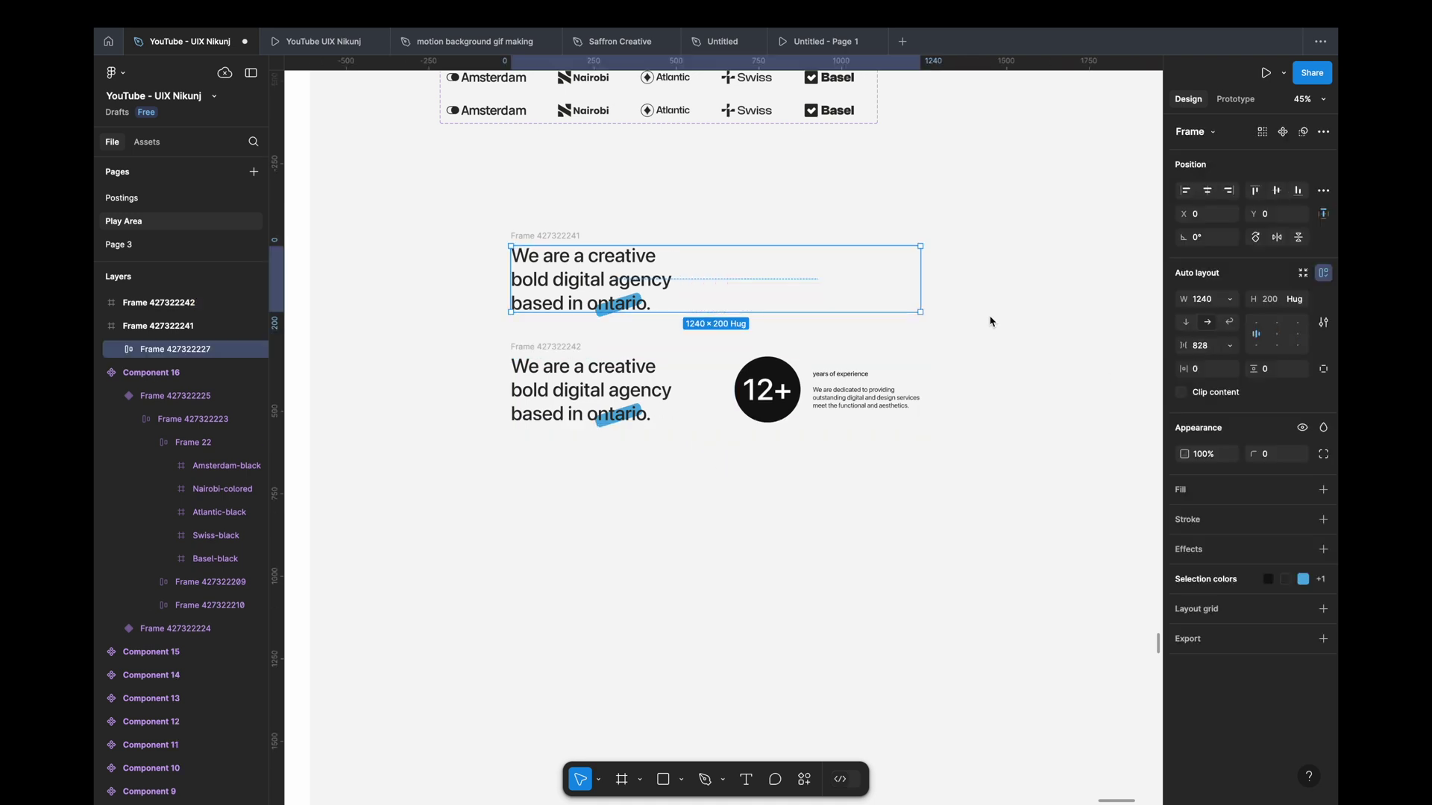
{"action": "left_click_drag", "start_coordinate": [891, 291], "coordinate": [796, 290]}
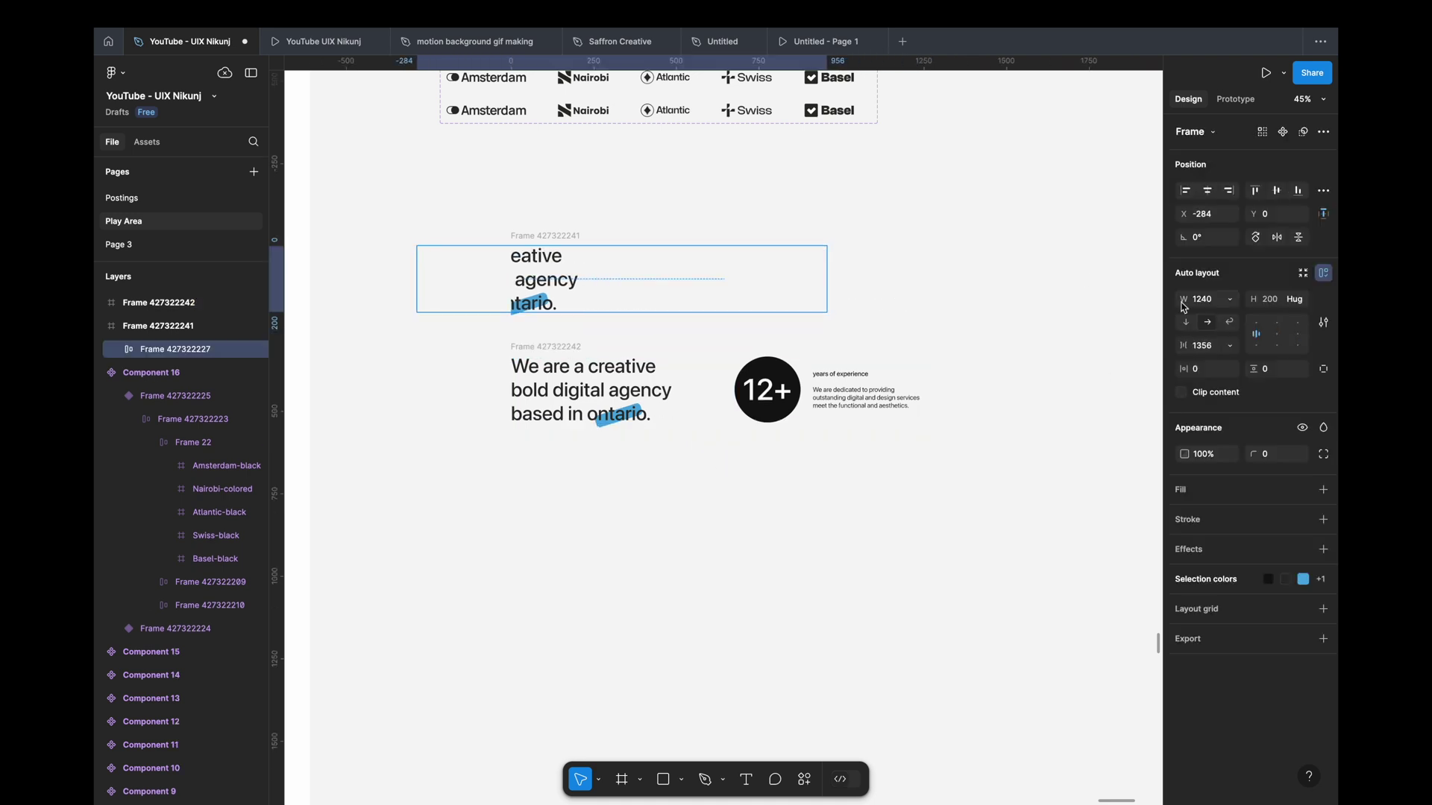
{"action": "left_click", "coordinate": [1229, 299]}
{"action": "scroll", "coordinate": [775, 296], "scroll_direction": "down", "scroll_amount": 2}
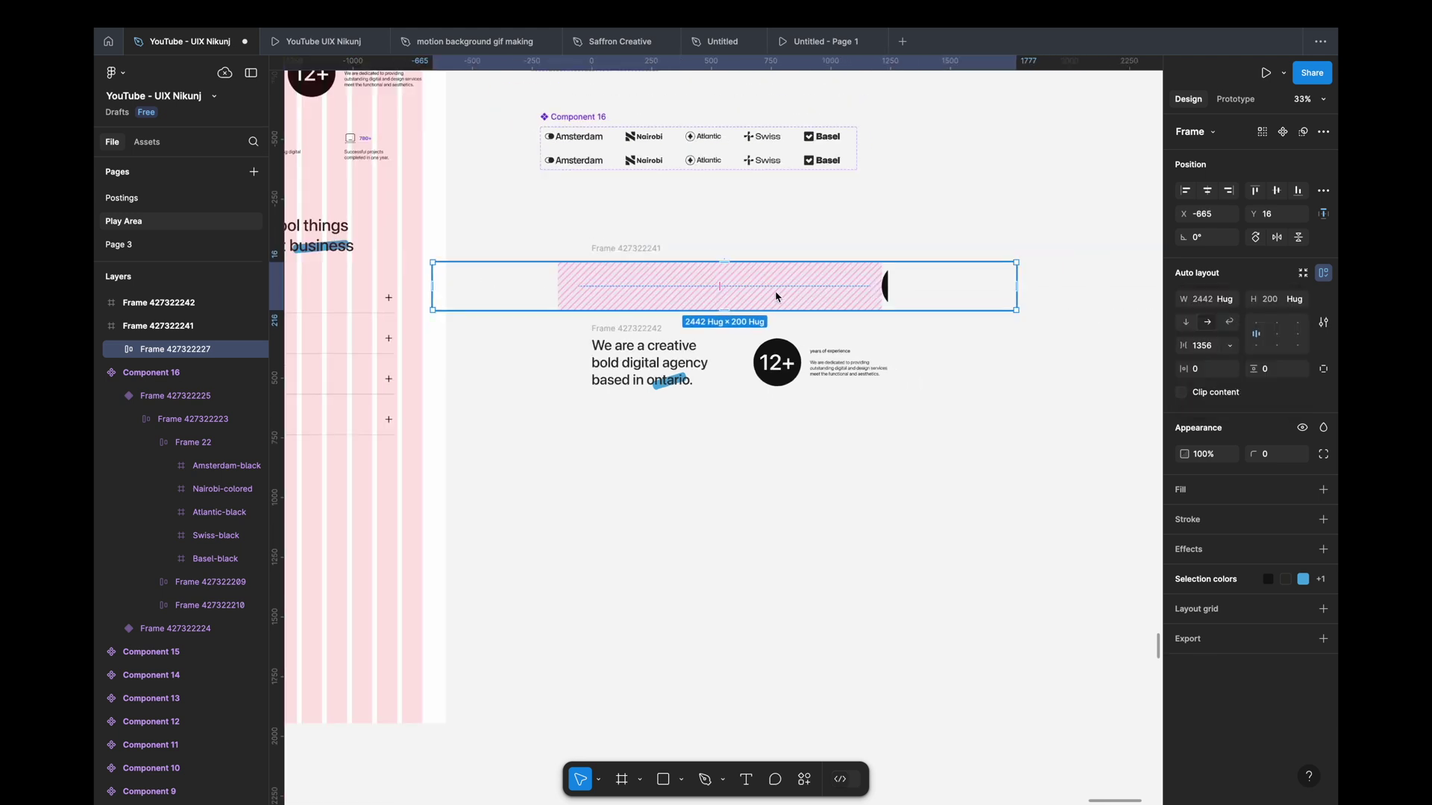
{"action": "left_click", "coordinate": [757, 441]}
{"action": "left_click_drag", "start_coordinate": [563, 221], "coordinate": [921, 408]}
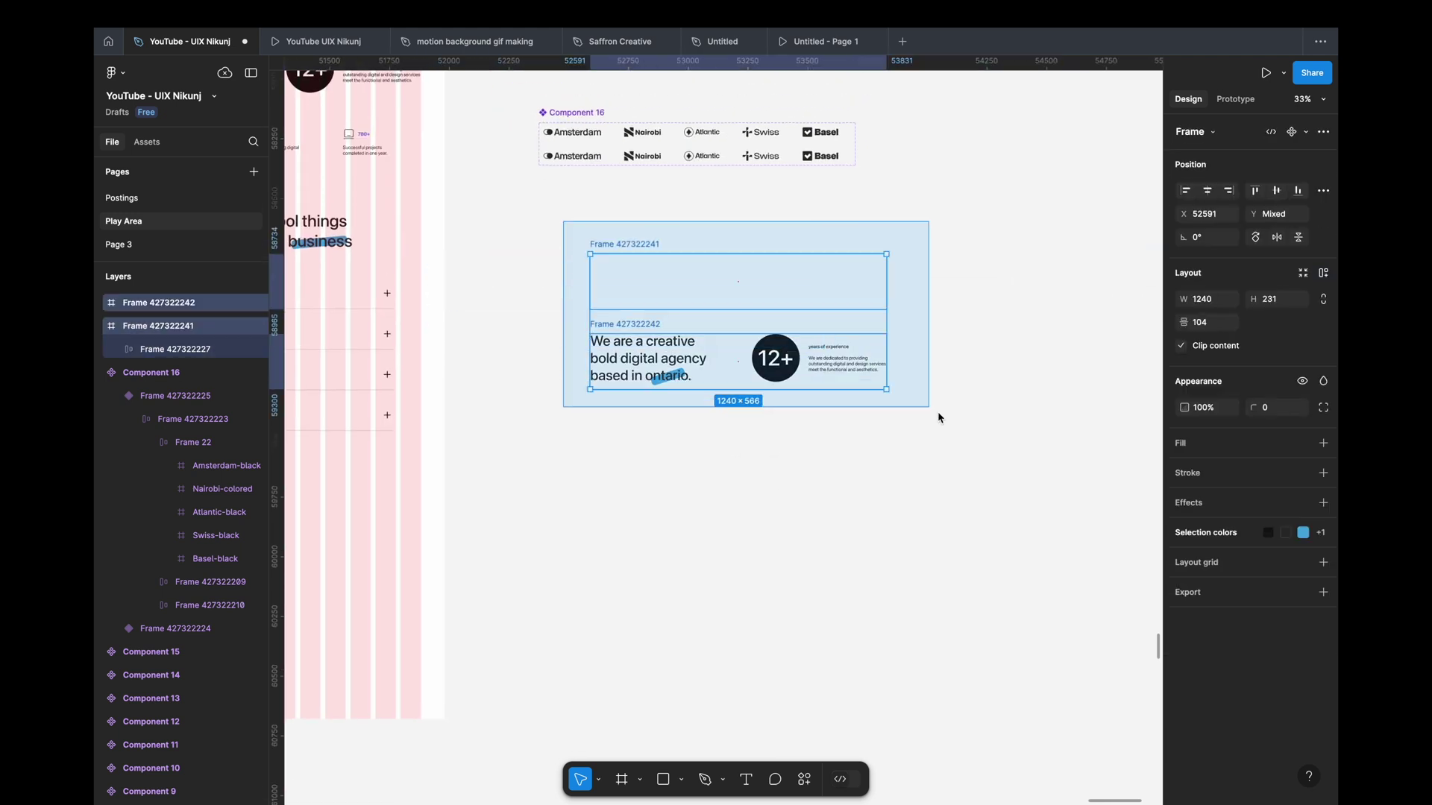
{"action": "left_click", "coordinate": [1295, 132]}
Step: Link the top variant to the lower one with Mouse enter, Smart animate, Linear, 600ms
{"action": "left_click", "coordinate": [1238, 192]}
{"action": "left_click", "coordinate": [1236, 99]}
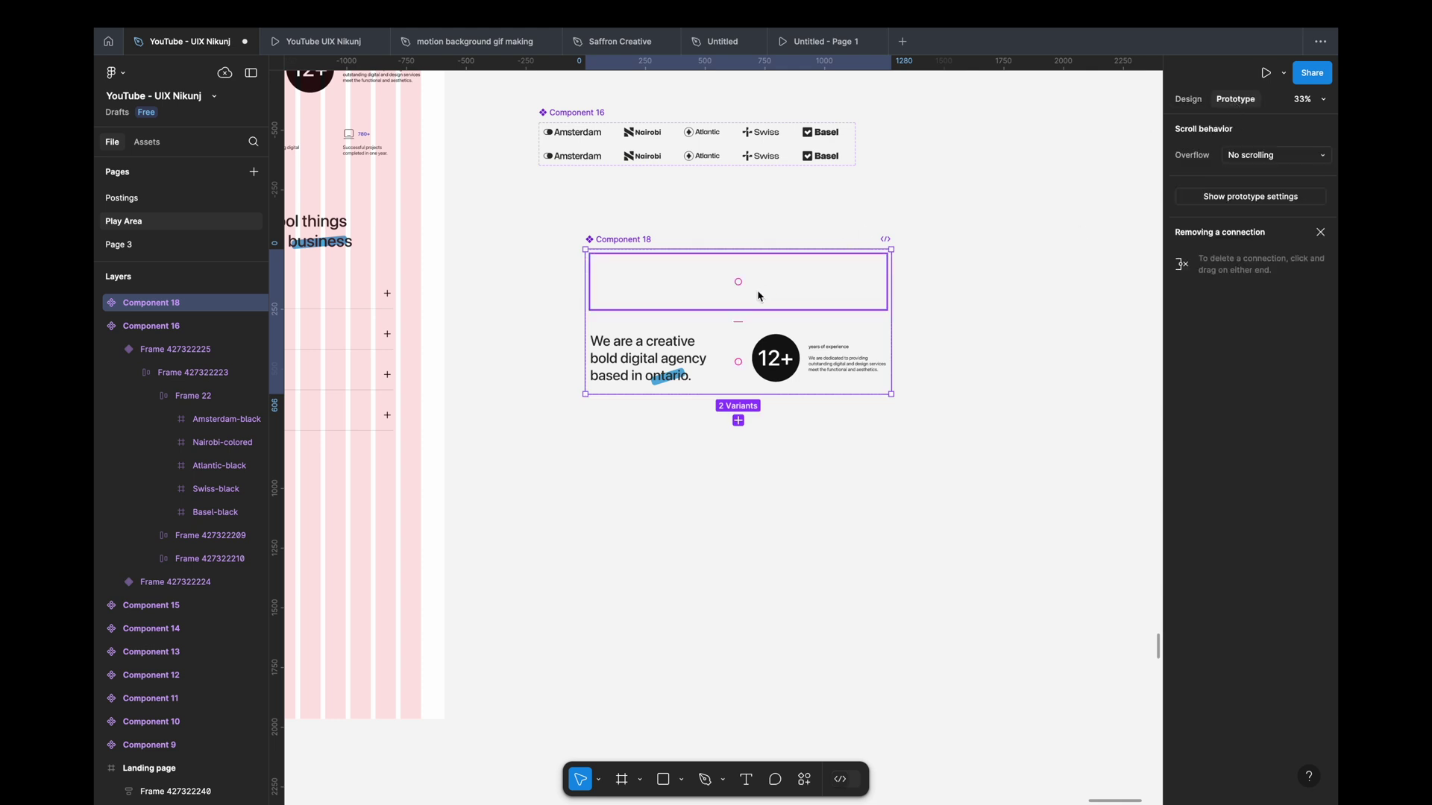
{"action": "left_click", "coordinate": [764, 293]}
{"action": "left_click_drag", "start_coordinate": [739, 309], "coordinate": [738, 350]}
{"action": "left_click", "coordinate": [745, 403]}
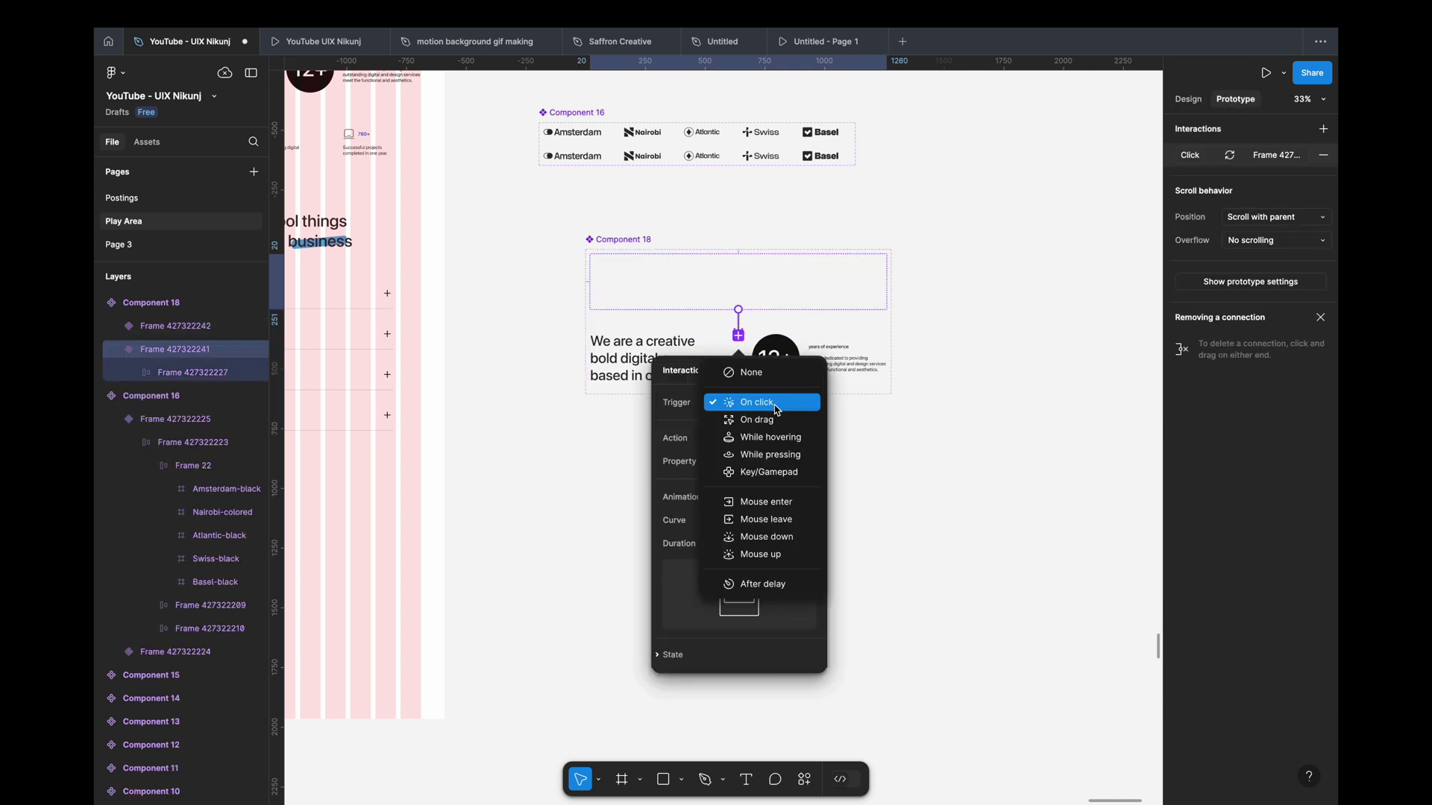
{"action": "left_click", "coordinate": [767, 505]}
{"action": "left_click", "coordinate": [747, 549]}
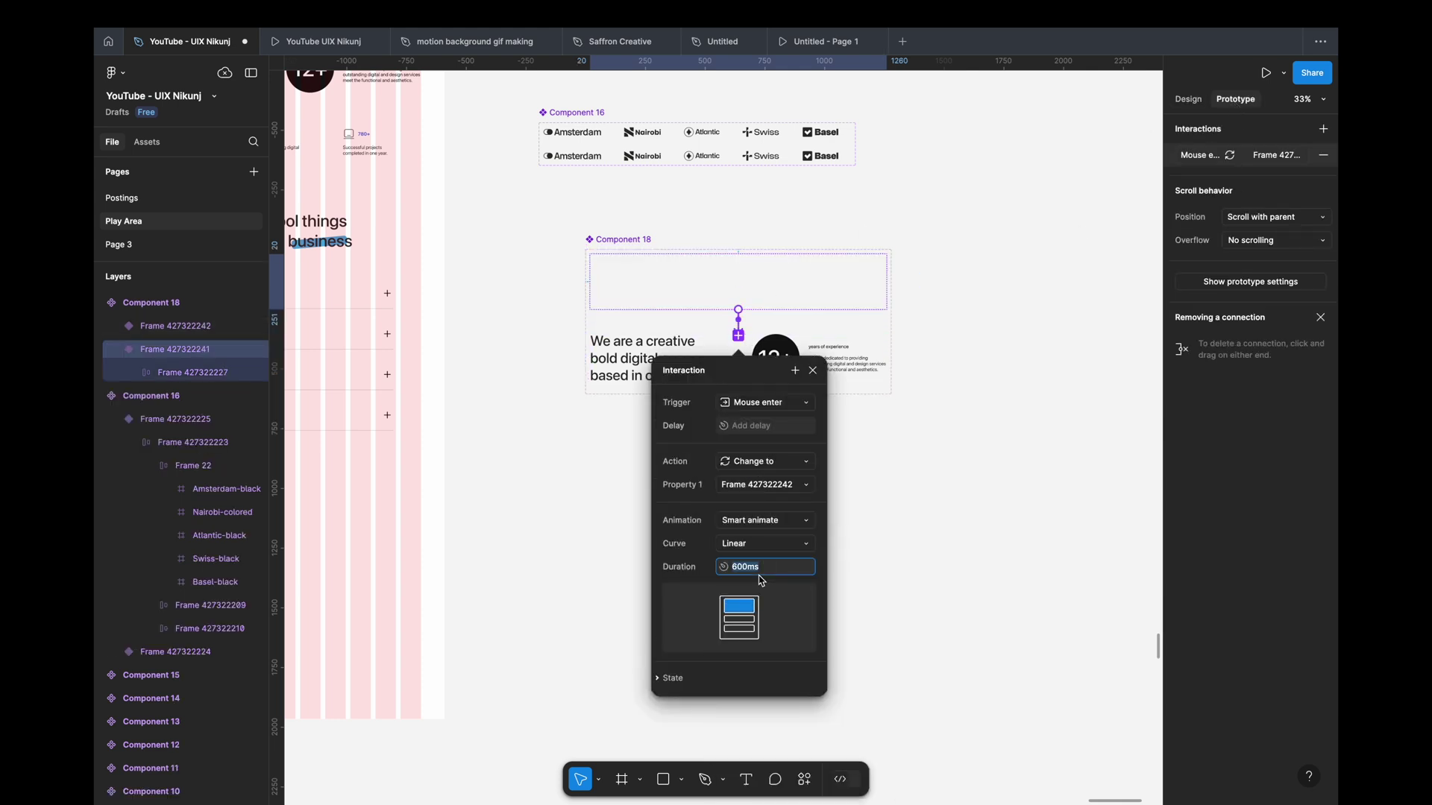
{"action": "key", "text": "Escape"}
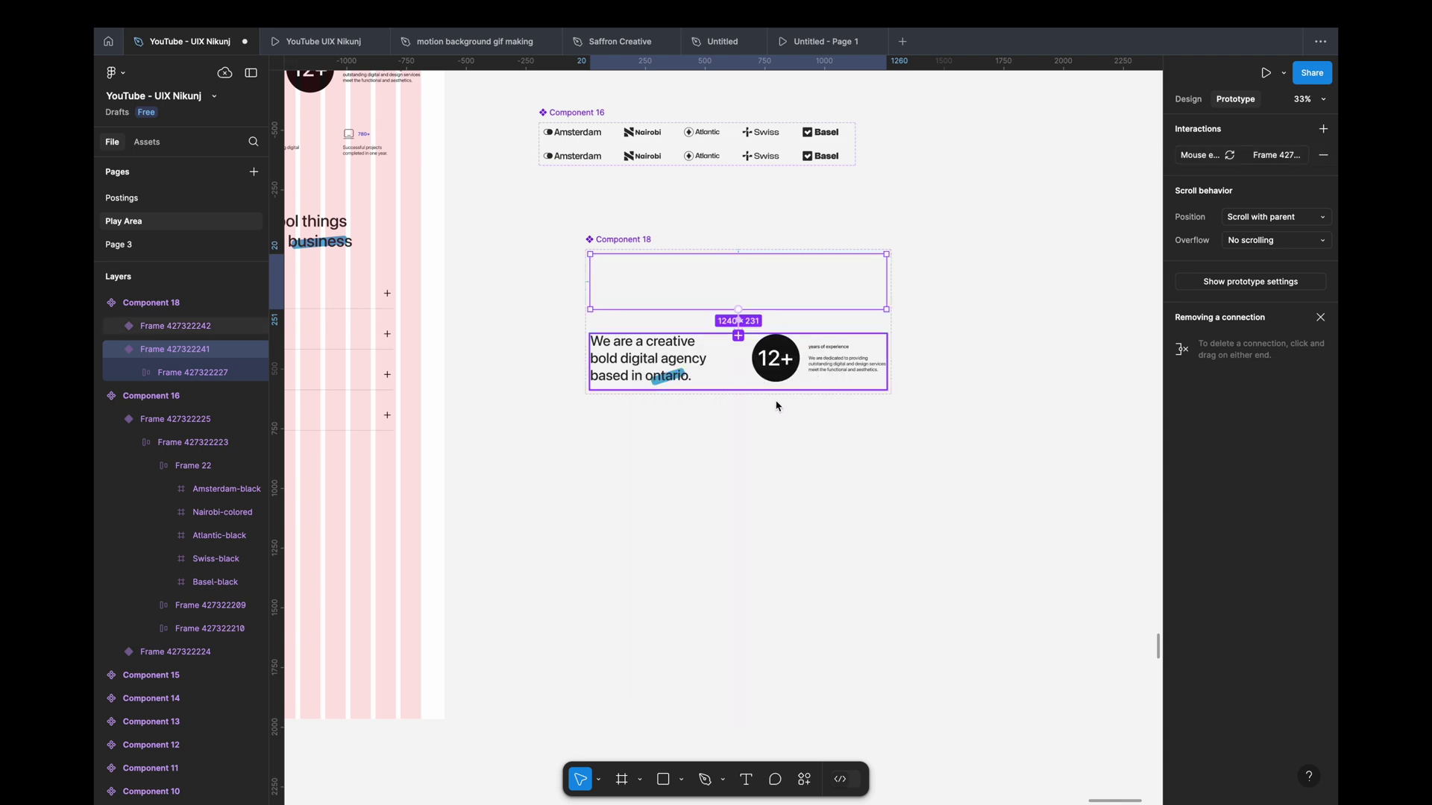
{"action": "key", "text": "Escape"}
Step: Replace the agency section in the landing page with the new Component 18 instance
{"action": "scroll", "coordinate": [795, 357], "scroll_direction": "up", "scroll_amount": 2}
{"action": "left_click", "coordinate": [795, 356]}
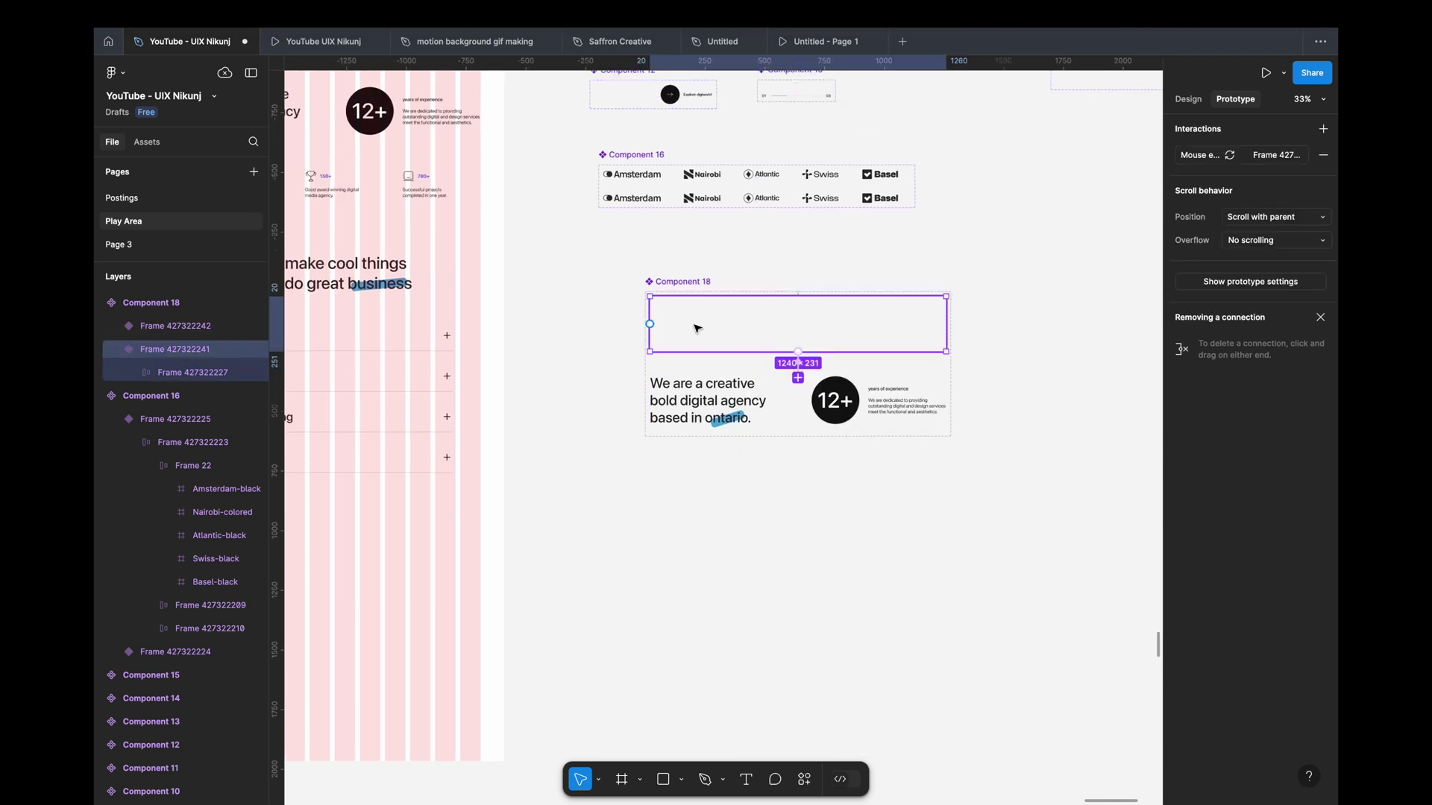
{"action": "scroll", "coordinate": [745, 343], "scroll_direction": "left", "scroll_amount": 3}
{"action": "scroll", "coordinate": [746, 343], "scroll_direction": "up", "scroll_amount": 2}
{"action": "right_click", "coordinate": [651, 282]}
{"action": "left_click", "coordinate": [681, 319]}
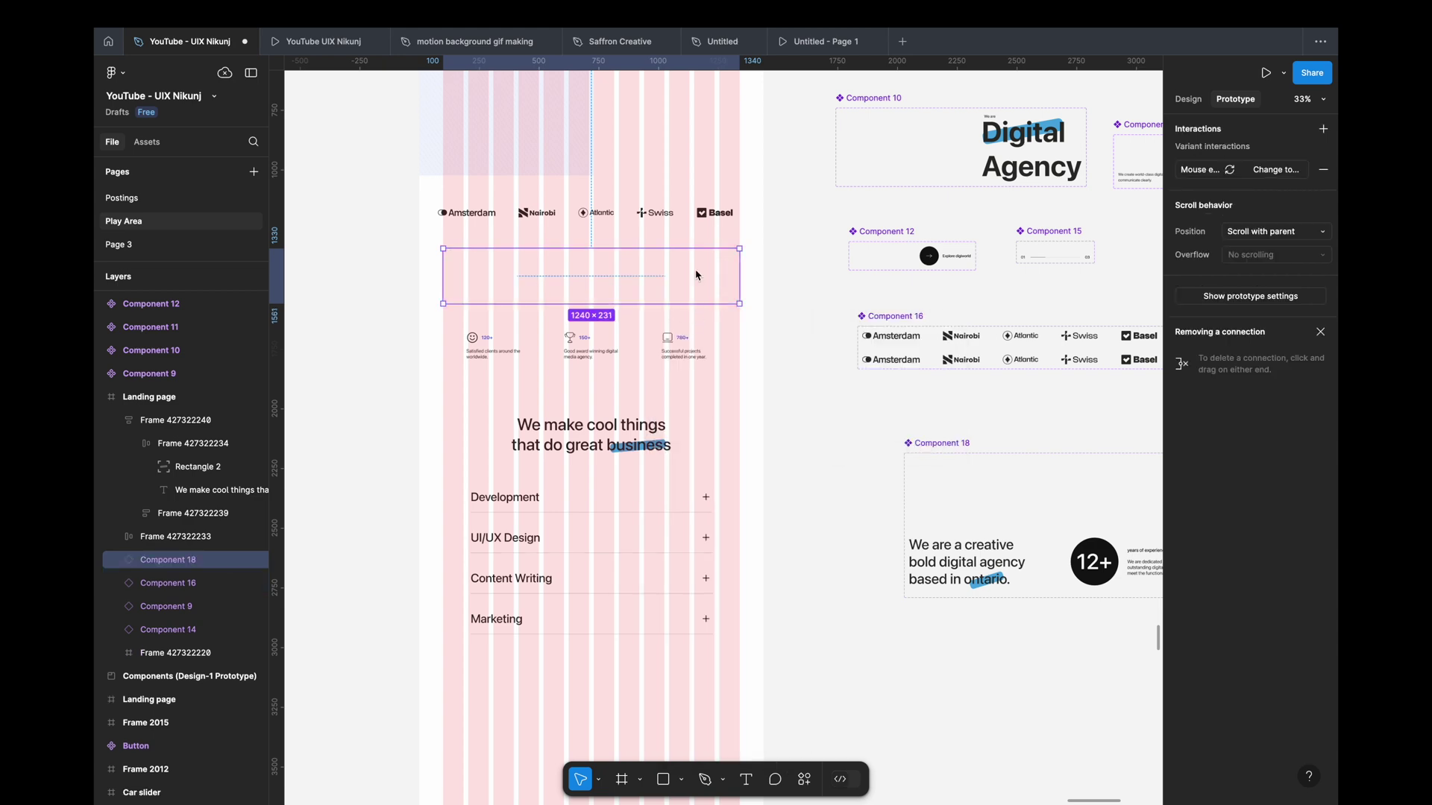
{"action": "scroll", "coordinate": [772, 378], "scroll_direction": "up", "scroll_amount": 2}
{"action": "scroll", "coordinate": [671, 283], "scroll_direction": "up", "scroll_amount": 4}
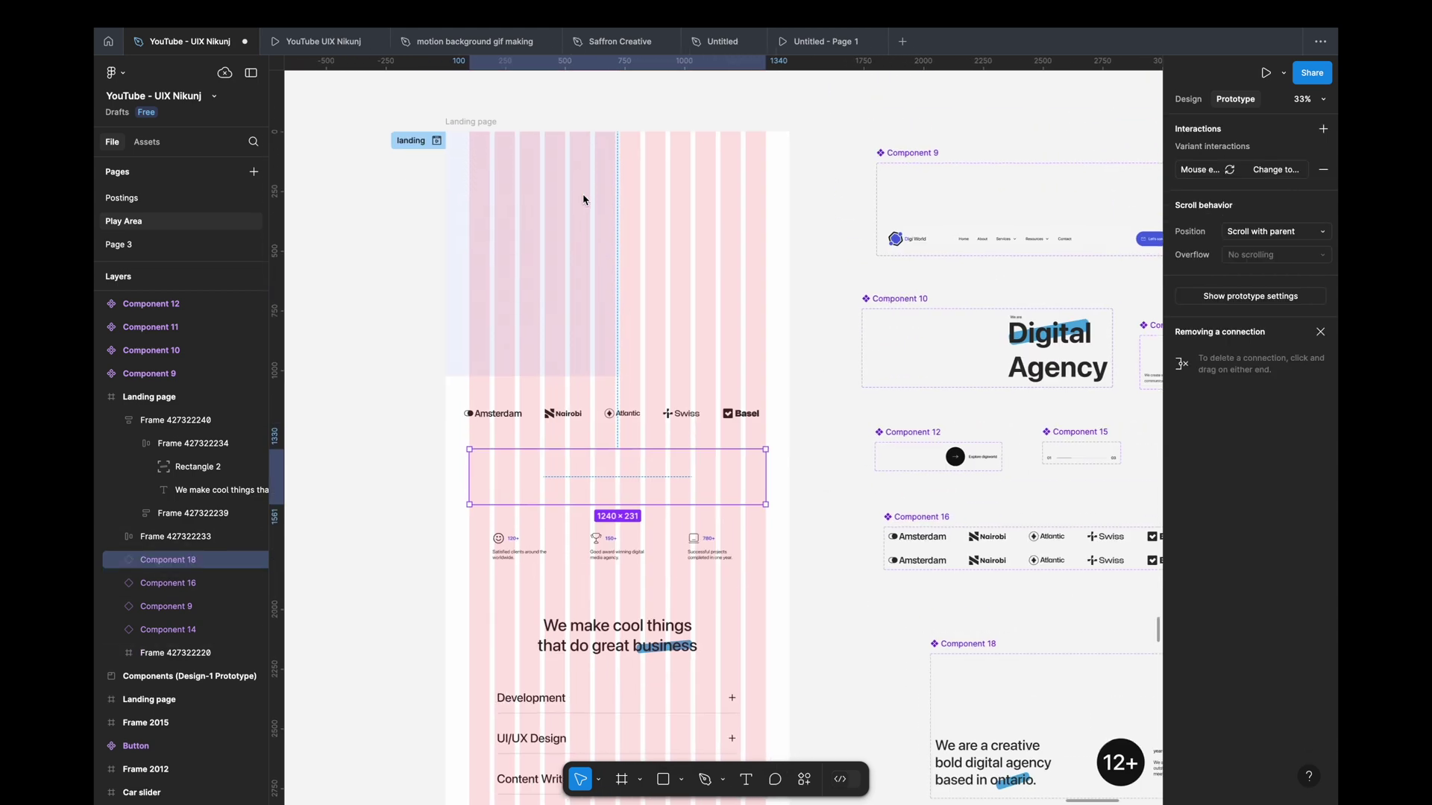
{"action": "scroll", "coordinate": [581, 198], "scroll_direction": "up", "scroll_amount": 1}
{"action": "left_click", "coordinate": [472, 174]}
Step: Present the prototype, restarting it several times to replay the opening sections
{"action": "key", "text": "ctrl+alt+Return"}
{"action": "scroll", "coordinate": [722, 511], "scroll_direction": "down", "scroll_amount": 4}
{"action": "scroll", "coordinate": [722, 512], "scroll_direction": "down", "scroll_amount": 3}
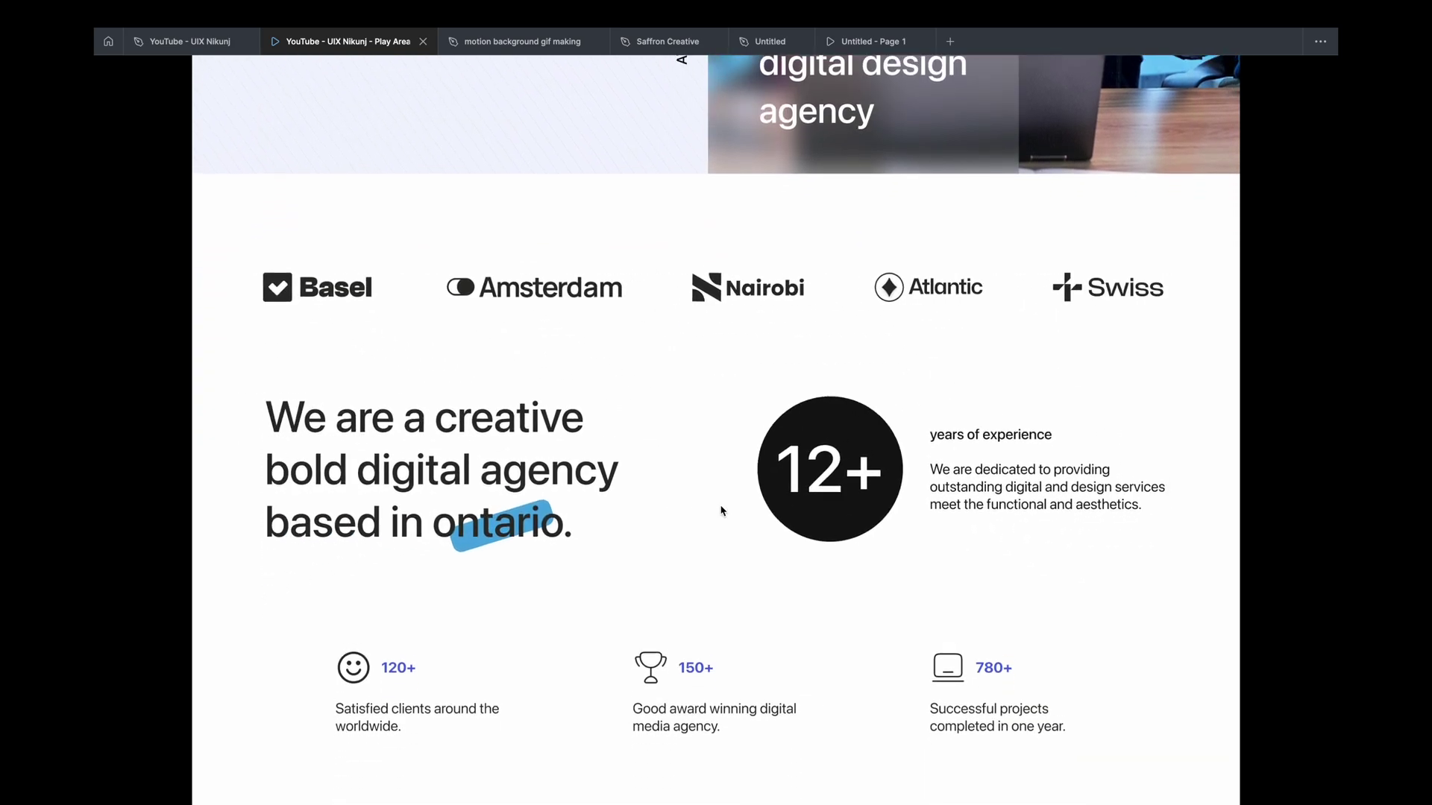
{"action": "key", "text": "r"}
{"action": "scroll", "coordinate": [722, 511], "scroll_direction": "down", "scroll_amount": 5}
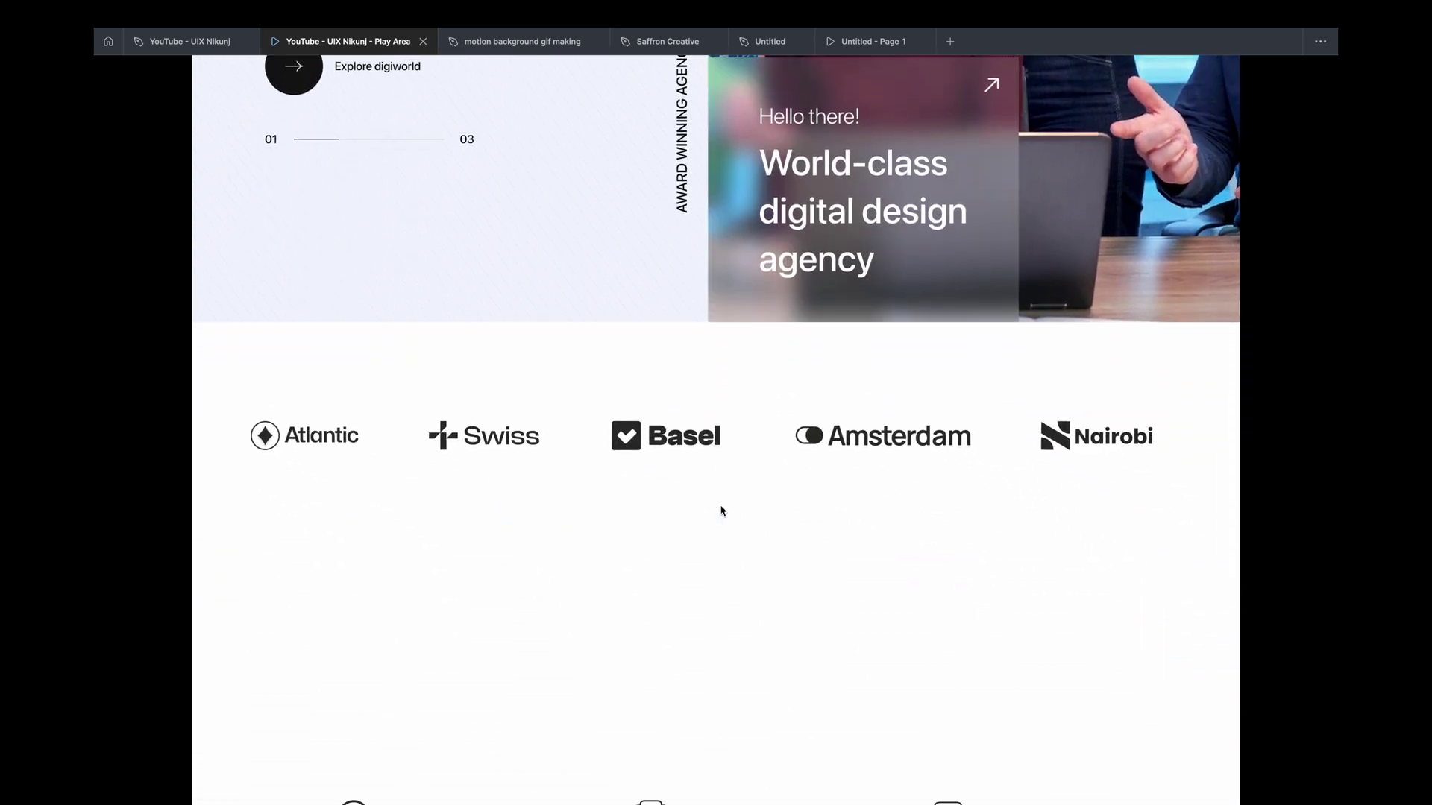
{"action": "key", "text": "r"}
{"action": "scroll", "coordinate": [722, 511], "scroll_direction": "down", "scroll_amount": 4}
{"action": "scroll", "coordinate": [722, 510], "scroll_direction": "down", "scroll_amount": 1}
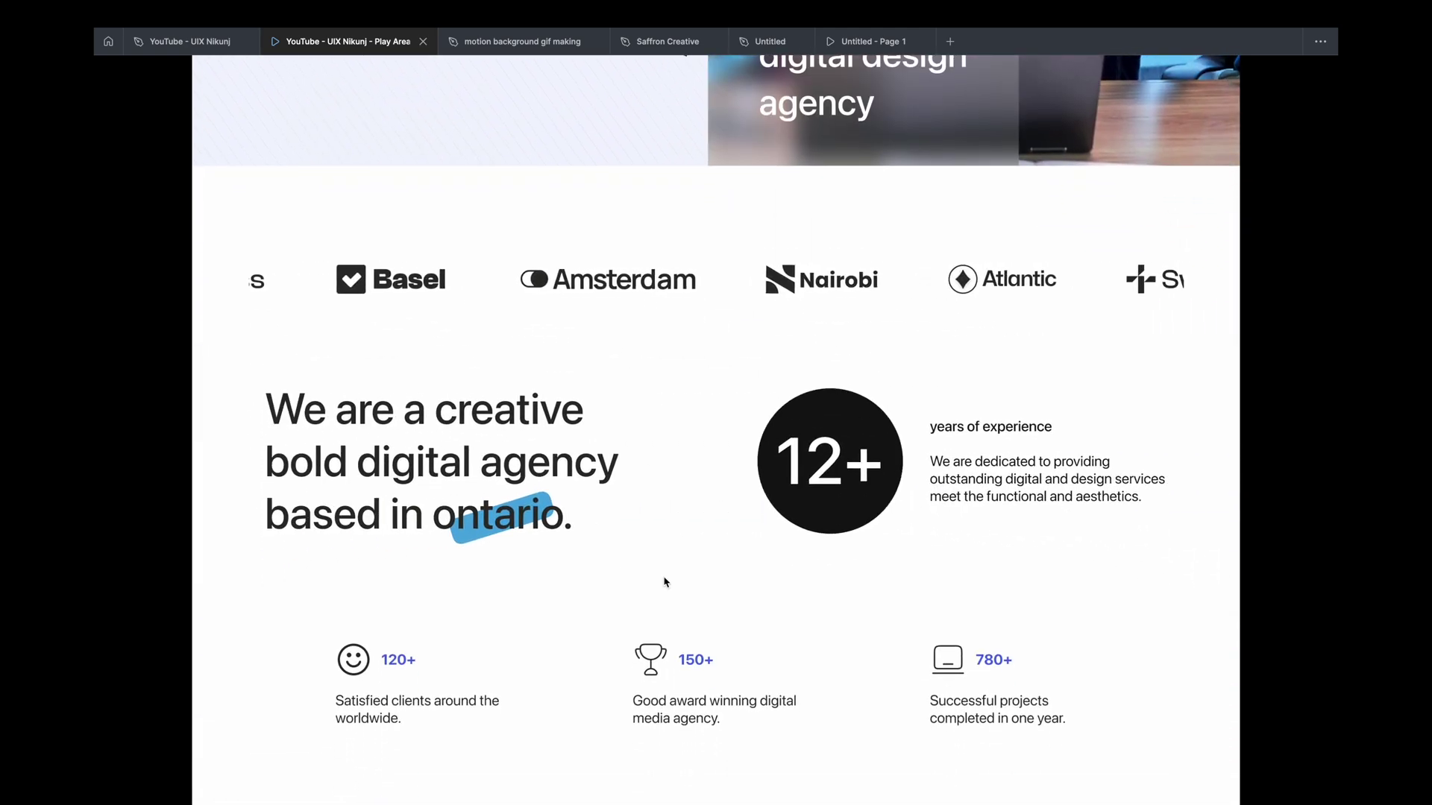
{"action": "key", "text": "r"}
Step: Scroll the prototype down to the services list, then return to the design file
{"action": "scroll", "coordinate": [701, 485], "scroll_direction": "down", "scroll_amount": 3}
{"action": "scroll", "coordinate": [699, 485], "scroll_direction": "down", "scroll_amount": 3}
{"action": "scroll", "coordinate": [663, 374], "scroll_direction": "up", "scroll_amount": 3}
{"action": "scroll", "coordinate": [662, 358], "scroll_direction": "up", "scroll_amount": 3}
{"action": "scroll", "coordinate": [661, 345], "scroll_direction": "down", "scroll_amount": 5}
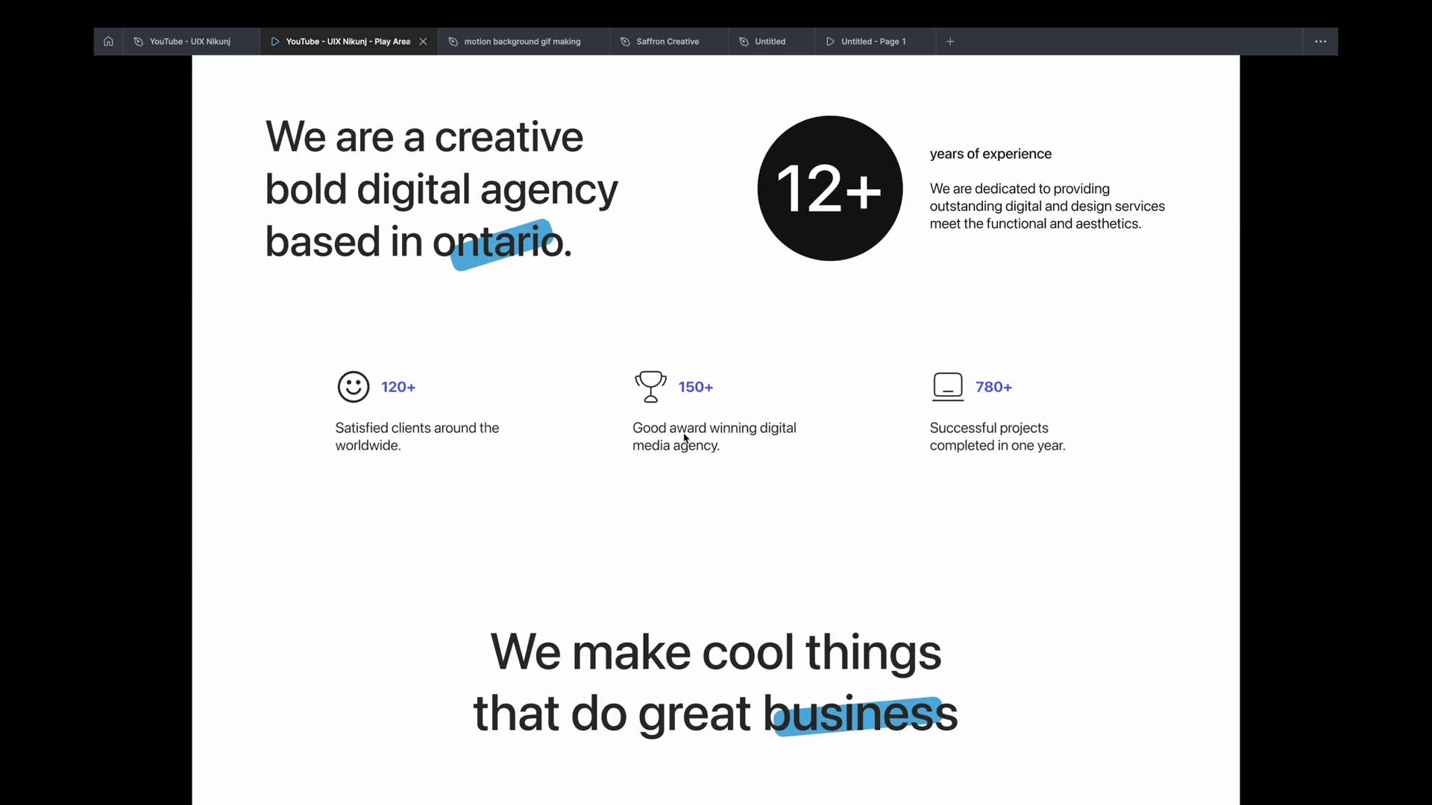
{"action": "scroll", "coordinate": [671, 427], "scroll_direction": "down", "scroll_amount": 4}
{"action": "scroll", "coordinate": [627, 488], "scroll_direction": "down", "scroll_amount": 3}
{"action": "scroll", "coordinate": [621, 490], "scroll_direction": "down", "scroll_amount": 2}
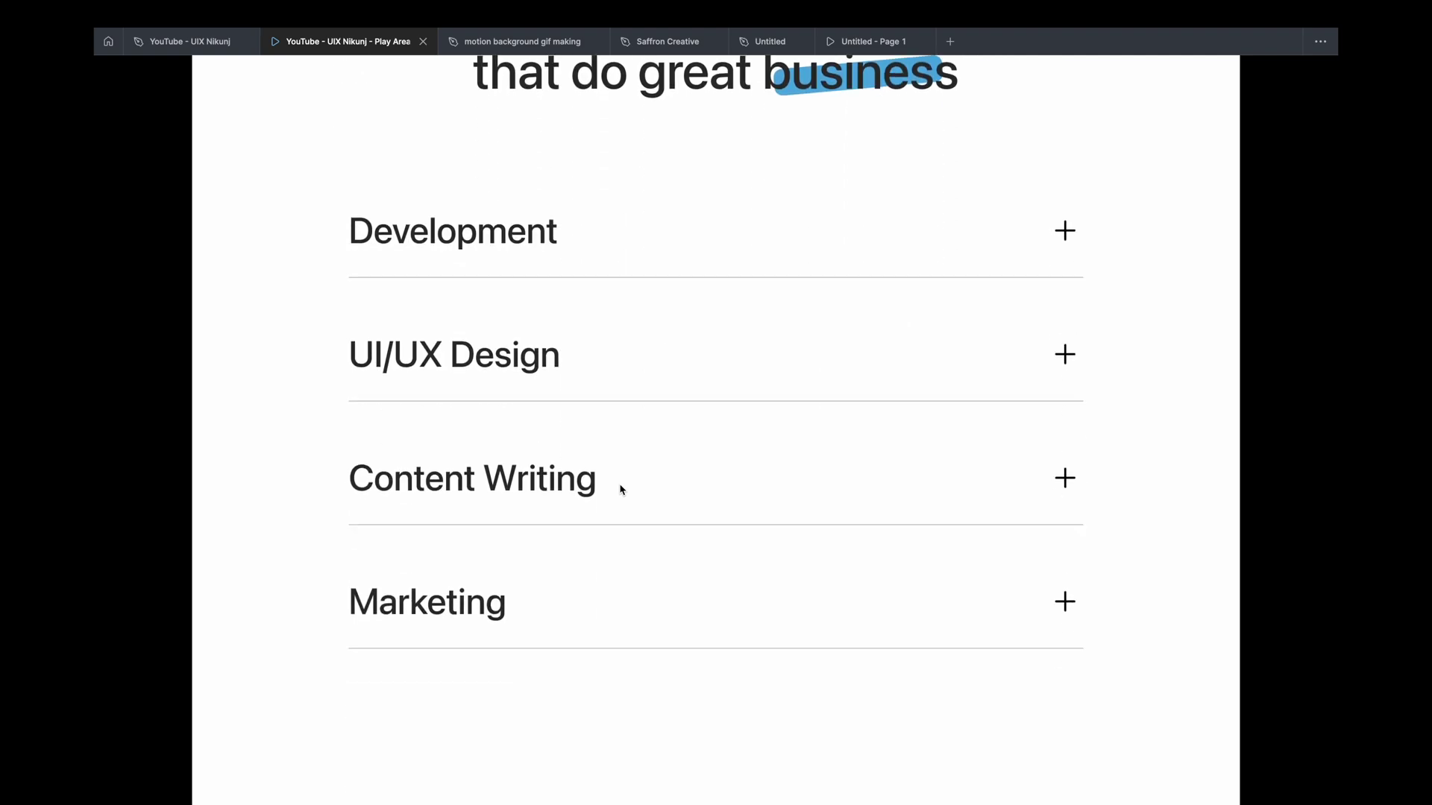
{"action": "scroll", "coordinate": [620, 489], "scroll_direction": "up", "scroll_amount": 10}
{"action": "key", "text": "ctrl+shift+Tab"}
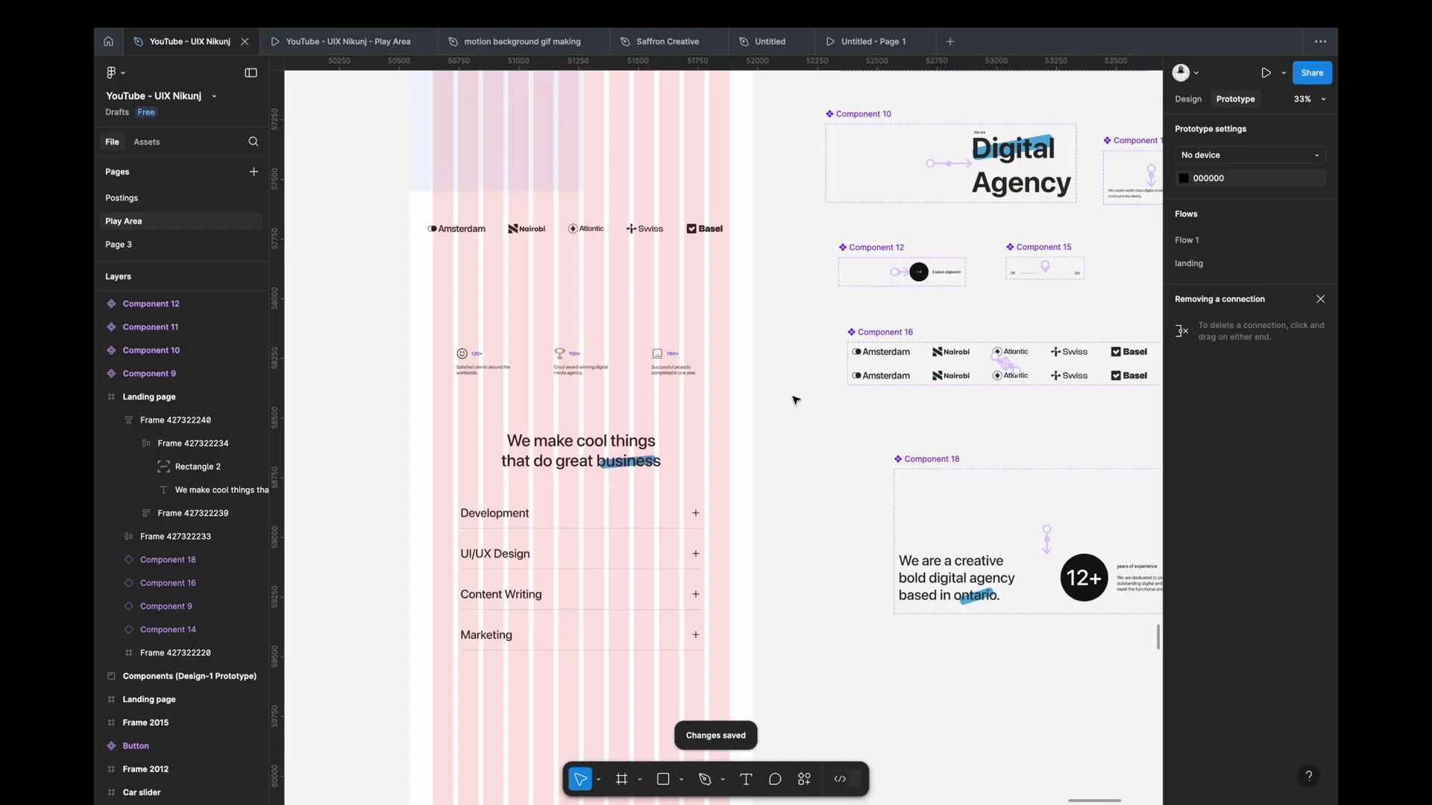
Step: Locate the stats row on the canvas and try its context menu options
{"action": "scroll", "coordinate": [819, 512], "scroll_direction": "down", "scroll_amount": 2}
{"action": "scroll", "coordinate": [819, 512], "scroll_direction": "right", "scroll_amount": 3}
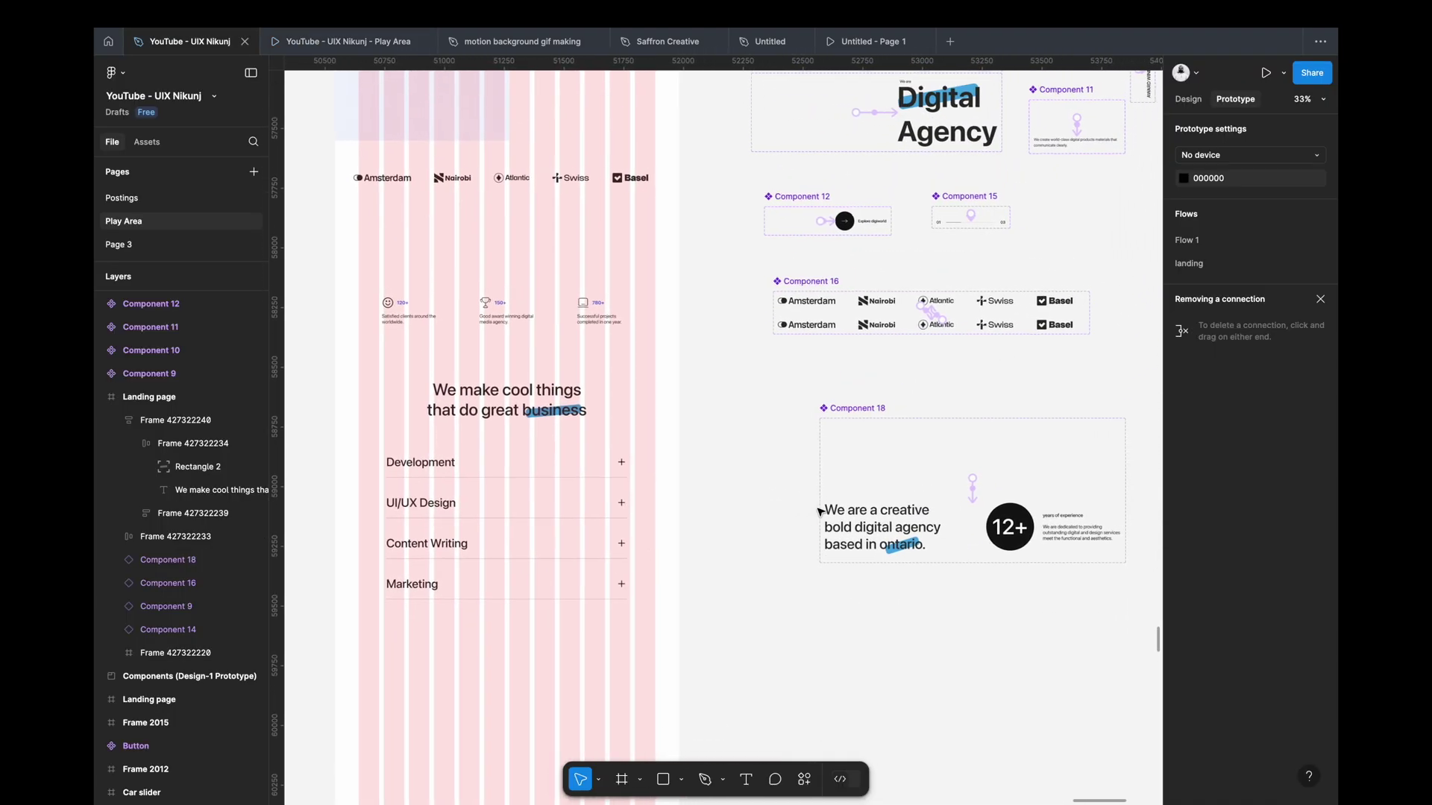
{"action": "scroll", "coordinate": [819, 512], "scroll_direction": "down", "scroll_amount": 4}
{"action": "scroll", "coordinate": [820, 512], "scroll_direction": "right", "scroll_amount": 2}
{"action": "scroll", "coordinate": [578, 280], "scroll_direction": "up", "scroll_amount": 1}
{"action": "scroll", "coordinate": [522, 224], "scroll_direction": "left", "scroll_amount": 2}
{"action": "right_click", "coordinate": [504, 208]}
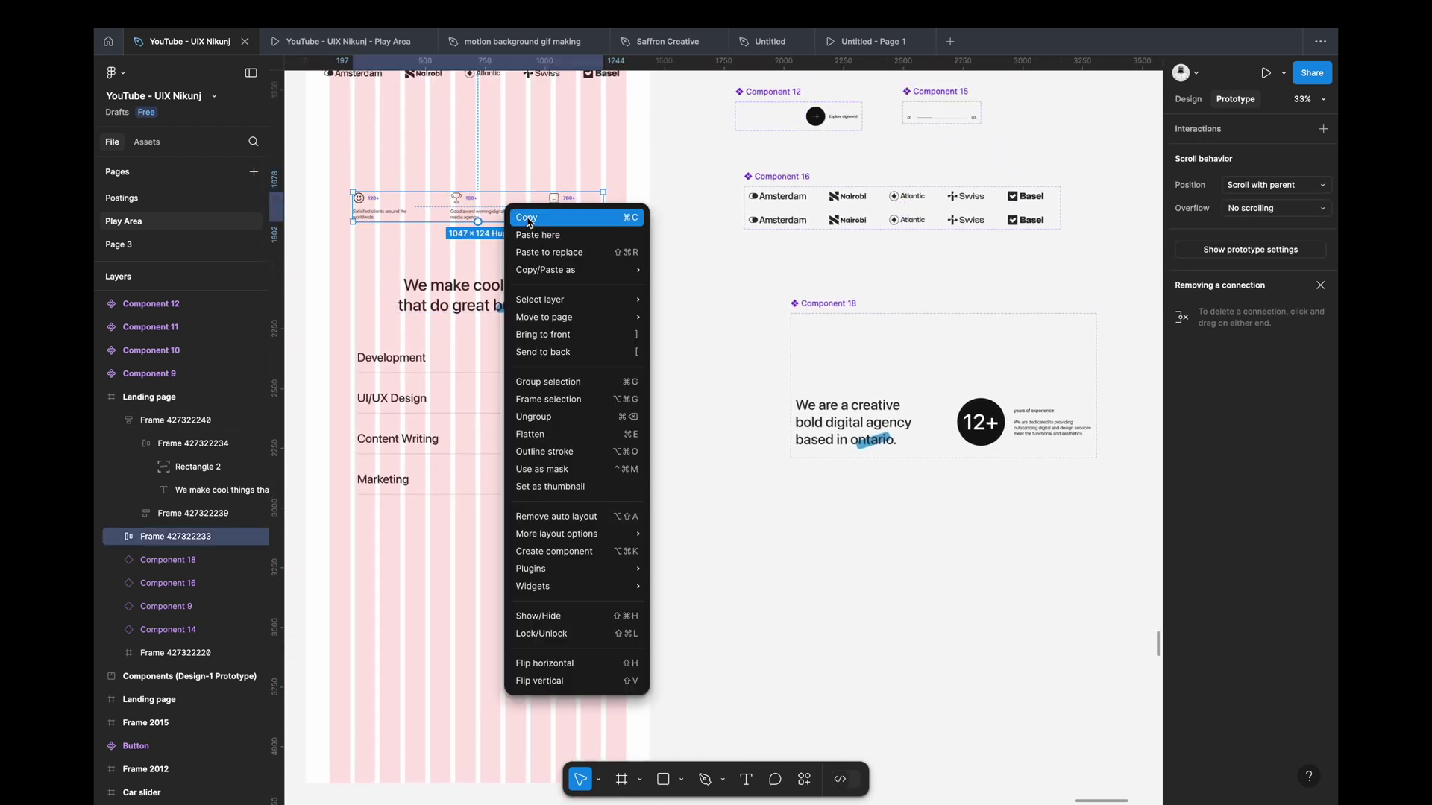
{"action": "left_click", "coordinate": [528, 218]}
{"action": "left_click", "coordinate": [779, 425]}
{"action": "scroll", "coordinate": [768, 426], "scroll_direction": "down", "scroll_amount": 4}
{"action": "scroll", "coordinate": [769, 426], "scroll_direction": "right", "scroll_amount": 3}
{"action": "right_click", "coordinate": [669, 355]}
{"action": "left_click", "coordinate": [688, 373]}
{"action": "scroll", "coordinate": [687, 373], "scroll_direction": "down", "scroll_amount": 1}
{"action": "scroll", "coordinate": [739, 396], "scroll_direction": "up", "scroll_amount": 5}
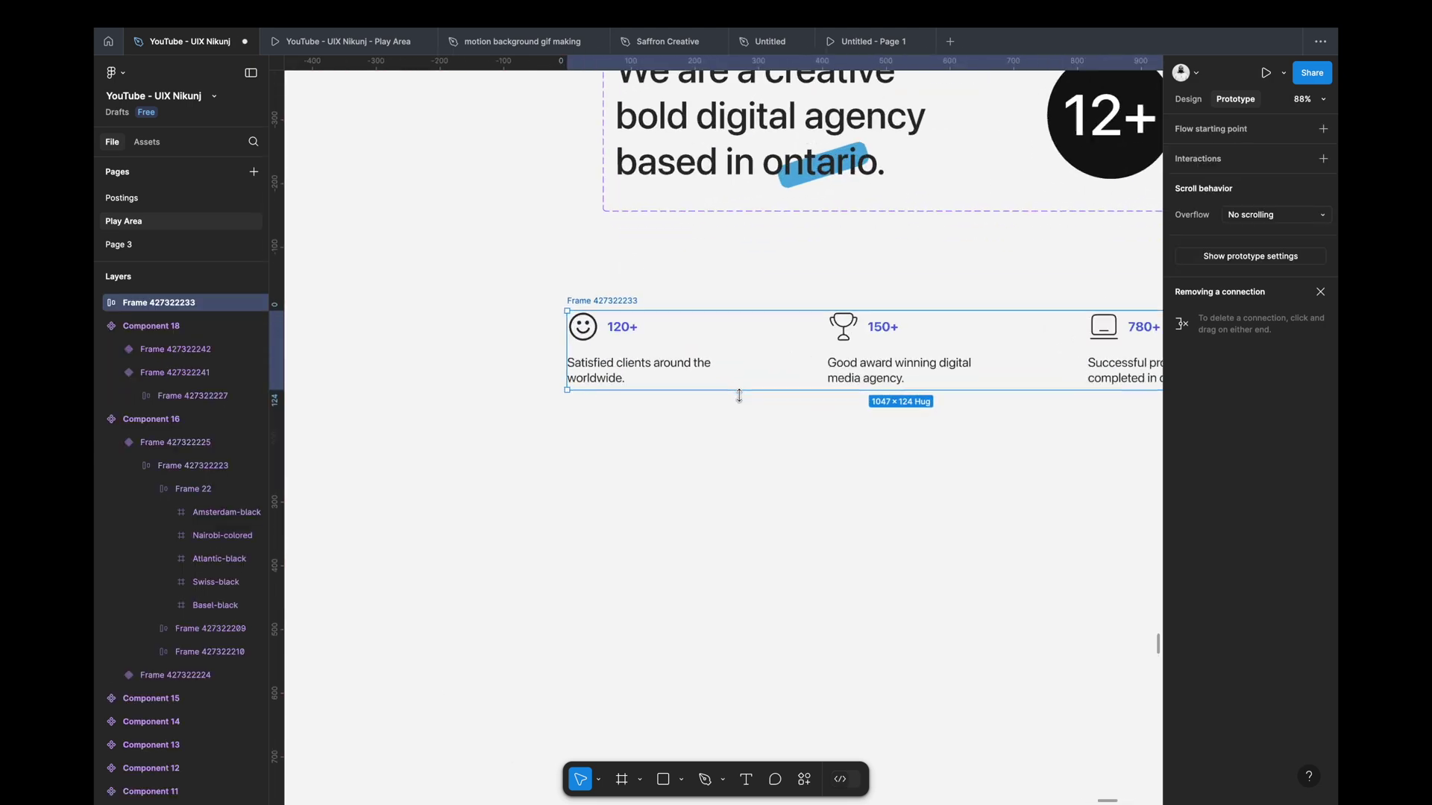
{"action": "scroll", "coordinate": [740, 397], "scroll_direction": "down", "scroll_amount": 2}
{"action": "left_click", "coordinate": [773, 404]}
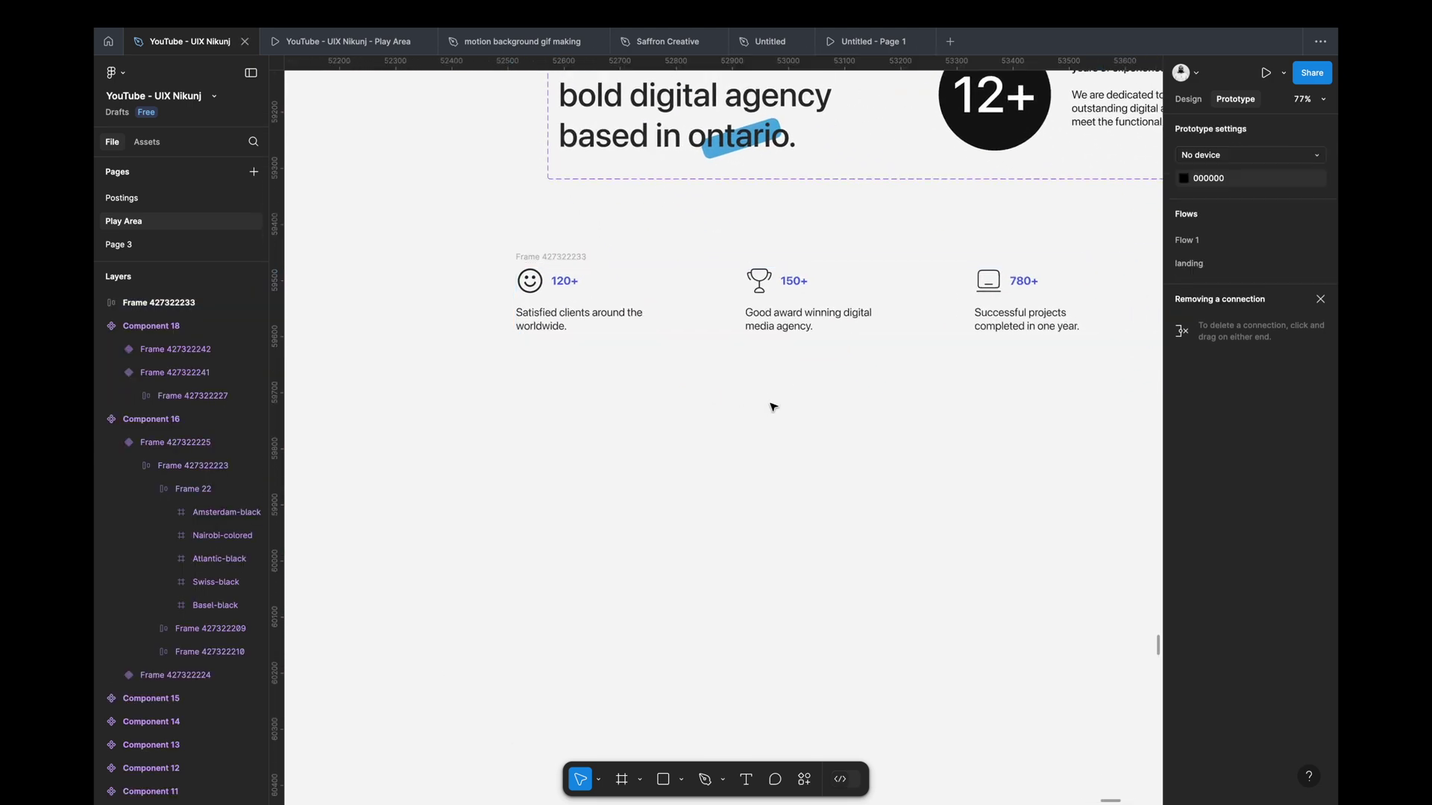
Step: Wrap the stats row in a new frame and duplicate it below
{"action": "left_click", "coordinate": [565, 261]}
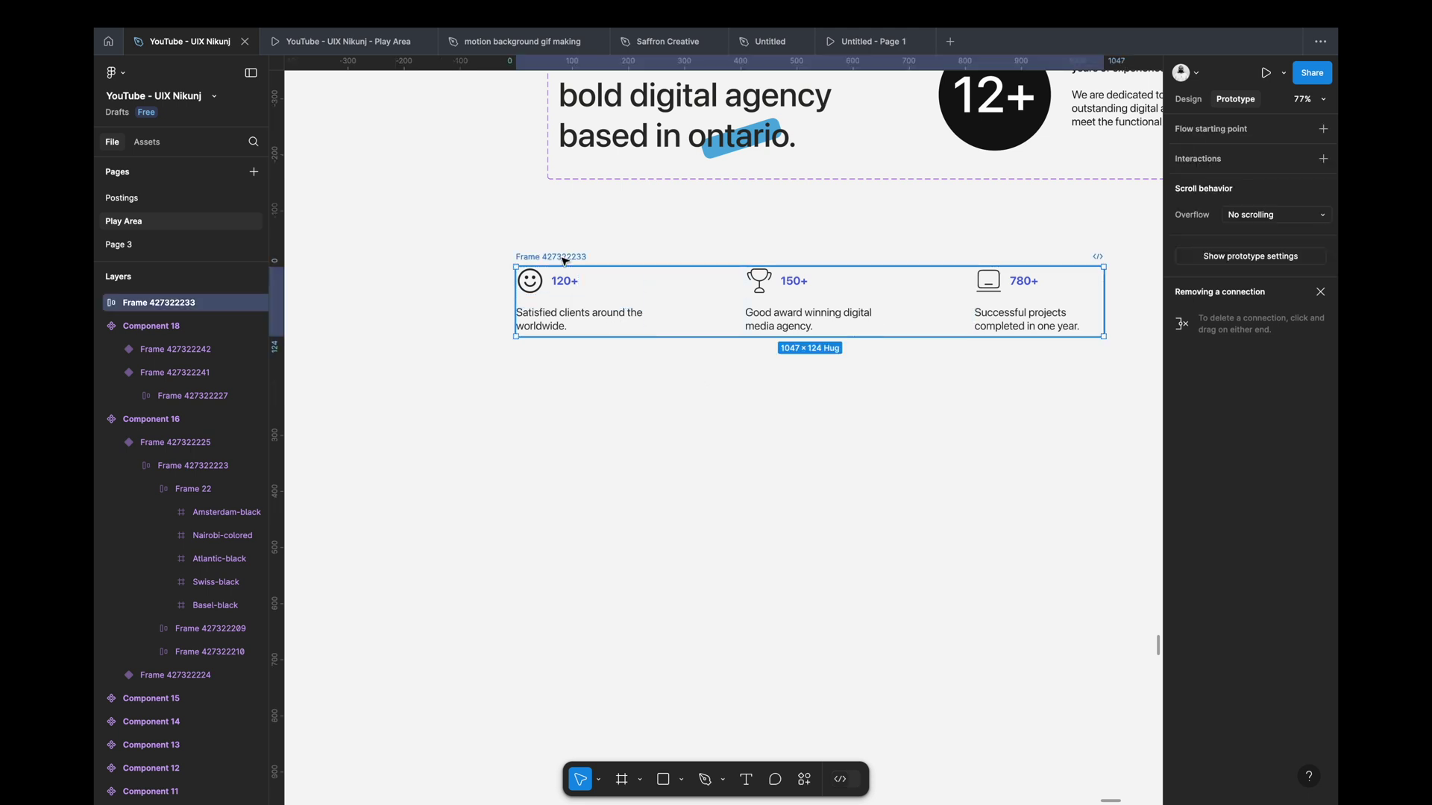
{"action": "right_click", "coordinate": [565, 261]}
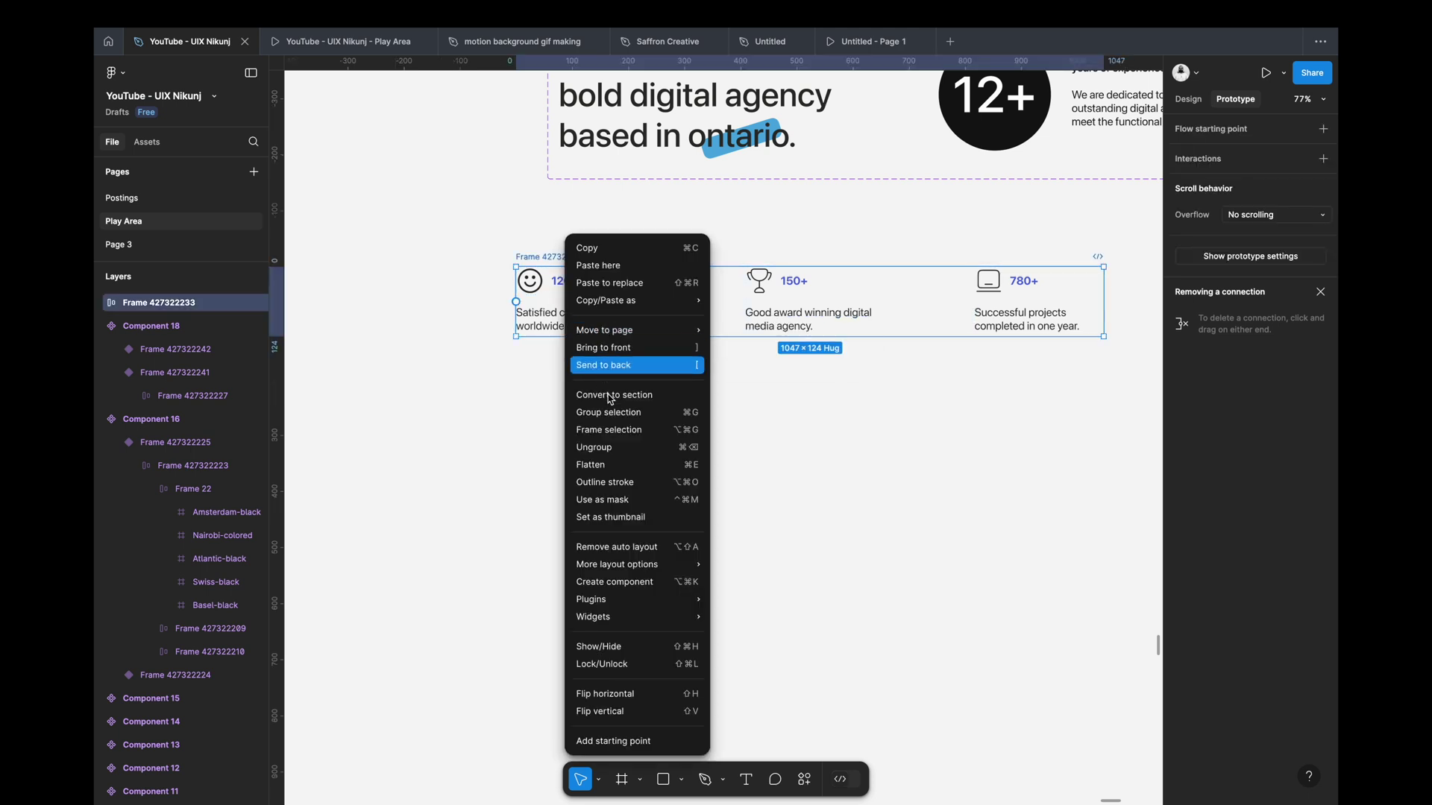
{"action": "left_click", "coordinate": [608, 429]}
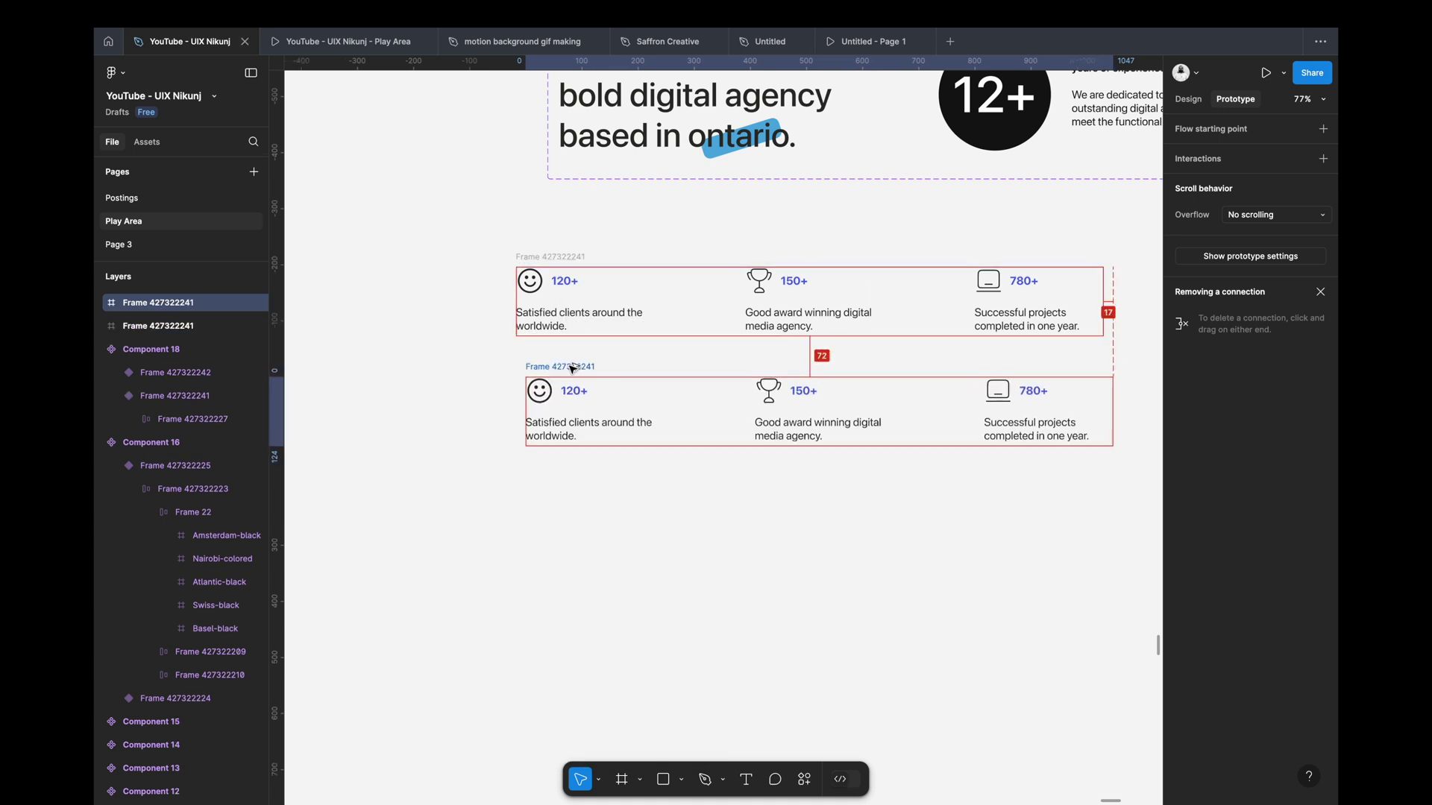
{"action": "left_click_drag", "start_coordinate": [575, 300], "coordinate": [574, 407]}
{"action": "left_click", "coordinate": [555, 260]}
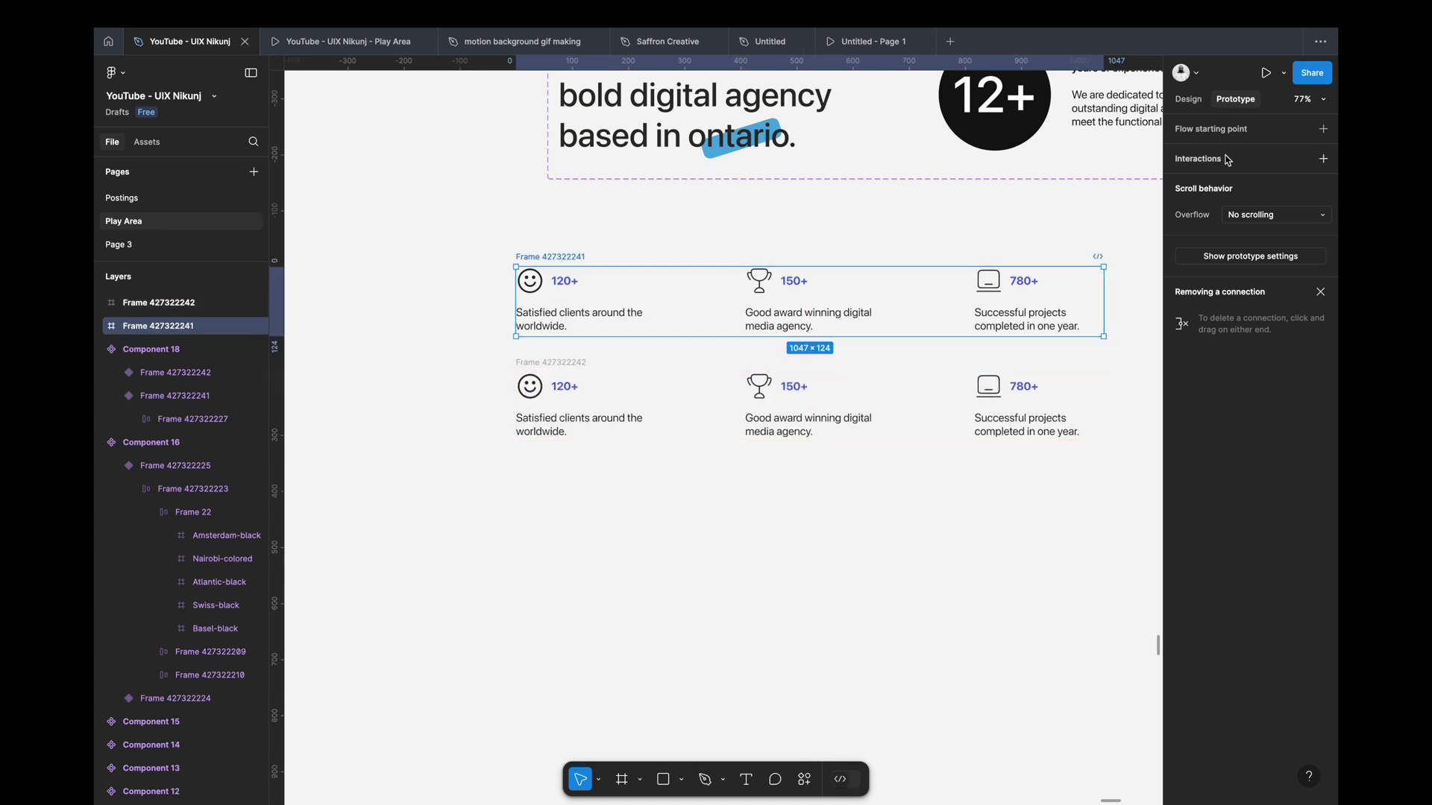
{"action": "left_click", "coordinate": [1190, 101]}
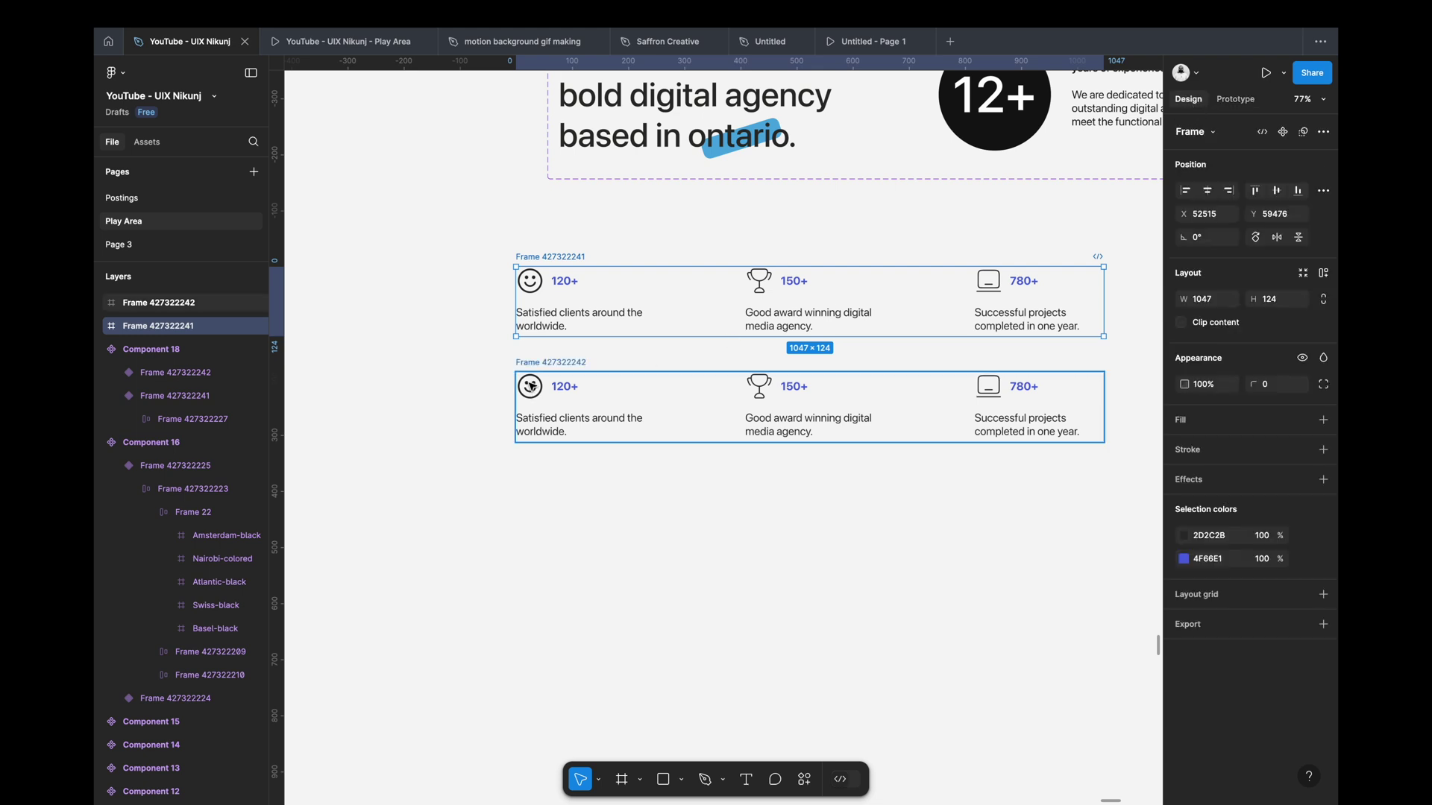
{"action": "left_click", "coordinate": [539, 364], "text": "shift"}
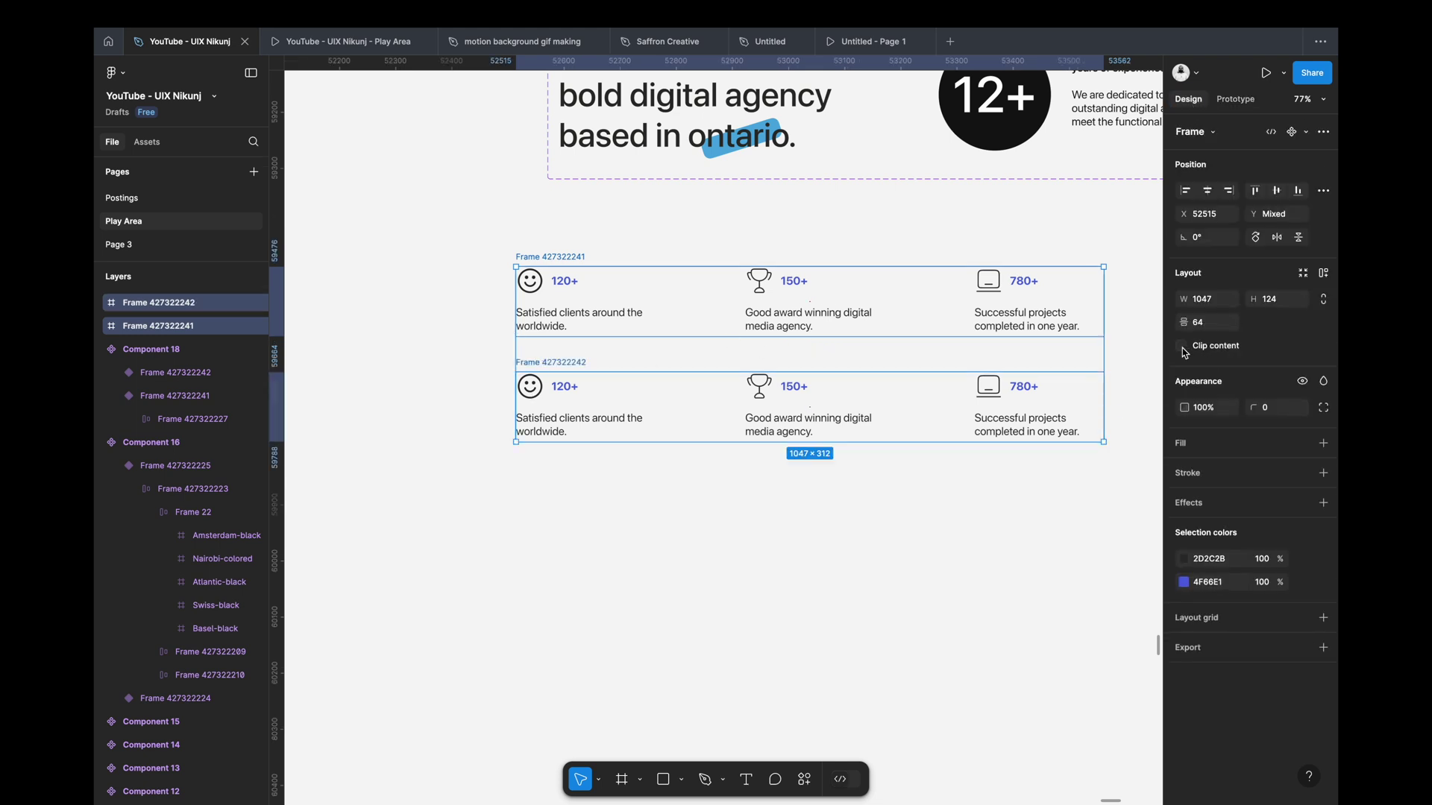
Step: Shift the top frame's stats row down out of view, then select both stats frames
{"action": "left_click", "coordinate": [891, 488]}
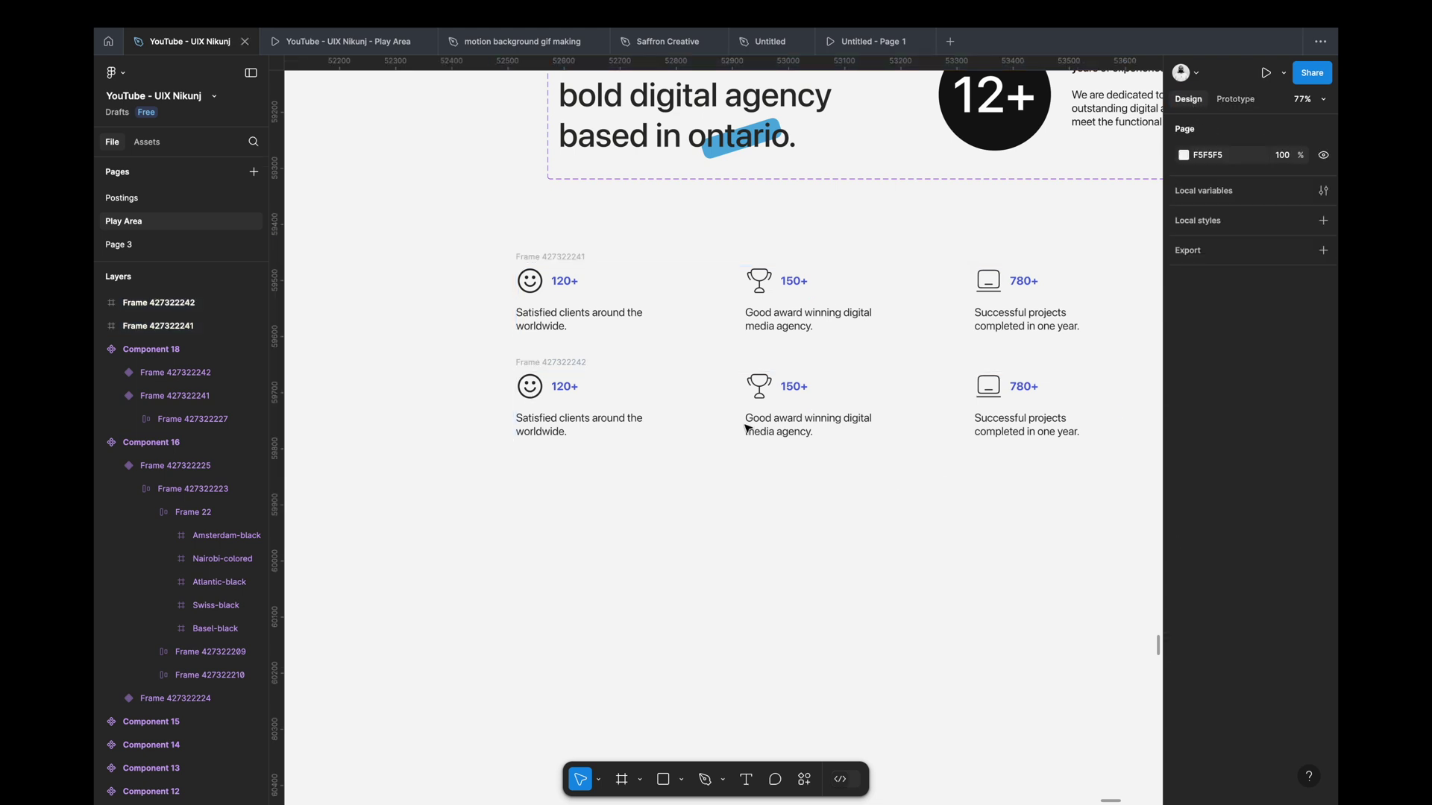
{"action": "left_click", "coordinate": [551, 259]}
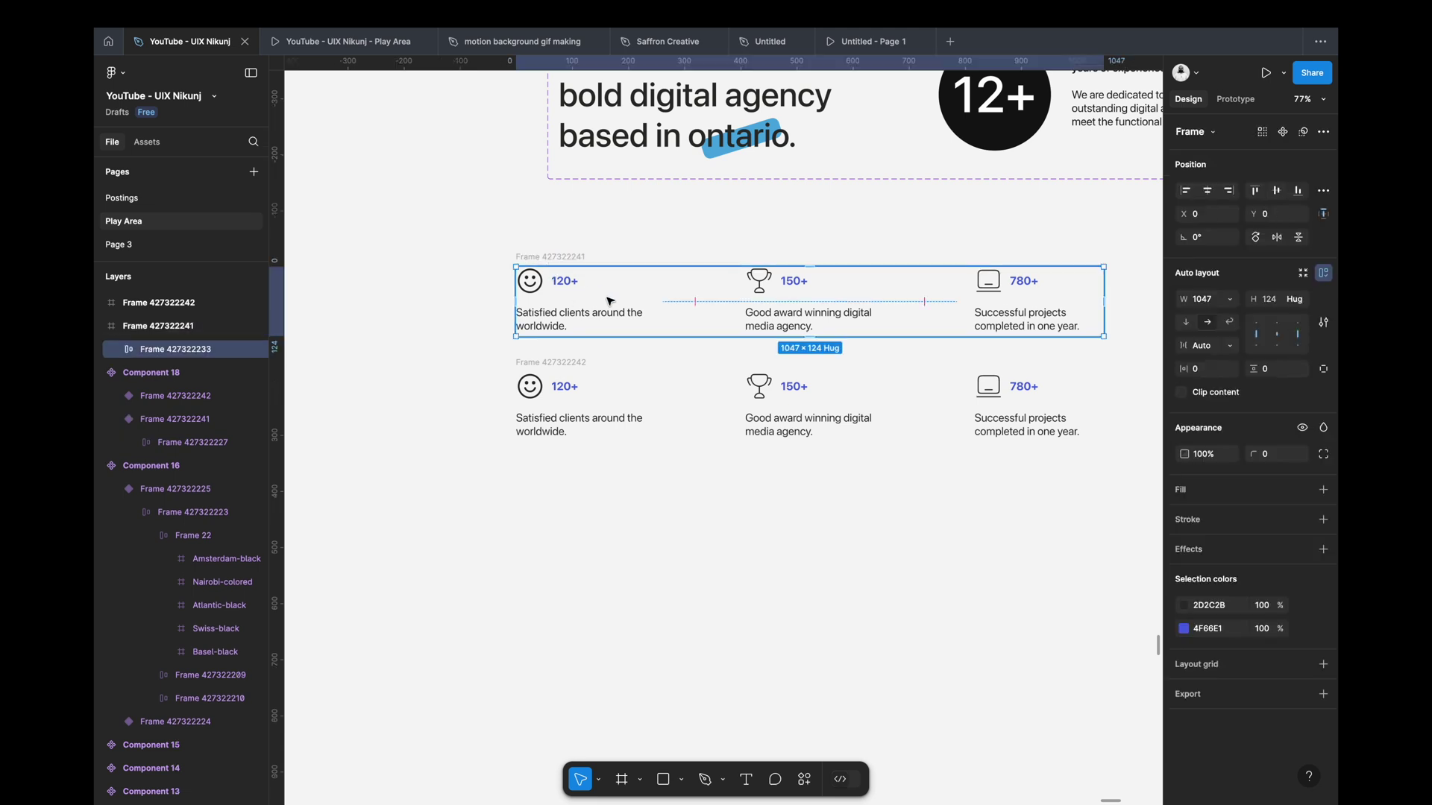
{"action": "key", "text": "shift+Down"}
{"action": "key", "text": "shift+Down"}
{"action": "key", "text": "shift+Down"}
{"action": "key", "text": "shift+Down"}
{"action": "key", "text": "shift+Down"}
{"action": "key", "text": "shift+Down"}
{"action": "key", "text": "shift+Down"}
{"action": "key", "text": "shift+Down"}
{"action": "key", "text": "shift+Down"}
{"action": "left_click", "coordinate": [620, 502]}
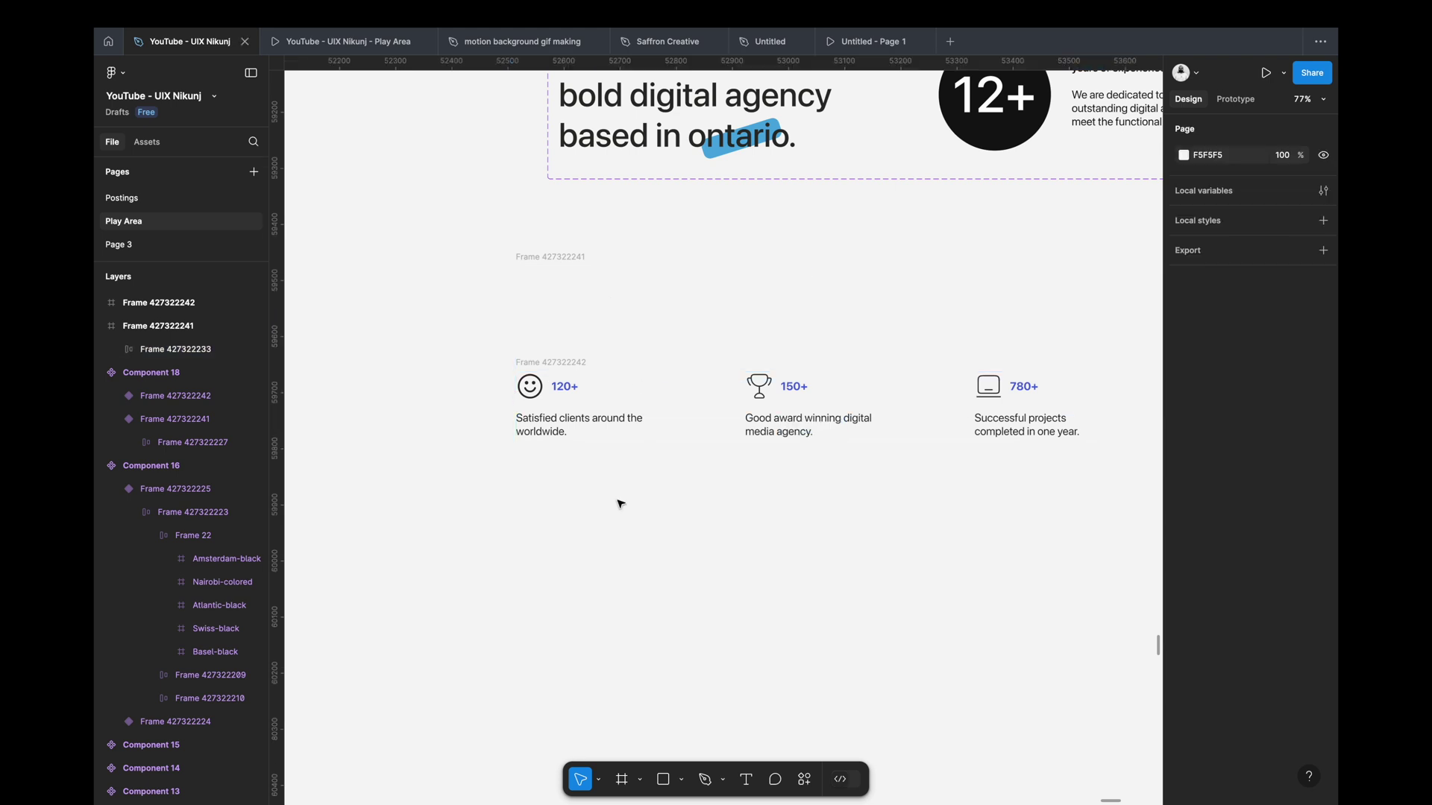
{"action": "scroll", "coordinate": [621, 504], "scroll_direction": "down", "scroll_amount": 2}
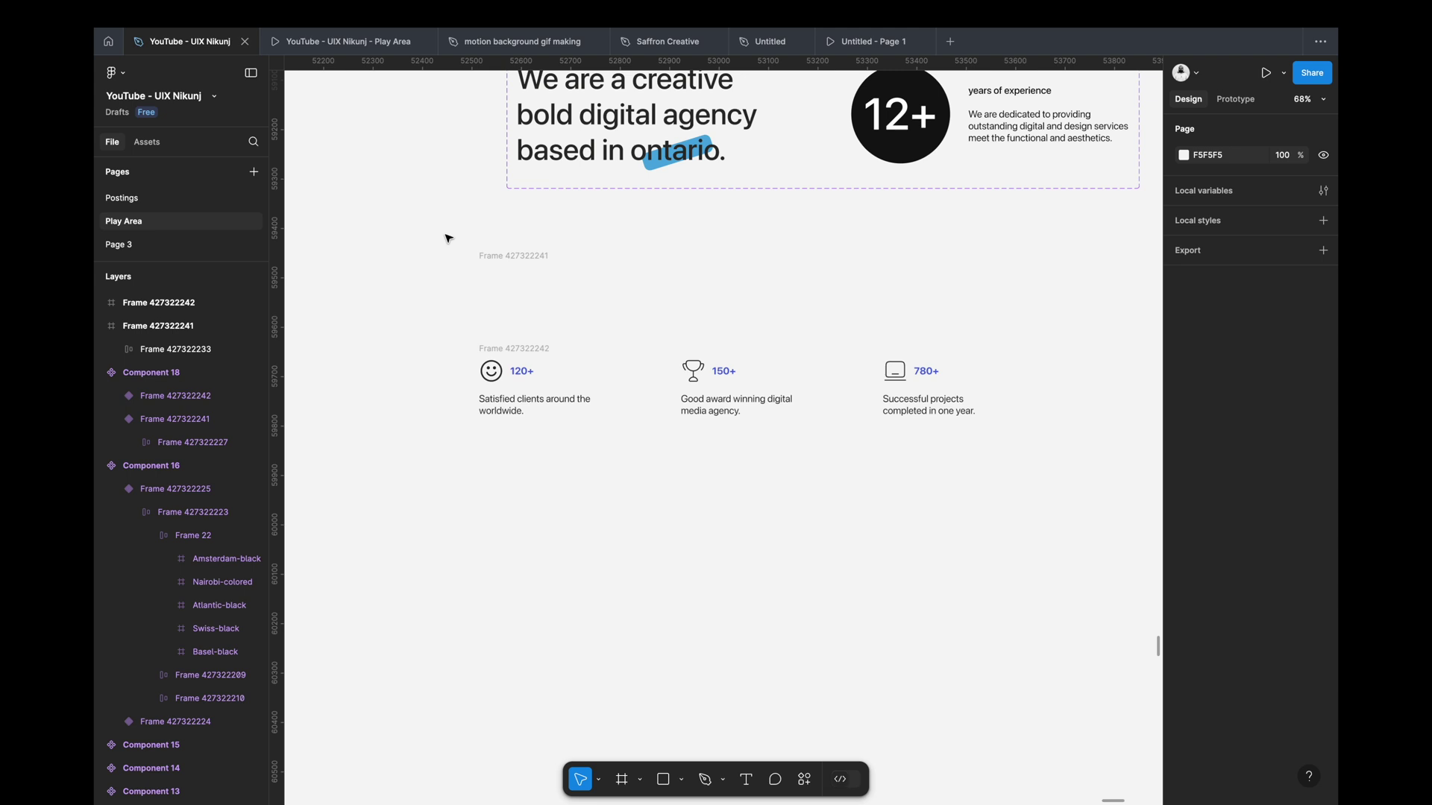
{"action": "left_click_drag", "start_coordinate": [447, 238], "coordinate": [1040, 455]}
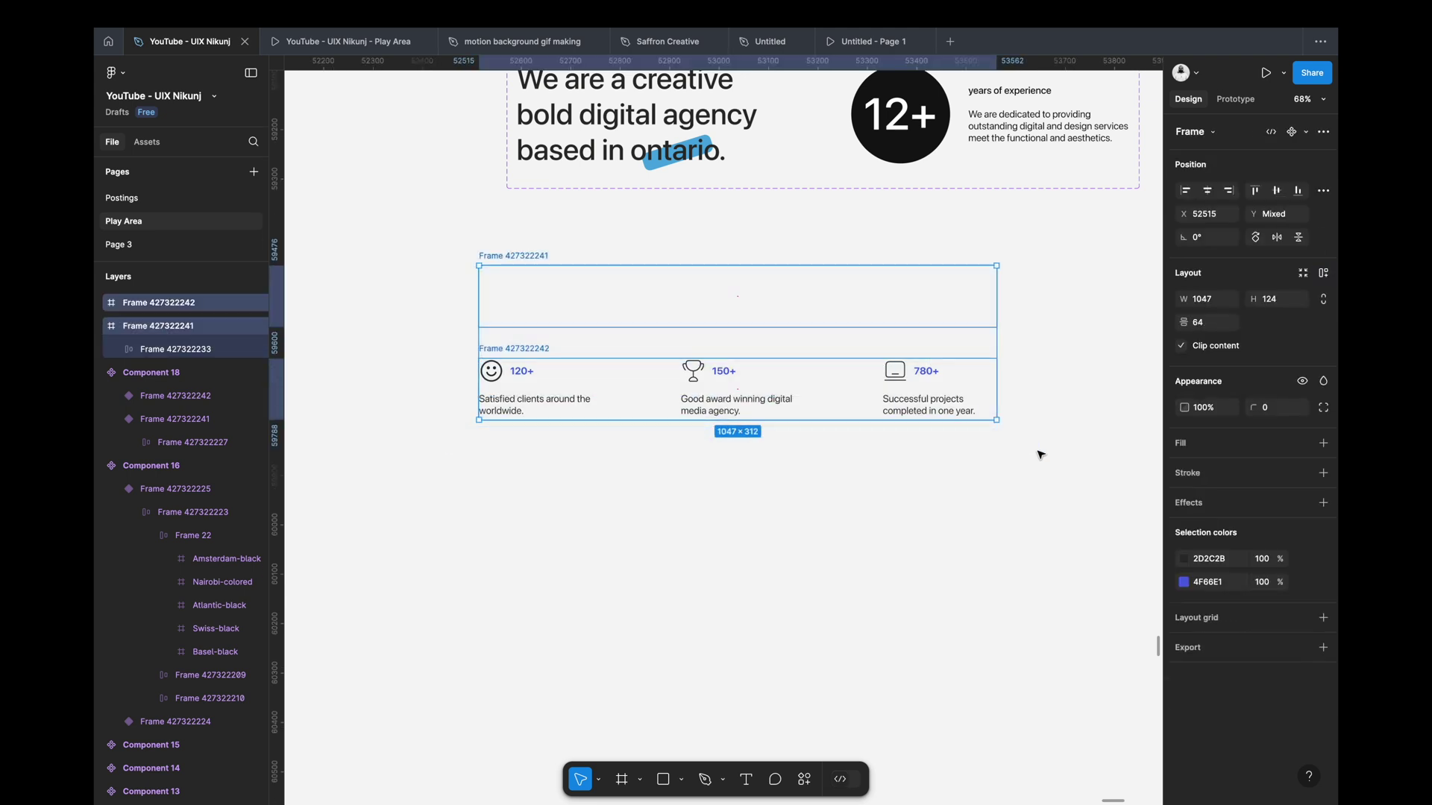
Step: Reselect both stats frames and combine them into a component set
{"action": "left_click", "coordinate": [1235, 100]}
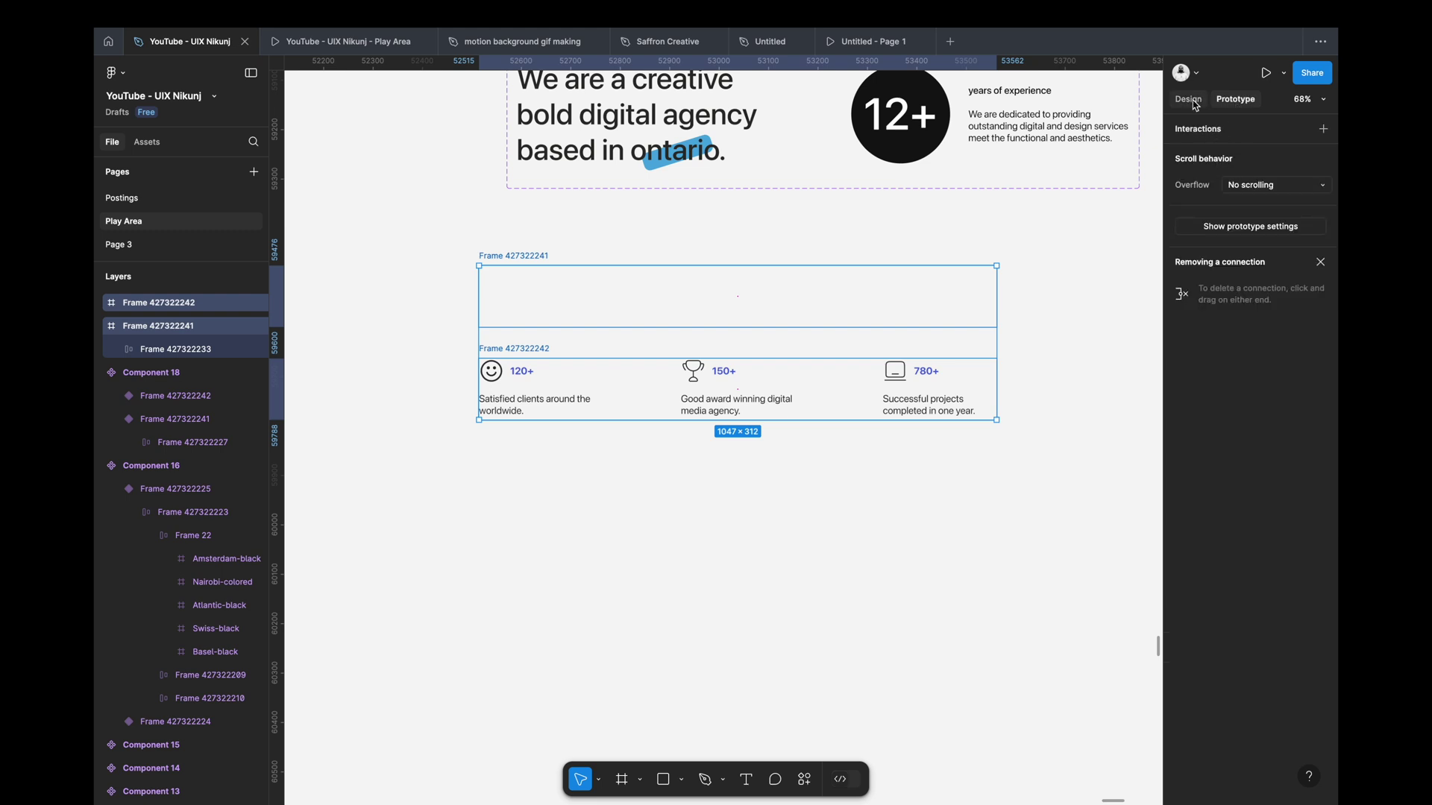
{"action": "left_click", "coordinate": [753, 305]}
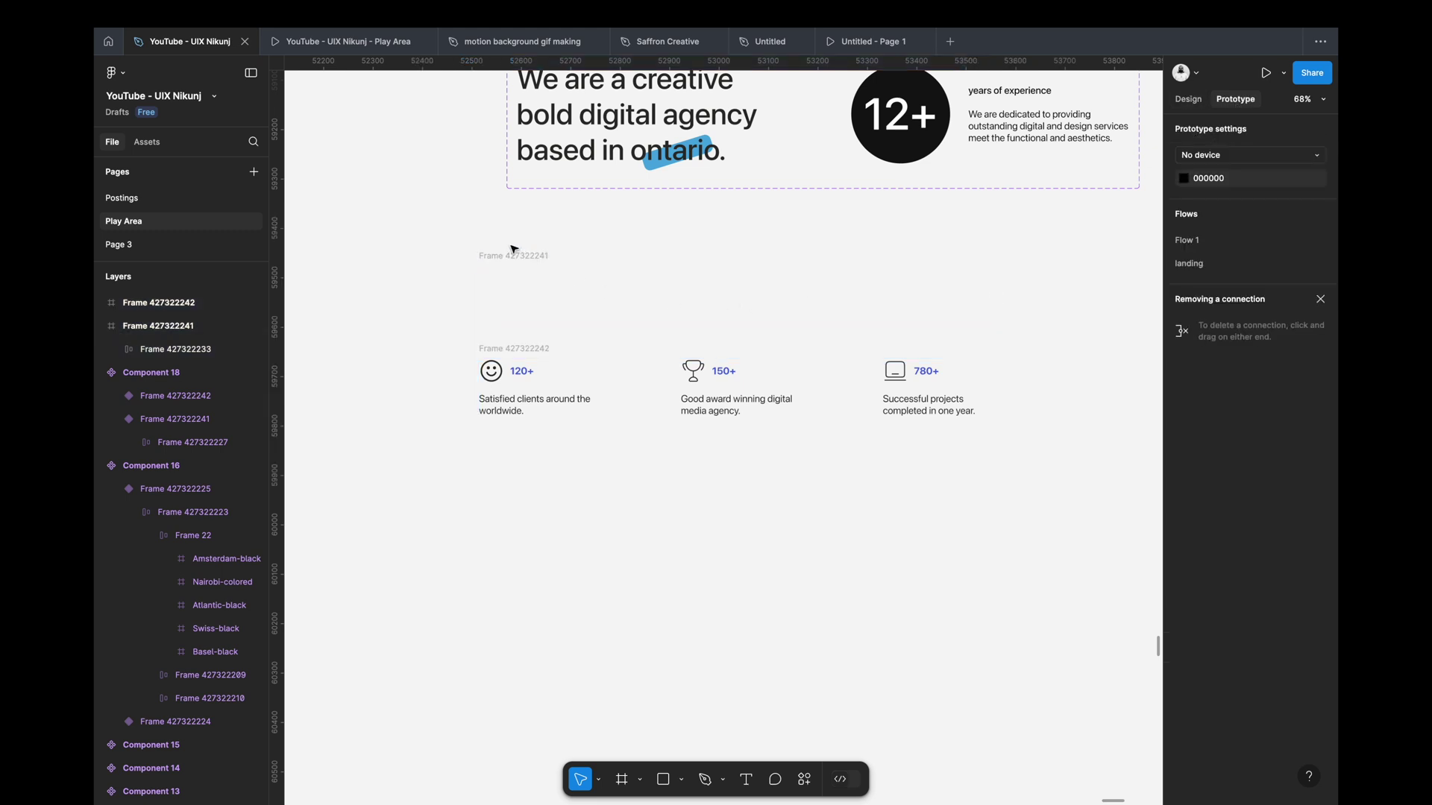
{"action": "left_click_drag", "start_coordinate": [448, 249], "coordinate": [1087, 504]}
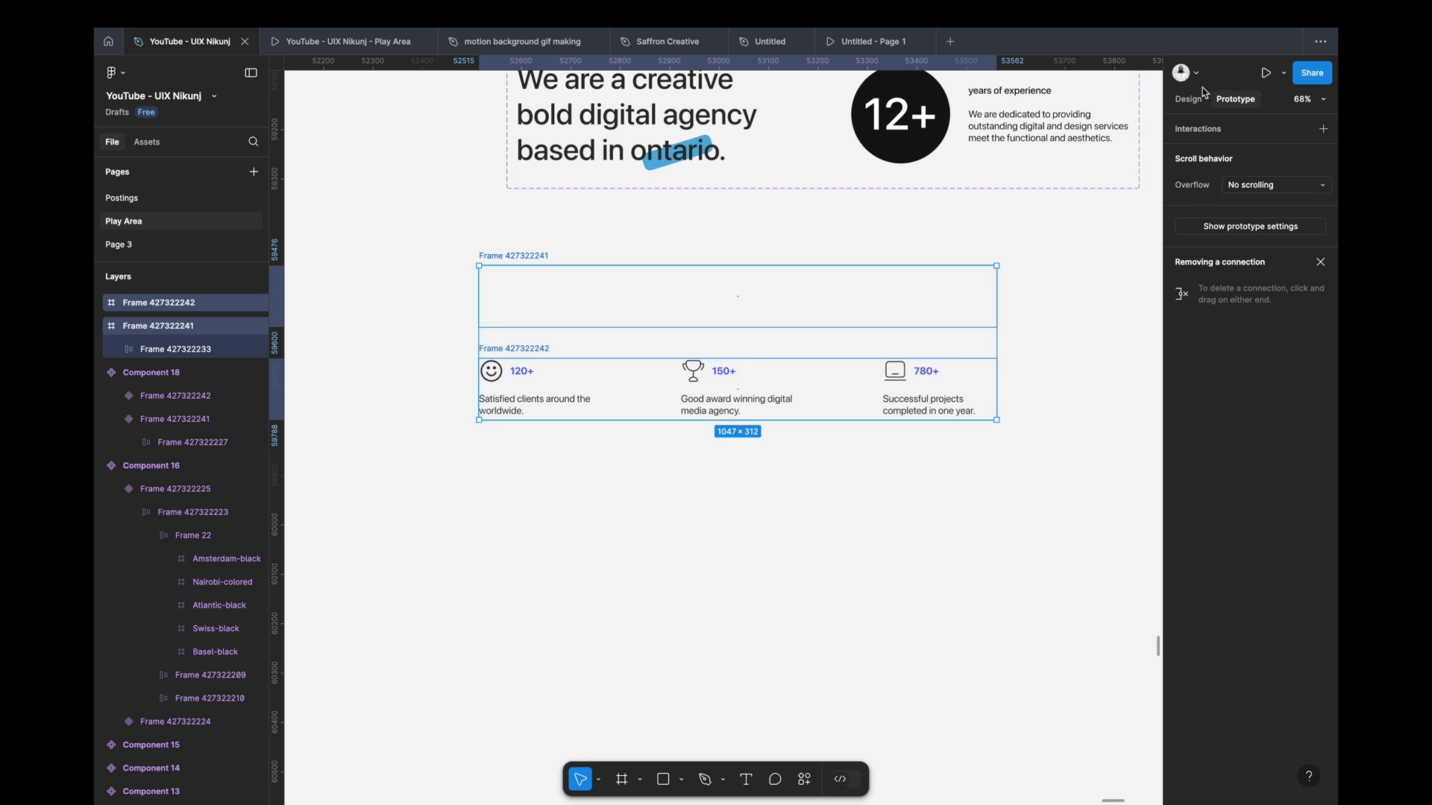
{"action": "left_click", "coordinate": [1202, 95]}
{"action": "left_click", "coordinate": [1301, 137]}
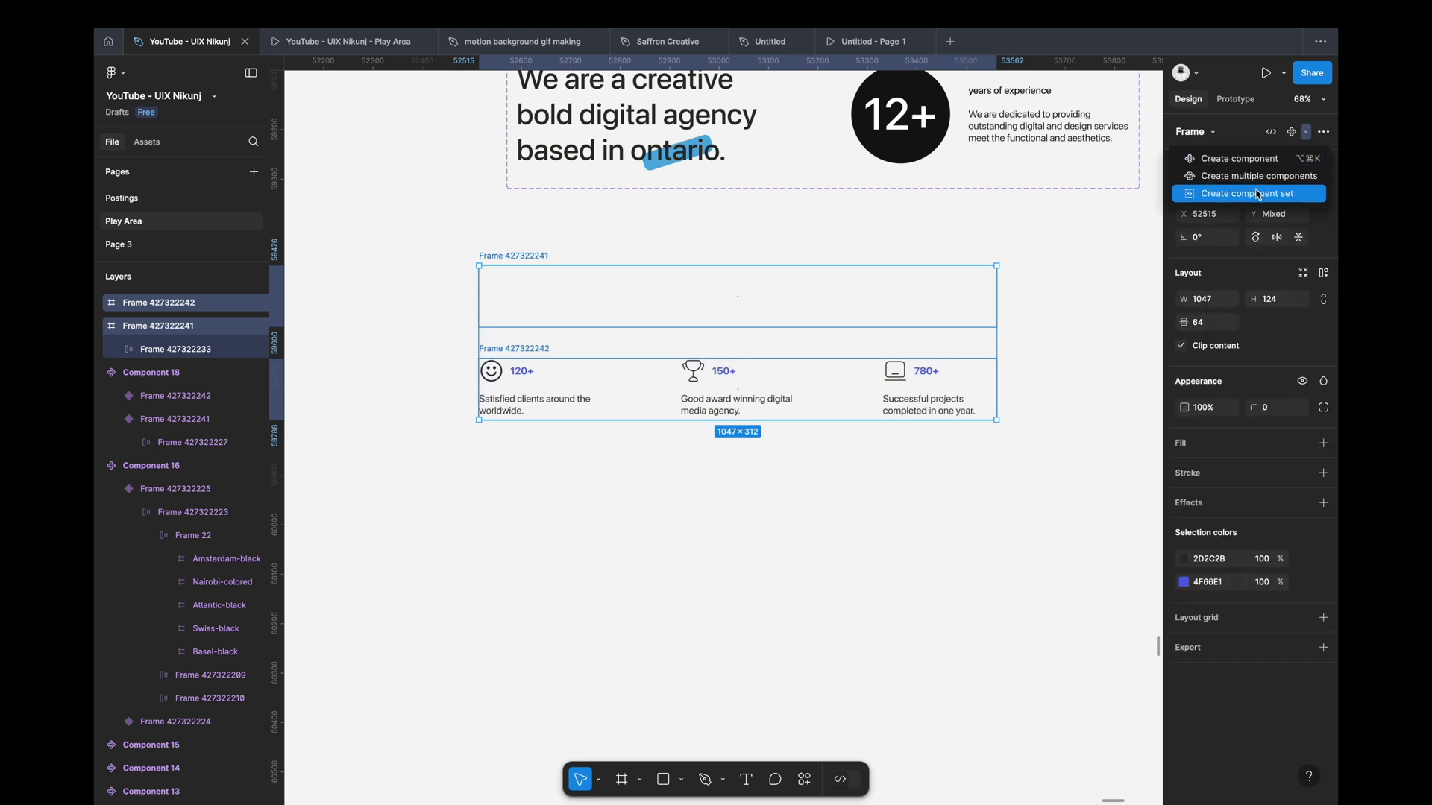
{"action": "left_click", "coordinate": [1242, 189]}
Step: Add a Mouse enter, Smart animate, Linear, 500ms interaction from the first variant, then copy the set
{"action": "left_click", "coordinate": [1232, 102]}
{"action": "left_click", "coordinate": [899, 307]}
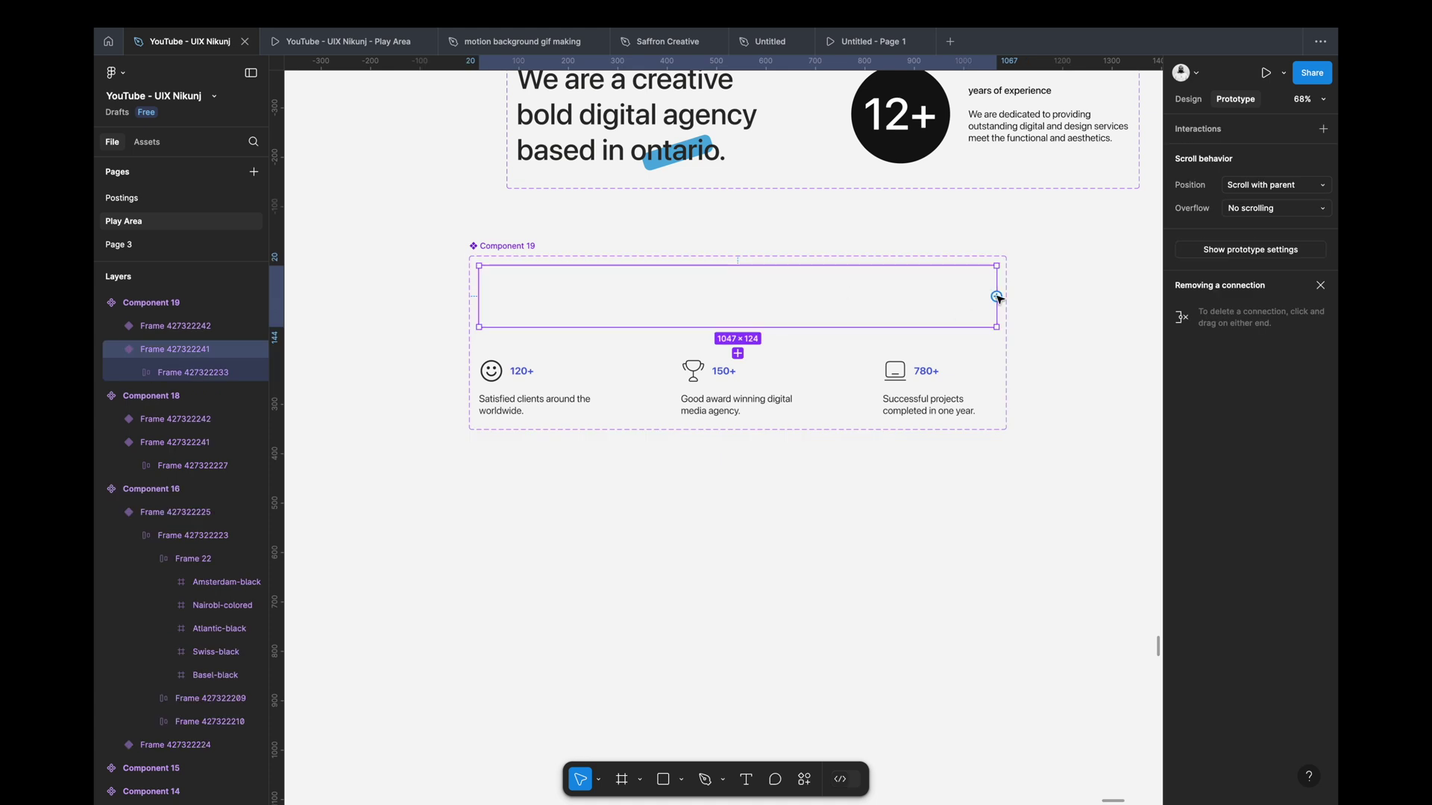
{"action": "left_click", "coordinate": [959, 384]}
{"action": "left_click", "coordinate": [755, 427]}
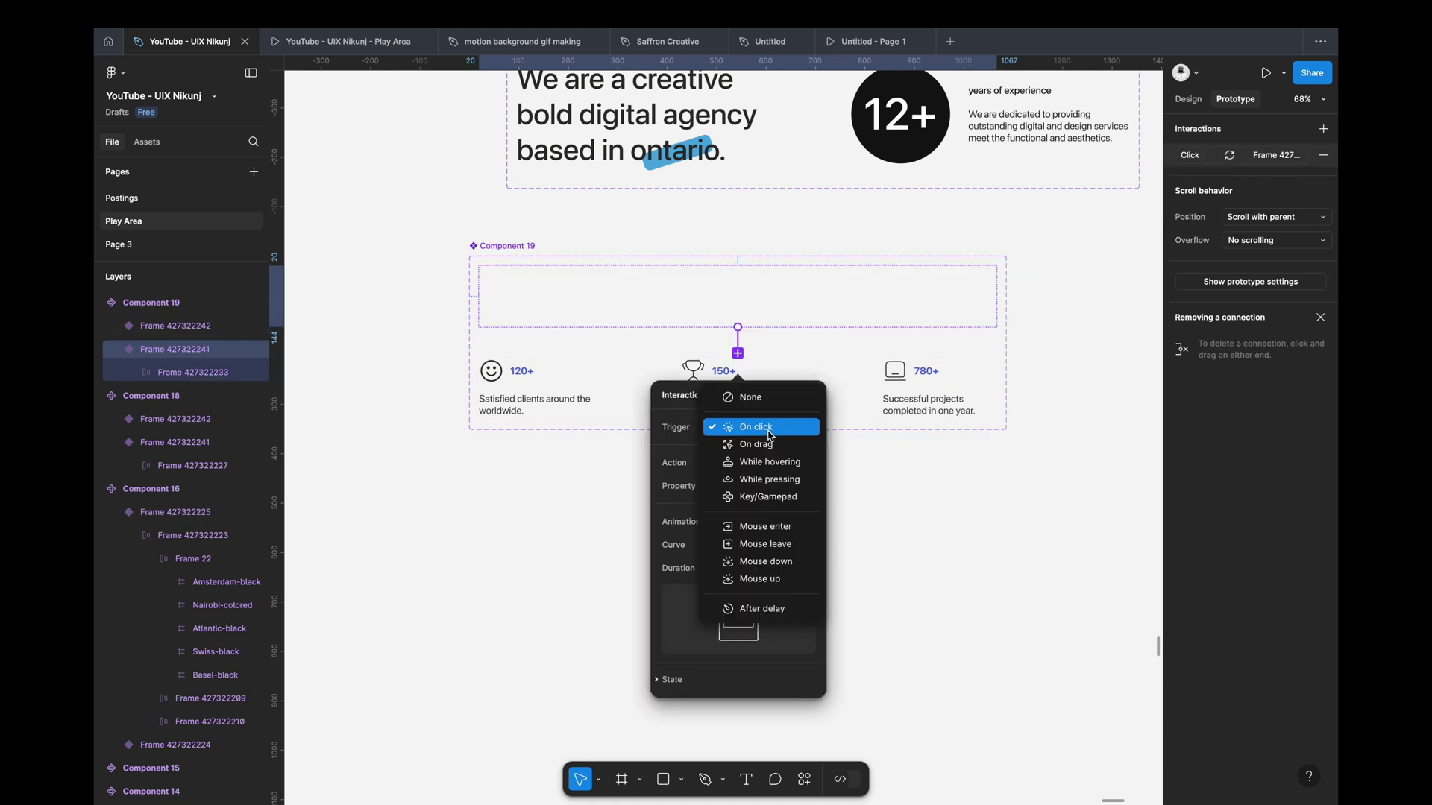
{"action": "left_click", "coordinate": [763, 526]}
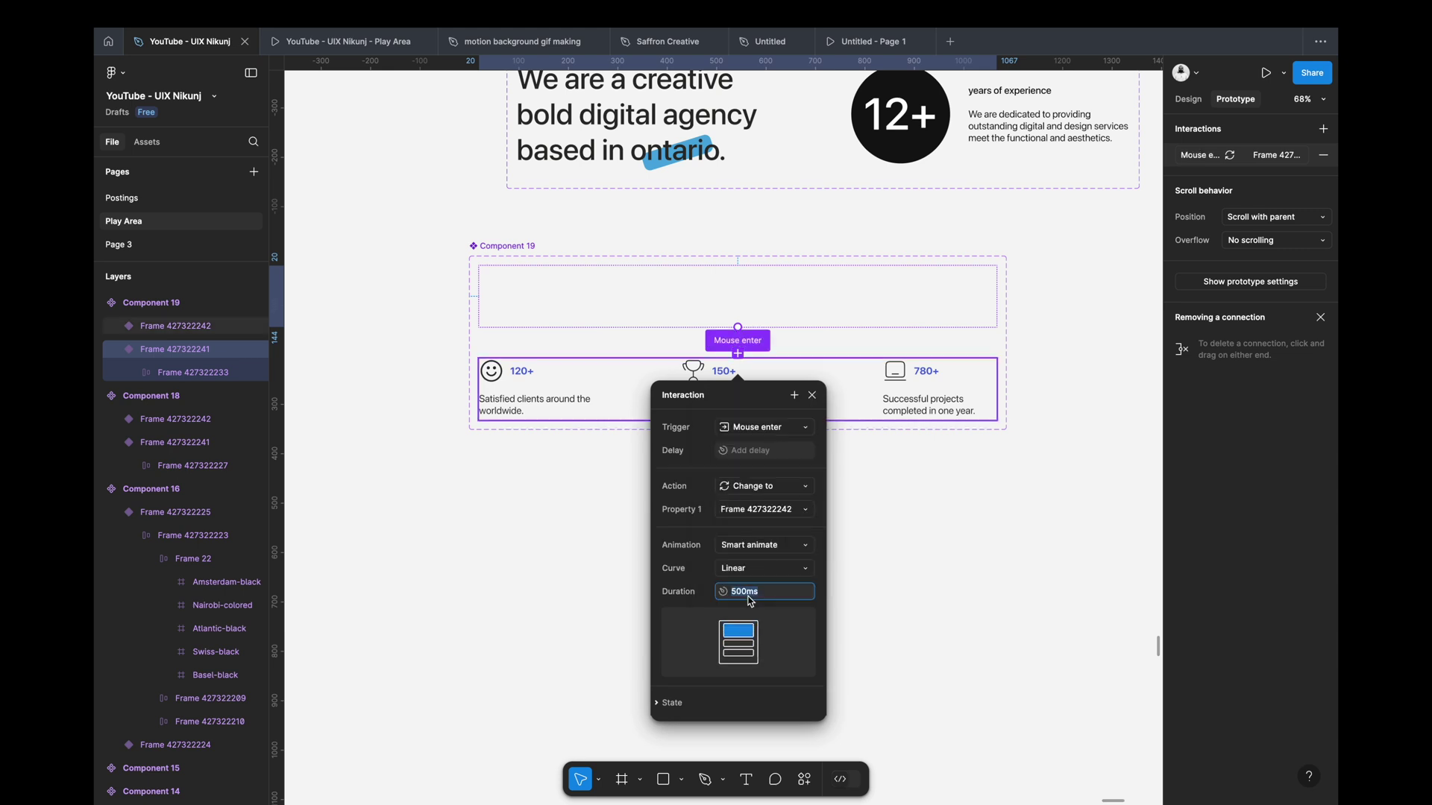
{"action": "left_click", "coordinate": [813, 397]}
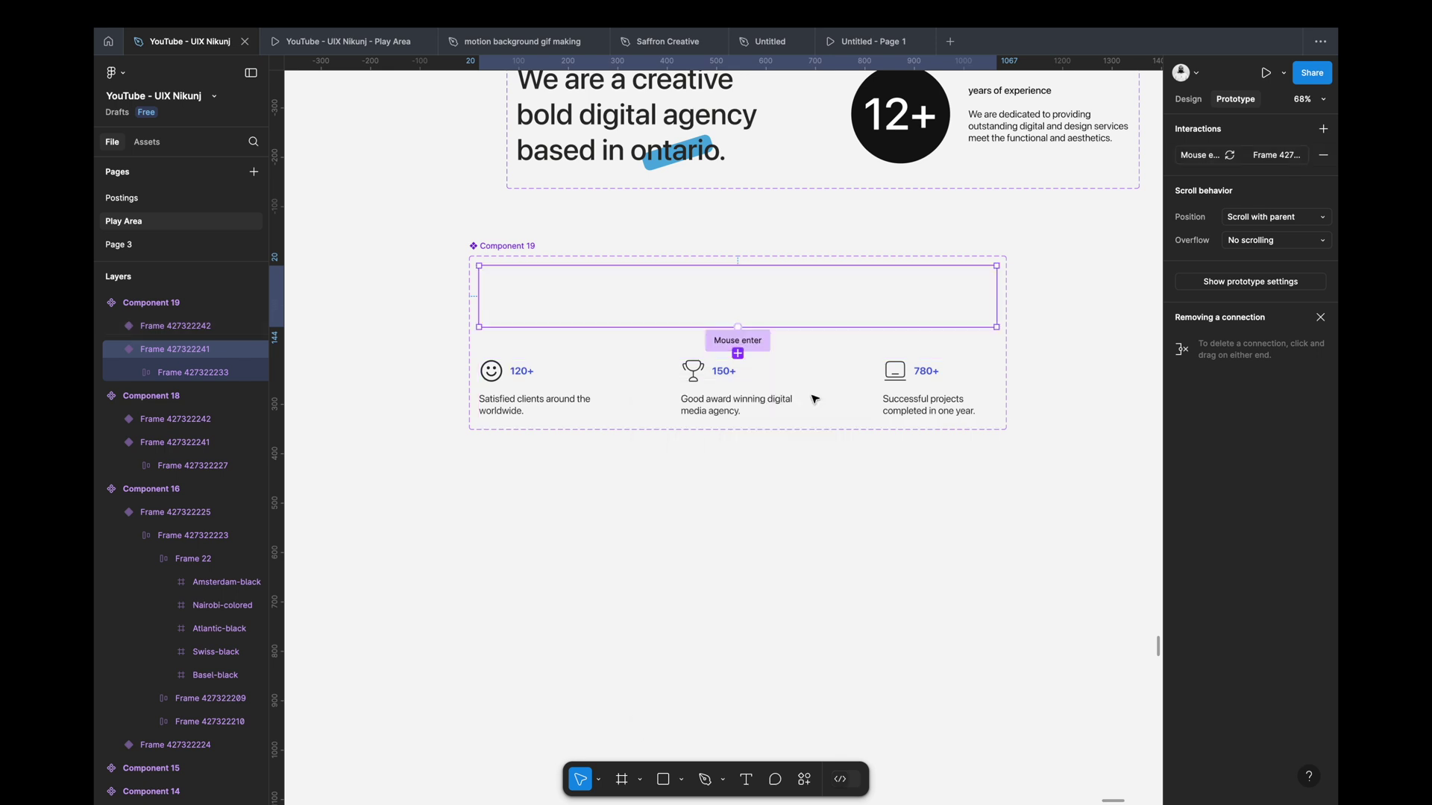
{"action": "right_click", "coordinate": [788, 300]}
Step: Replace the landing page's stats frame with the copied Component 19
{"action": "left_click", "coordinate": [830, 313]}
{"action": "scroll", "coordinate": [831, 313], "scroll_direction": "down", "scroll_amount": 3}
{"action": "scroll", "coordinate": [831, 313], "scroll_direction": "down", "scroll_amount": 3}
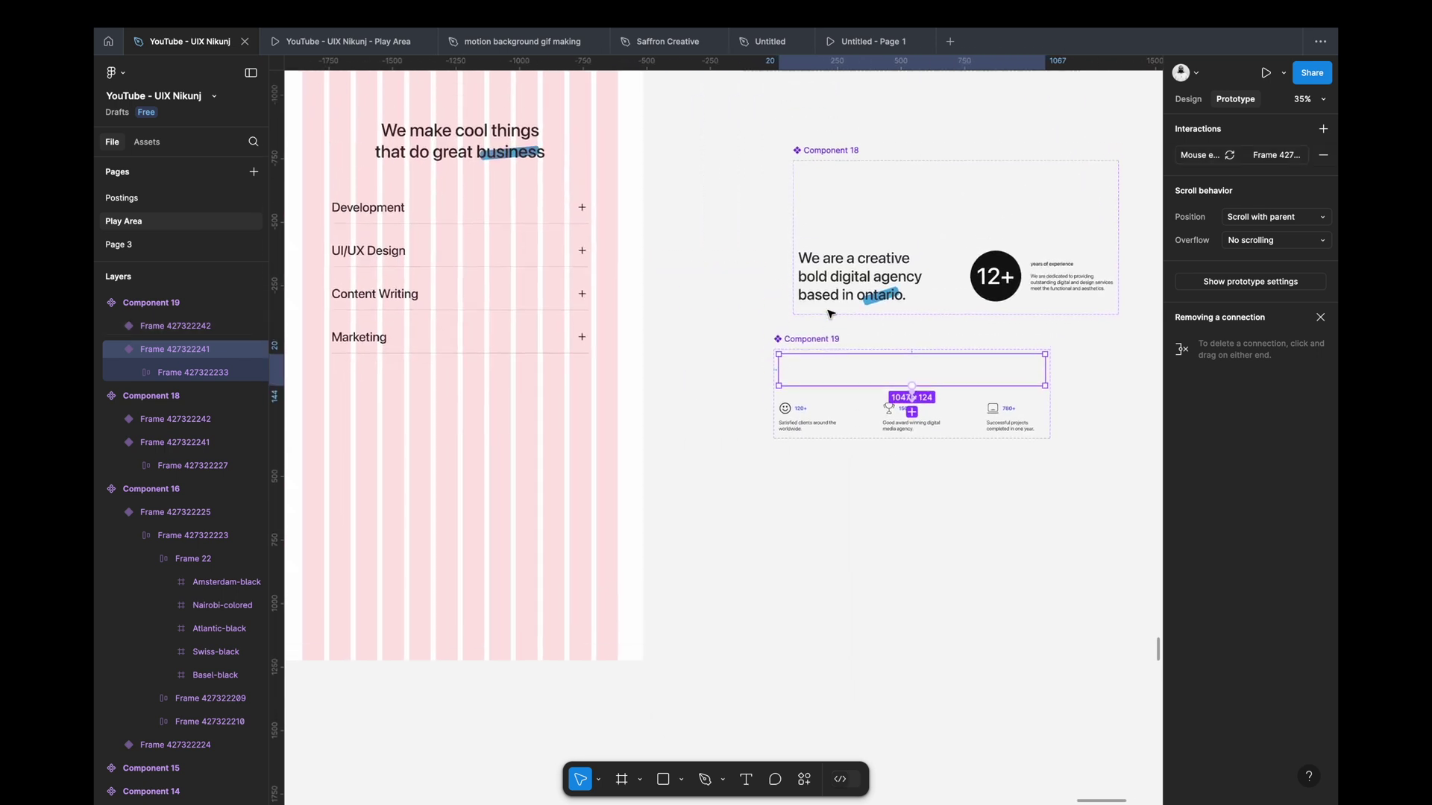
{"action": "scroll", "coordinate": [831, 313], "scroll_direction": "up", "scroll_amount": 2}
{"action": "scroll", "coordinate": [831, 313], "scroll_direction": "up", "scroll_amount": 4}
{"action": "scroll", "coordinate": [831, 313], "scroll_direction": "left", "scroll_amount": 3}
{"action": "left_click", "coordinate": [701, 267]}
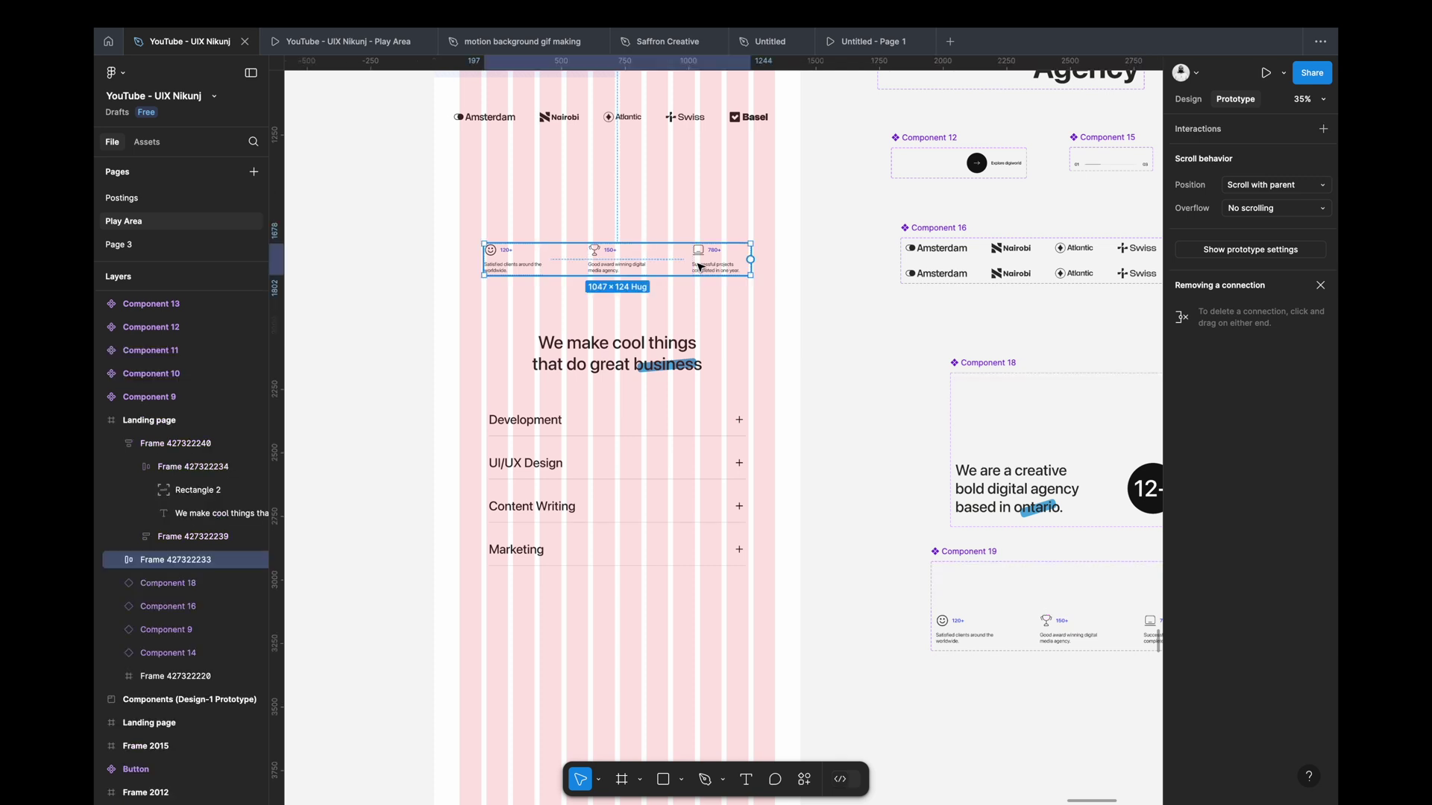
{"action": "right_click", "coordinate": [693, 261]}
{"action": "left_click", "coordinate": [745, 305]}
{"action": "scroll", "coordinate": [747, 314], "scroll_direction": "down", "scroll_amount": 1}
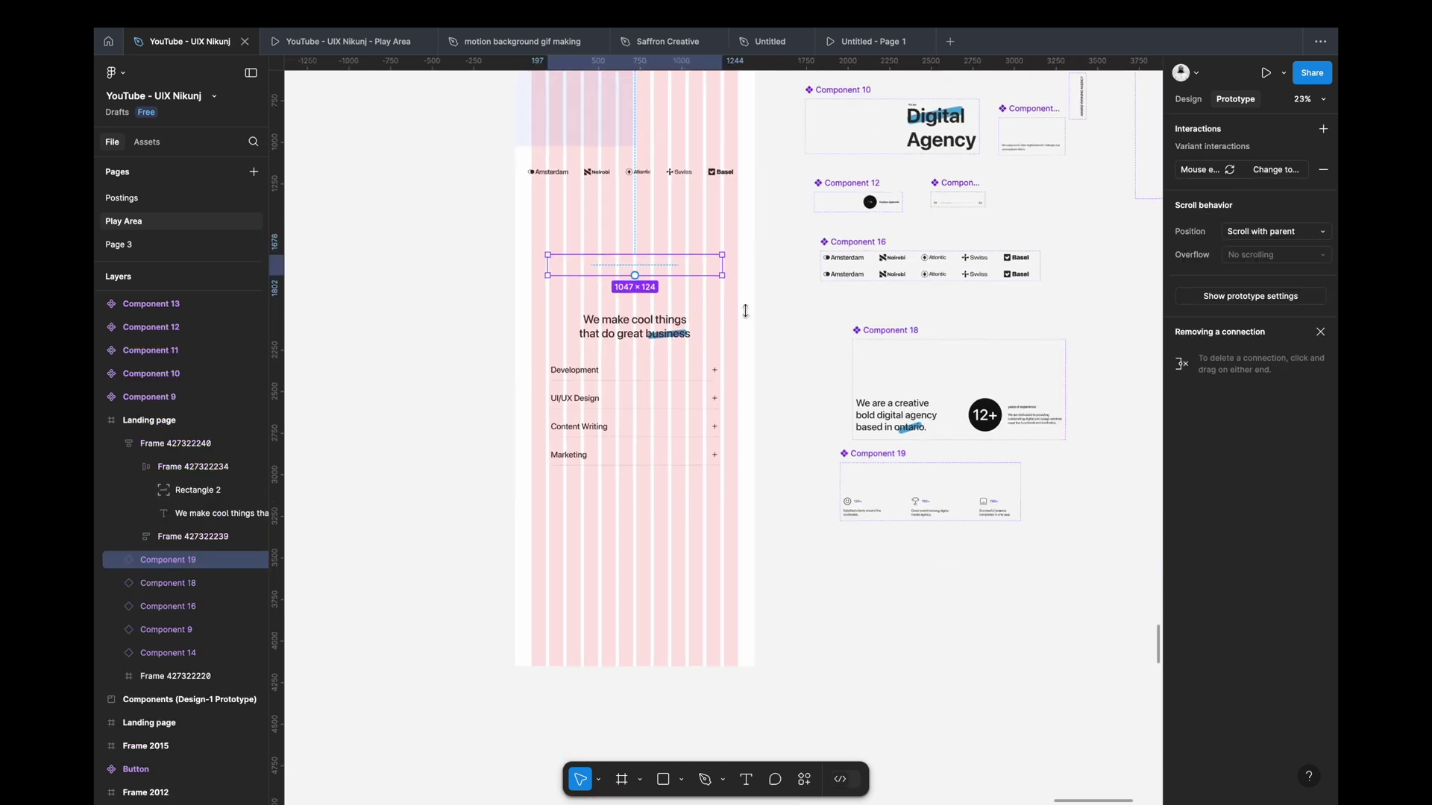
{"action": "scroll", "coordinate": [748, 313], "scroll_direction": "down", "scroll_amount": 2}
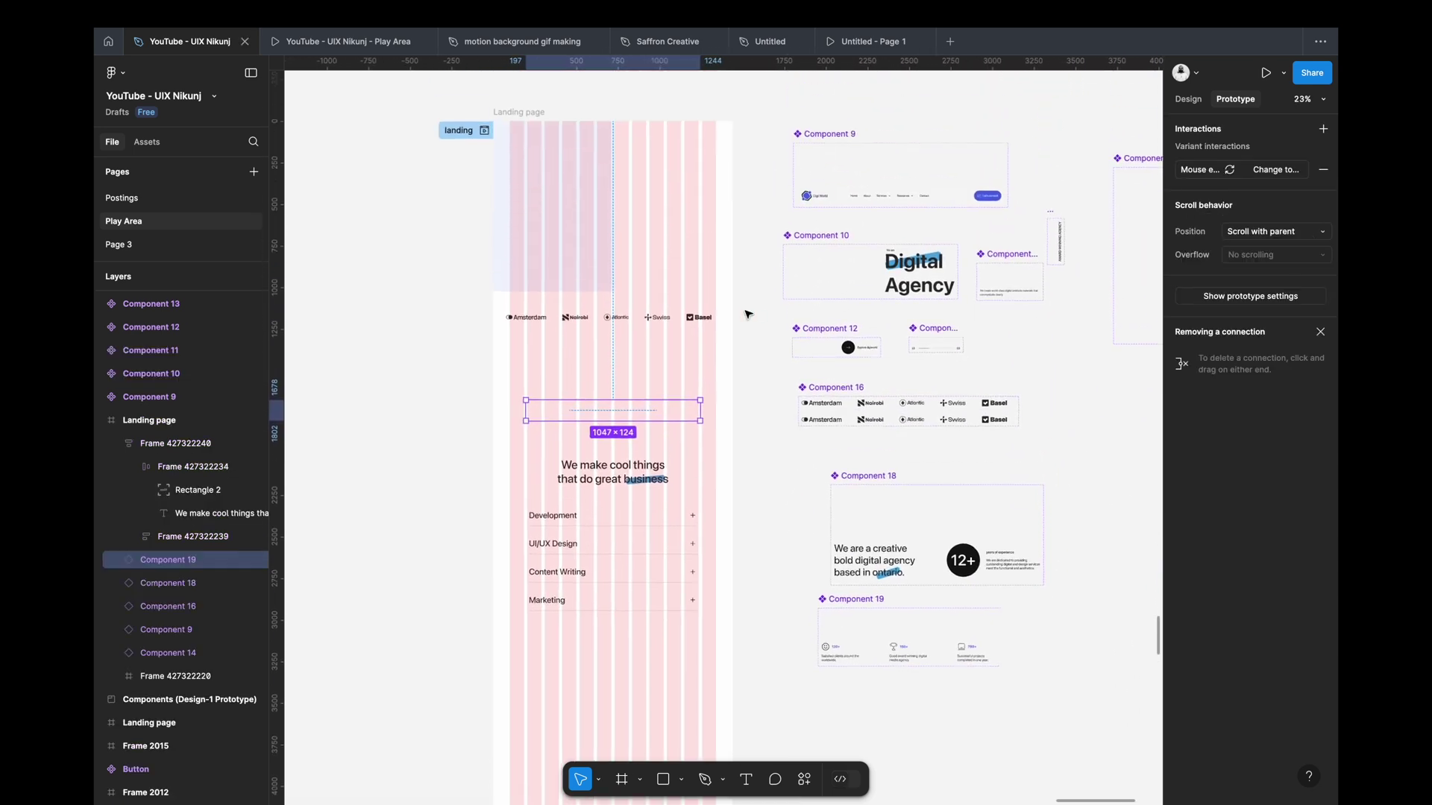
Step: Present the Landing page prototype and scroll down to watch the stats animate in
{"action": "left_click", "coordinate": [505, 118]}
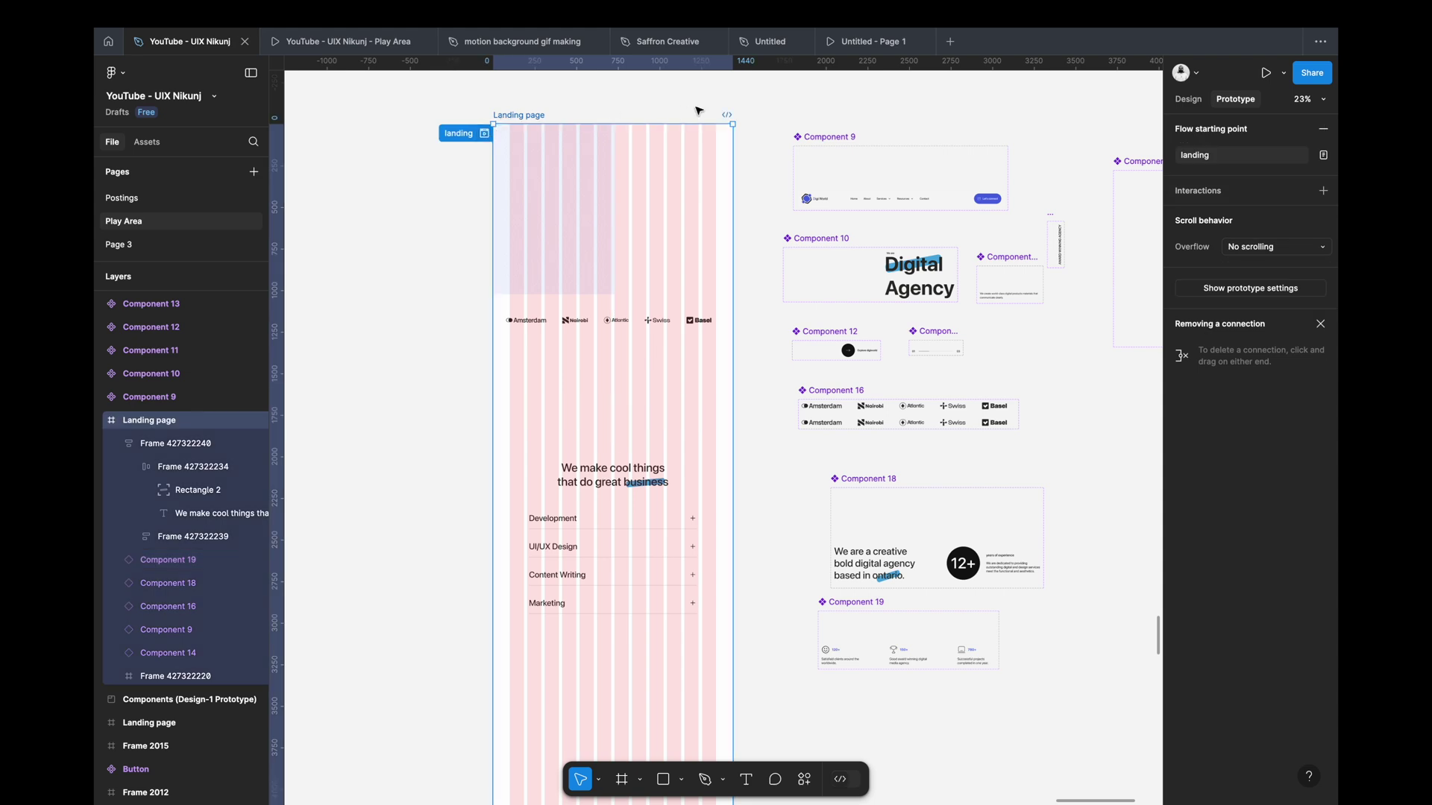
{"action": "left_click", "coordinate": [1266, 74]}
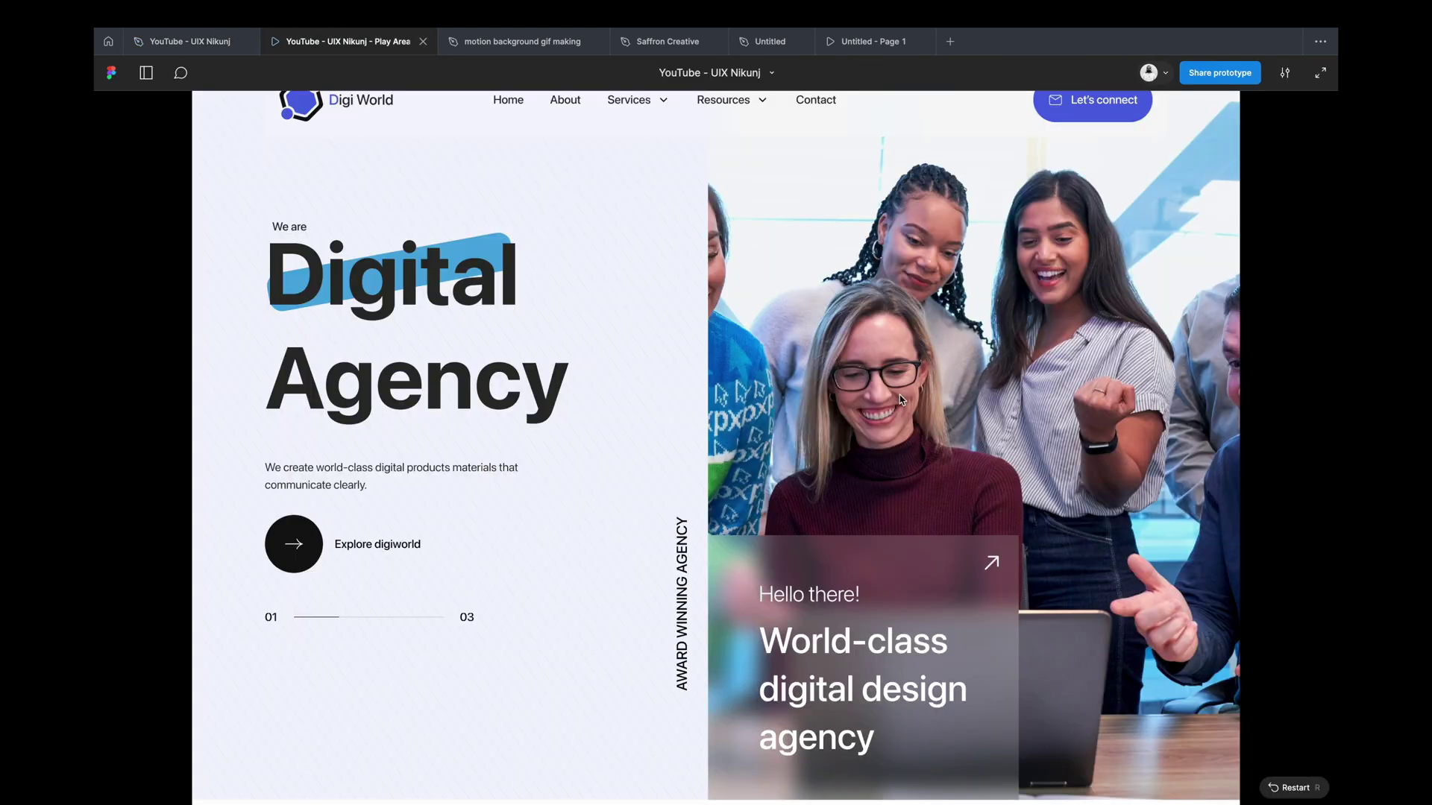
{"action": "scroll", "coordinate": [768, 522], "scroll_direction": "down", "scroll_amount": 3}
{"action": "scroll", "coordinate": [767, 530], "scroll_direction": "down", "scroll_amount": 3}
{"action": "scroll", "coordinate": [767, 530], "scroll_direction": "down", "scroll_amount": 5}
{"action": "scroll", "coordinate": [767, 529], "scroll_direction": "down", "scroll_amount": 1}
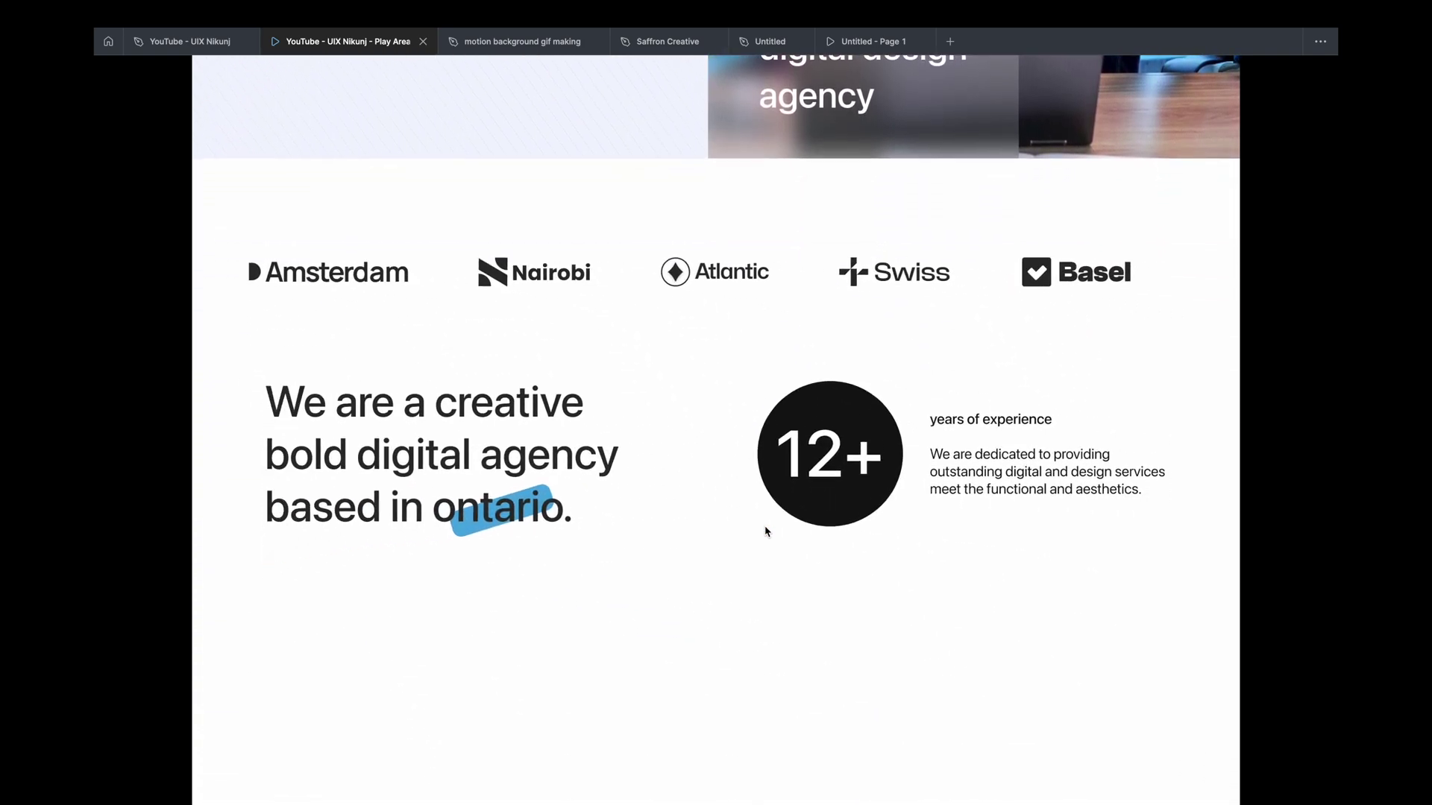
{"action": "scroll", "coordinate": [767, 531], "scroll_direction": "down", "scroll_amount": 2}
{"action": "scroll", "coordinate": [766, 531], "scroll_direction": "down", "scroll_amount": 3}
{"action": "scroll", "coordinate": [766, 531], "scroll_direction": "up", "scroll_amount": 1}
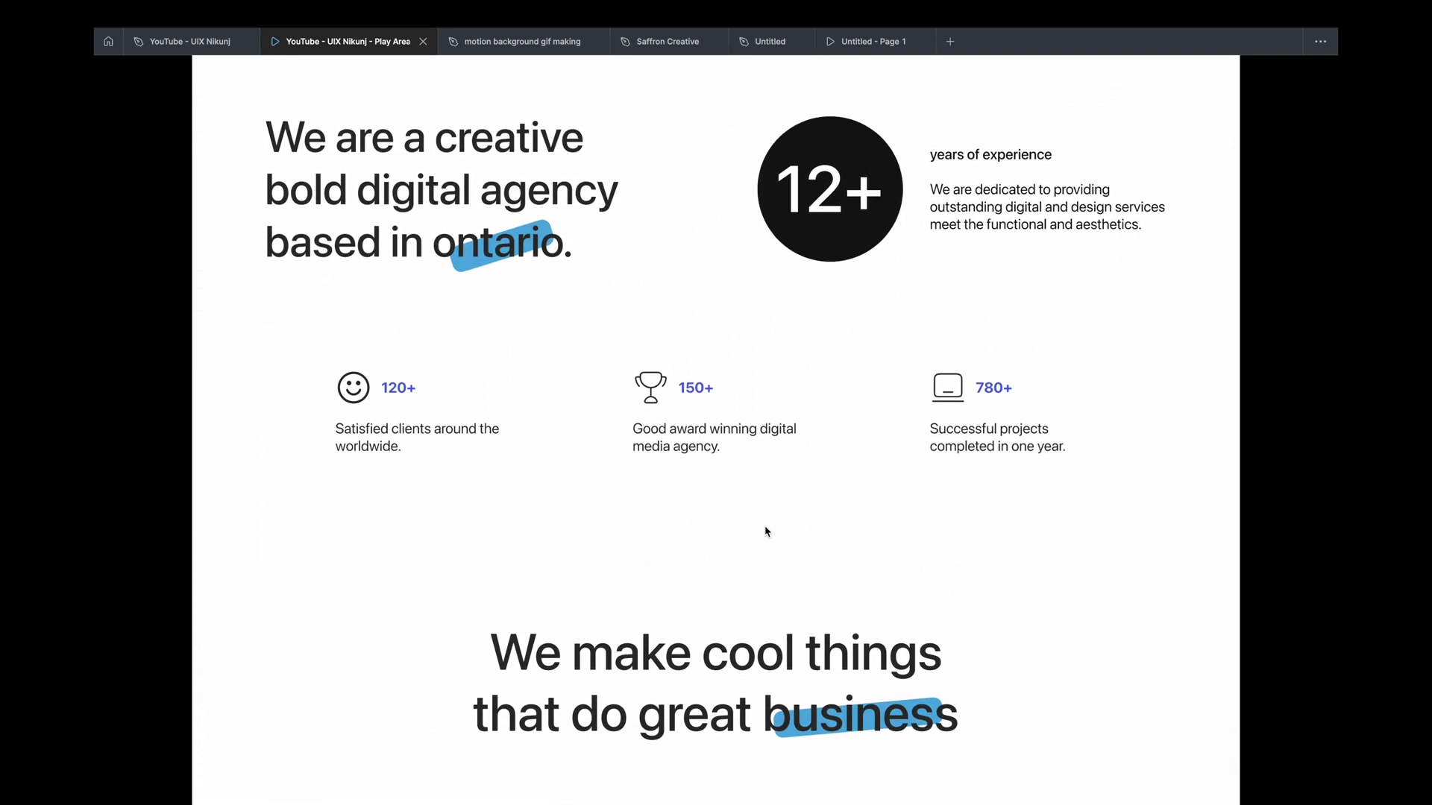
{"action": "scroll", "coordinate": [767, 531], "scroll_direction": "down", "scroll_amount": 10}
{"action": "scroll", "coordinate": [767, 531], "scroll_direction": "down", "scroll_amount": 3}
{"action": "scroll", "coordinate": [766, 531], "scroll_direction": "down", "scroll_amount": 4}
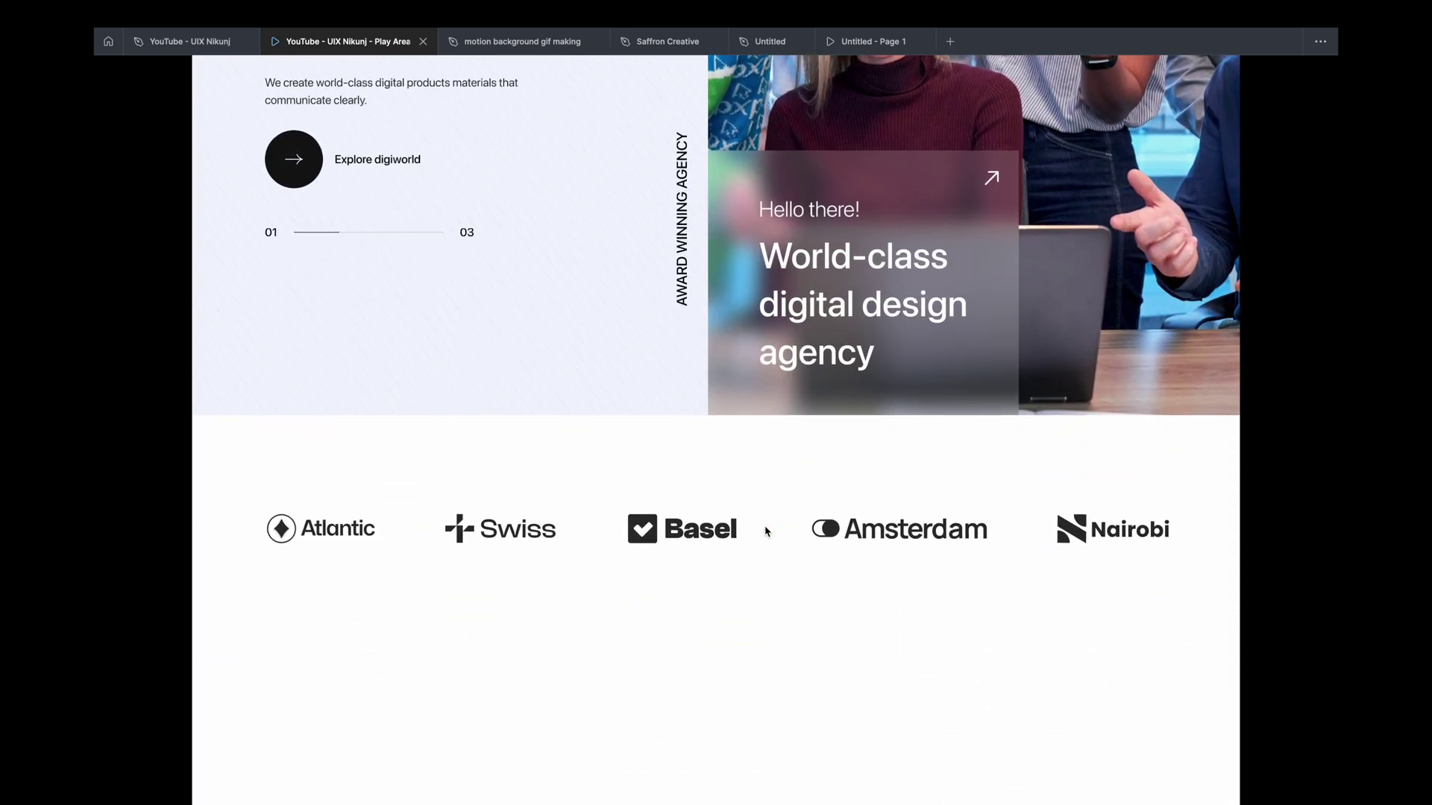
{"action": "scroll", "coordinate": [766, 531], "scroll_direction": "down", "scroll_amount": 4}
{"action": "scroll", "coordinate": [767, 530], "scroll_direction": "down", "scroll_amount": 1}
{"action": "scroll", "coordinate": [766, 531], "scroll_direction": "down", "scroll_amount": 3}
{"action": "scroll", "coordinate": [766, 531], "scroll_direction": "down", "scroll_amount": 2}
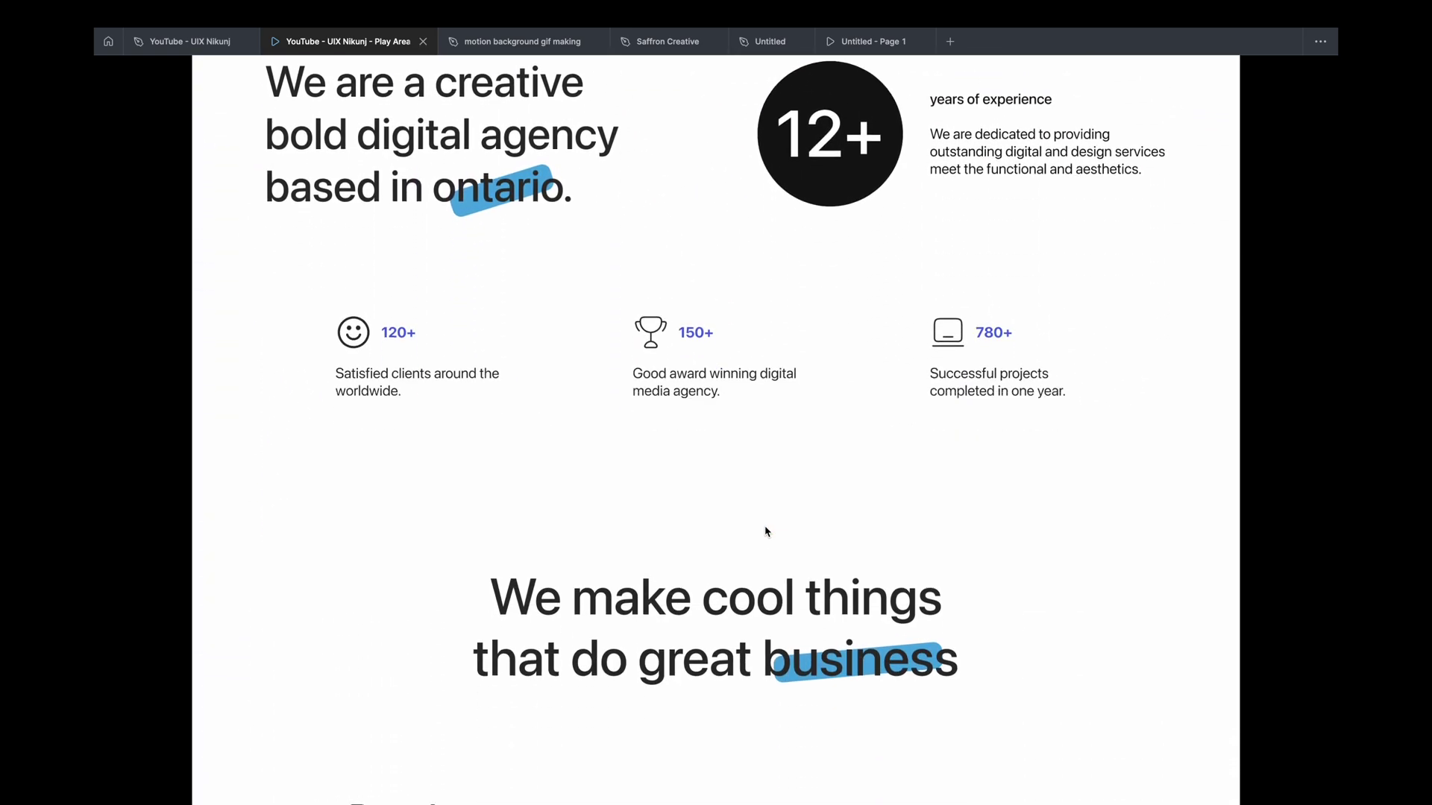
Step: Restart the prototype, scroll through it again, then return to the editor
{"action": "key", "text": "r"}
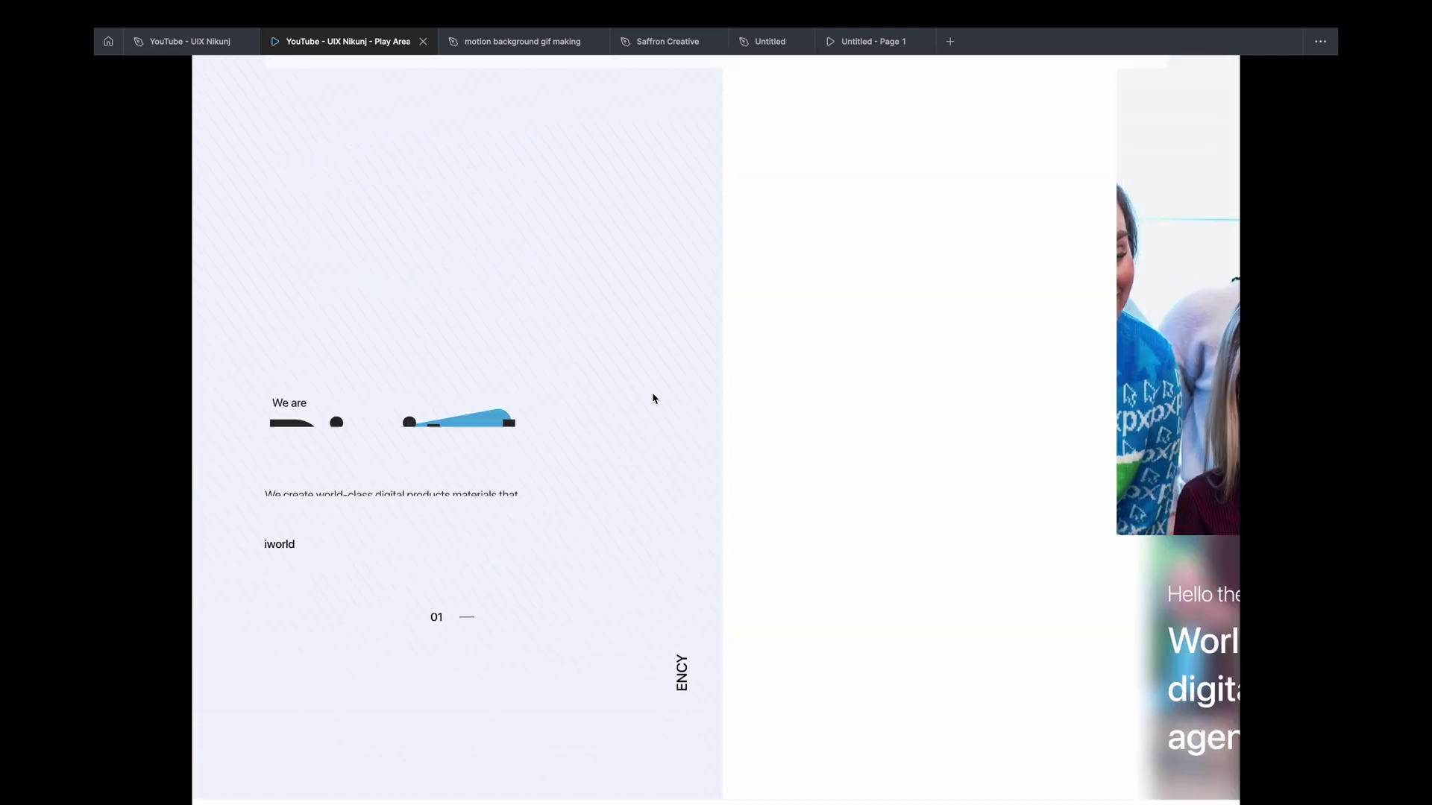
{"action": "scroll", "coordinate": [653, 399], "scroll_direction": "down", "scroll_amount": 7}
{"action": "scroll", "coordinate": [653, 398], "scroll_direction": "down", "scroll_amount": 1}
{"action": "scroll", "coordinate": [653, 398], "scroll_direction": "down", "scroll_amount": 2}
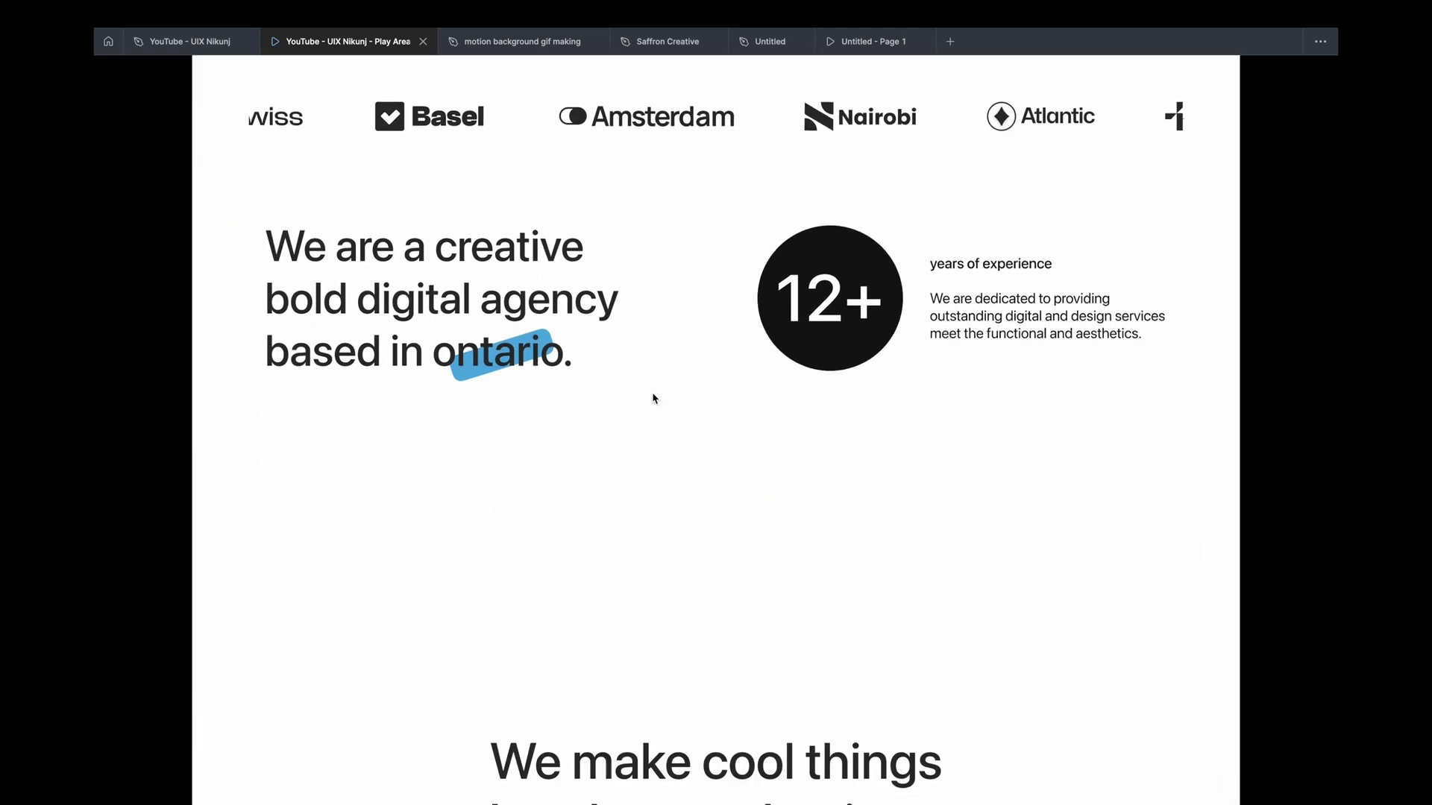
{"action": "scroll", "coordinate": [653, 398], "scroll_direction": "down", "scroll_amount": 2}
{"action": "scroll", "coordinate": [653, 398], "scroll_direction": "down", "scroll_amount": 1}
{"action": "scroll", "coordinate": [653, 398], "scroll_direction": "down", "scroll_amount": 1}
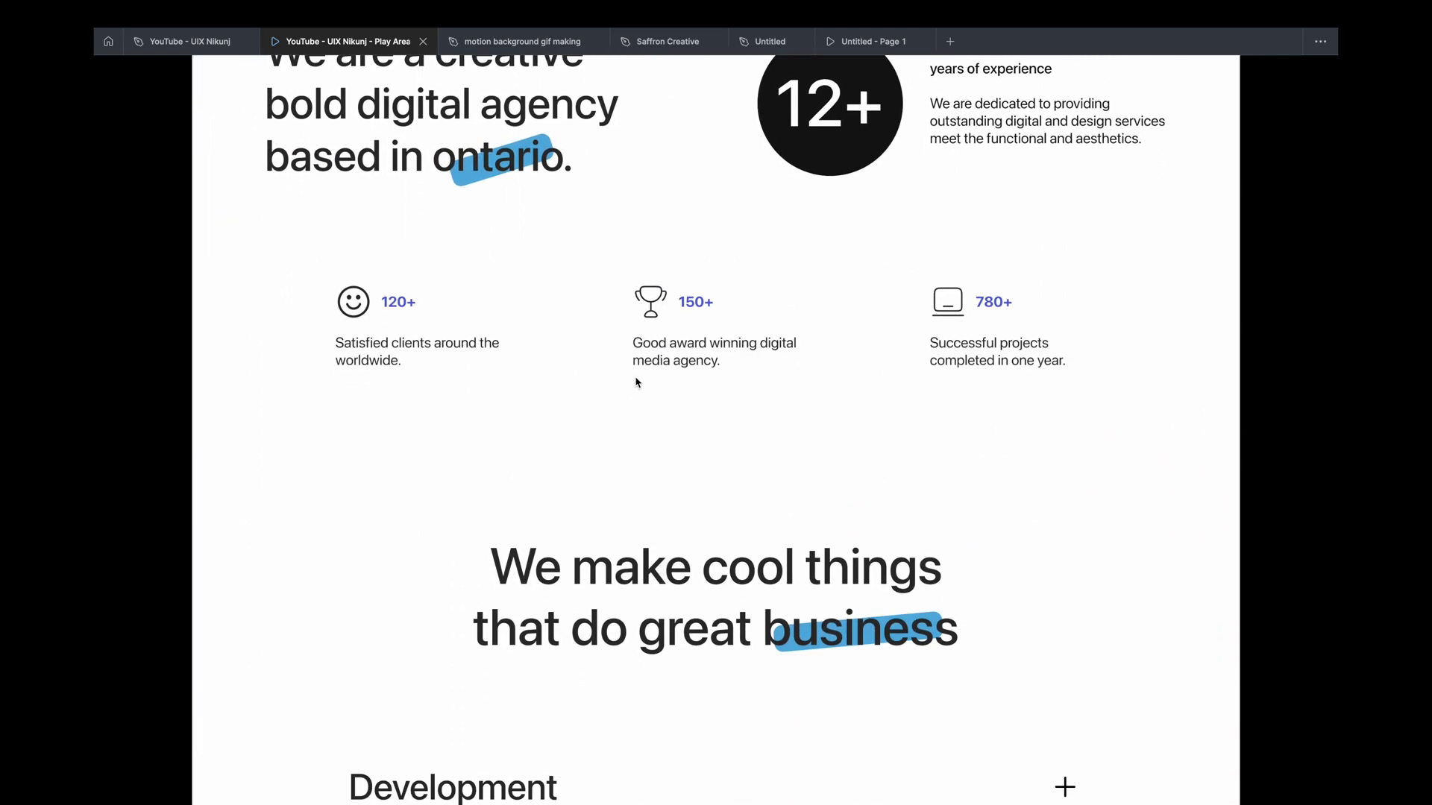
{"action": "left_click", "coordinate": [186, 41]}
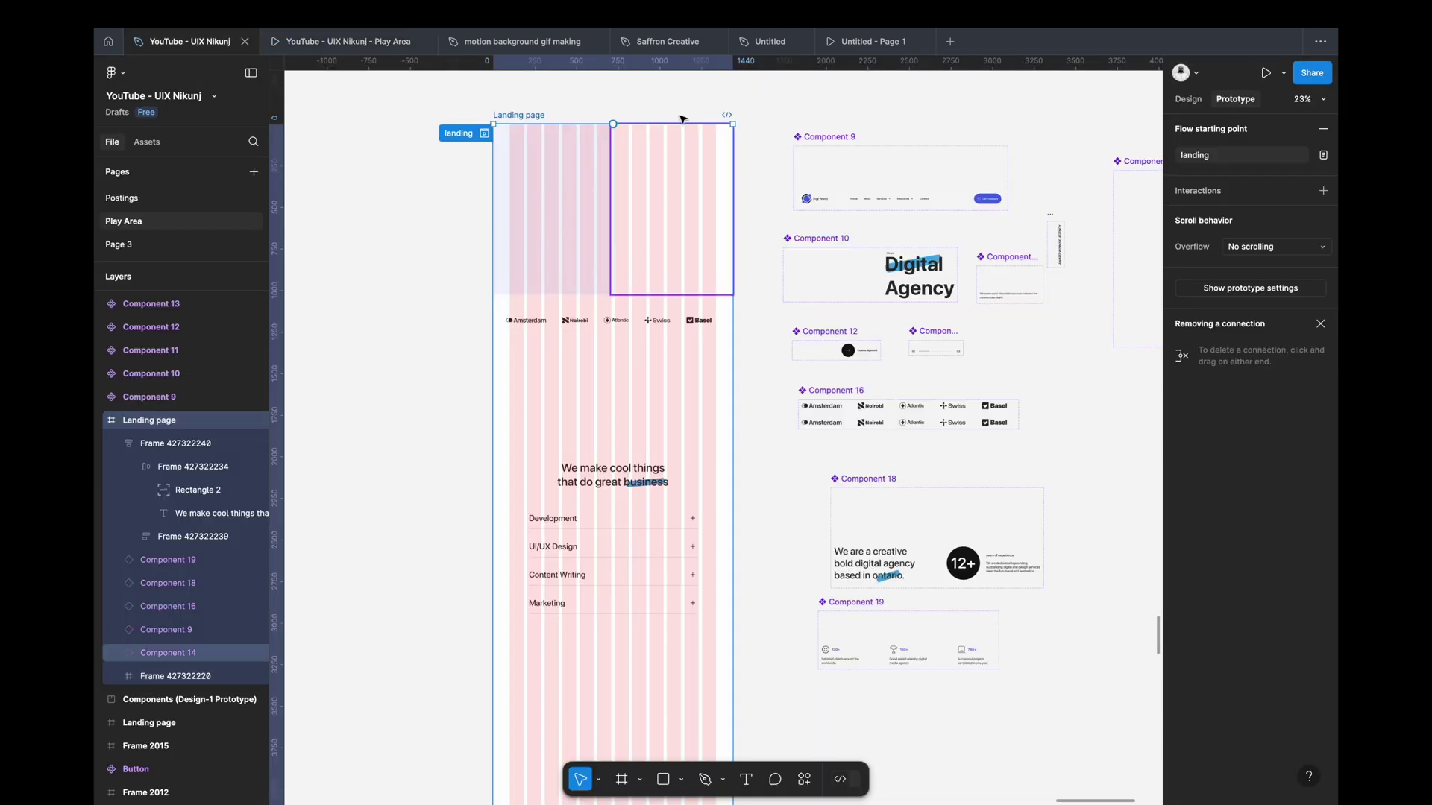
Step: Copy the "We make cool things" heading frame from the landing page
{"action": "left_click", "coordinate": [771, 407]}
{"action": "left_click", "coordinate": [570, 371]}
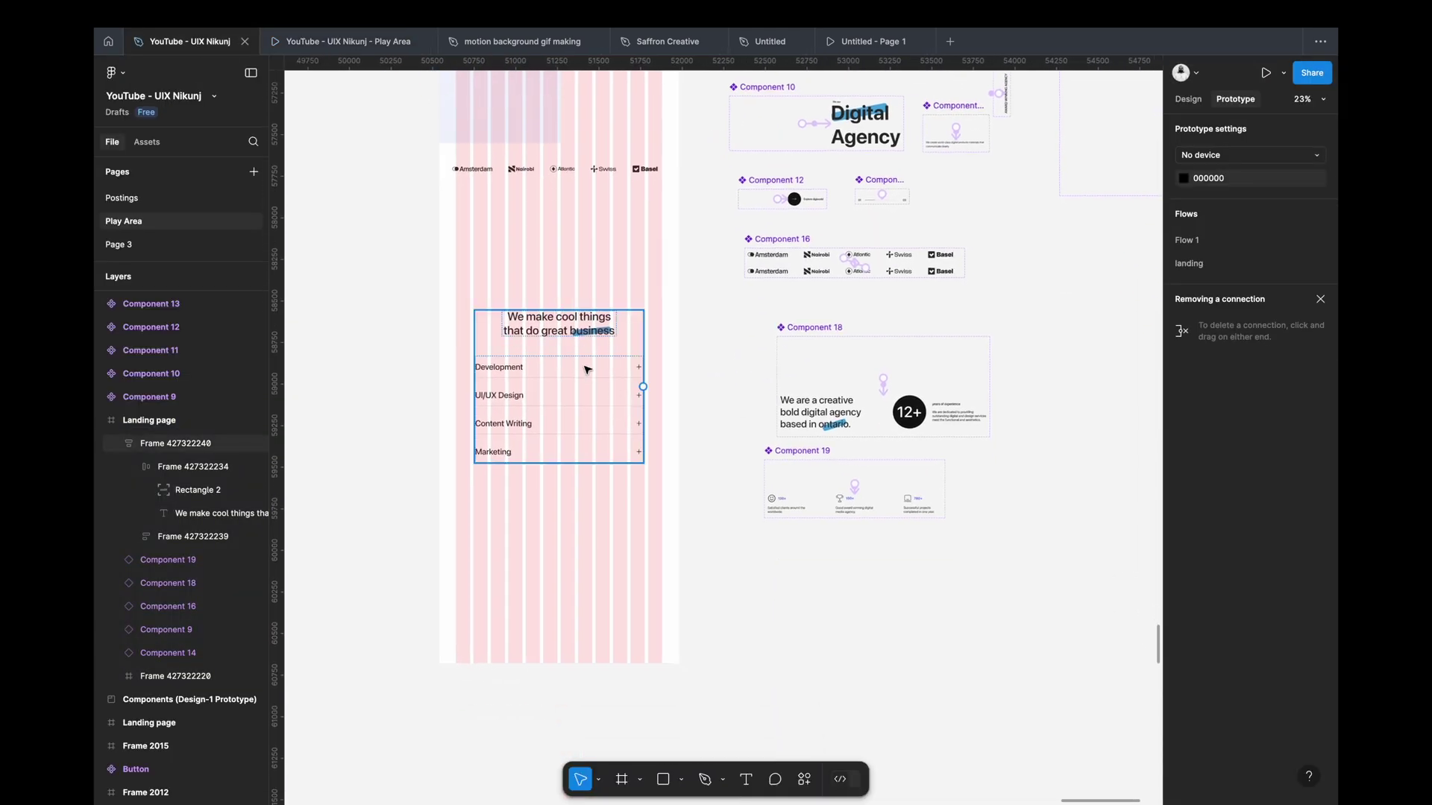
{"action": "scroll", "coordinate": [586, 370], "scroll_direction": "right", "scroll_amount": 2}
{"action": "scroll", "coordinate": [586, 369], "scroll_direction": "down", "scroll_amount": 1}
{"action": "scroll", "coordinate": [492, 317], "scroll_direction": "right", "scroll_amount": 1}
{"action": "scroll", "coordinate": [493, 317], "scroll_direction": "down", "scroll_amount": 1}
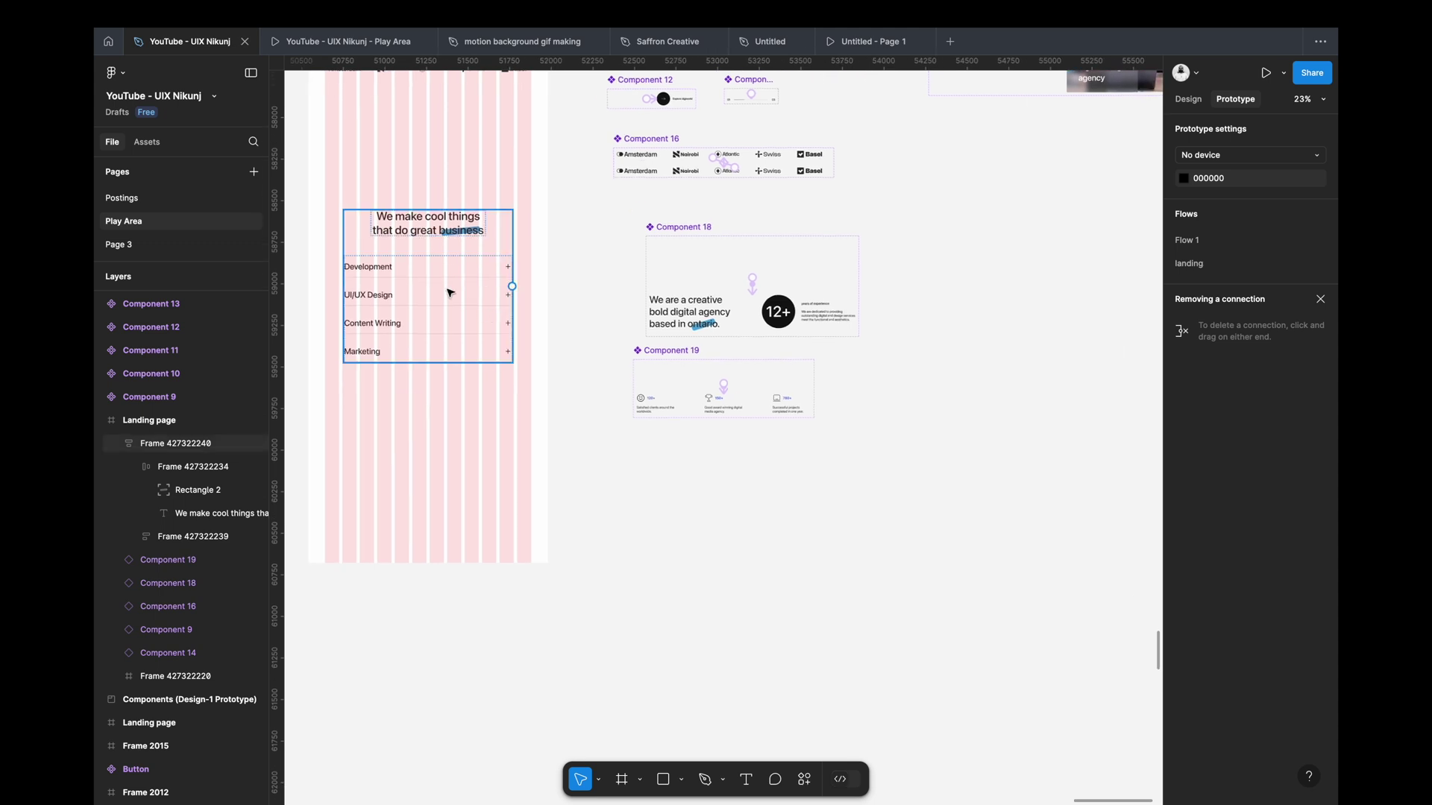
{"action": "left_click", "coordinate": [450, 294]}
{"action": "left_click", "coordinate": [441, 231]}
{"action": "right_click", "coordinate": [442, 231]}
{"action": "left_click", "coordinate": [542, 287]}
Step: Paste the heading onto empty canvas and wrap it in a new frame
{"action": "right_click", "coordinate": [661, 447]}
{"action": "left_click", "coordinate": [675, 452]}
{"action": "scroll", "coordinate": [727, 521], "scroll_direction": "up", "scroll_amount": 3}
{"action": "scroll", "coordinate": [722, 456], "scroll_direction": "up", "scroll_amount": 2}
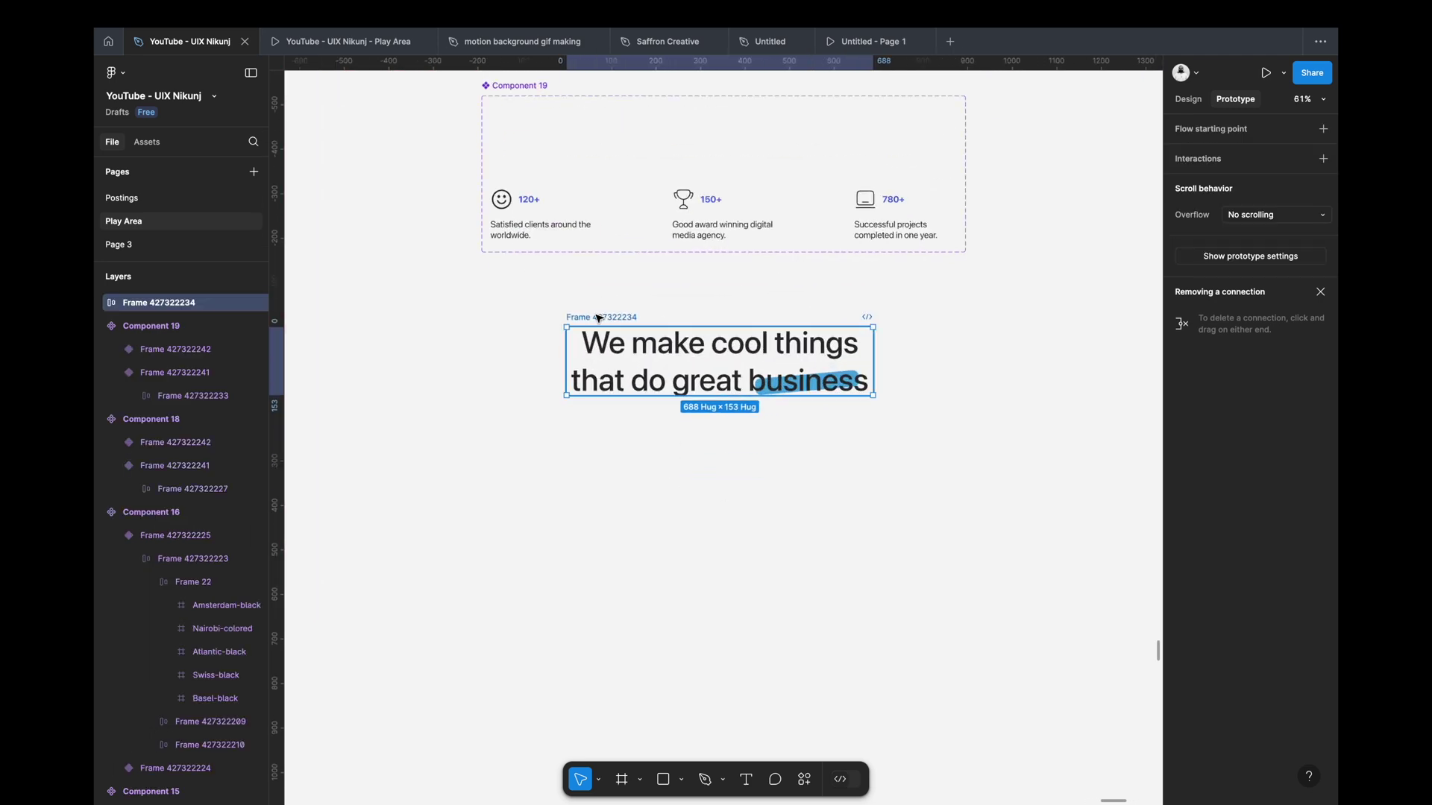
{"action": "right_click", "coordinate": [607, 342]}
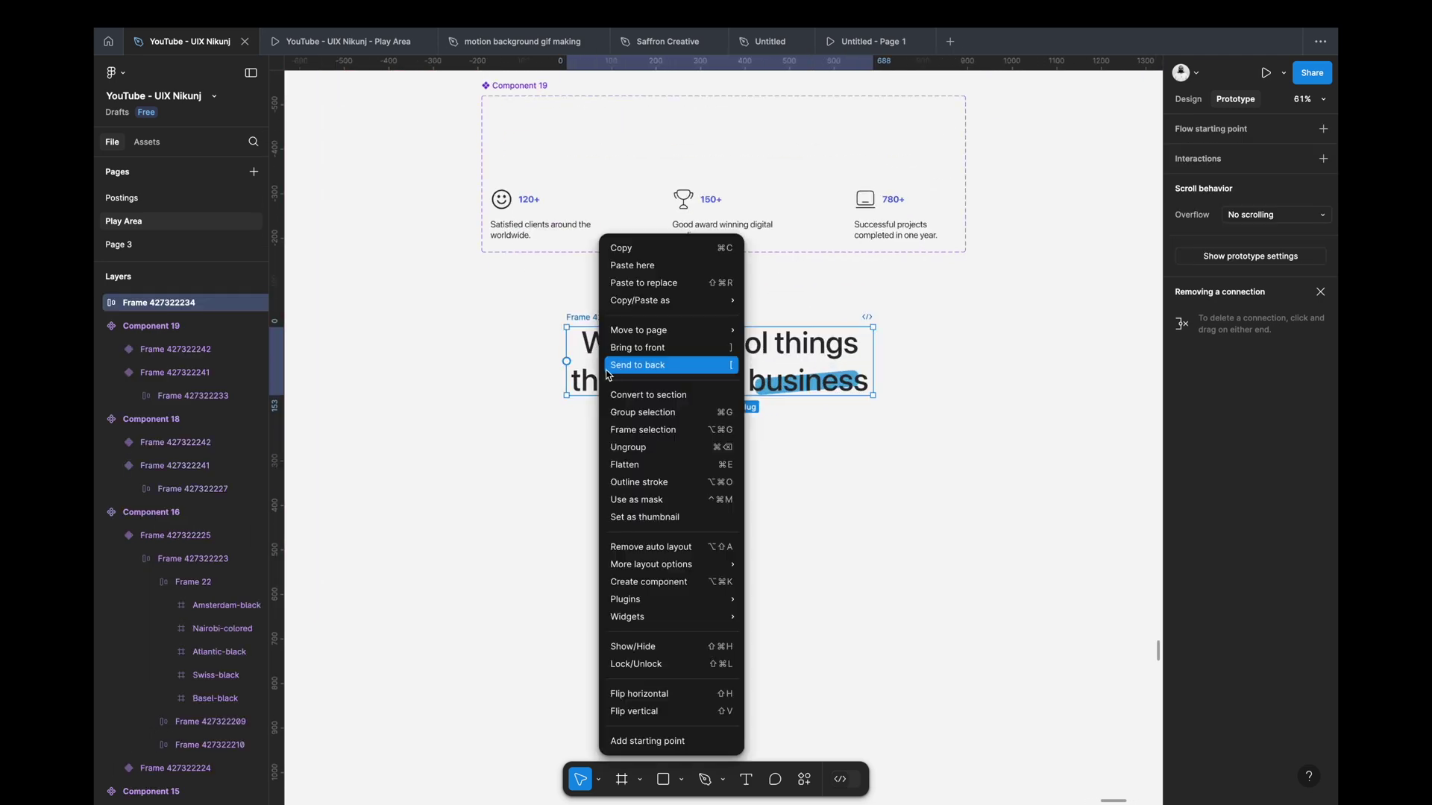
{"action": "left_click", "coordinate": [578, 312]}
{"action": "right_click", "coordinate": [589, 317]}
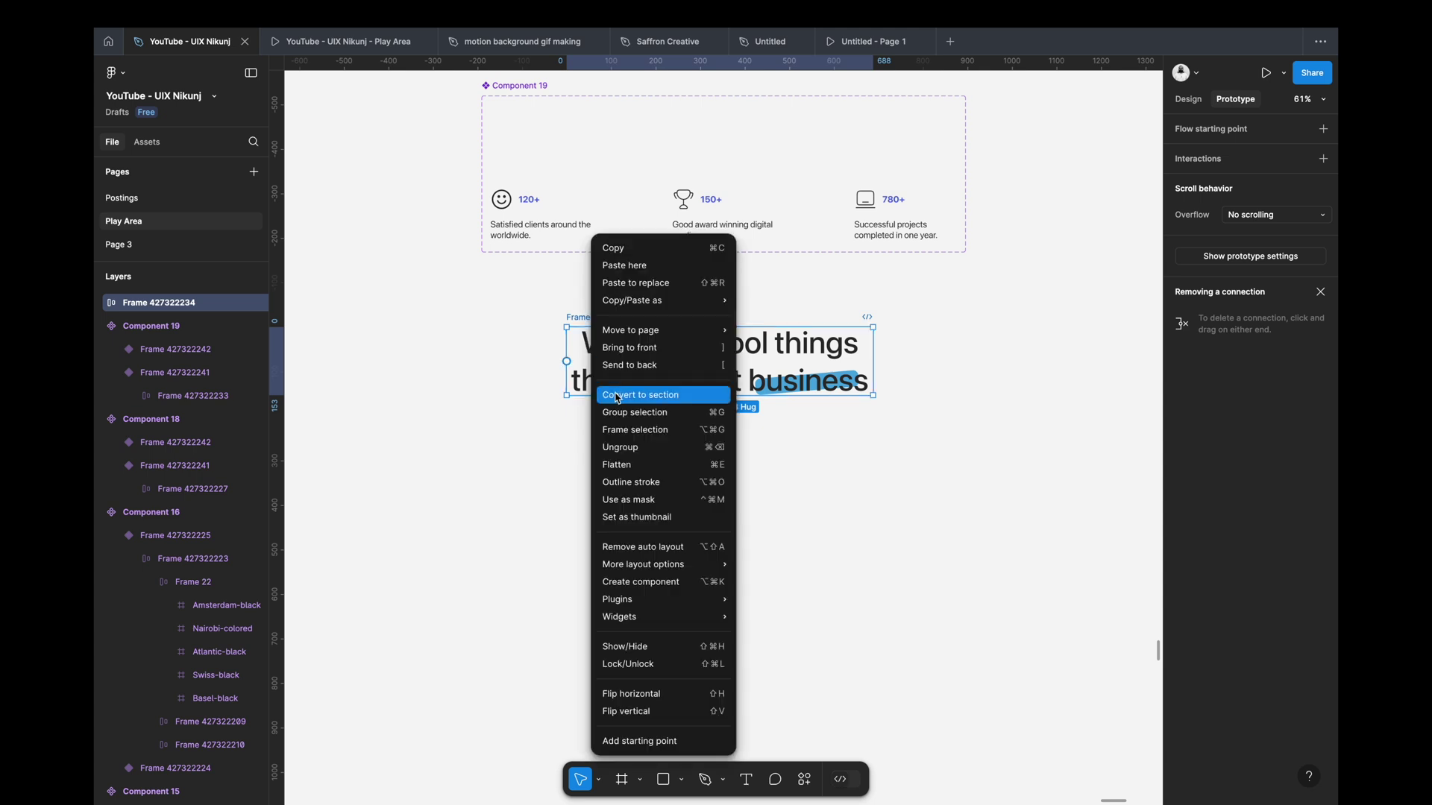
{"action": "left_click", "coordinate": [625, 430]}
{"action": "scroll", "coordinate": [671, 412], "scroll_direction": "up", "scroll_amount": 5}
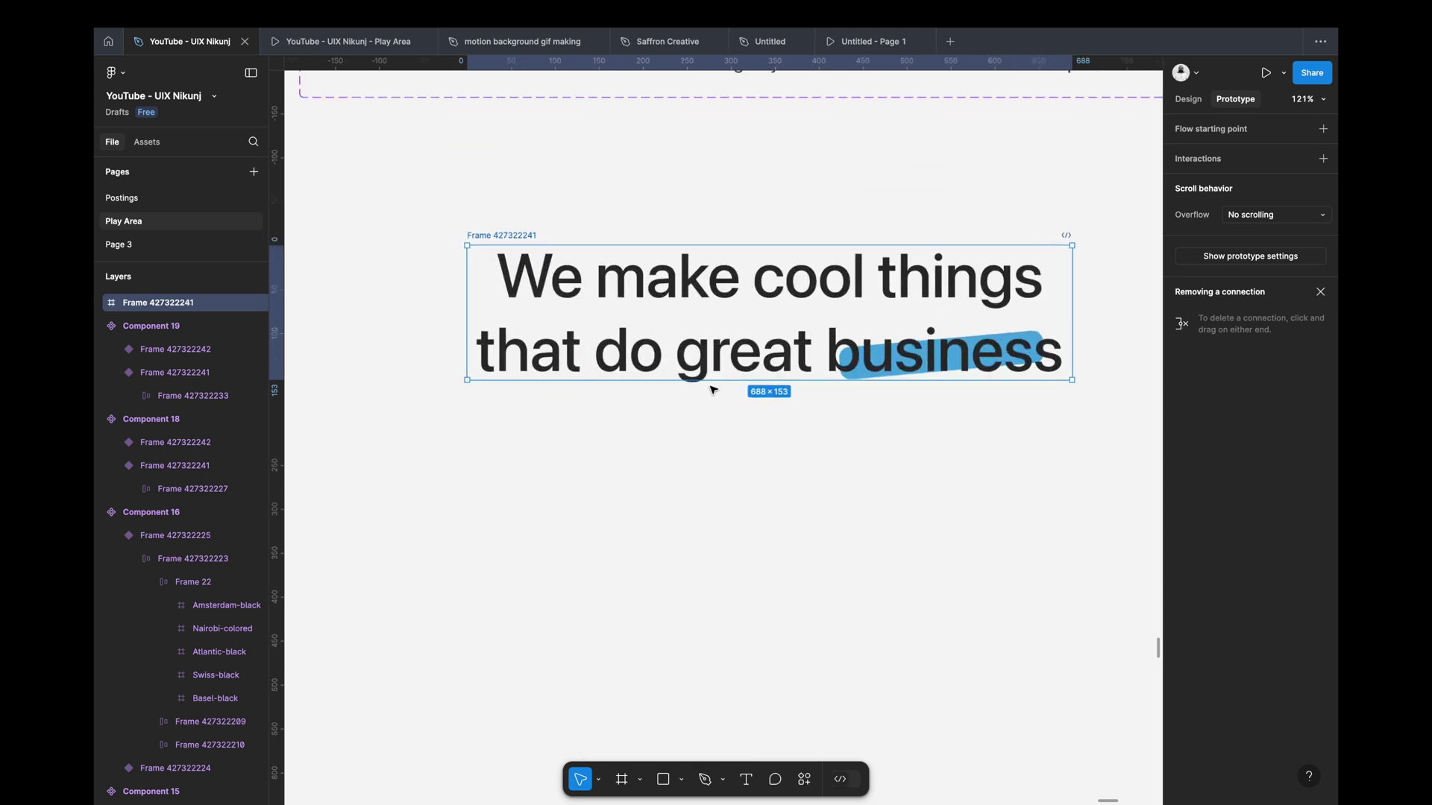
Step: Resize the heading frame to 688×159 and duplicate it just below
{"action": "left_click_drag", "start_coordinate": [712, 383], "coordinate": [713, 388]}
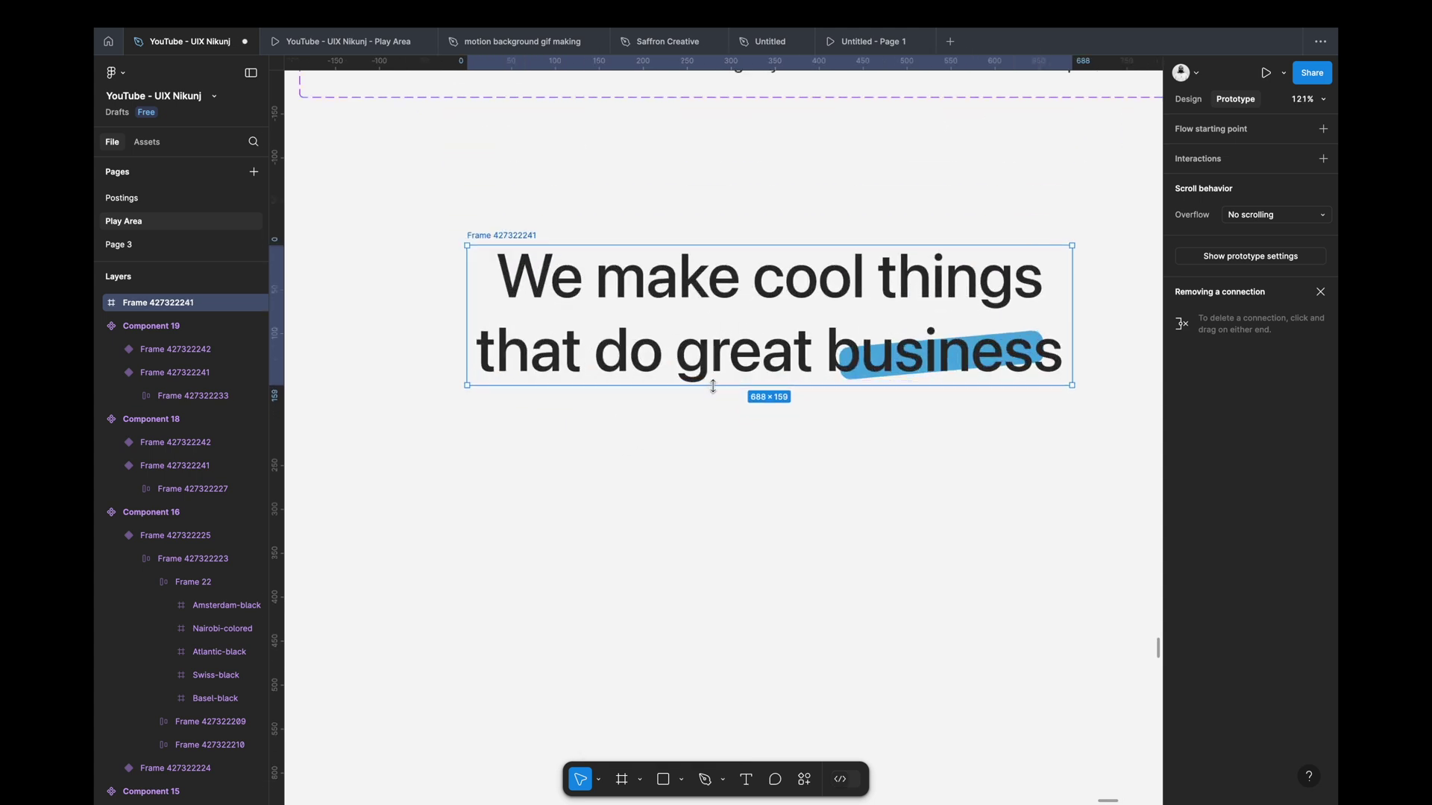
{"action": "left_click", "coordinate": [1187, 99]}
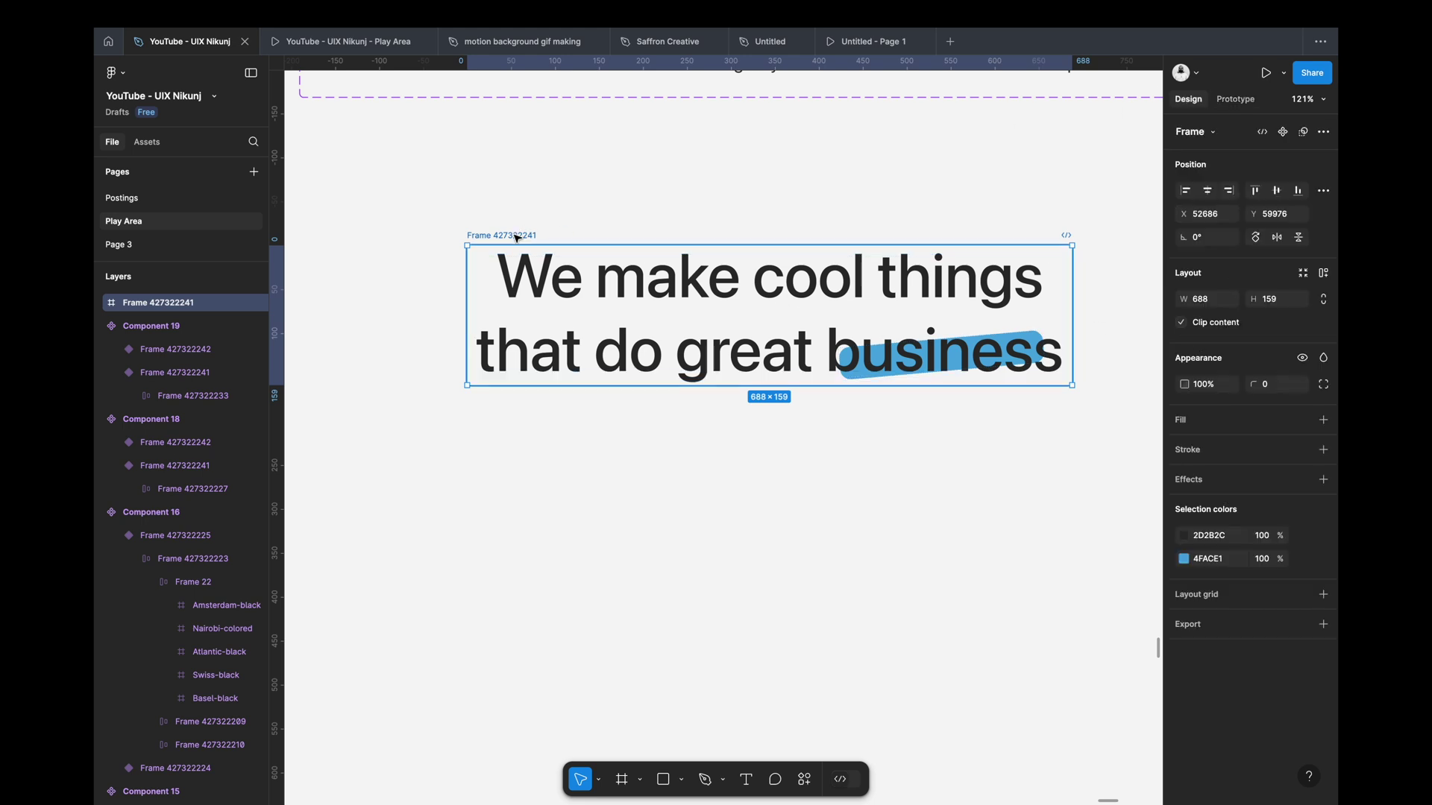
{"action": "key", "text": "Return"}
{"action": "left_click", "coordinate": [528, 413]}
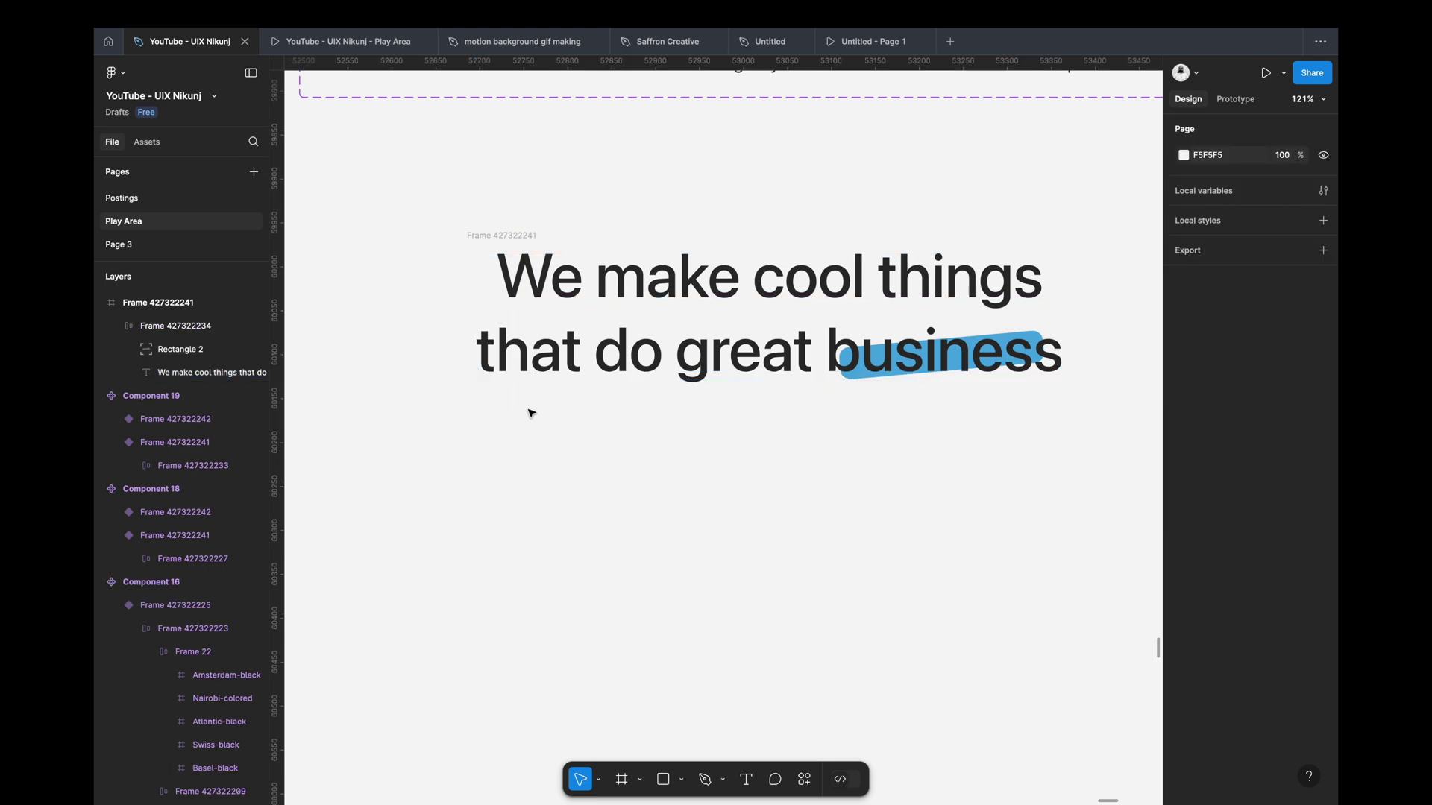
{"action": "left_click", "coordinate": [509, 237]}
{"action": "left_click_drag", "start_coordinate": [524, 324], "coordinate": [549, 445]}
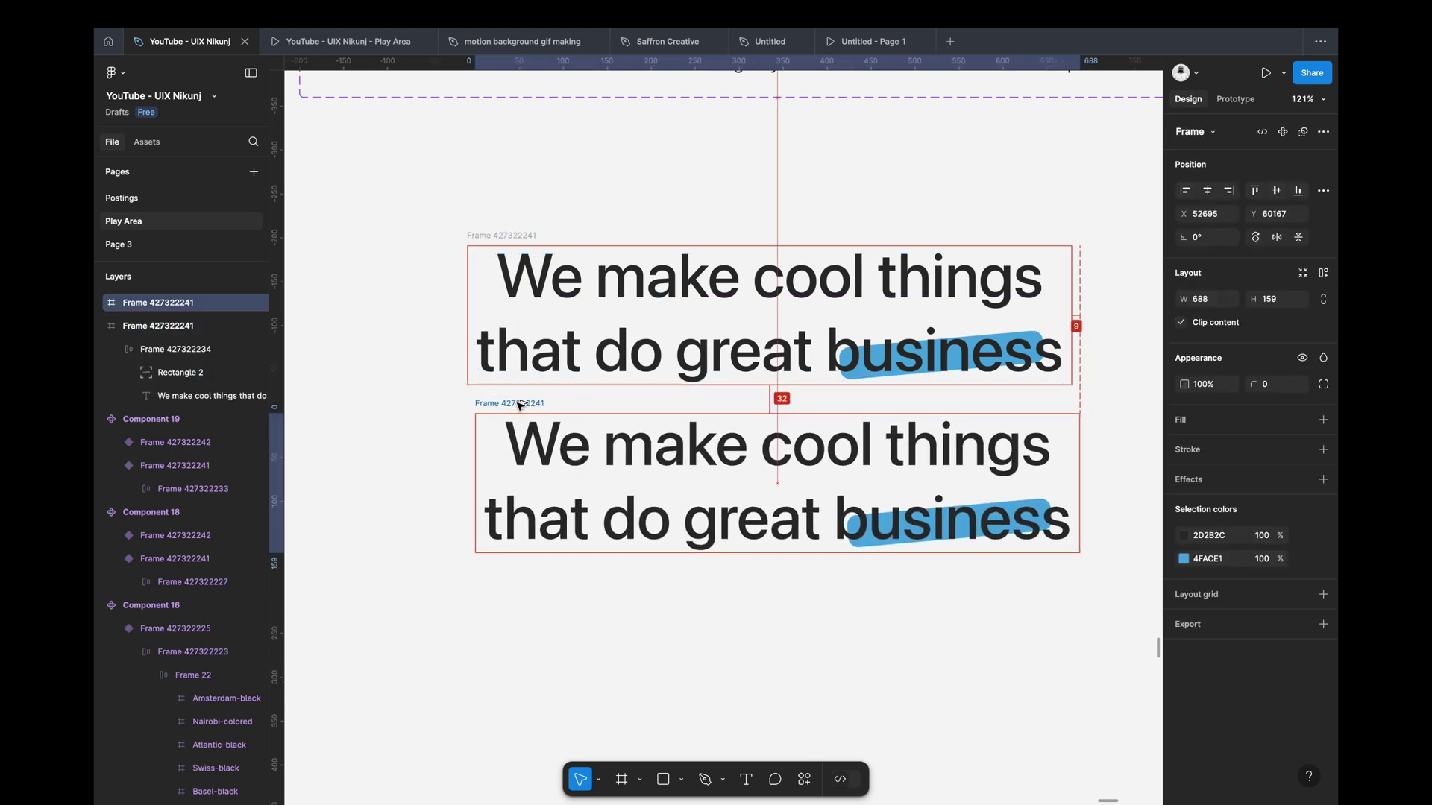
Step: Shift the headline up out of view inside the top heading frame
{"action": "scroll", "coordinate": [550, 445], "scroll_direction": "down", "scroll_amount": 5}
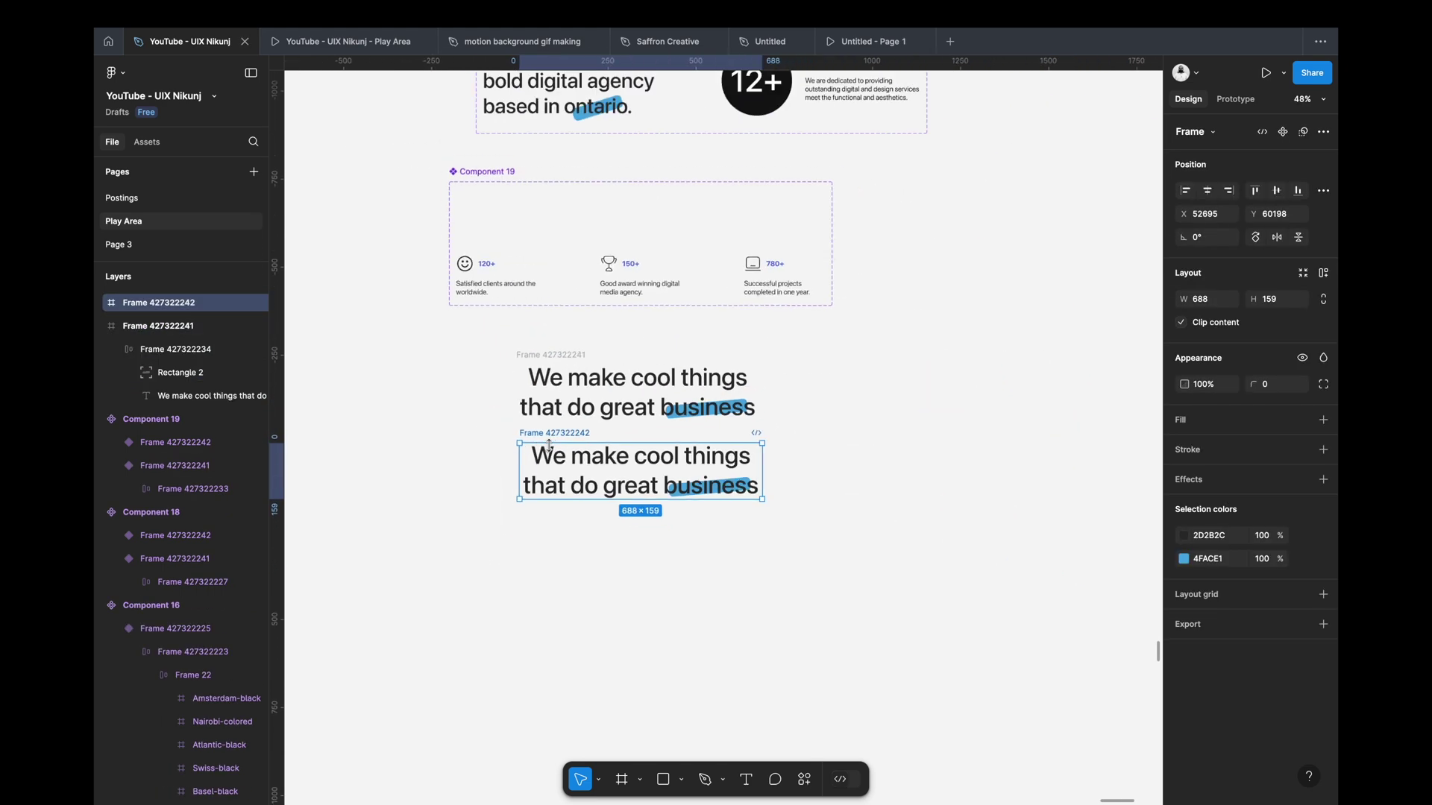
{"action": "left_click", "coordinate": [605, 464]}
{"action": "scroll", "coordinate": [605, 463], "scroll_direction": "up", "scroll_amount": 2}
{"action": "scroll", "coordinate": [605, 464], "scroll_direction": "down", "scroll_amount": 2}
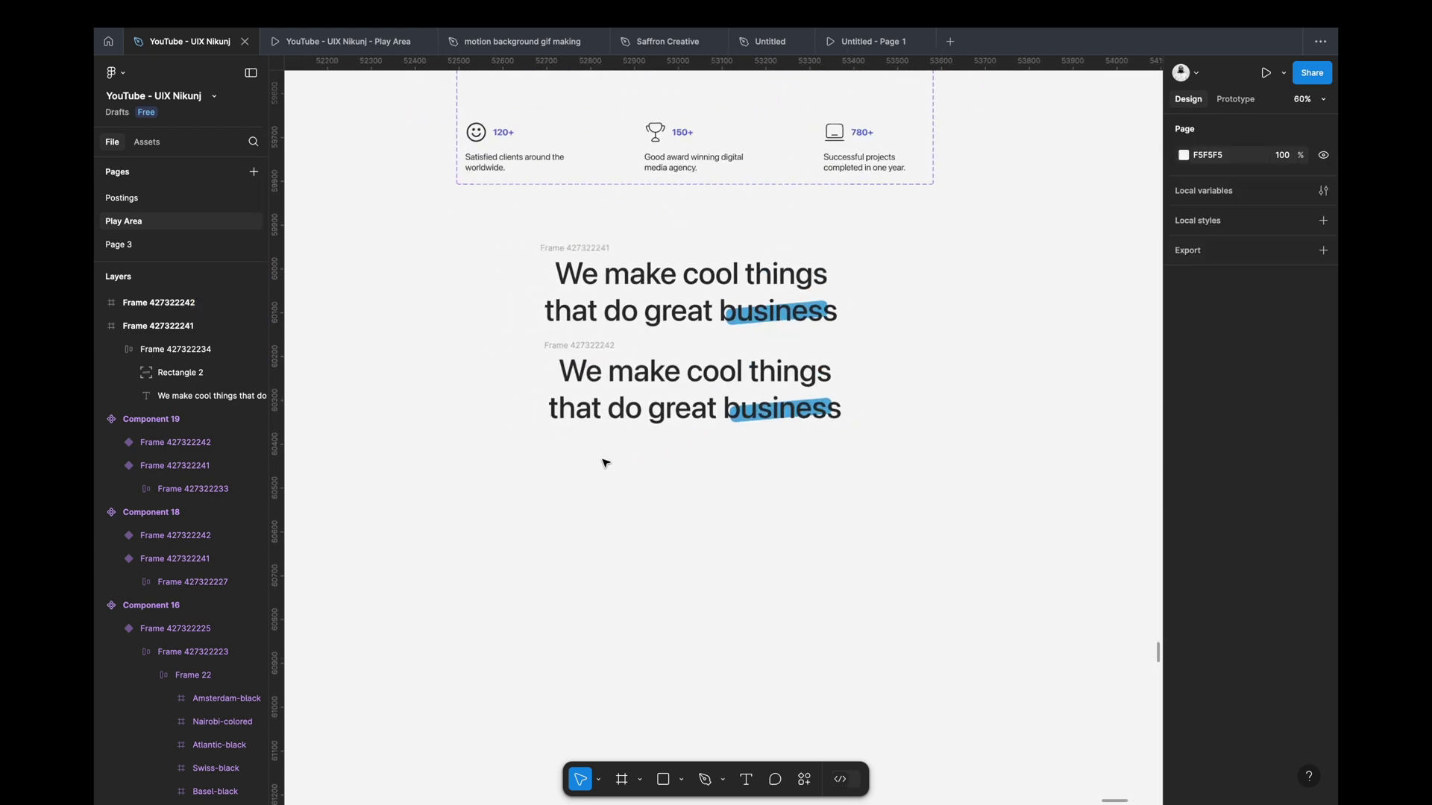
{"action": "left_click", "coordinate": [611, 306]}
{"action": "key", "text": "Return"}
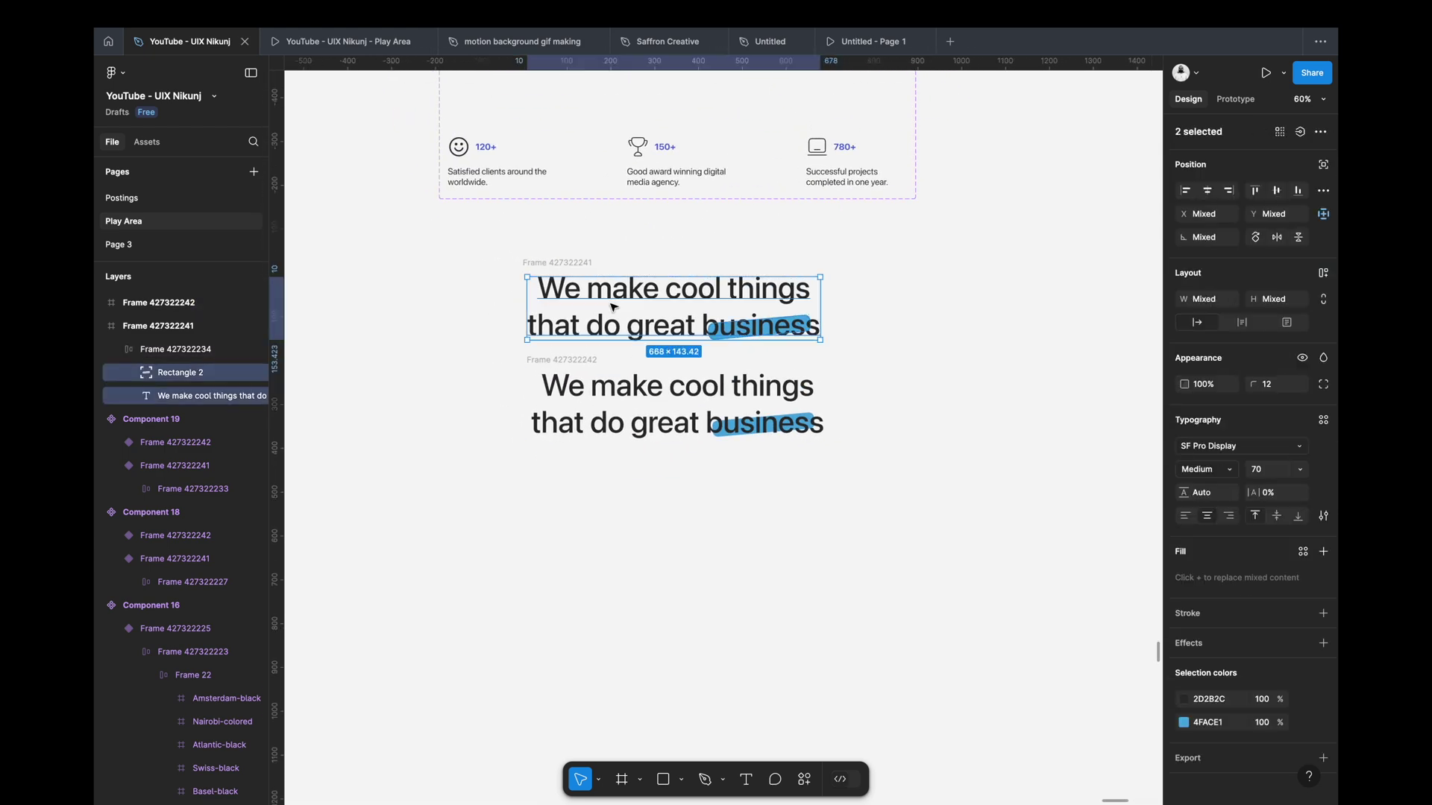
{"action": "key", "text": "alt"}
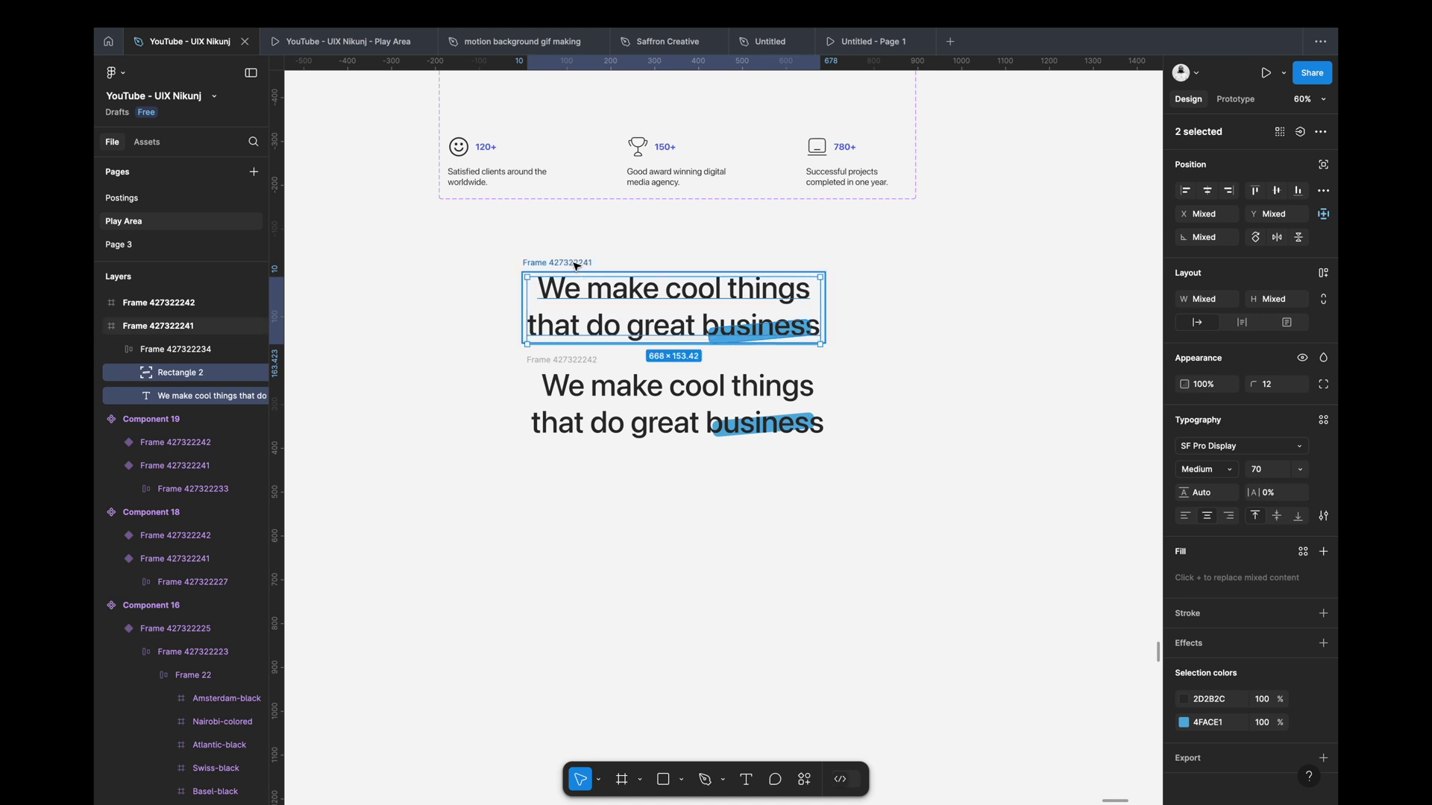
{"action": "key", "text": "shift+Return"}
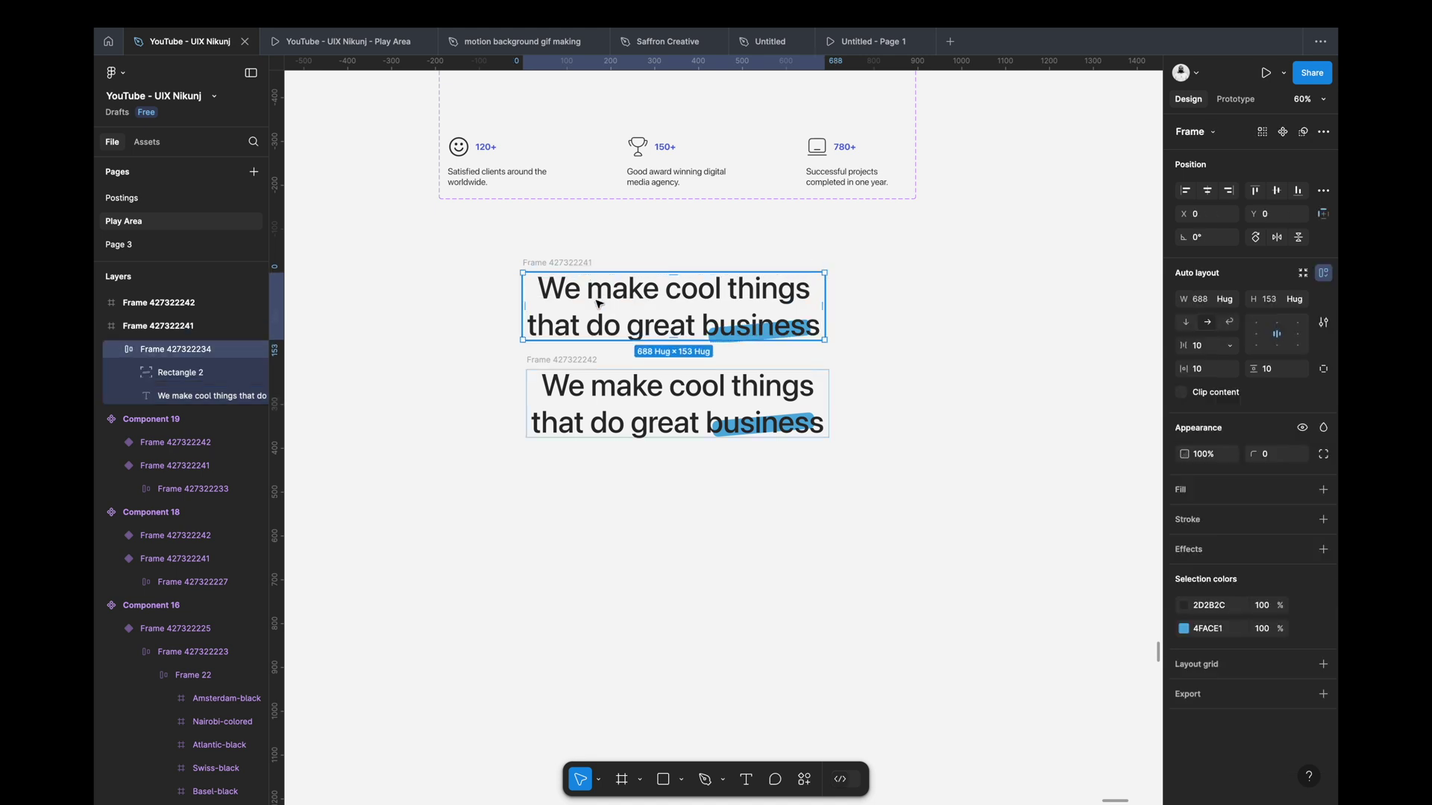
{"action": "key", "text": "shift+Up"}
{"action": "key", "text": "shift+Up"}
{"action": "key", "text": "shift+Up"}
{"action": "key", "text": "shift+Up"}
{"action": "key", "text": "shift+Up"}
{"action": "key", "text": "shift+Up"}
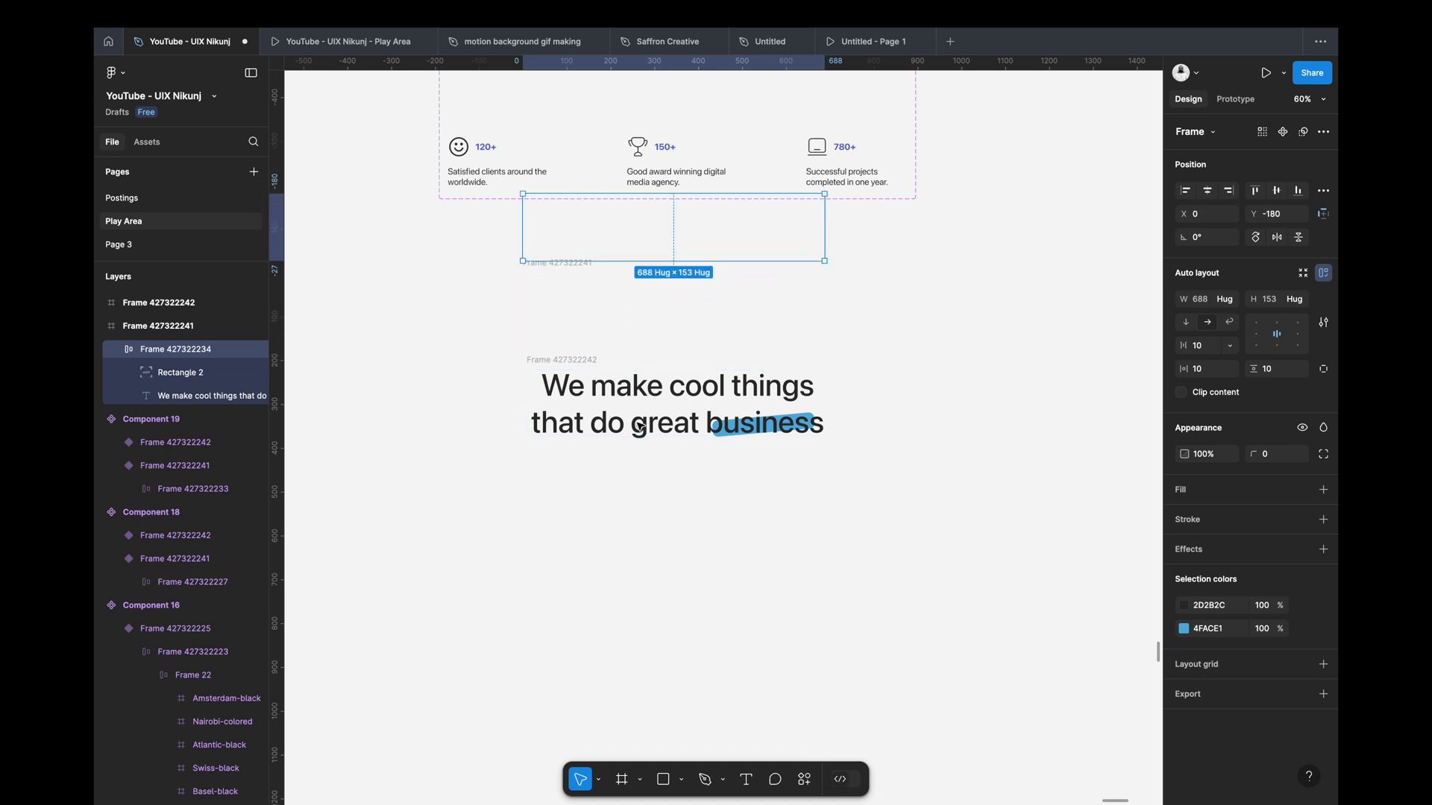
{"action": "left_click", "coordinate": [625, 473]}
Step: Combine both heading frames into a component set, Component 20
{"action": "scroll", "coordinate": [624, 473], "scroll_direction": "down", "scroll_amount": 1}
{"action": "left_click_drag", "start_coordinate": [506, 278], "coordinate": [873, 475]}
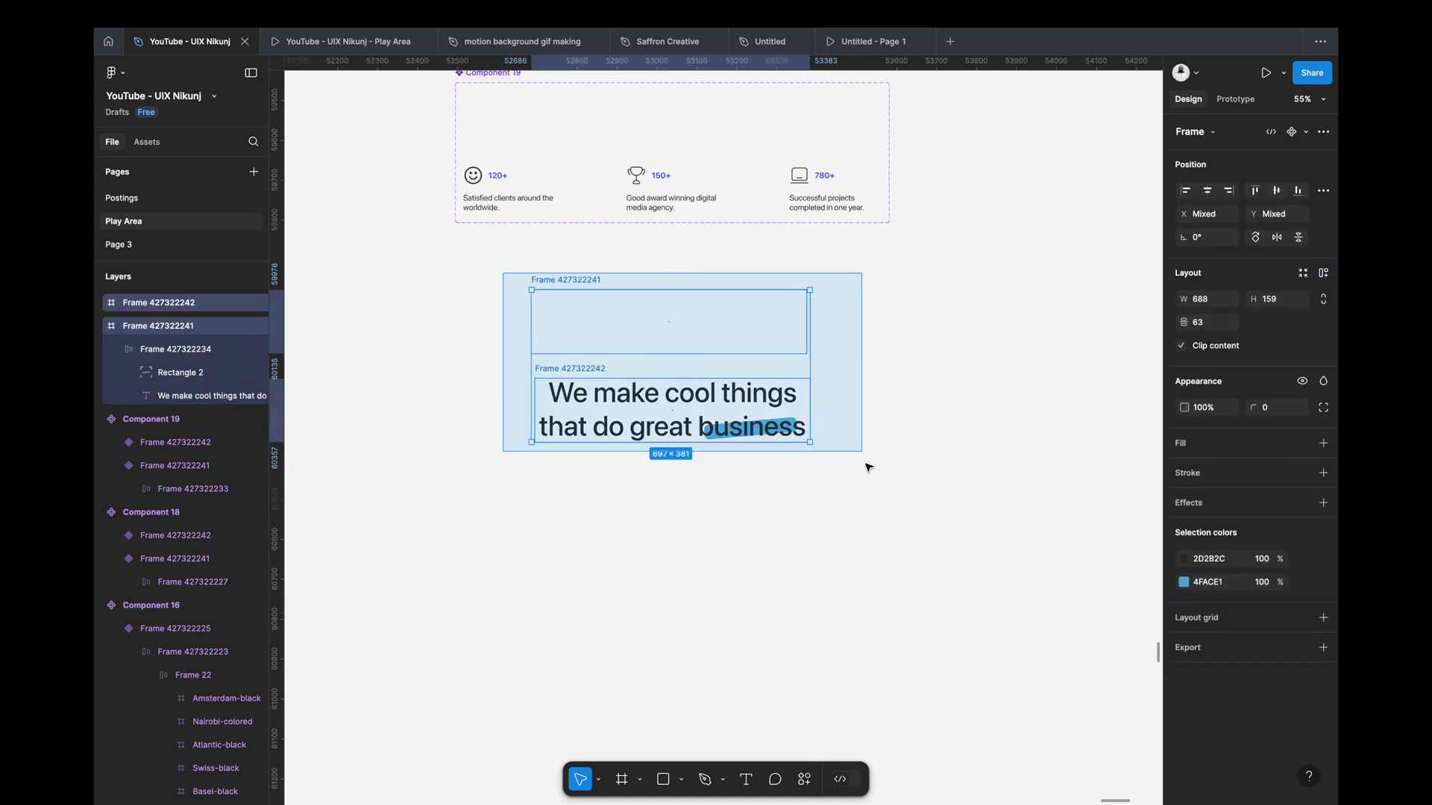
{"action": "left_click", "coordinate": [1305, 135]}
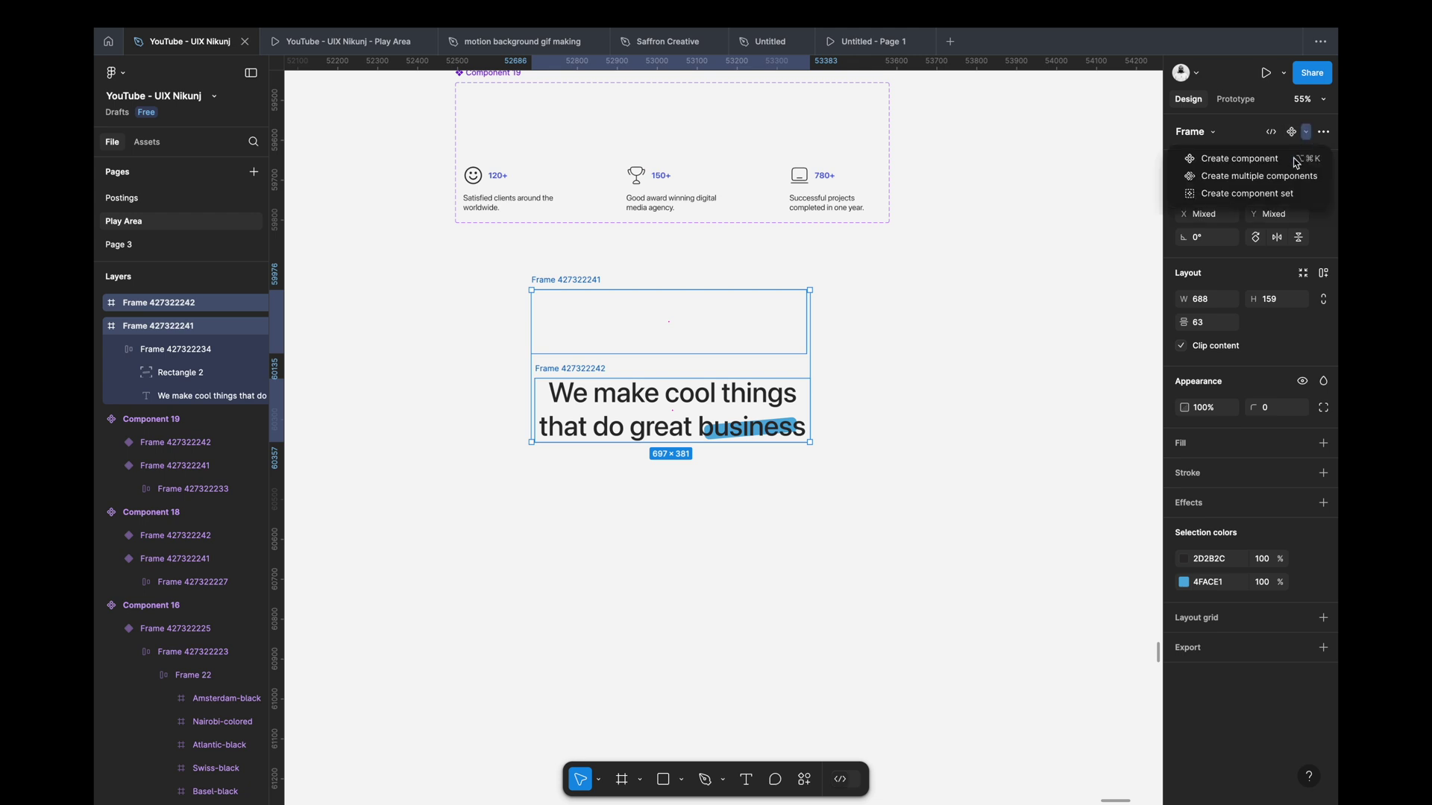
{"action": "left_click", "coordinate": [1223, 186]}
Step: Link the top variant to the second with a Mouse enter, Smart animate interaction
{"action": "left_click", "coordinate": [1236, 100]}
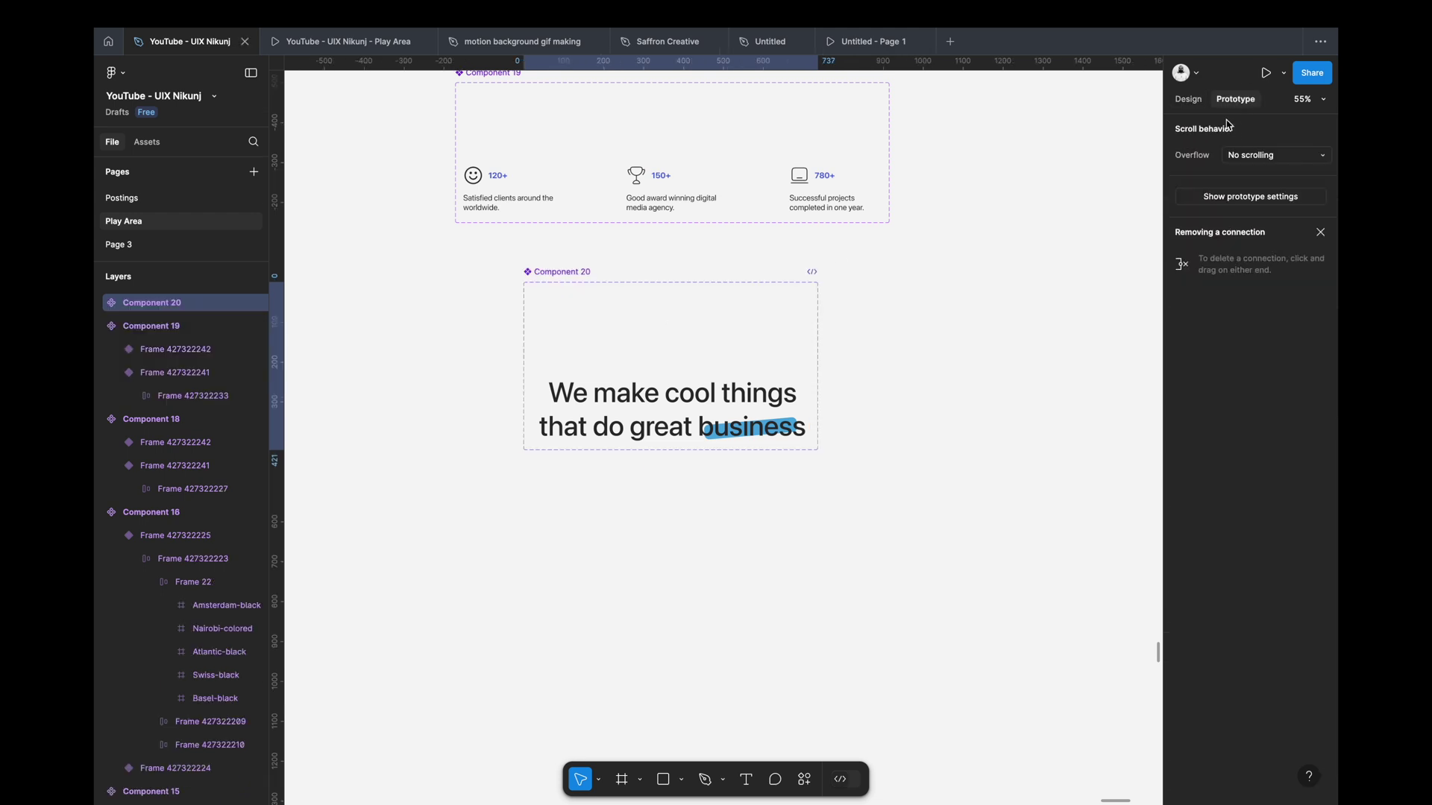
{"action": "left_click", "coordinate": [724, 329]}
{"action": "left_click_drag", "start_coordinate": [806, 322], "coordinate": [773, 419]}
{"action": "left_click", "coordinate": [716, 448]}
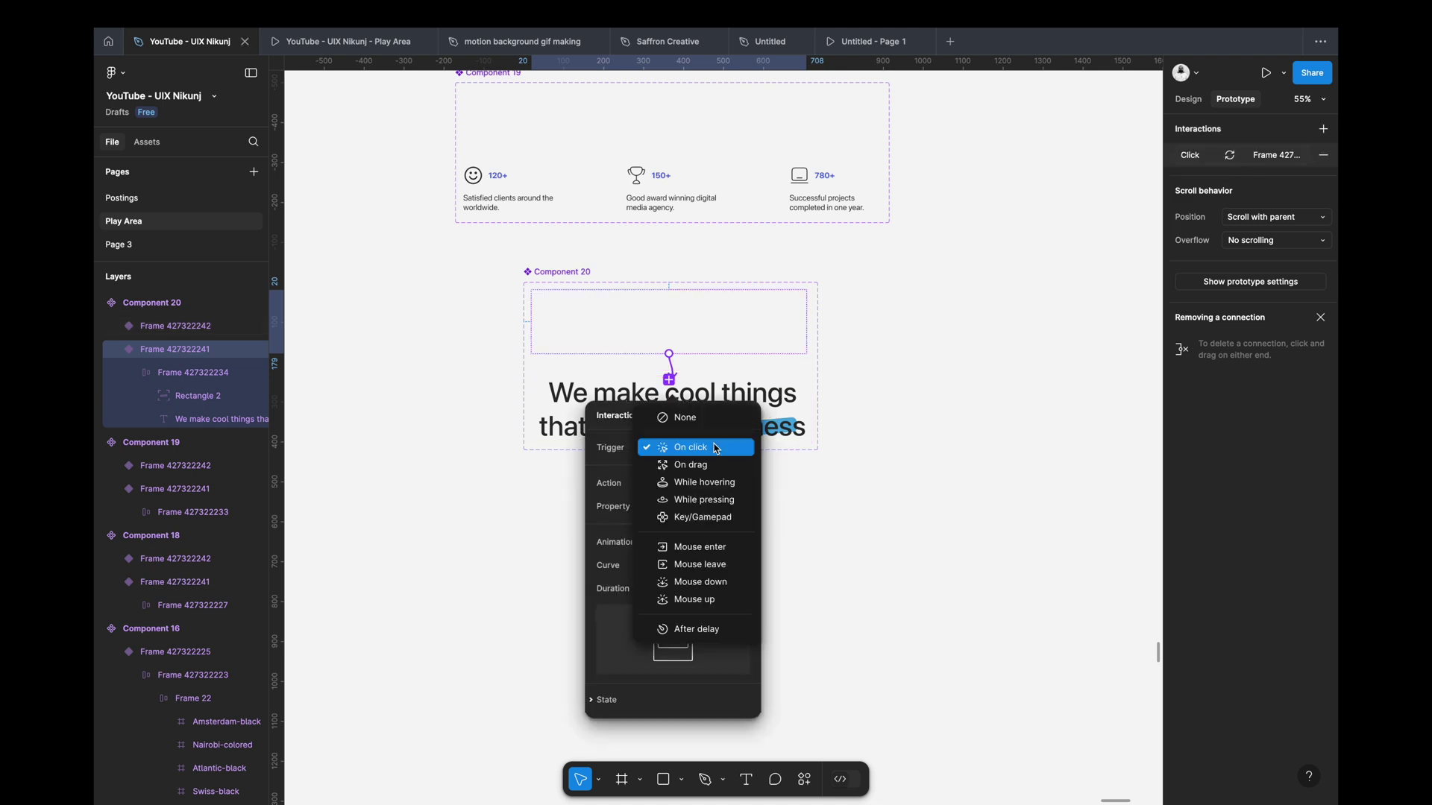
{"action": "left_click", "coordinate": [711, 552]}
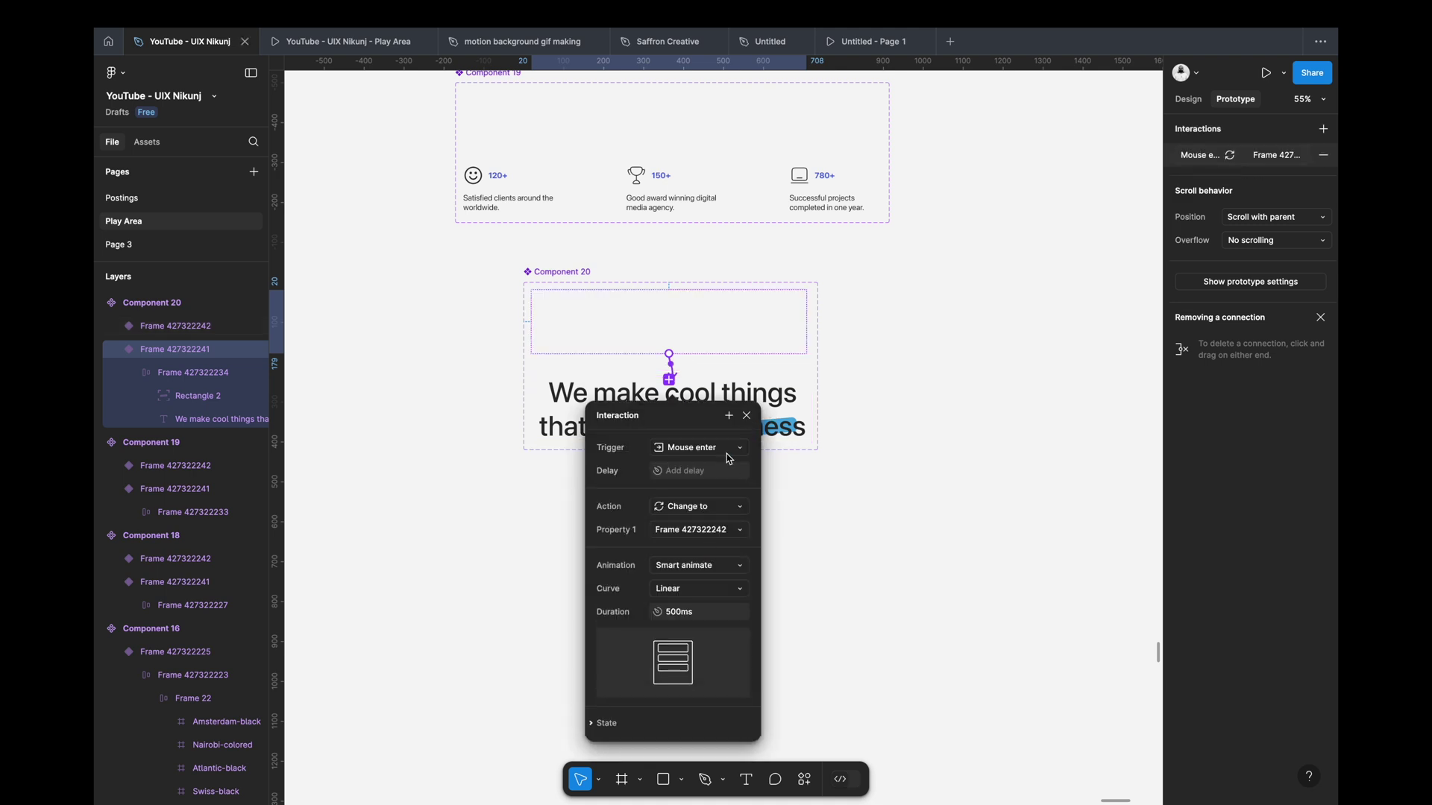
{"action": "left_click", "coordinate": [746, 416]}
{"action": "scroll", "coordinate": [734, 462], "scroll_direction": "left", "scroll_amount": 2}
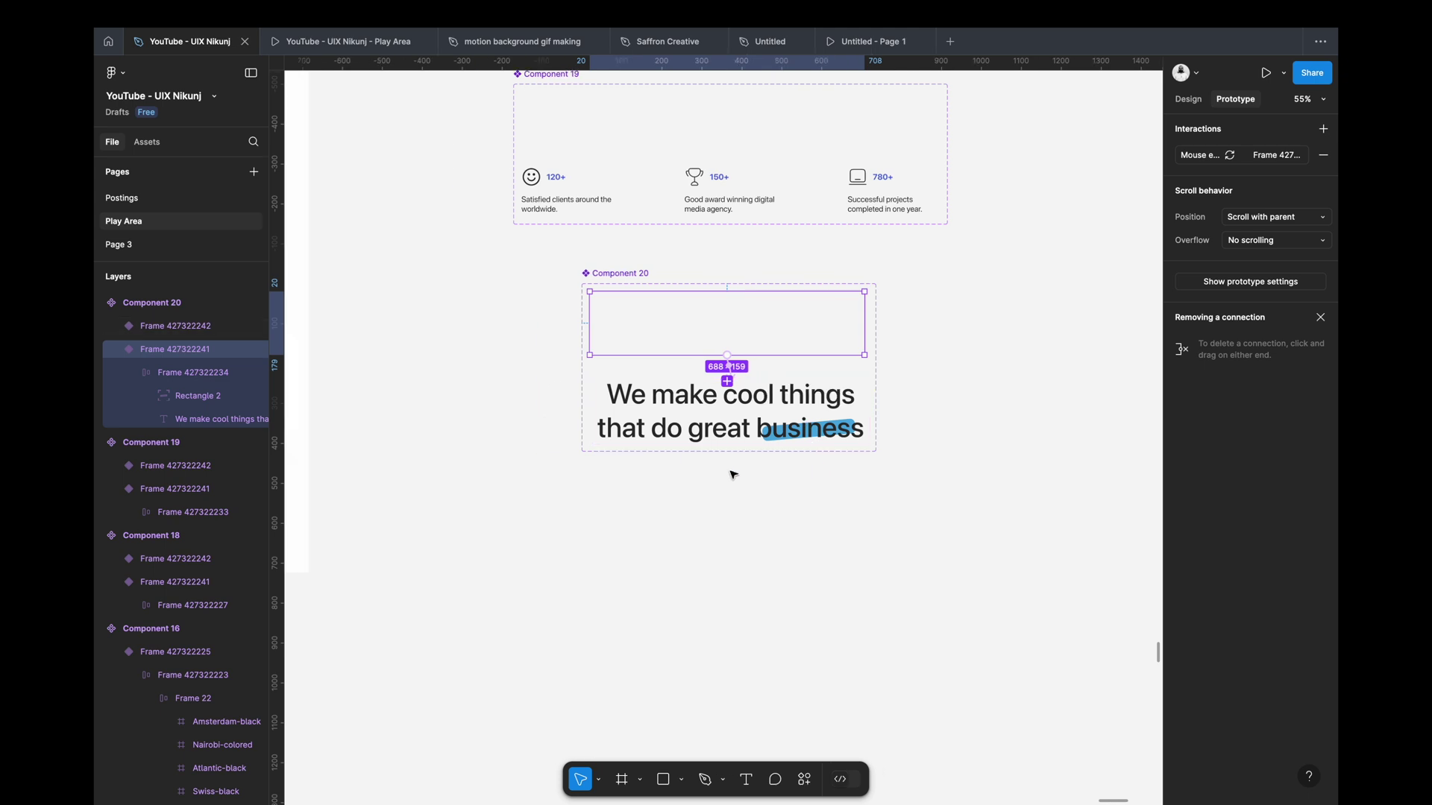
{"action": "scroll", "coordinate": [746, 403], "scroll_direction": "up", "scroll_amount": 1}
{"action": "right_click", "coordinate": [758, 396]}
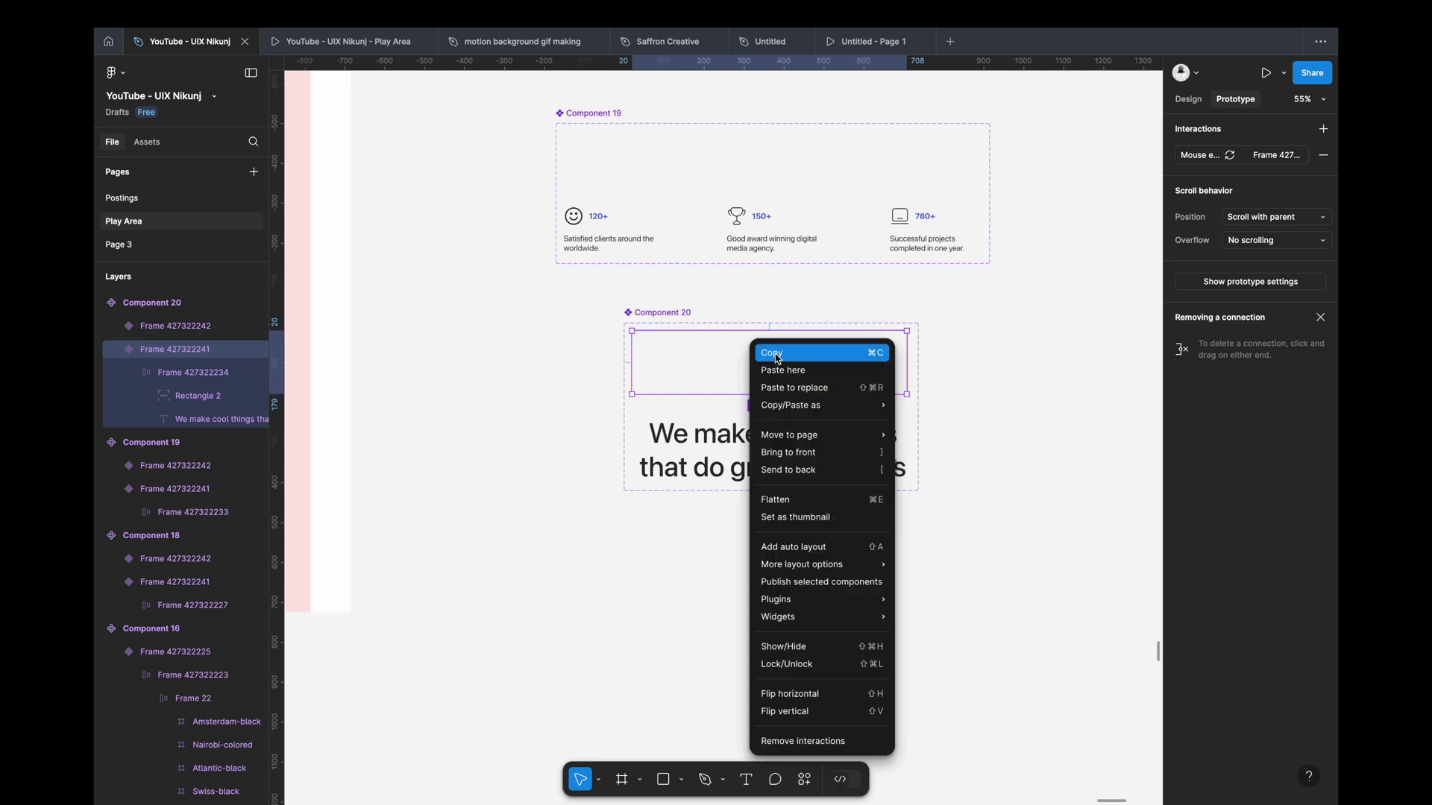
{"action": "left_click", "coordinate": [533, 424]}
{"action": "scroll", "coordinate": [527, 416], "scroll_direction": "down", "scroll_amount": 2}
{"action": "scroll", "coordinate": [527, 416], "scroll_direction": "down", "scroll_amount": 2}
{"action": "scroll", "coordinate": [526, 418], "scroll_direction": "down", "scroll_amount": 2}
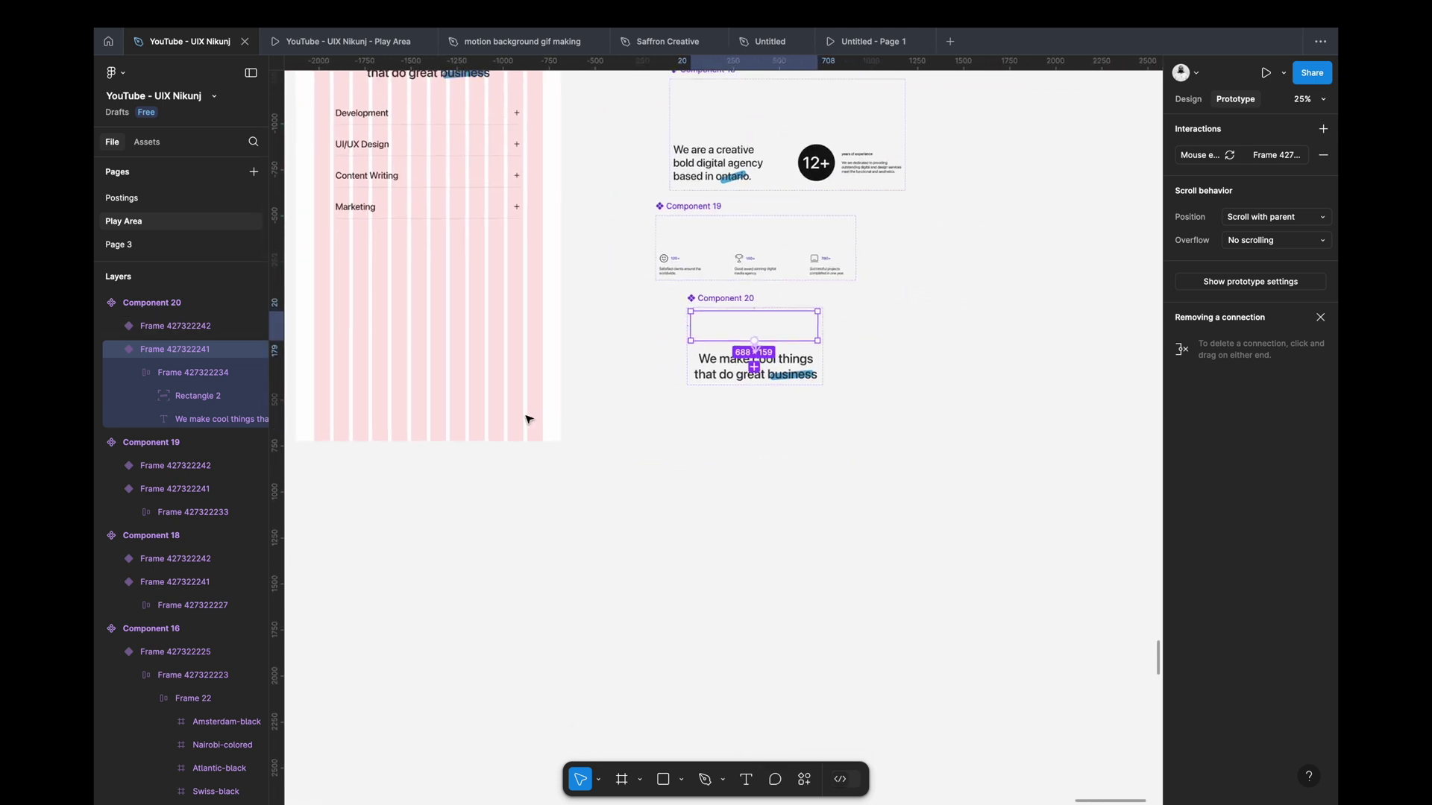
{"action": "scroll", "coordinate": [526, 419], "scroll_direction": "up", "scroll_amount": 2}
Step: Copy the services list and paste it to the right of Component 20
{"action": "left_click", "coordinate": [457, 272]}
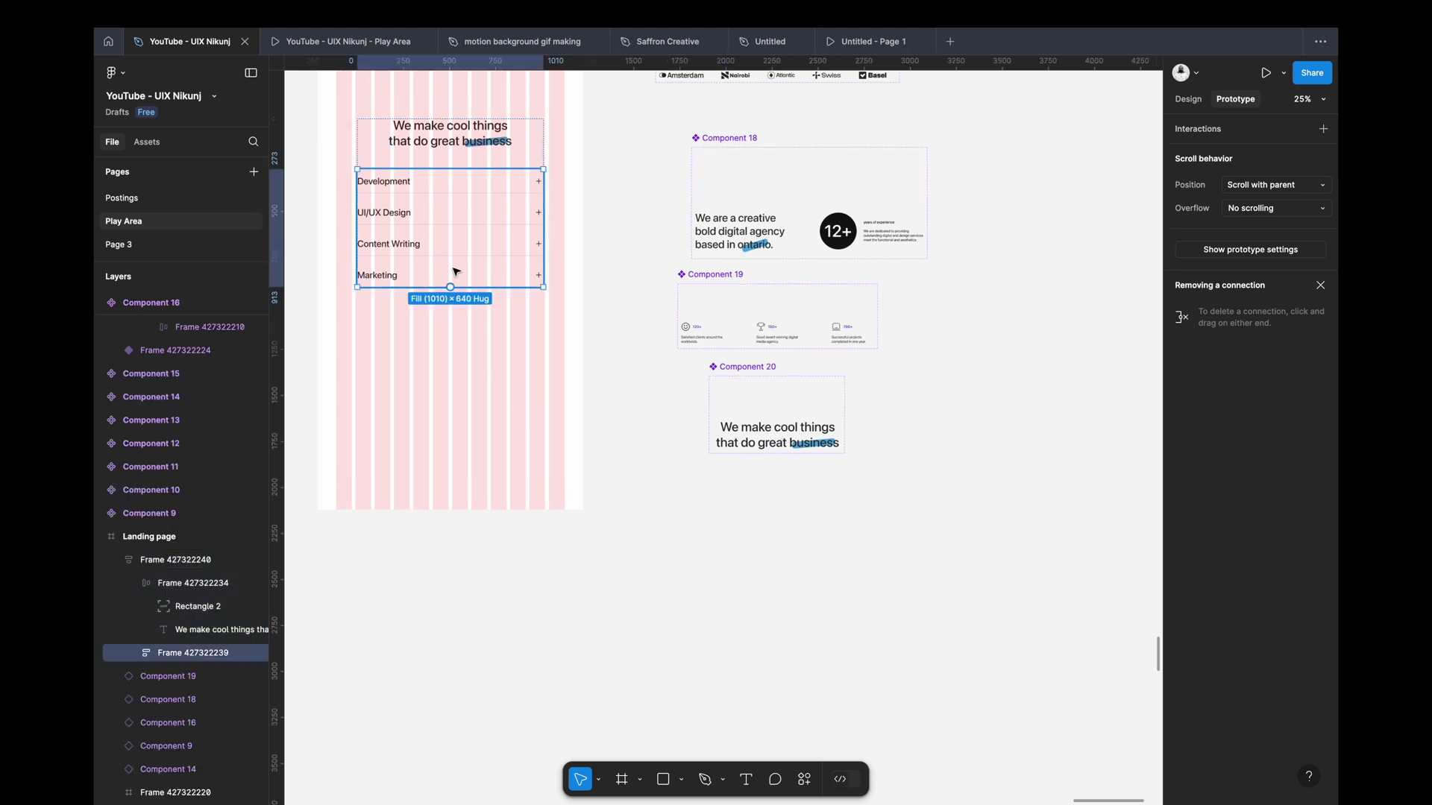
{"action": "right_click", "coordinate": [459, 229]}
{"action": "key", "text": "Escape"}
{"action": "scroll", "coordinate": [821, 425], "scroll_direction": "right", "scroll_amount": 2}
{"action": "scroll", "coordinate": [820, 425], "scroll_direction": "down", "scroll_amount": 1}
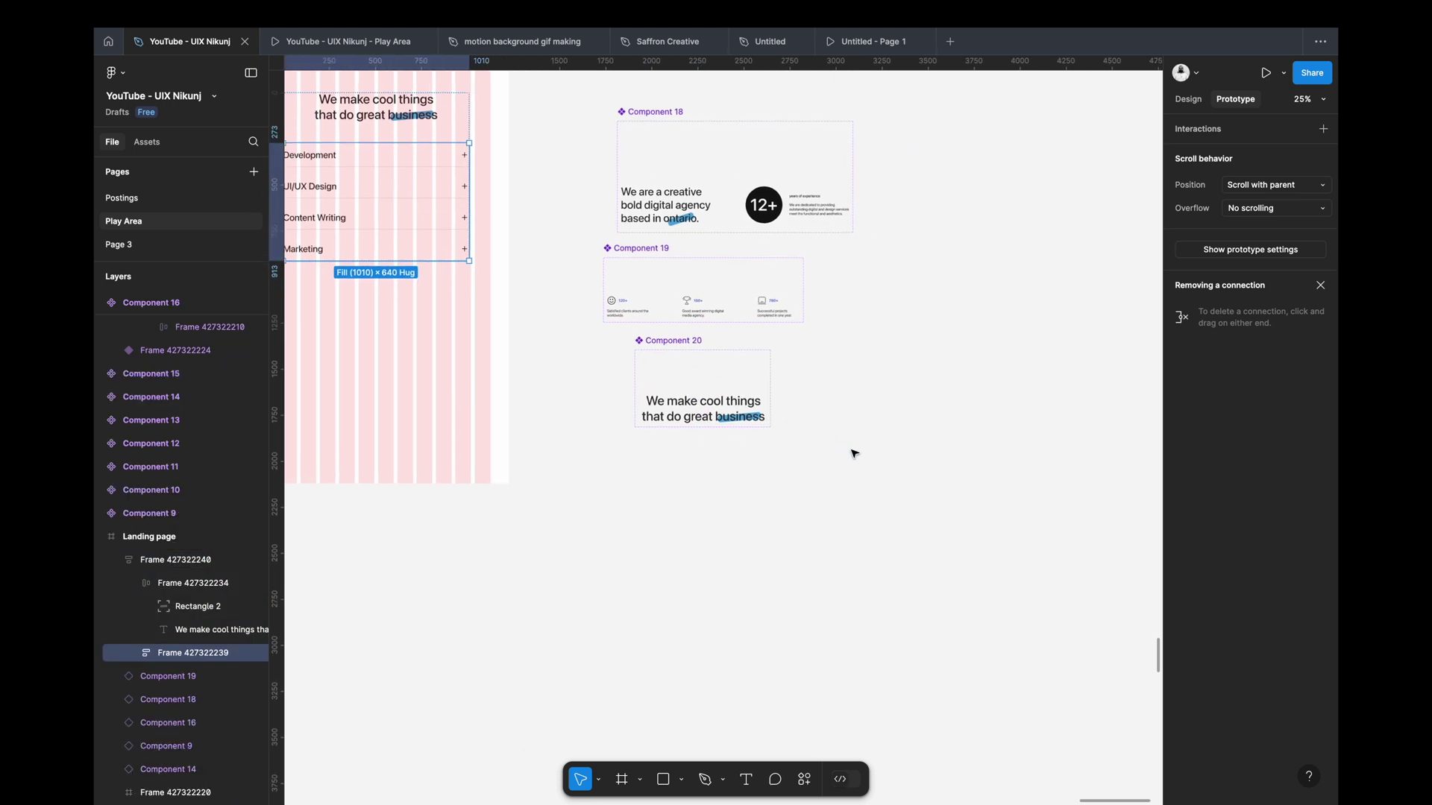
{"action": "left_click", "coordinate": [795, 394]}
{"action": "right_click", "coordinate": [794, 361]}
{"action": "left_click", "coordinate": [809, 367]}
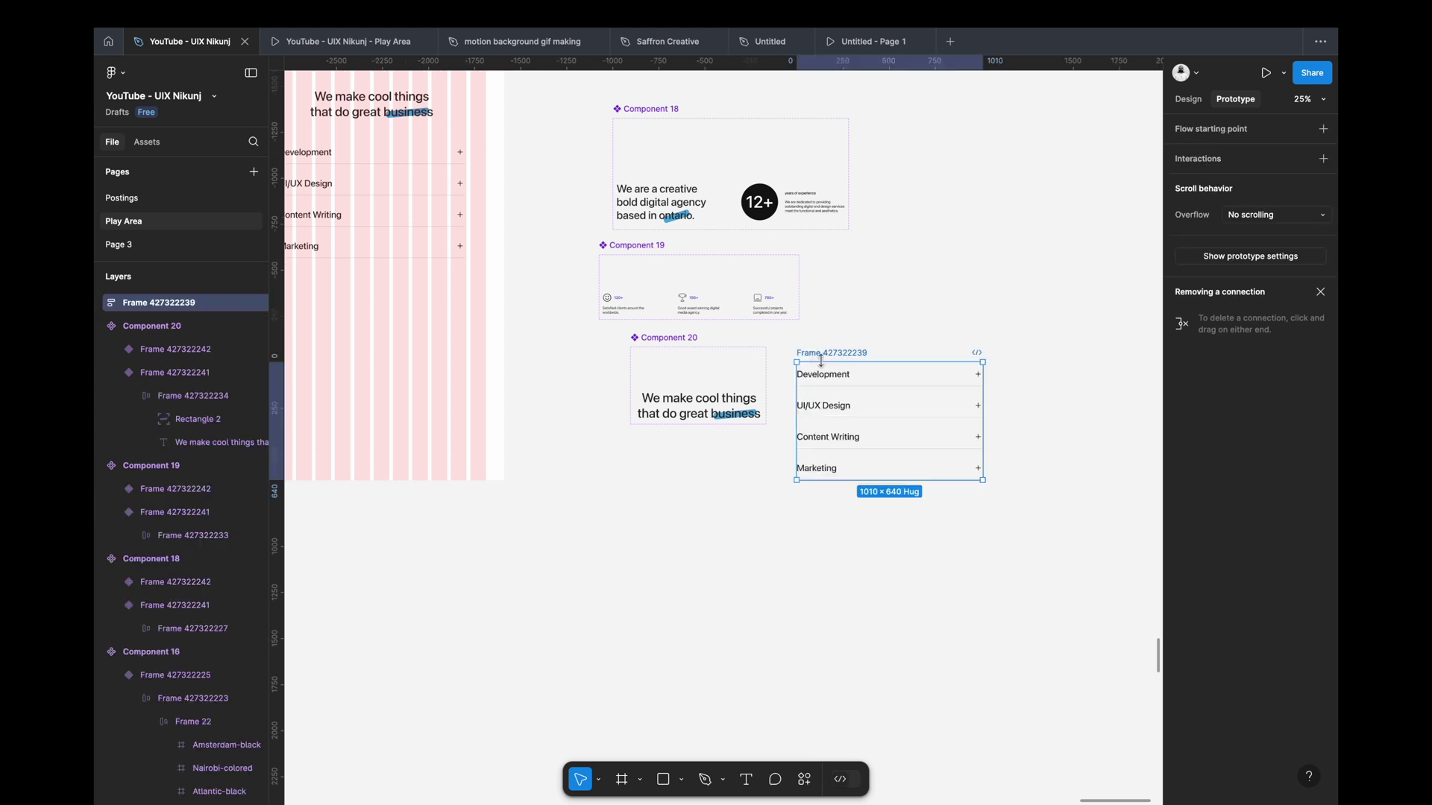
{"action": "scroll", "coordinate": [863, 390], "scroll_direction": "down", "scroll_amount": 1}
{"action": "scroll", "coordinate": [863, 390], "scroll_direction": "right", "scroll_amount": 1}
{"action": "scroll", "coordinate": [863, 390], "scroll_direction": "up", "scroll_amount": 1}
{"action": "left_click_drag", "start_coordinate": [785, 299], "coordinate": [830, 275]}
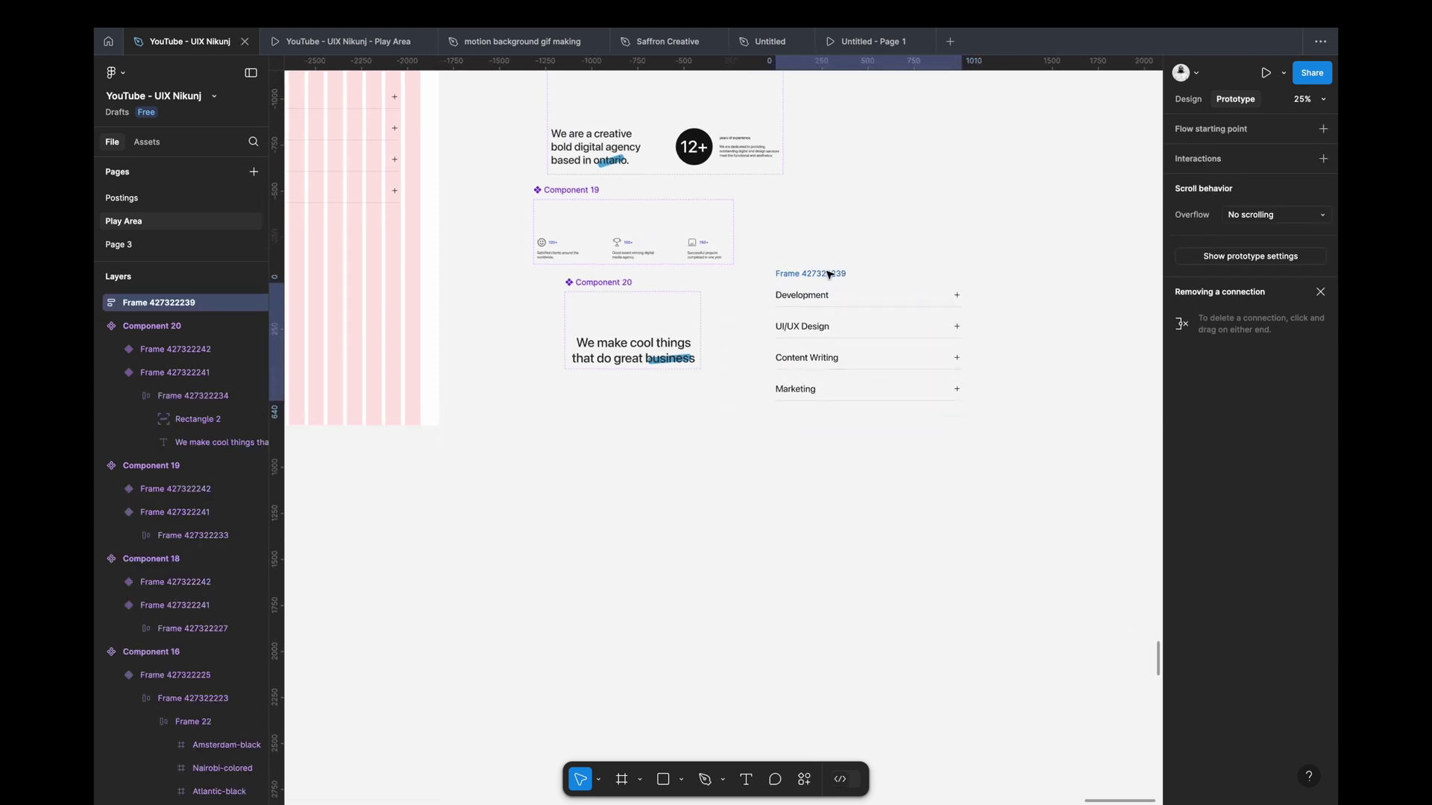
Step: Wrap the pasted services list in a new frame with Clip content enabled
{"action": "scroll", "coordinate": [887, 385], "scroll_direction": "down", "scroll_amount": 1}
{"action": "scroll", "coordinate": [888, 385], "scroll_direction": "right", "scroll_amount": 2}
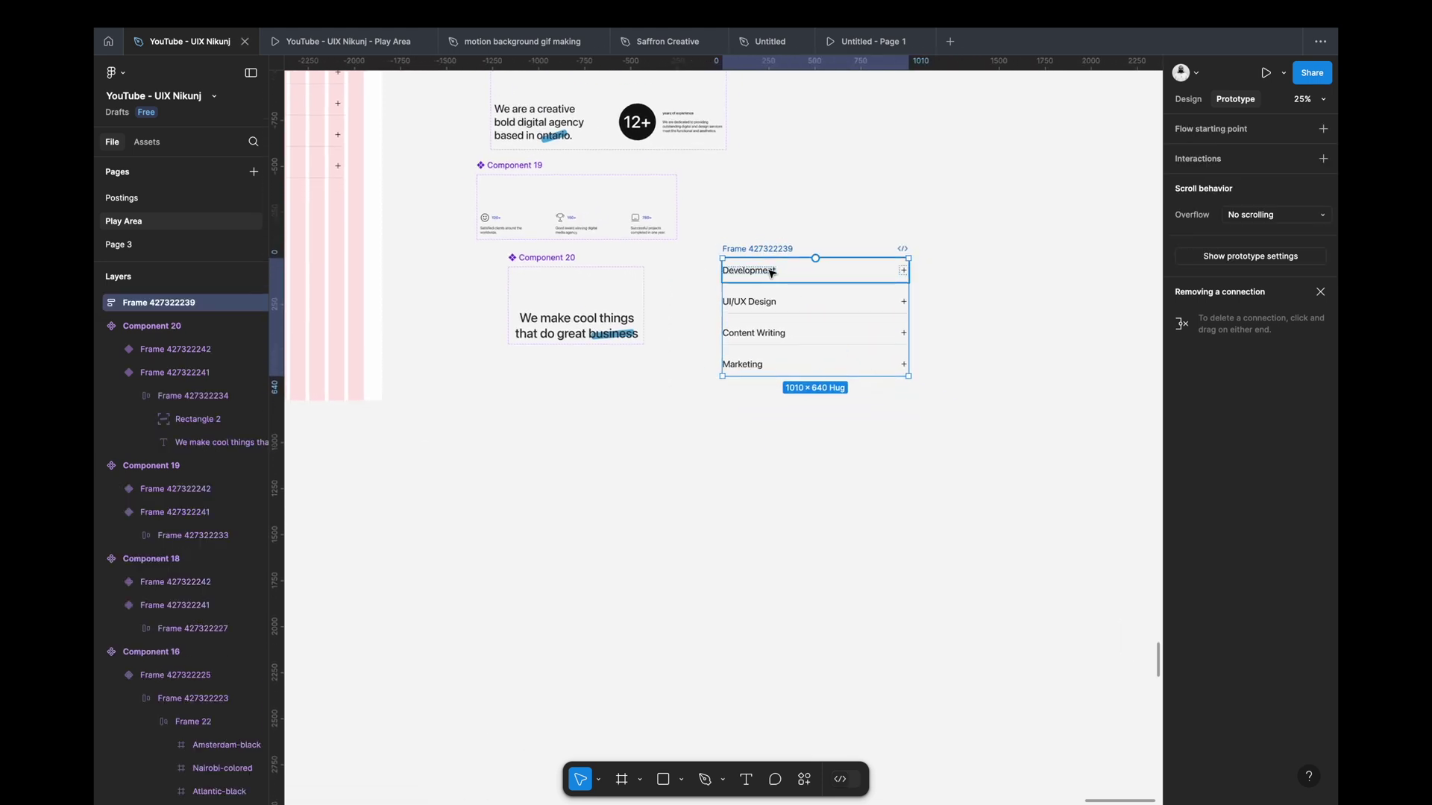
{"action": "scroll", "coordinate": [772, 273], "scroll_direction": "down", "scroll_amount": 1}
{"action": "scroll", "coordinate": [772, 273], "scroll_direction": "right", "scroll_amount": 1}
{"action": "right_click", "coordinate": [748, 233]}
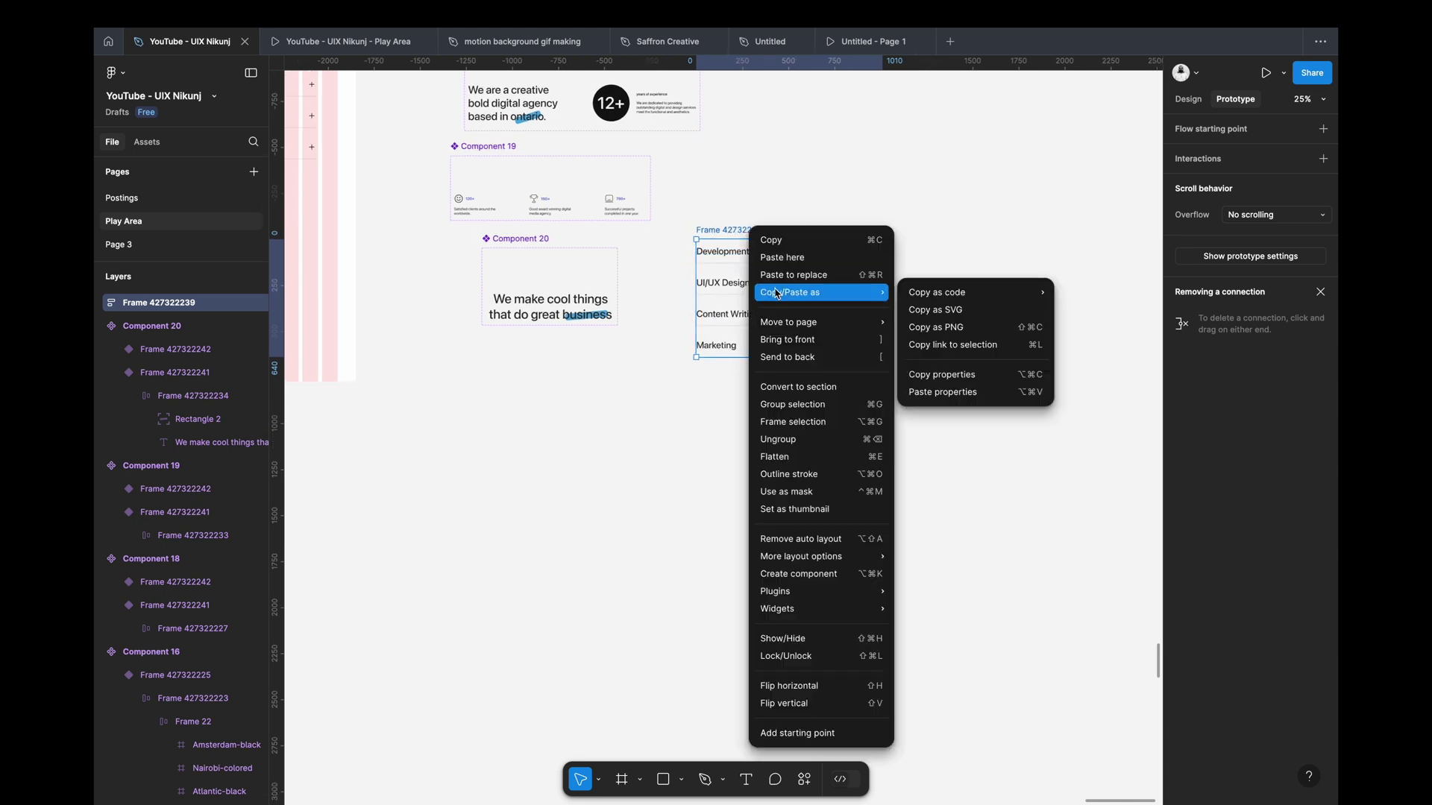
{"action": "left_click", "coordinate": [792, 424]}
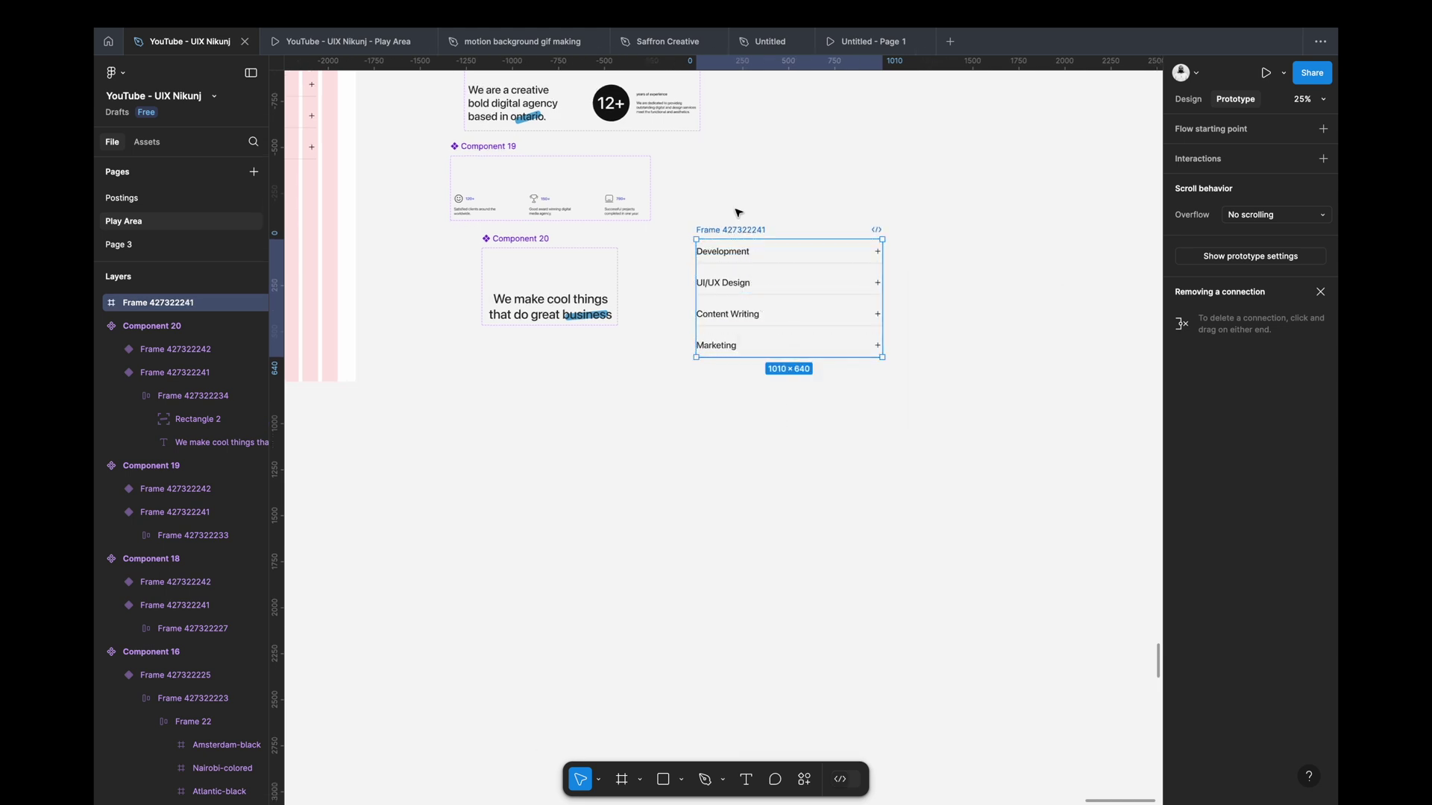
{"action": "left_click", "coordinate": [1188, 100]}
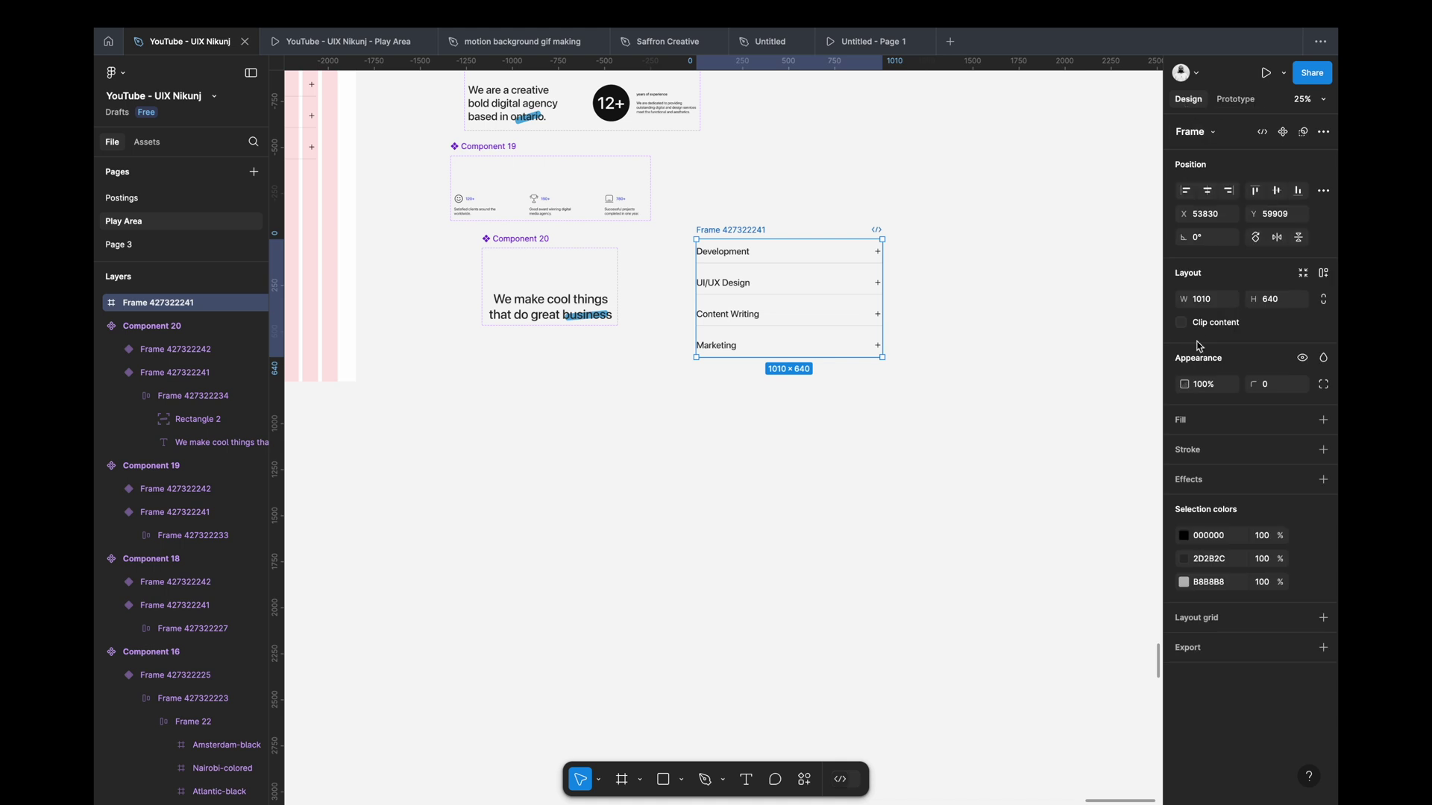
{"action": "left_click", "coordinate": [1181, 324]}
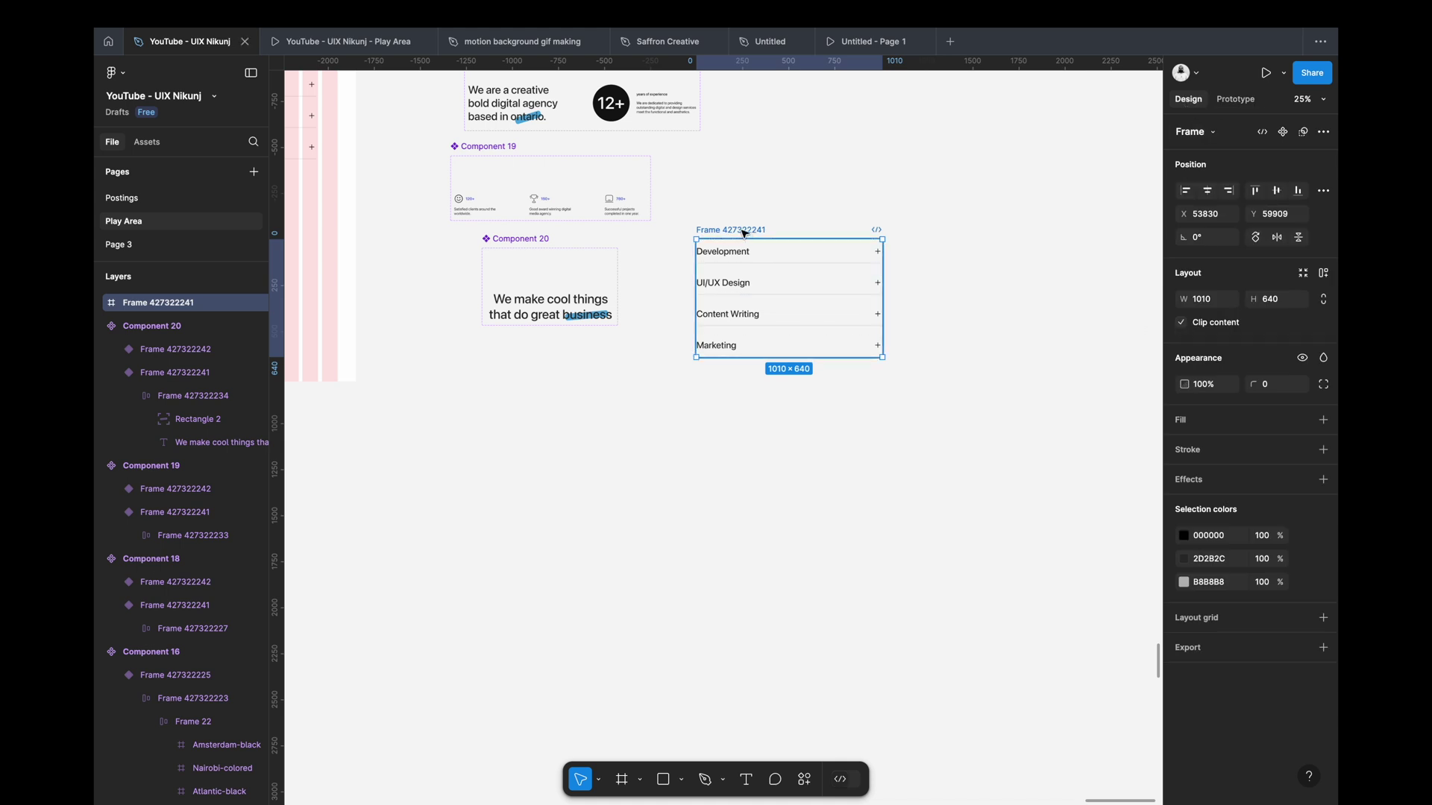
Step: Duplicate the clipped list frame below and add auto layout to the upper frame
{"action": "left_click_drag", "start_coordinate": [744, 259], "coordinate": [739, 380]}
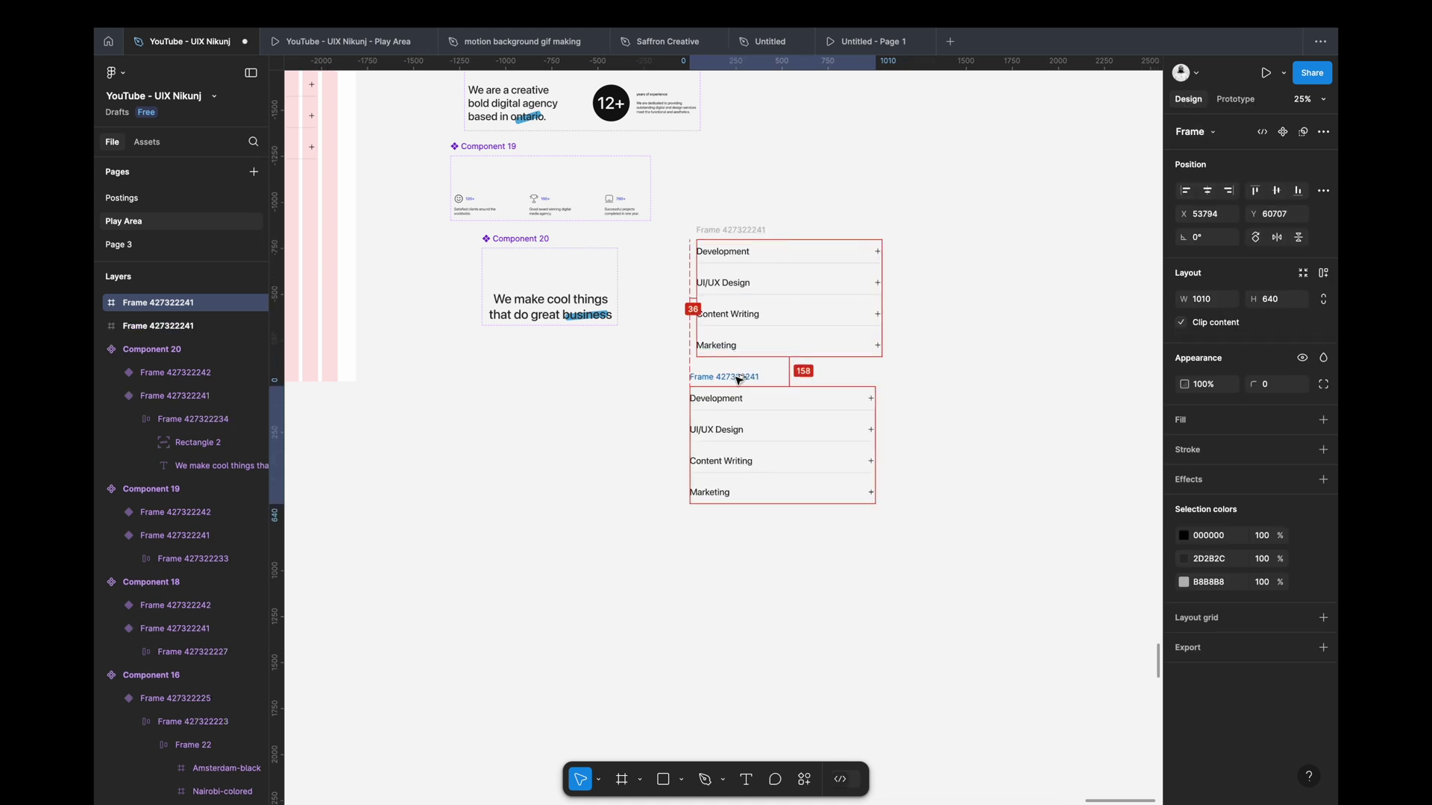
{"action": "left_click_drag", "start_coordinate": [739, 381], "coordinate": [748, 377]}
{"action": "scroll", "coordinate": [786, 529], "scroll_direction": "up", "scroll_amount": 2}
{"action": "left_click", "coordinate": [786, 520]}
{"action": "scroll", "coordinate": [786, 521], "scroll_direction": "down", "scroll_amount": 2}
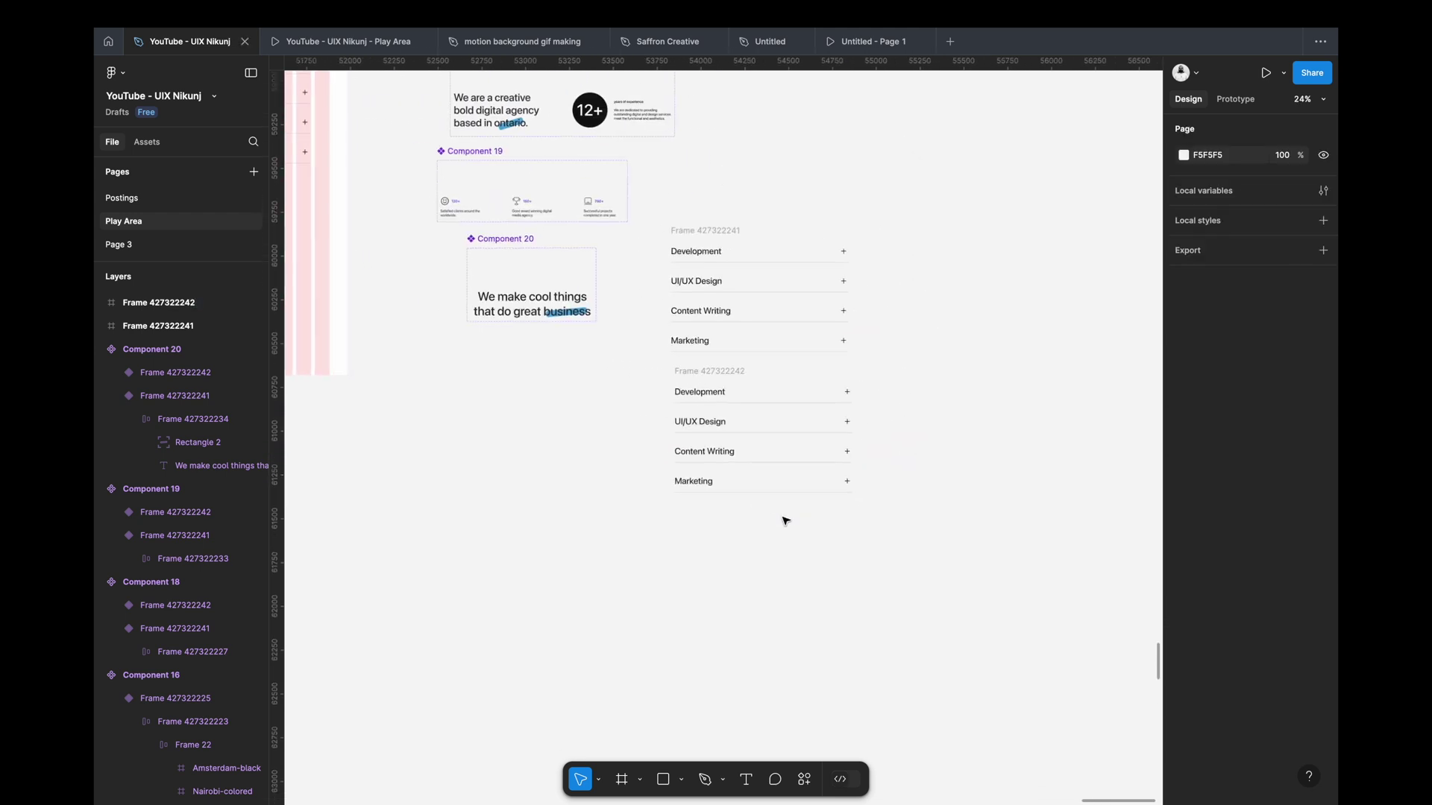
{"action": "left_click", "coordinate": [719, 289]}
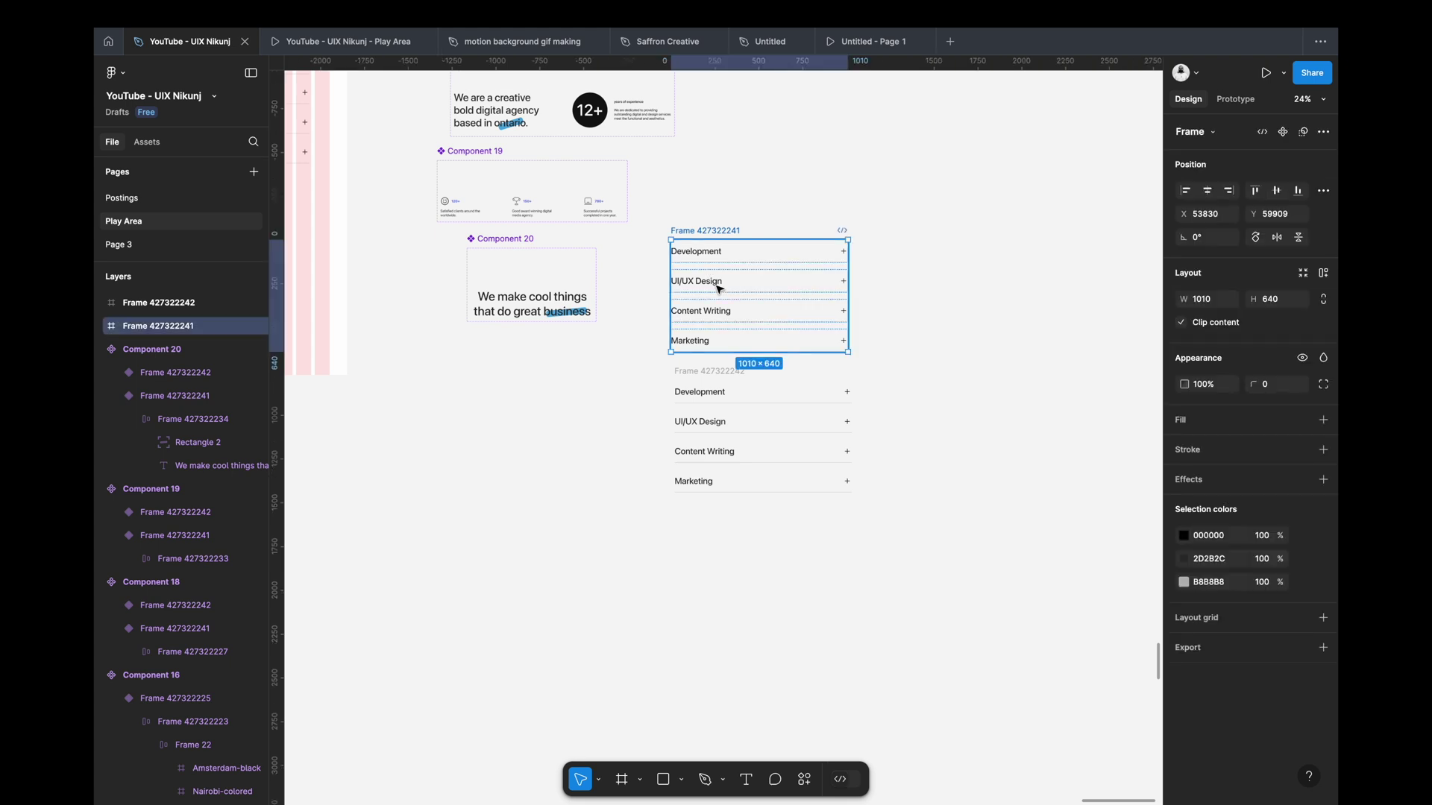
{"action": "key", "text": "shift+a"}
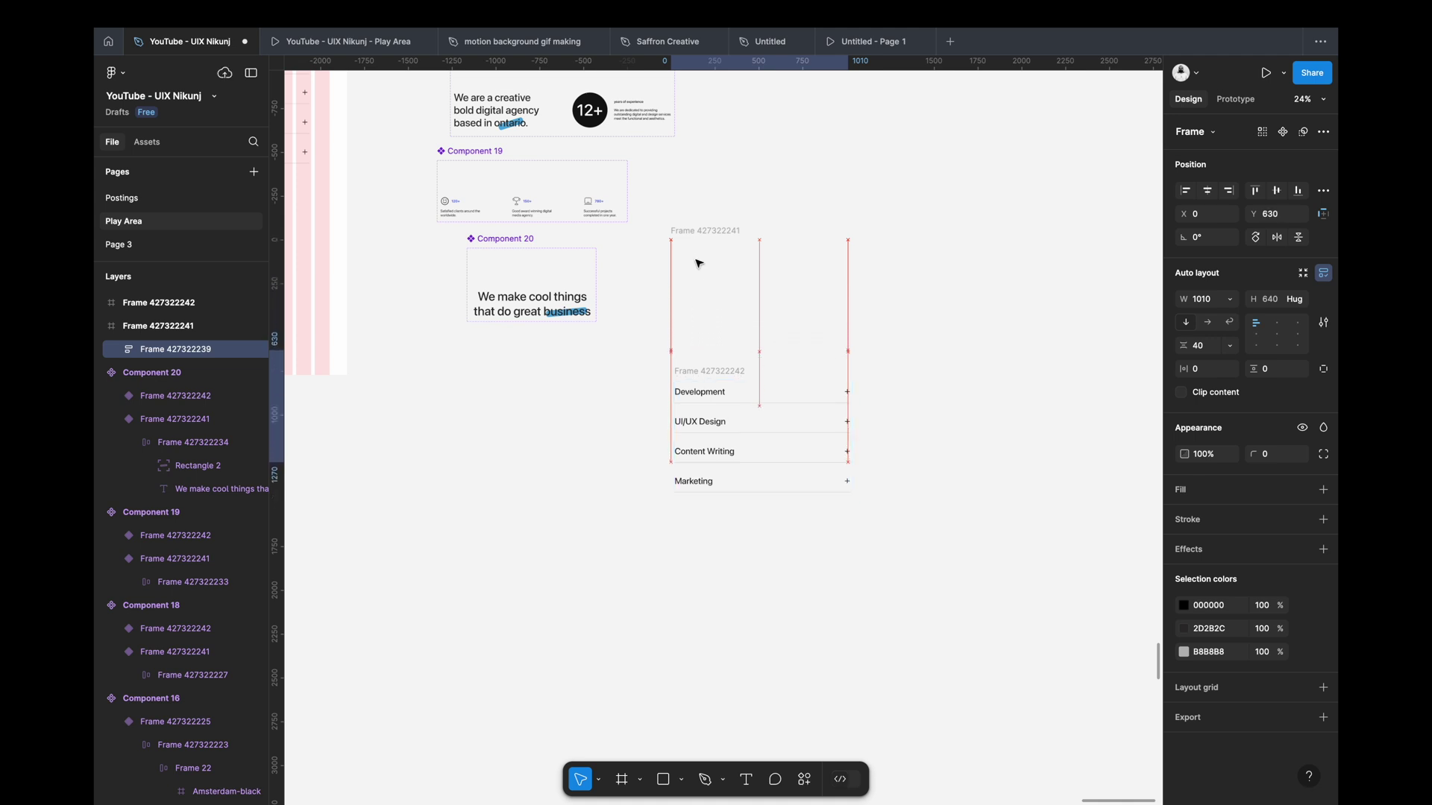
Step: Combine both services-list frames into a component set, Component 21
{"action": "left_click_drag", "start_coordinate": [660, 230], "coordinate": [885, 502]}
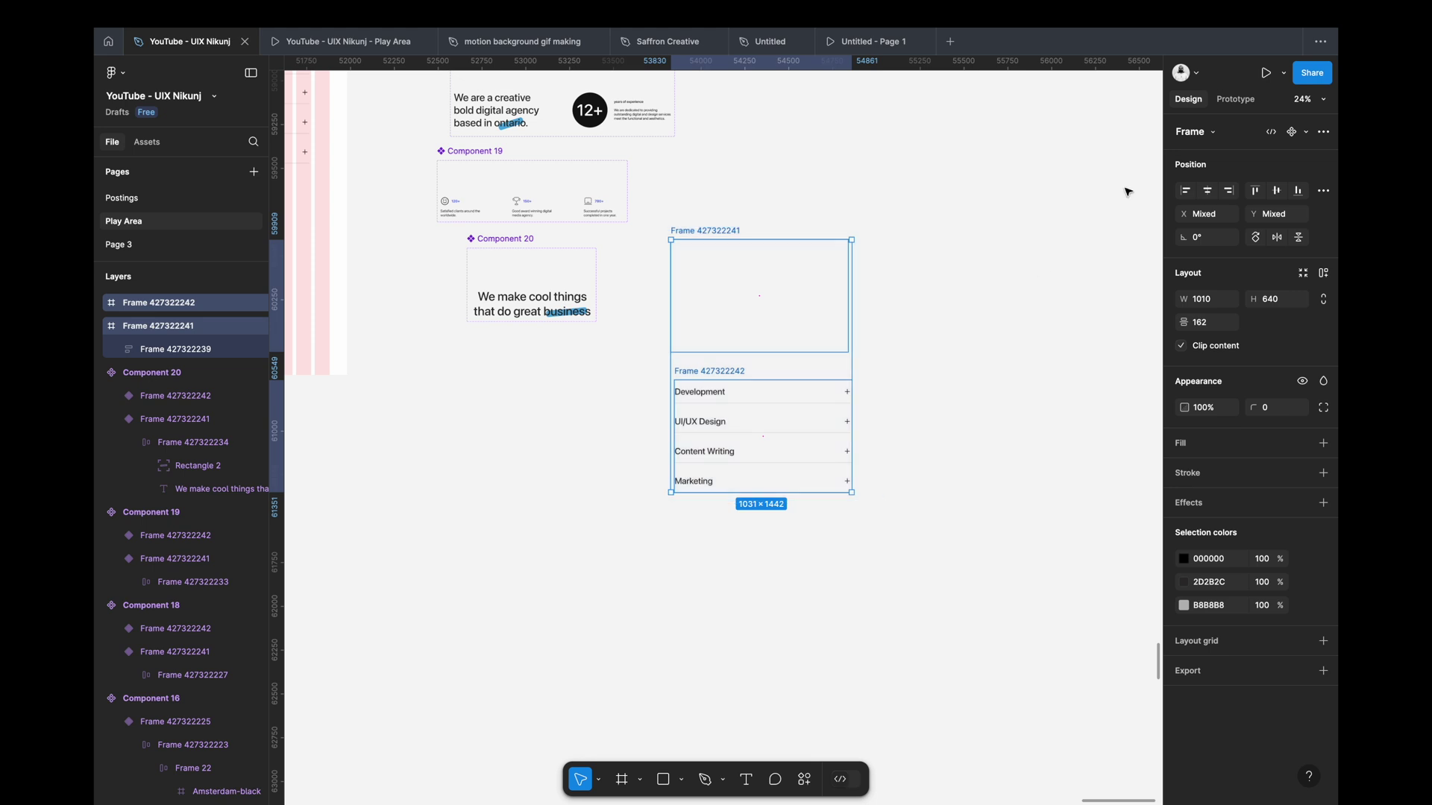
{"action": "left_click", "coordinate": [1306, 132]}
{"action": "left_click", "coordinate": [1244, 196]}
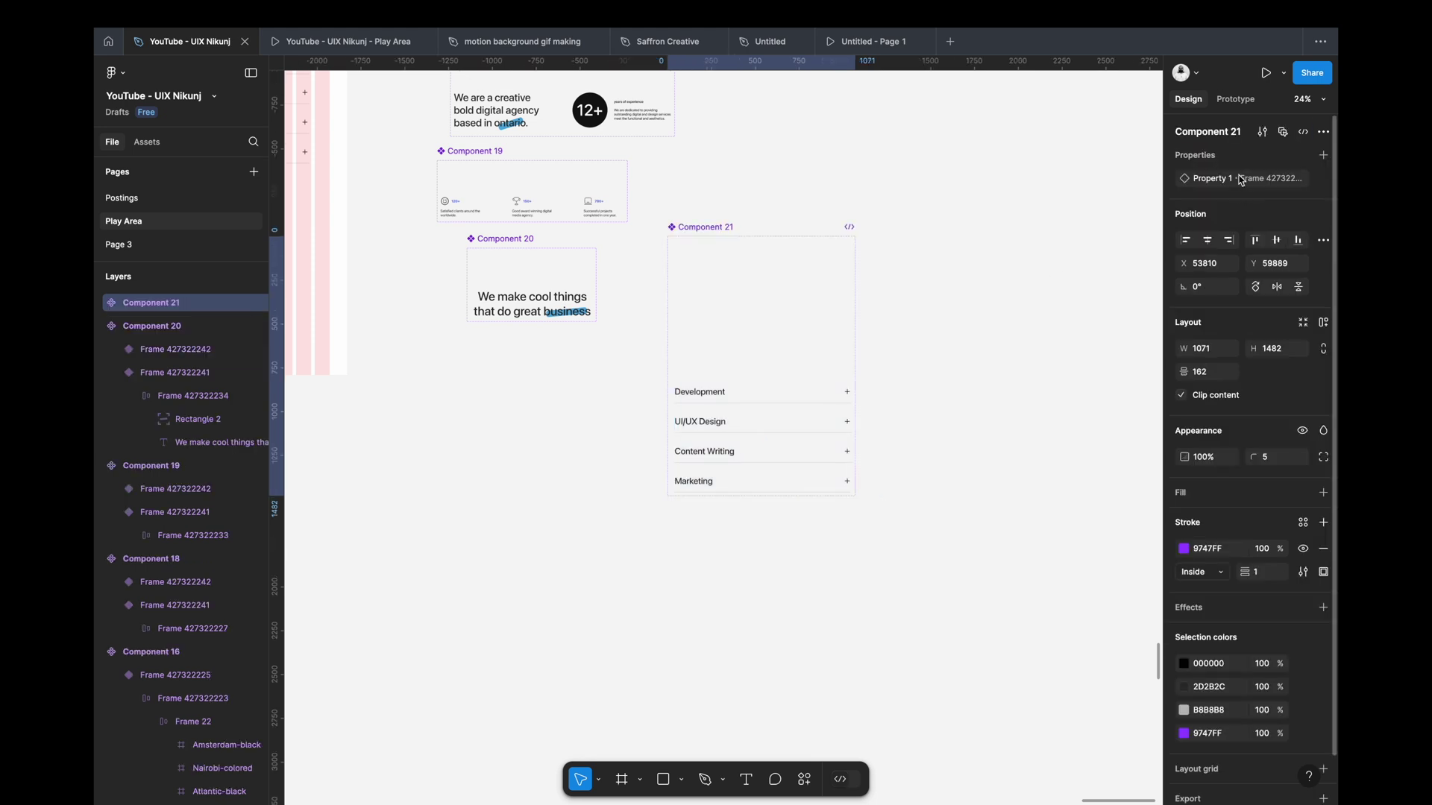
Step: Connect the upper variant to the other with a Mouse enter, Smart animate interaction
{"action": "left_click", "coordinate": [1235, 99]}
{"action": "left_click", "coordinate": [819, 293]}
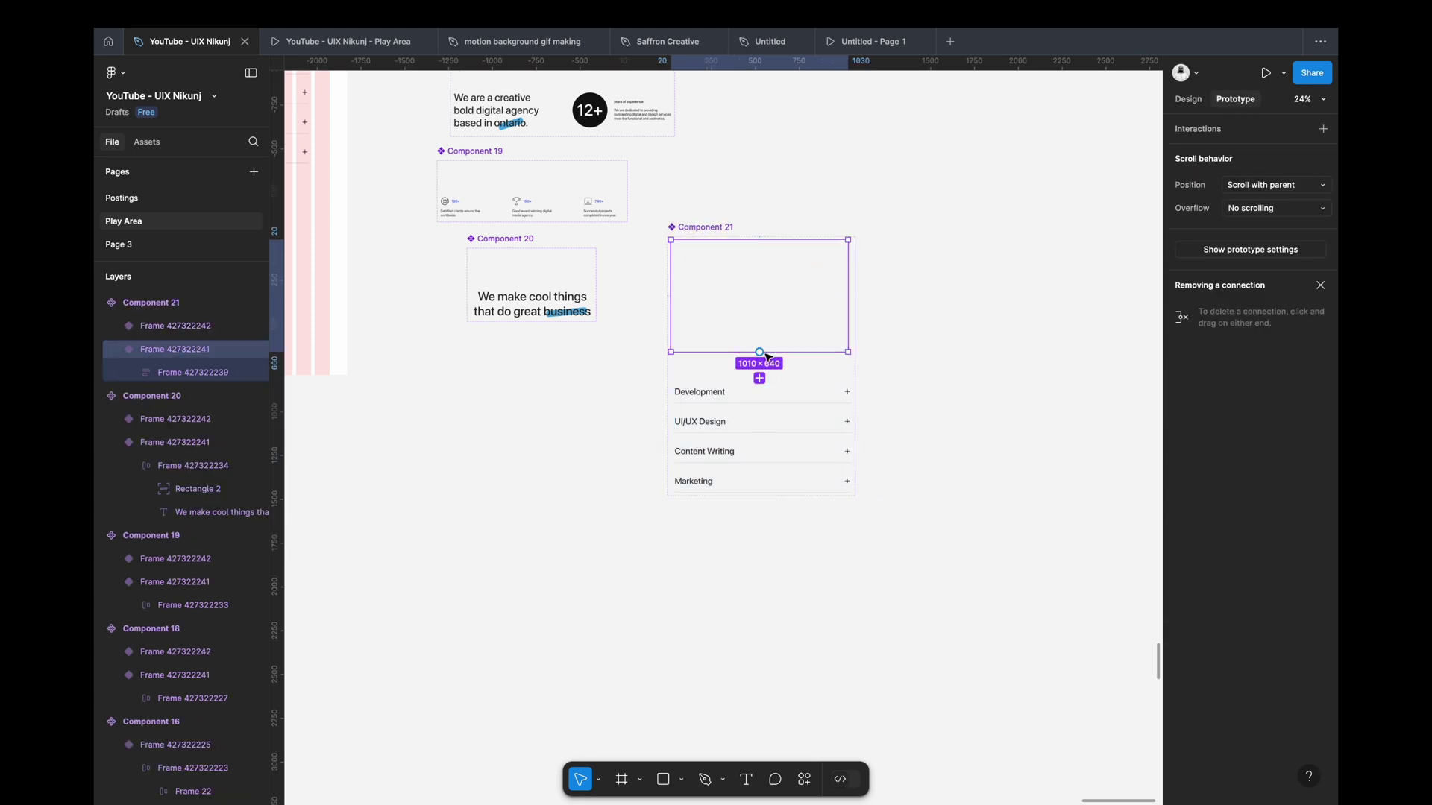
{"action": "left_click_drag", "start_coordinate": [760, 352], "coordinate": [760, 418]}
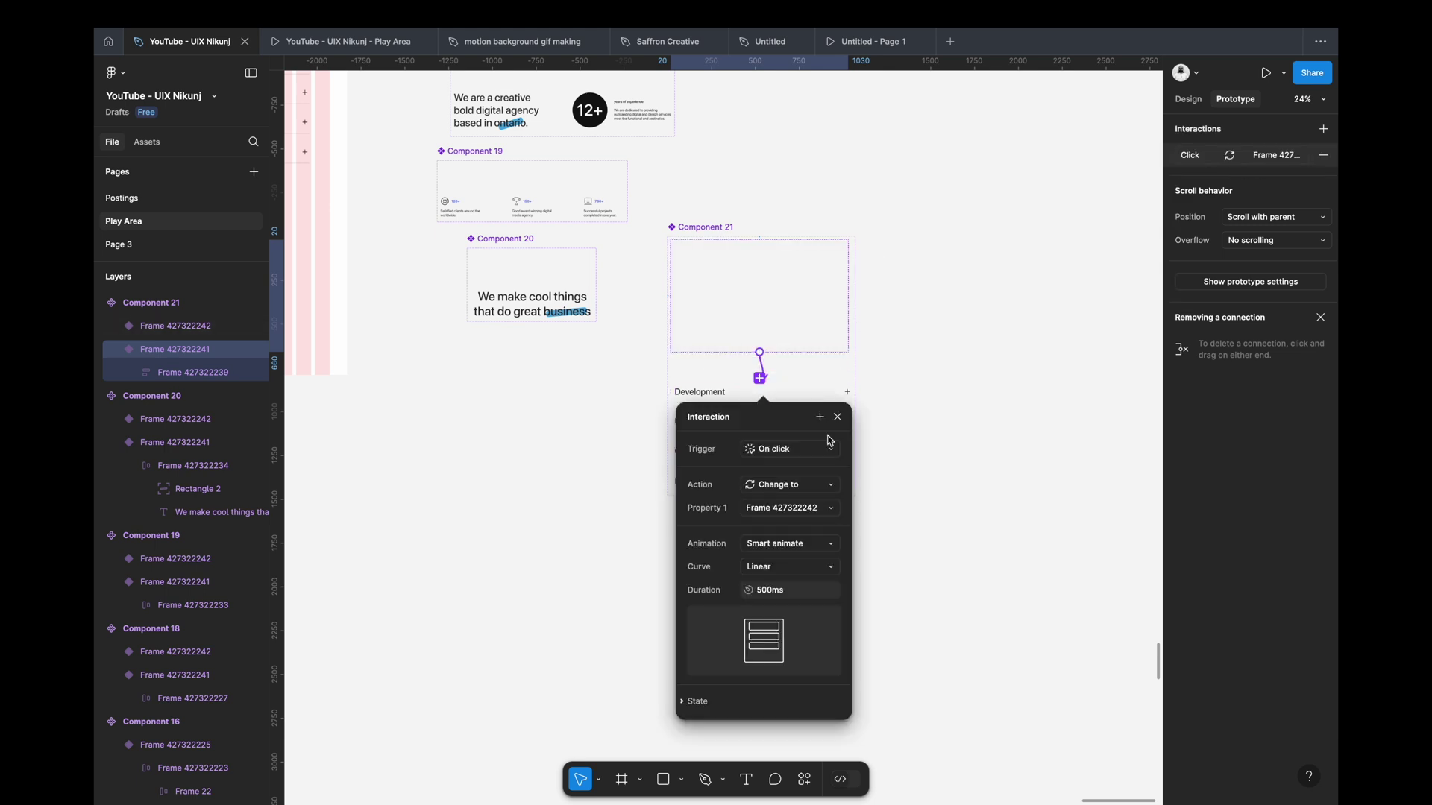
{"action": "left_click", "coordinate": [797, 458]}
{"action": "left_click", "coordinate": [788, 551]}
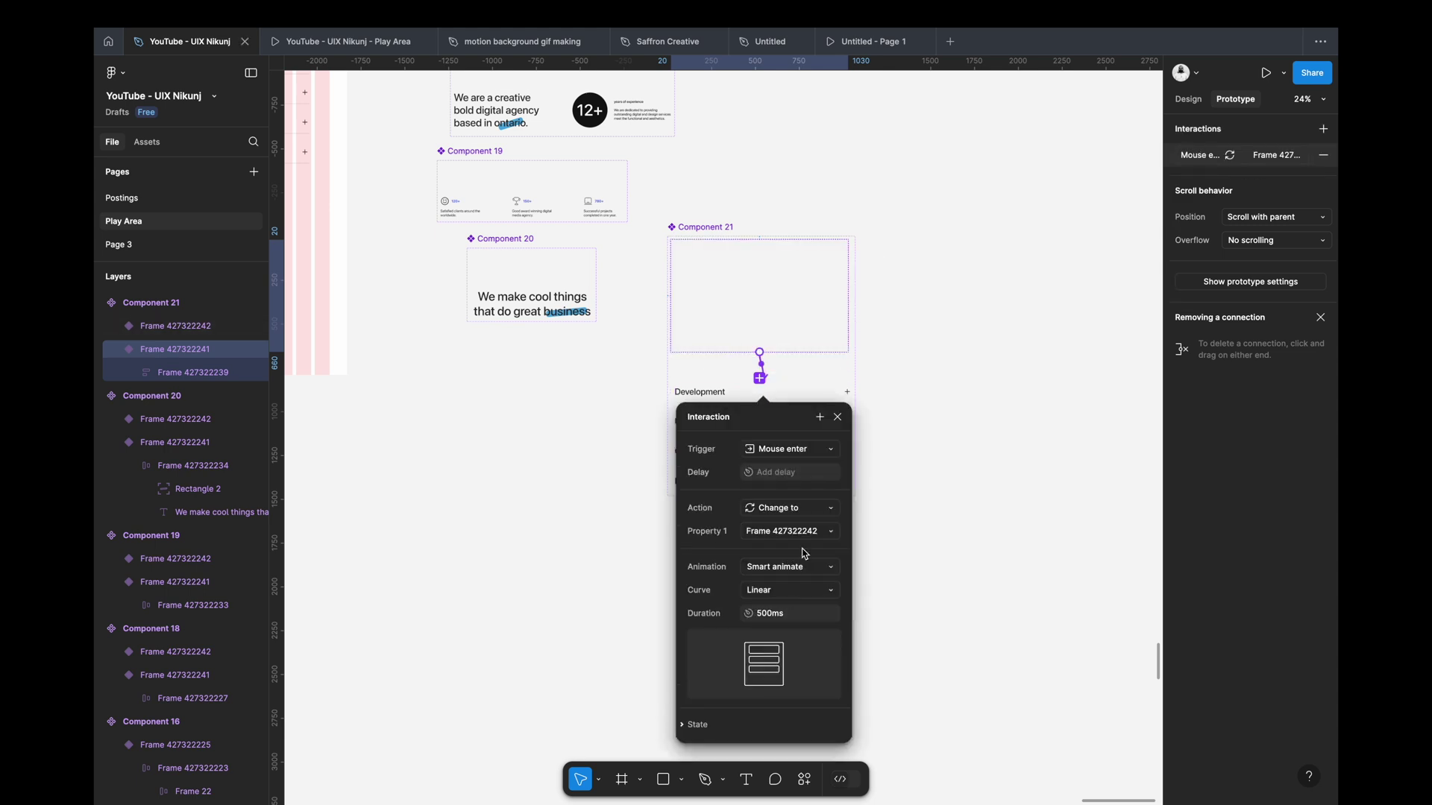
{"action": "left_click", "coordinate": [837, 418]}
{"action": "right_click", "coordinate": [795, 308]}
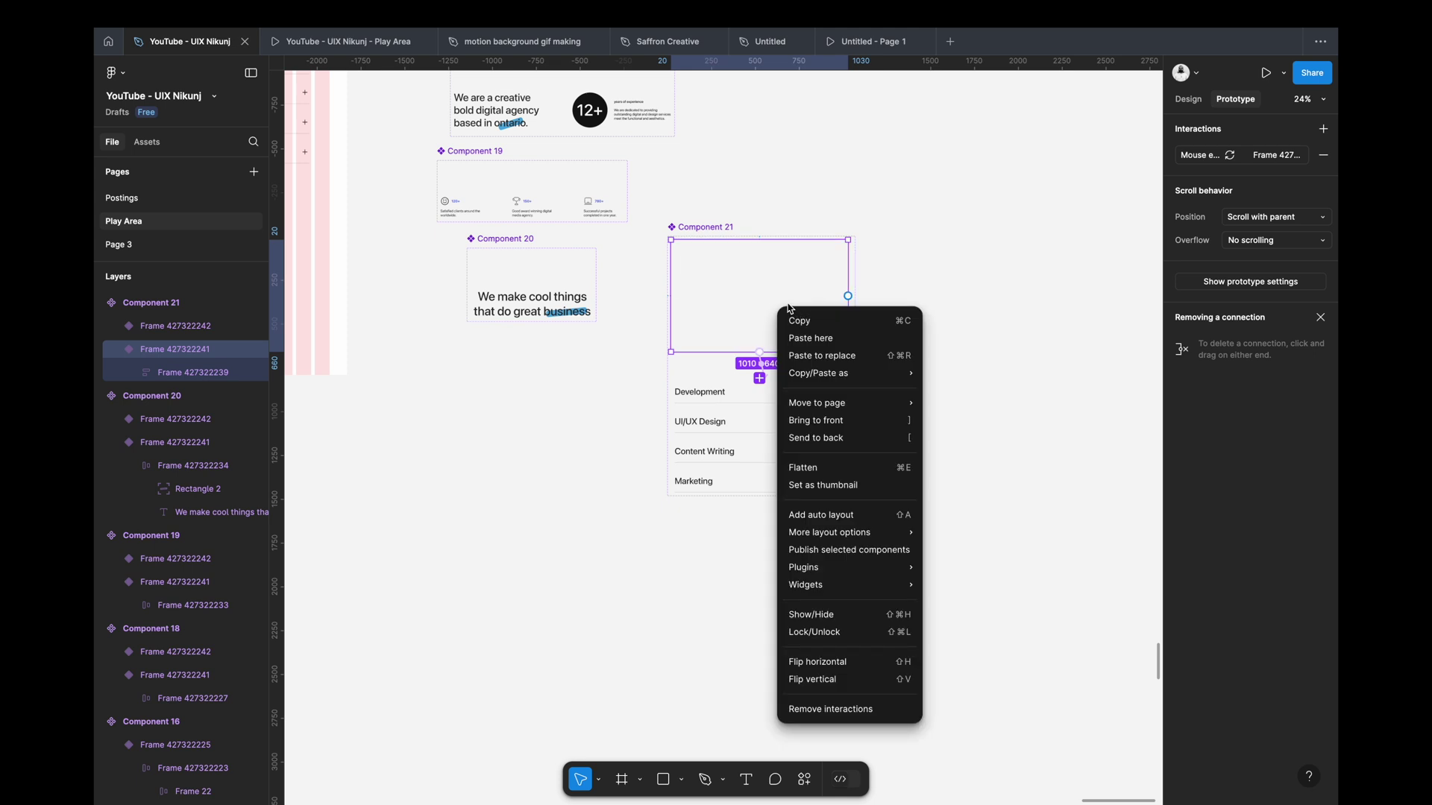
{"action": "key", "text": "Escape"}
Step: Replace the landing page's services list frame with Component 21
{"action": "scroll", "coordinate": [602, 297], "scroll_direction": "down", "scroll_amount": 5}
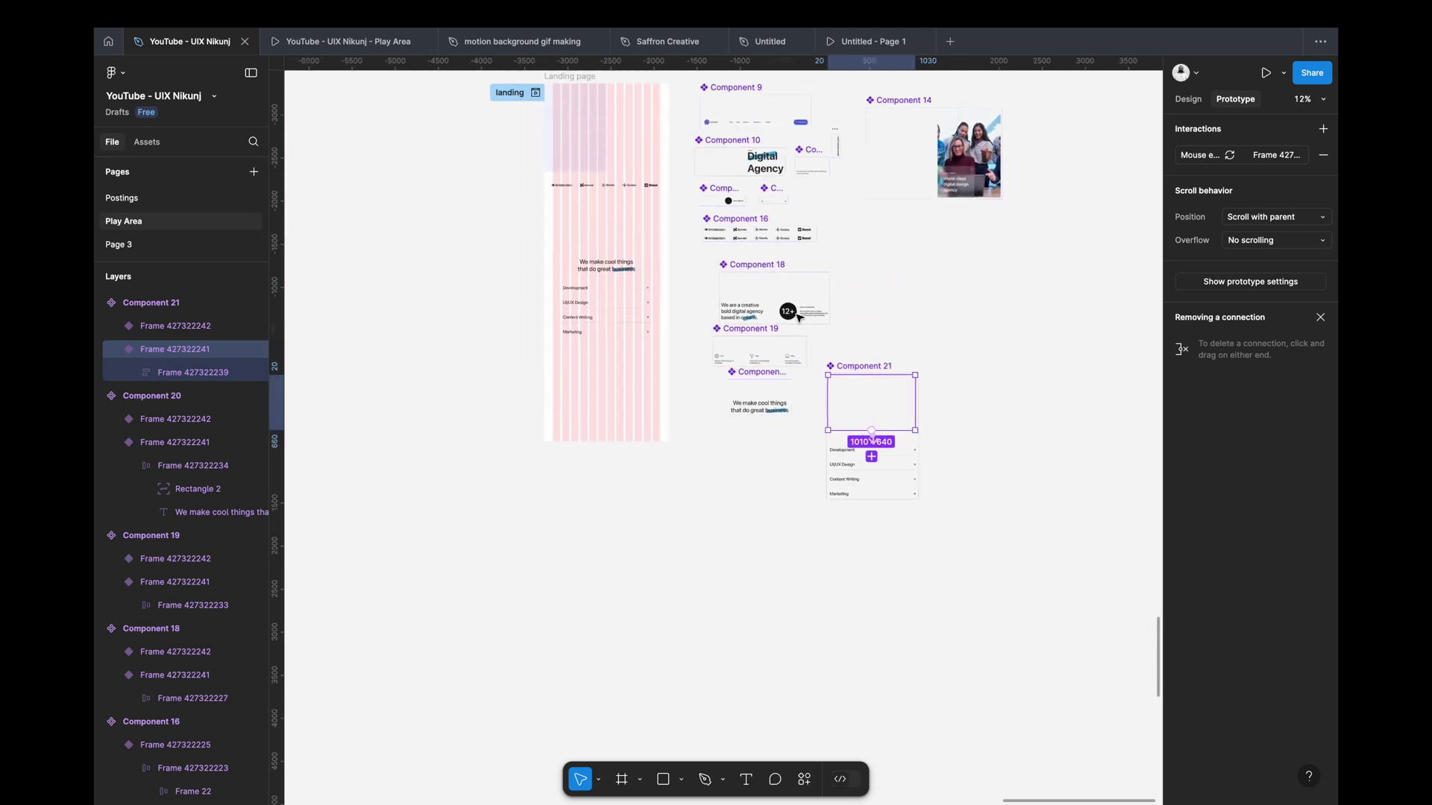
{"action": "scroll", "coordinate": [603, 297], "scroll_direction": "up", "scroll_amount": 3}
{"action": "right_click", "coordinate": [616, 268]}
{"action": "mouse_move", "coordinate": [657, 330]}
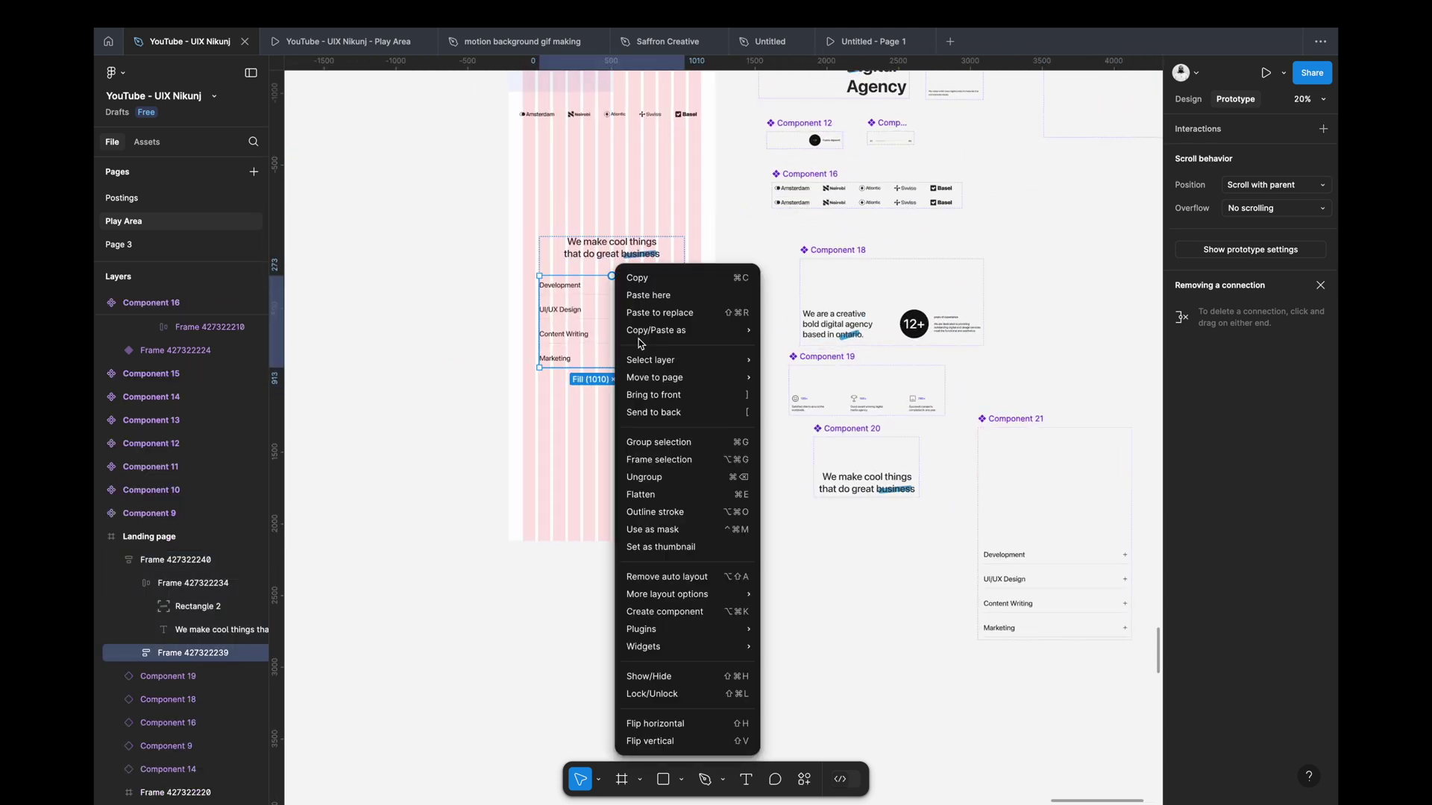
{"action": "left_click", "coordinate": [663, 316]}
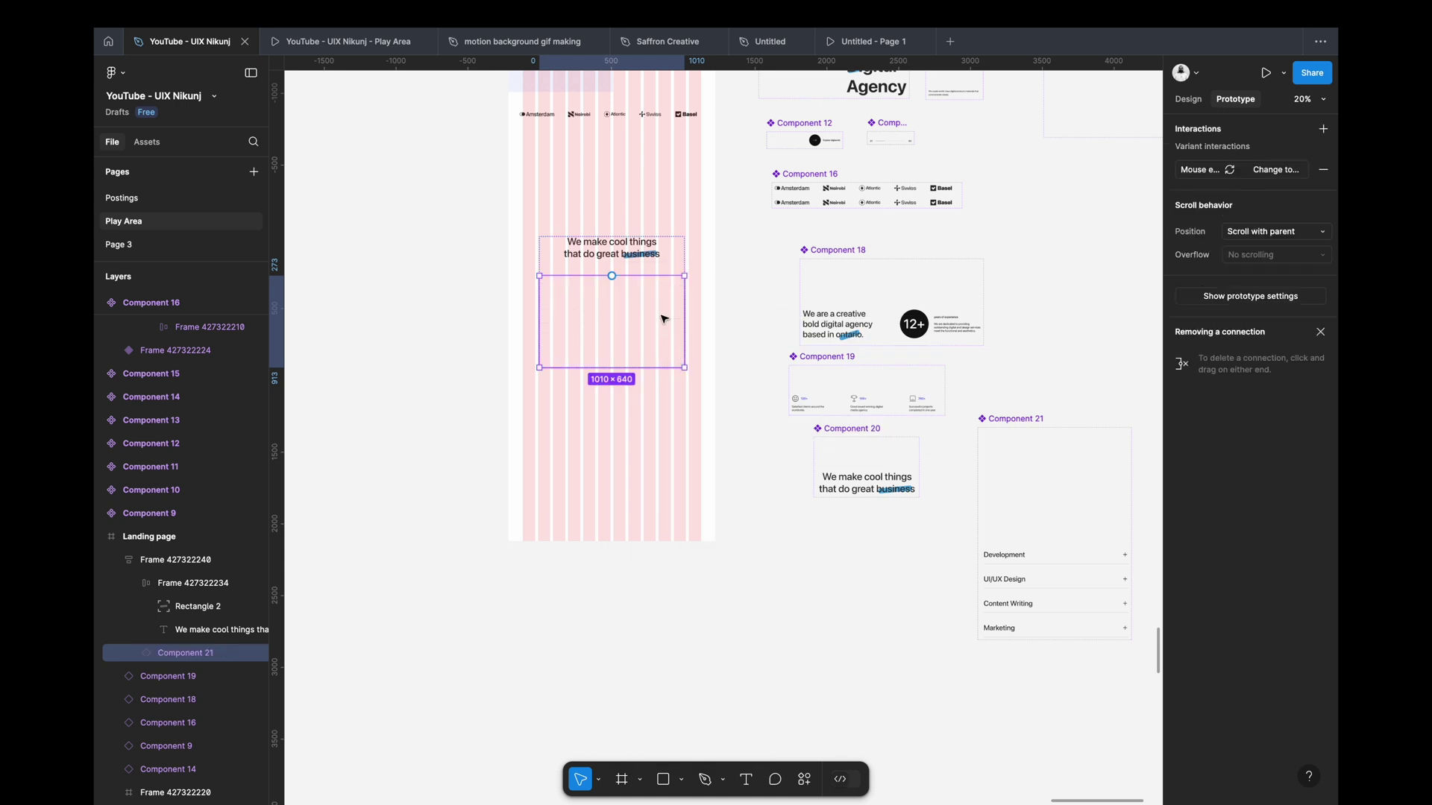
Step: Replace the landing page heading with Component 20 and present the Landing page
{"action": "right_click", "coordinate": [850, 451]}
{"action": "left_click", "coordinate": [881, 361]}
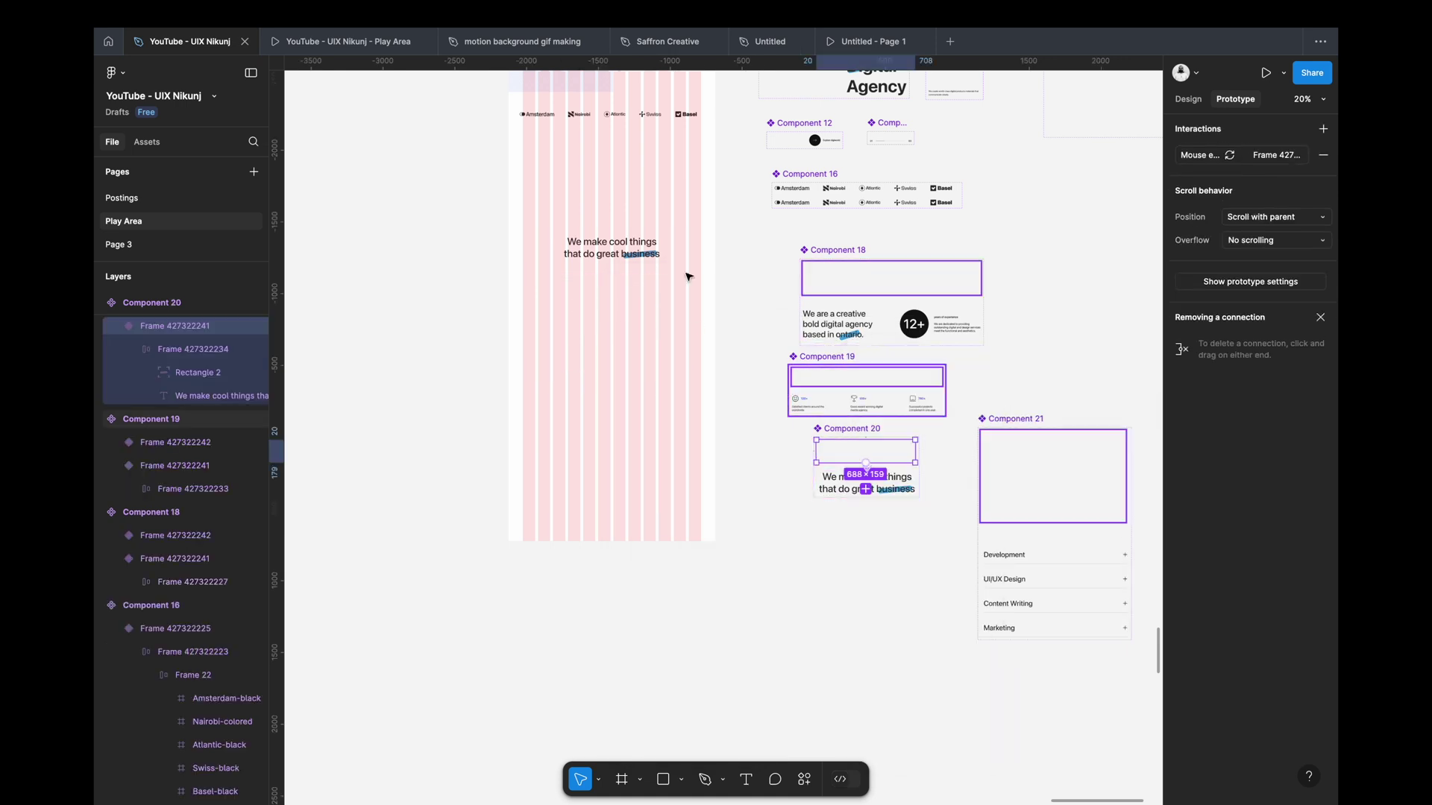
{"action": "left_click", "coordinate": [641, 256]}
{"action": "right_click", "coordinate": [645, 255]}
{"action": "left_click", "coordinate": [688, 307]}
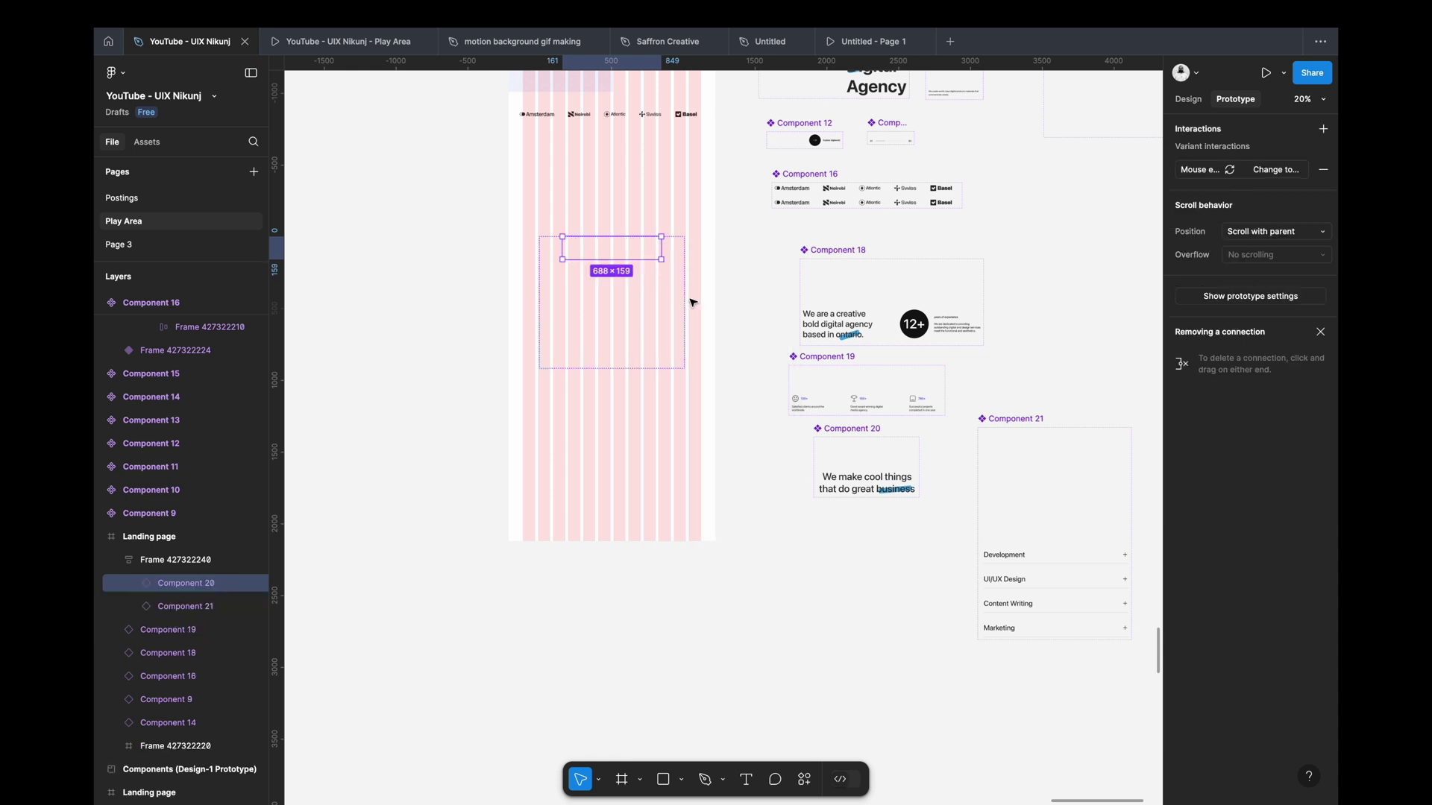
{"action": "scroll", "coordinate": [691, 300], "scroll_direction": "down", "scroll_amount": 2}
{"action": "scroll", "coordinate": [690, 300], "scroll_direction": "up", "scroll_amount": 3}
{"action": "left_click", "coordinate": [587, 175]}
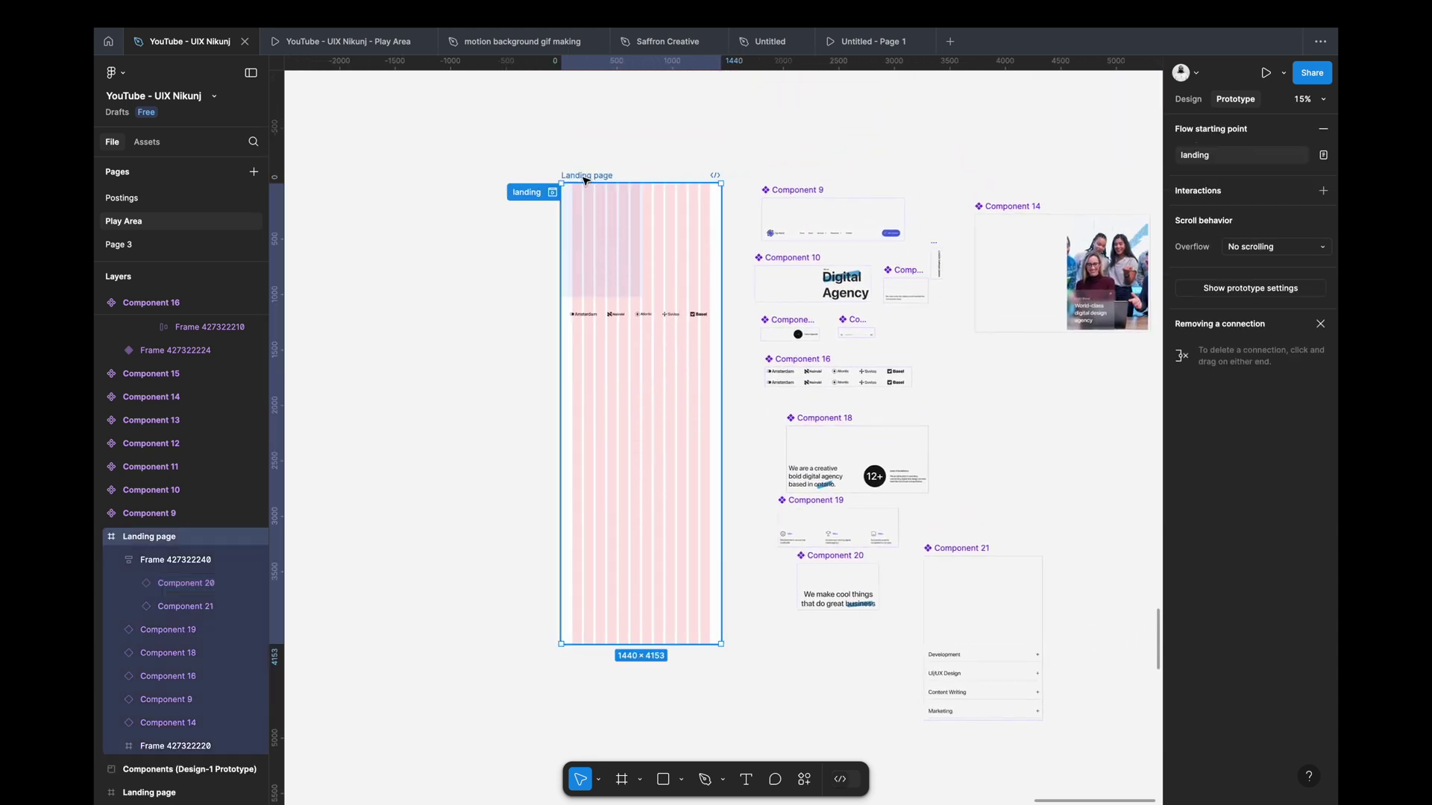
{"action": "left_click", "coordinate": [1265, 73]}
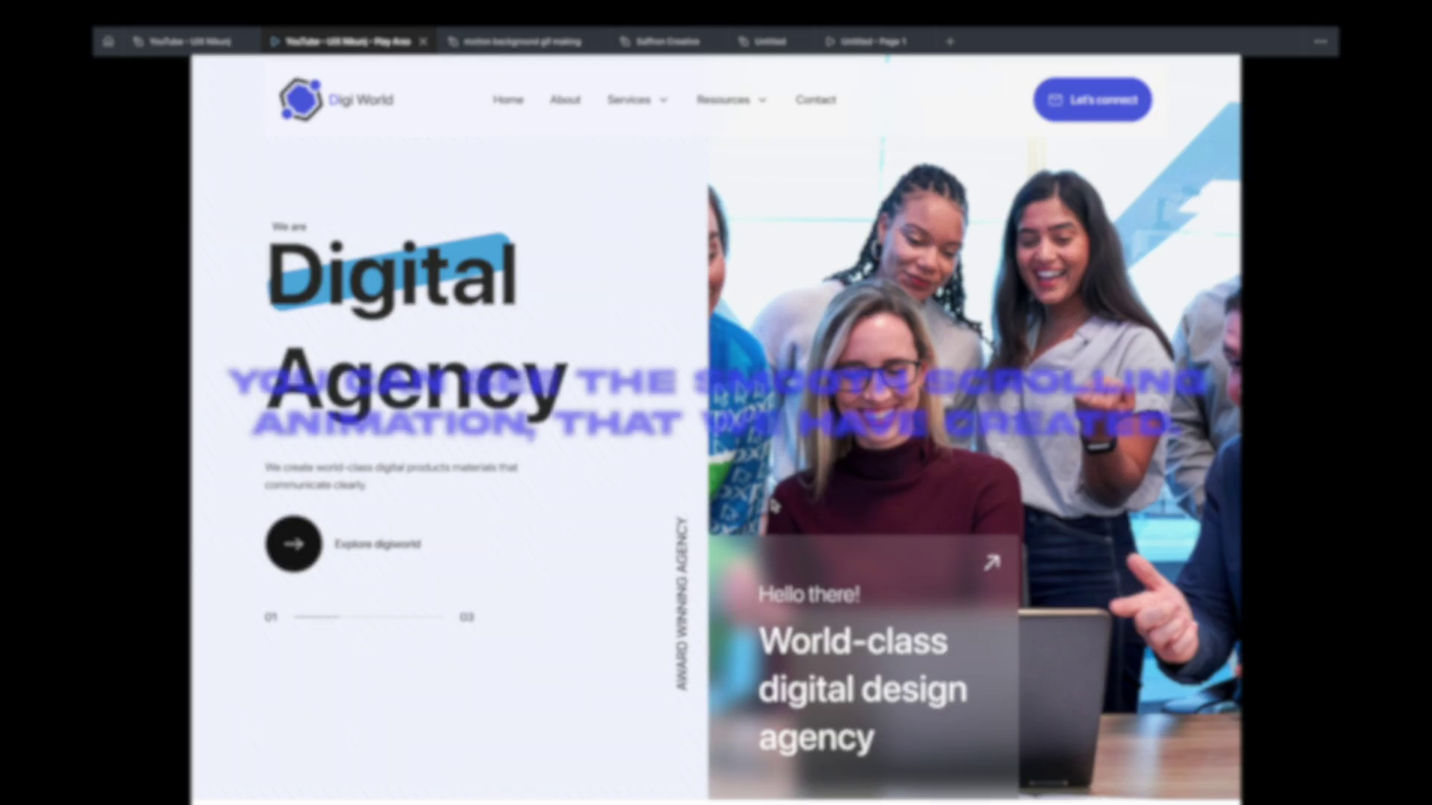
Step: Scroll the prototype preview from the hero down to the new headline and services list
{"action": "scroll", "coordinate": [774, 506], "scroll_direction": "down", "scroll_amount": 5}
{"action": "scroll", "coordinate": [774, 506], "scroll_direction": "down", "scroll_amount": 3}
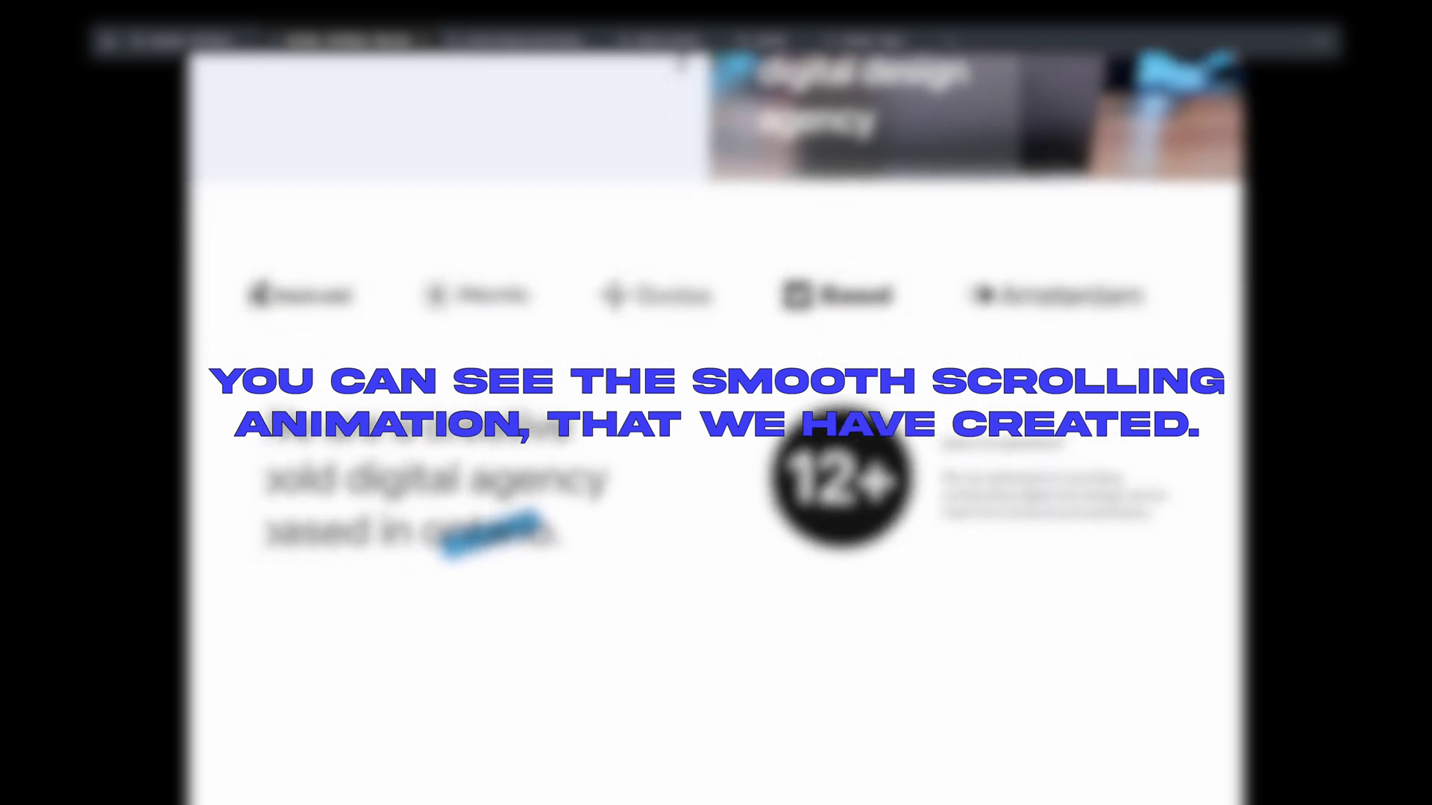
{"action": "scroll", "coordinate": [718, 544], "scroll_direction": "down", "scroll_amount": 3}
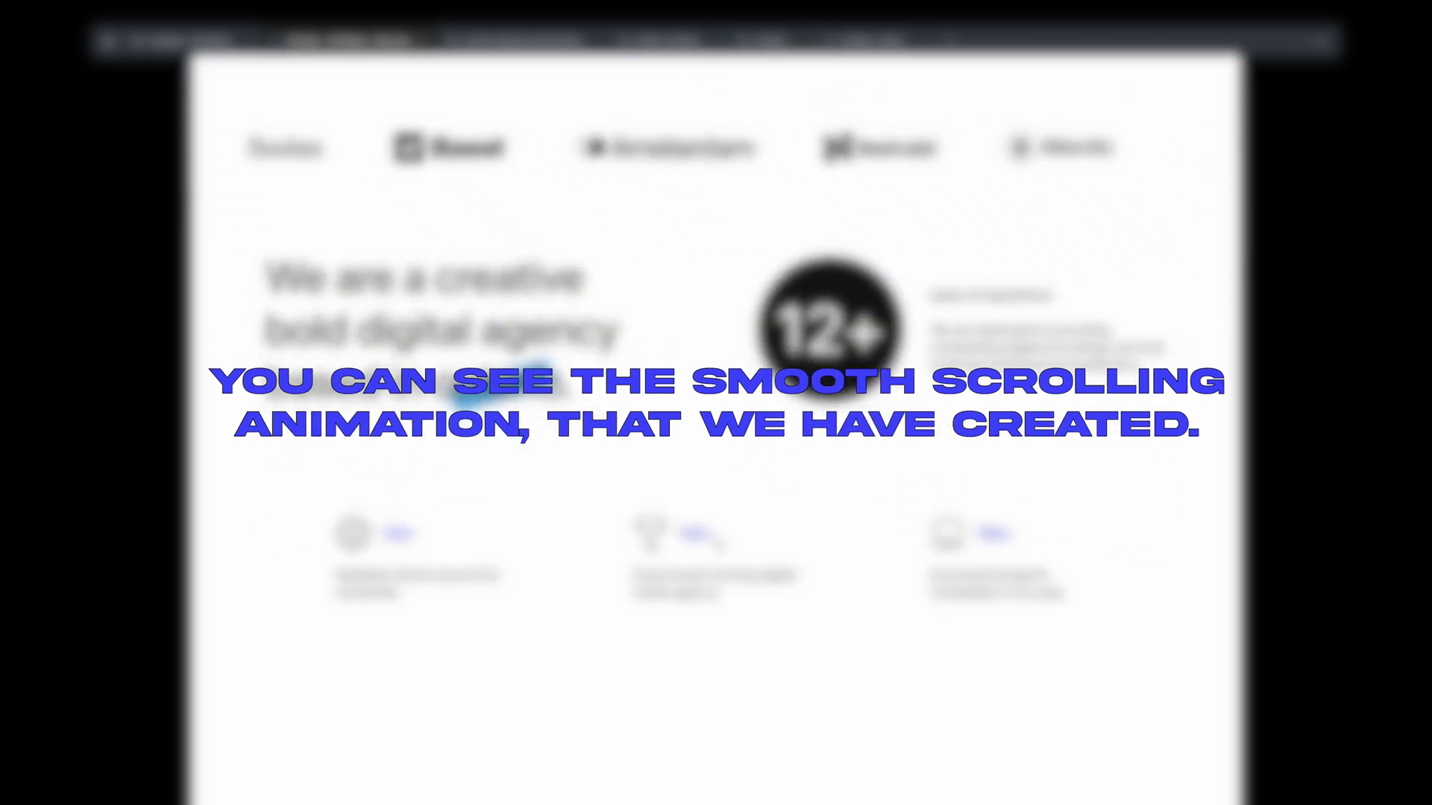
{"action": "scroll", "coordinate": [719, 544], "scroll_direction": "down", "scroll_amount": 4}
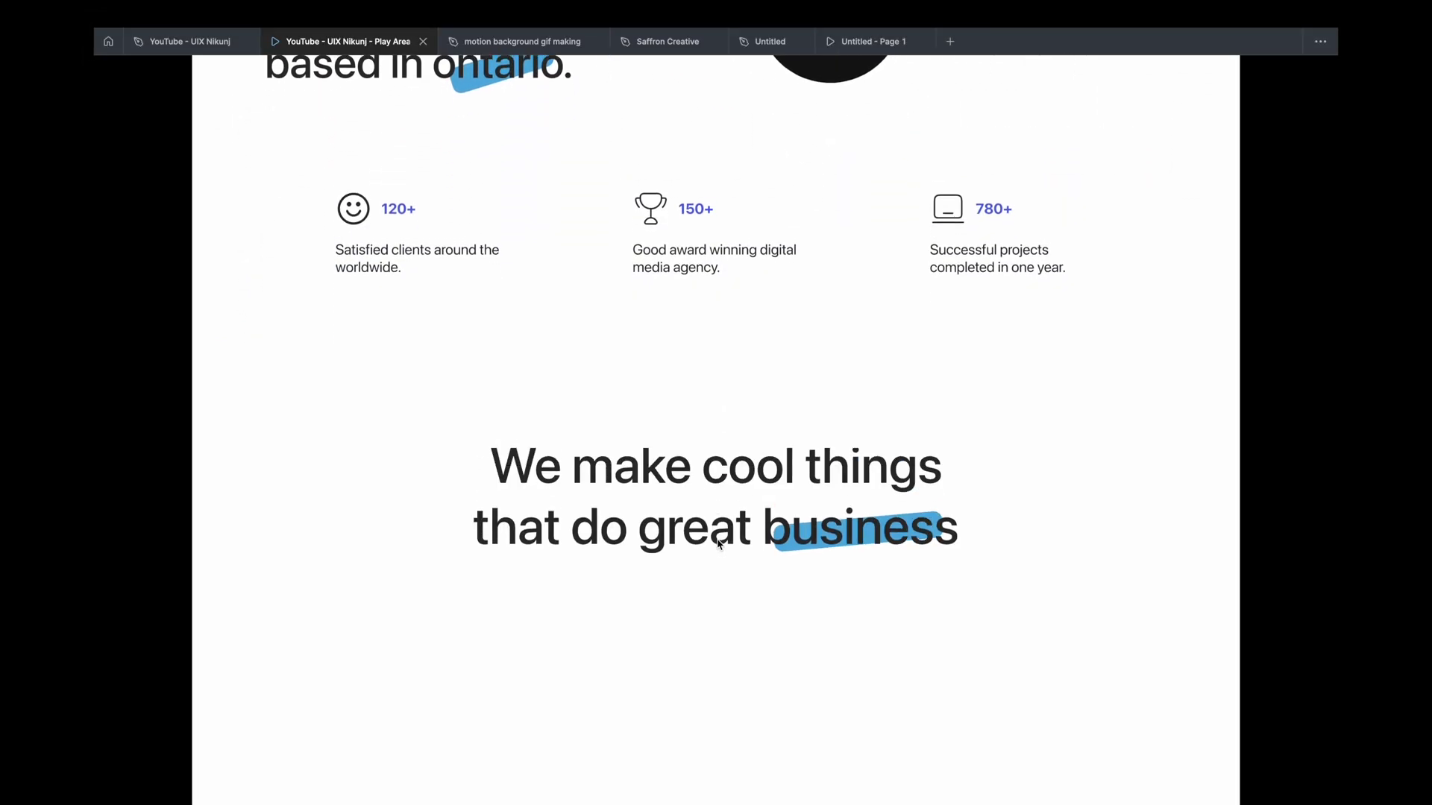
{"action": "scroll", "coordinate": [718, 545], "scroll_direction": "down", "scroll_amount": 5}
{"action": "scroll", "coordinate": [718, 545], "scroll_direction": "up", "scroll_amount": 1}
{"action": "scroll", "coordinate": [718, 544], "scroll_direction": "up", "scroll_amount": 1}
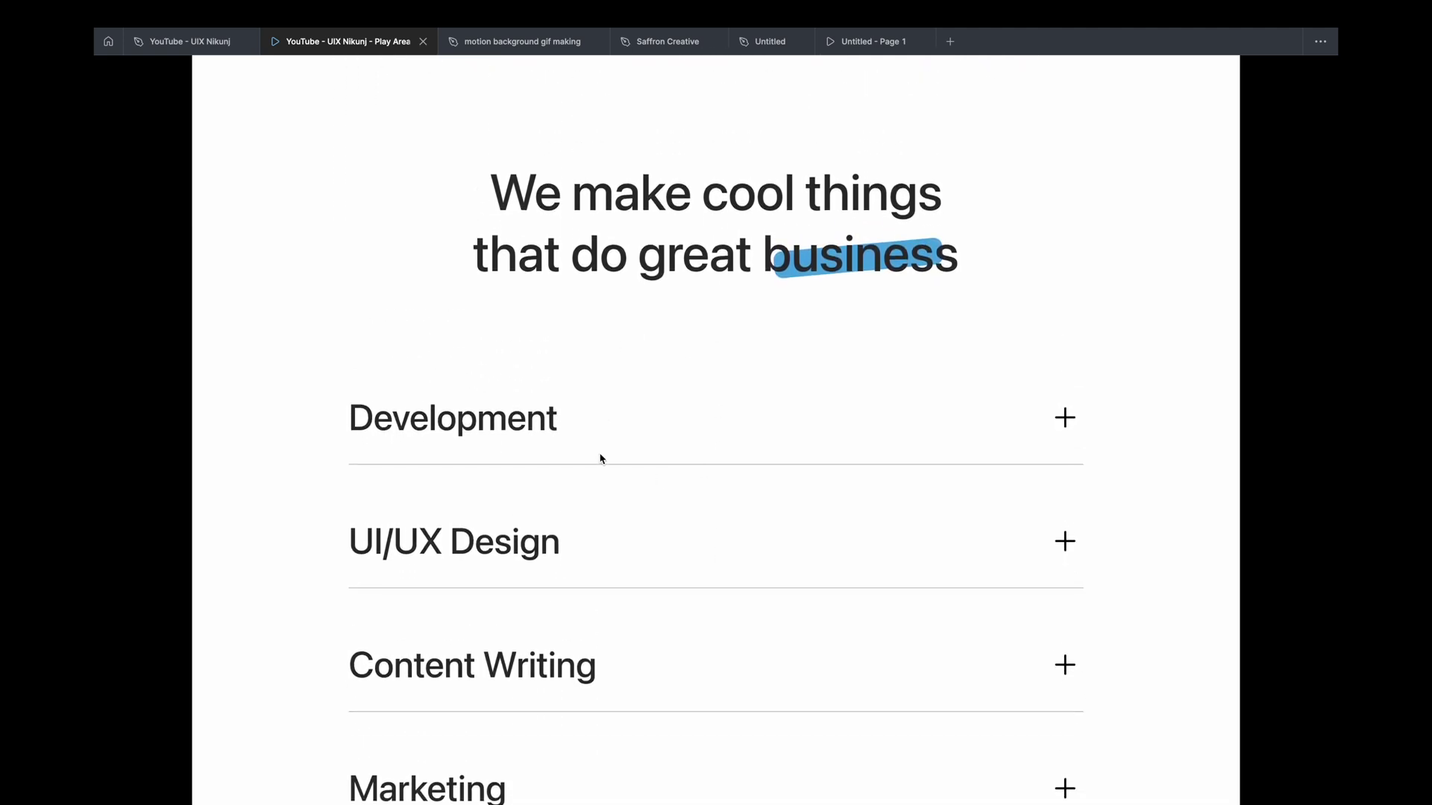
{"action": "scroll", "coordinate": [684, 466], "scroll_direction": "down", "scroll_amount": 3}
{"action": "scroll", "coordinate": [684, 473], "scroll_direction": "down", "scroll_amount": 3}
{"action": "scroll", "coordinate": [684, 470], "scroll_direction": "up", "scroll_amount": 8}
{"action": "scroll", "coordinate": [684, 466], "scroll_direction": "up", "scroll_amount": 10}
{"action": "scroll", "coordinate": [683, 465], "scroll_direction": "up", "scroll_amount": 3}
{"action": "scroll", "coordinate": [684, 466], "scroll_direction": "down", "scroll_amount": 3}
{"action": "scroll", "coordinate": [684, 465], "scroll_direction": "down", "scroll_amount": 5}
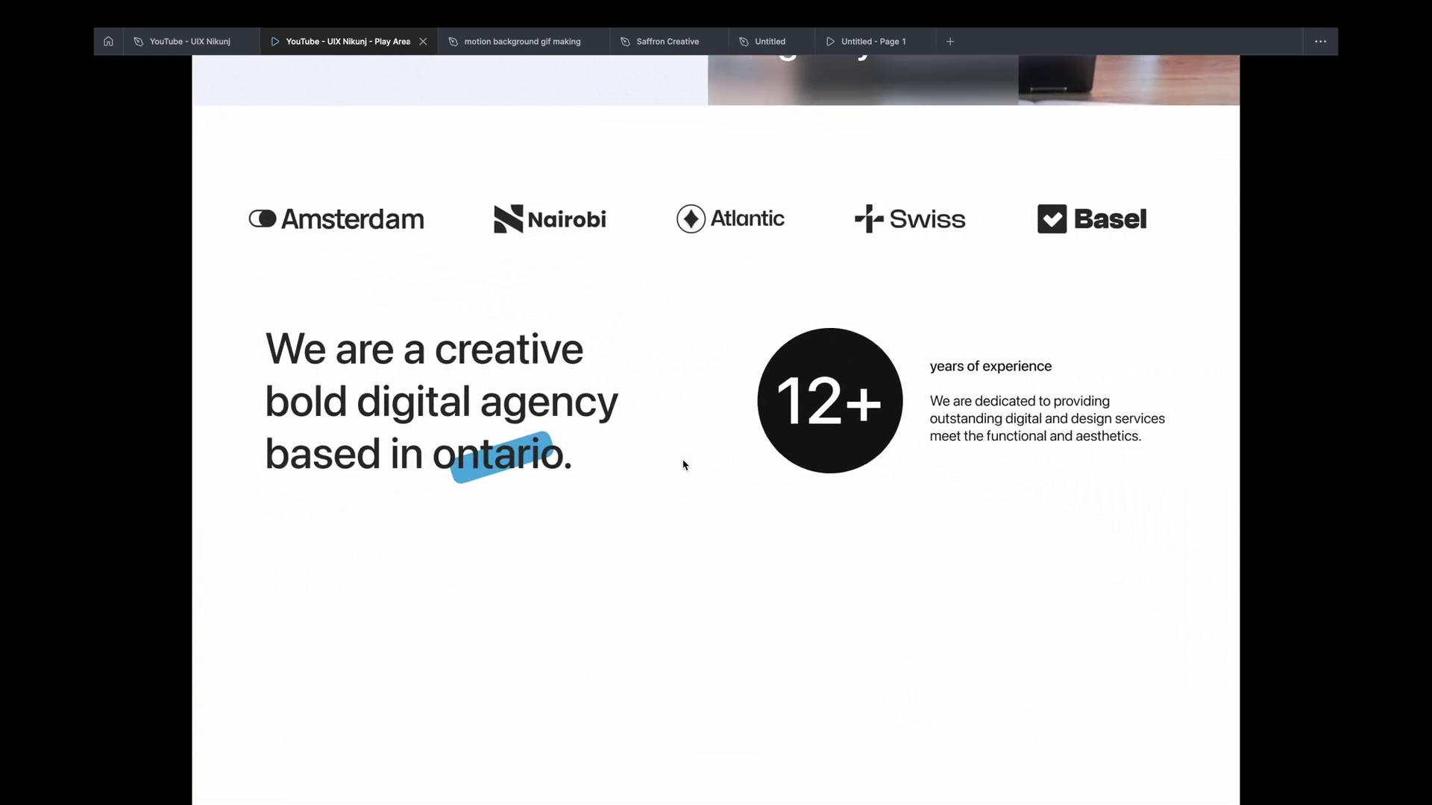
{"action": "scroll", "coordinate": [684, 465], "scroll_direction": "down", "scroll_amount": 3}
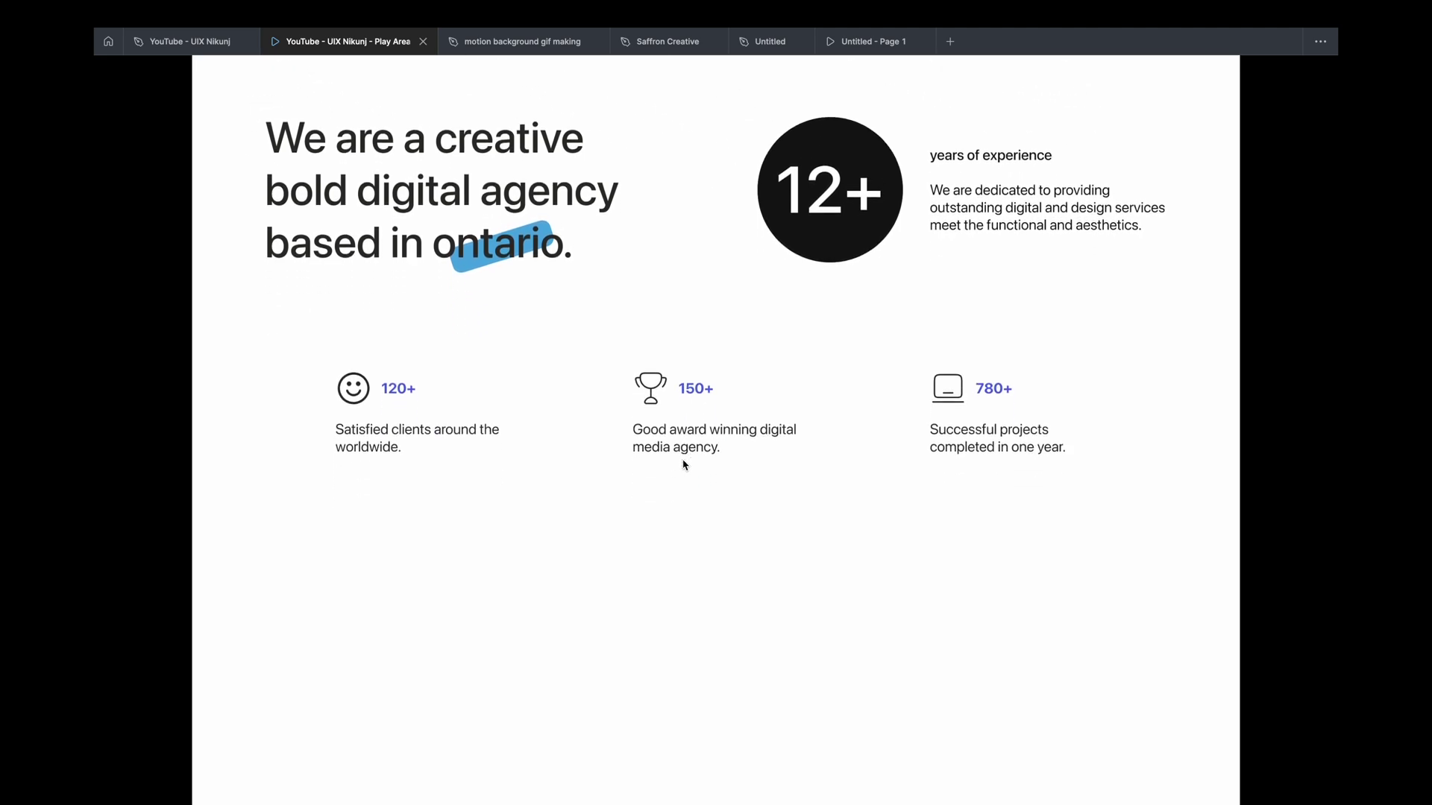
{"action": "scroll", "coordinate": [683, 465], "scroll_direction": "down", "scroll_amount": 2}
{"action": "scroll", "coordinate": [683, 465], "scroll_direction": "down", "scroll_amount": 2}
{"action": "scroll", "coordinate": [684, 465], "scroll_direction": "down", "scroll_amount": 2}
{"action": "scroll", "coordinate": [684, 465], "scroll_direction": "down", "scroll_amount": 2}
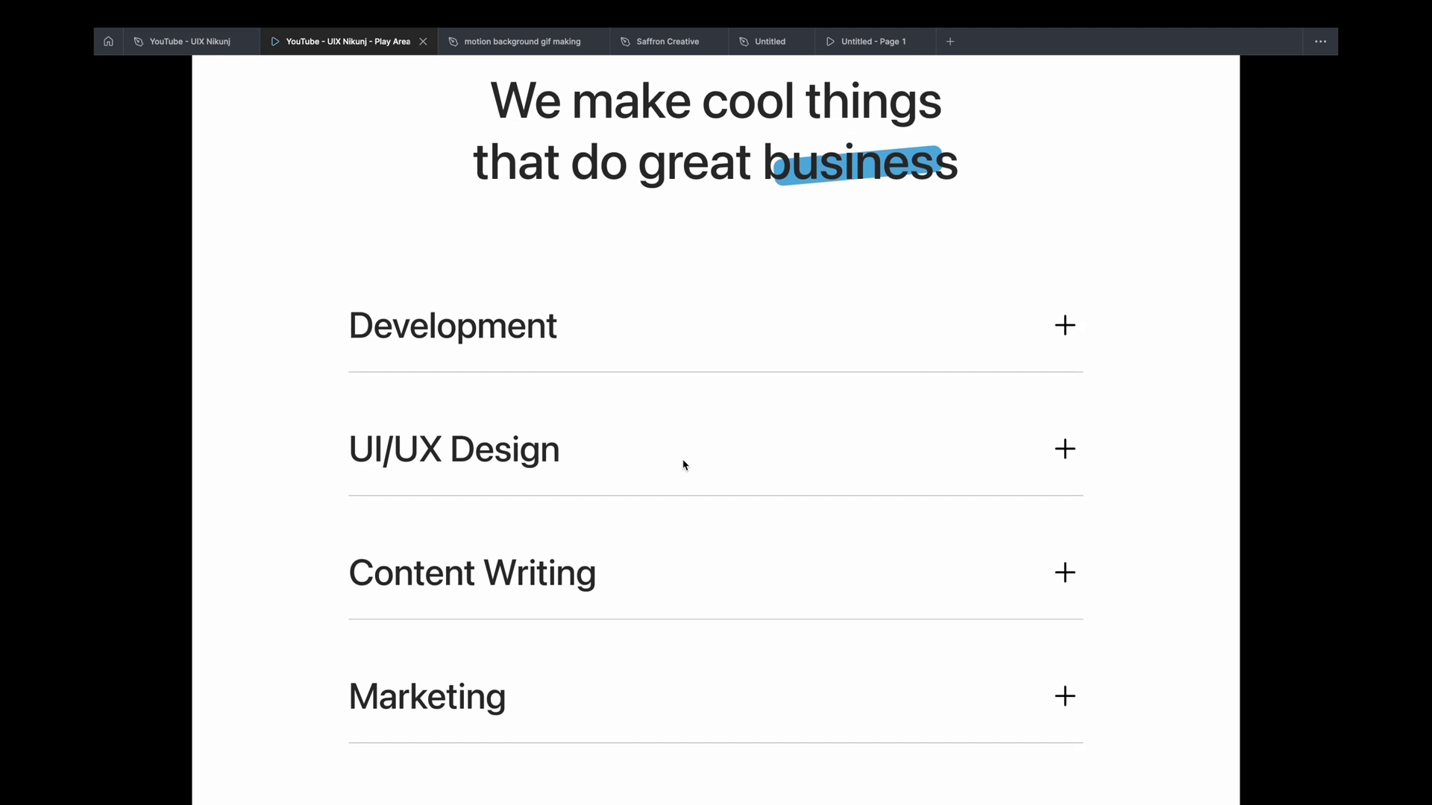
{"action": "scroll", "coordinate": [684, 465], "scroll_direction": "up", "scroll_amount": 2}
{"action": "scroll", "coordinate": [684, 465], "scroll_direction": "up", "scroll_amount": 10}
{"action": "scroll", "coordinate": [684, 466], "scroll_direction": "up", "scroll_amount": 5}
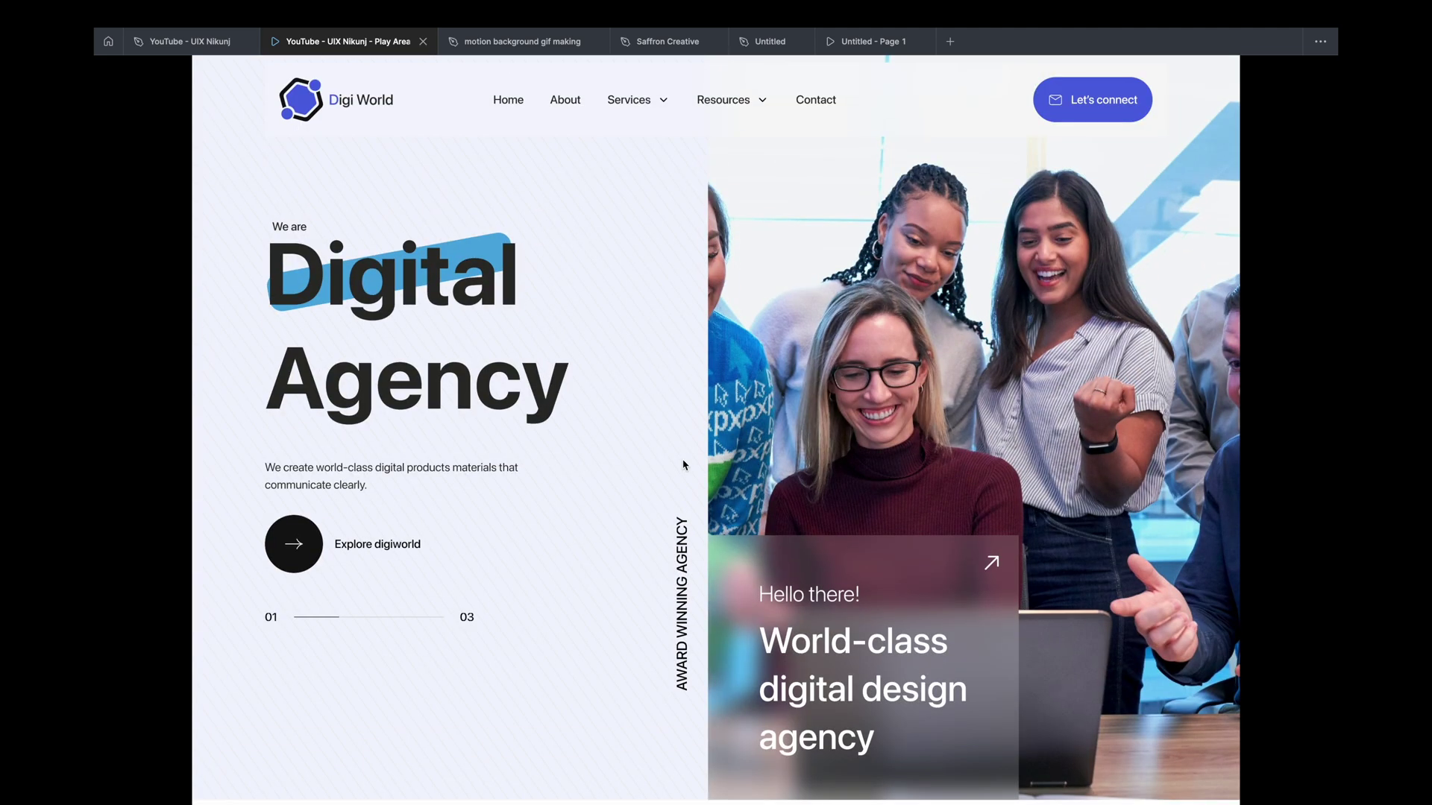
{"action": "scroll", "coordinate": [684, 465], "scroll_direction": "down", "scroll_amount": 2}
{"action": "scroll", "coordinate": [683, 465], "scroll_direction": "down", "scroll_amount": 5}
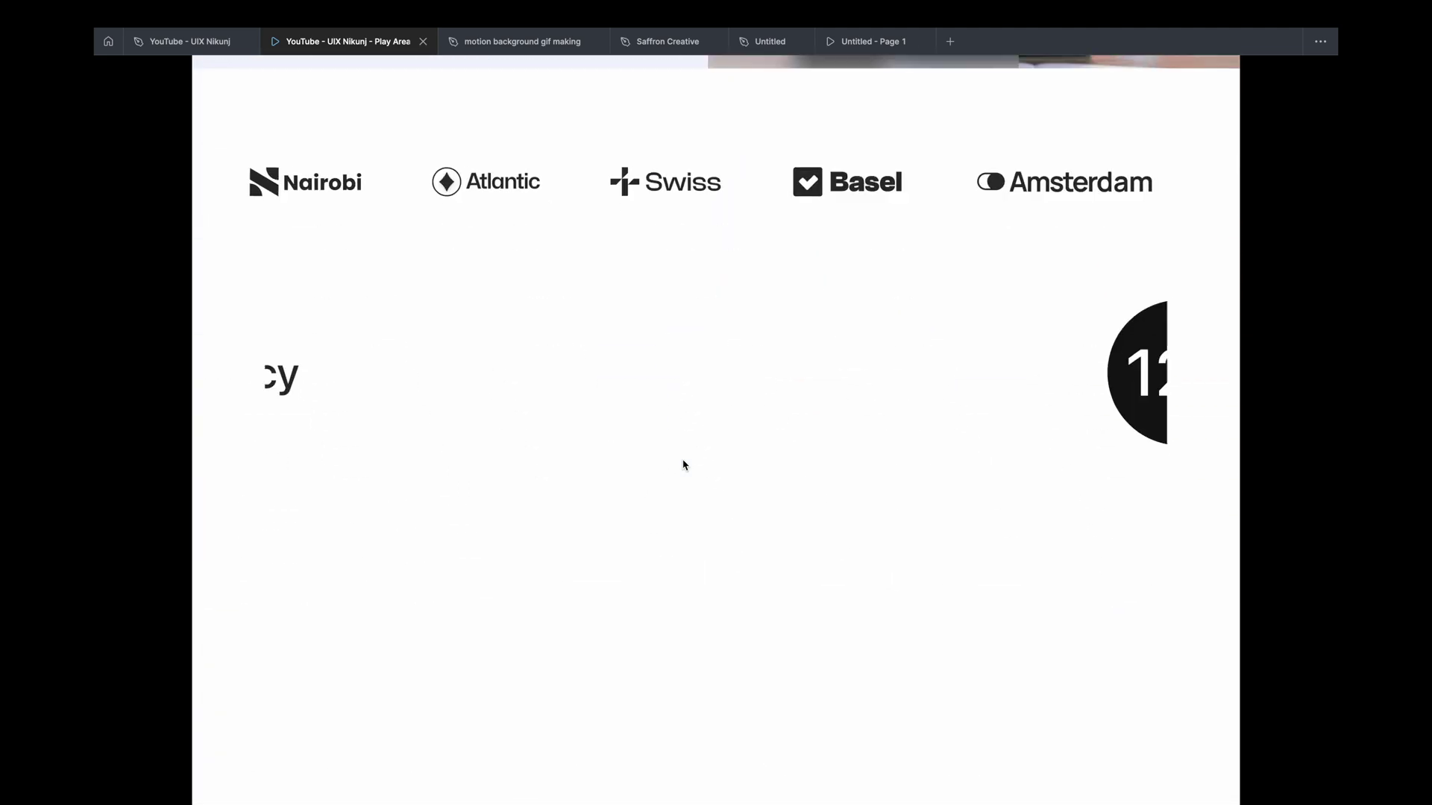
{"action": "scroll", "coordinate": [684, 465], "scroll_direction": "down", "scroll_amount": 2}
{"action": "scroll", "coordinate": [684, 466], "scroll_direction": "down", "scroll_amount": 2}
{"action": "scroll", "coordinate": [684, 466], "scroll_direction": "down", "scroll_amount": 2}
{"action": "scroll", "coordinate": [684, 466], "scroll_direction": "down", "scroll_amount": 2}
{"action": "scroll", "coordinate": [684, 466], "scroll_direction": "down", "scroll_amount": 1}
{"action": "scroll", "coordinate": [684, 466], "scroll_direction": "down", "scroll_amount": 1}
{"action": "scroll", "coordinate": [684, 466], "scroll_direction": "up", "scroll_amount": 1}
{"action": "scroll", "coordinate": [684, 466], "scroll_direction": "down", "scroll_amount": 1}
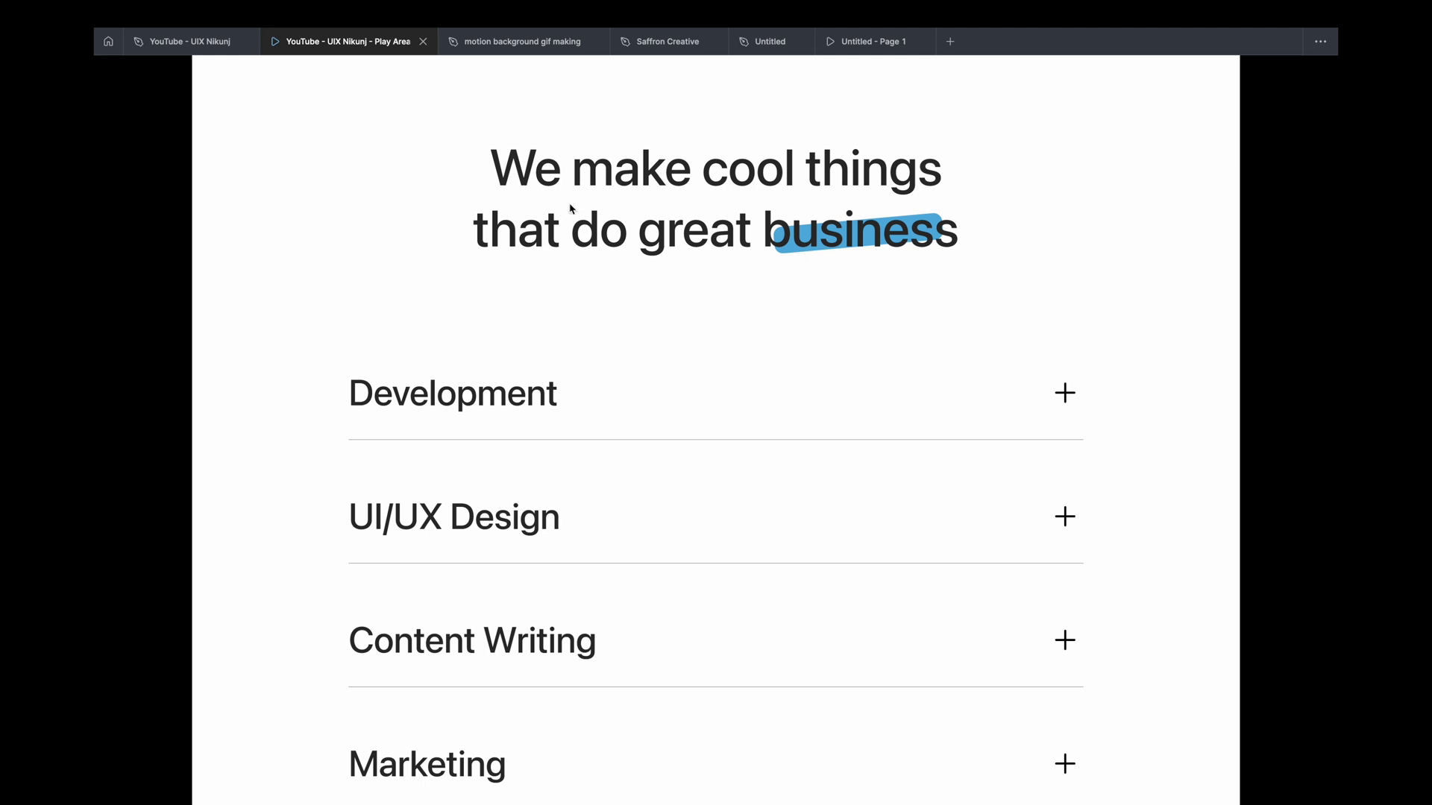
Step: Switch between the design file and the prototype preview, clearing the canvas selection
{"action": "left_click", "coordinate": [205, 44]}
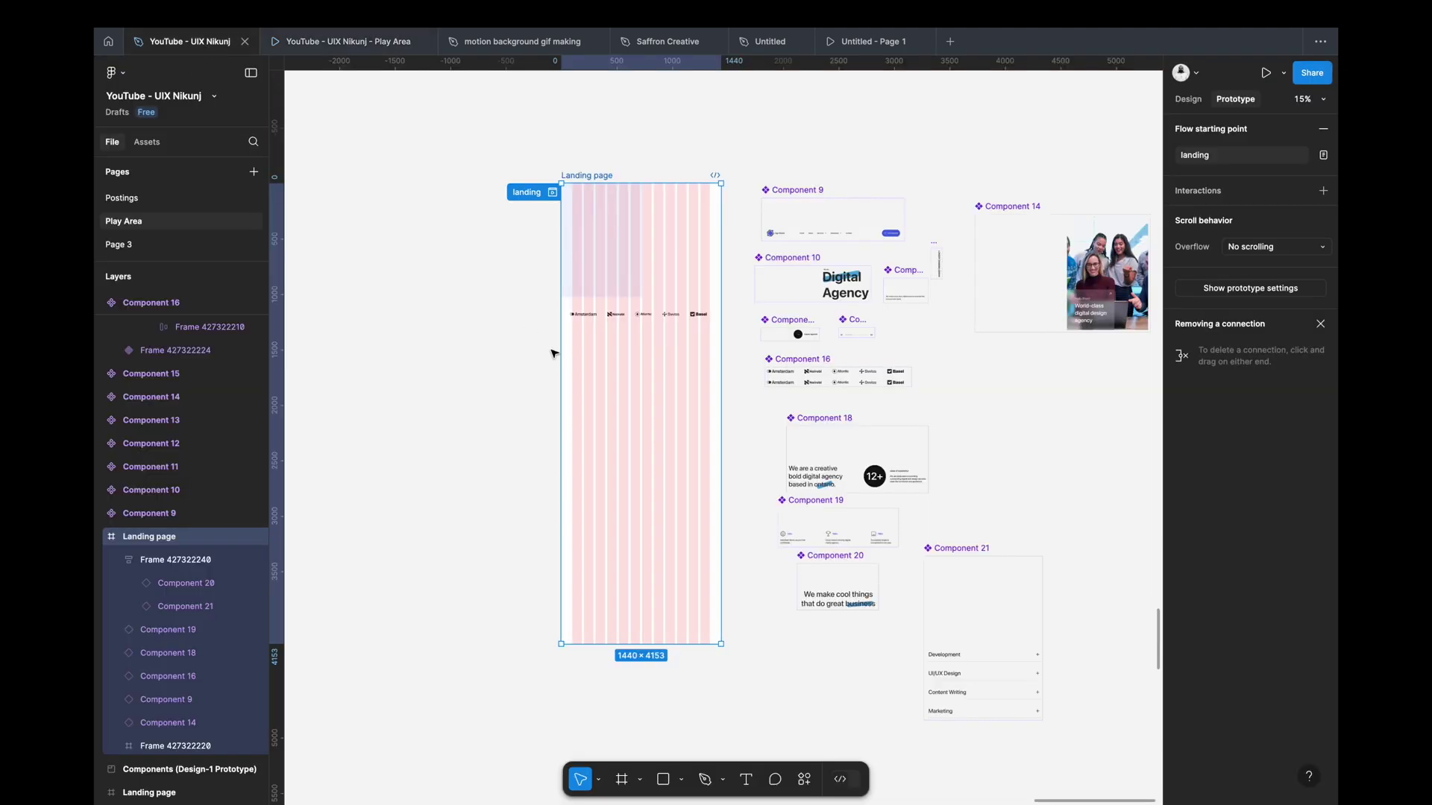
{"action": "left_click", "coordinate": [505, 401]}
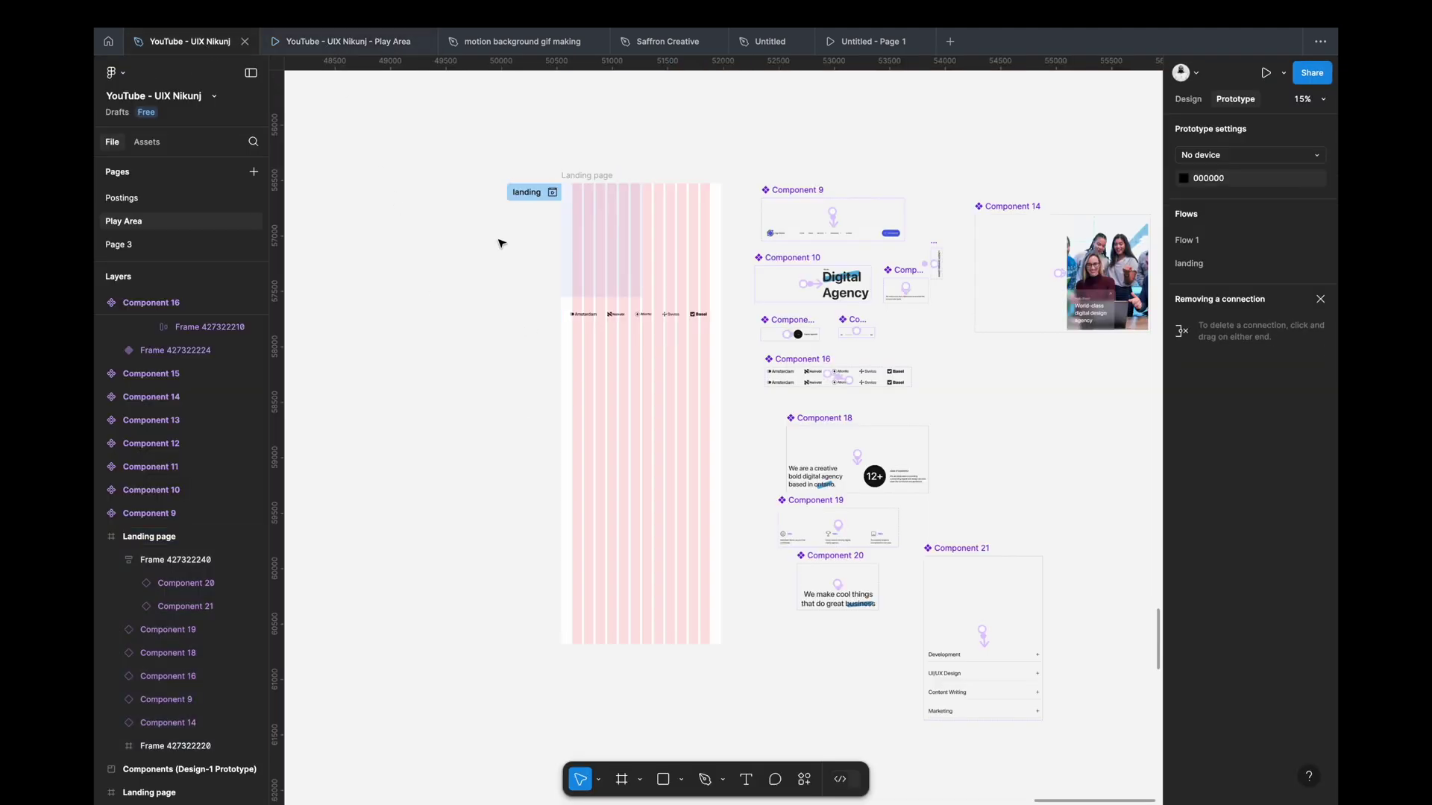
{"action": "left_click", "coordinate": [348, 50]}
{"action": "left_click", "coordinate": [209, 50]}
Step: Scroll the canvas and select the Landing page frame
{"action": "scroll", "coordinate": [701, 407], "scroll_direction": "down", "scroll_amount": 2}
{"action": "scroll", "coordinate": [720, 400], "scroll_direction": "down", "scroll_amount": 2}
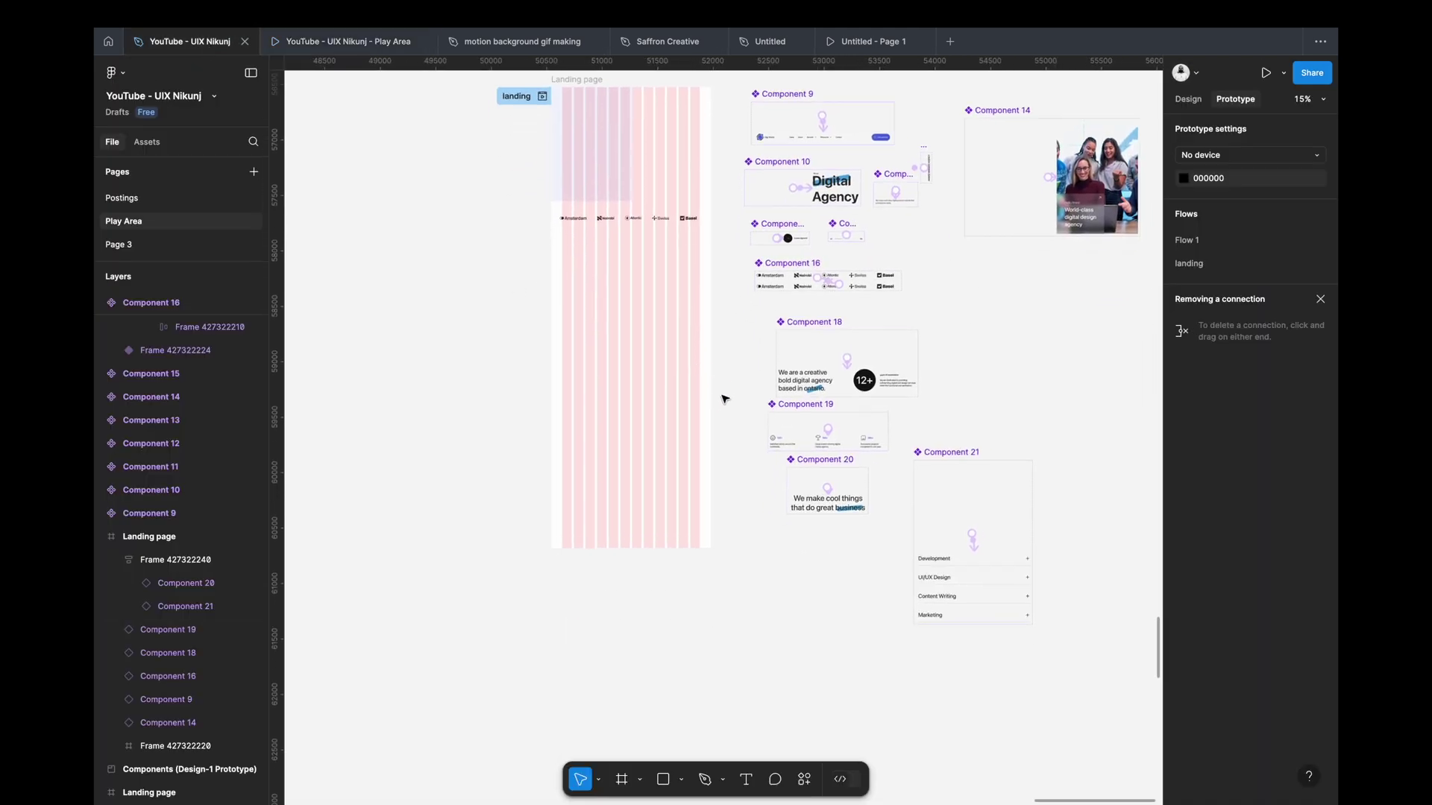
{"action": "scroll", "coordinate": [723, 399], "scroll_direction": "down", "scroll_amount": 2}
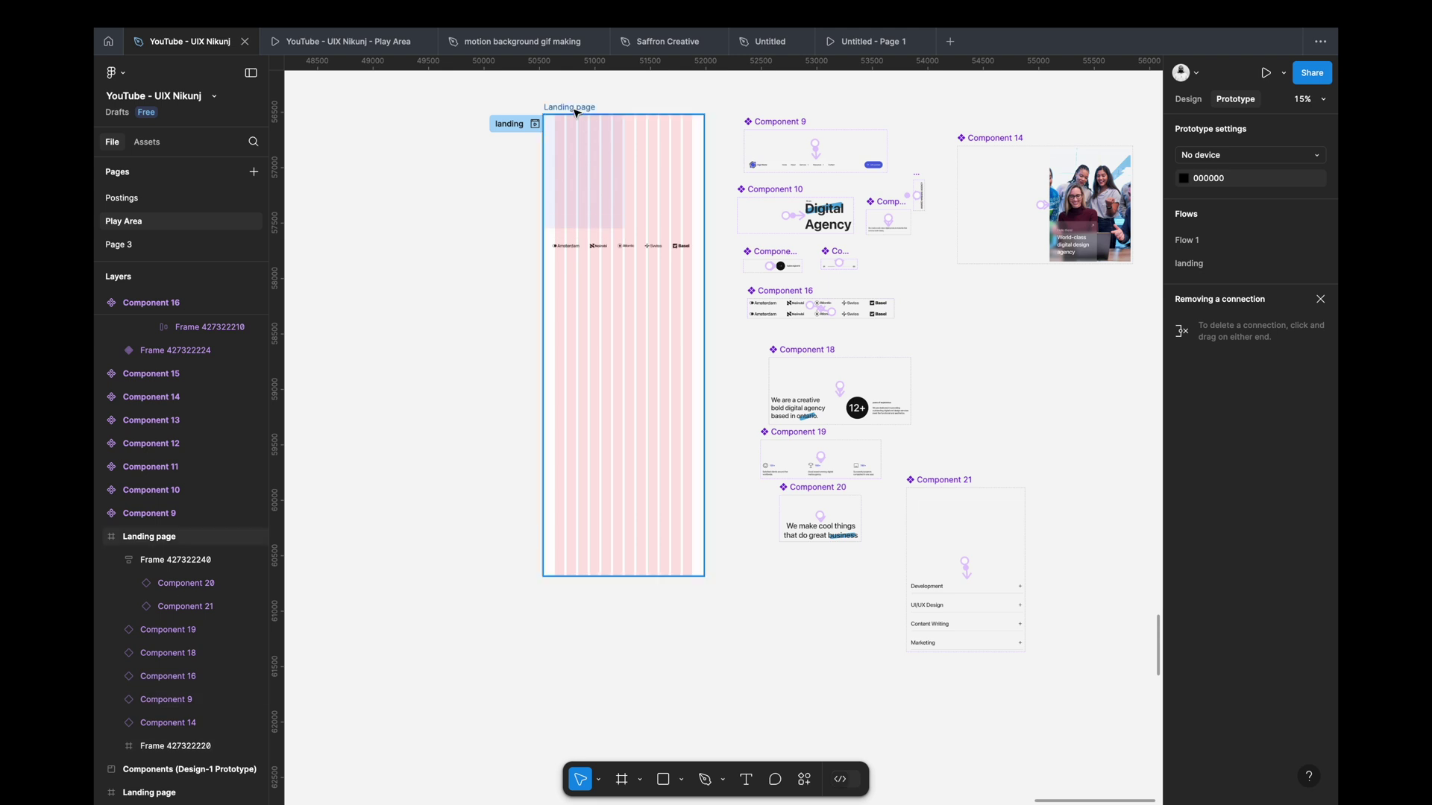
{"action": "left_click", "coordinate": [568, 134]}
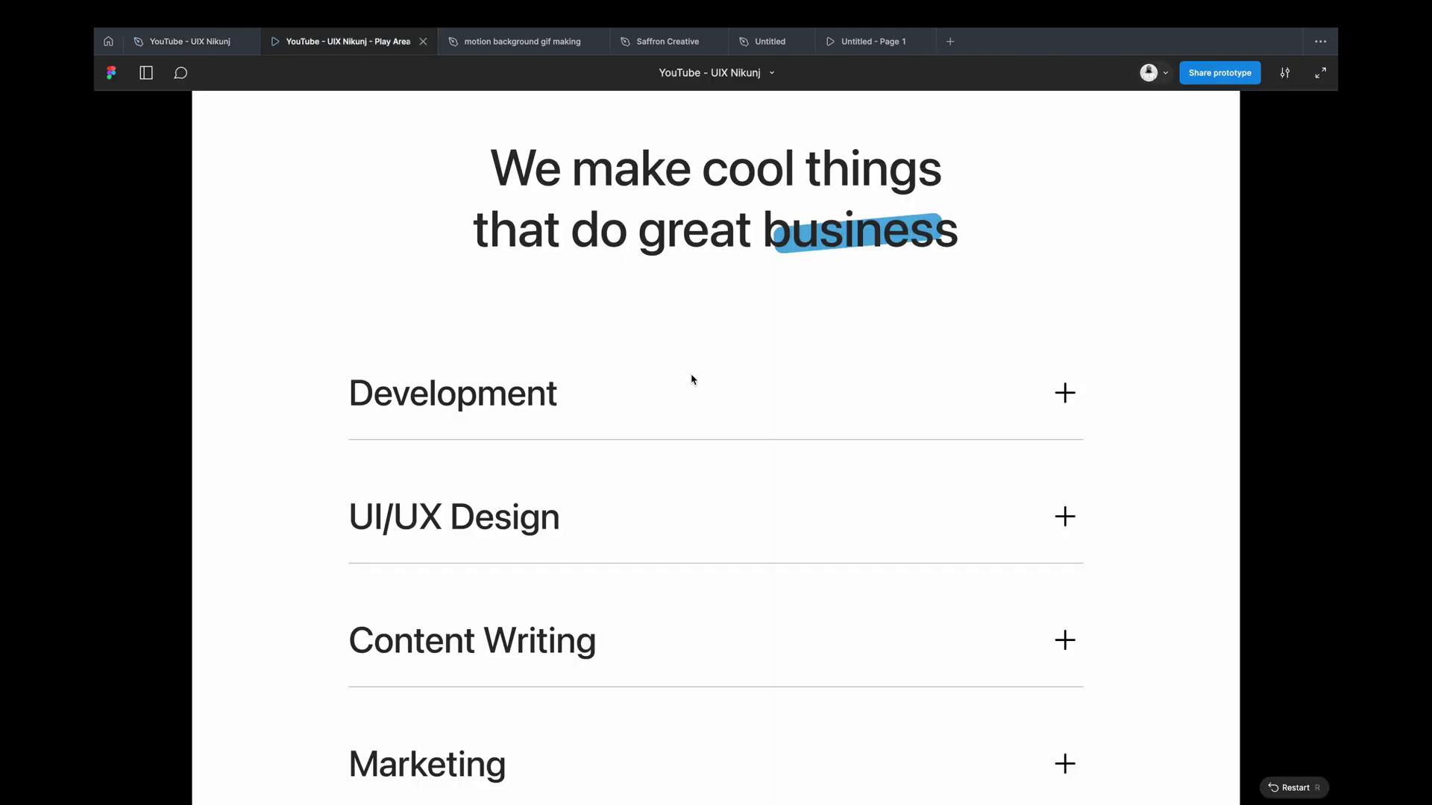
{"action": "key", "text": "Right"}
{"action": "scroll", "coordinate": [823, 509], "scroll_direction": "down", "scroll_amount": 3}
{"action": "scroll", "coordinate": [823, 508], "scroll_direction": "down", "scroll_amount": 5}
{"action": "scroll", "coordinate": [823, 509], "scroll_direction": "down", "scroll_amount": 3}
{"action": "scroll", "coordinate": [823, 508], "scroll_direction": "down", "scroll_amount": 3}
{"action": "scroll", "coordinate": [823, 509], "scroll_direction": "down", "scroll_amount": 2}
{"action": "scroll", "coordinate": [823, 508], "scroll_direction": "down", "scroll_amount": 3}
{"action": "scroll", "coordinate": [824, 508], "scroll_direction": "down", "scroll_amount": 1}
{"action": "key", "text": "Right"}
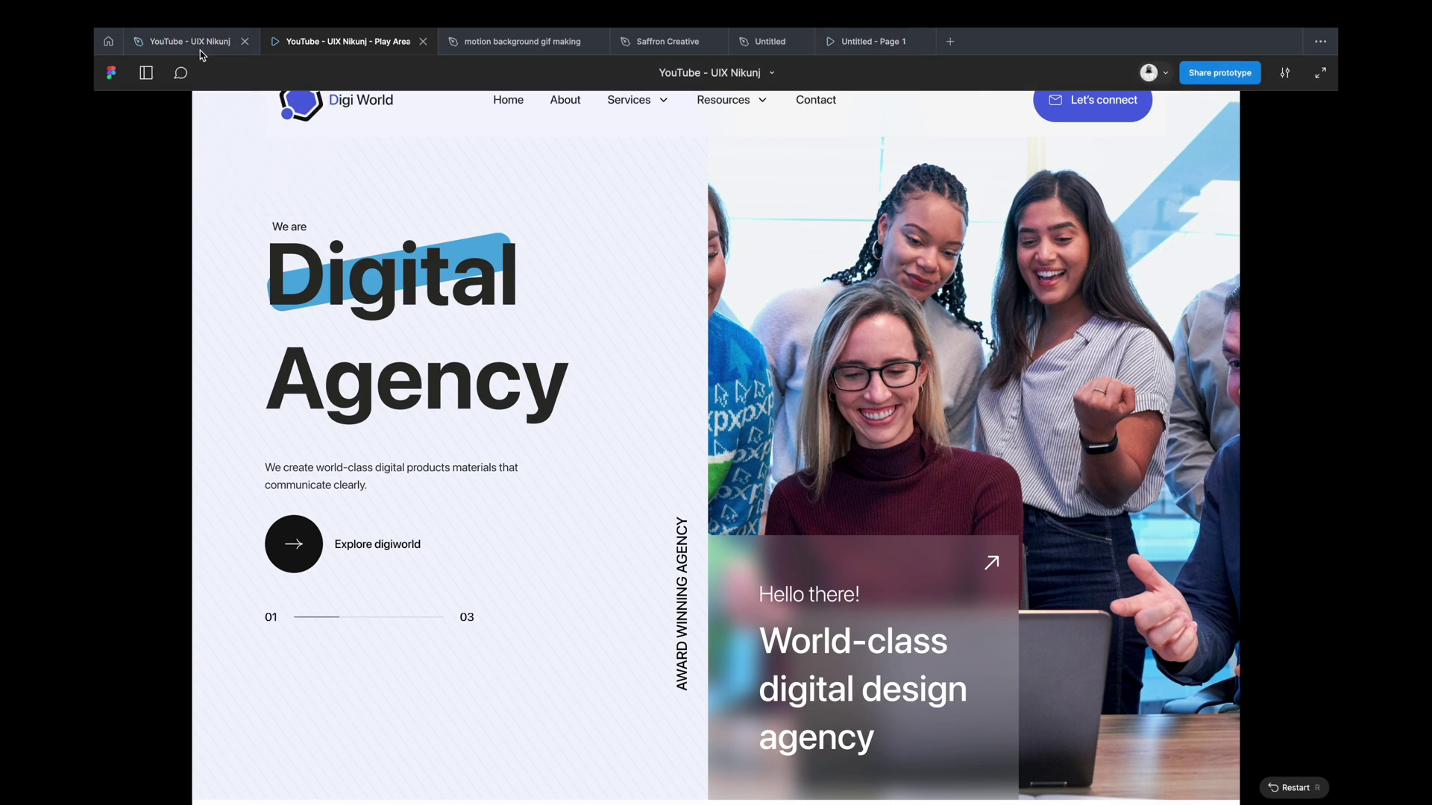
{"action": "left_click", "coordinate": [199, 46]}
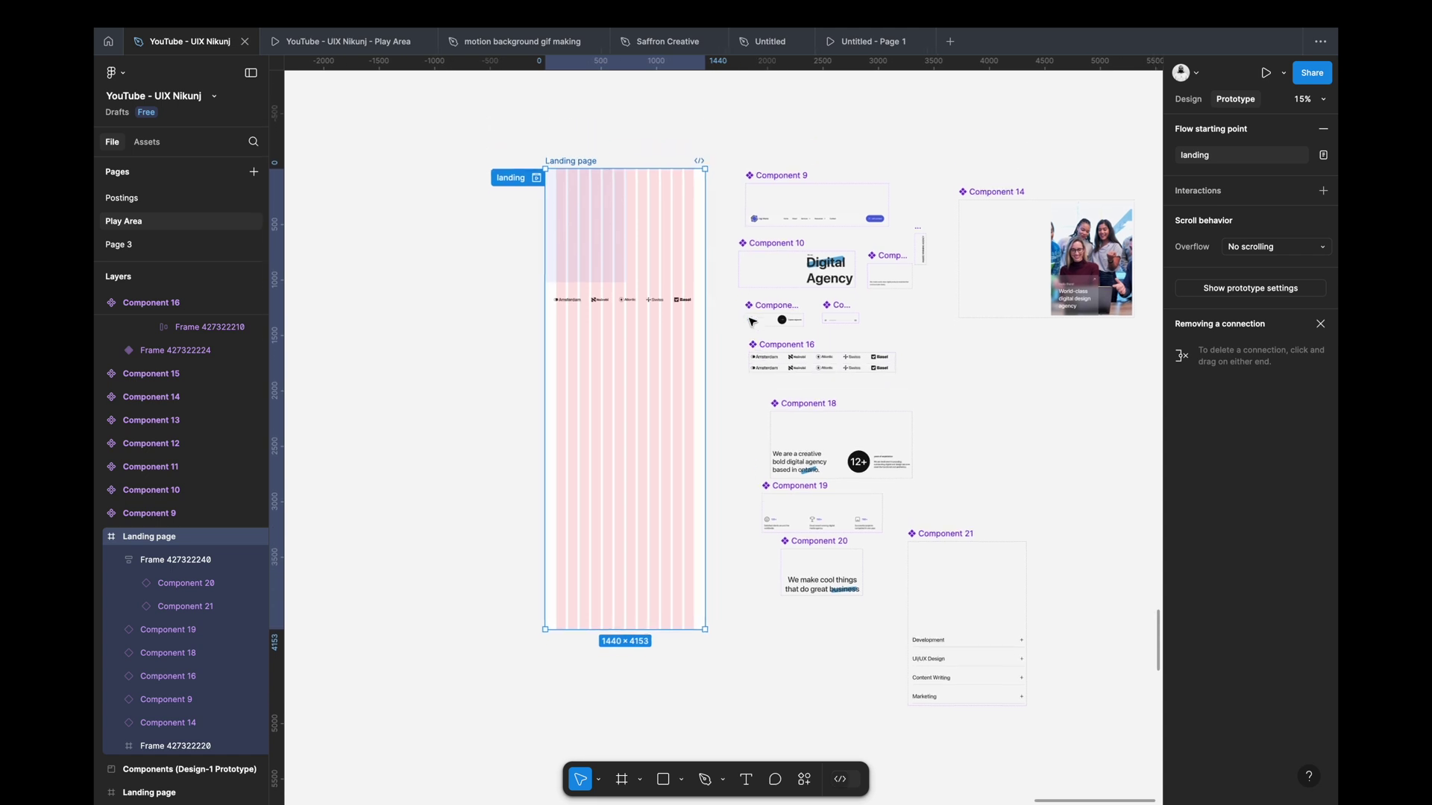